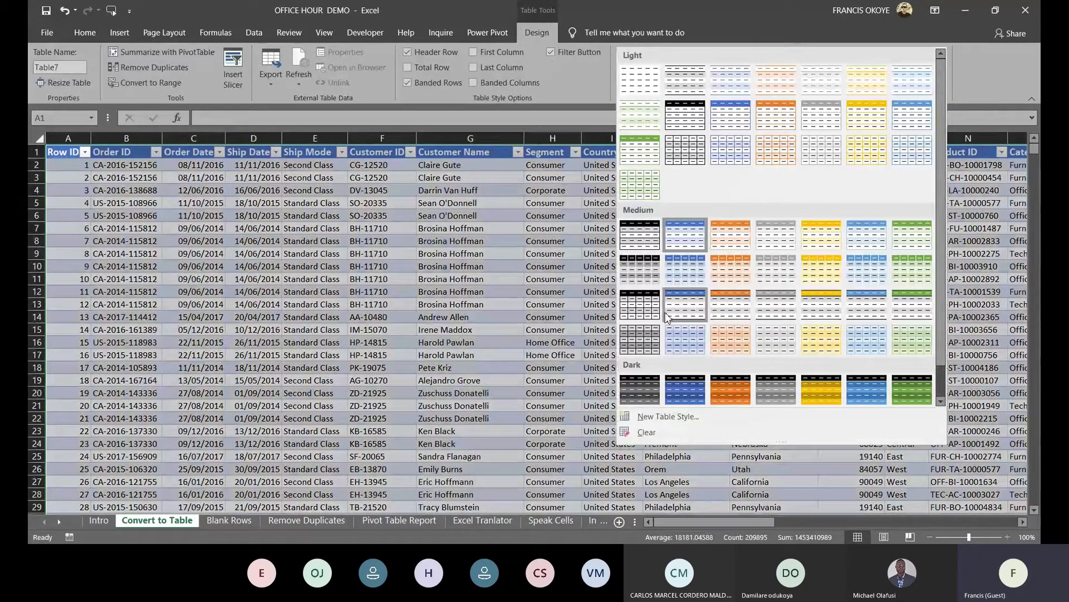
Apply a blue Medium table style from the Table Styles gallery to the orders table
left_click(684, 270)
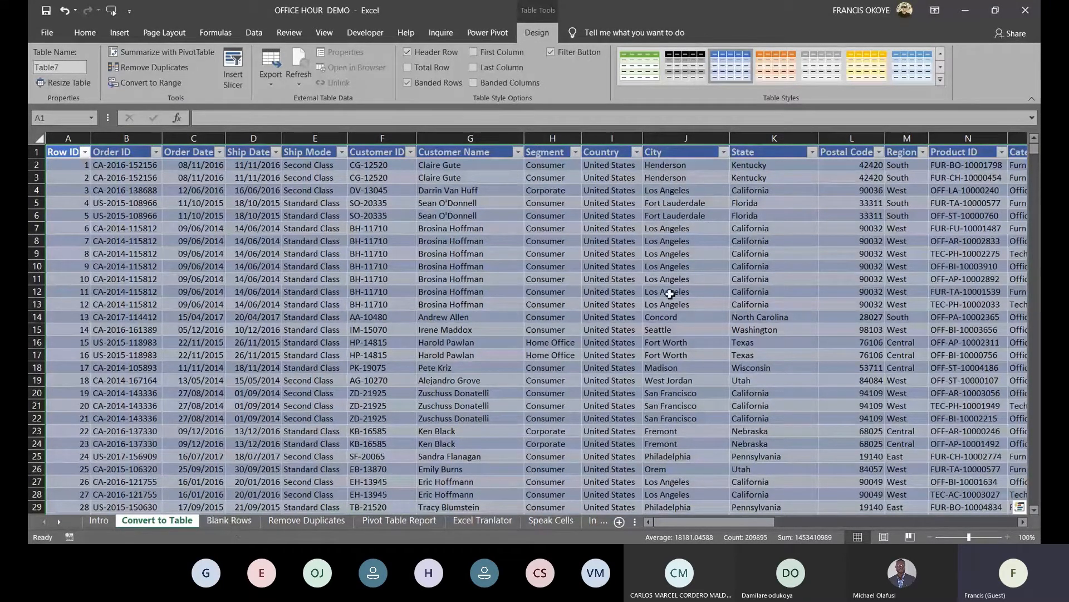
On the Blank Rows sheet, delete empty column J before City
left_click(227, 521)
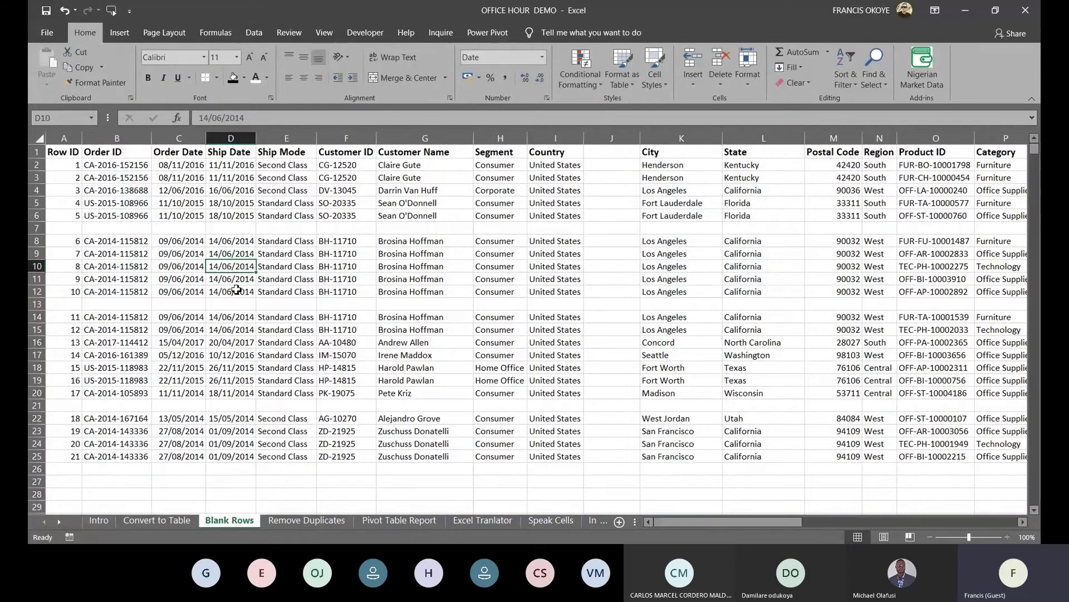
left_click(618, 138)
right_click(623, 140)
left_click(659, 247)
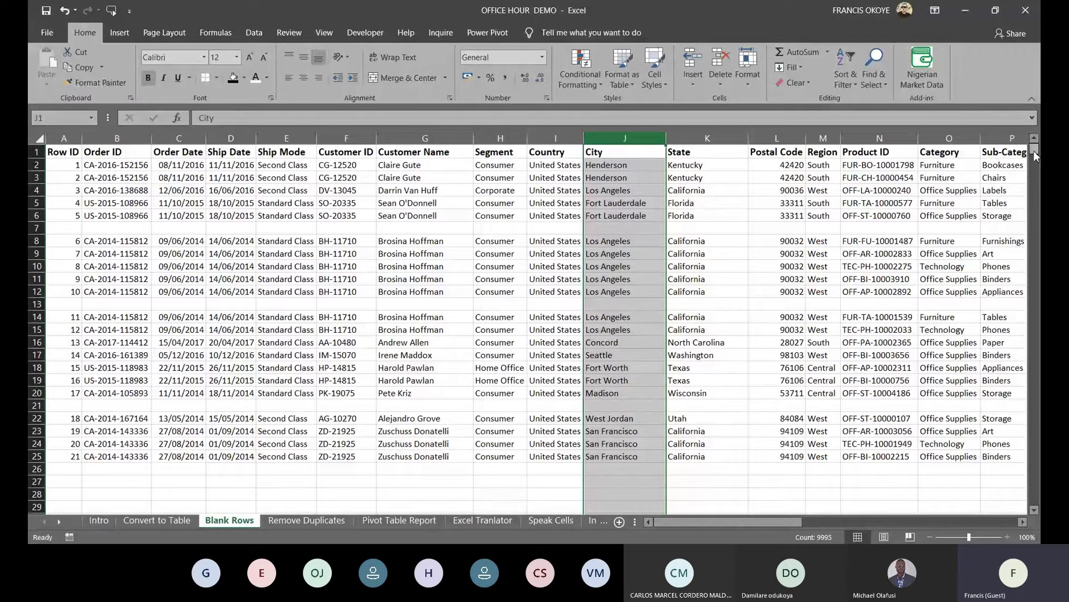
mouse_move(1034, 151)
left_mouse_down()
mouse_move(1034, 162)
mouse_move(1033, 149)
left_mouse_up()
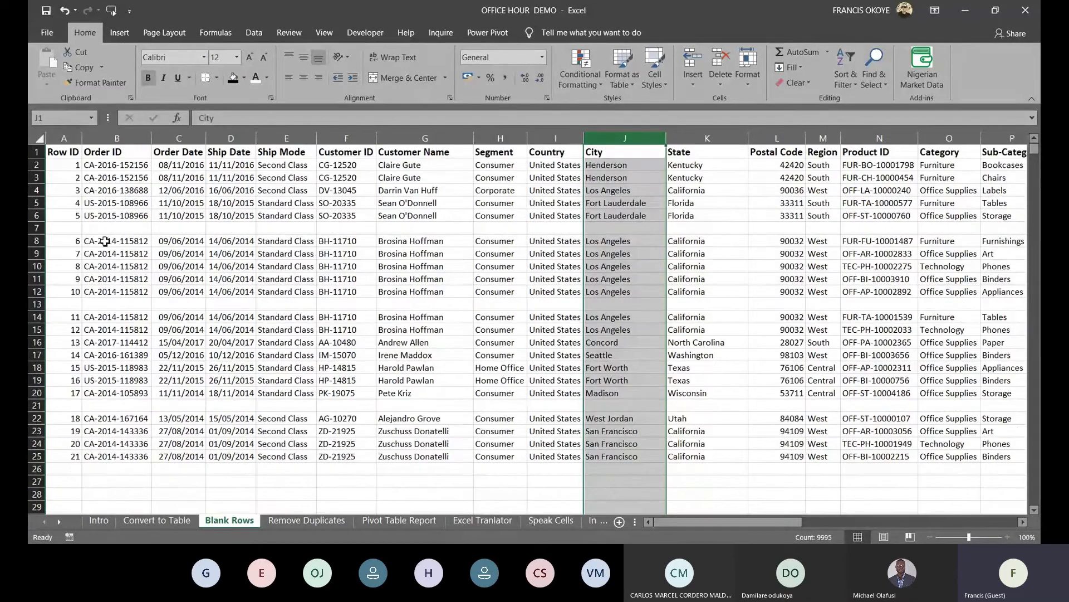
After checking blank rows 7 and 21, open Go To Special via Ctrl+G
left_click(39, 228, "ctrl")
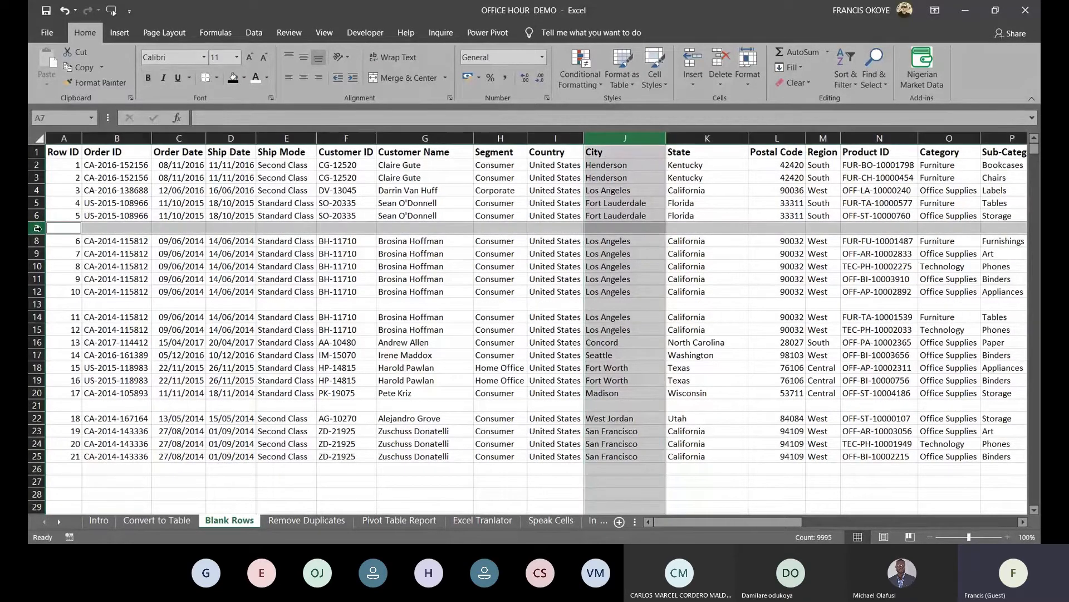
left_click(39, 405, "ctrl")
left_click(179, 215)
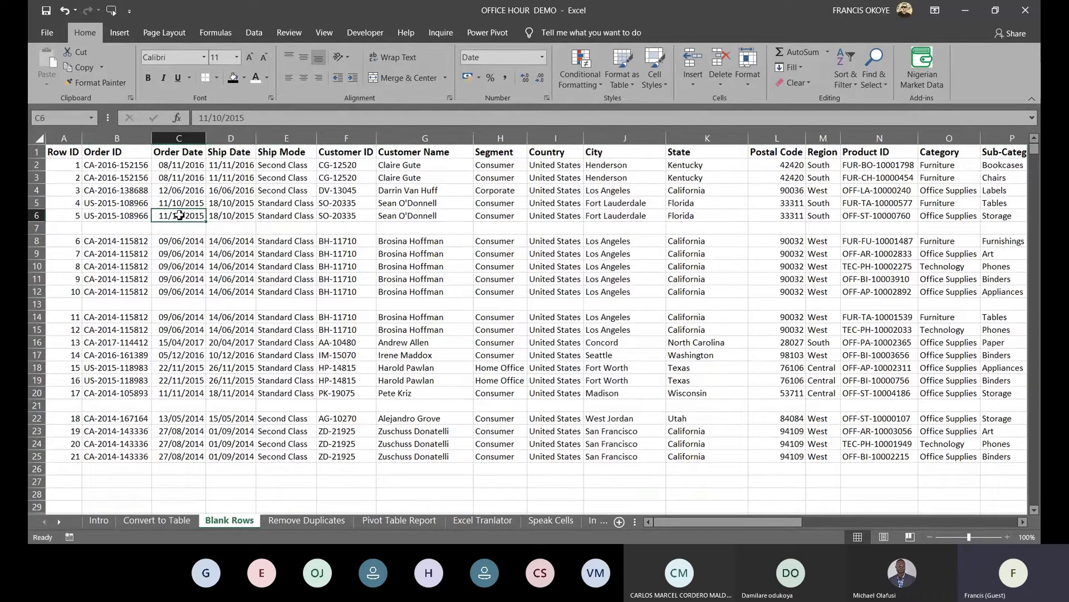
left_click(278, 229)
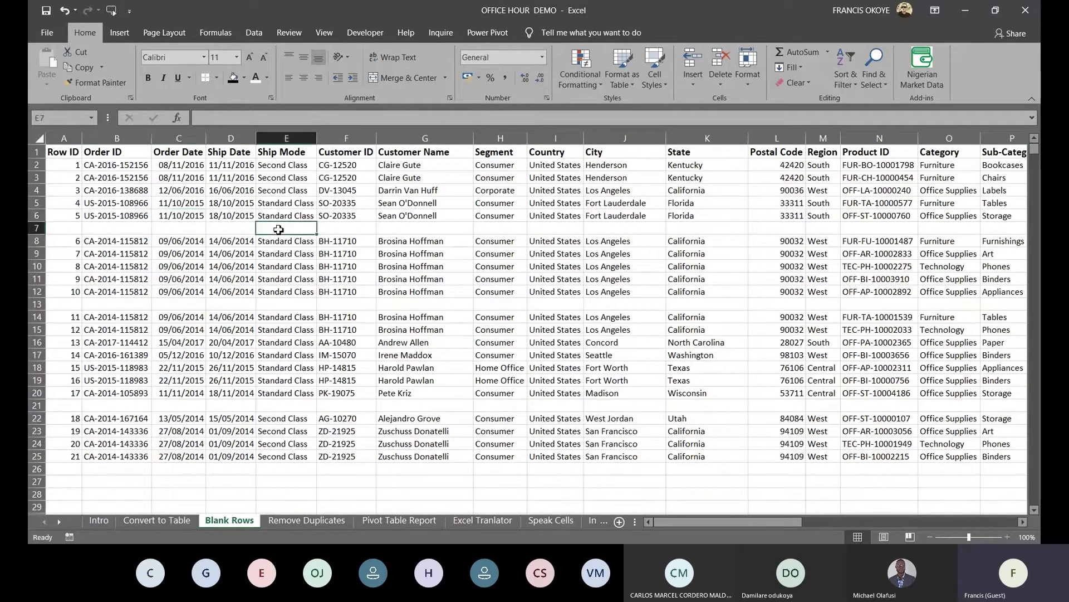
key("ctrl+g")
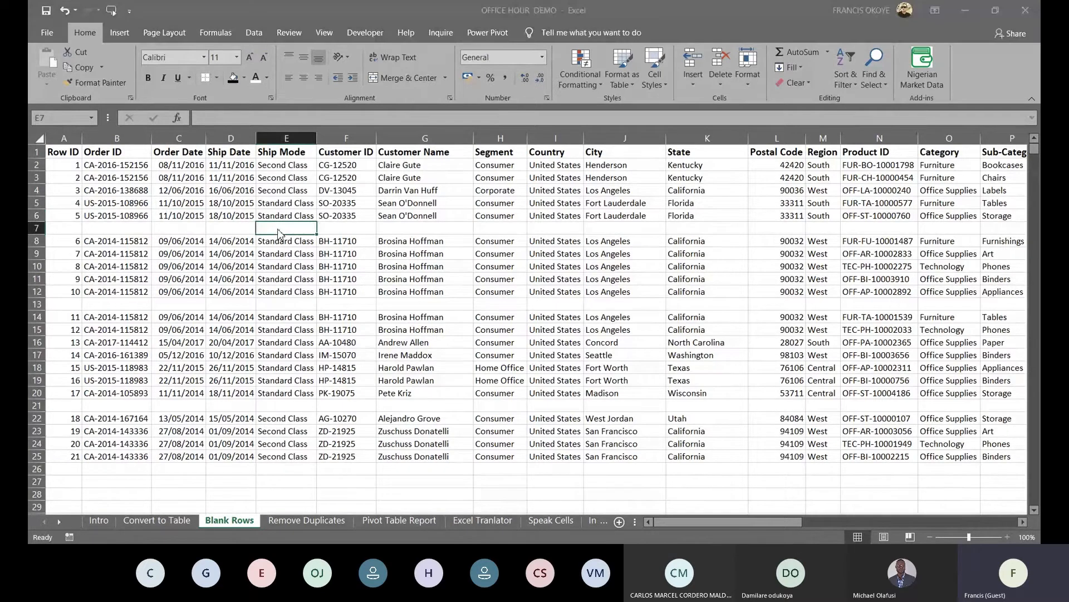
left_click(125, 489)
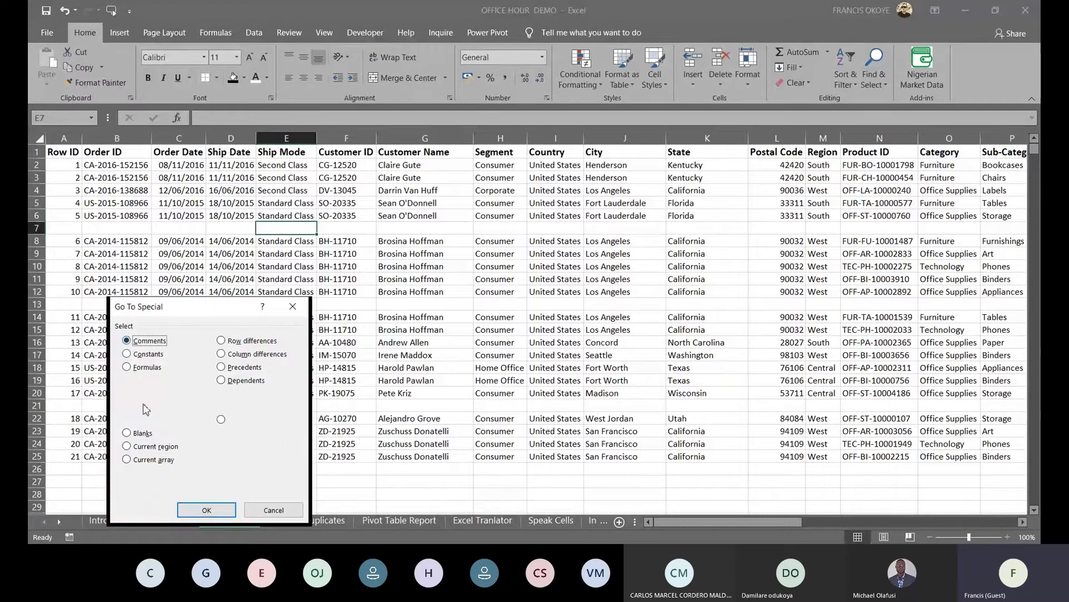
Select all blank cells, delete their rows, and confirm the data runs to row 9995
left_click(127, 433)
left_click(220, 510)
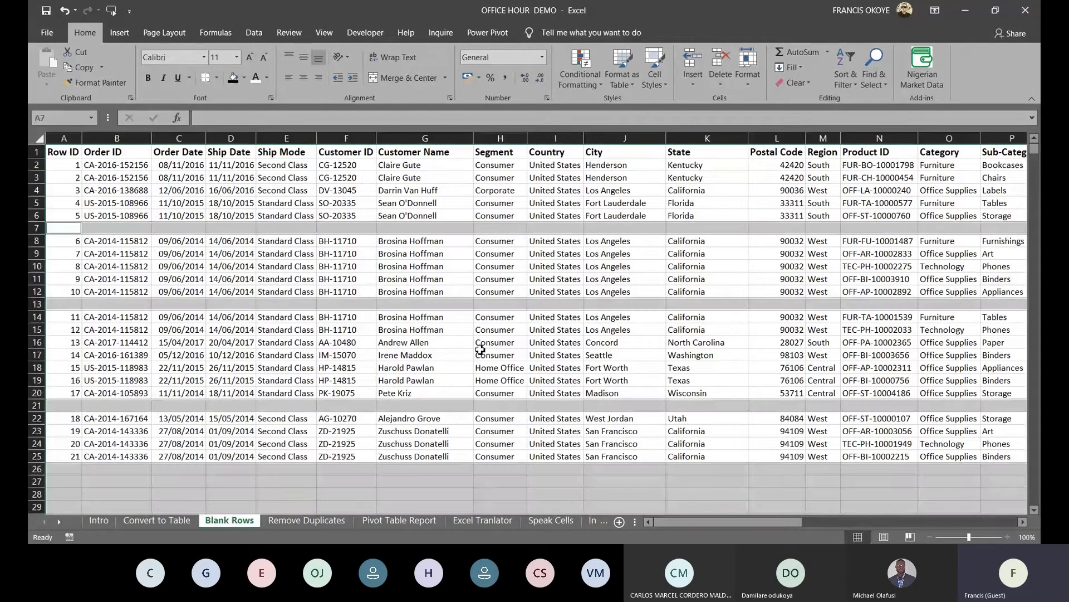
left_click(721, 63)
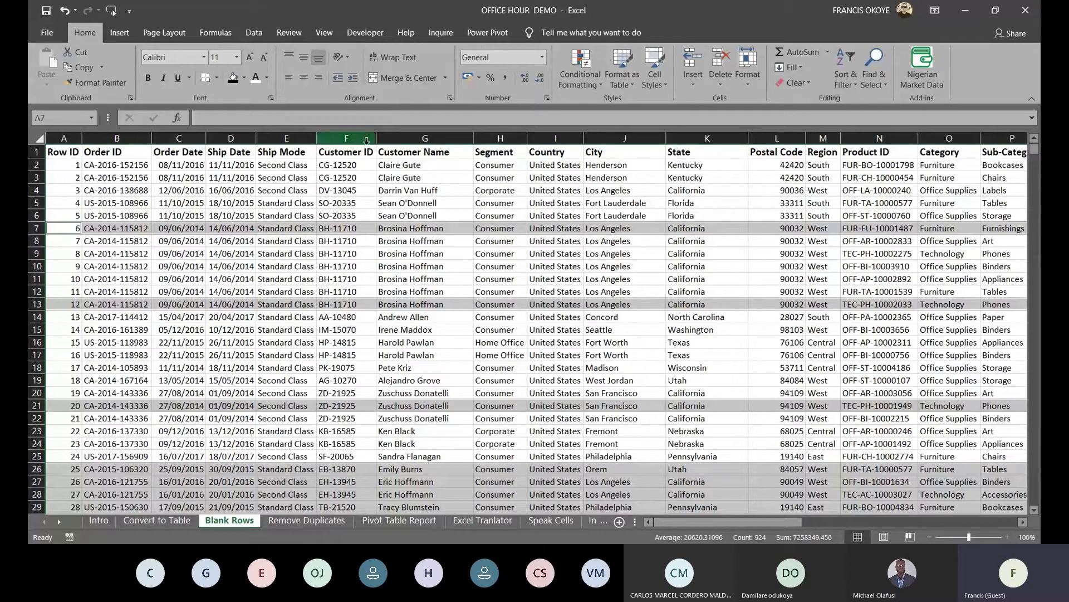
left_click(398, 152)
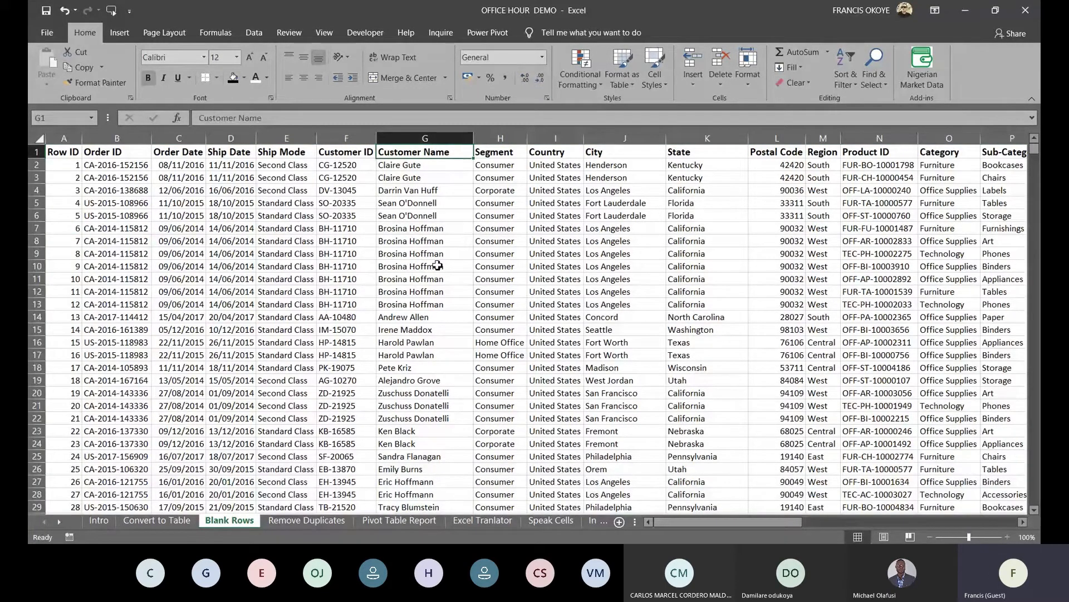
key("ctrl+Down")
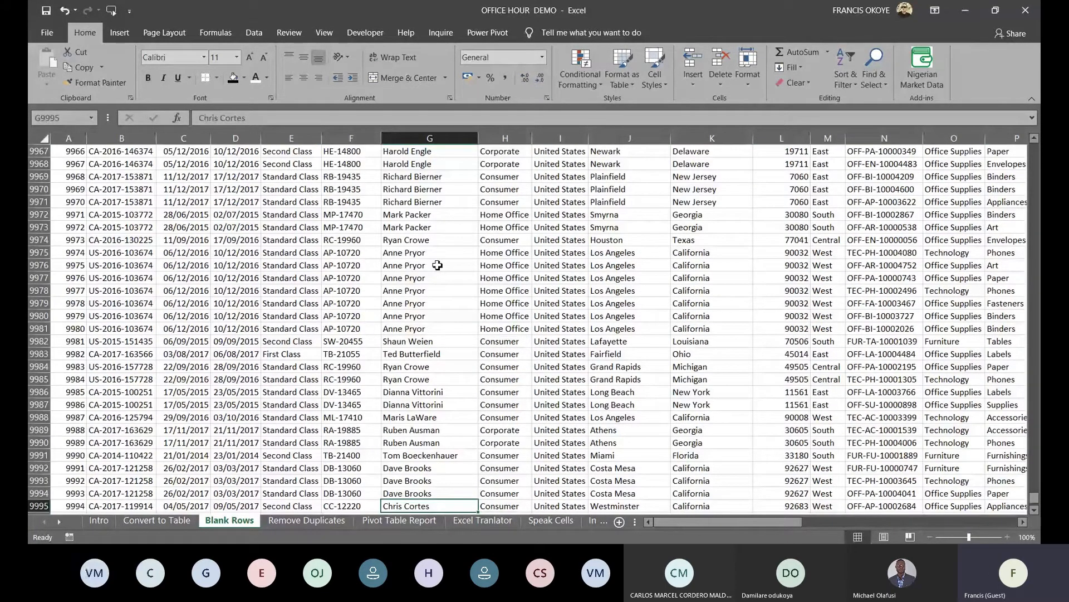
Select the Customer Name list in column B of the Remove Duplicates sheet
left_click(300, 521)
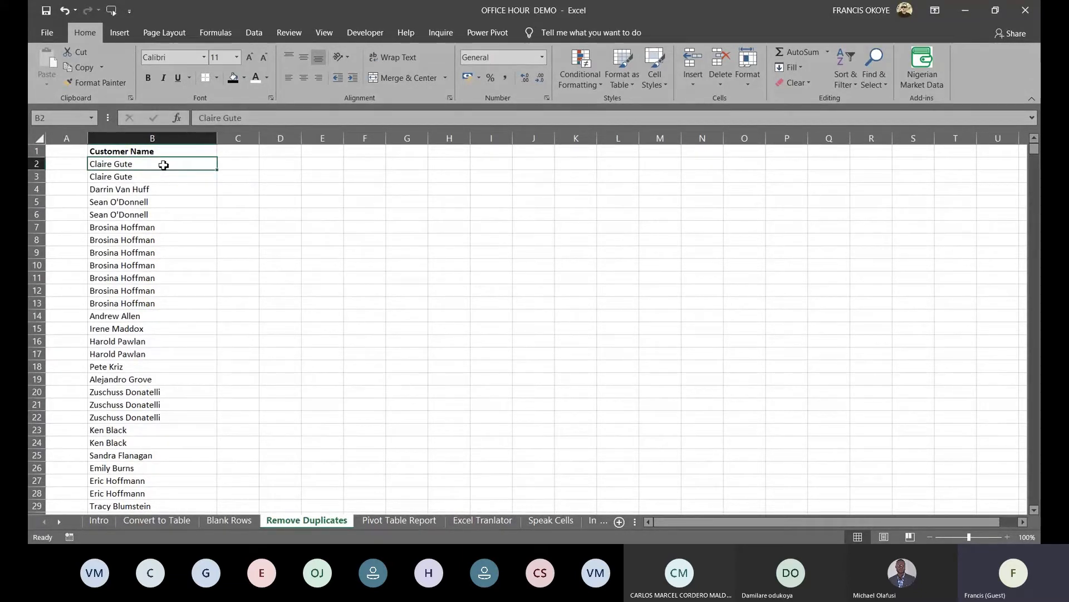
key("ctrl+Down")
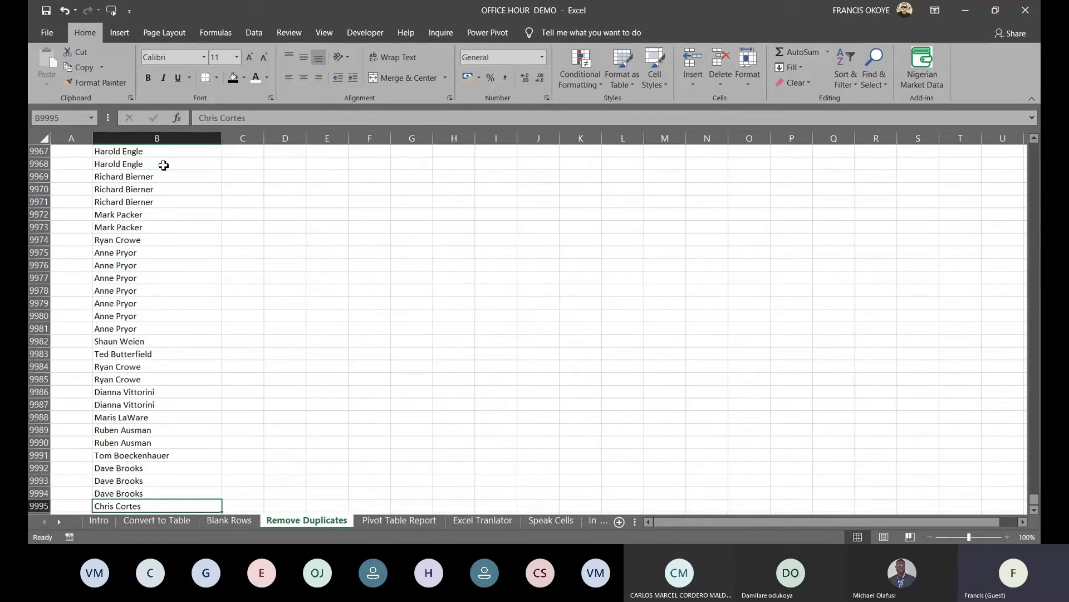
key("ctrl+Up")
key("ctrl+shift+Down")
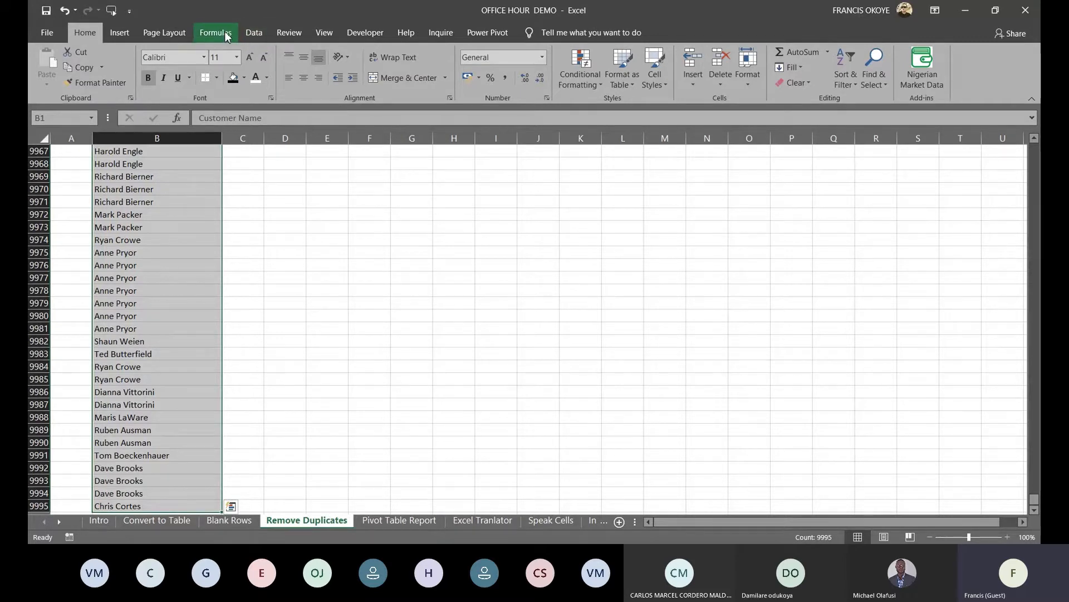
Remove the duplicate names, leaving 793 unique customers, then go to the Pivot Table Report sheet
left_click(254, 33)
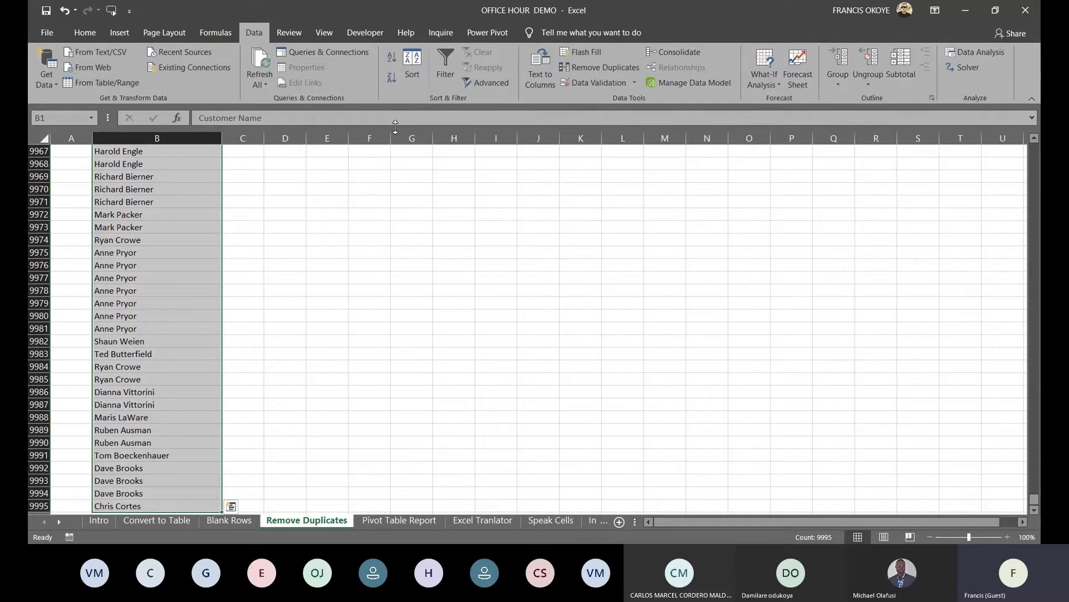
left_click(592, 68)
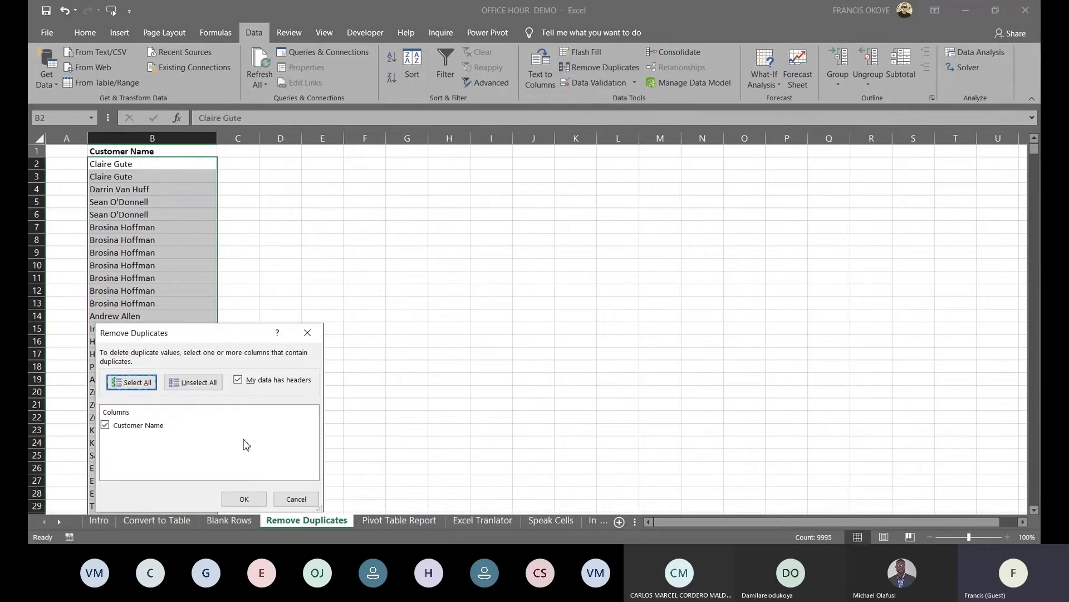
left_click(251, 498)
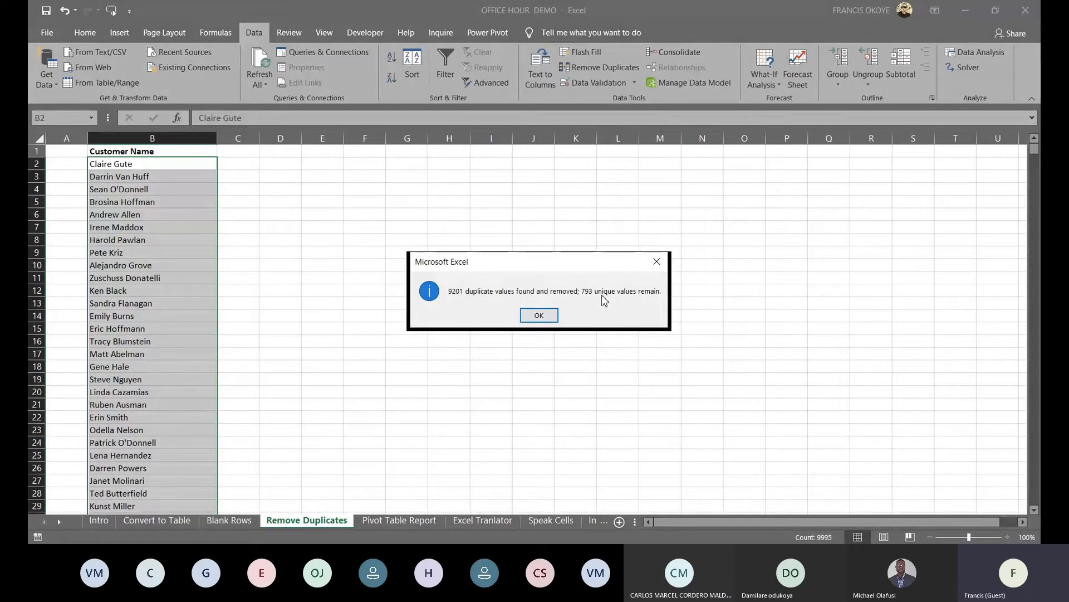
left_click(552, 319)
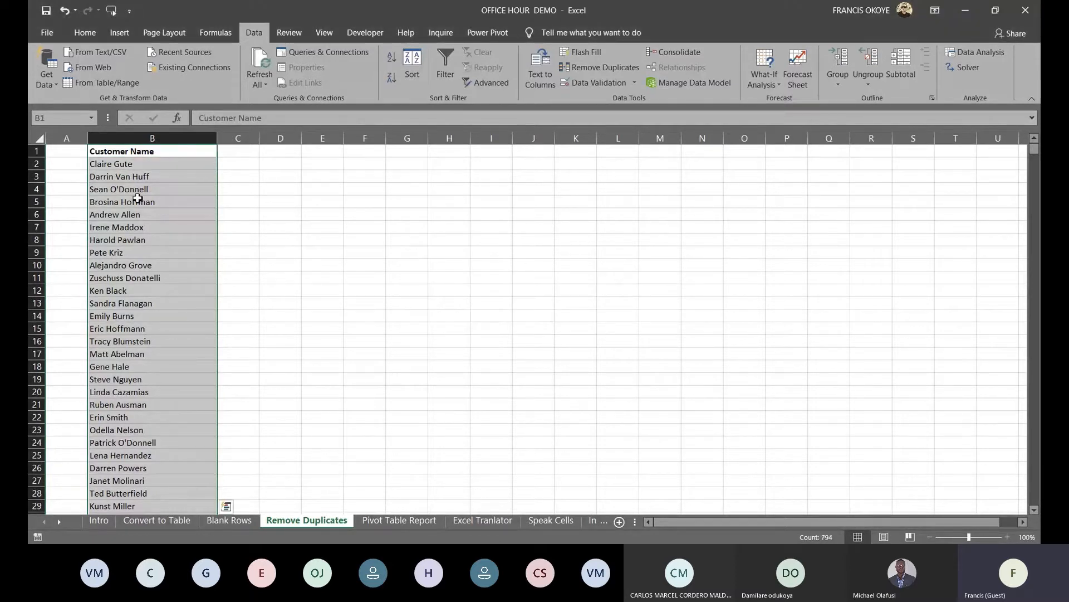
left_click(379, 521)
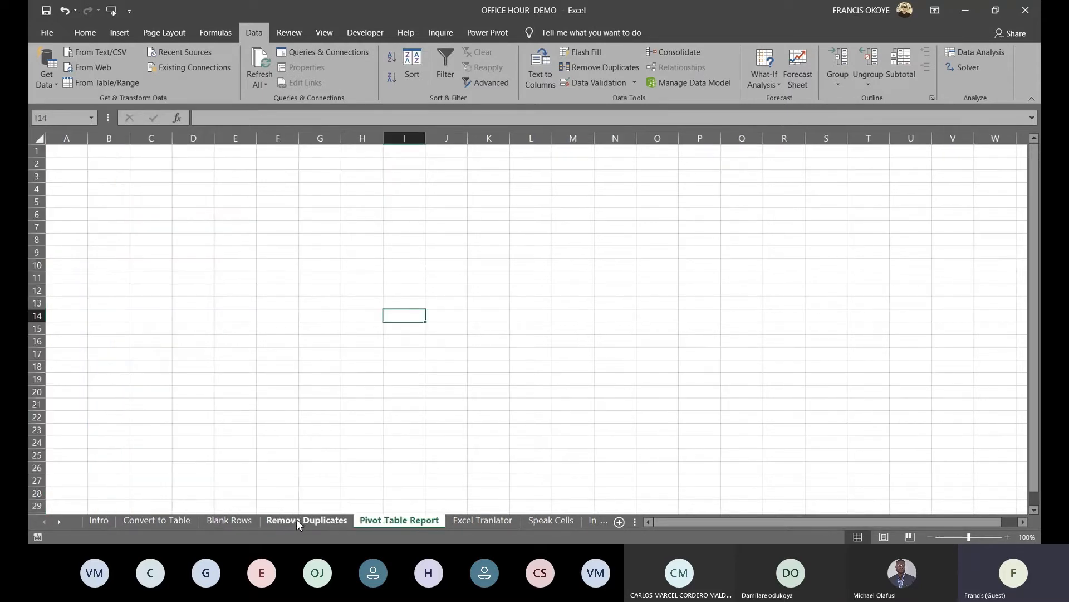
Copy the whole orders table on the Convert to Table sheet, then cancel the copy
left_click(165, 523)
left_click(202, 330)
key("ctrl+a")
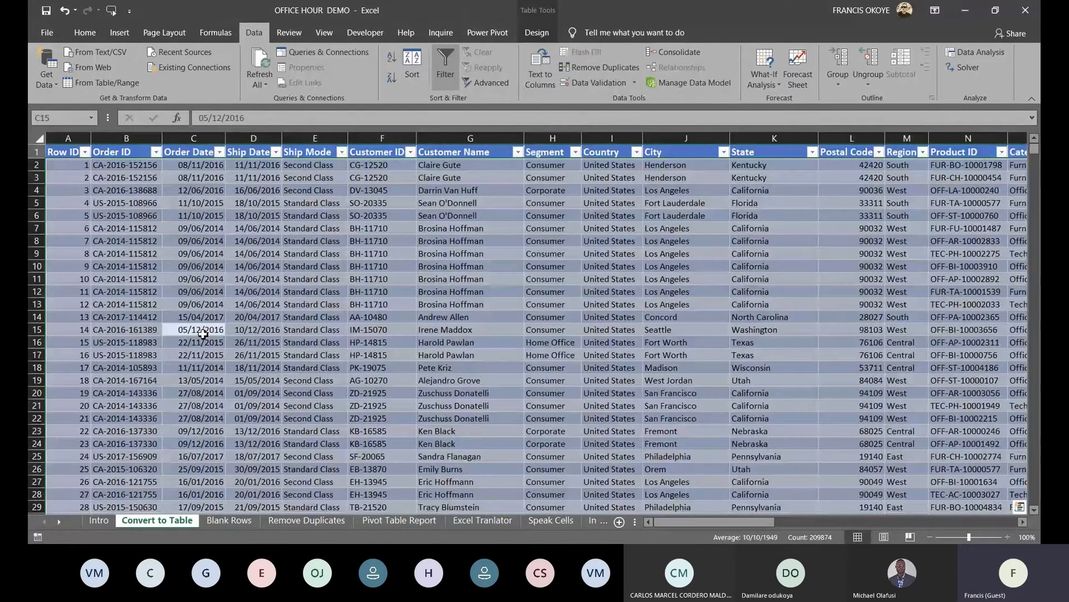
key("ctrl+c")
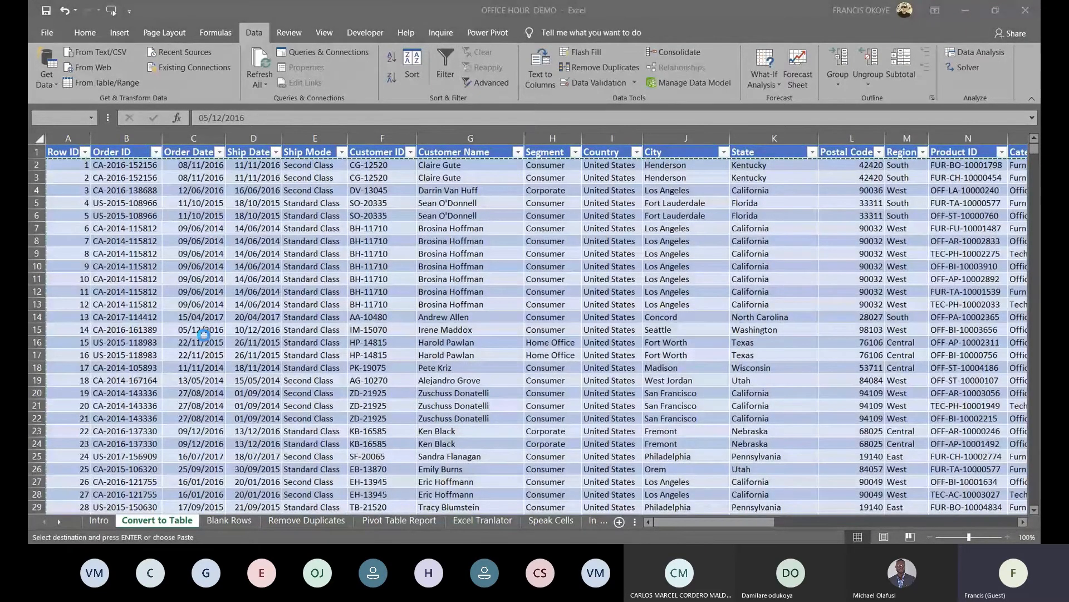
left_click(36, 134)
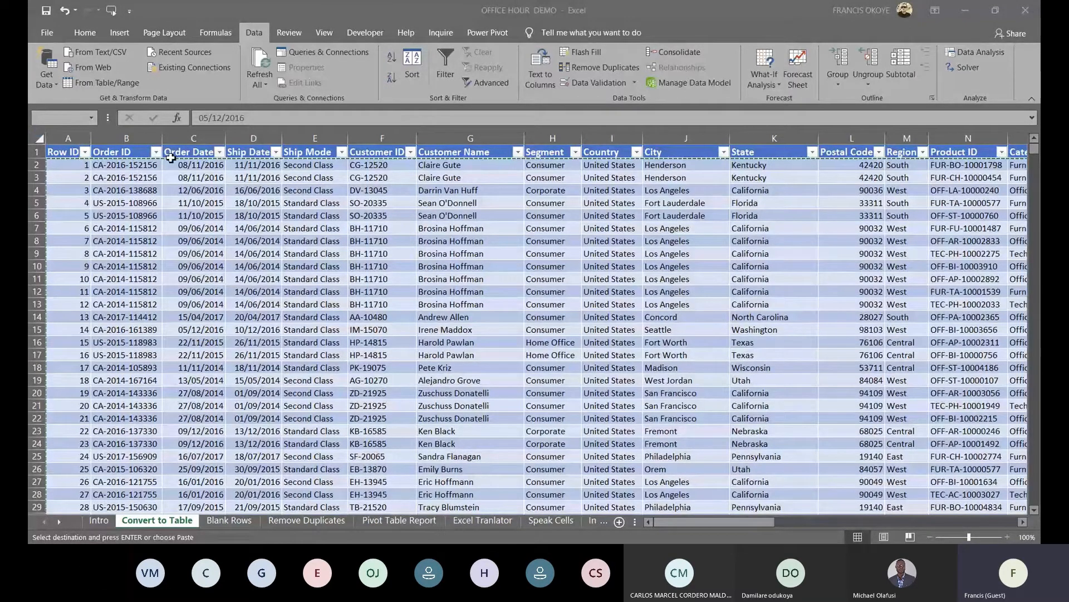
left_click(968, 11)
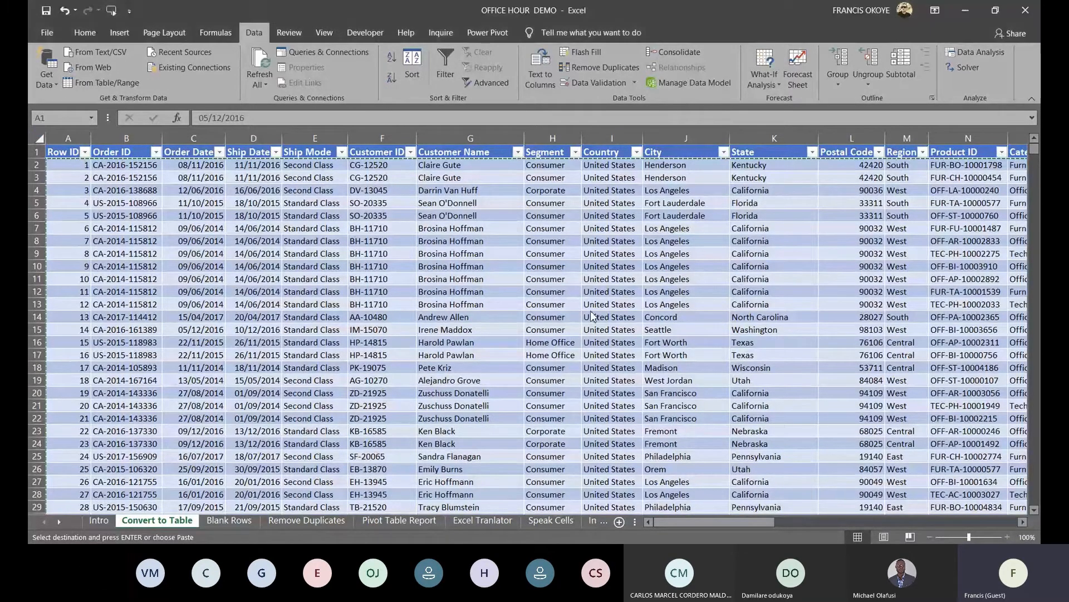
left_click(315, 368)
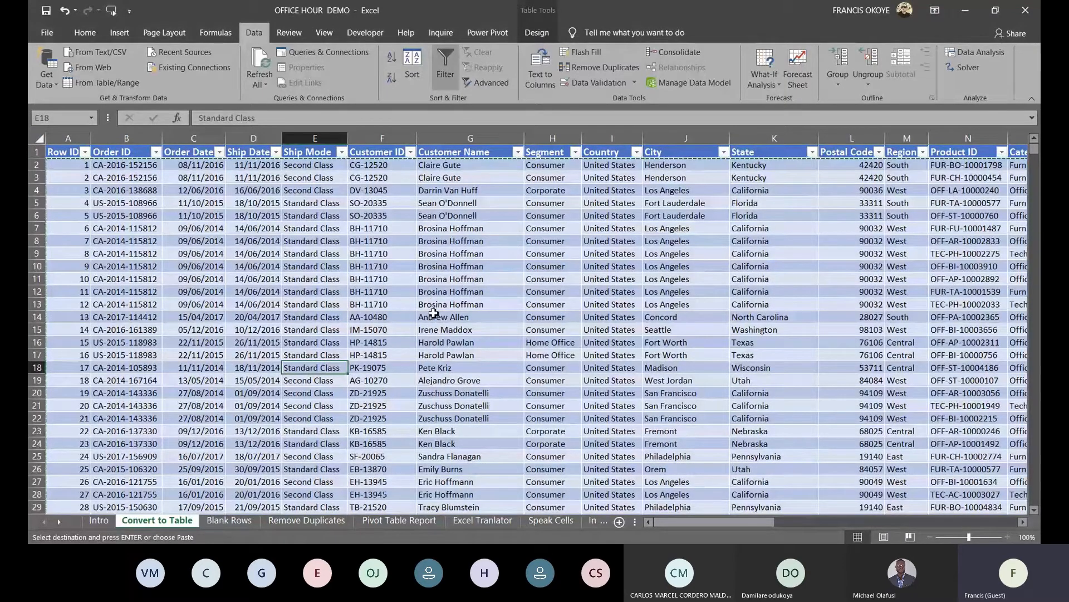
key("Escape")
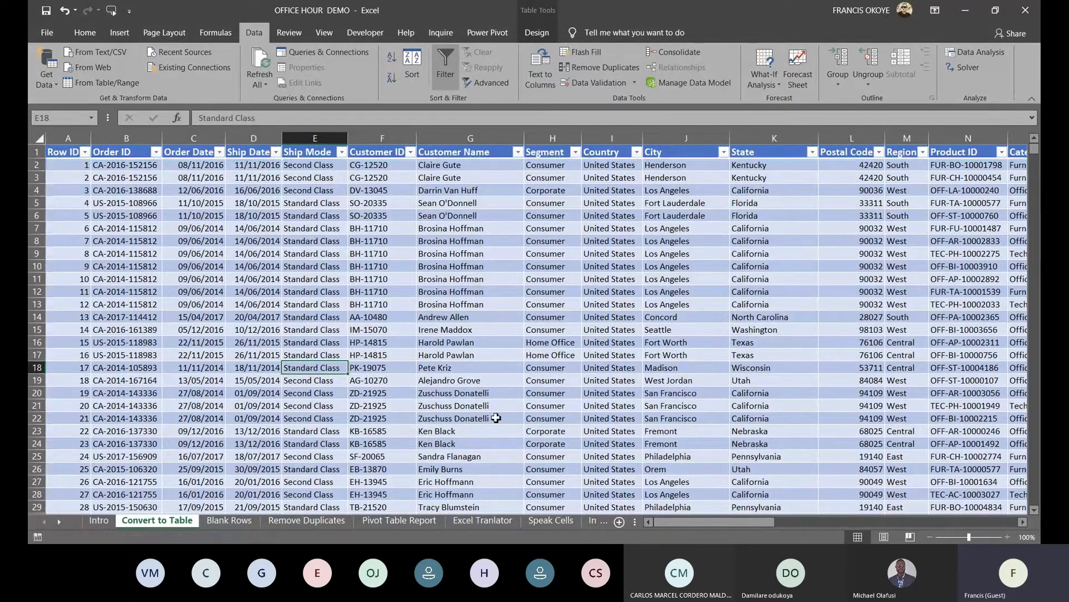
Start inserting a PivotTable from the orders table, then cancel it
left_click(468, 381)
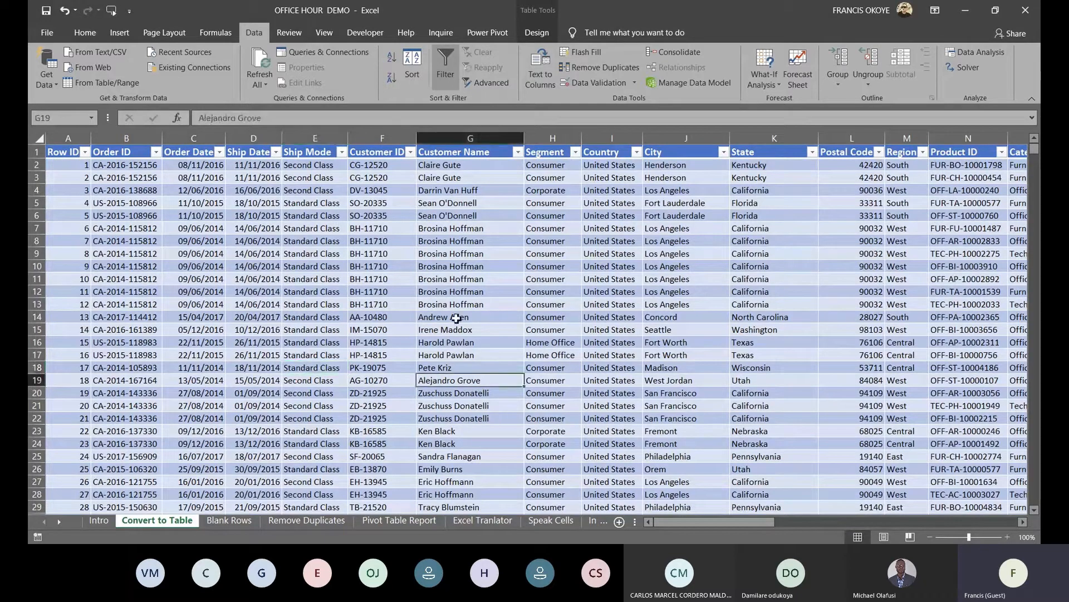
left_click(119, 32)
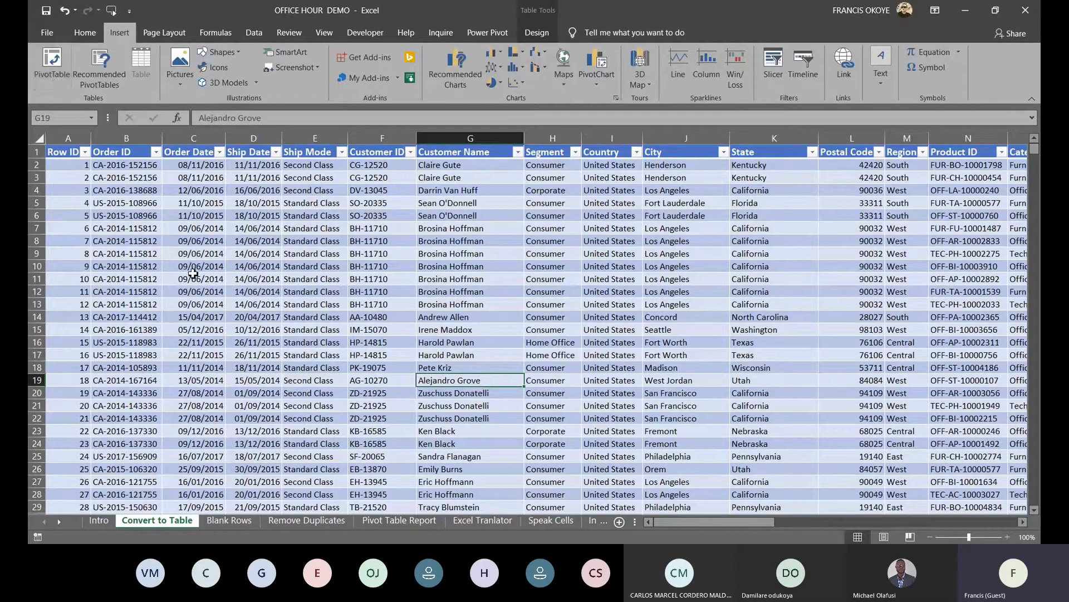
left_click(51, 64)
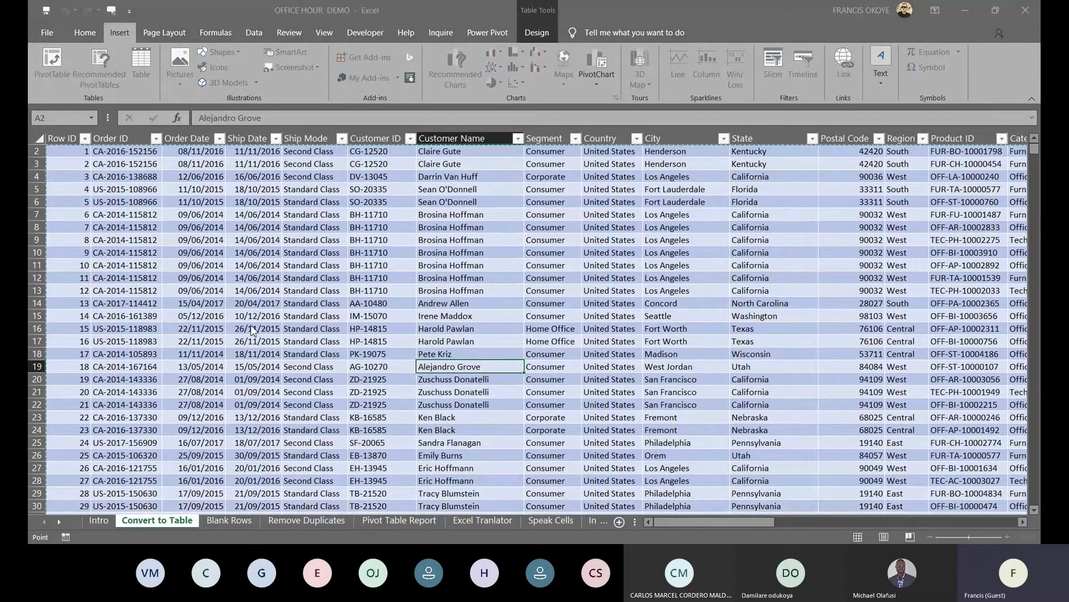
key("Escape")
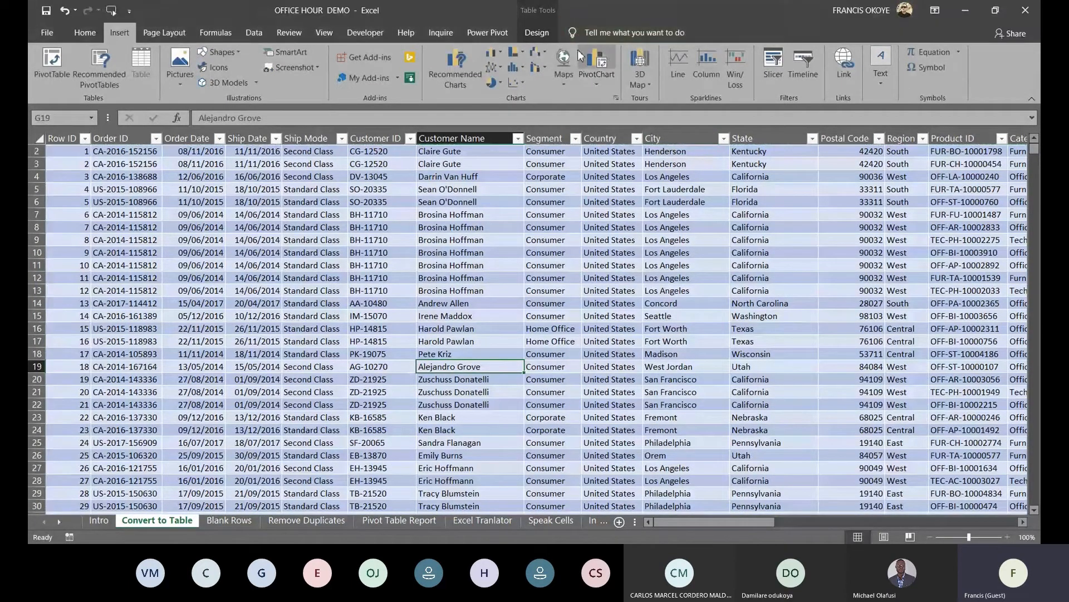
Rename the table to Customers and begin inserting a PivotTable from it
left_click(541, 33)
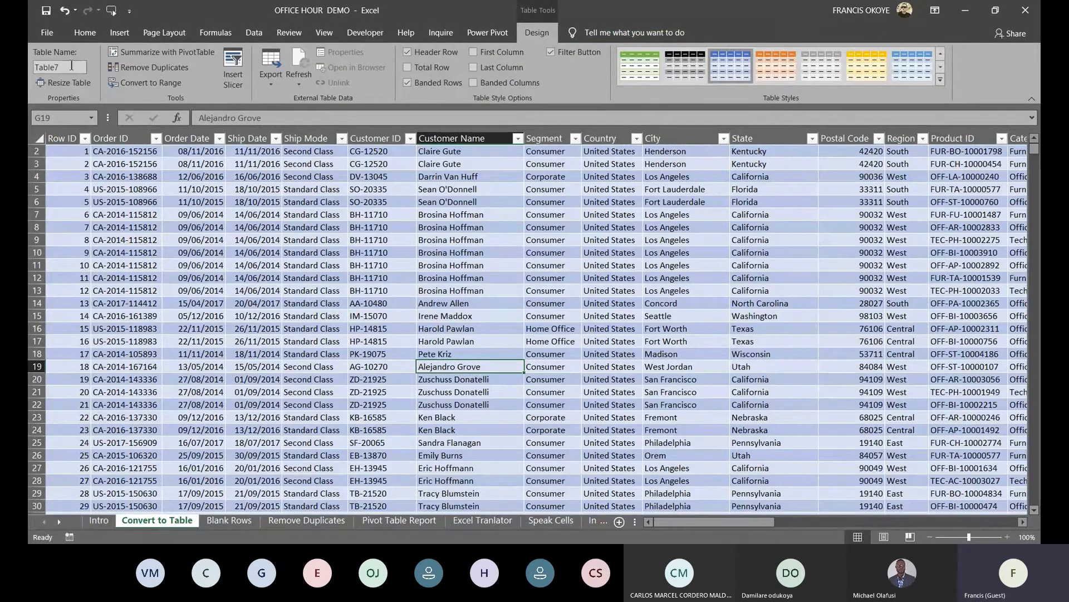
left_click(62, 68)
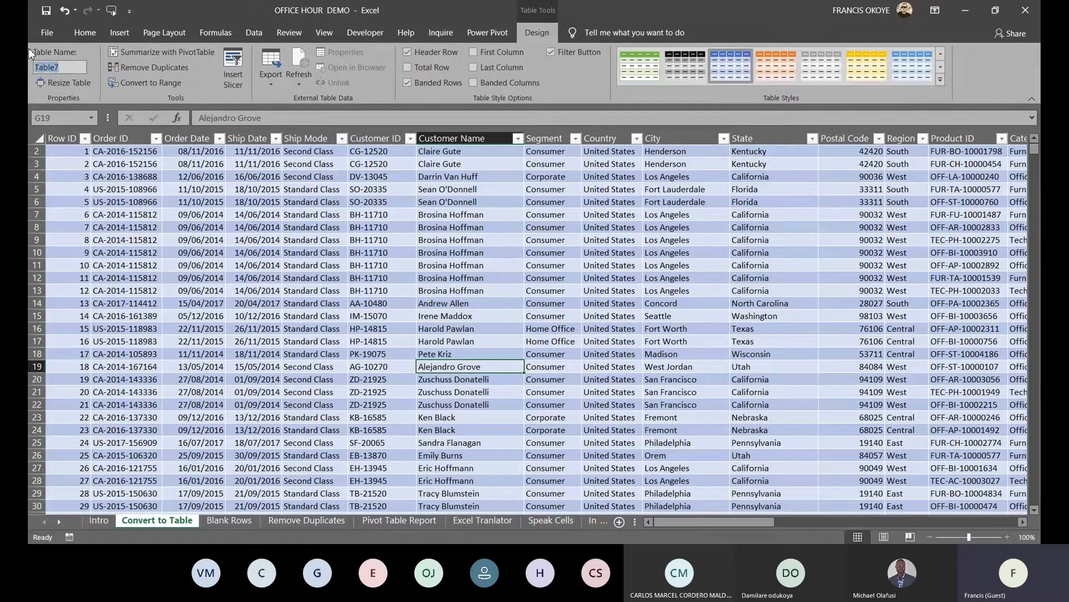
type("Customers")
key("Return")
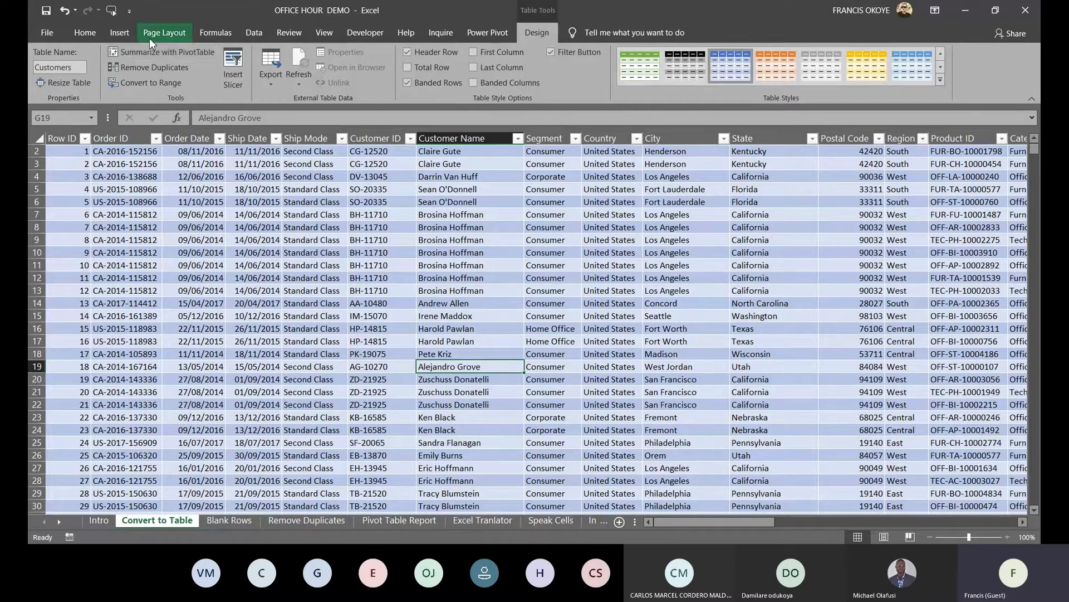
left_click(117, 34)
left_click(56, 61)
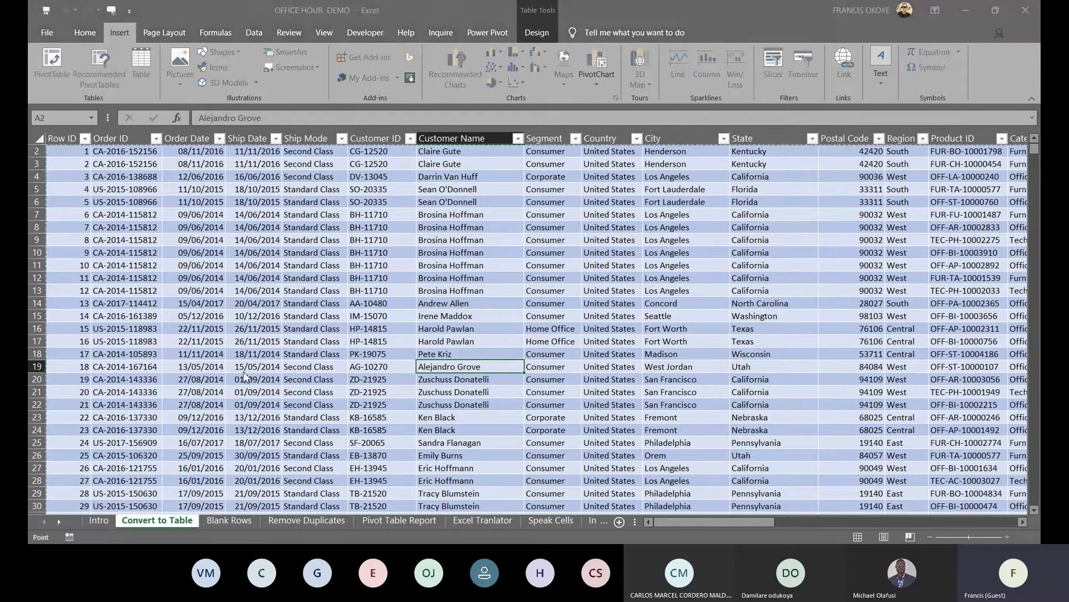
Create the PivotTable on a new sheet and enable Classic PivotTable layout in its Display options
left_click(254, 516)
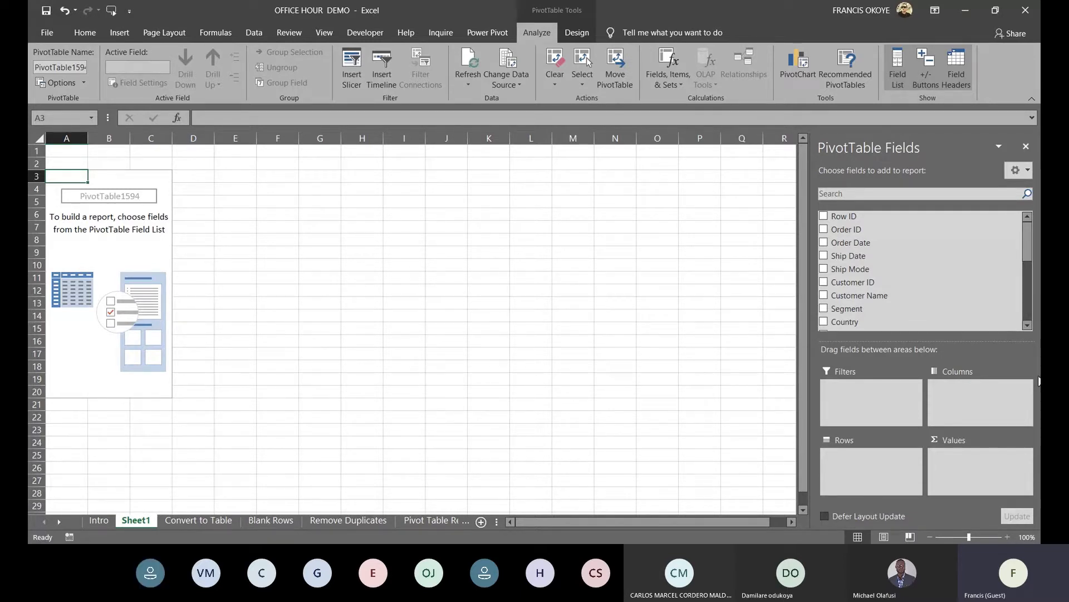
left_click(157, 264)
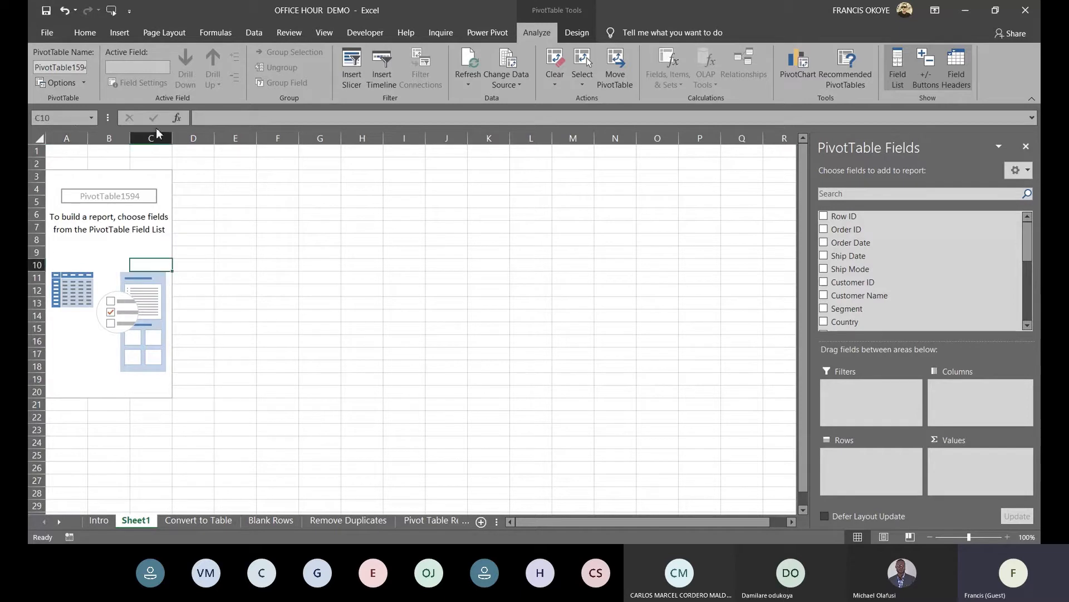
left_click(85, 83)
left_click(86, 99)
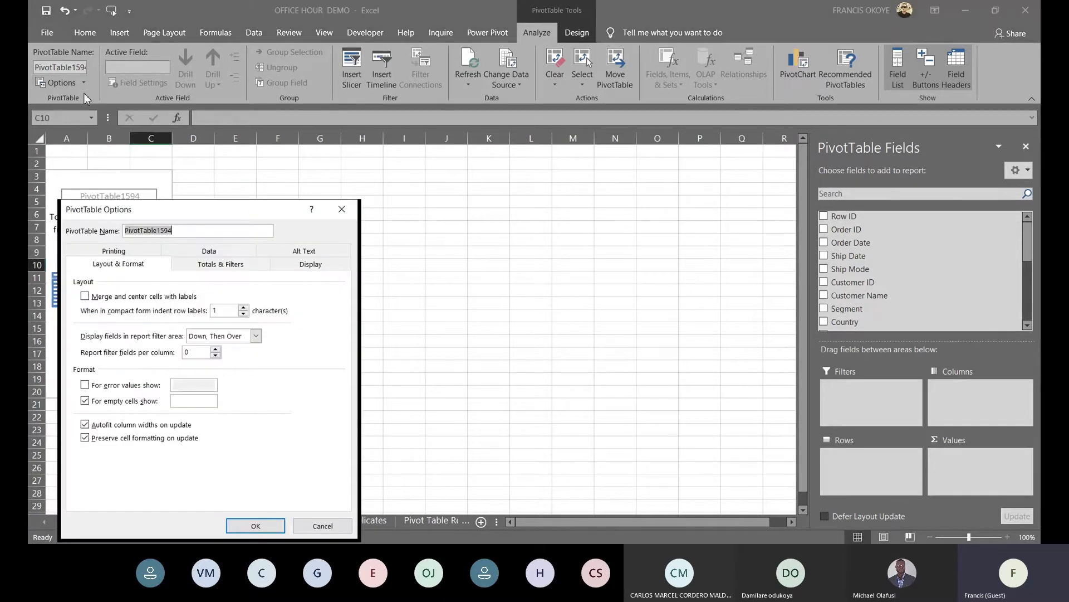
left_click(320, 266)
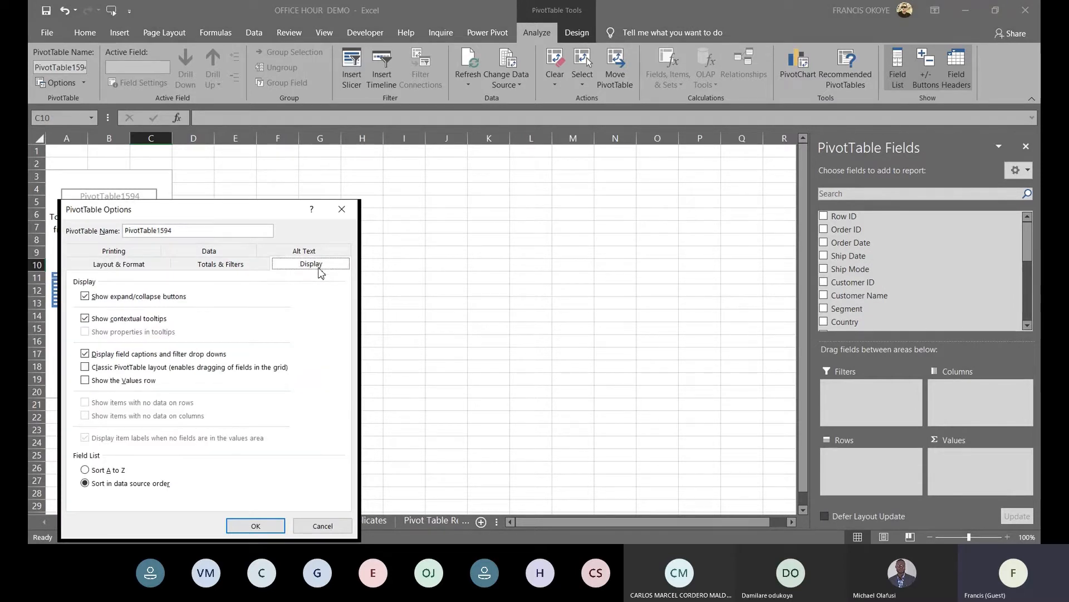
left_click(89, 368)
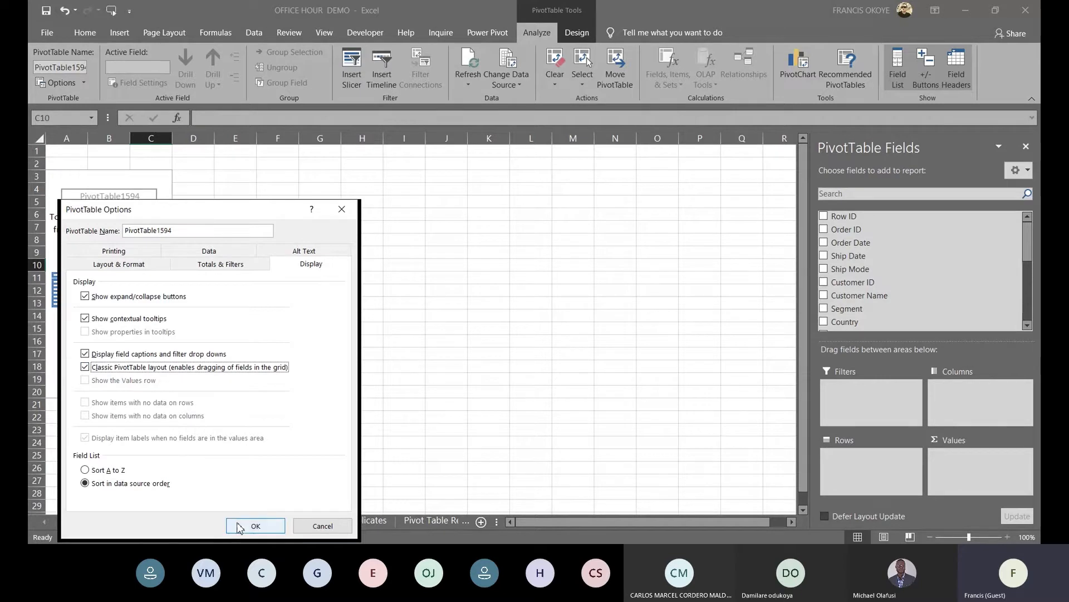
left_click(252, 524)
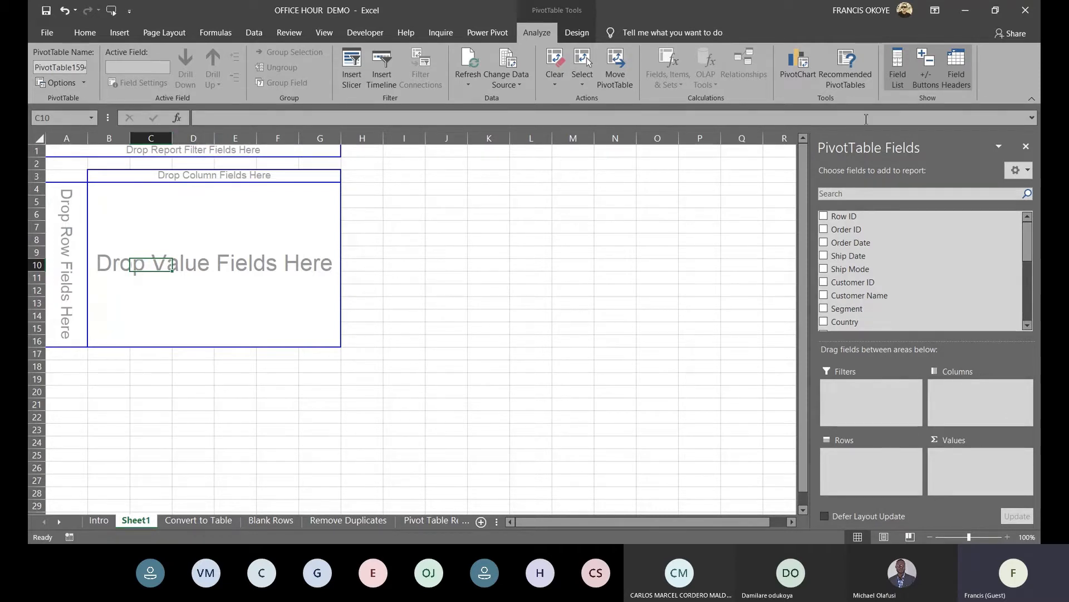
scroll(1028, 245, "down", 1)
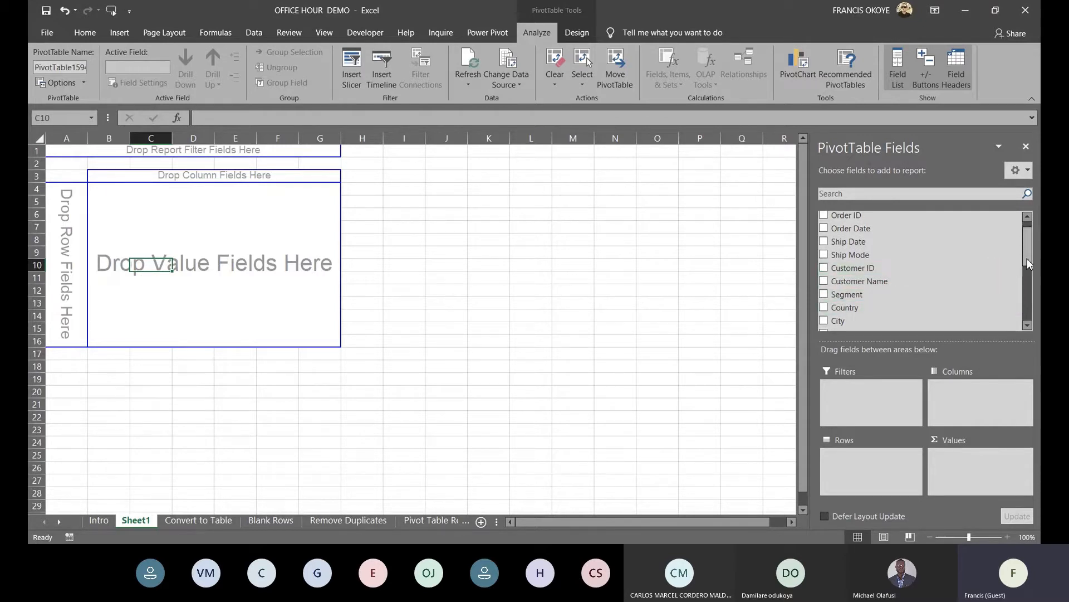
scroll(1027, 266, "down", 4)
scroll(1027, 266, "down", 5)
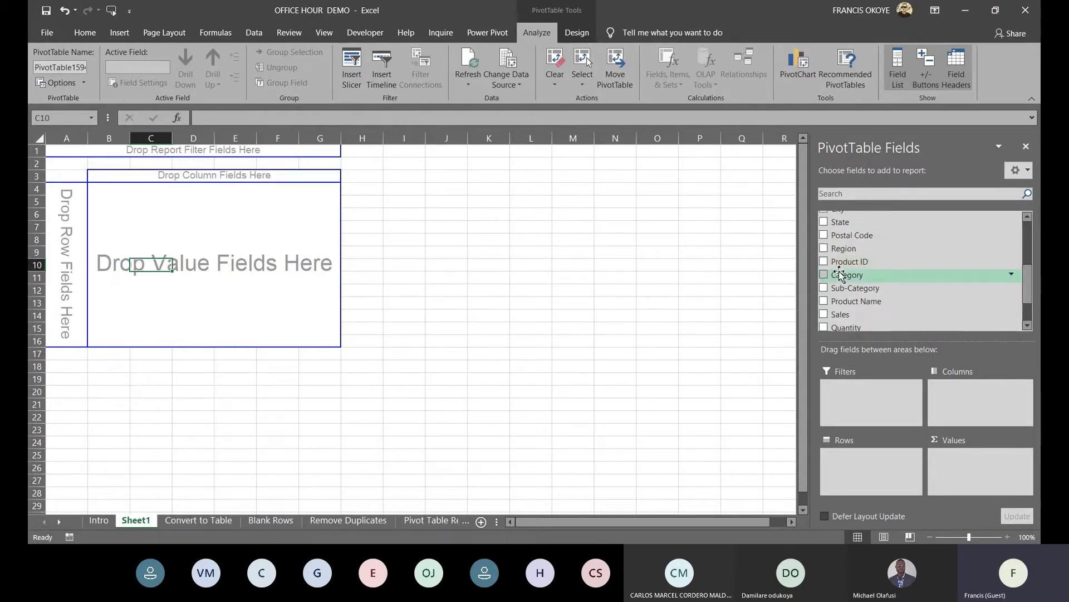
Put Category and Segment in rows, sum Sales as values, and add Order Date as columns
left_click_drag(855, 281, 63, 221)
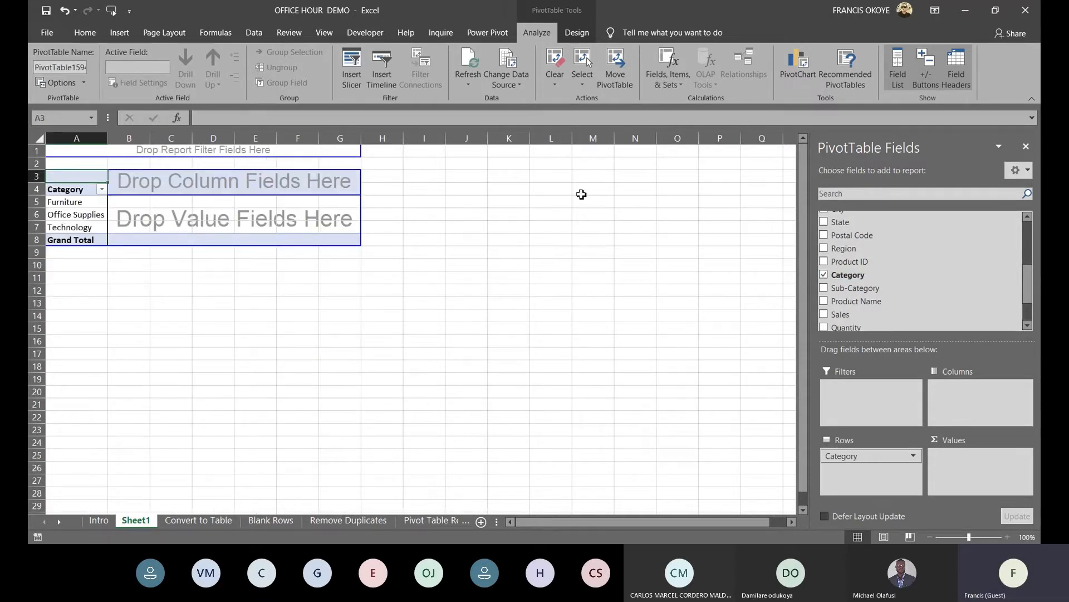
scroll(1030, 266, "up", 5)
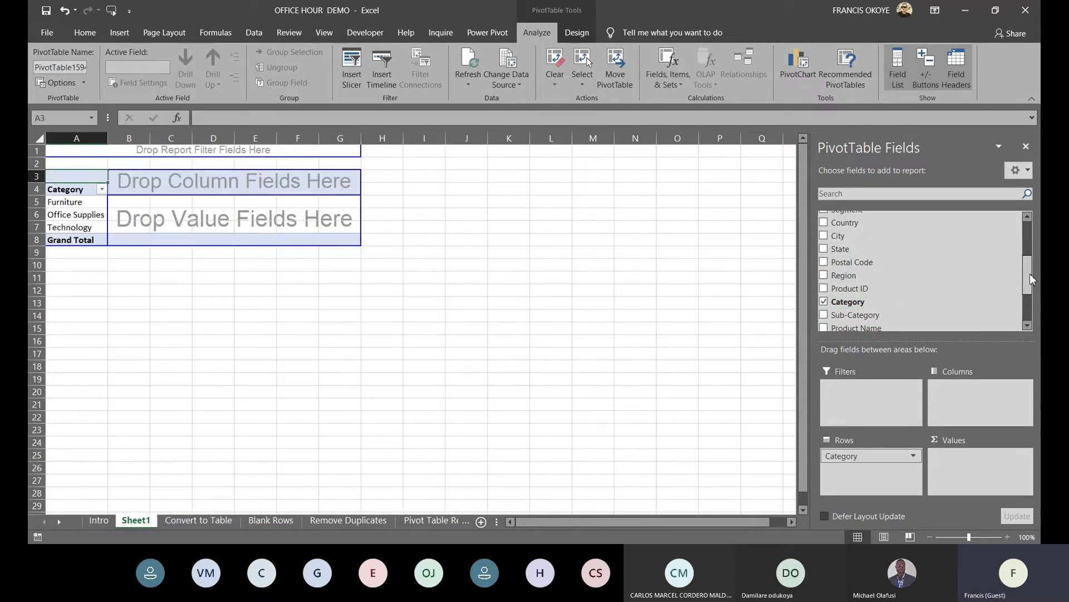
left_click_drag(935, 258, 103, 208)
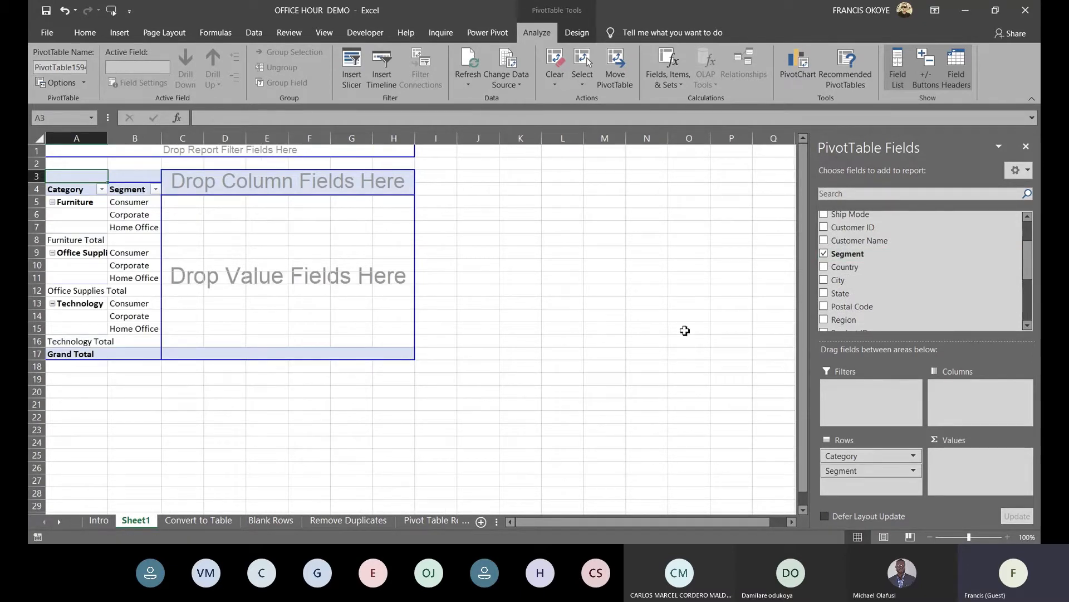
left_click_drag(1029, 251, 1028, 273)
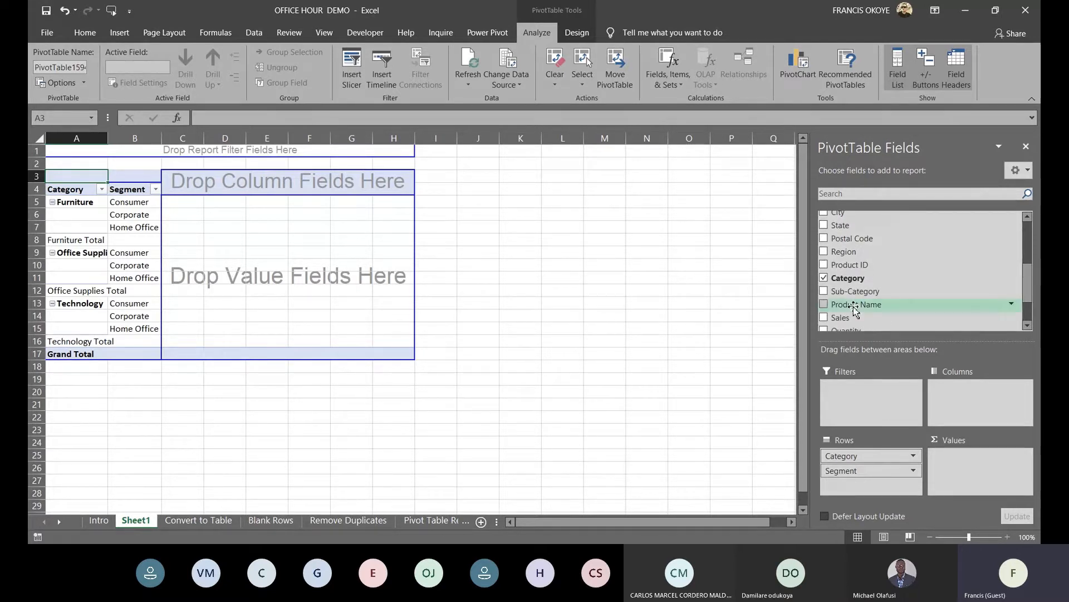
left_click_drag(841, 317, 292, 245)
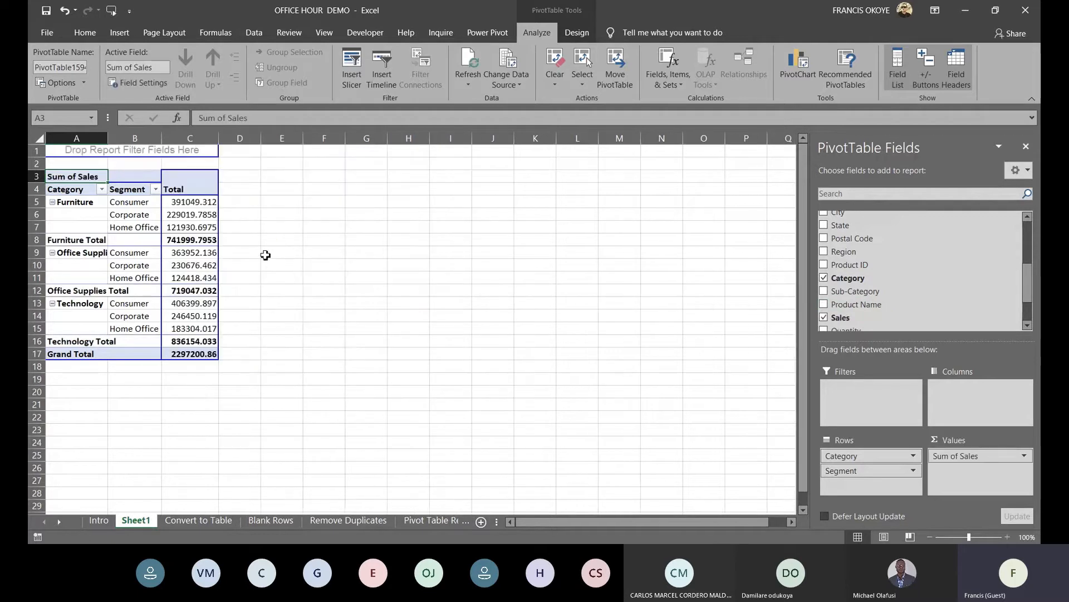
left_click_drag(1028, 284, 1030, 278)
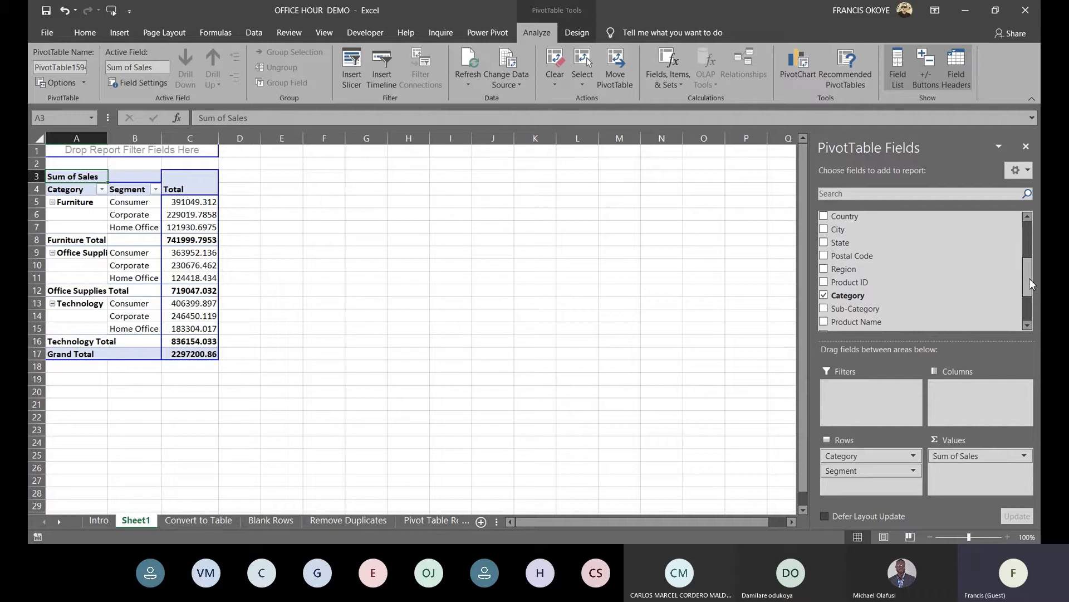
left_click_drag(1030, 283, 1028, 235)
left_click_drag(891, 245, 205, 191)
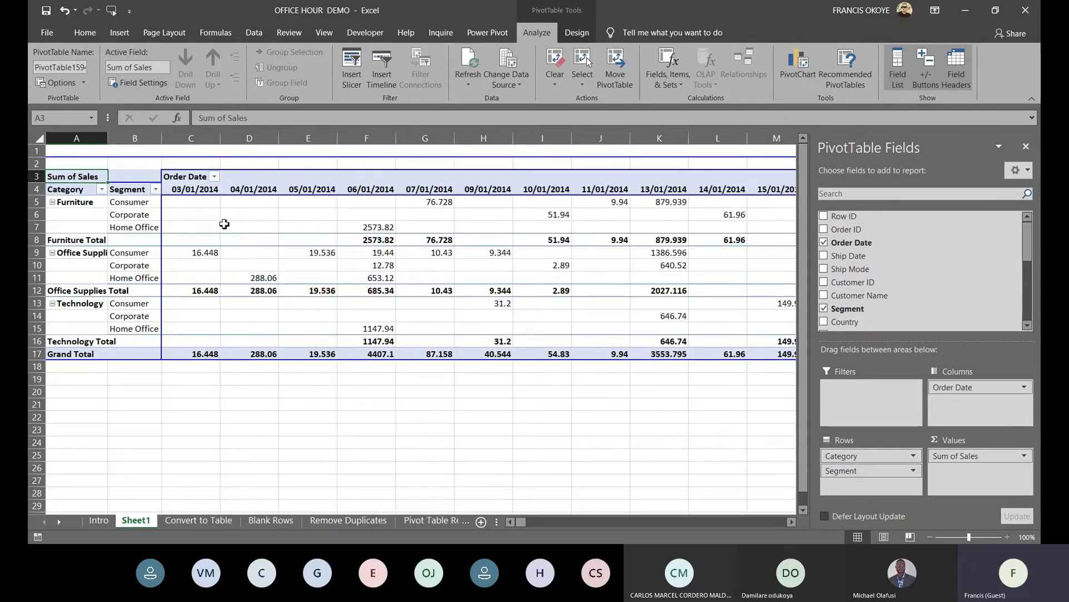
Group the Order Date columns by Years only, giving 2014–2017 columns
left_click(190, 185)
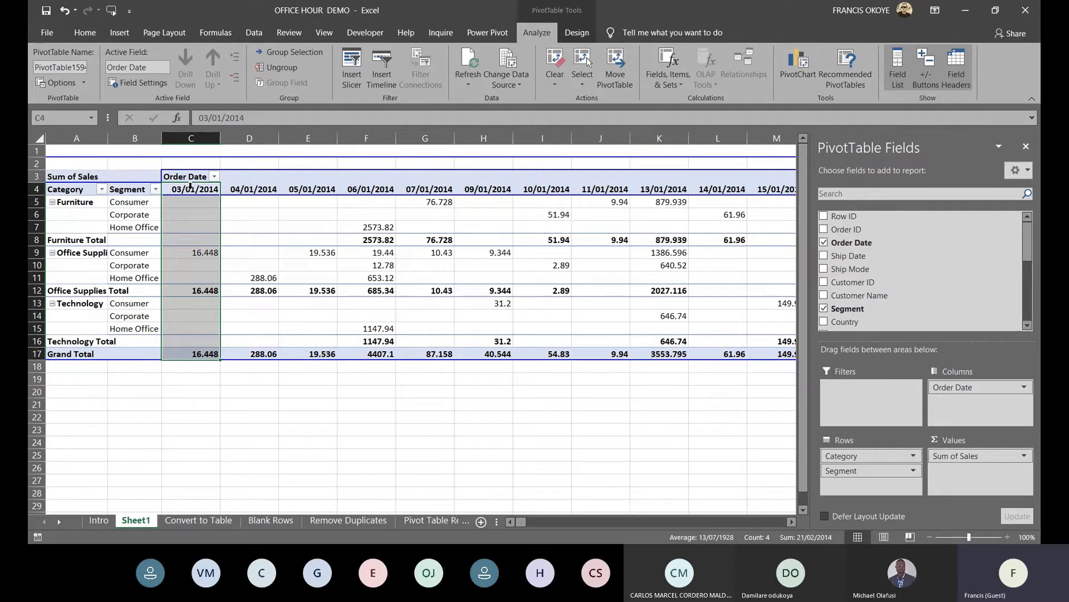
left_click(237, 193)
left_click(214, 192)
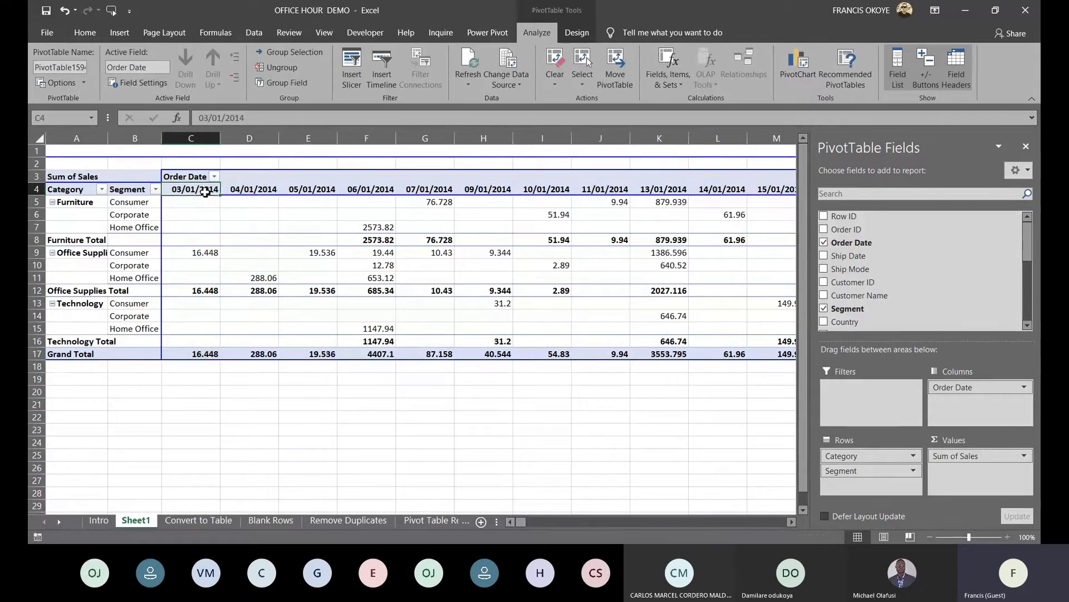
right_click(206, 191)
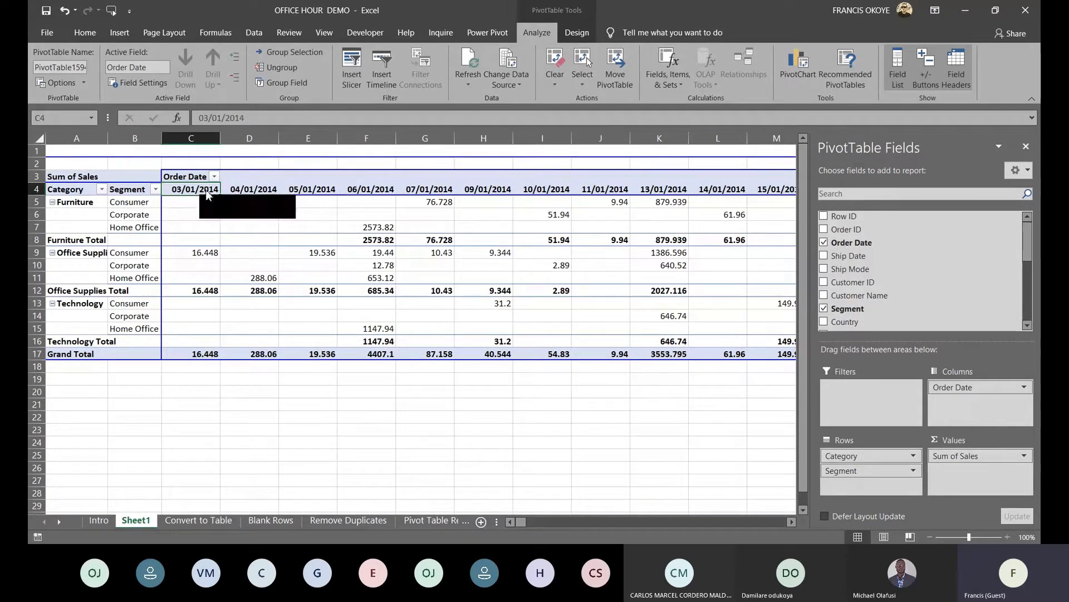
left_click(238, 318)
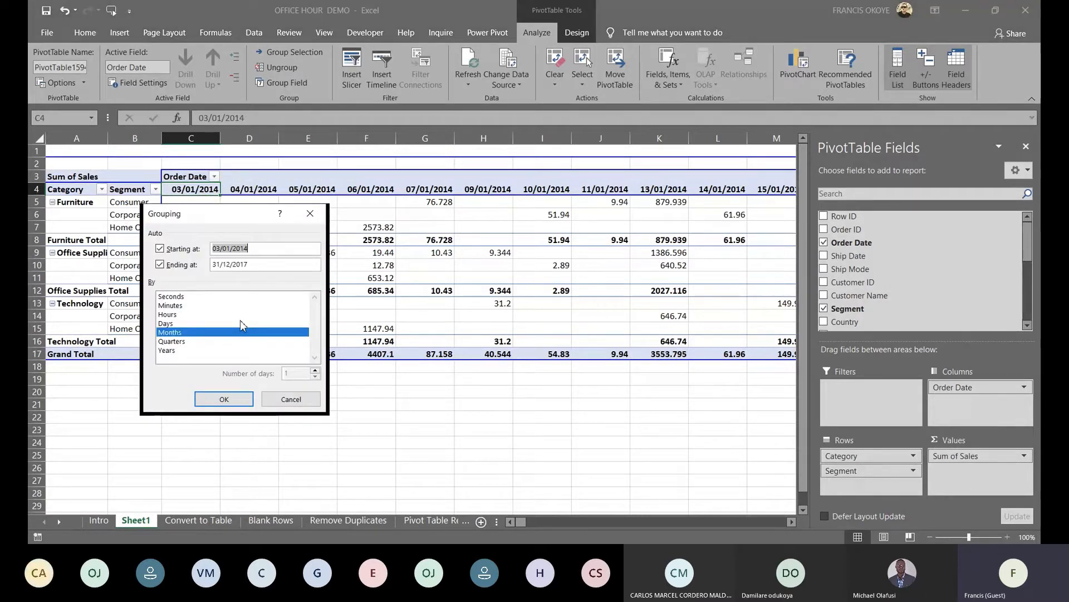
left_click(176, 351)
left_click(176, 332)
left_click(224, 399)
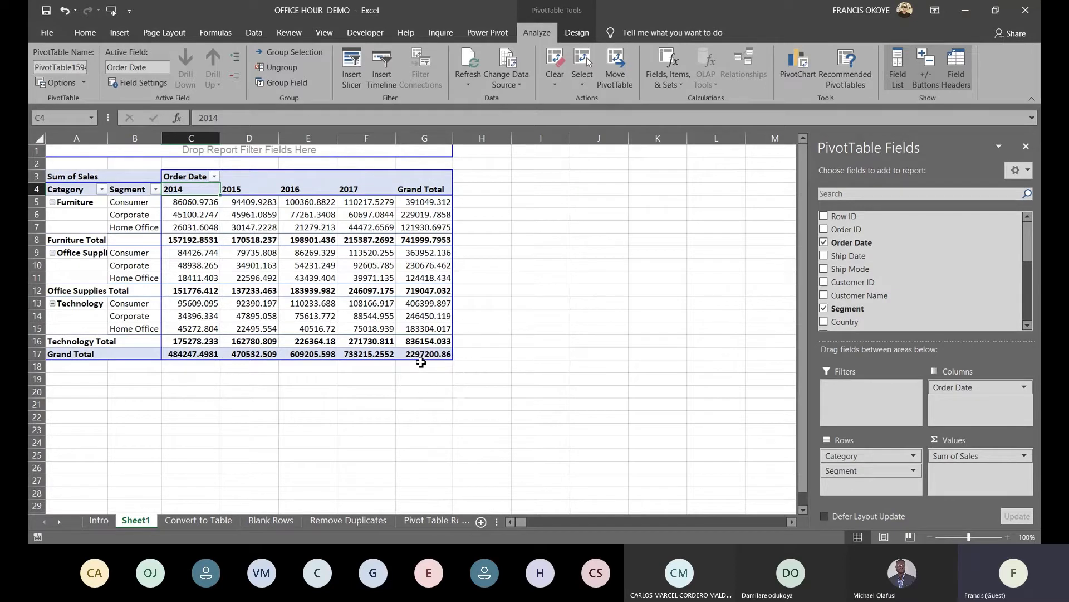
Rename Sum of Sales to Revenue and both Grand Total labels to Total
left_click(81, 177)
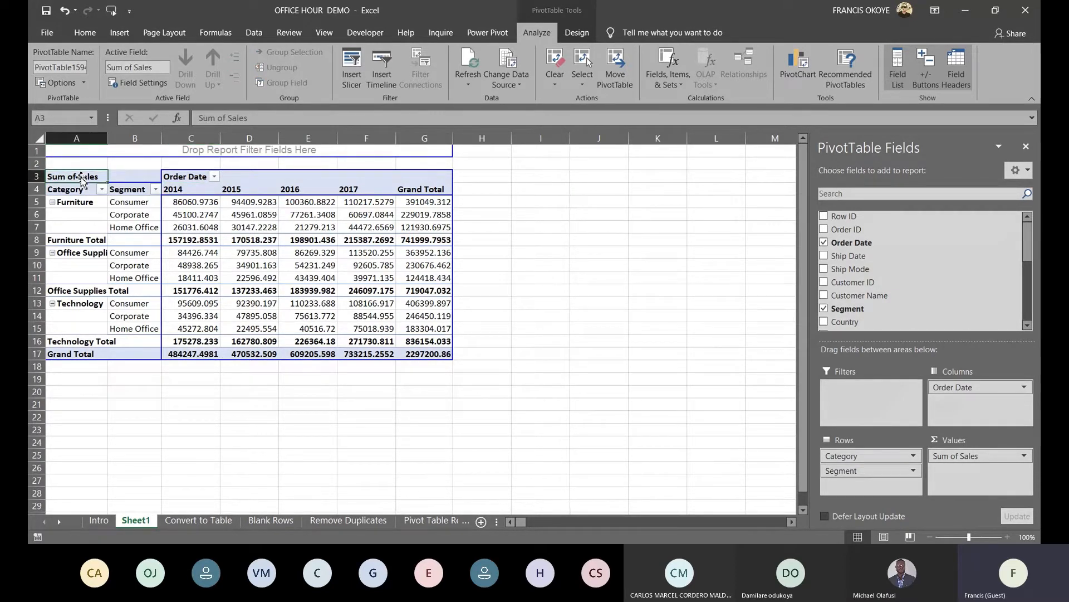
type("Revenue")
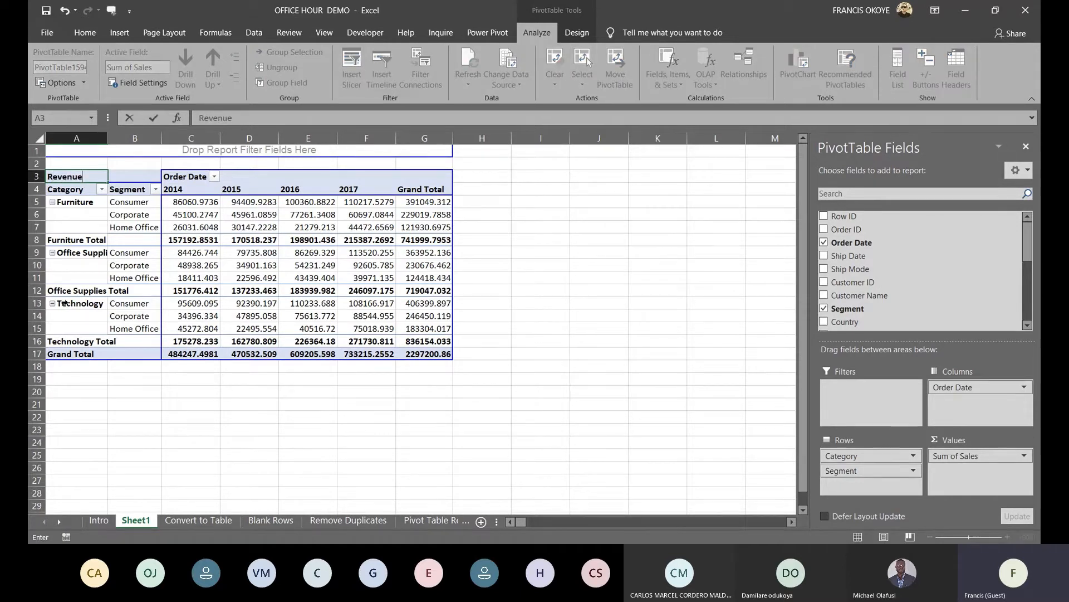
left_click(63, 353)
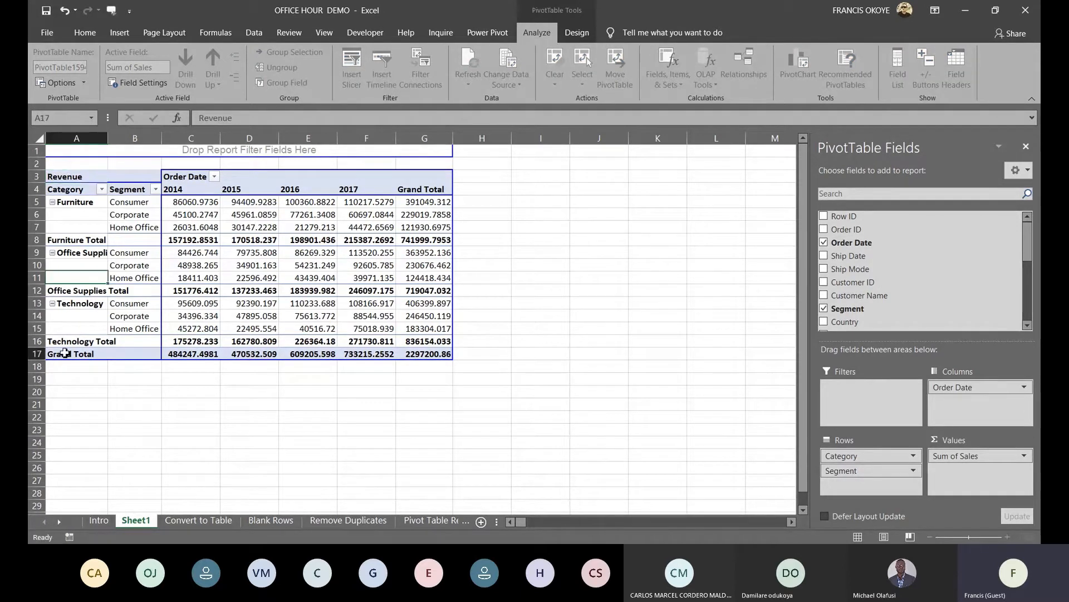
type("Total")
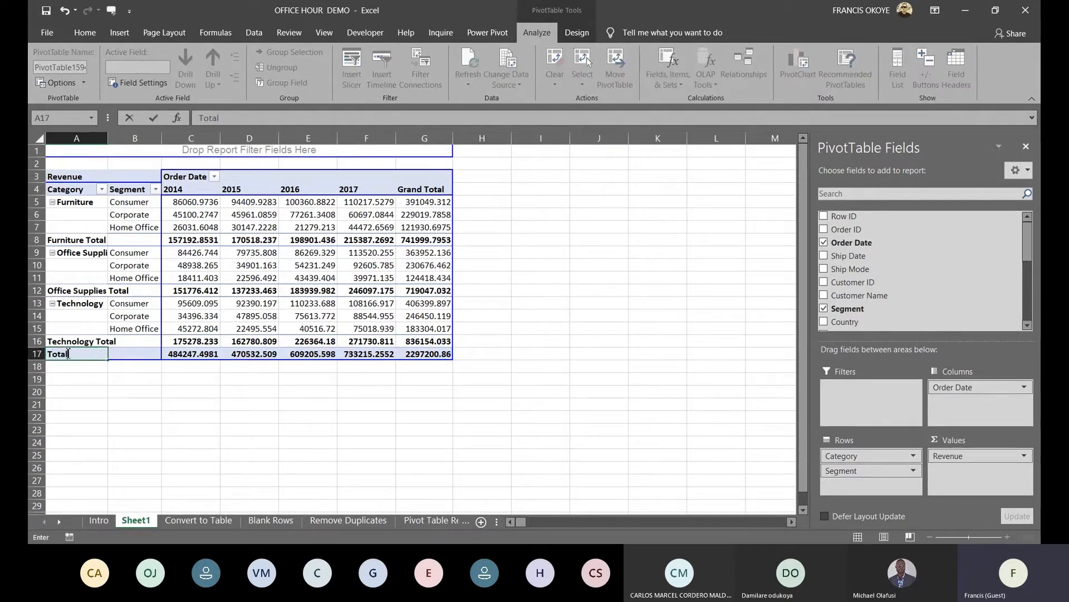
left_click(439, 191)
type("Total")
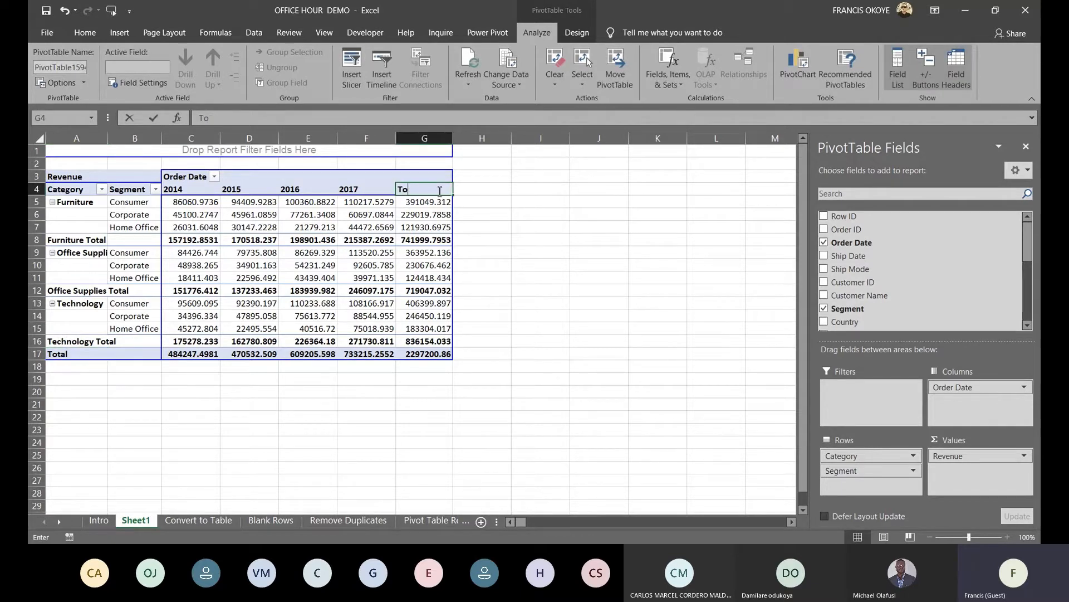
key("Return")
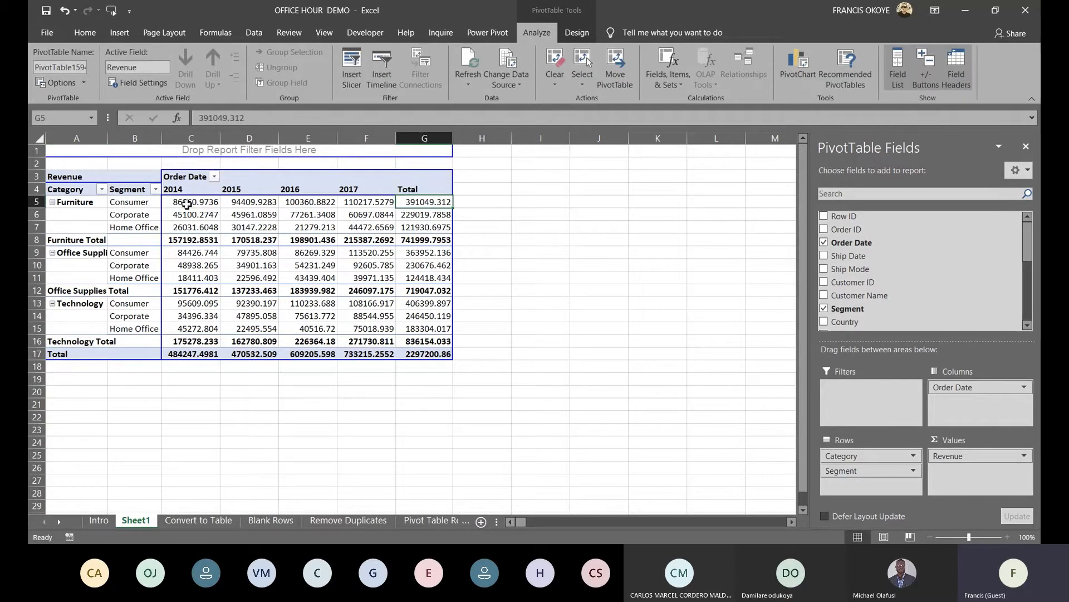
Format C5:G17 as ₦ currency and add Customer Name as a report filter
left_click(187, 203)
key("ctrl+shift+Right")
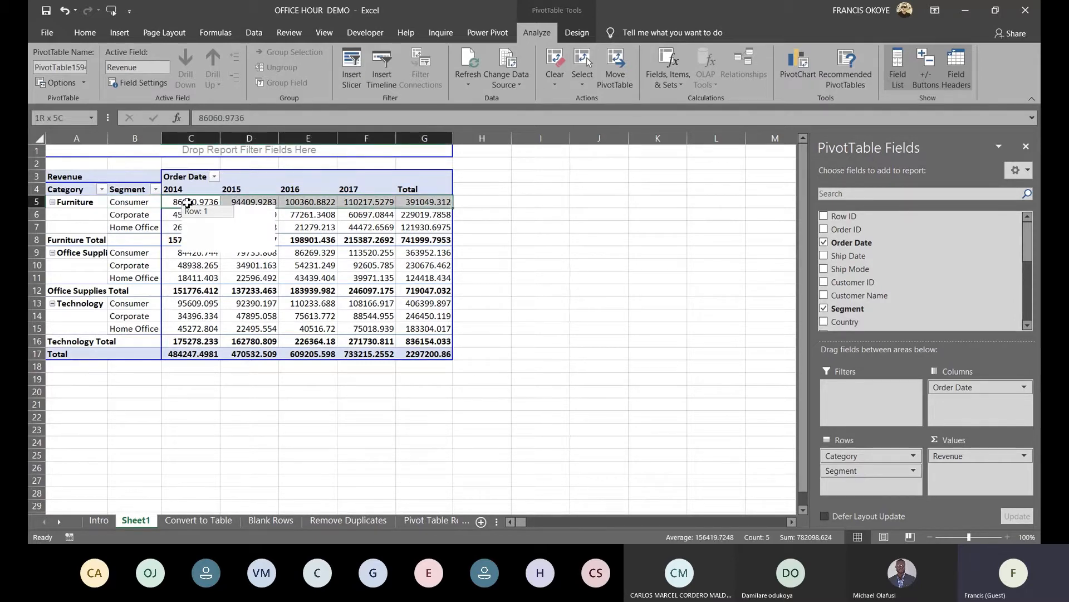
key("ctrl+shift+Down")
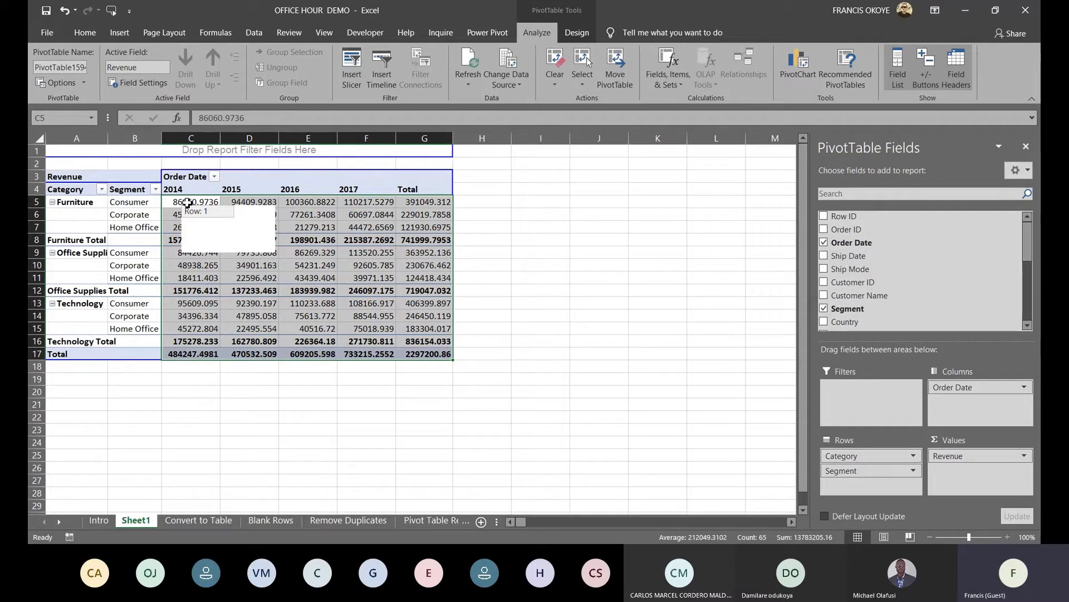
key("ctrl+shift+4")
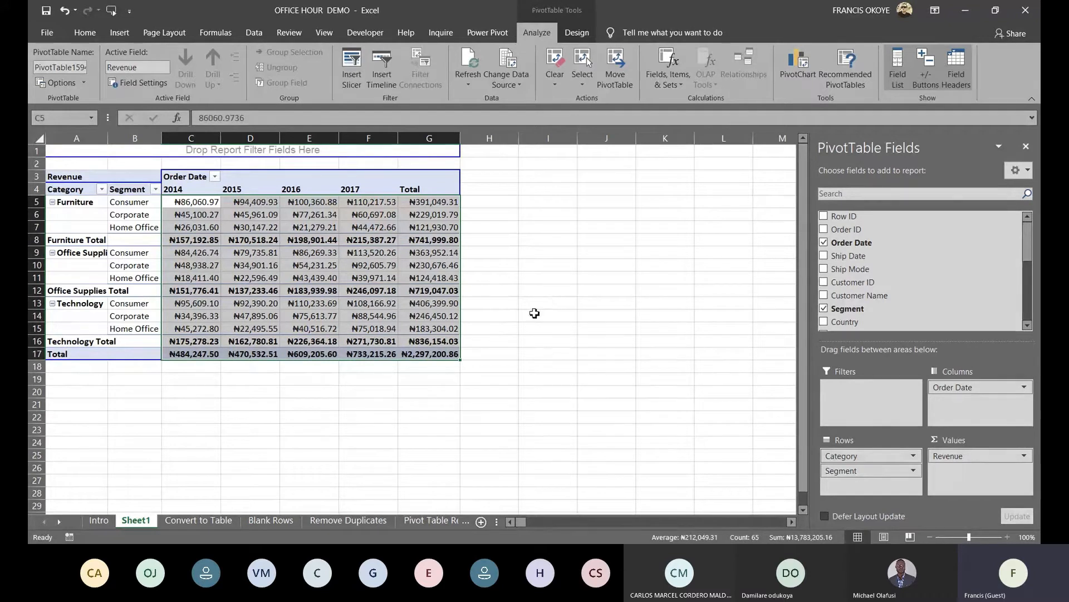
left_click_drag(883, 296, 120, 154)
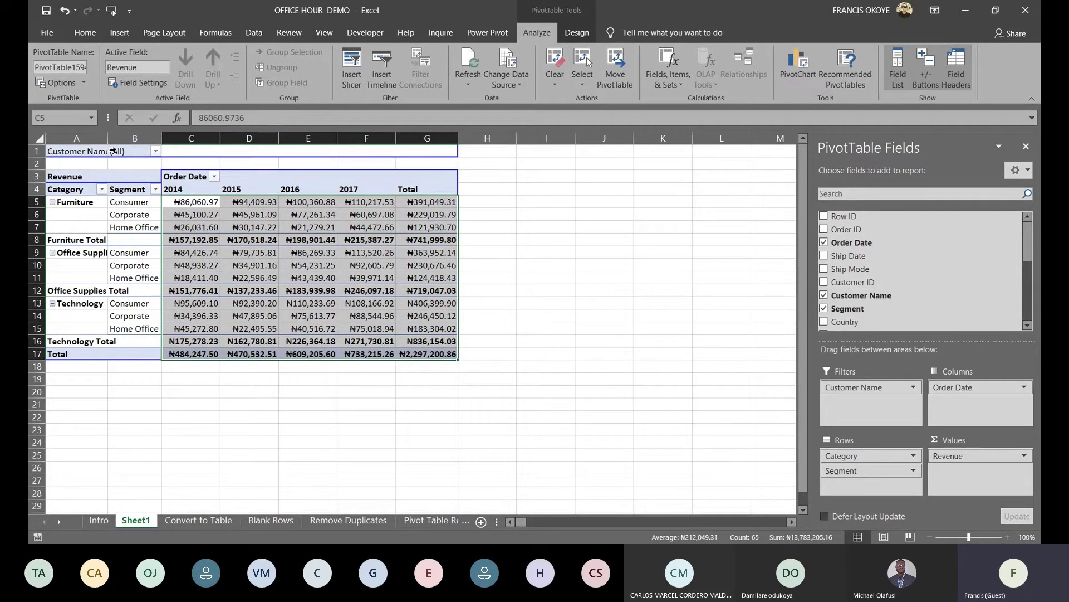
left_click(156, 151)
mouse_move(178, 193)
left_mouse_down()
mouse_move(178, 276)
mouse_move(182, 187)
left_mouse_up()
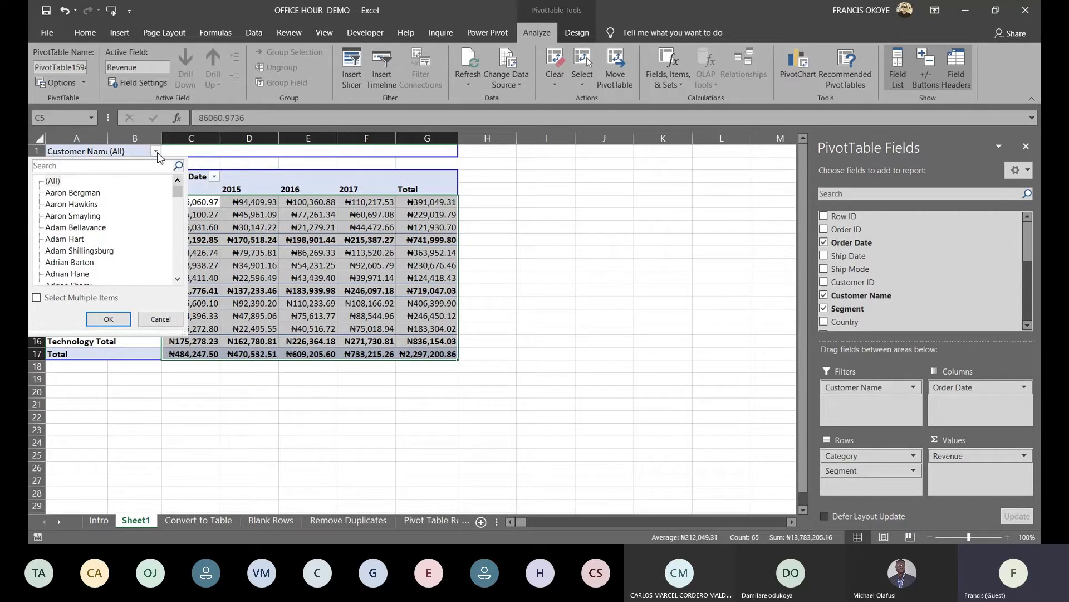
left_click(160, 319)
left_click(156, 151)
left_click(66, 194)
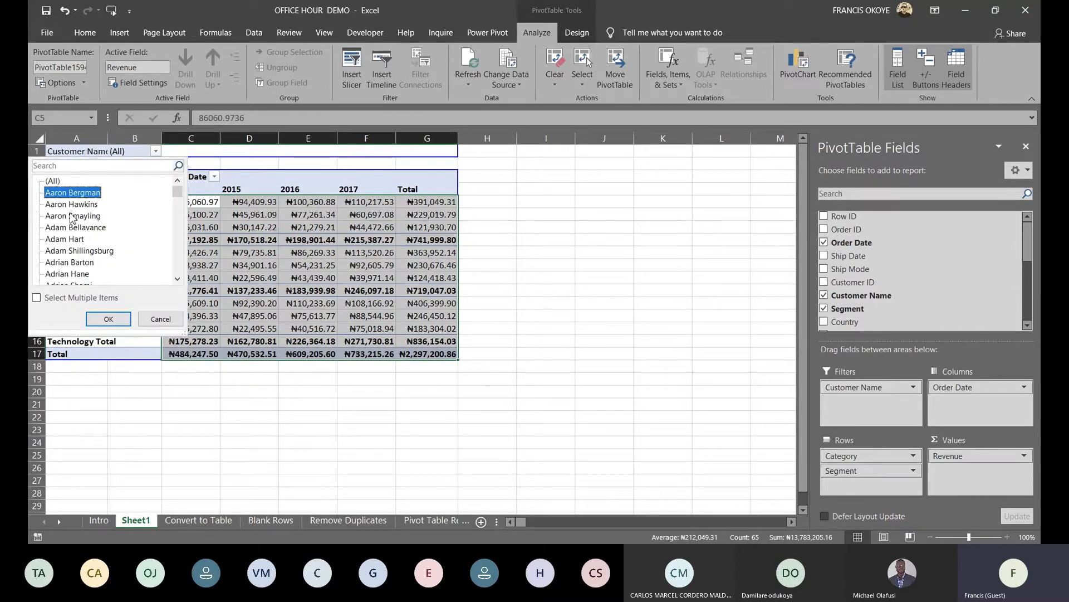
left_click(108, 318)
left_click(178, 151)
left_click(90, 228)
left_click(110, 318)
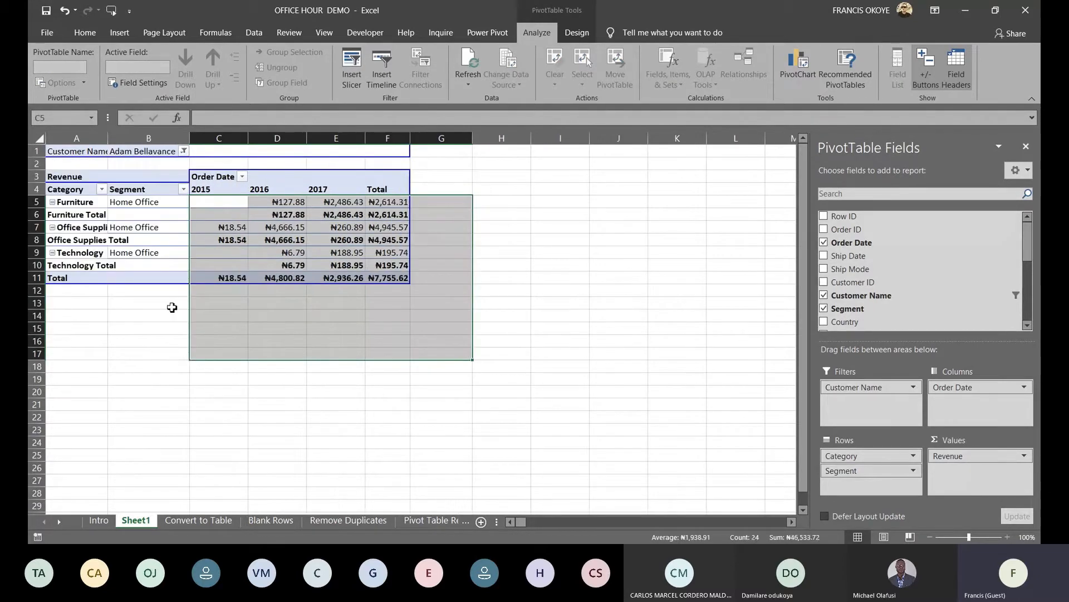
left_click(184, 151)
left_click(54, 181)
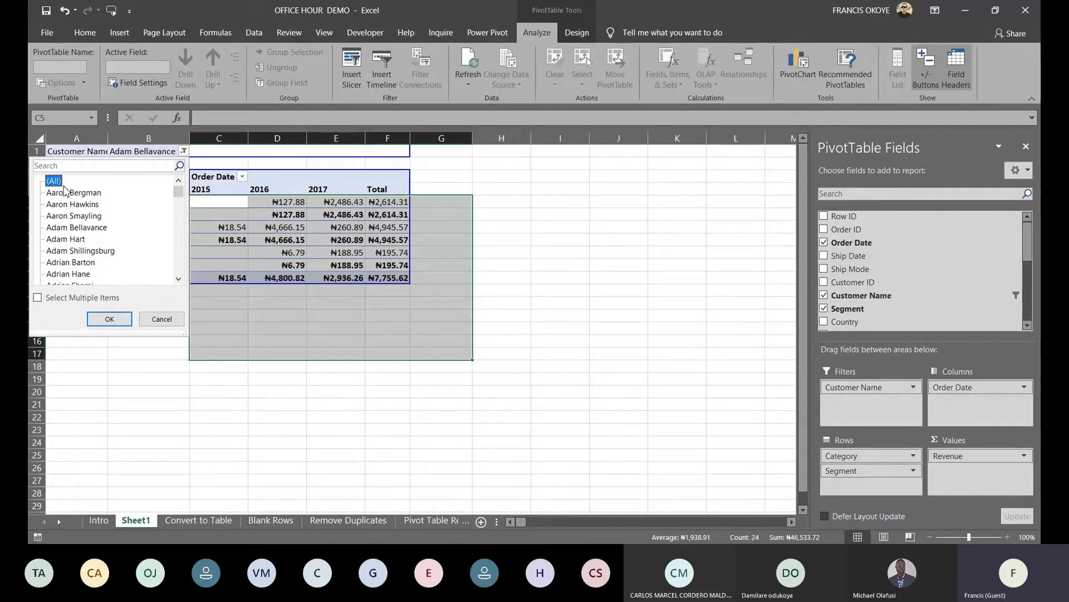
left_click(109, 319)
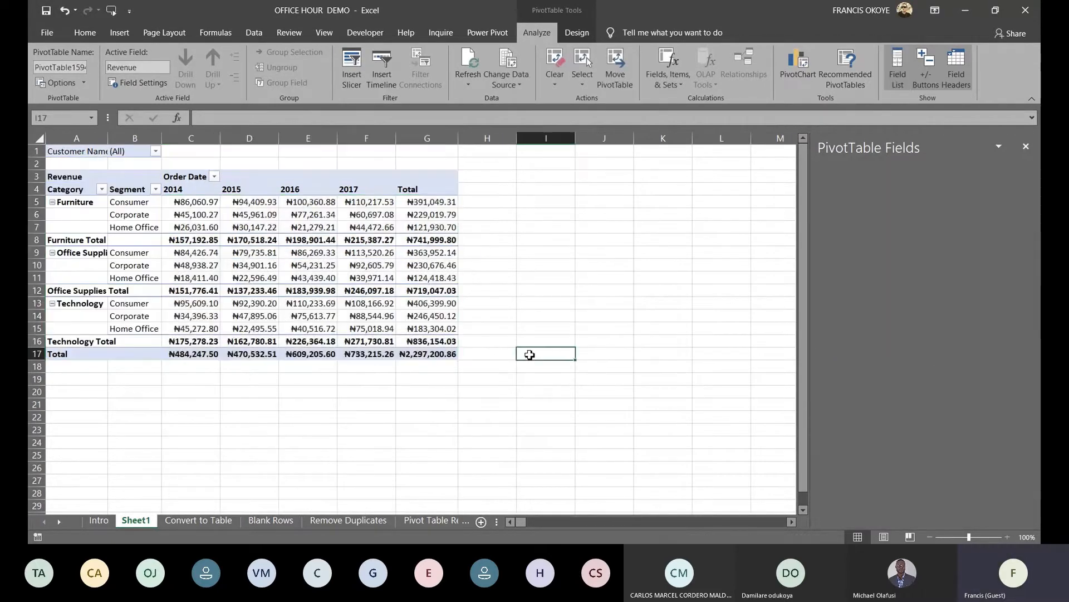
Turn on banded columns and apply a green Medium PivotTable style
left_click(103, 193)
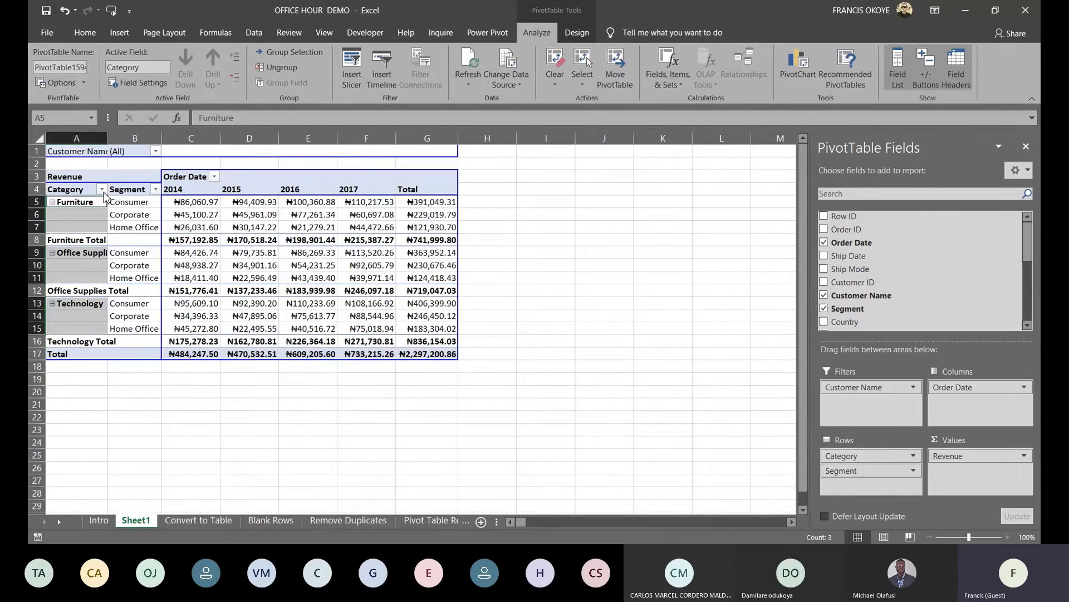
left_click(100, 177)
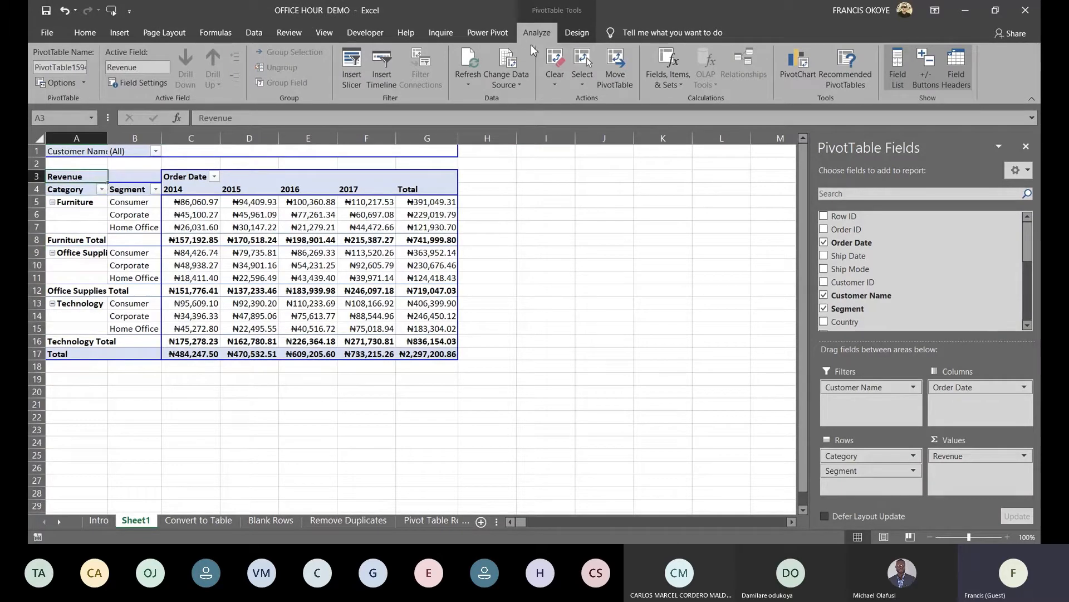
left_click(576, 32)
left_click(283, 78)
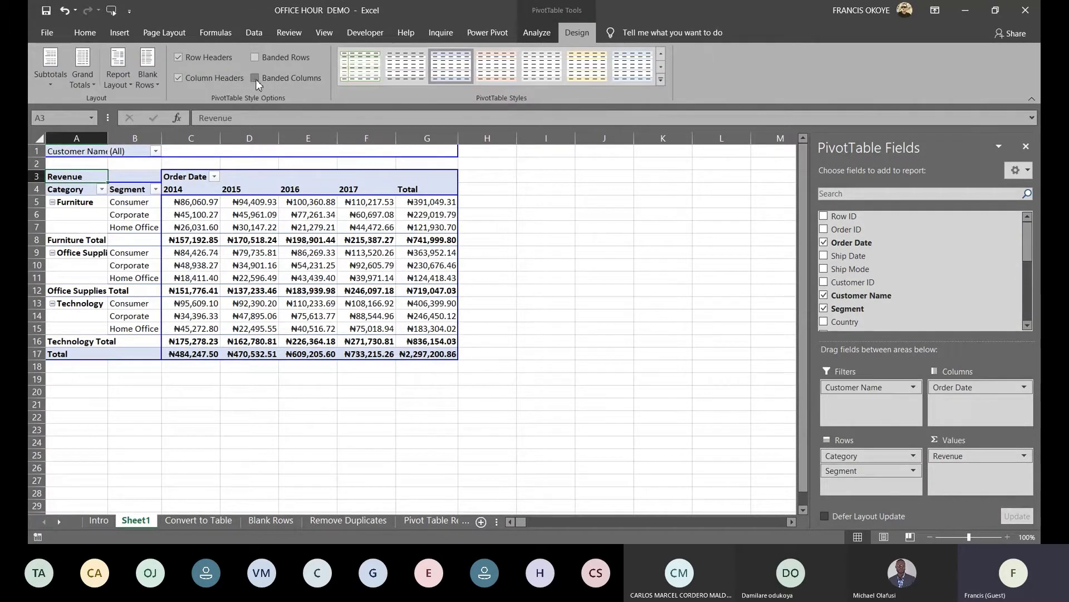
left_click(661, 82)
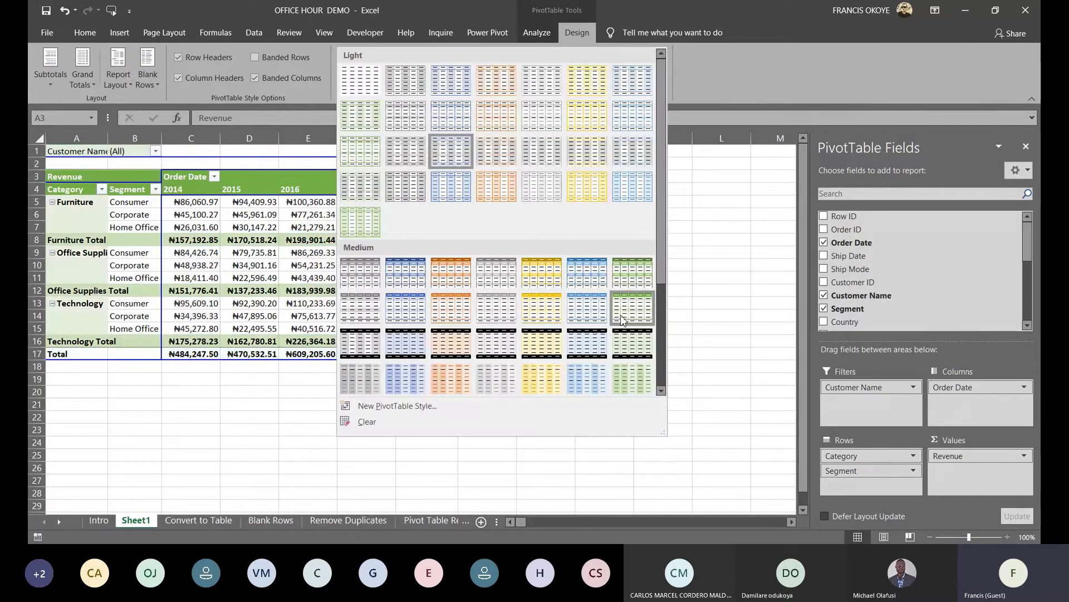
left_click(629, 346)
left_click(546, 339)
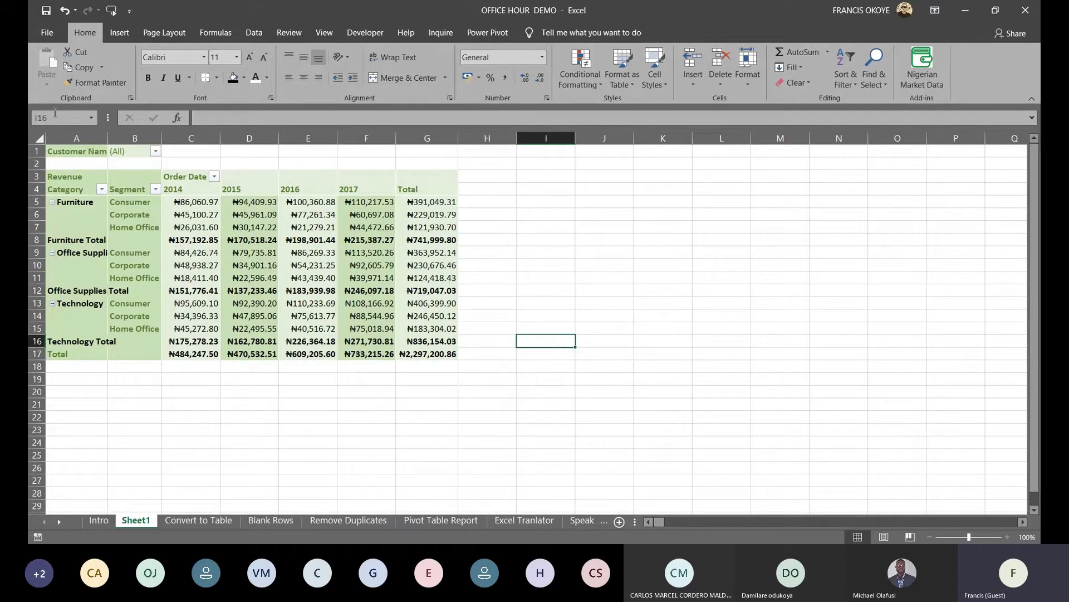
Widen column A so labels like Office Supplies and Customer Name fit
left_click_drag(107, 139, 165, 142)
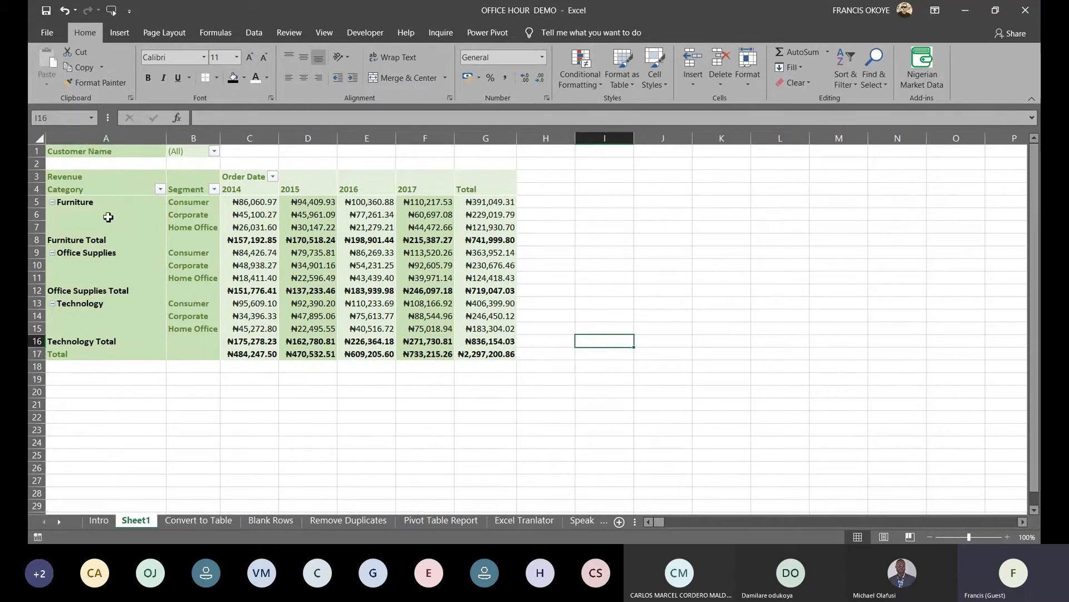
left_click(108, 152)
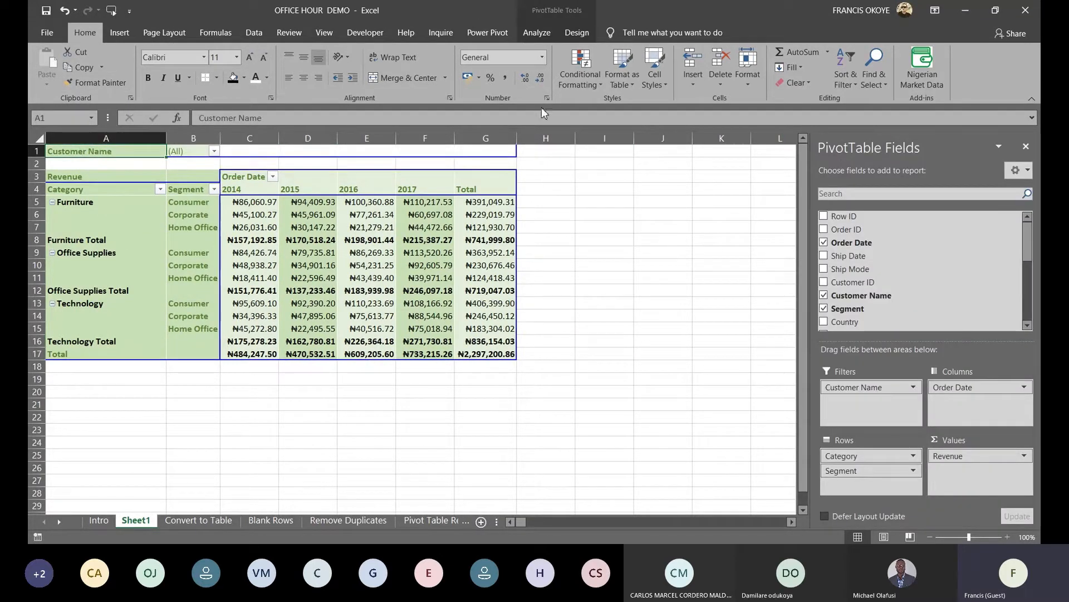
left_click(536, 35)
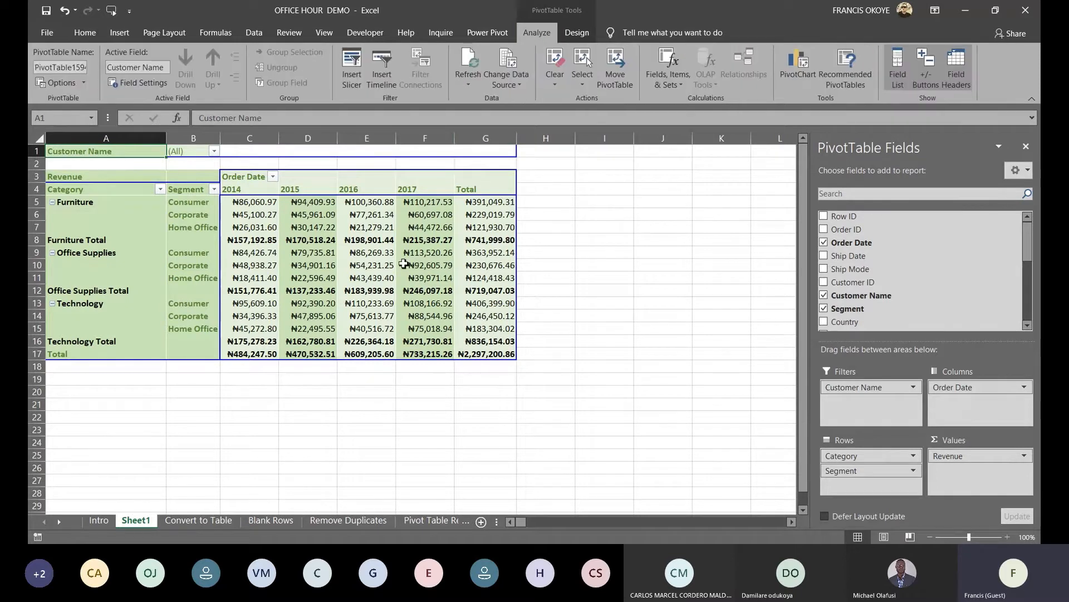
Use Show Report Filter Pages on Customer Name to make one pivot sheet per customer
left_click(84, 84)
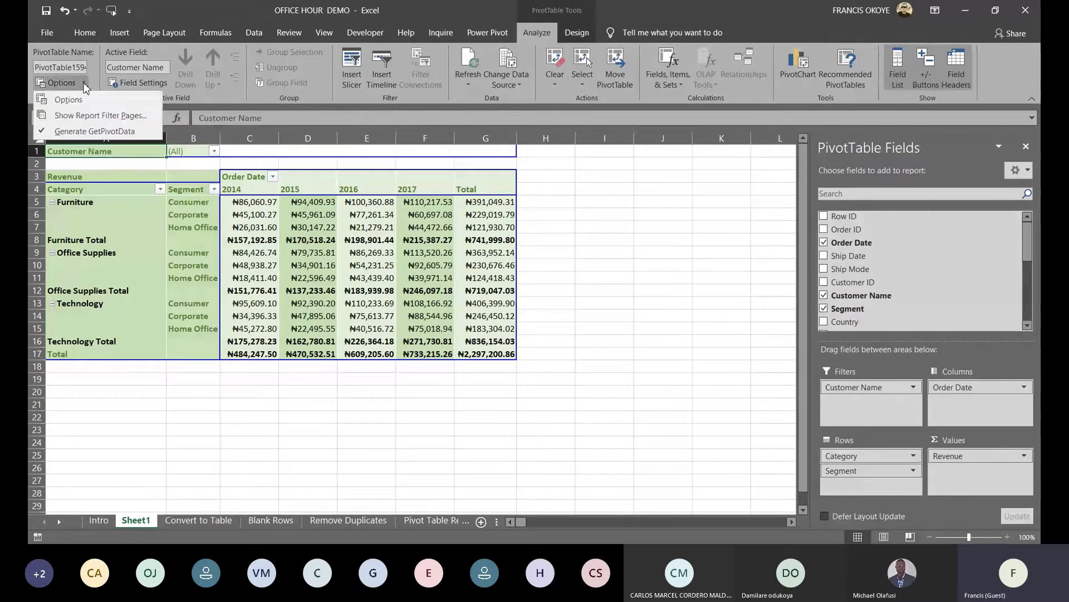
left_click(82, 118)
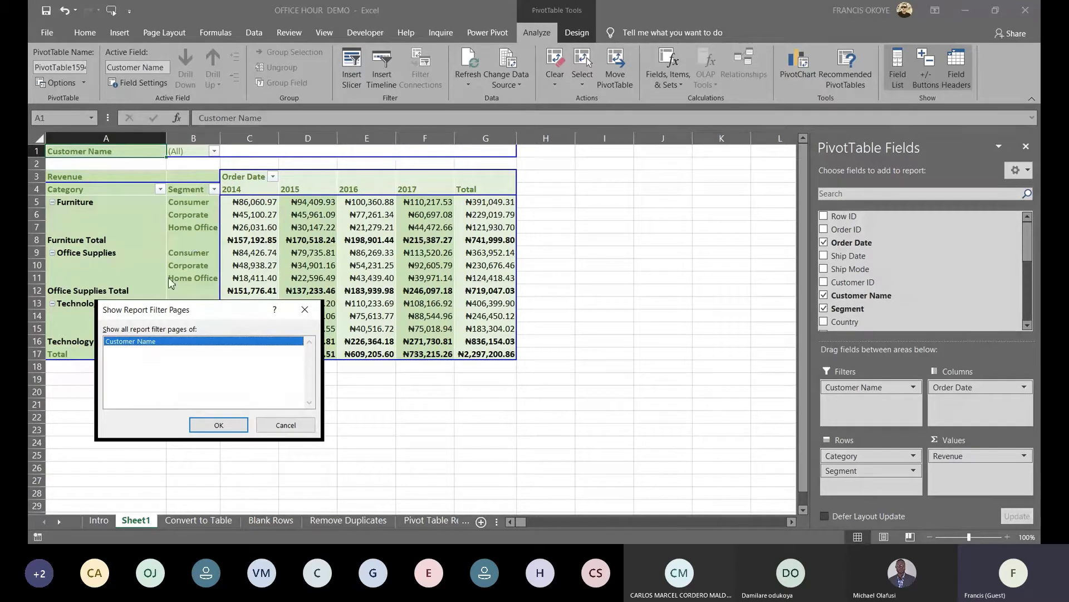
left_click(225, 426)
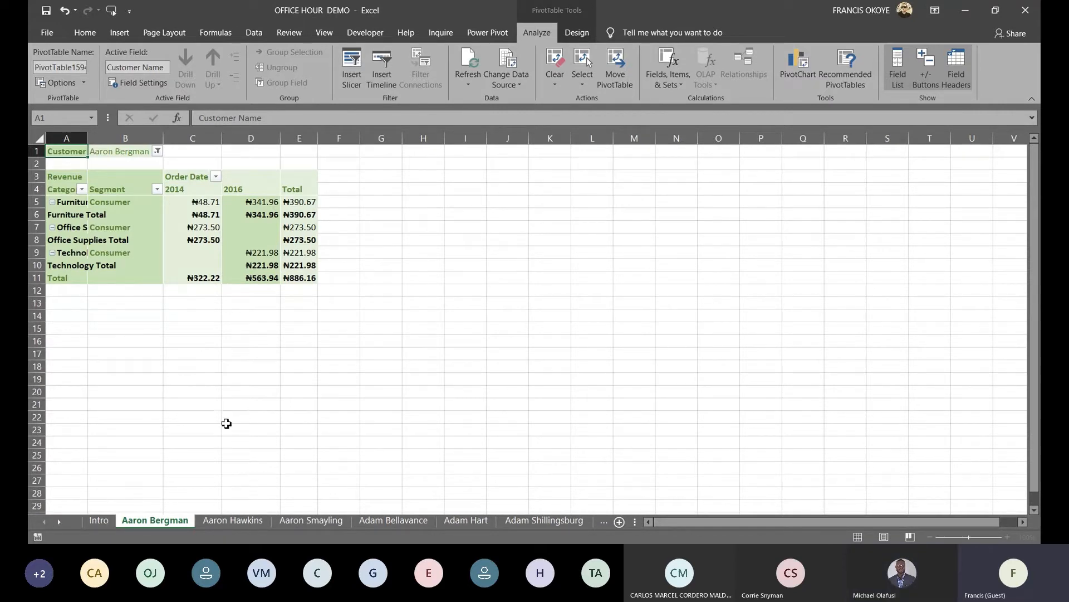
Step through the new per-customer pivot sheets one tab at a time
left_click(336, 463)
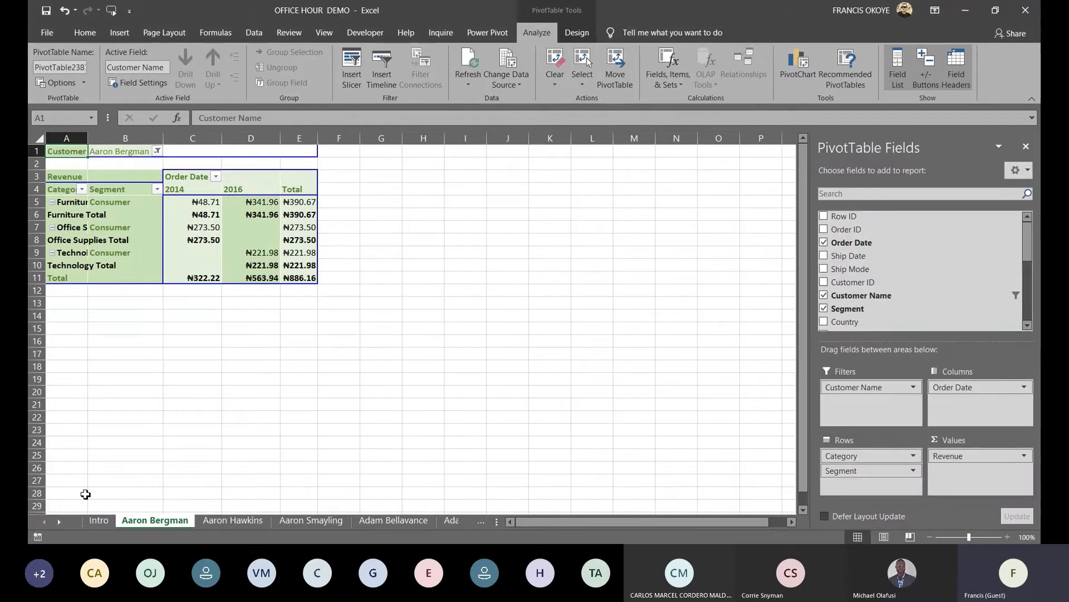
right_click(64, 524)
left_click_drag(244, 344, 246, 425)
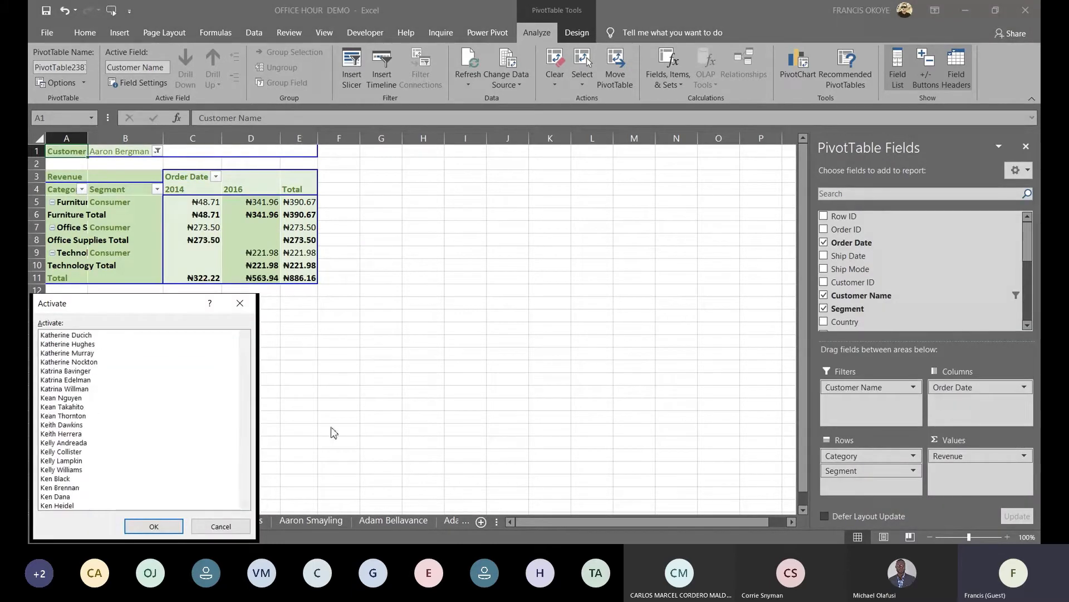
left_click(232, 524)
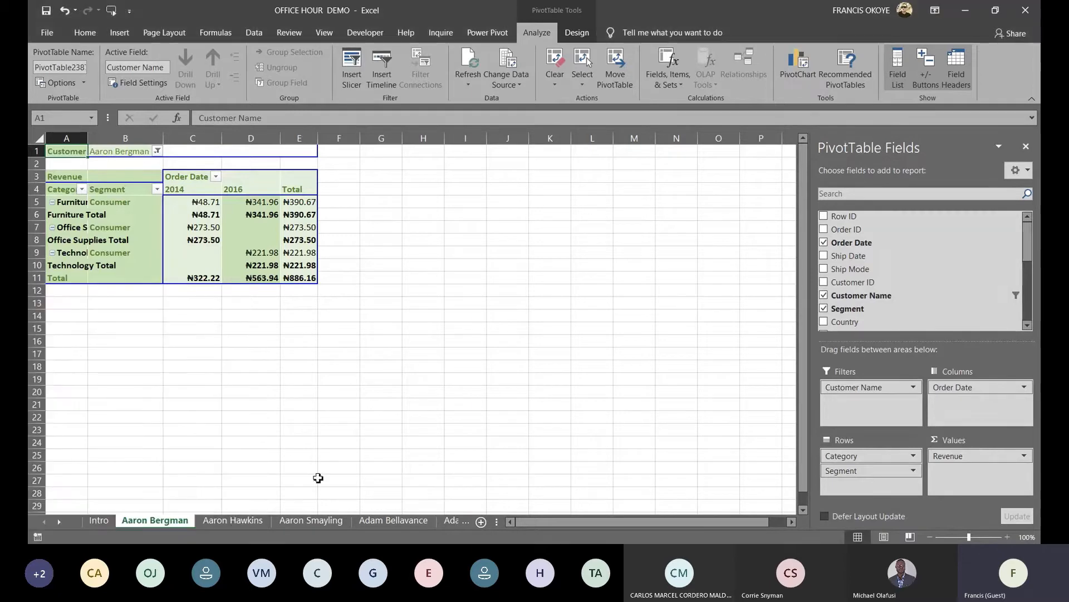
left_click(307, 520)
left_click(396, 520)
left_click(452, 520)
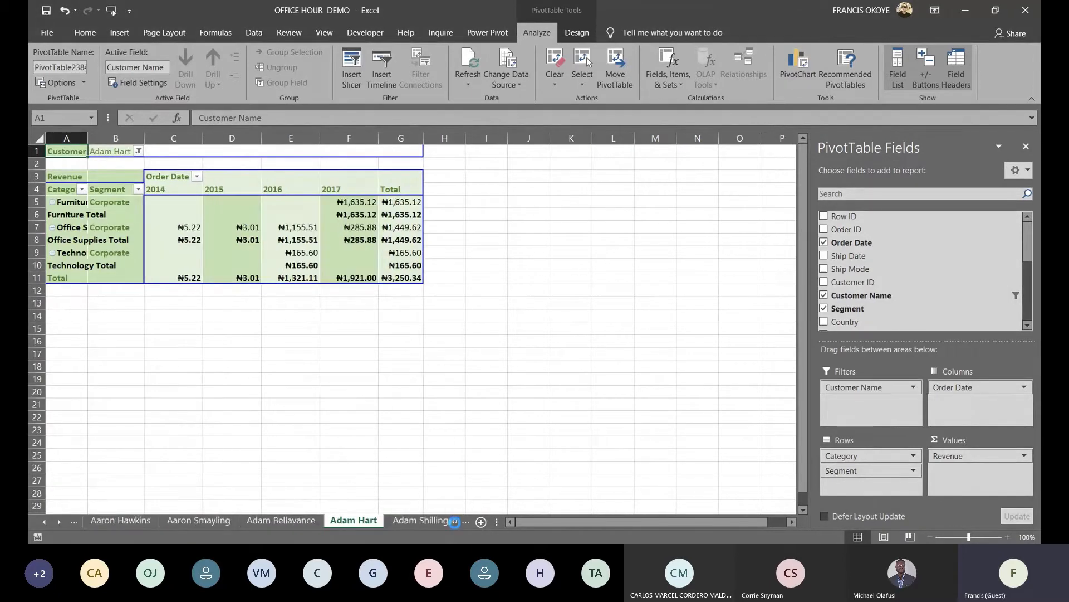
left_click(454, 521)
left_click(441, 521)
left_click(434, 522)
left_click(429, 523)
left_click(446, 522)
left_click(454, 522)
left_click(462, 522)
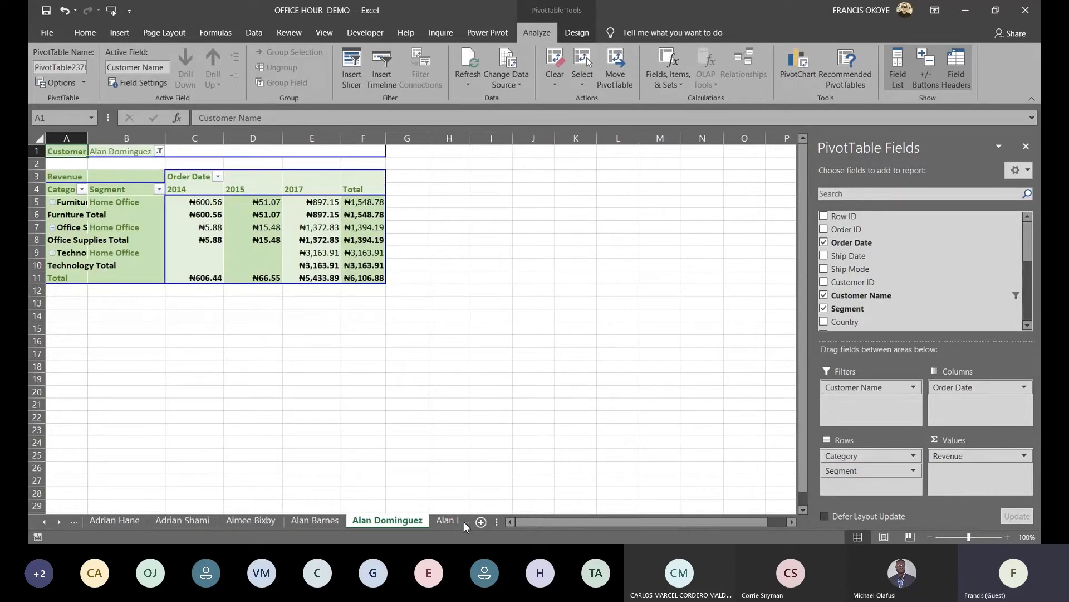
Activate the Excel Tranlator sheet from the sheet list and select the REMOVING DUPLICATES cell B2
right_click(62, 525)
left_click_drag(244, 347, 237, 499)
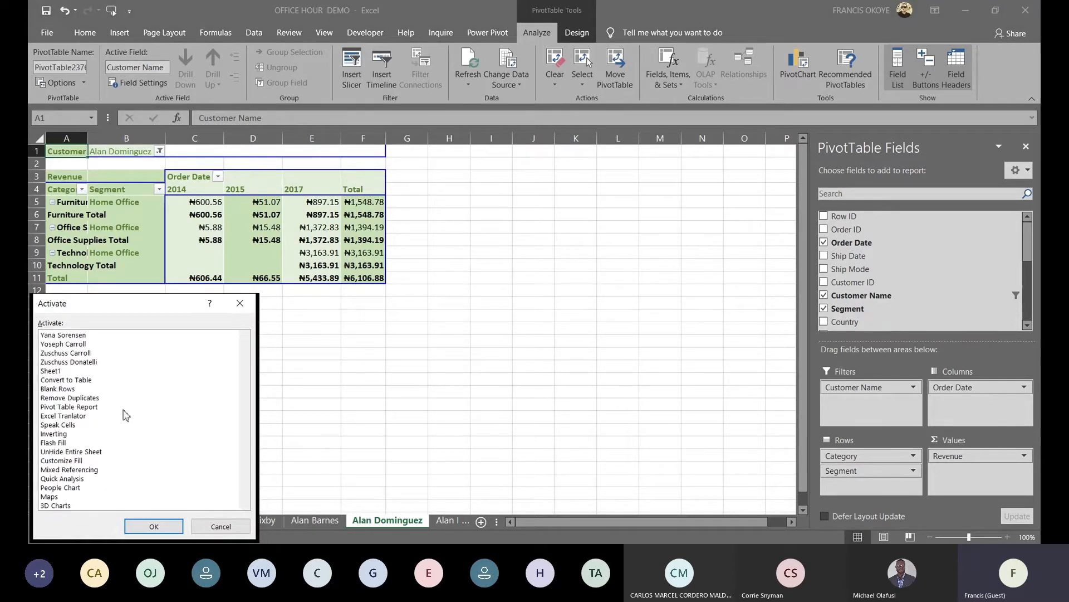
left_click(77, 380)
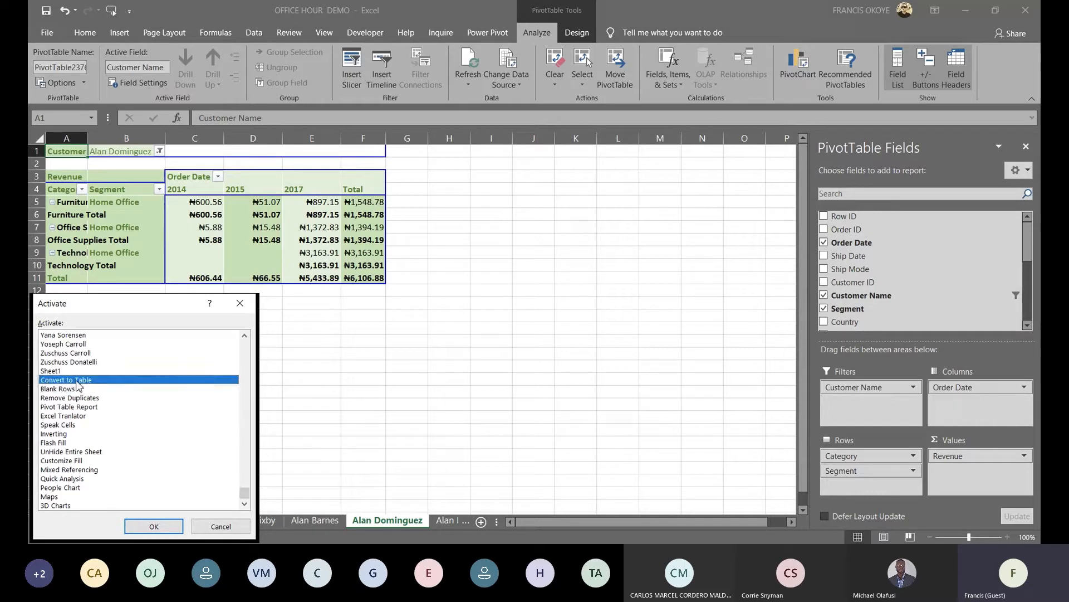
left_click(78, 397)
left_click(82, 407)
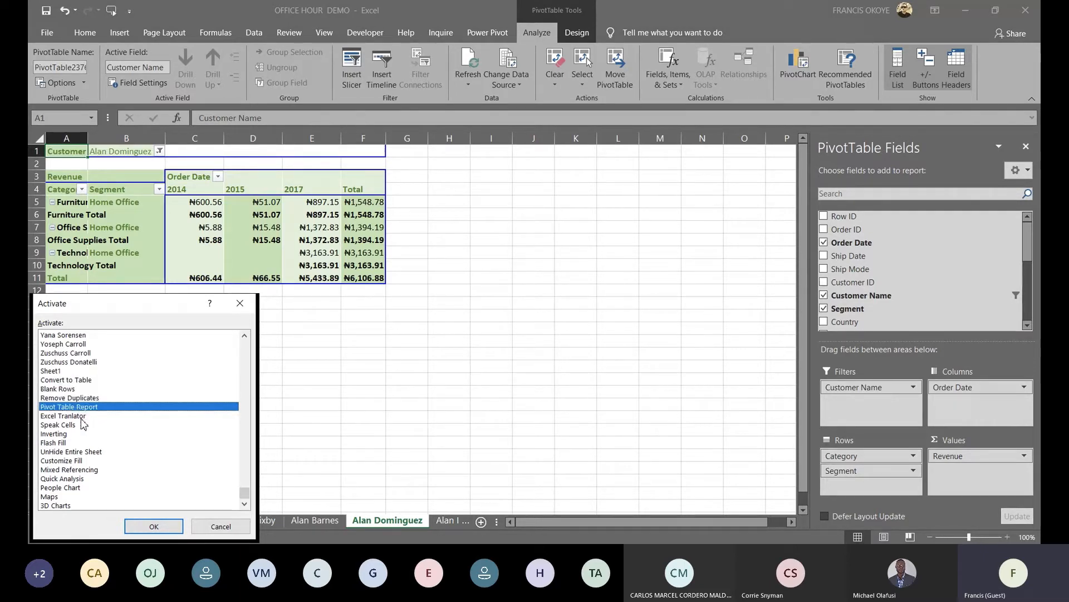
left_click(82, 415)
left_click(154, 526)
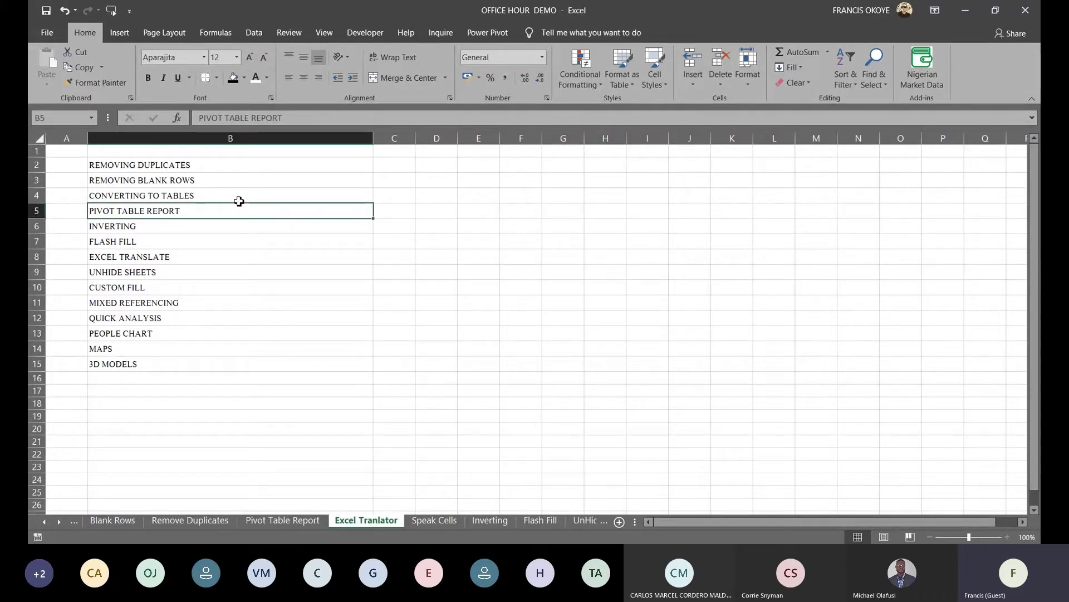
left_click(207, 169)
Select the topic list B2:B15 and send it to the Translator
key("shift+Left")
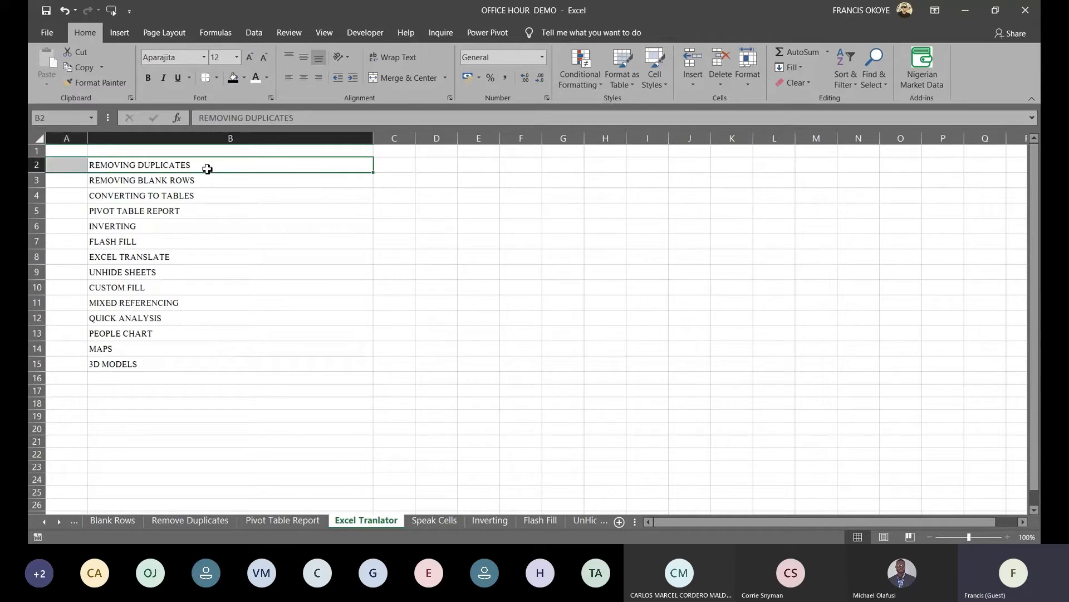
left_click(207, 168)
key("ctrl+shift+Down")
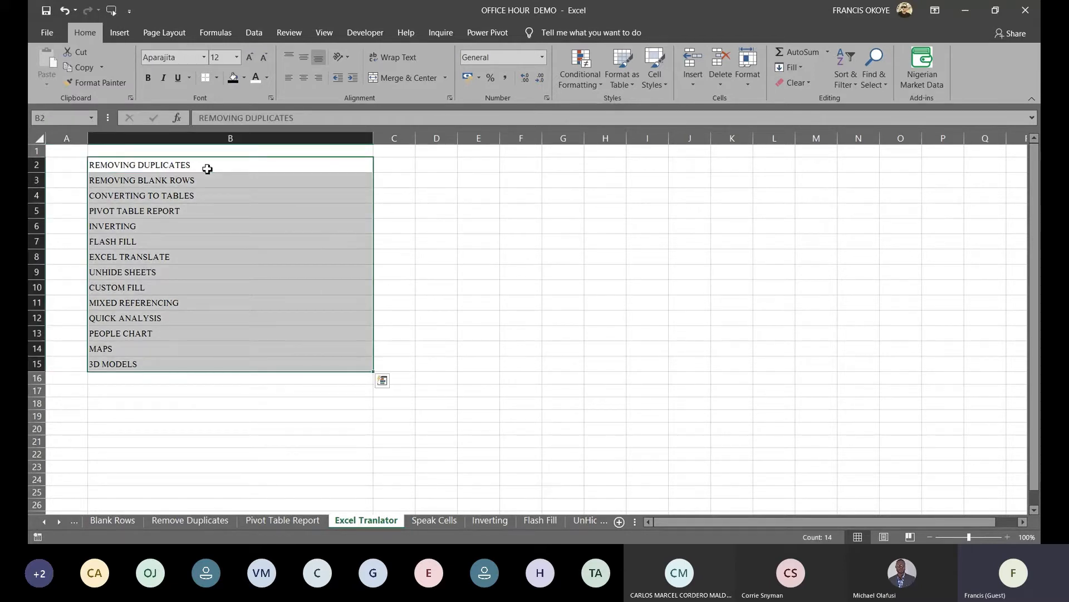
right_click(219, 177)
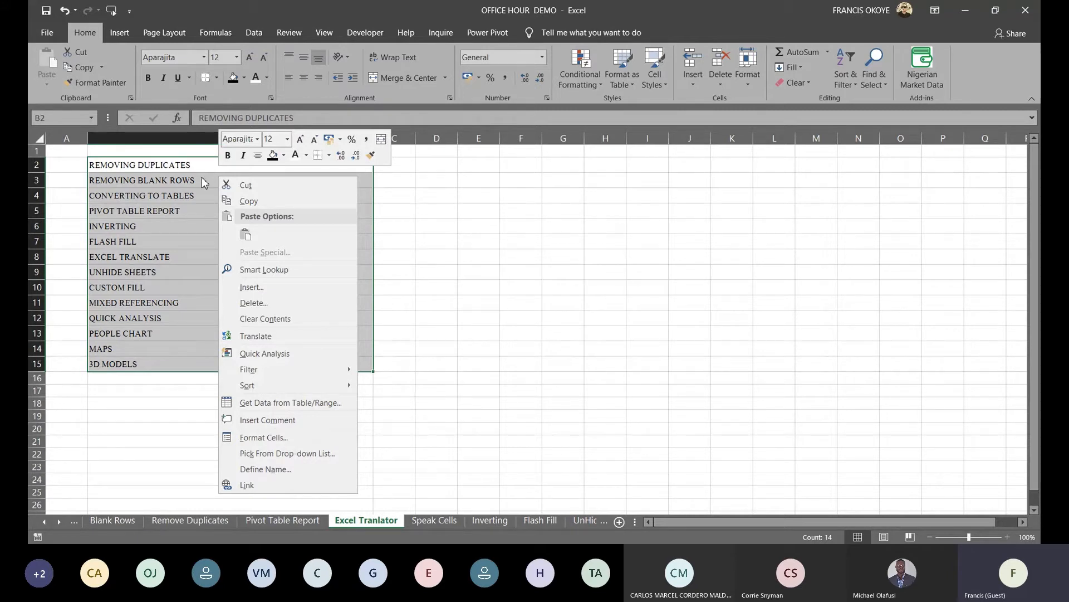
key("Escape")
right_click(181, 195)
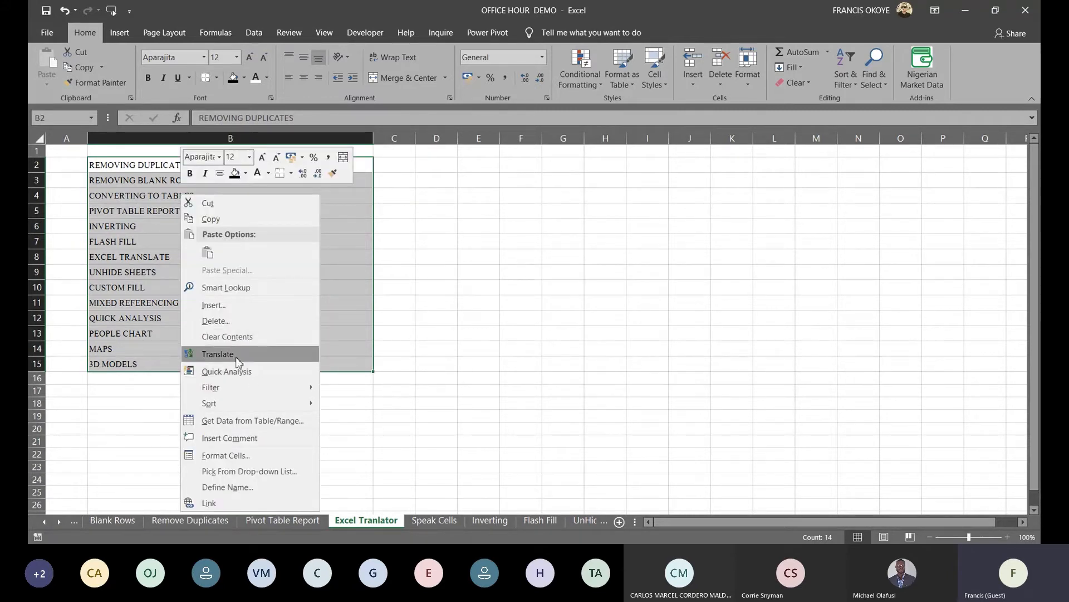
left_click(238, 356)
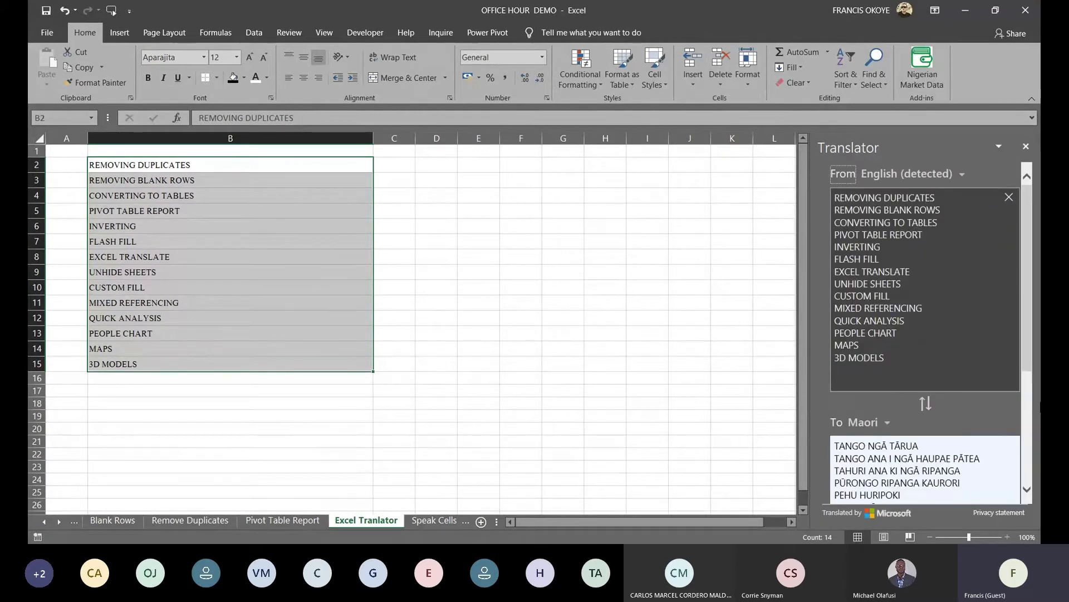
Set the Translator's target language to French, then change it to German
left_click(886, 423)
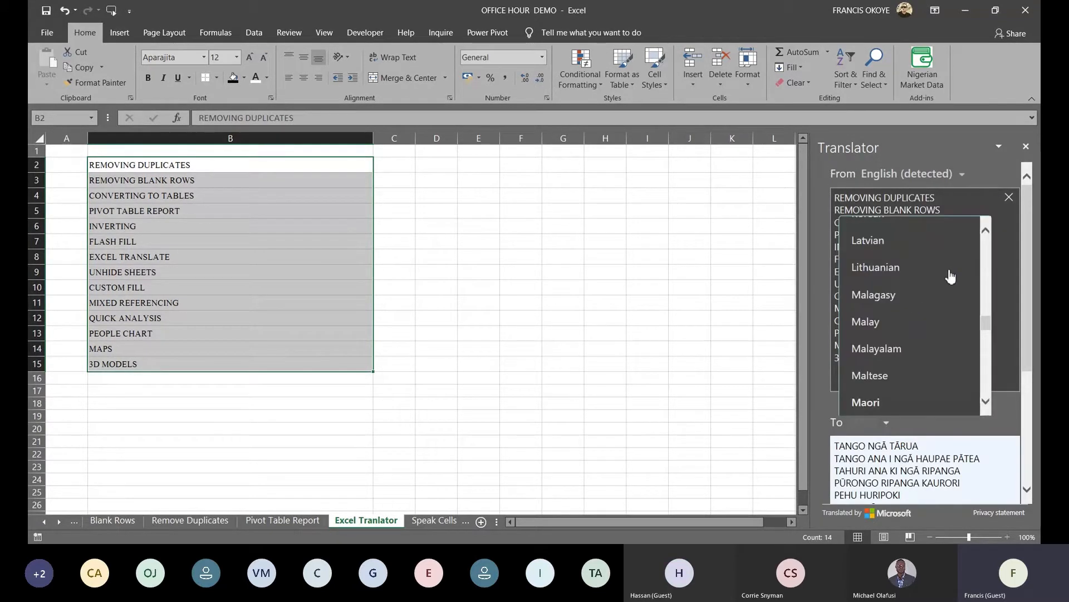
left_click_drag(987, 327, 987, 277)
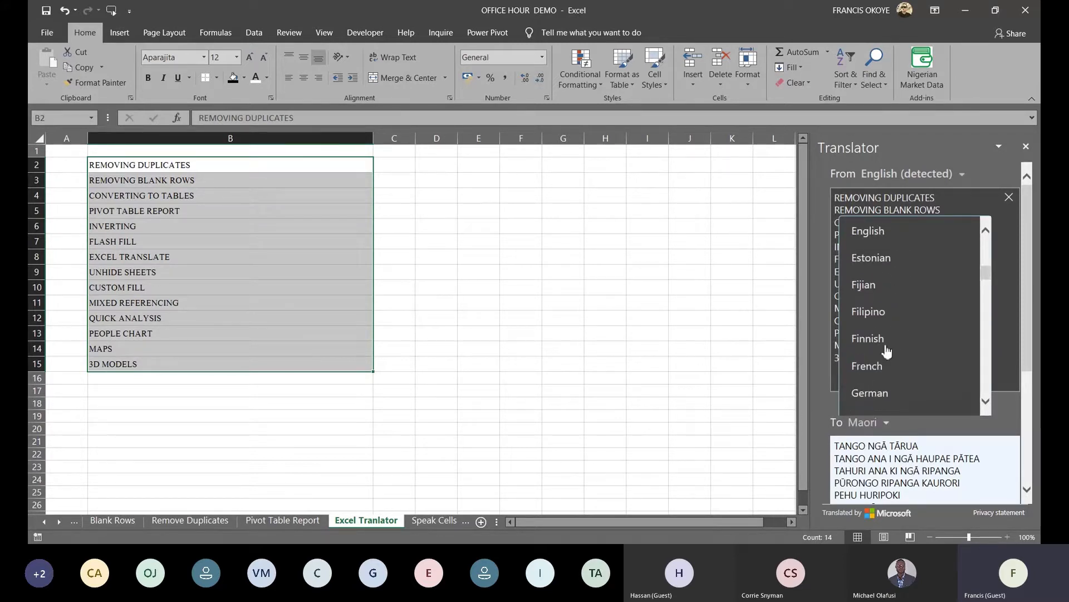
left_click(878, 368)
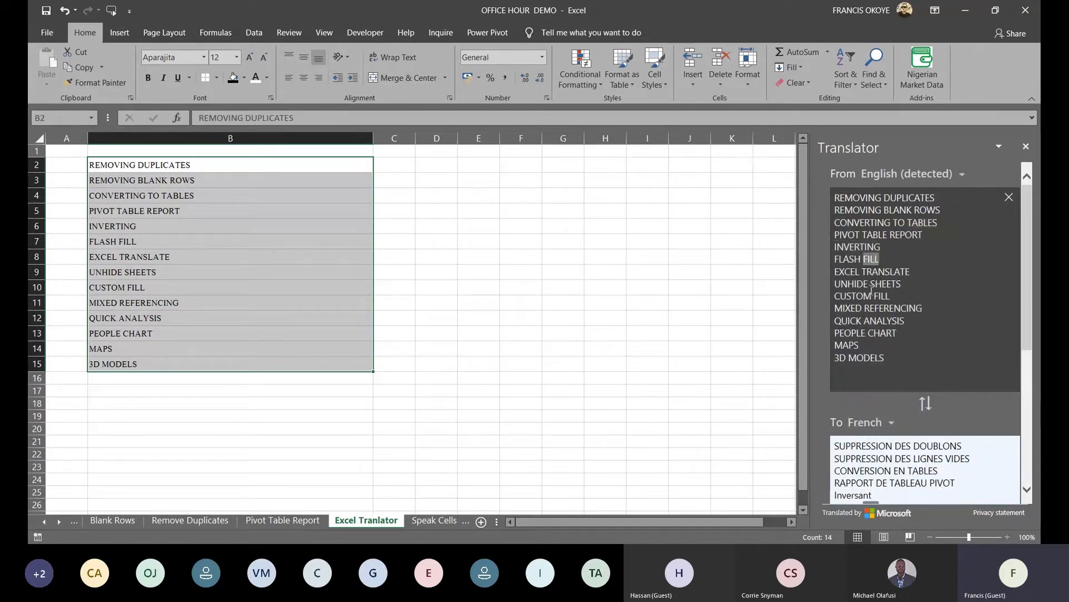
left_click(889, 423)
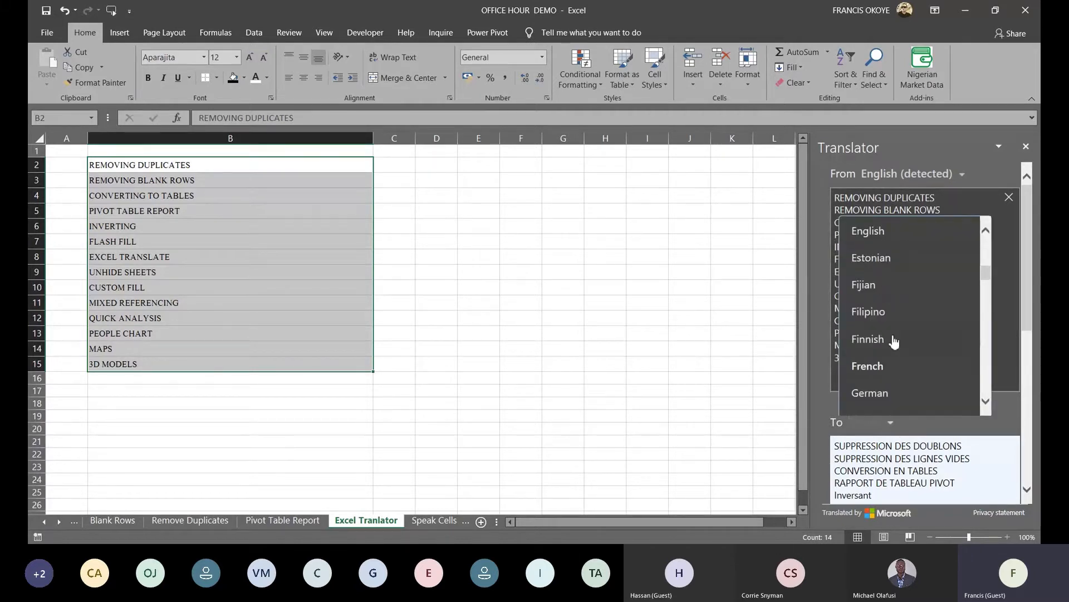
left_click(873, 407)
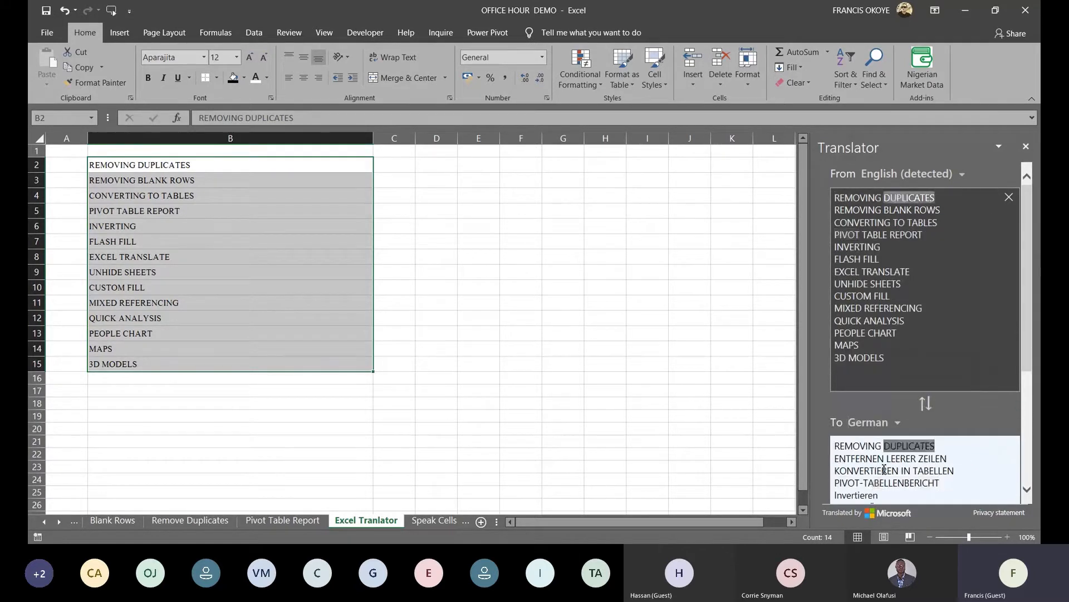
left_click(433, 520)
Move the Excel Options screenshot up and to the right on the Speak Cells sheet
left_click(517, 249)
left_click_drag(593, 193, 672, 127)
left_click(337, 203)
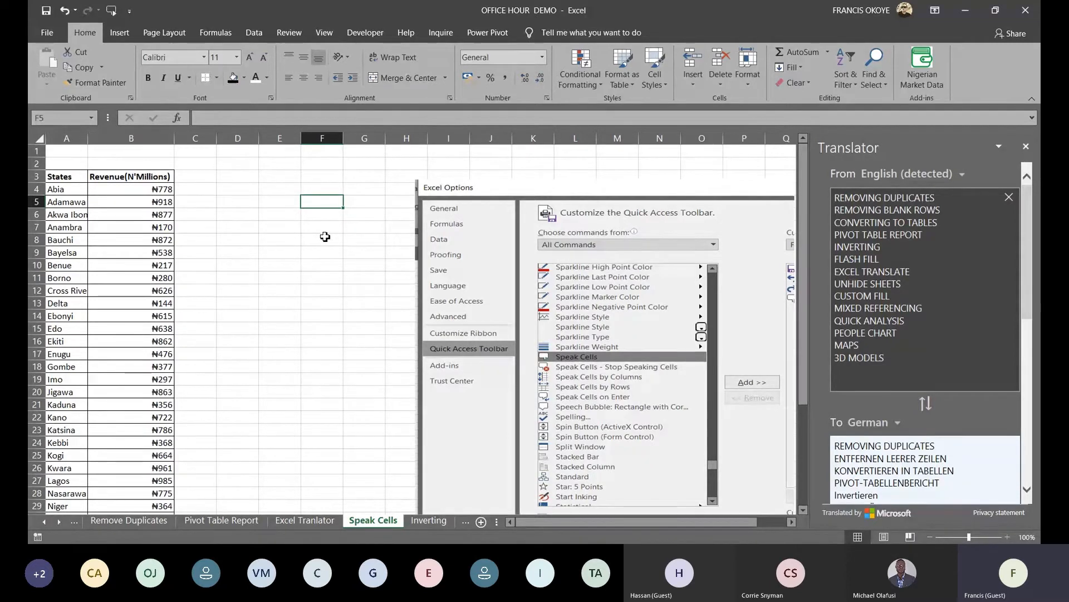
Select the states and their revenues from A4 down the whole list
left_click(114, 190)
left_click(78, 186)
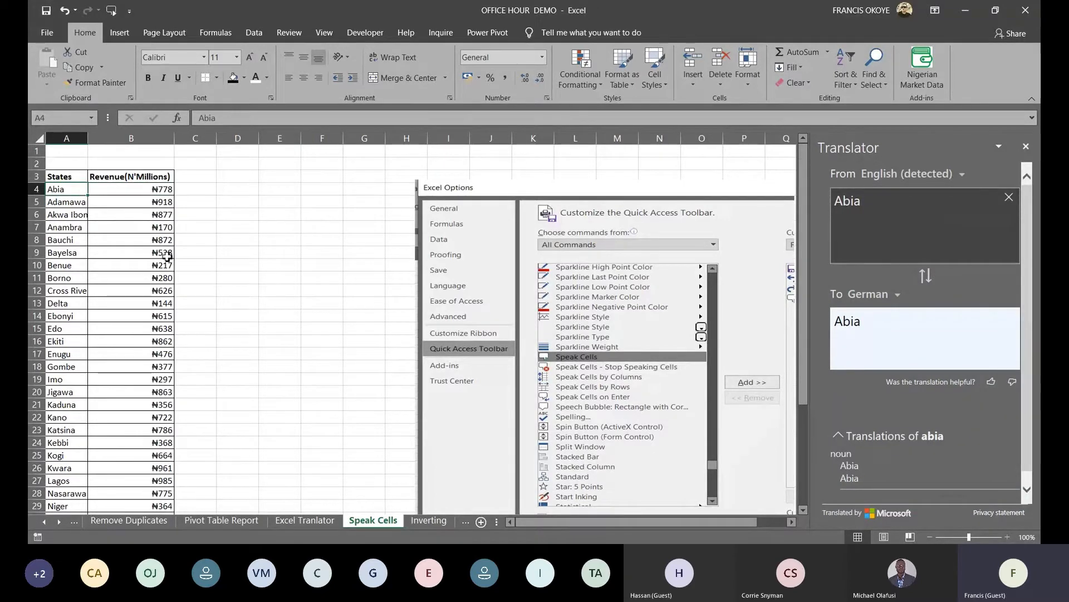
key("shift+Right")
key("ctrl+shift+Down")
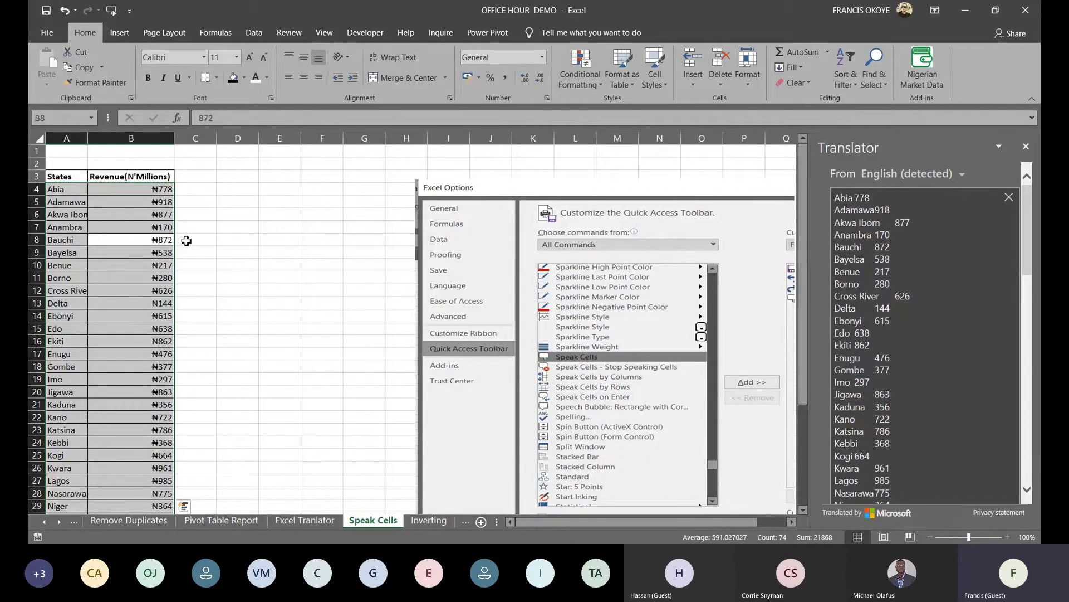
left_click(304, 332)
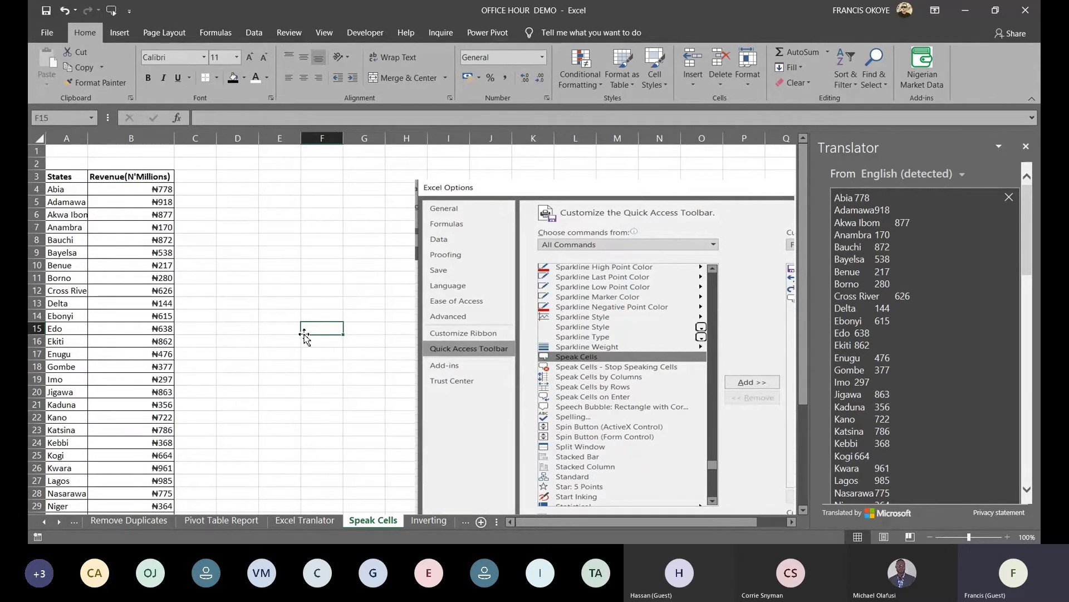
left_click_drag(432, 351, 436, 355)
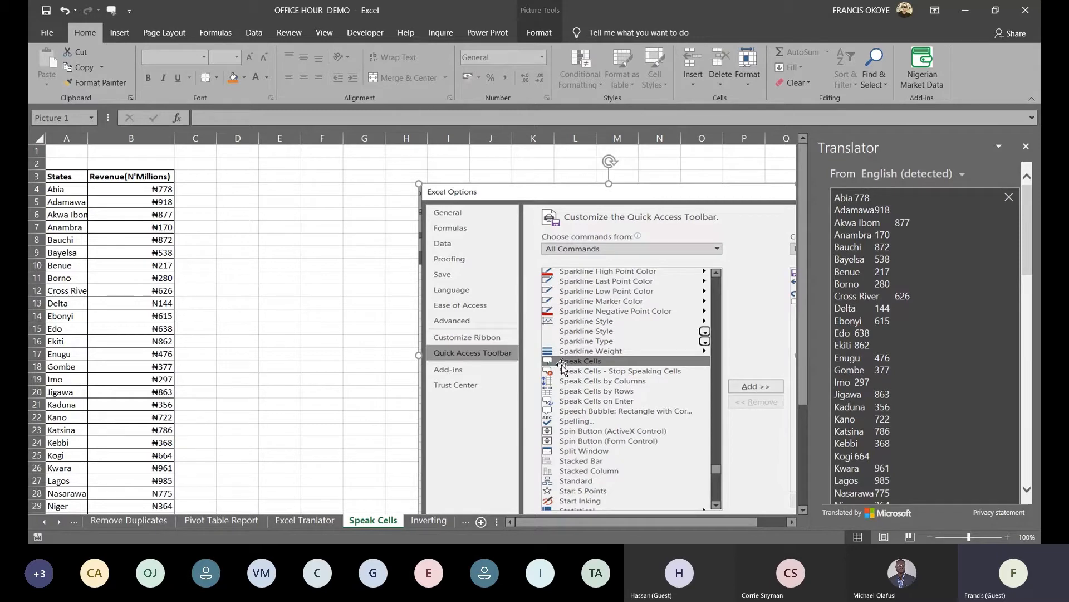
On the Inverting sheet, select the numbers 1–26 in row 1 for pasting at A3
left_click(421, 521)
left_click(457, 239)
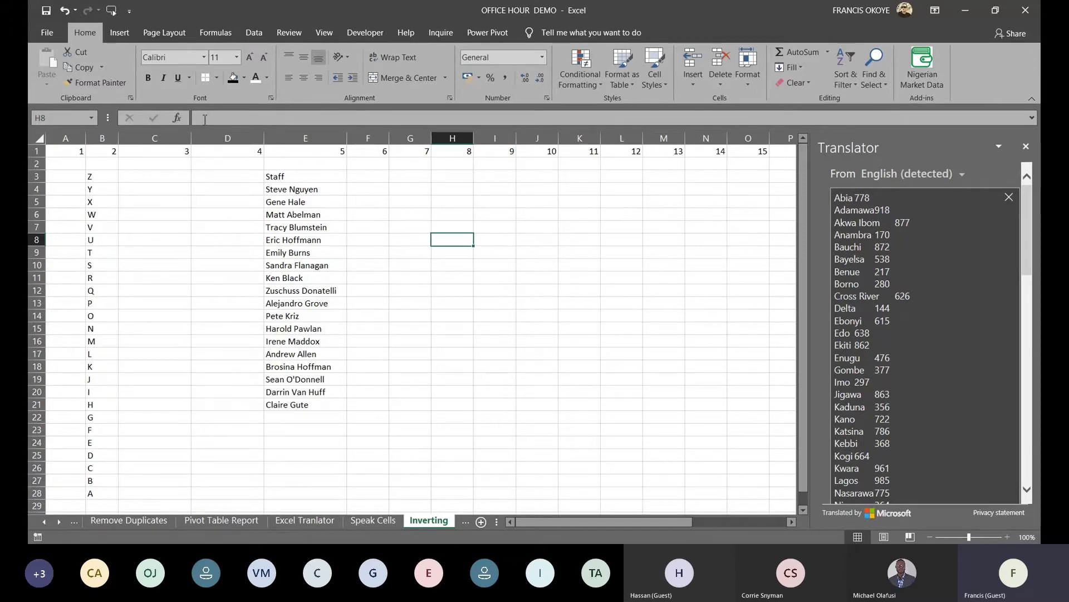
left_click(139, 148)
key("ctrl+Home")
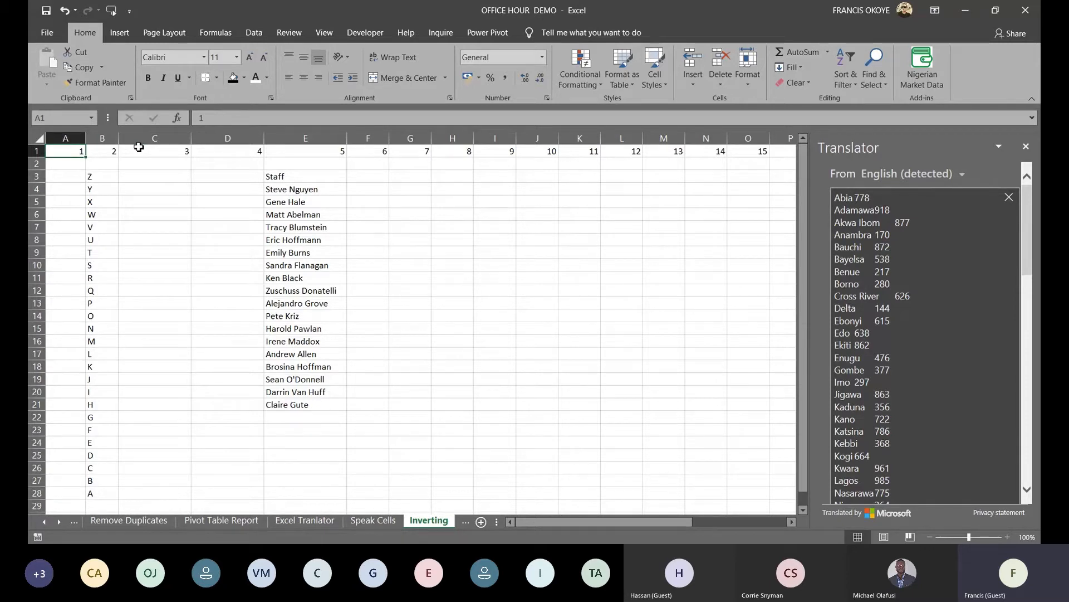
key("ctrl+g")
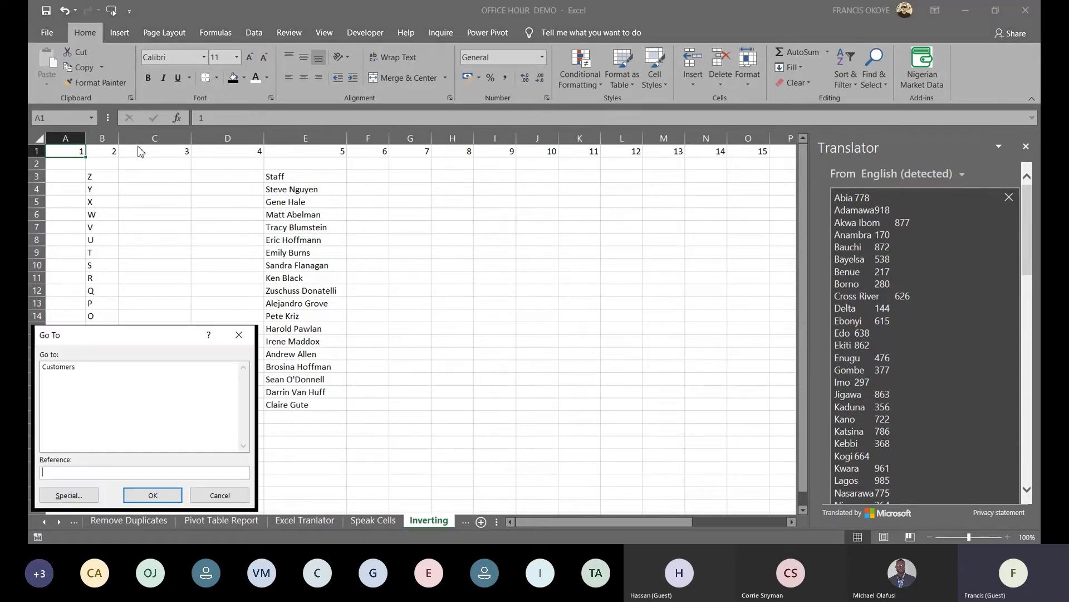
left_click(239, 335)
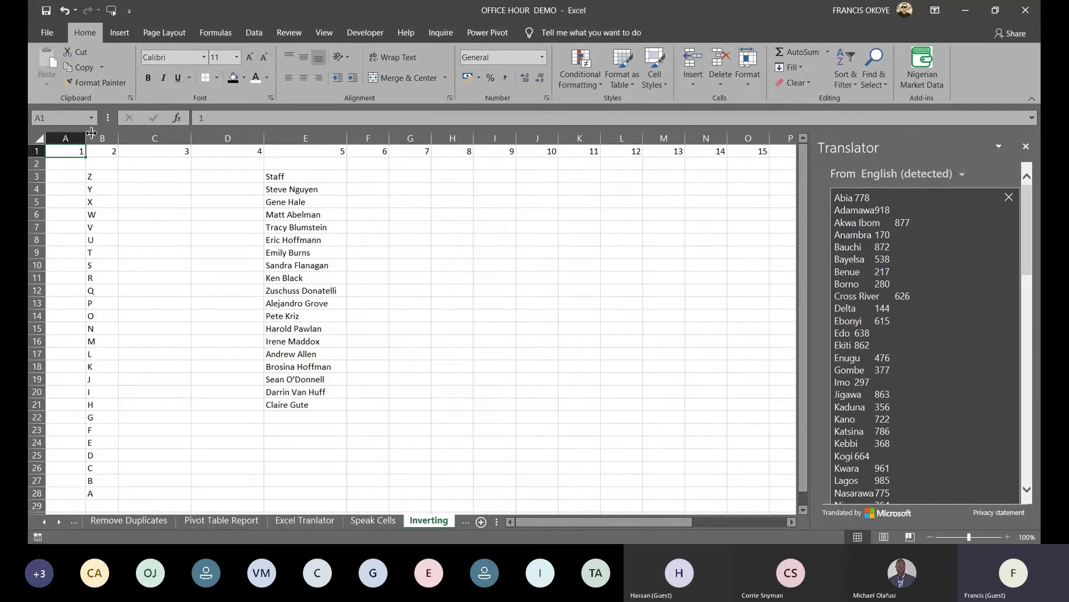
key("ctrl+shift+Right")
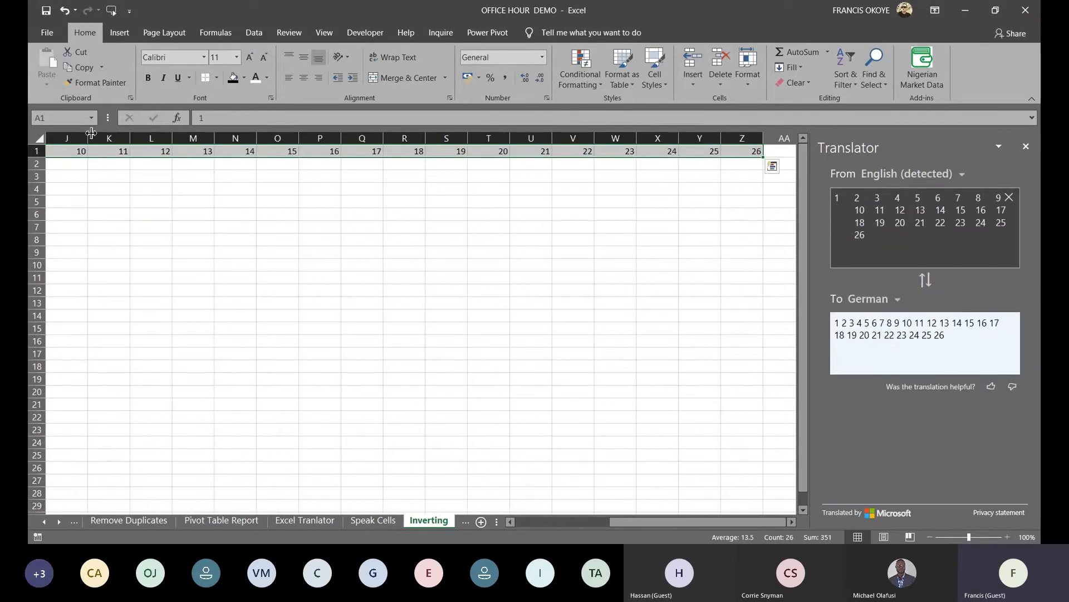
key("ctrl+Home")
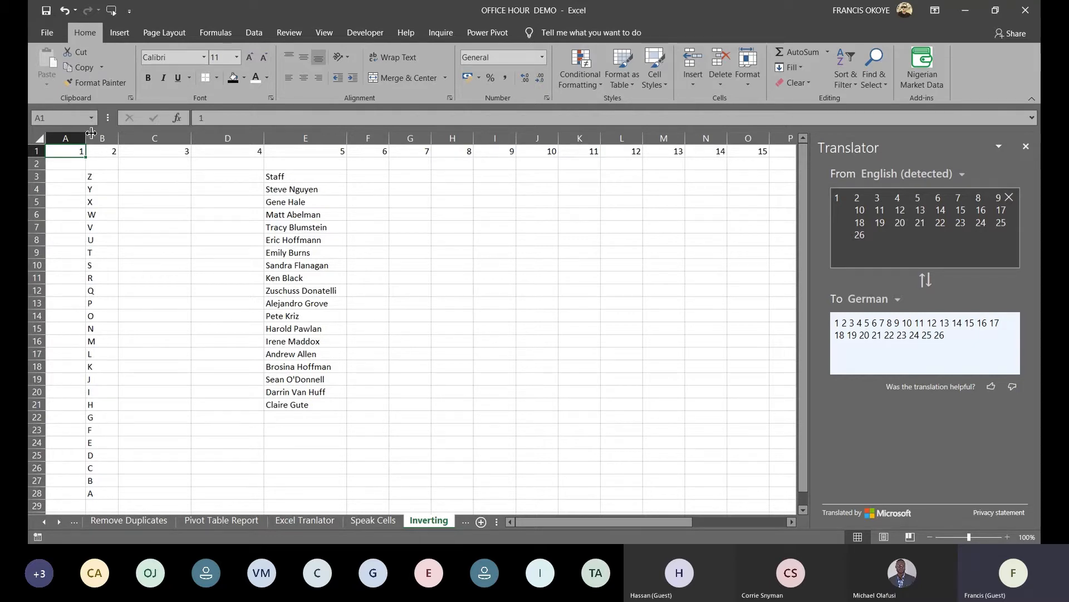
right_click(72, 175)
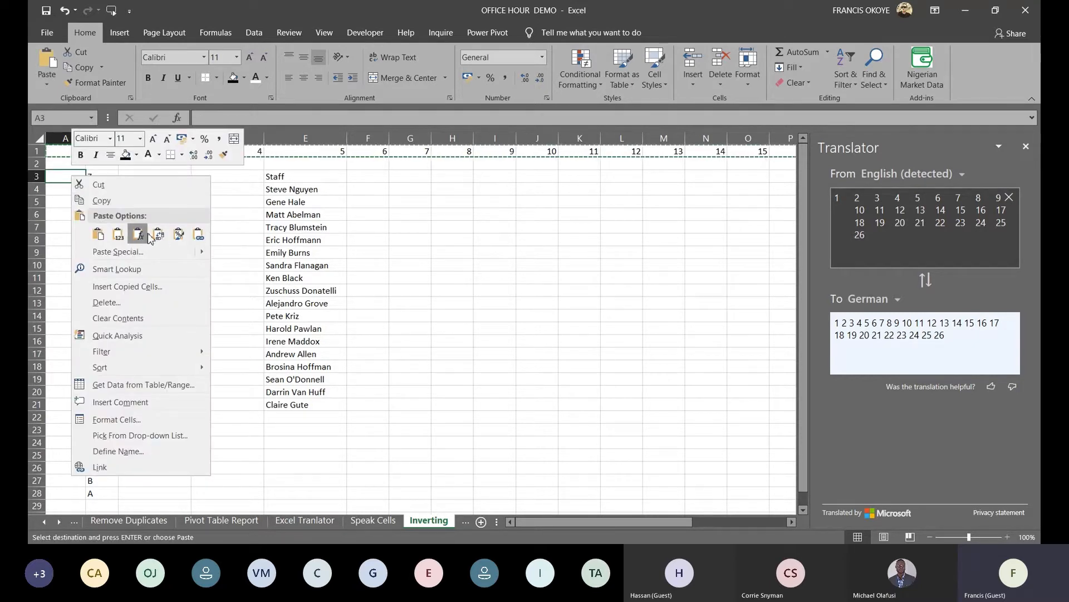
Paste row 1's numbers 1–26 transposed down column A from A3
left_click(158, 235)
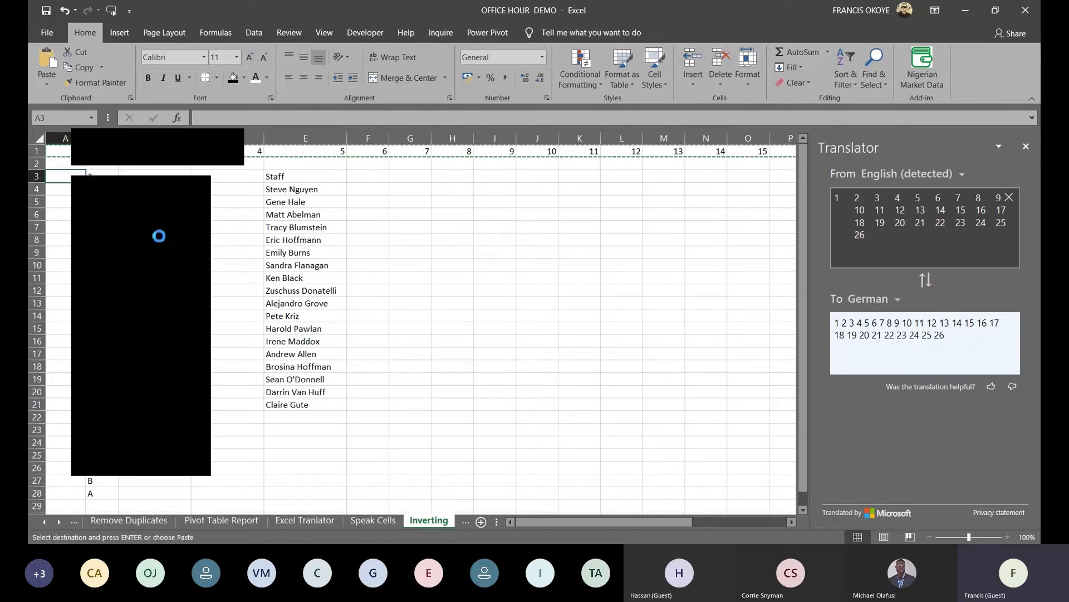
left_click(102, 190)
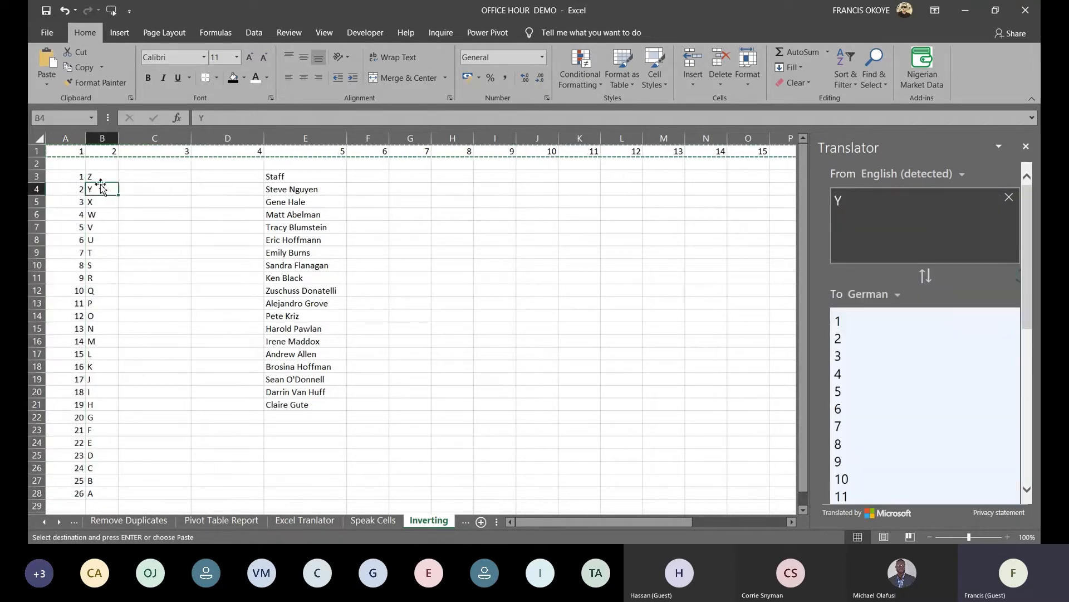
left_click(175, 271)
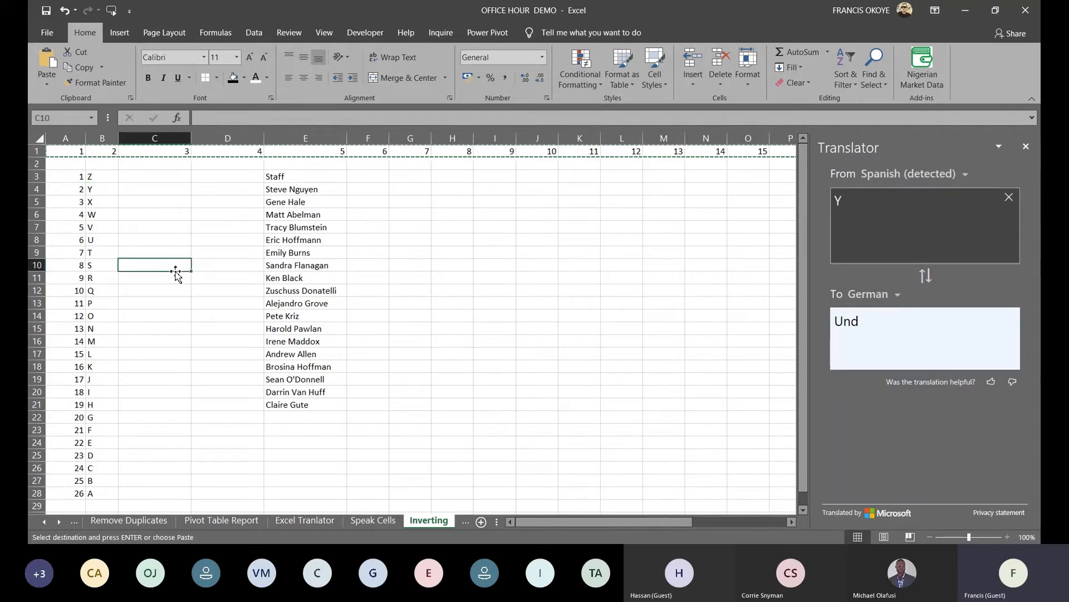
left_click(113, 178)
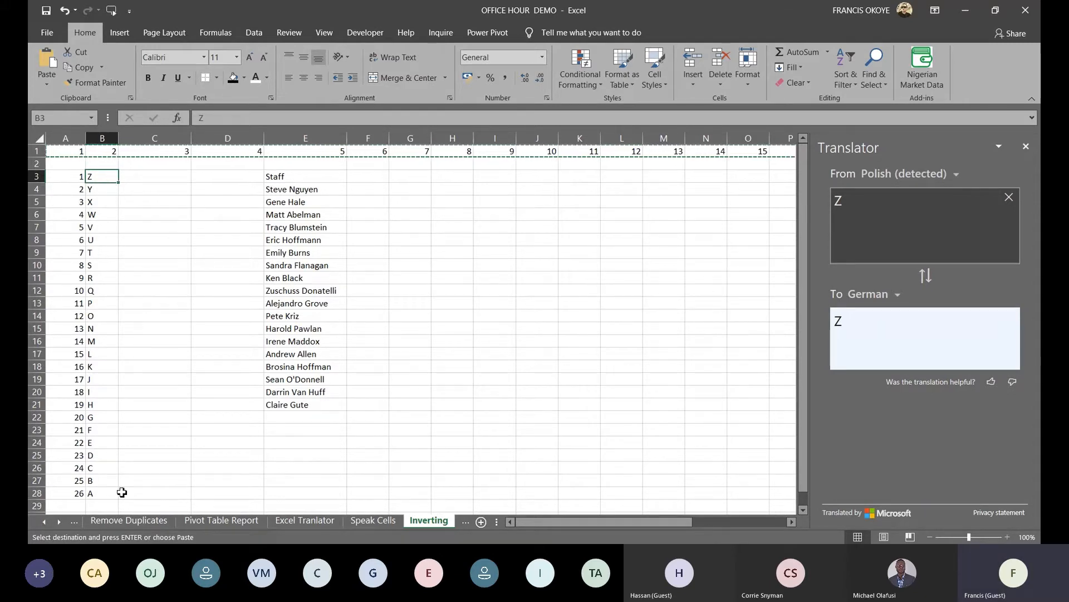
Type test letters A to E down C3:C7, then delete them
key("Right")
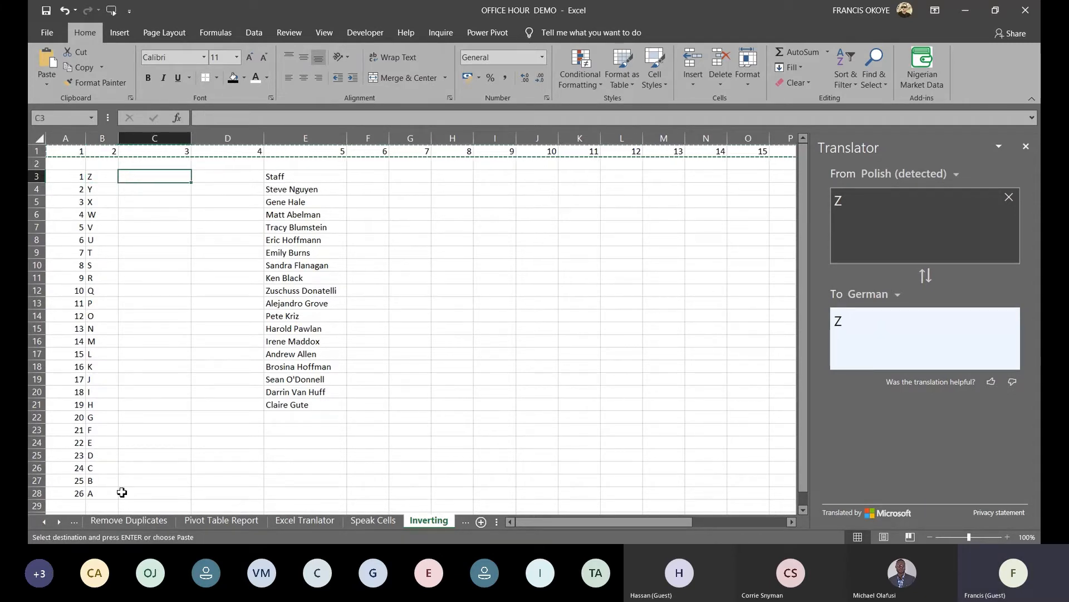
type("A")
key("Return")
type("B")
key("Return")
type("C")
key("Return")
type("D")
key("Return")
type("E")
key("Up")
key("Up")
key("Up")
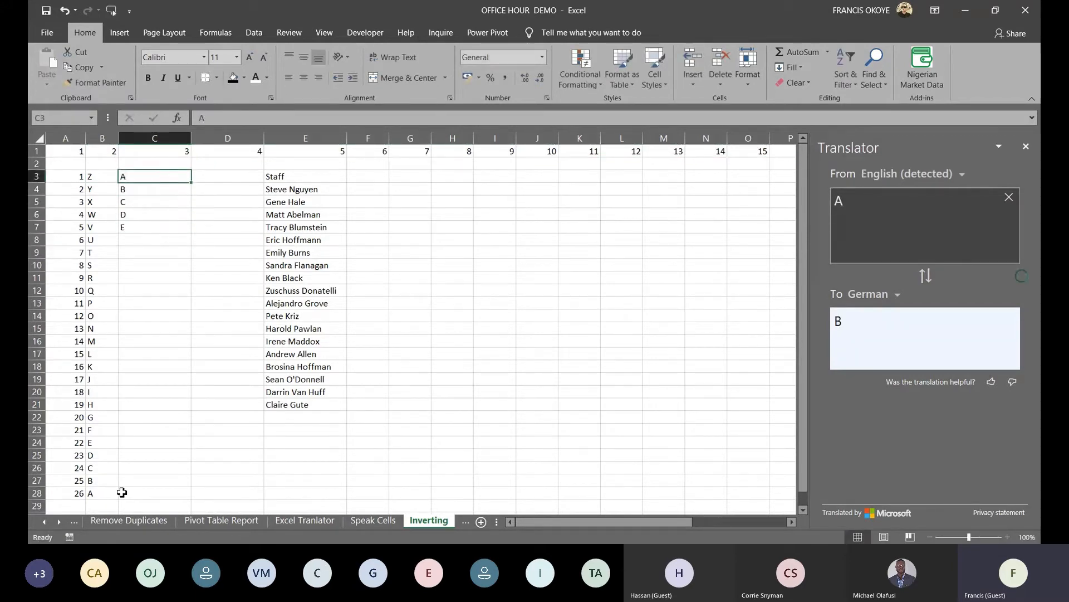
key("ctrl+shift+Down")
key("Delete")
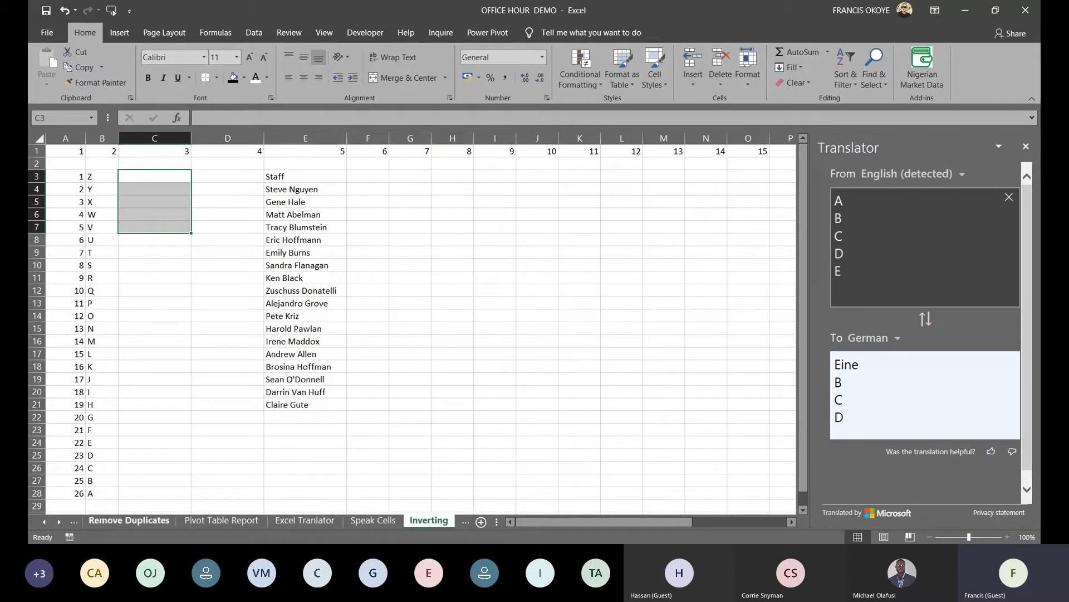
Reverse the A3:B28 number-and-letter list by sorting largest to smallest
left_click(40, 556)
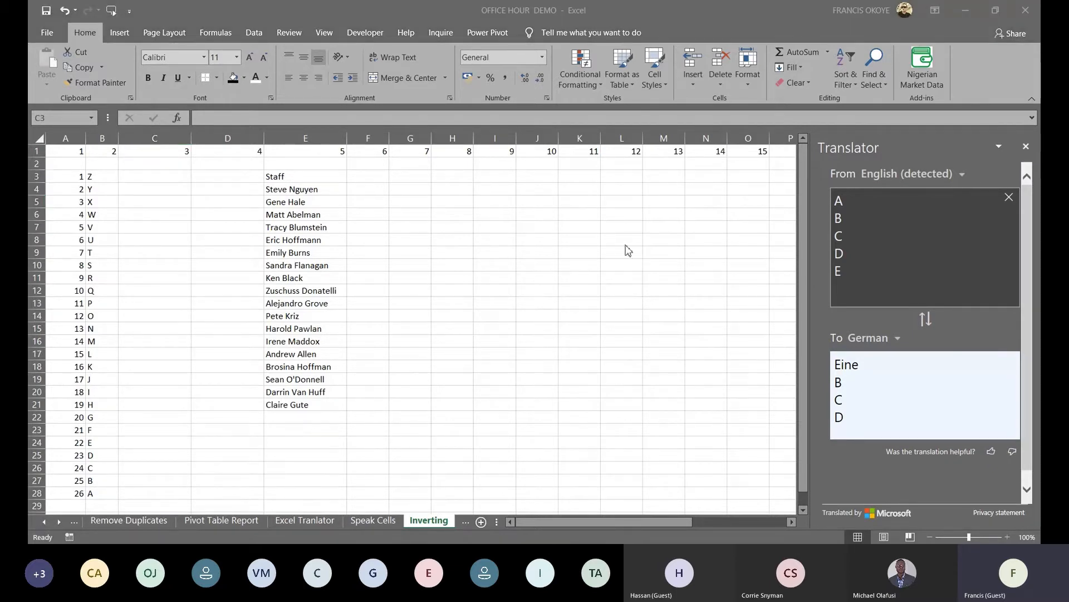
left_click(482, 186)
left_click(153, 201)
left_click(131, 177)
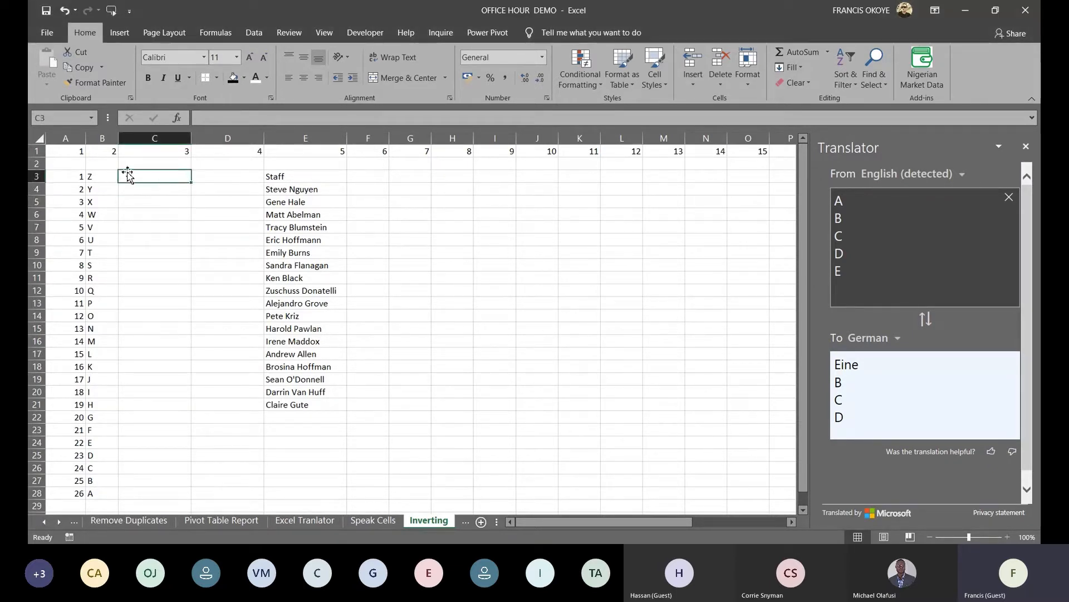
left_click(92, 176)
left_click(61, 176)
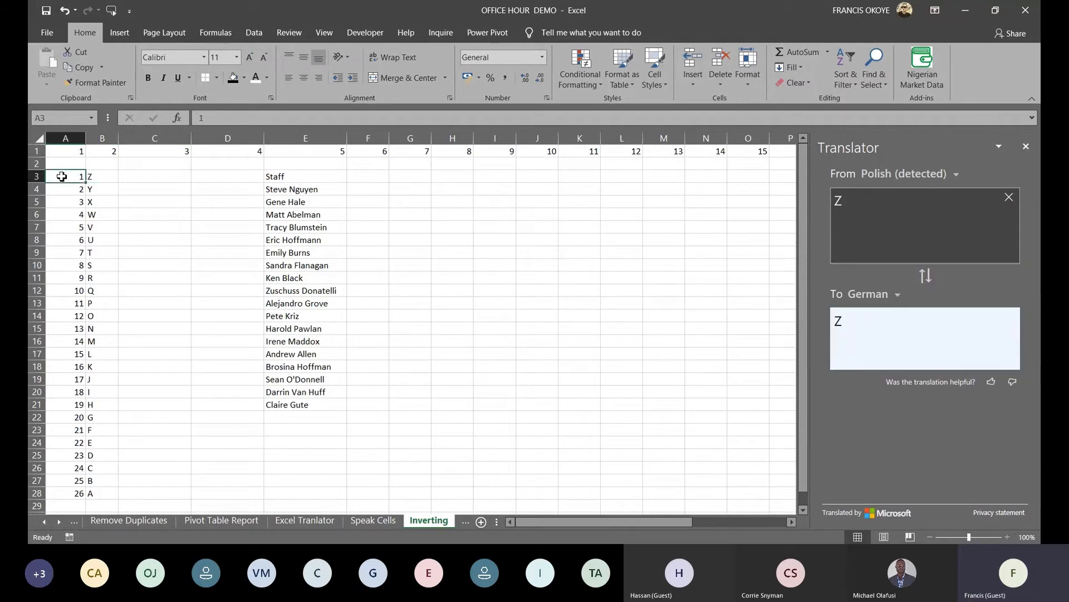
key("shift+Right")
key("ctrl+shift+Down")
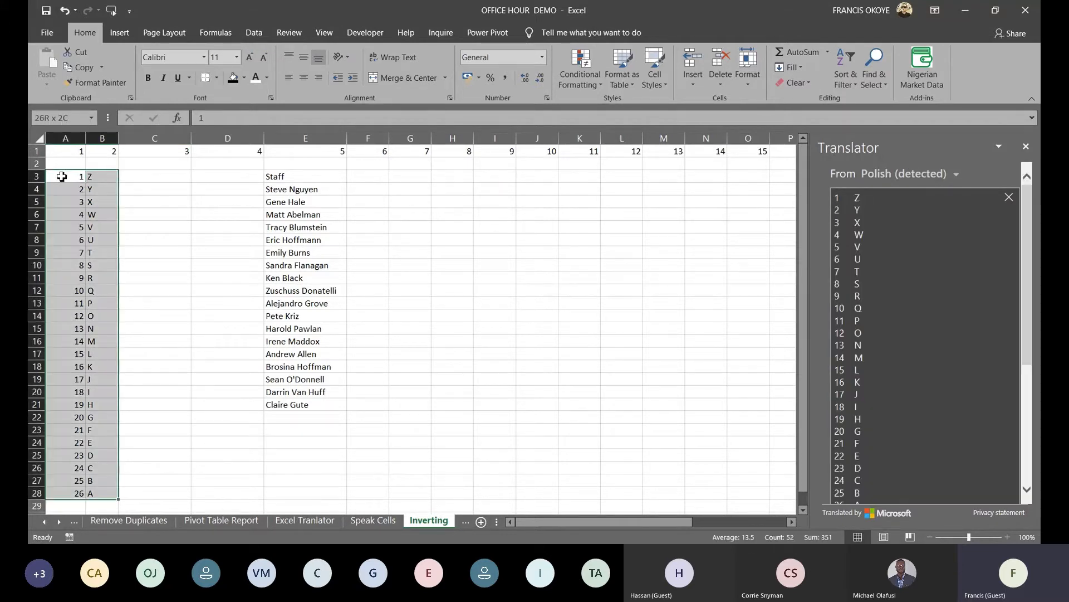
right_click(61, 176)
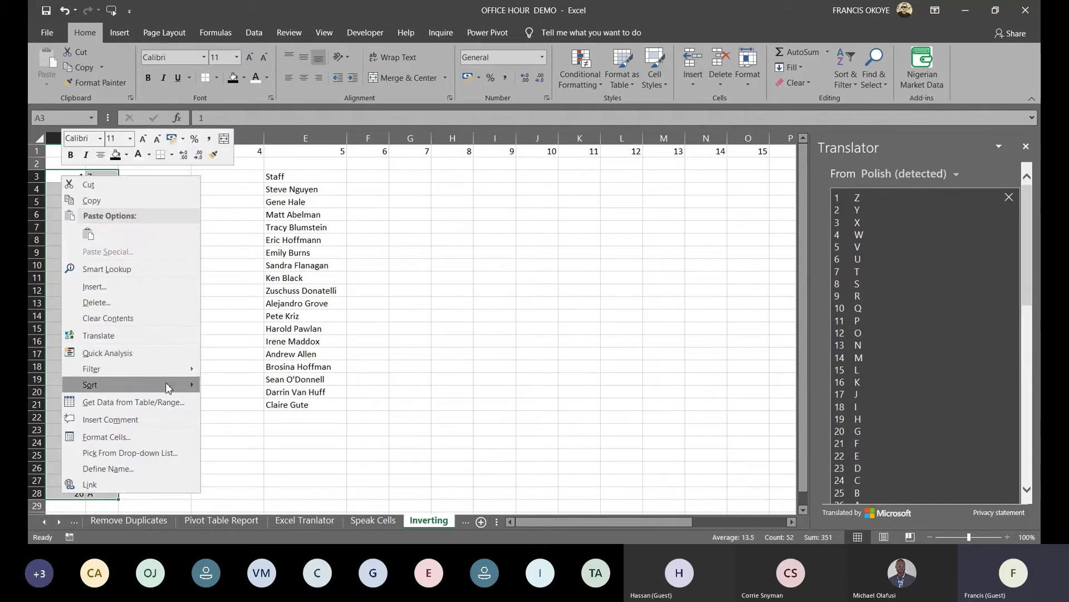
mouse_move(198, 385)
left_click(262, 401)
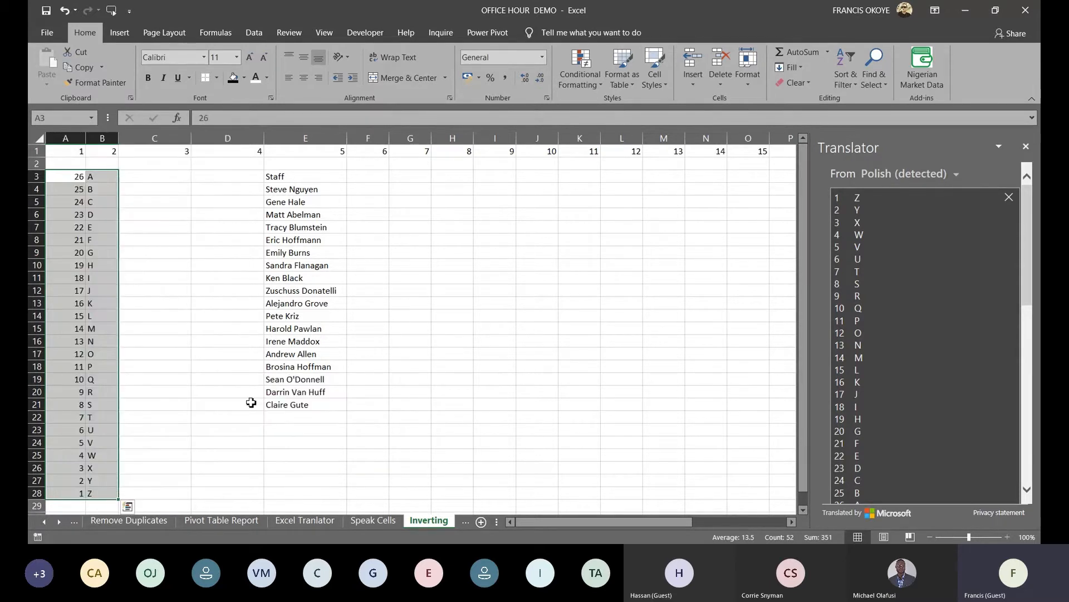
left_click(136, 256)
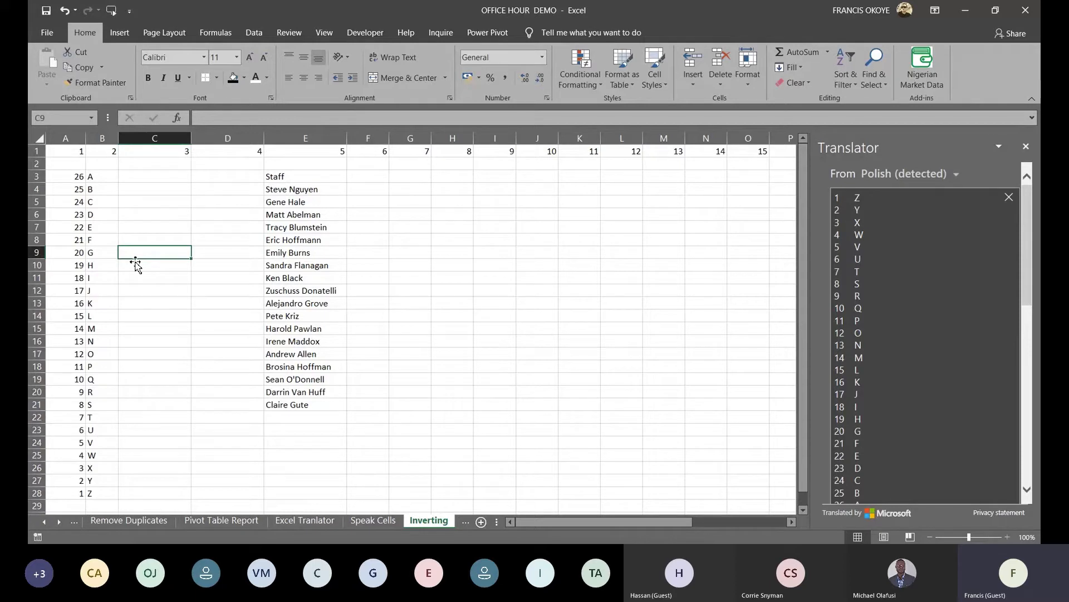
Number the staff list 1 to 18 in column D by filling down from 1 and 2
left_click(279, 204)
left_click(234, 187)
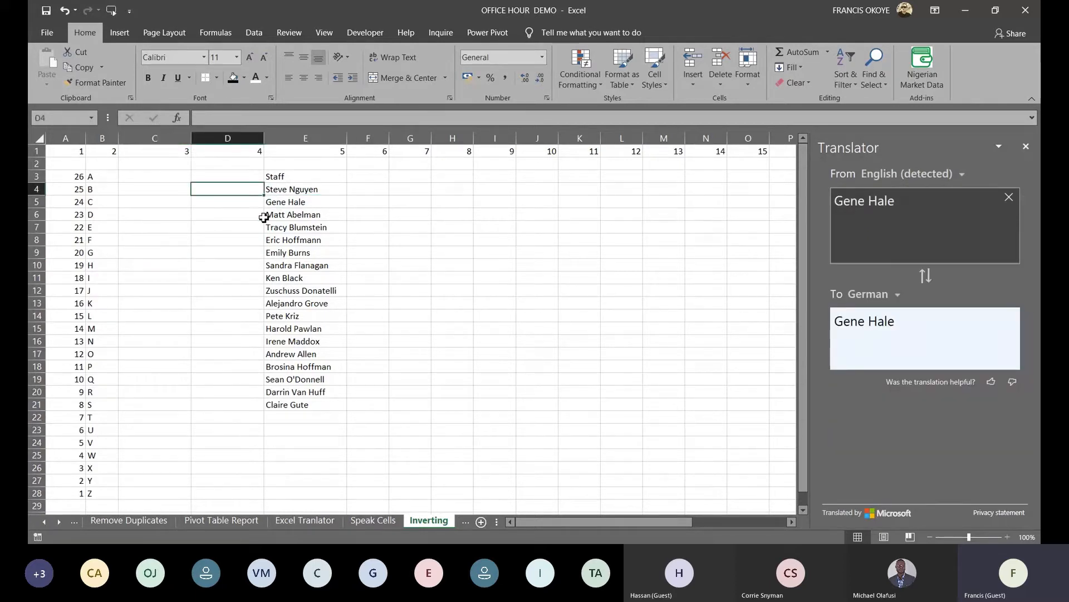
left_click(296, 191)
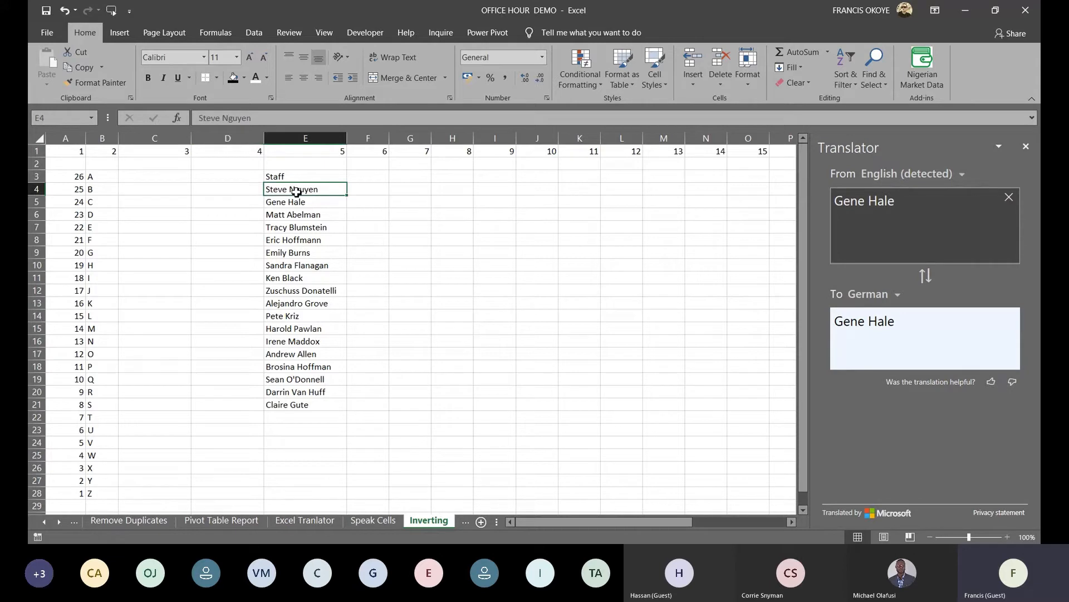
left_click(287, 407)
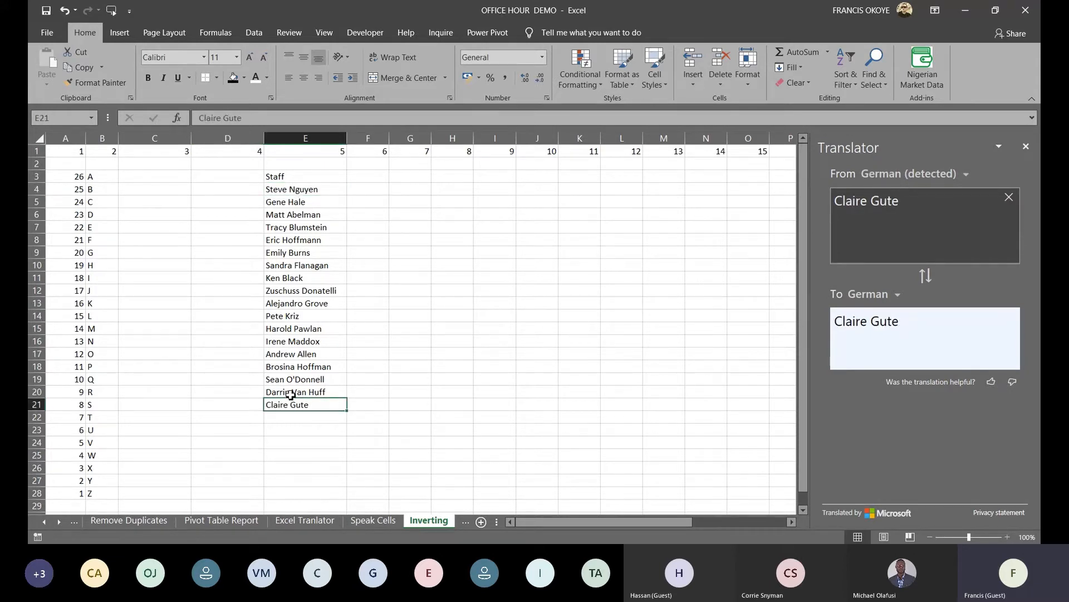
left_click(238, 192)
type("1")
key("Return")
type("2")
left_click_drag(238, 193, 238, 199)
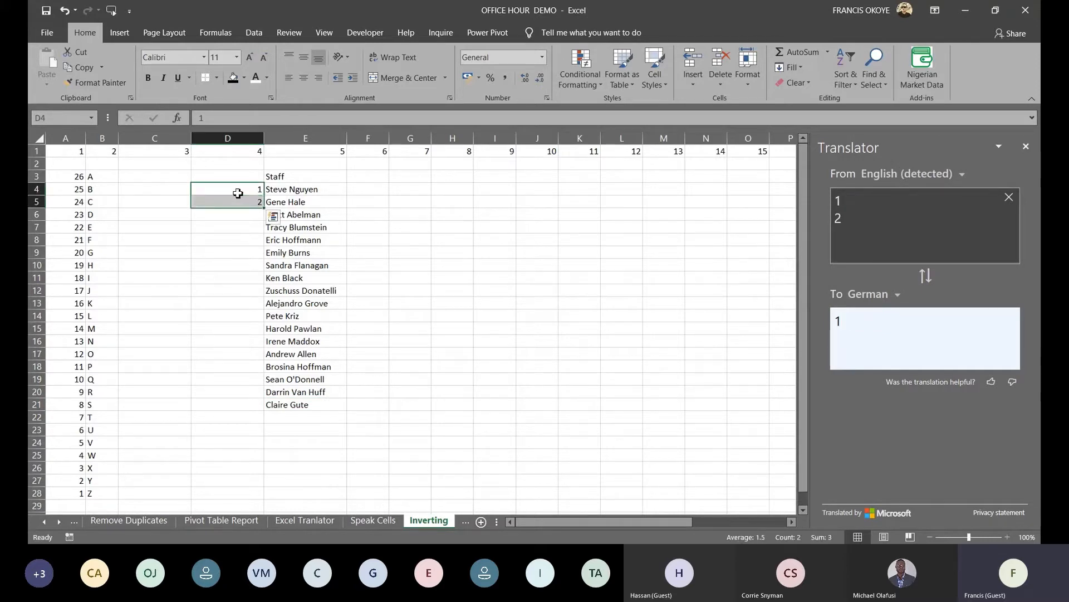
left_click(257, 202)
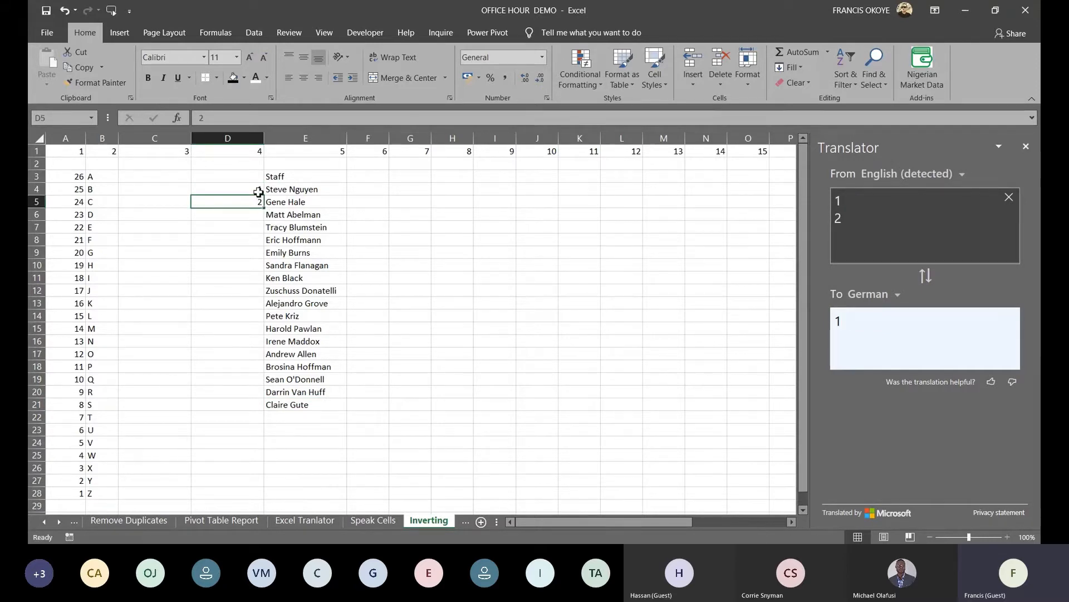
left_click_drag(256, 191, 256, 204)
double_click(264, 208)
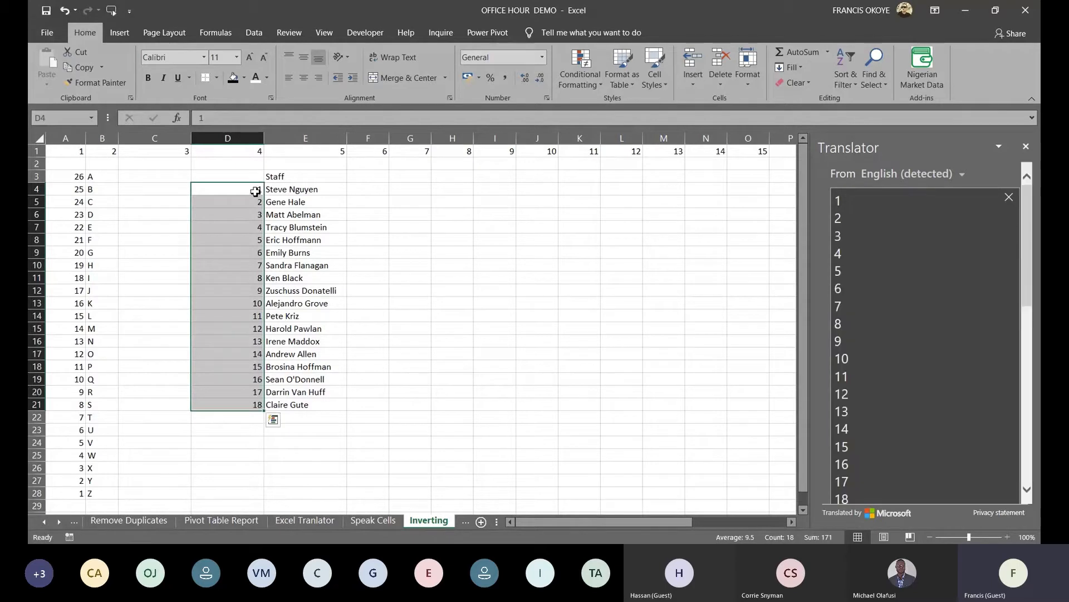
Sort D4:E21 largest to smallest so the staff names run in reverse order
left_click(255, 191)
key("ctrl+shift+Right")
key("ctrl+shift+Down")
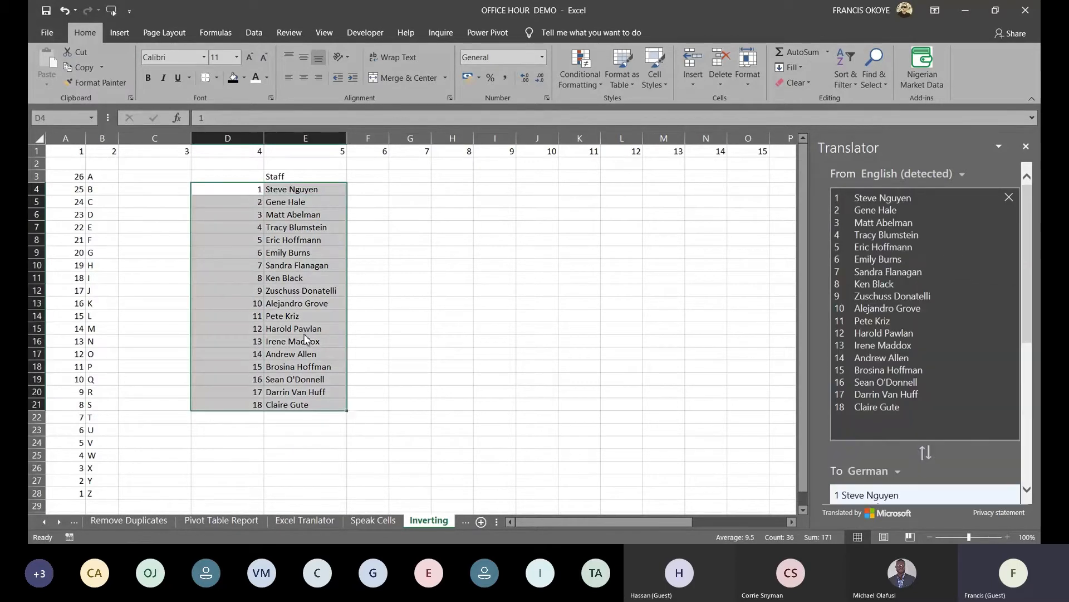
right_click(305, 335)
mouse_move(426, 228)
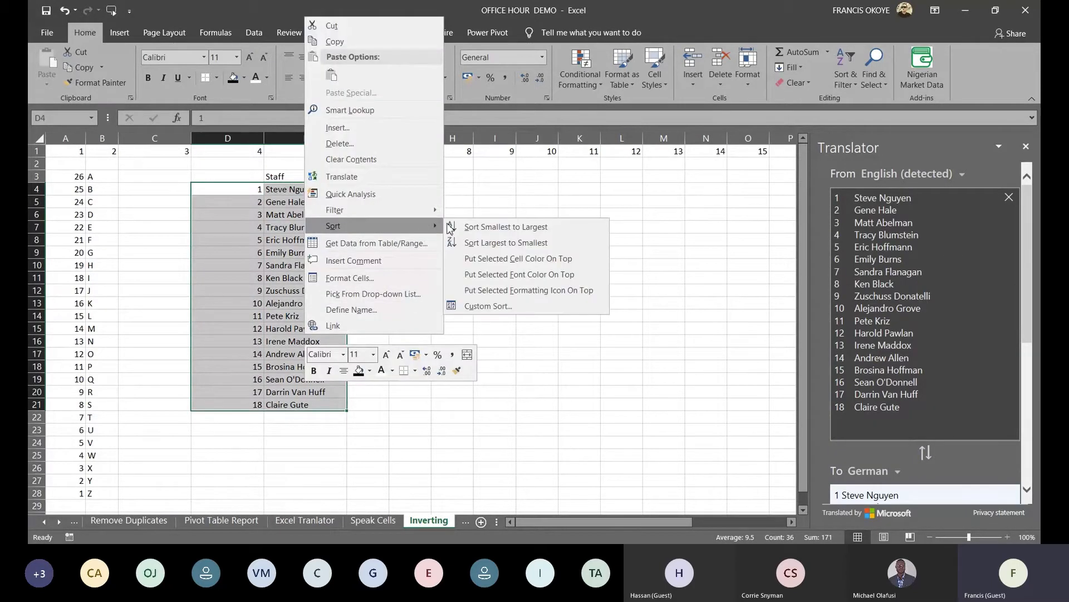
left_click(506, 243)
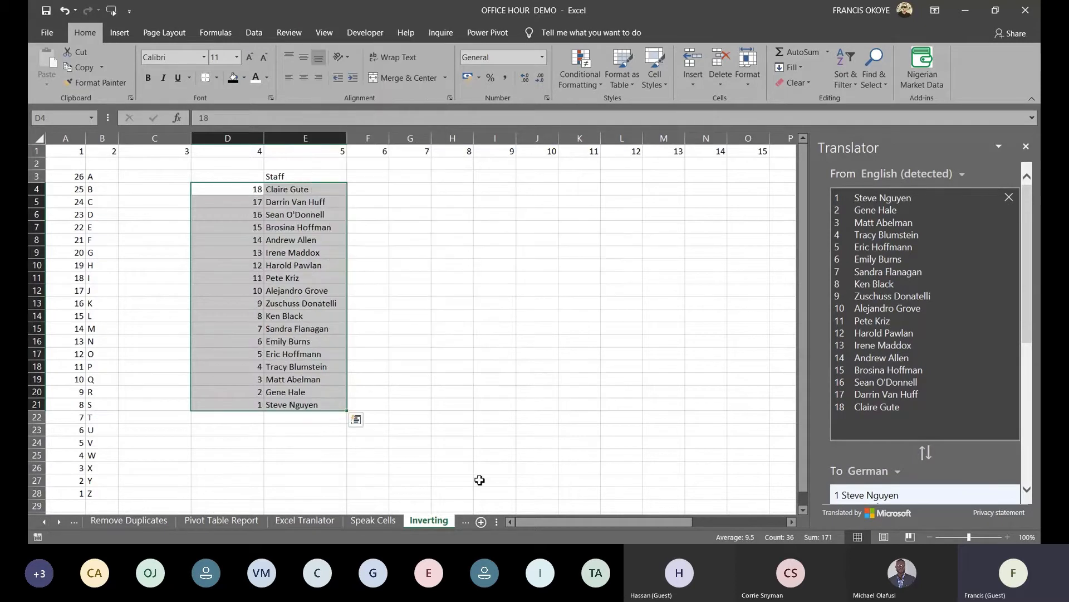
left_click(545, 430)
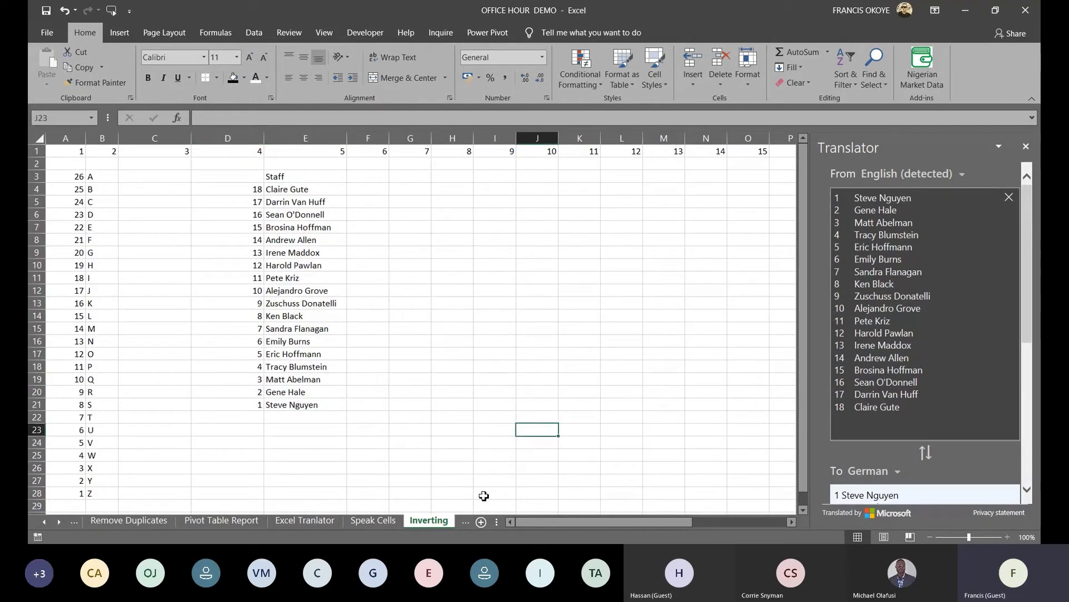
left_click(465, 521)
Type the first staff member's email address into Email cell B3 as the sample
left_click(505, 264)
left_click(190, 165)
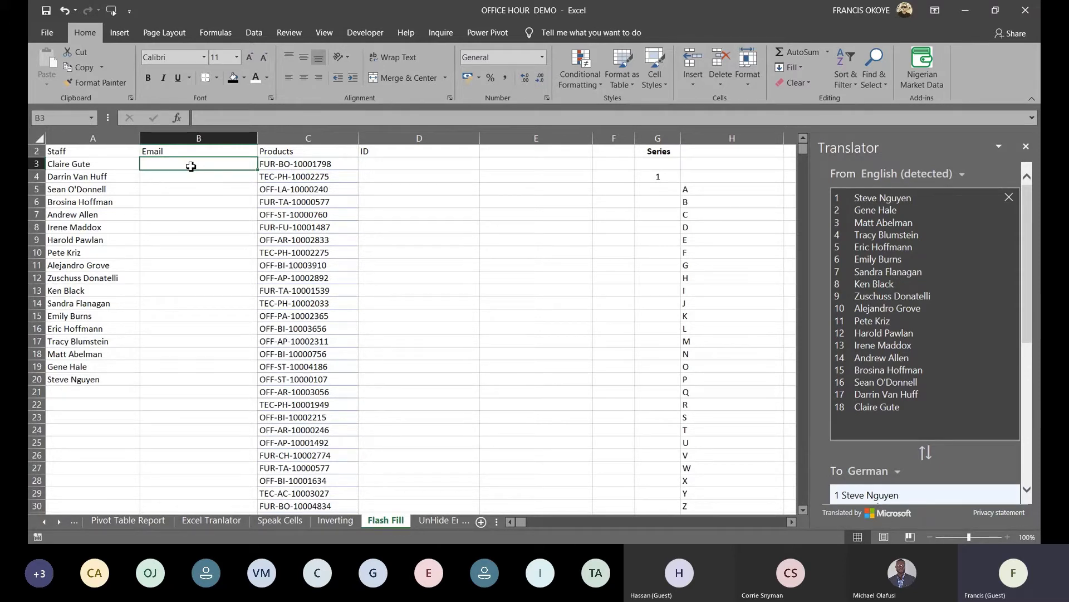
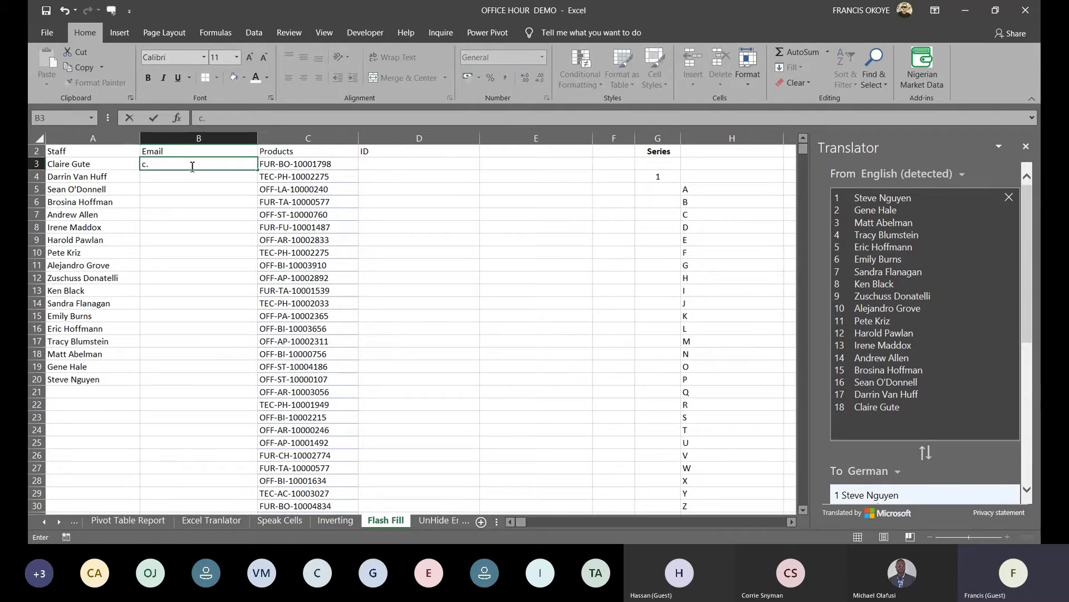
key("Return")
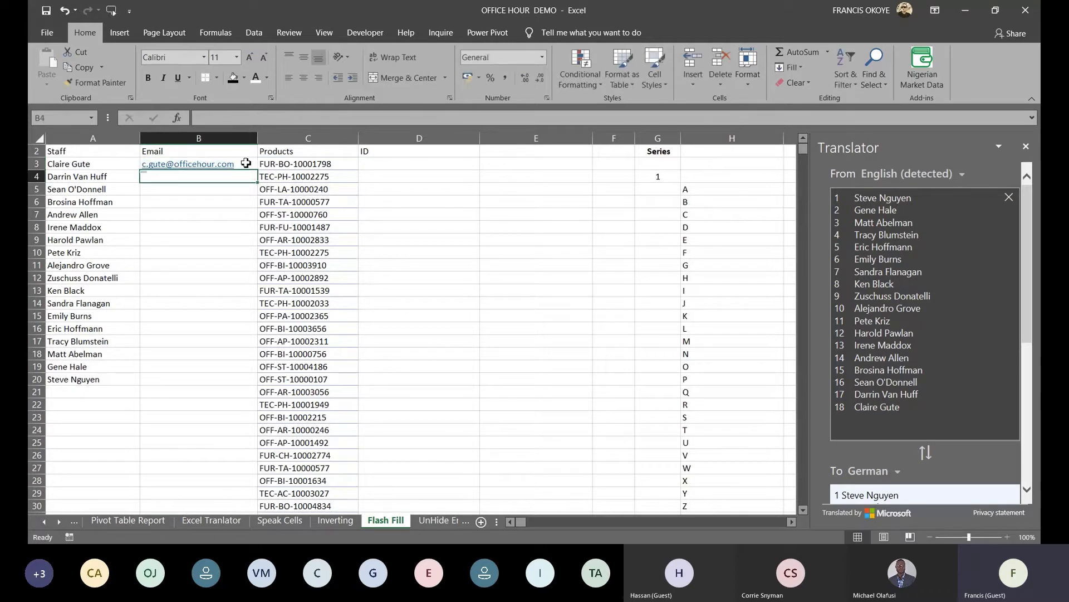
Select the Email column from B3 and Flash Fill the rest with Ctrl+E
key("Up")
key("shift+Down")
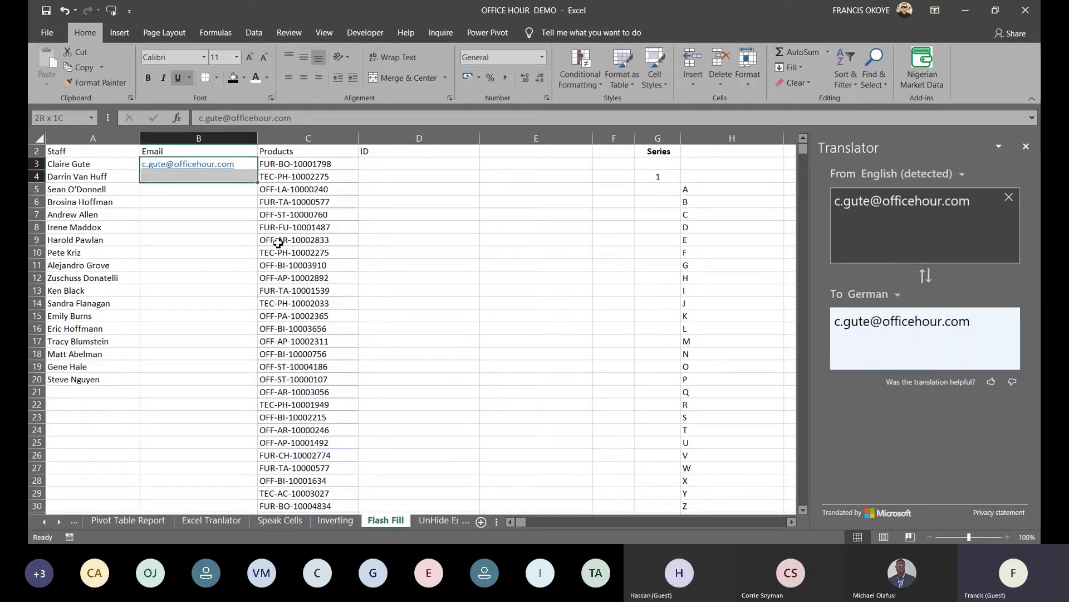
key("shift+Down")
key("shift+Down")
key("shift+Down")
key("shift+Down")
key("shift+Down")
key("shift+Down")
key("shift+Down")
key("shift+Down")
key("shift+Down")
key("shift+Down")
key("shift+Down")
key("shift+Down")
key("shift+Down")
key("shift+Down")
key("shift+Down")
key("shift+Down")
key("shift+Down")
key("shift+Down")
key("shift+Down")
key("shift+Up")
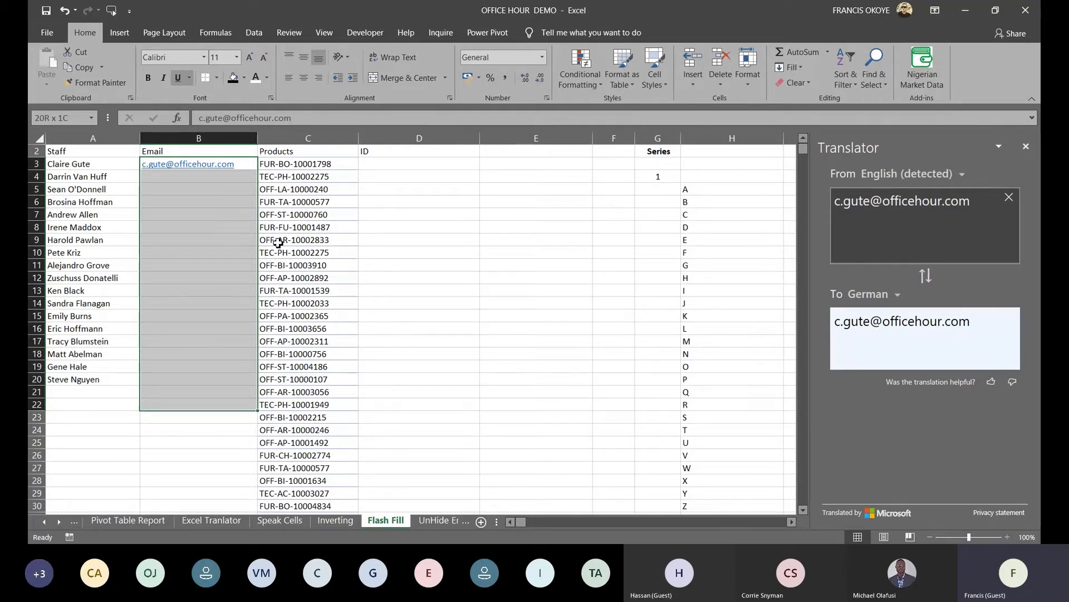
key("ctrl+e")
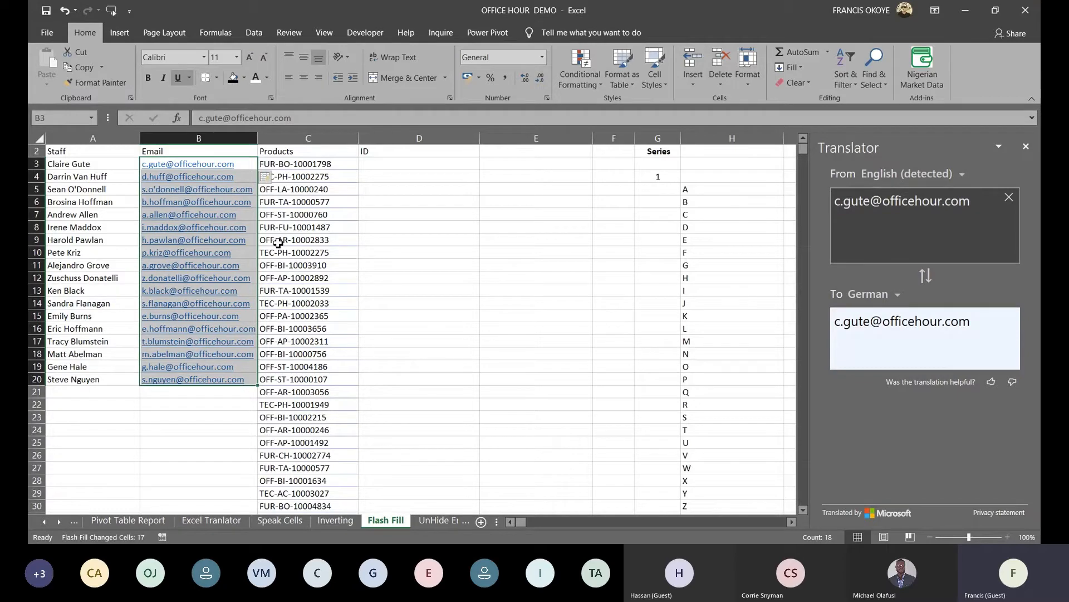
Enter 10001798 in D3 as the first ID example beside the first product code
right_click(329, 135)
key("Escape")
left_click(411, 150)
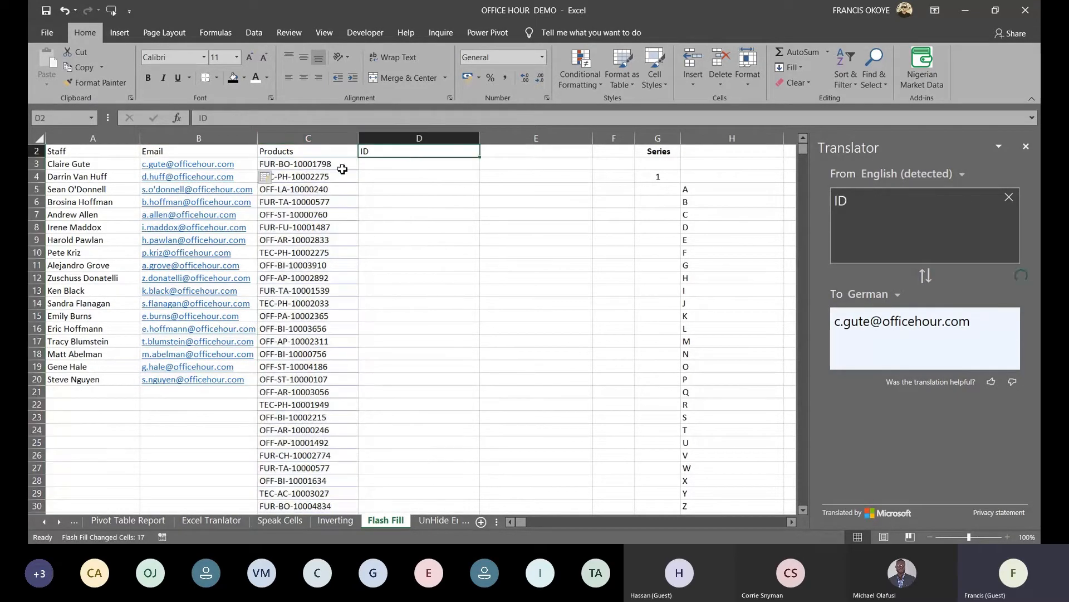
left_click(310, 162)
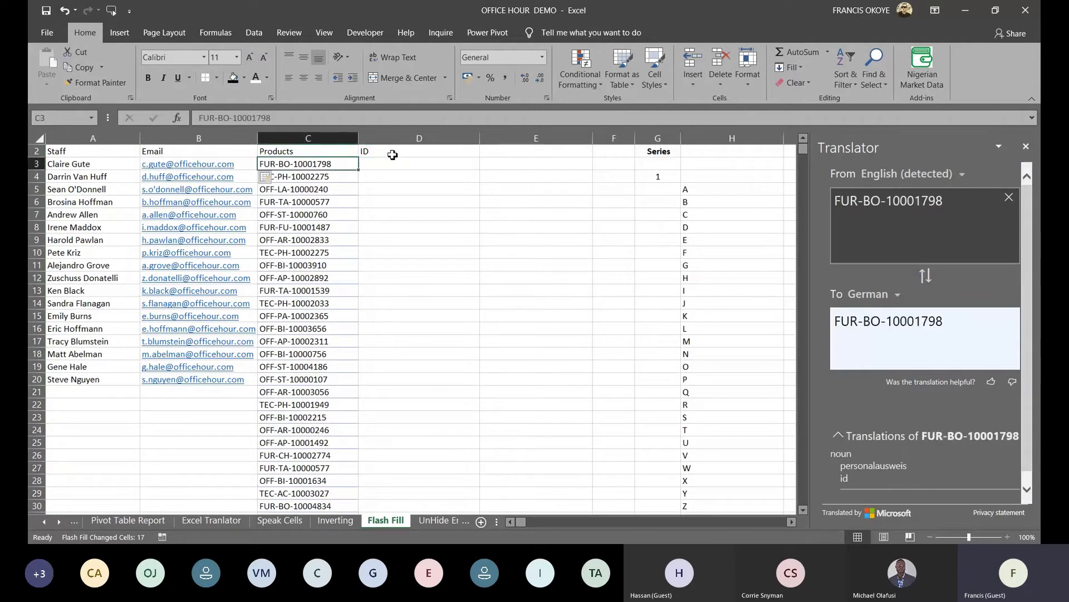
left_click(391, 156)
left_click(400, 165)
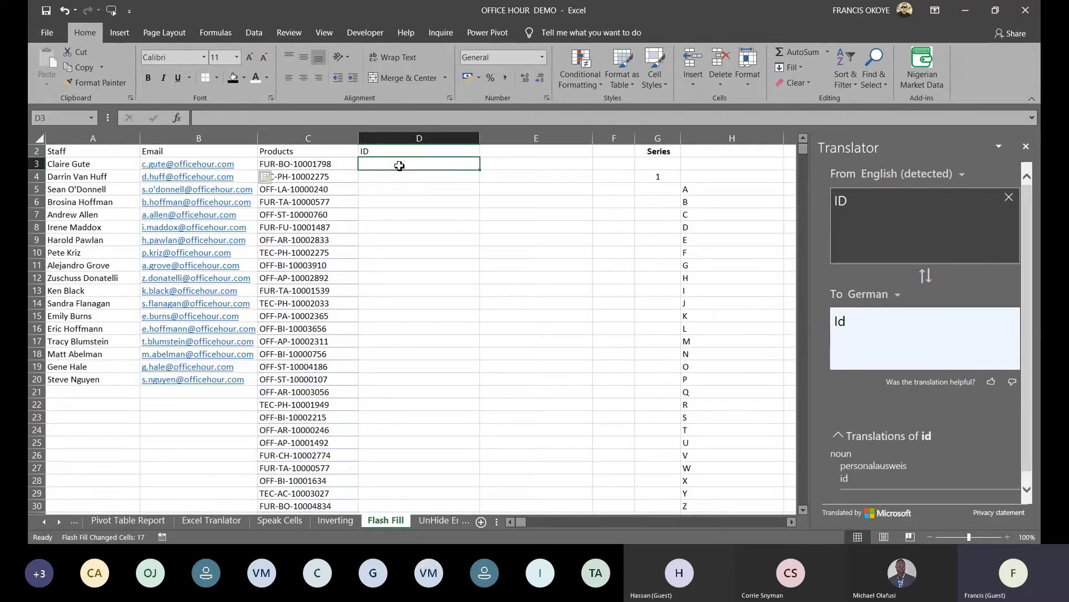
key("Left")
key("ctrl+shift+Down")
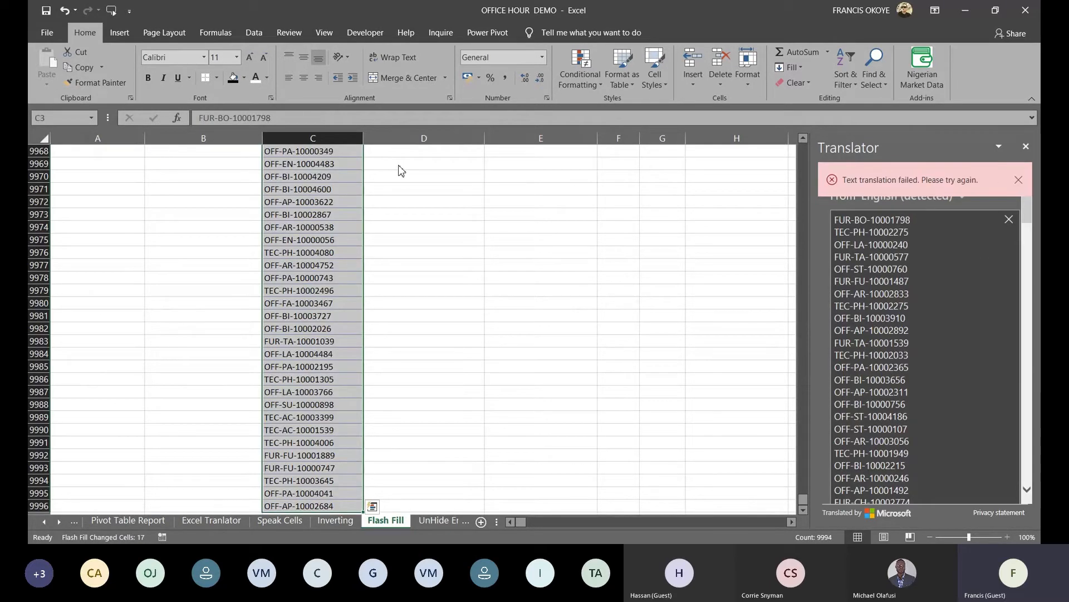
key("Right")
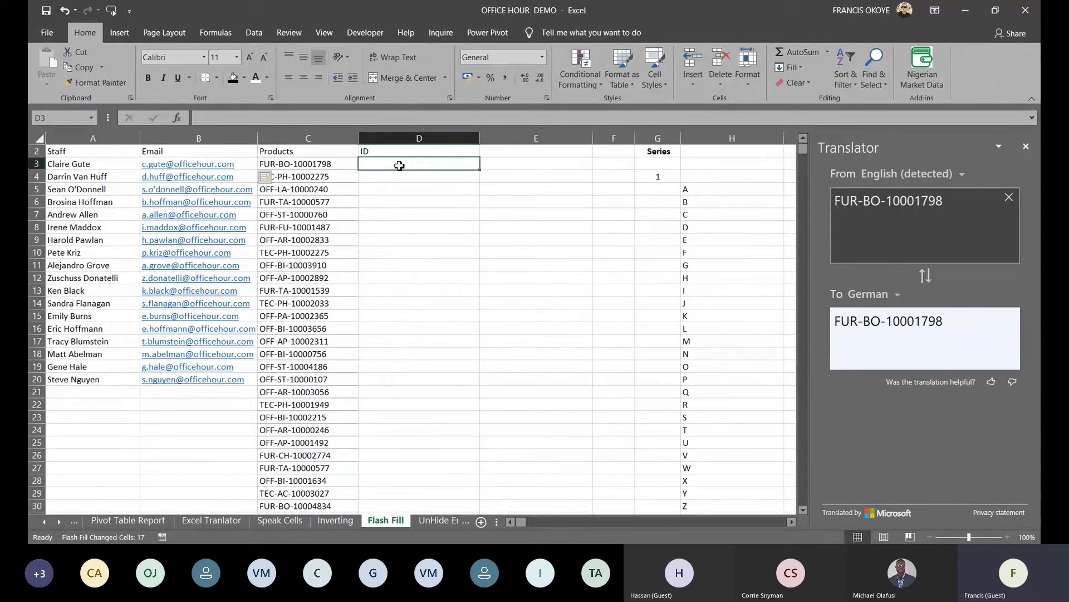
type("1")
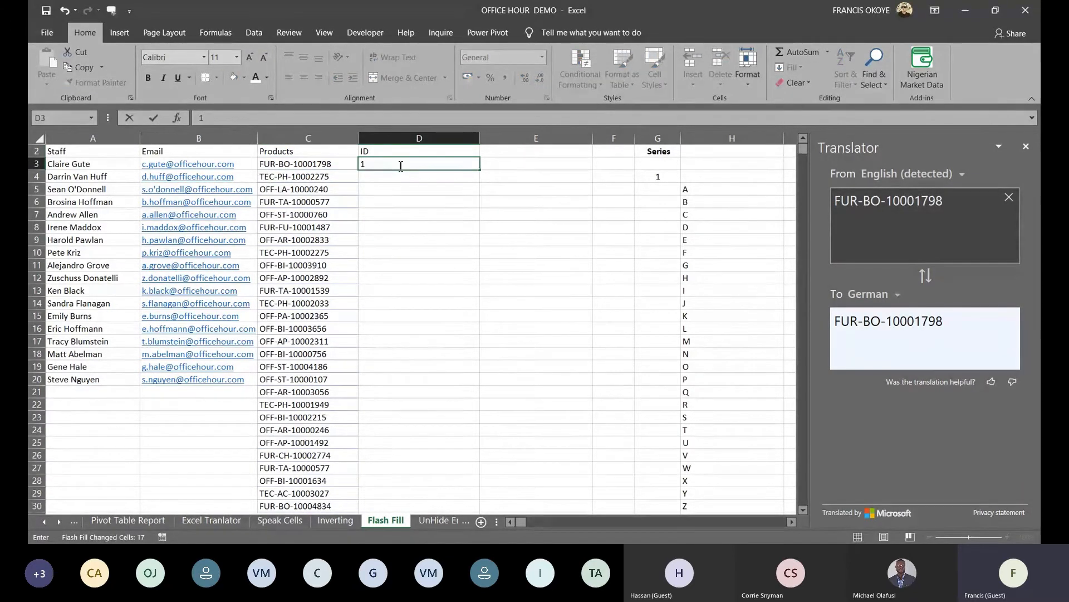
type("0001798")
key("Left")
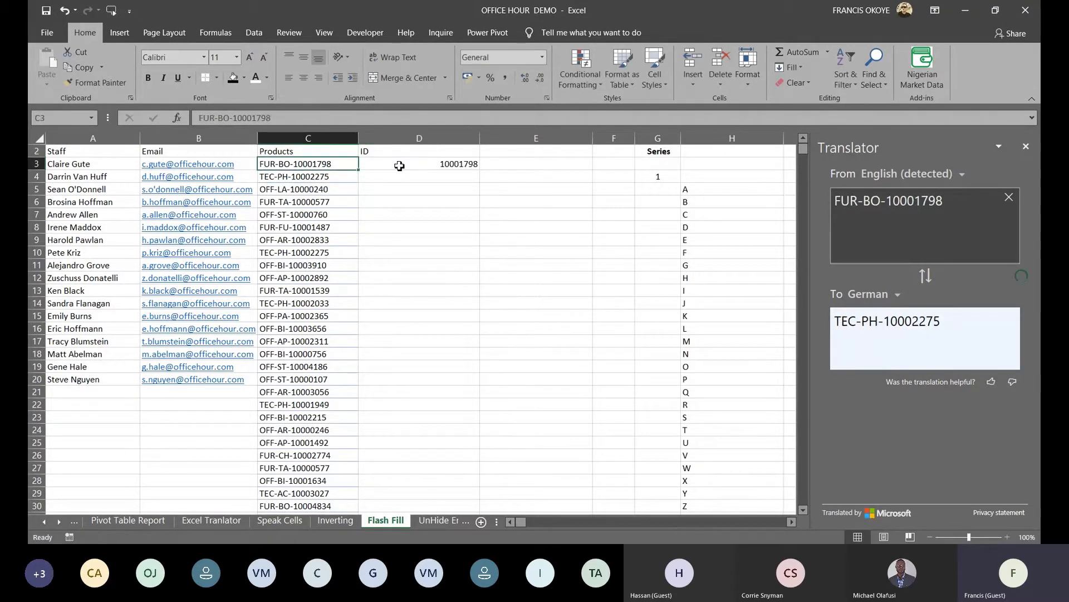
Select D3 down to the last data row and Flash Fill every product's ID number
left_click(399, 165)
key("Left")
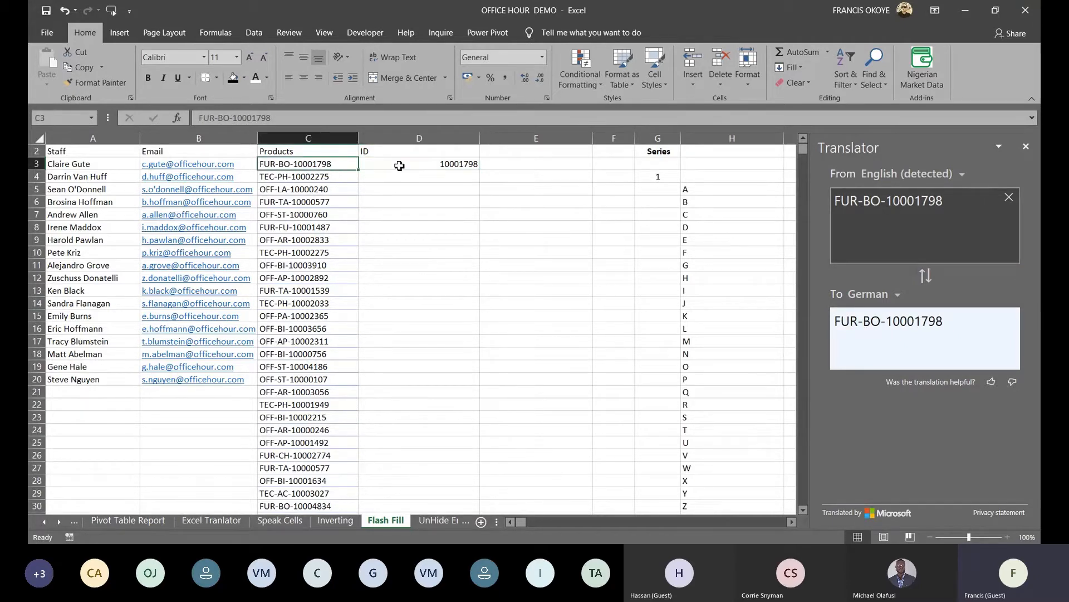
key("ctrl+Down")
key("Right")
key("Down")
type("0")
key("Left")
key("Right")
key("ctrl+Up")
key("ctrl+shift+Down")
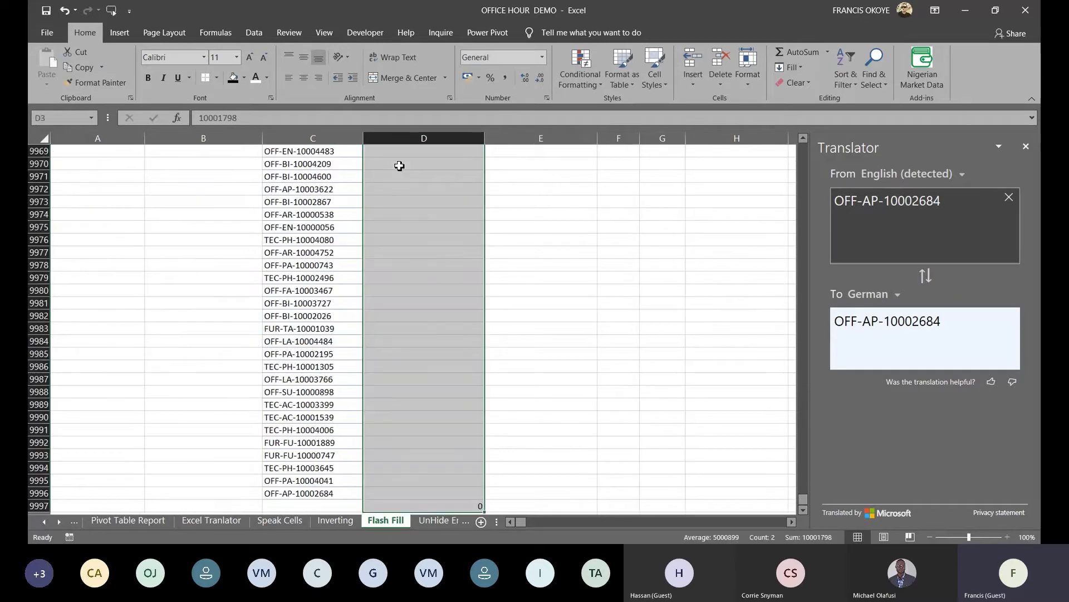
key("shift+Up")
key("ctrl+e")
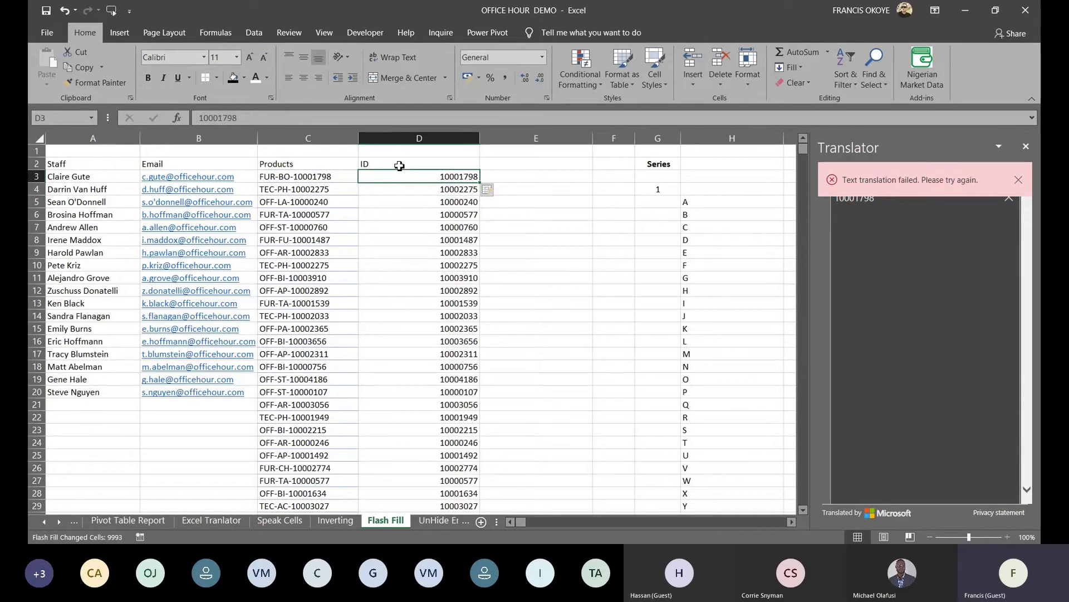
Enter BO in E3, Flash Fill the category codes down the column, and dismiss the Translator error
left_click(526, 177)
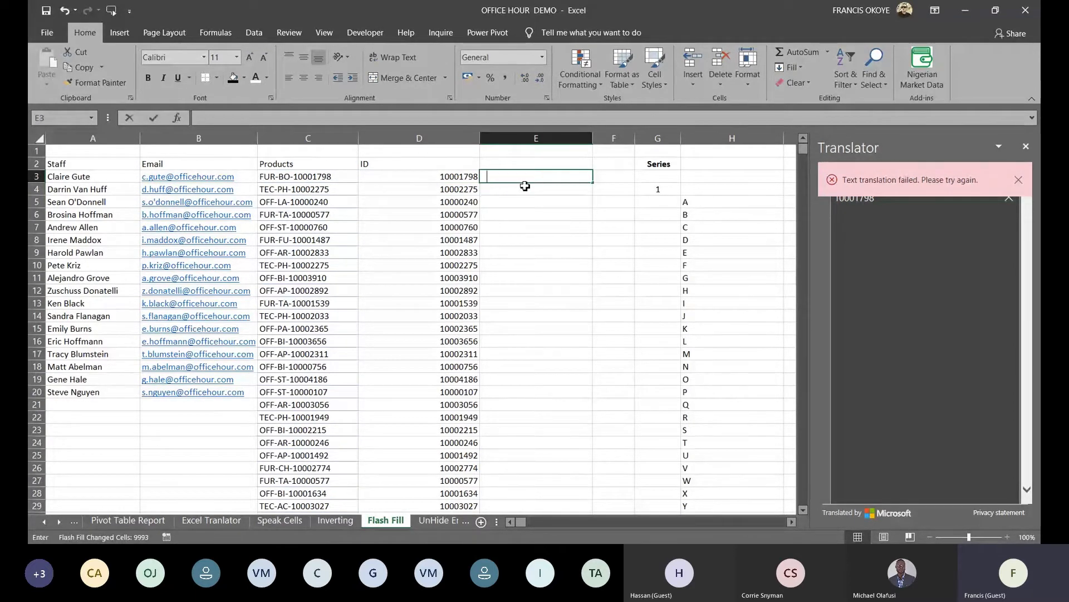
type("BO")
key("ctrl+Return")
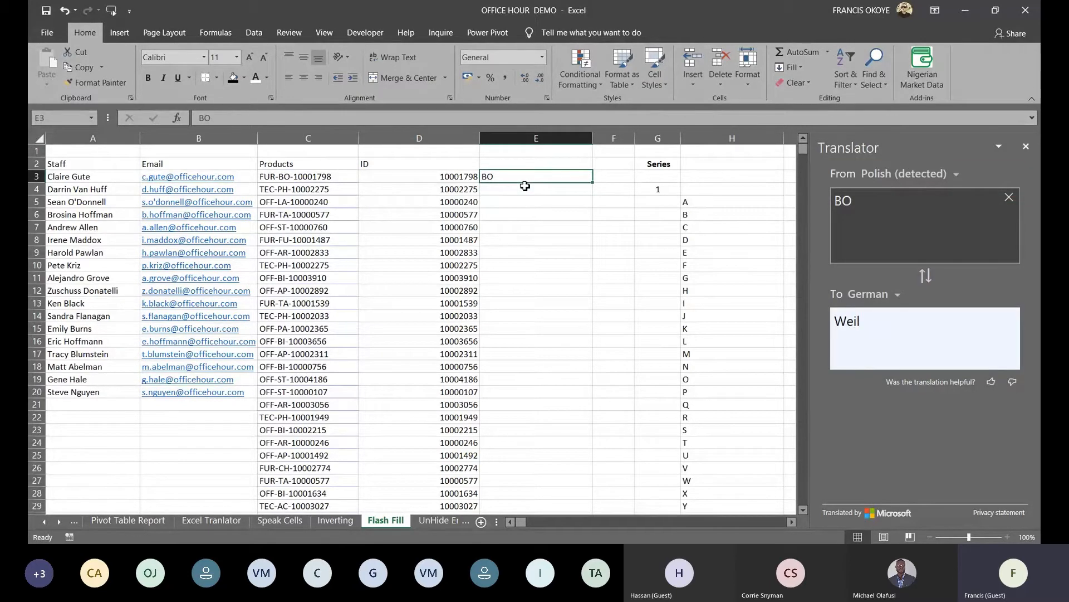
key("Left")
key("ctrl+Down")
key("Right")
type("0")
key("ctrl+Return")
key("ctrl+Up")
key("ctrl+shift+Down")
key("ctrl+e")
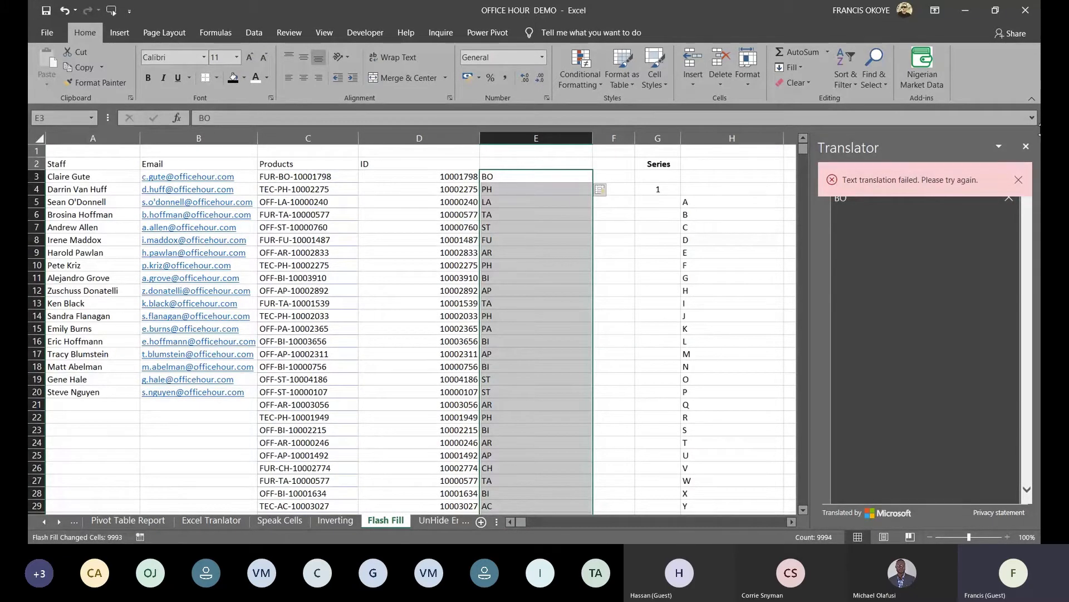
left_click(1019, 179)
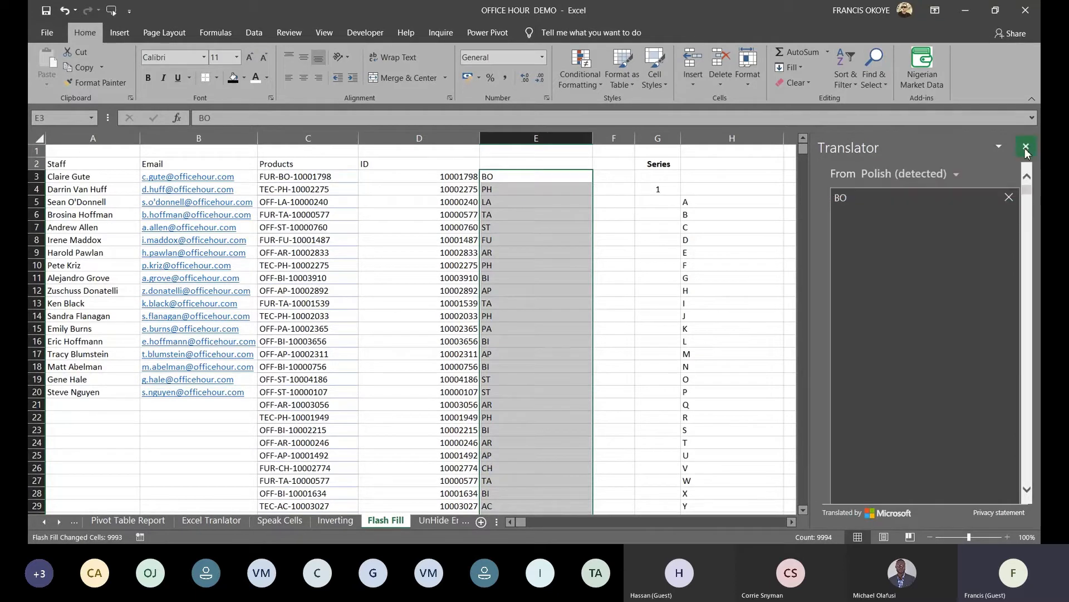
Close the Translator pane, test numbering 1 and 2 down the column, then clear it
left_click(1026, 146)
left_click(727, 204)
left_click(660, 202)
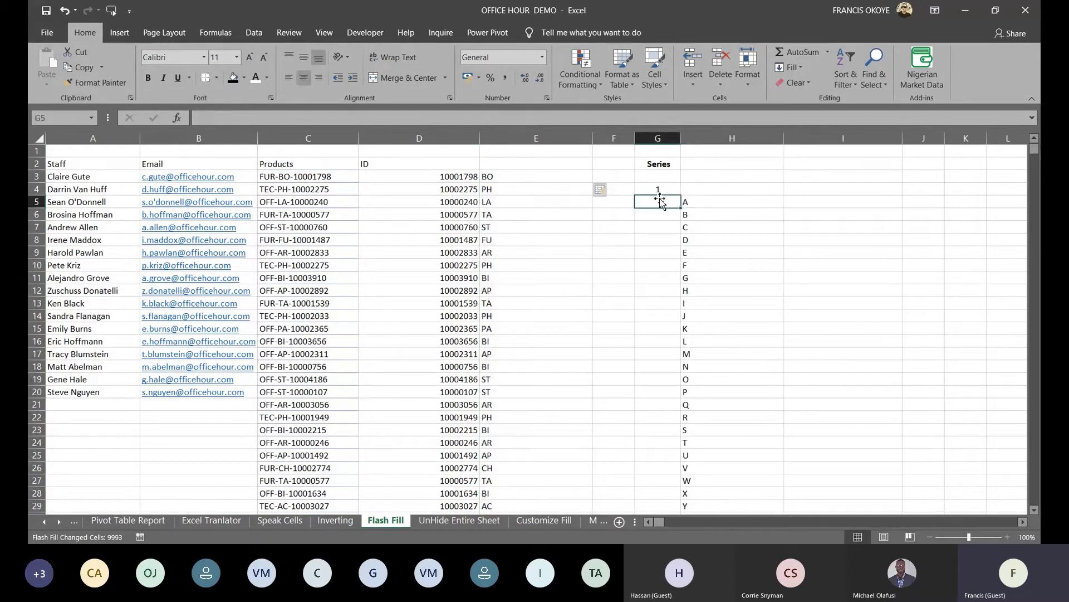
left_click(600, 189)
left_click(628, 192)
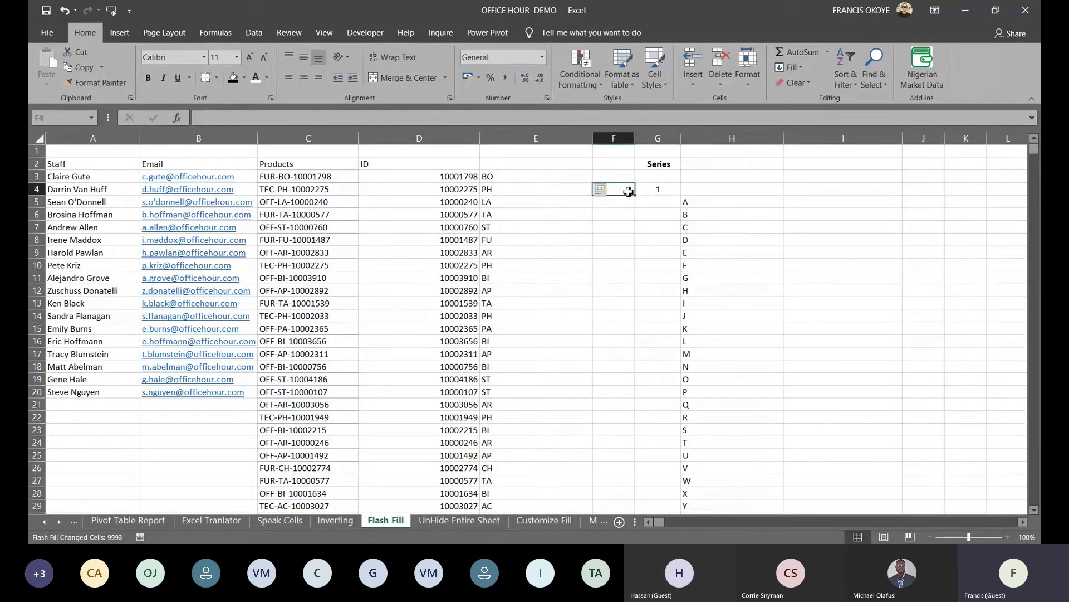
type("1")
key("Return")
type("2")
left_click_drag(628, 193, 618, 446)
left_click(624, 191)
key("ctrl+shift+Down")
key("Delete")
key("Right")
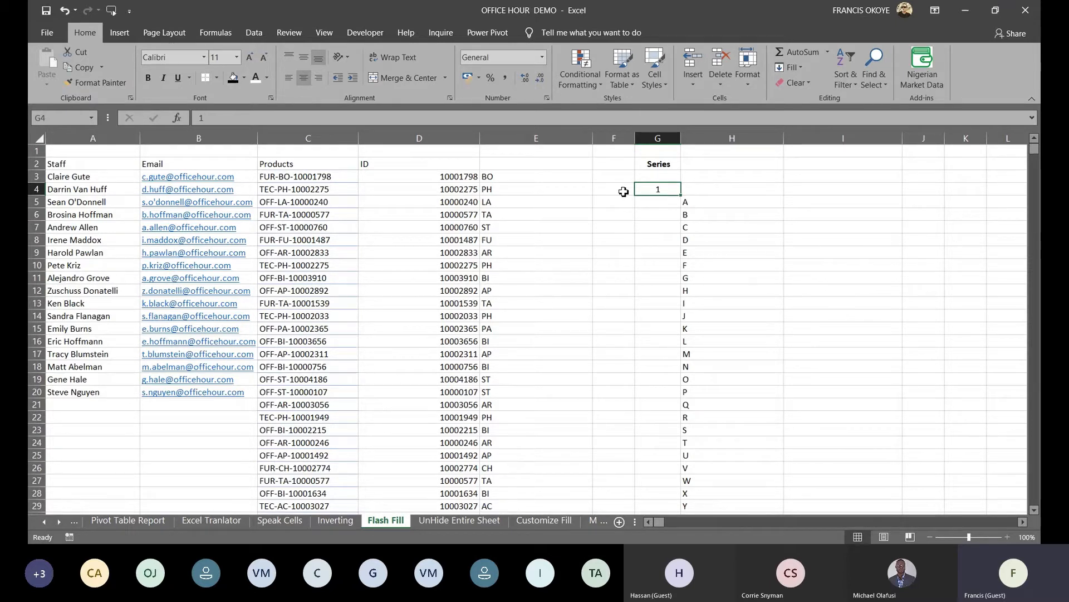
Use Fill > Series down the Columns to a stop value of 500, then check the series end
left_click(864, 216)
left_click(663, 189)
left_click(262, 34)
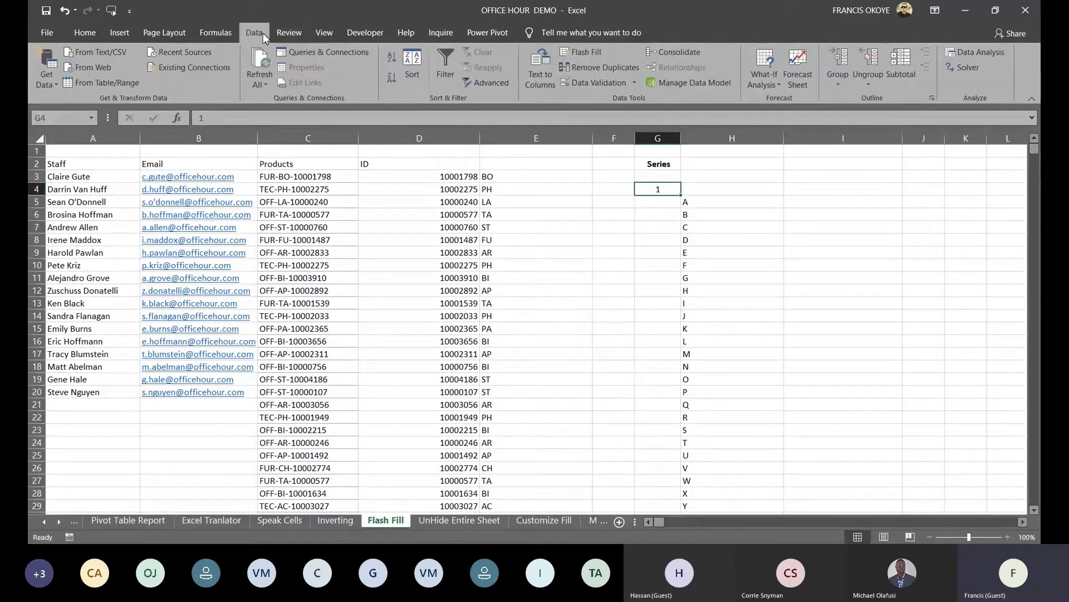
left_click(216, 33)
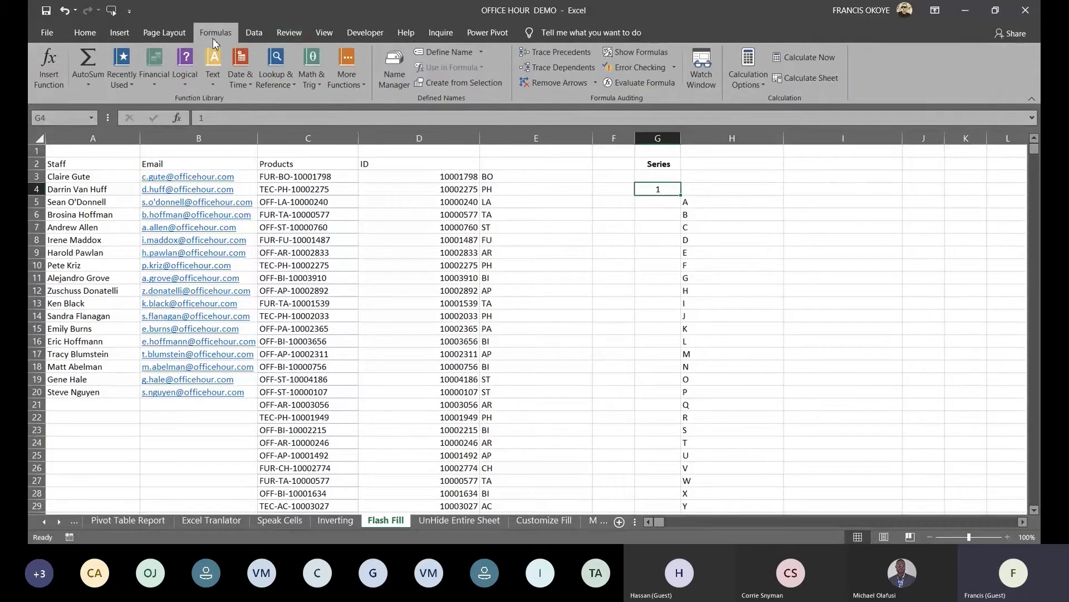
left_click(84, 34)
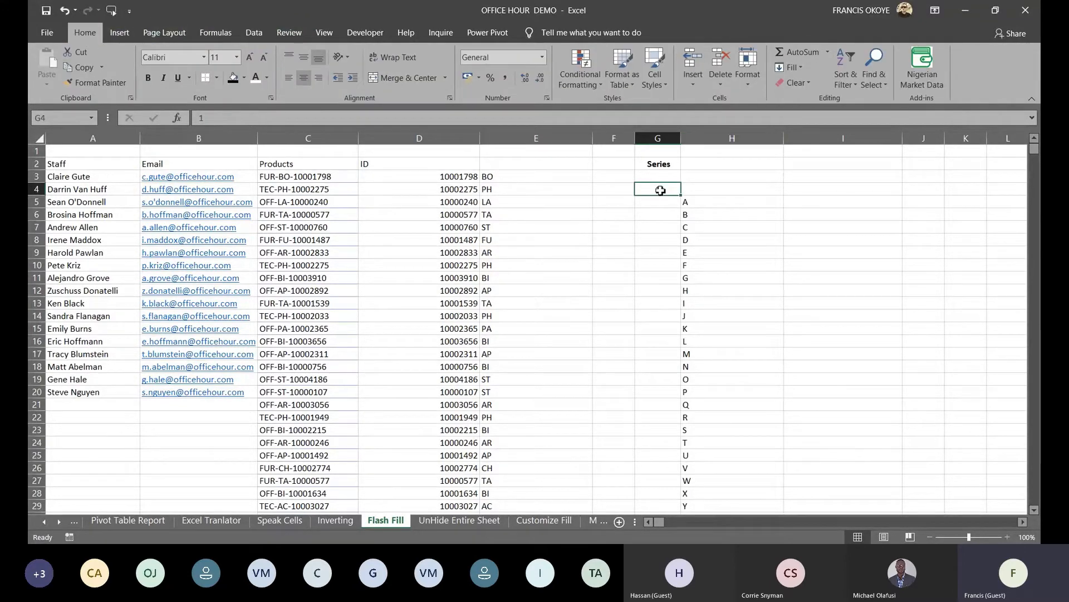
left_click(804, 69)
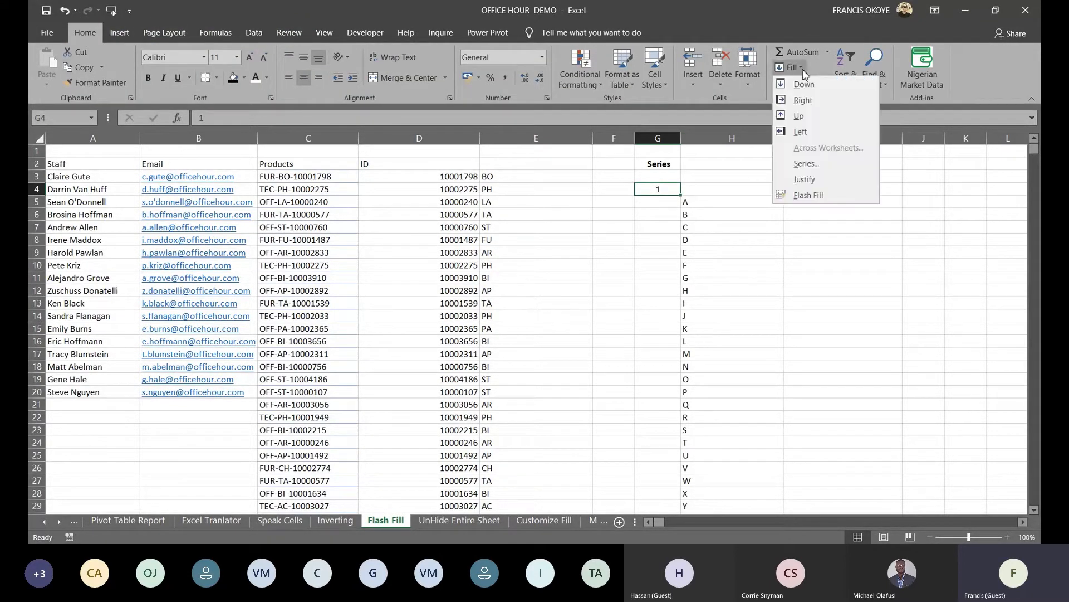
left_click(807, 164)
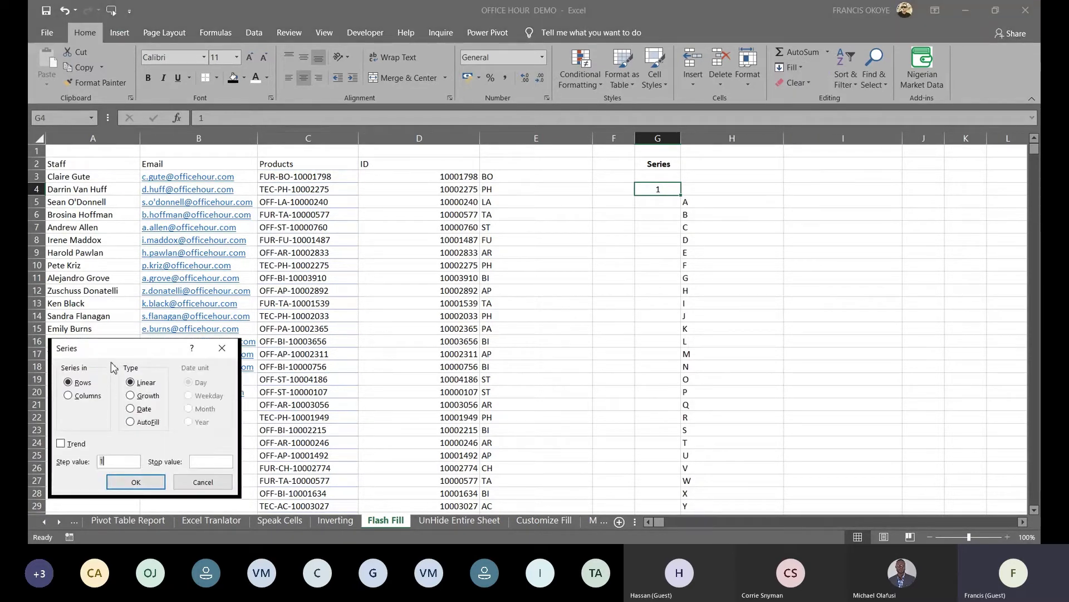
left_click_drag(116, 350, 153, 291)
left_click(241, 399)
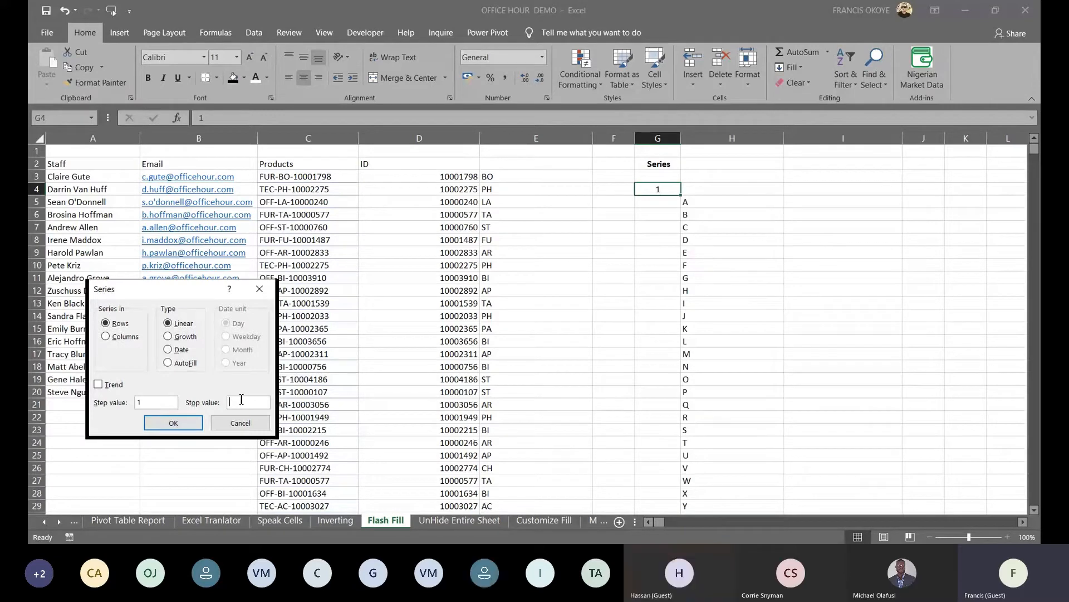
type("500")
left_click(115, 336)
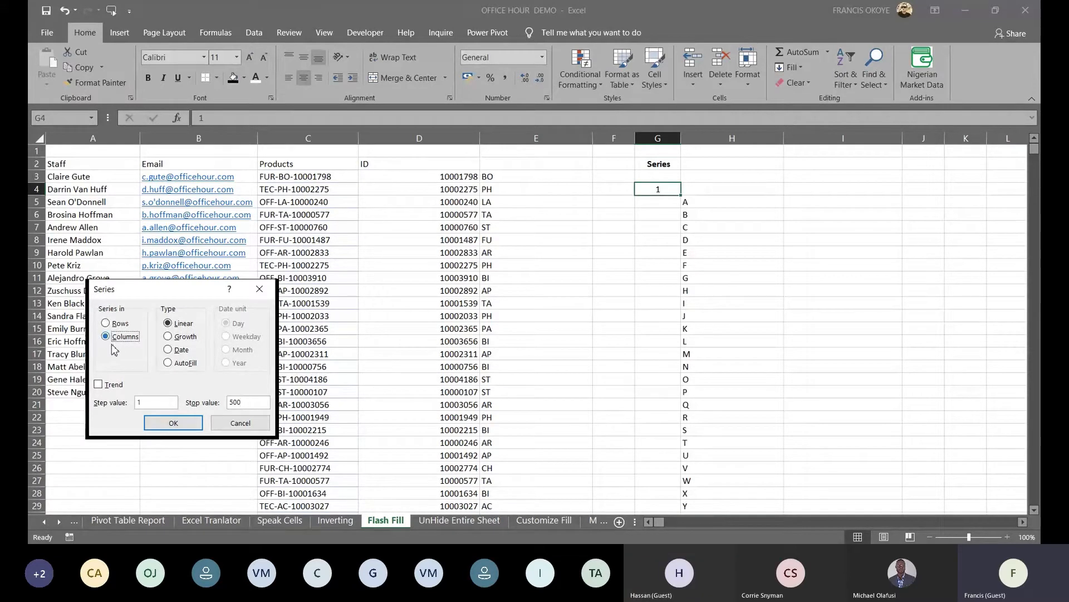
left_click(173, 422)
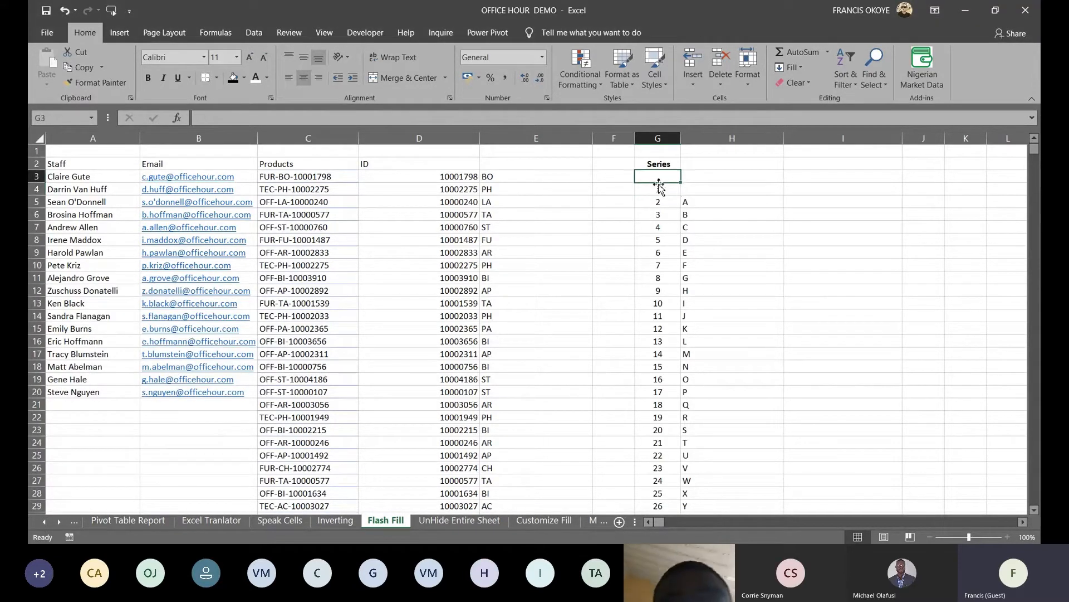
key("ctrl+Down")
key("ctrl+Up")
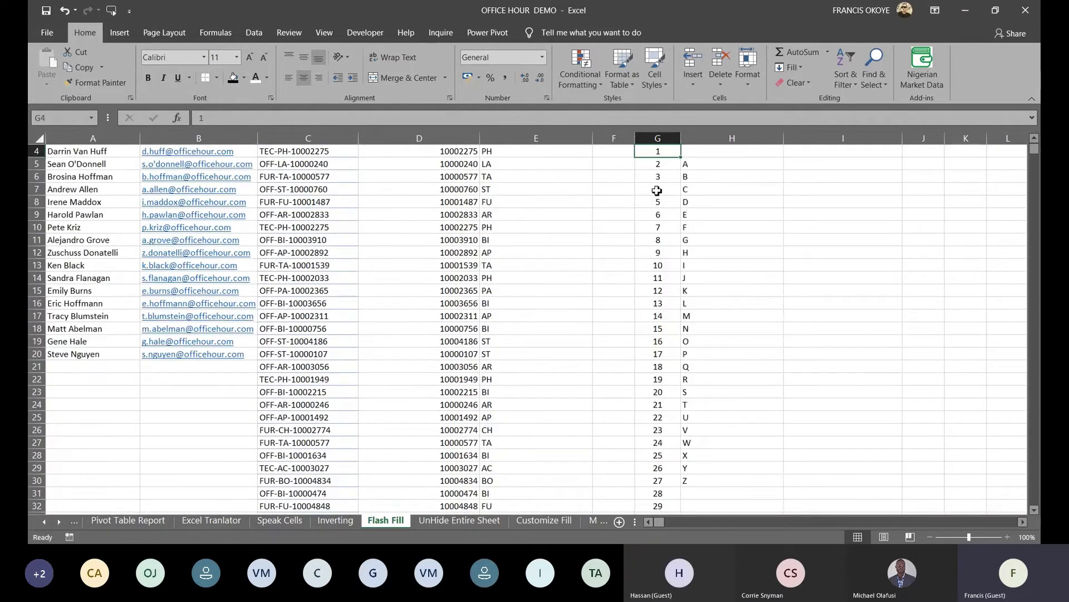
Select the whole UnHide Entire Sheet sheet and unhide columns M–P, from Order Date to Customer ID
left_click(501, 523)
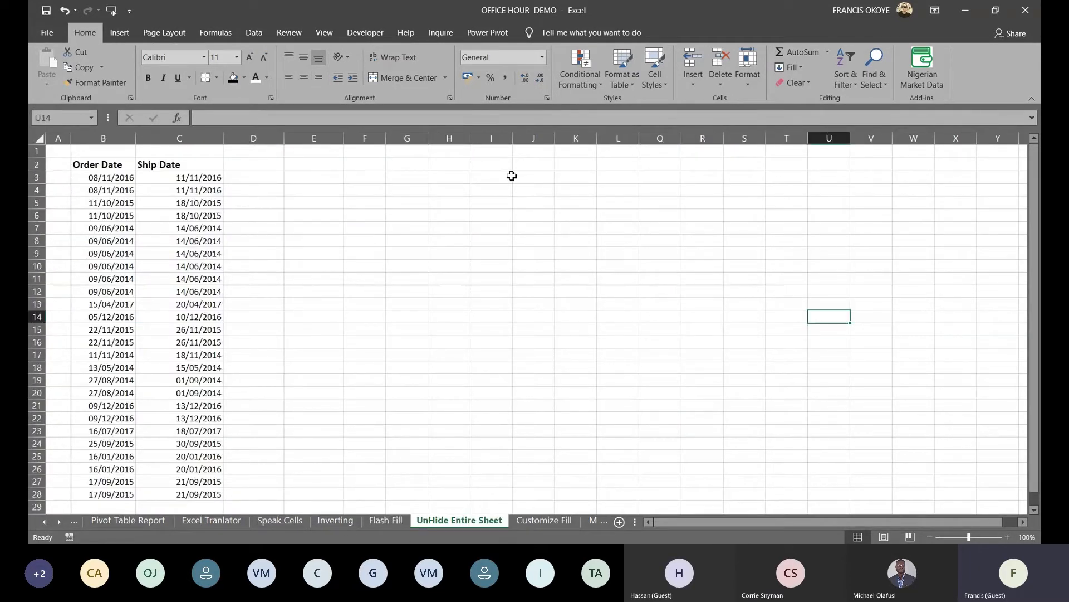
left_click(457, 181)
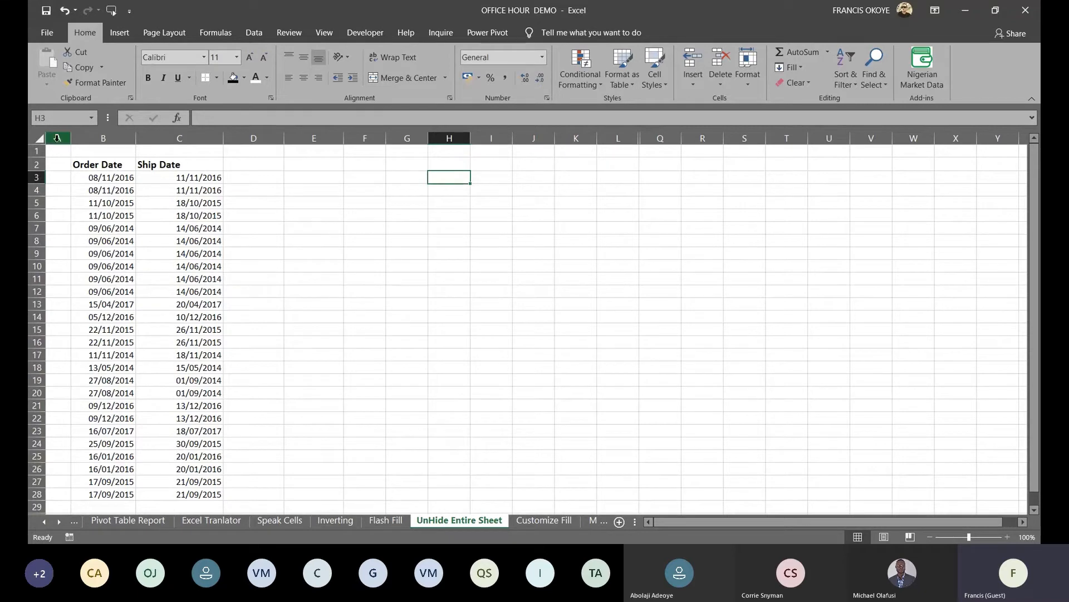
left_click(39, 139)
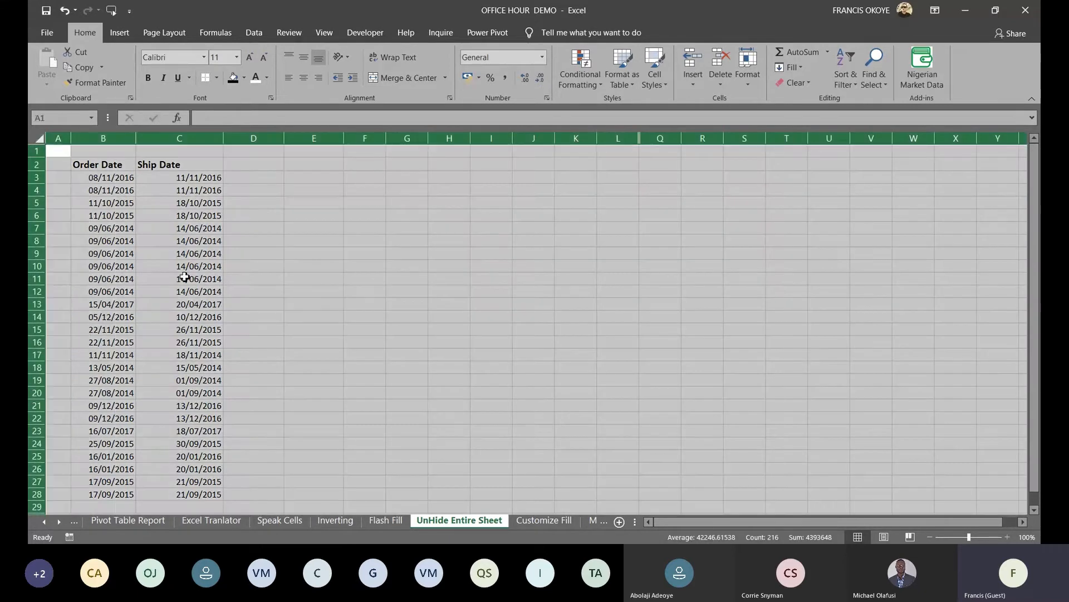
right_click(315, 139)
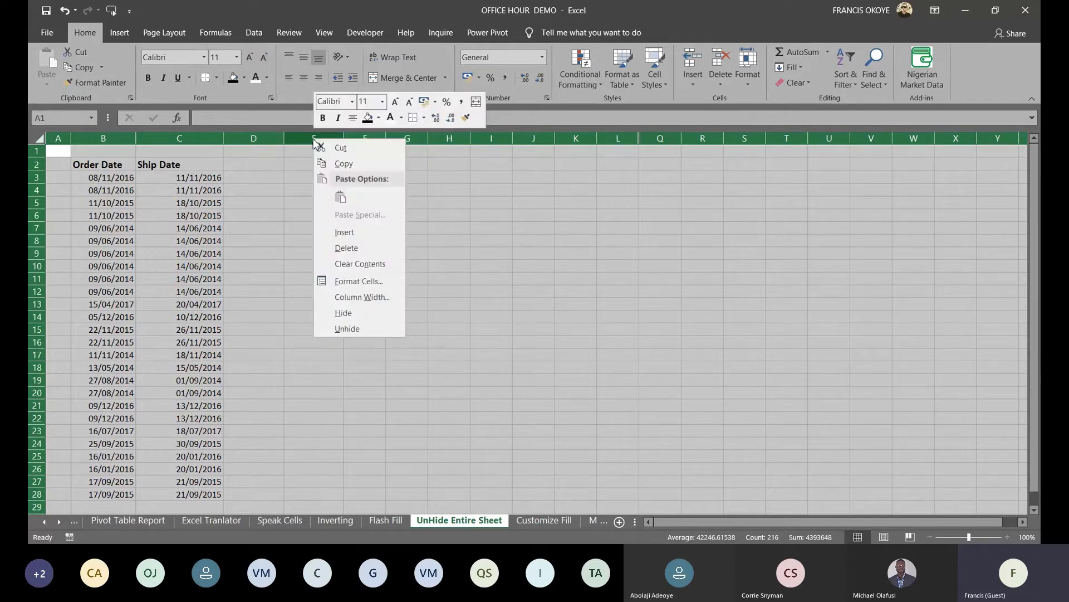
left_click(347, 329)
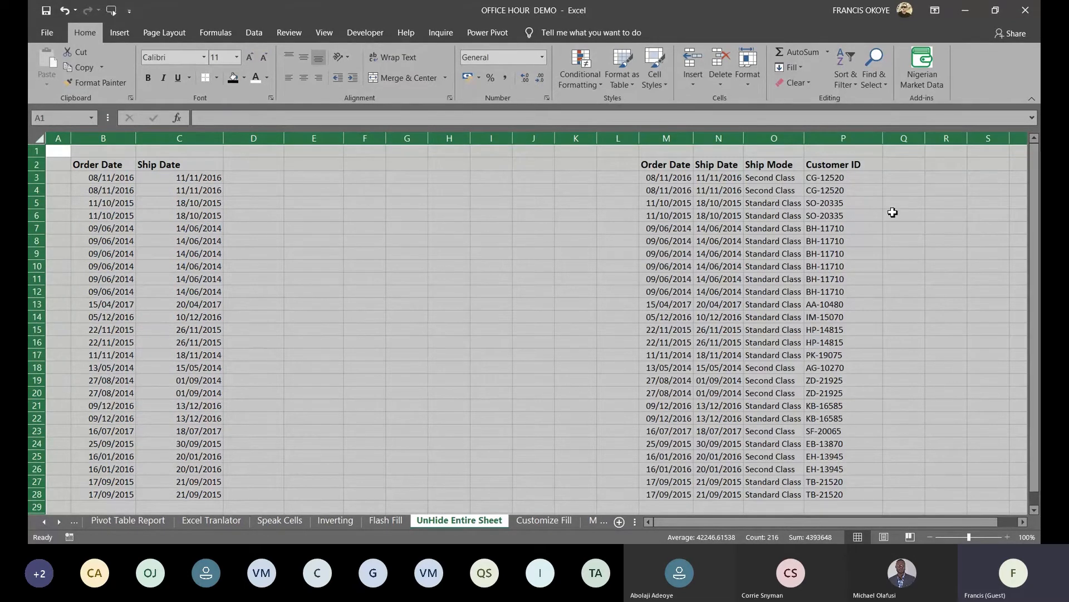
left_click(383, 263)
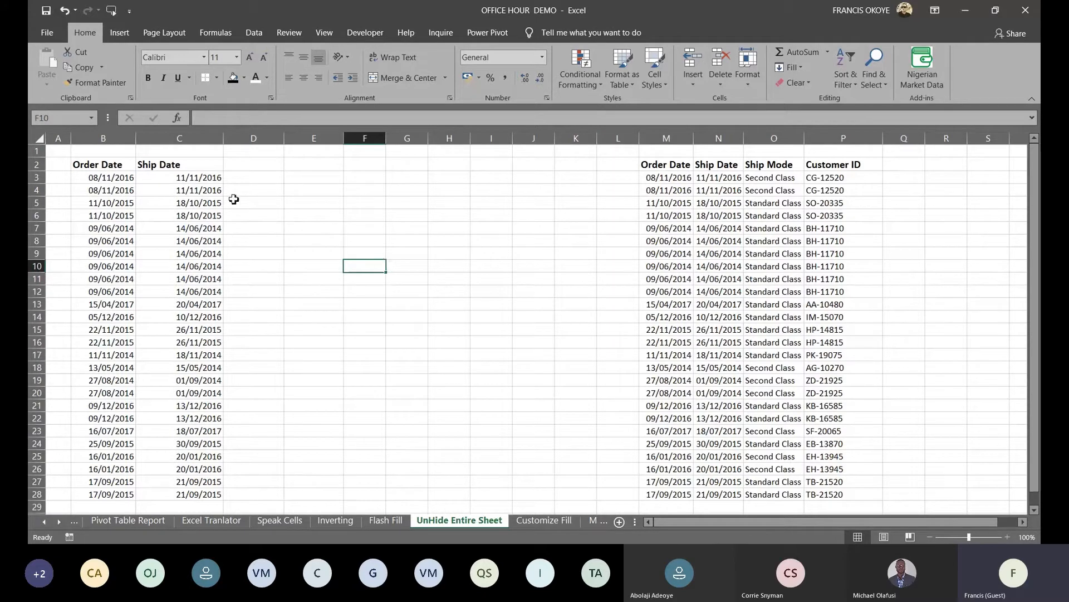
Select the whole sheet and set its font colour to Black, revealing Ship Mode and Customer ID
left_click(201, 140)
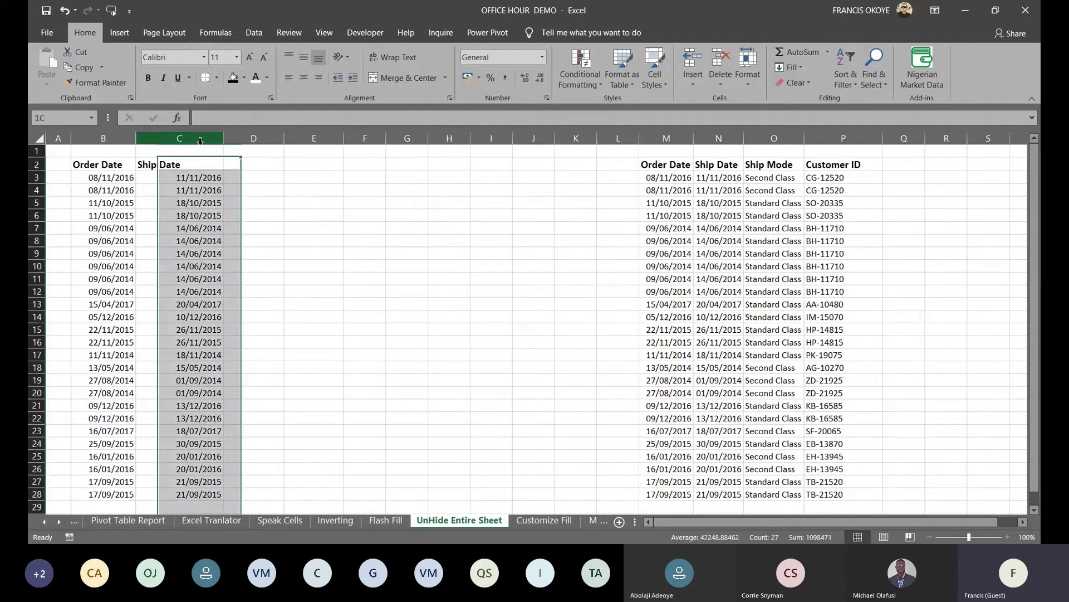
left_click(256, 78)
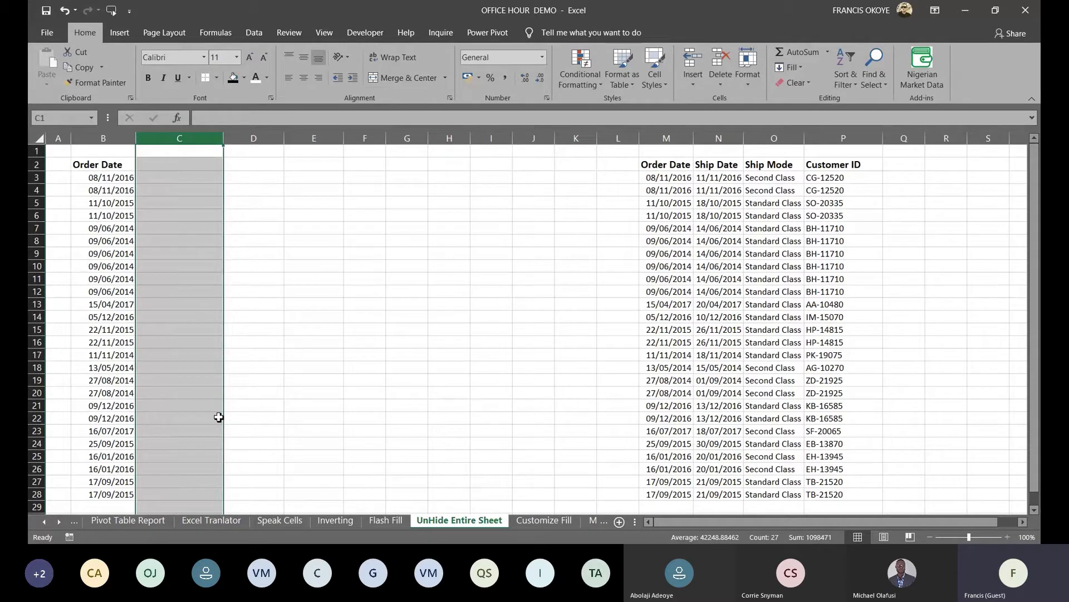
key("ctrl+z")
left_click(253, 279)
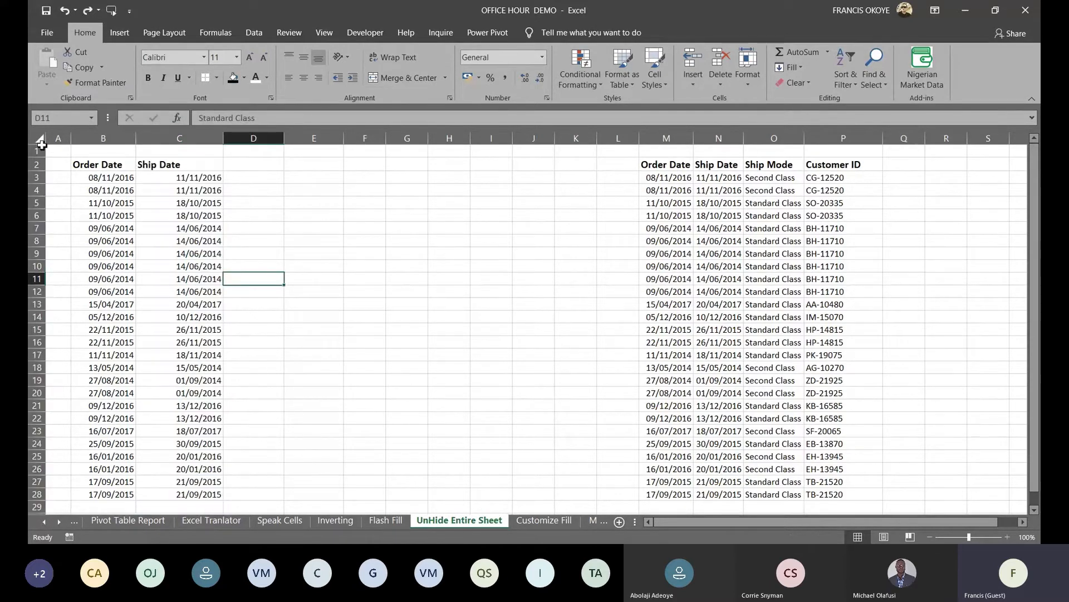
left_click(40, 140)
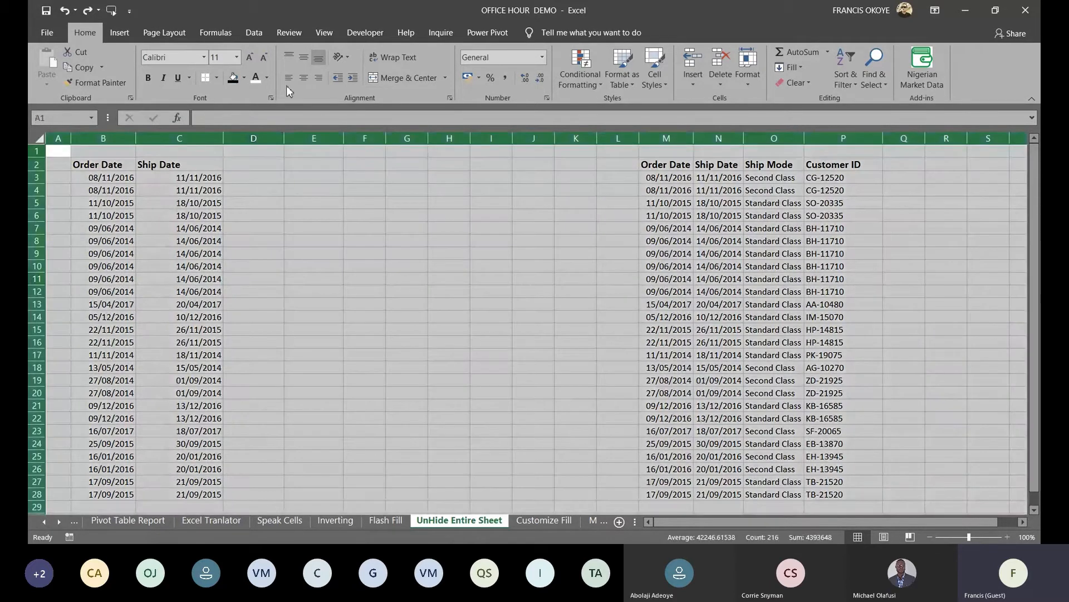
left_click(267, 77)
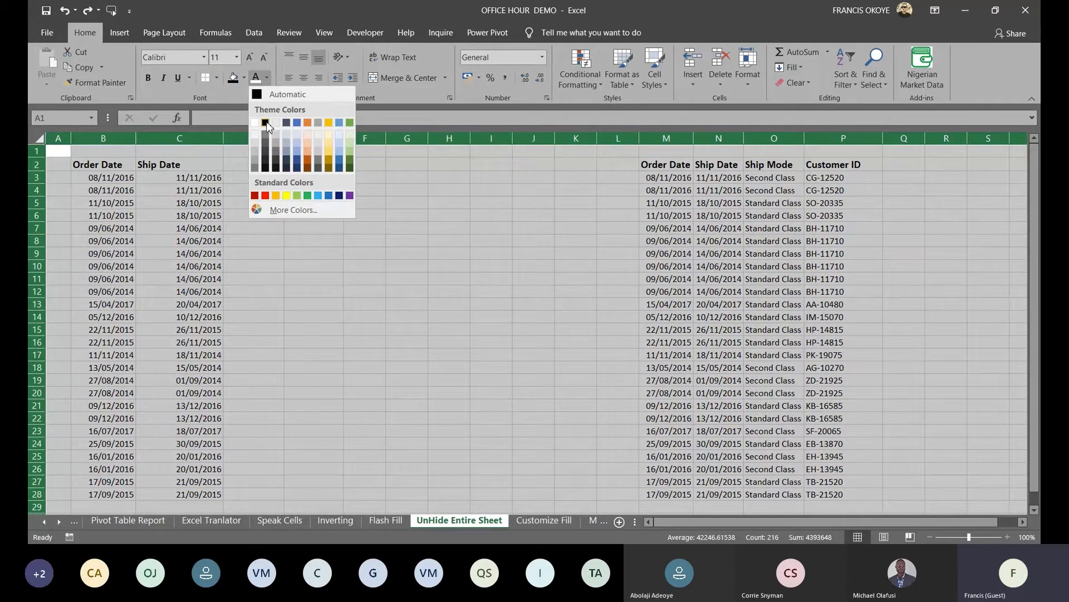
left_click(266, 124)
left_click(423, 255)
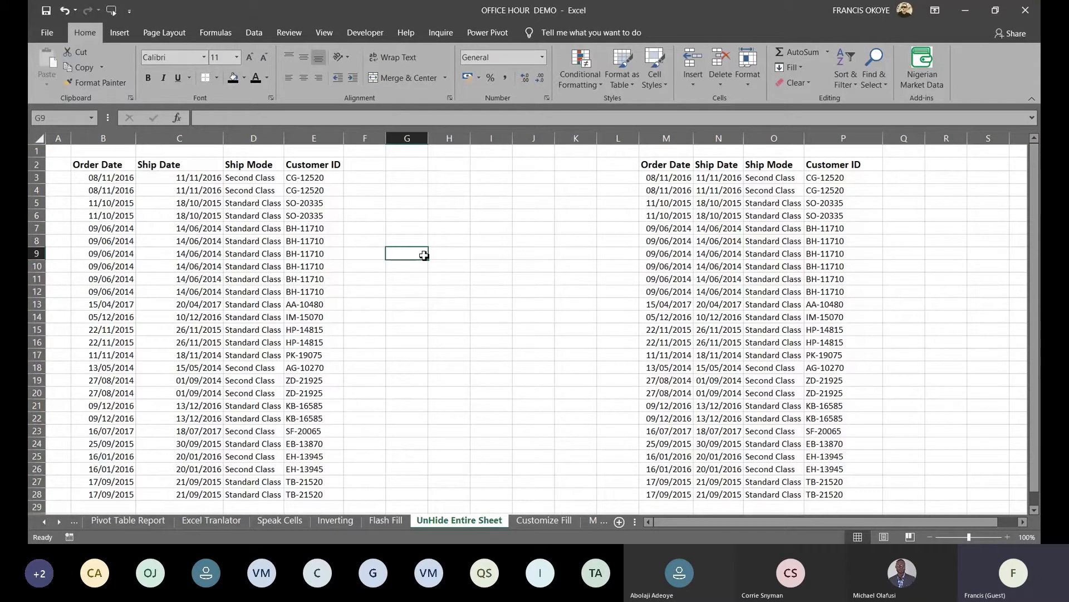
On the Customize Fill sheet, extend the Monday sequence down to C12, copy it, then clear it
left_click(553, 521)
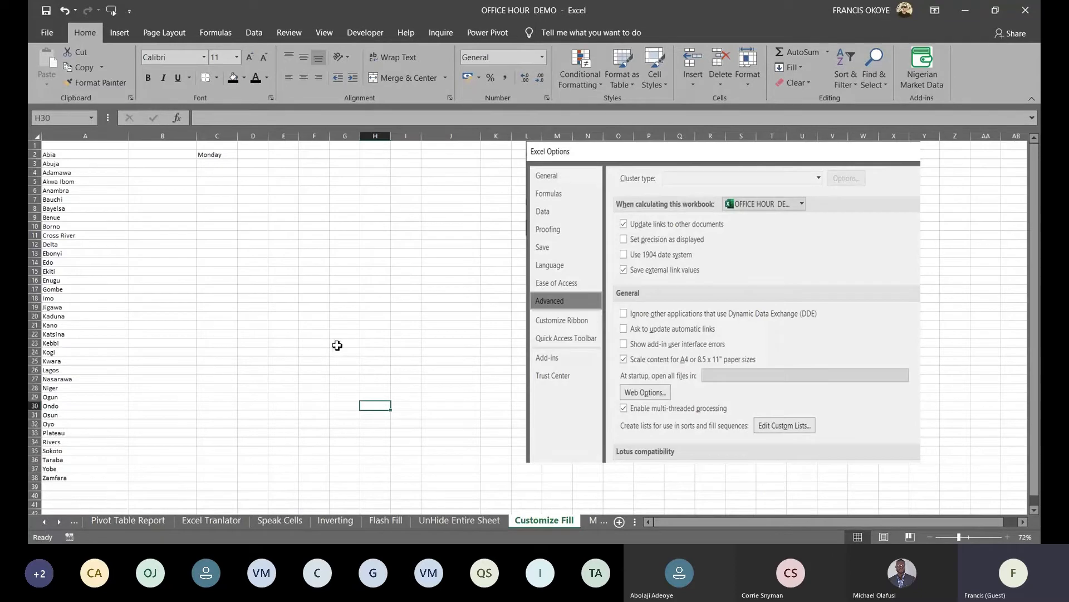
key("Up")
key("Up")
key("Up")
key("Up")
key("Up")
key("Up")
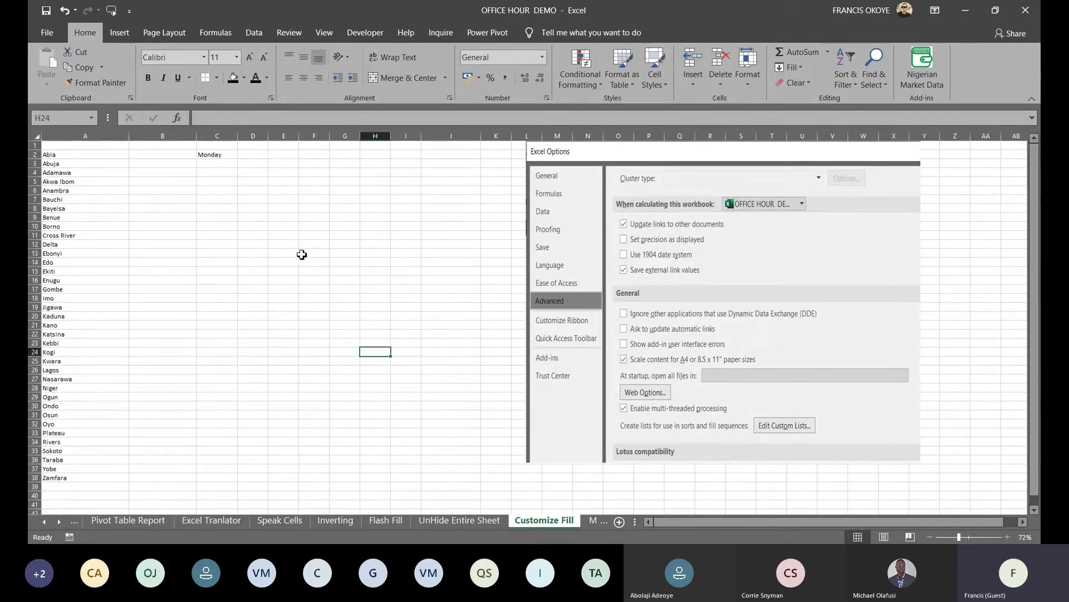
left_click(220, 155)
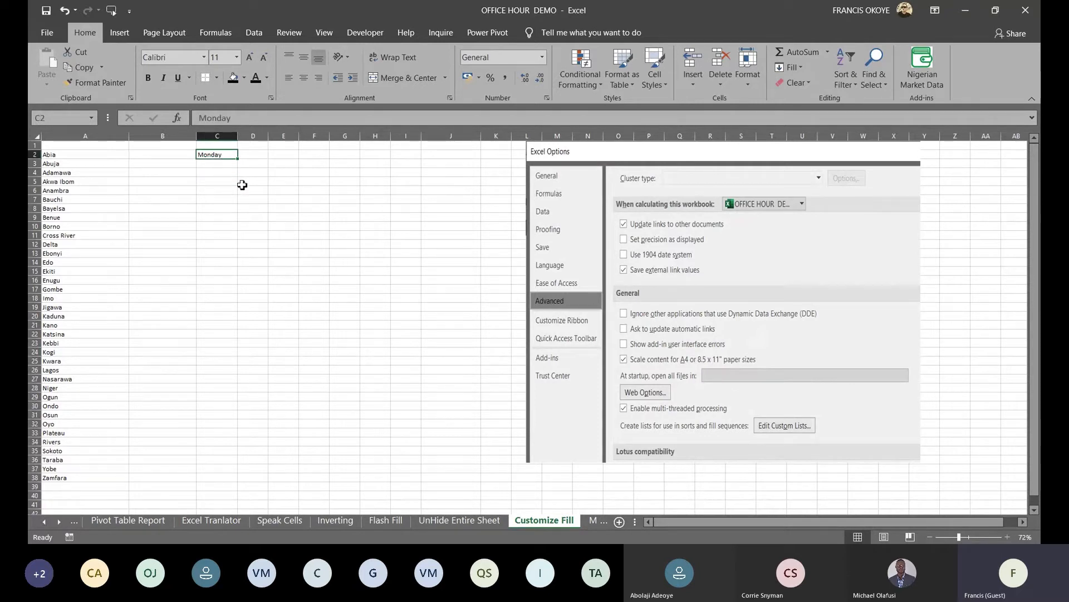
left_click_drag(238, 158, 243, 249)
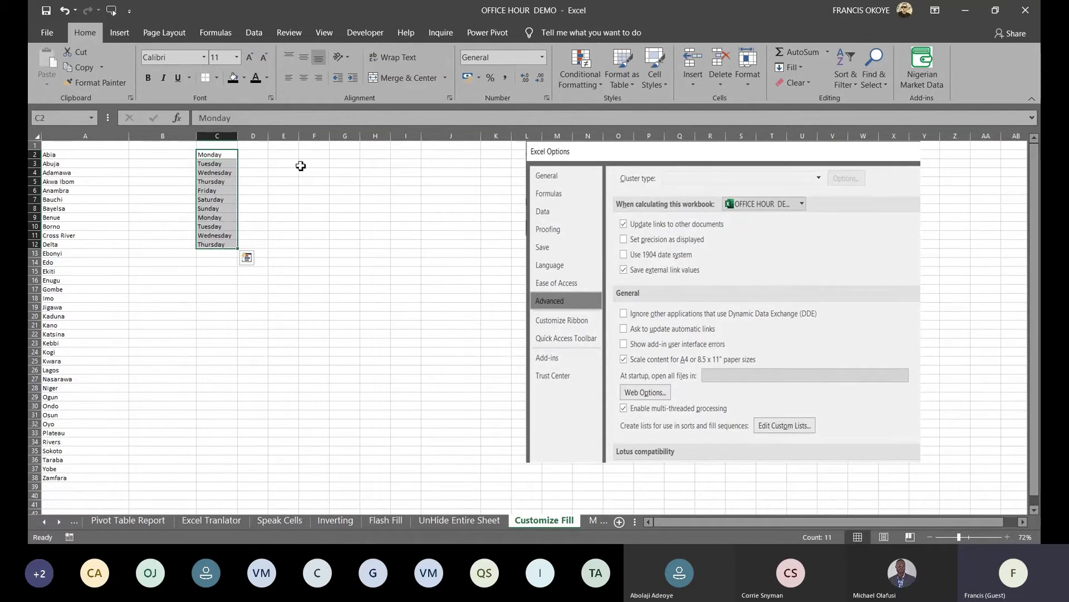
key("ctrl+c")
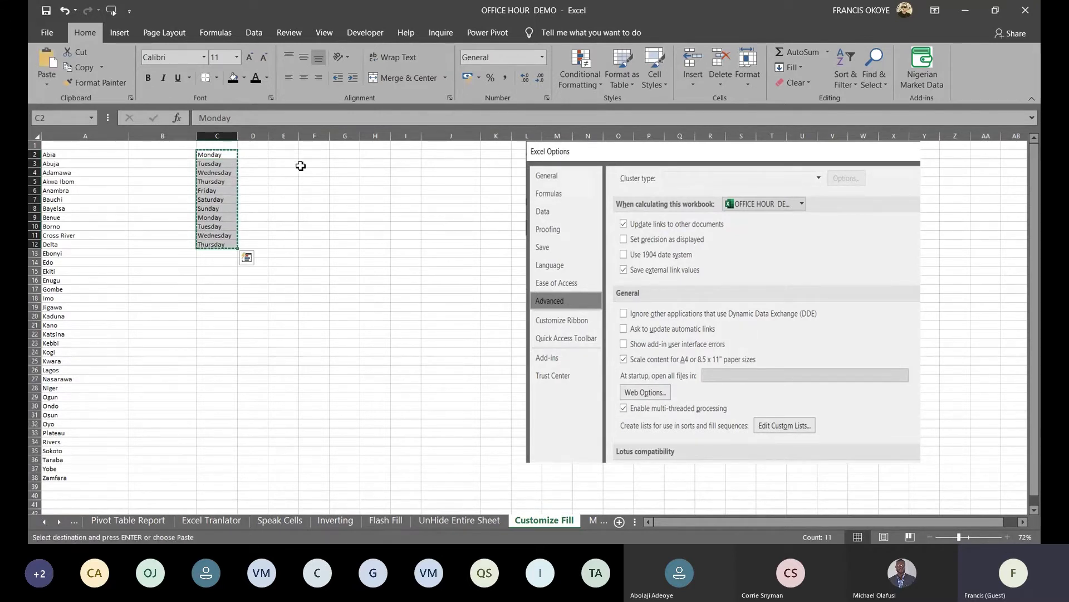
key("Delete")
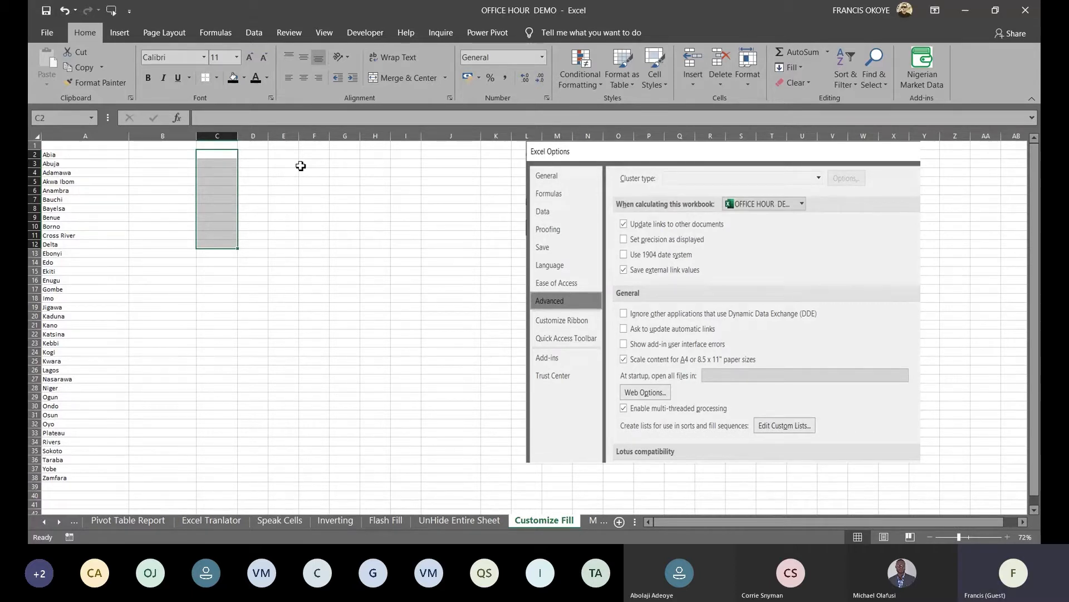
Type the States heading in D3, test repeating Abia down to D13, then clear it
left_click(268, 165)
type("St")
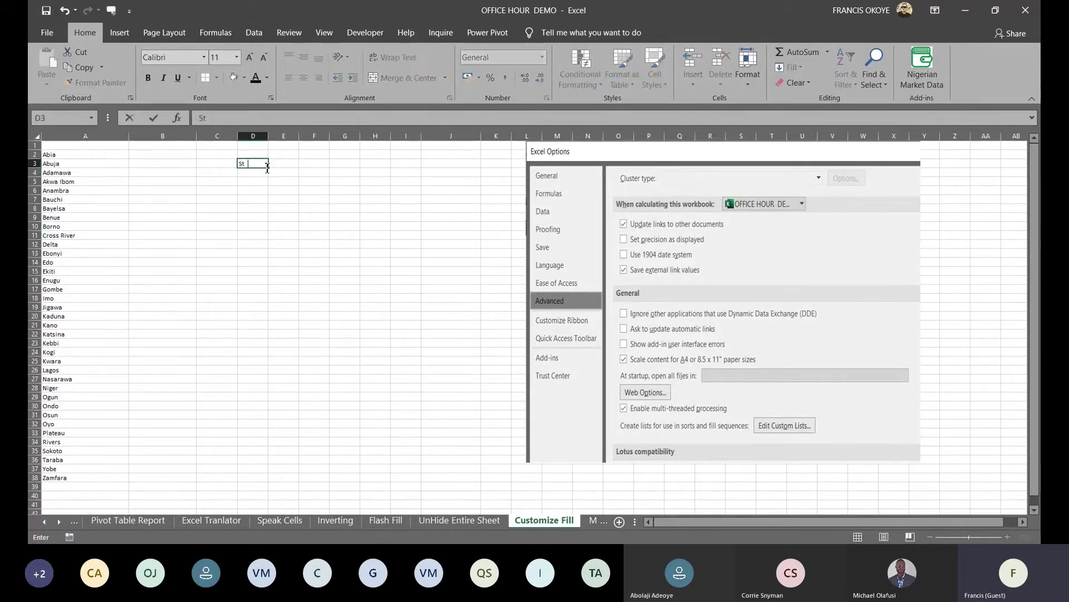
type("ates")
key("Return")
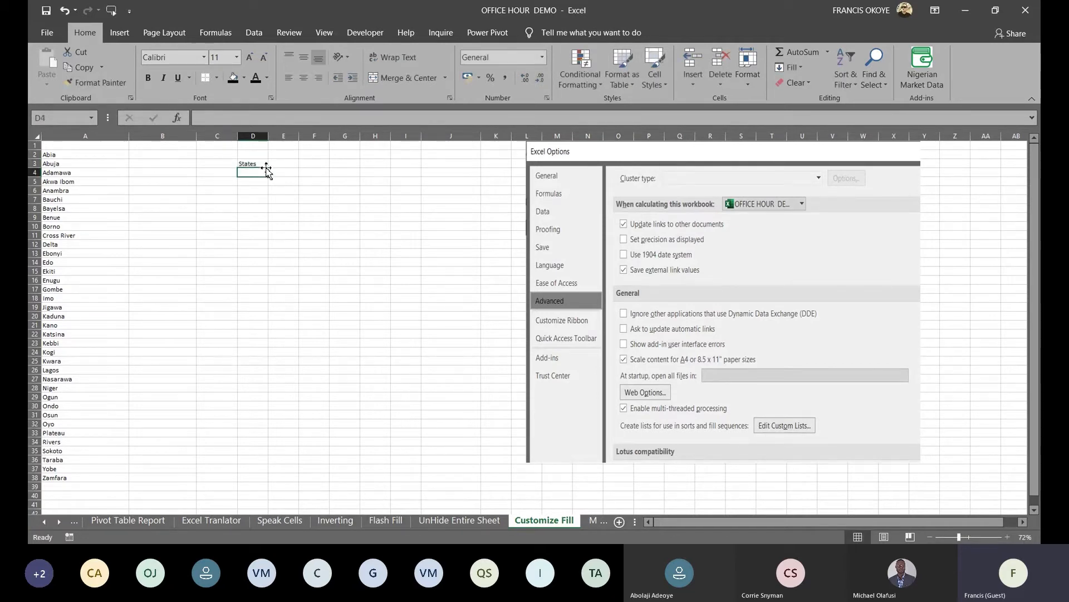
type("Abiu")
type("a")
key("ctrl+Return")
left_click_drag(272, 177, 265, 262)
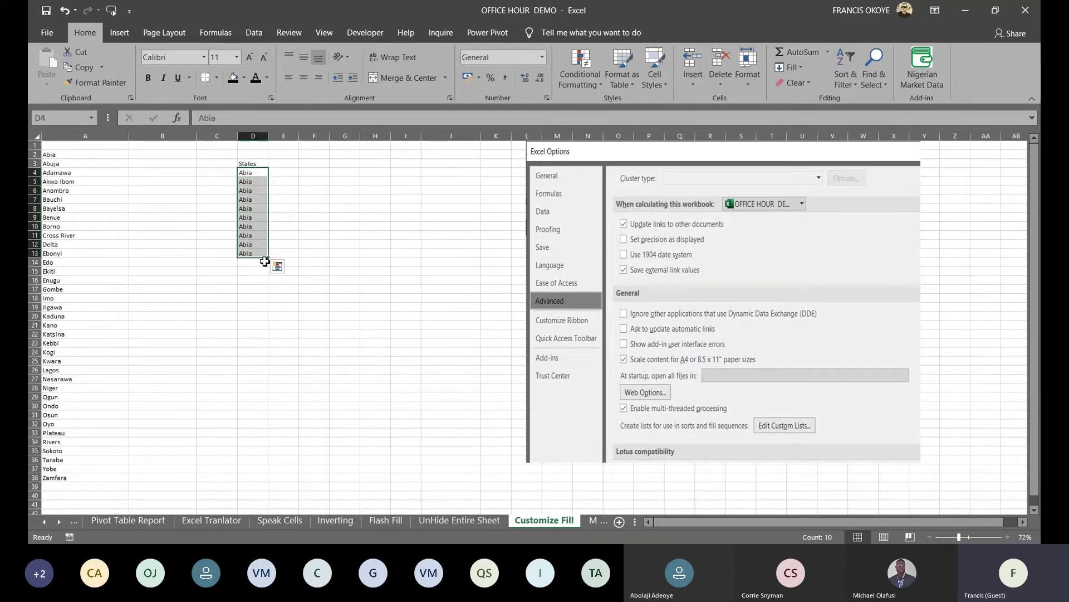
key("Delete")
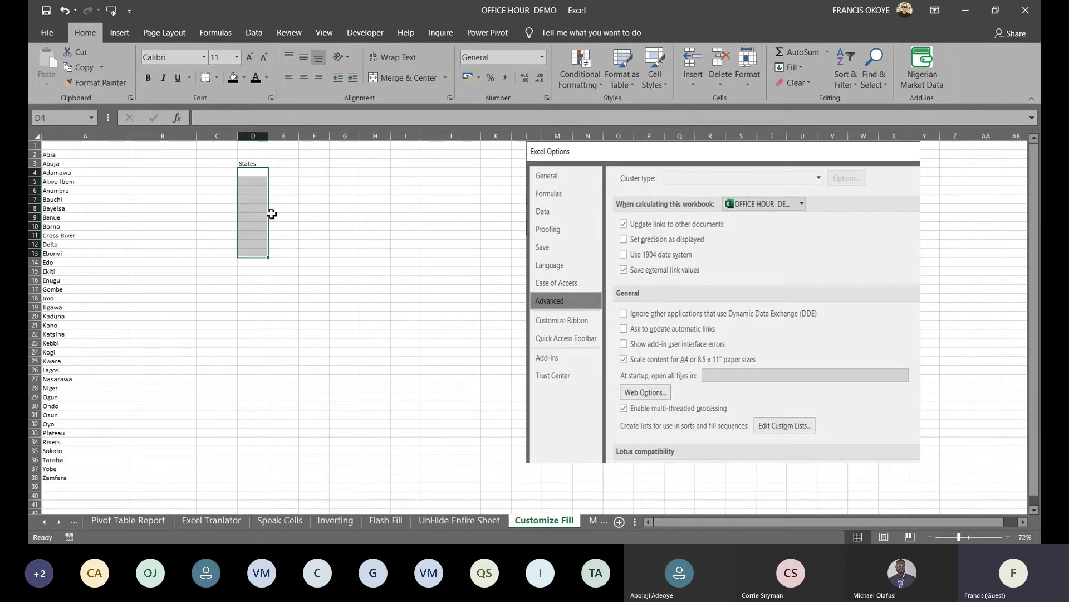
Select the state list in column A from Abia down to A38
left_click(264, 175)
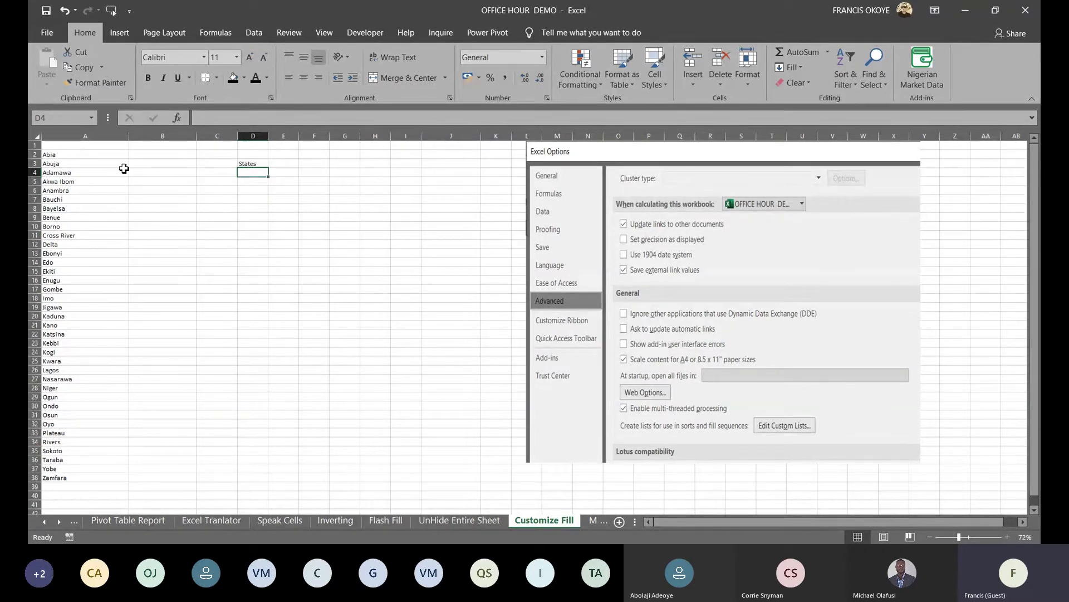
left_click(79, 164)
key("Up")
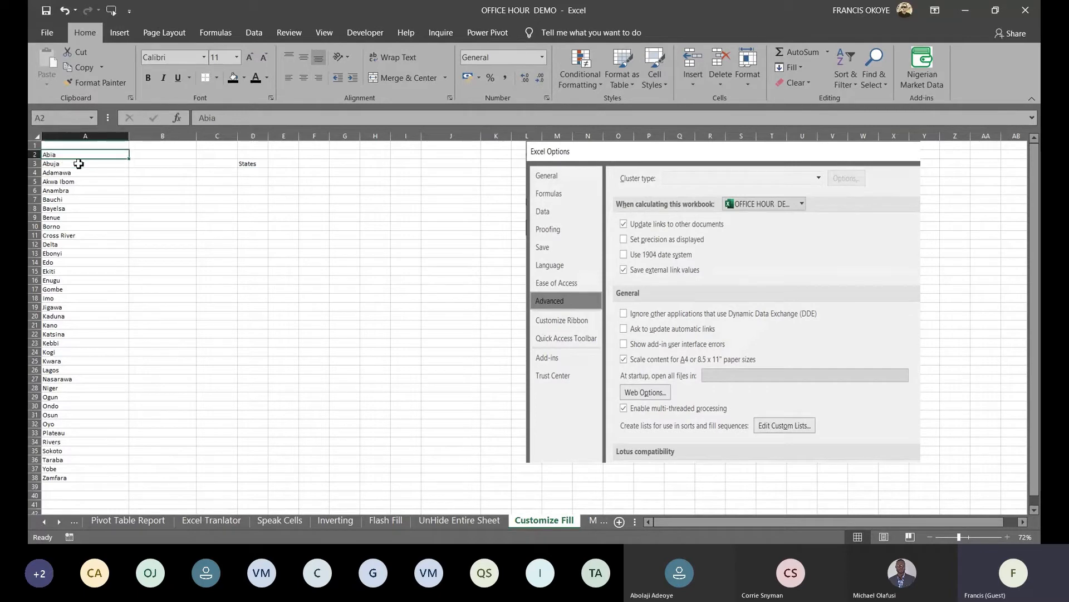
key("ctrl+shift+Down")
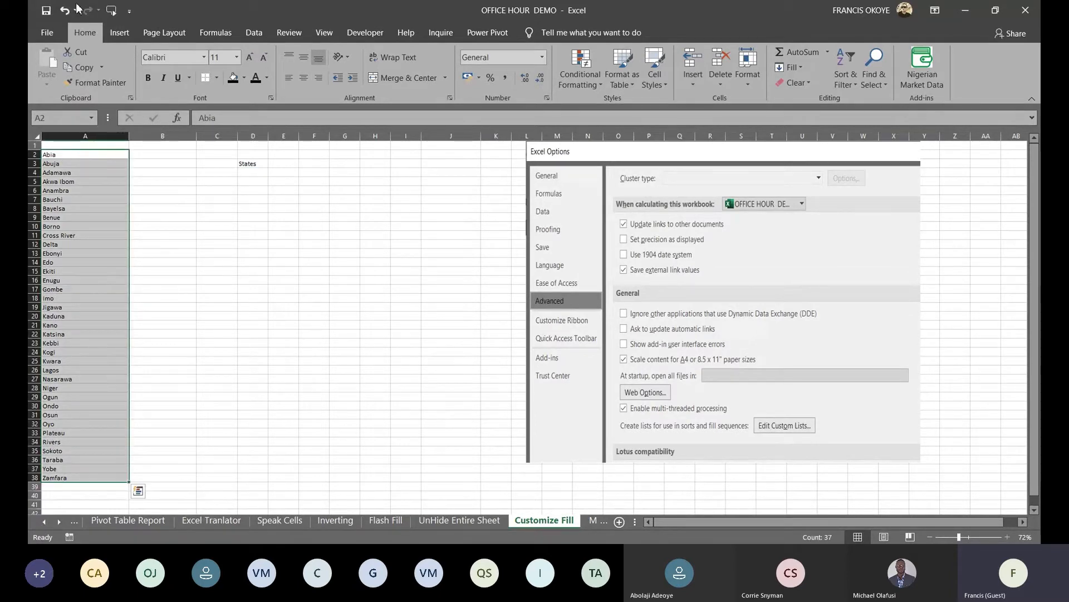
View the custom fill lists under Excel Options > Advanced > Edit Custom Lists
left_click(50, 33)
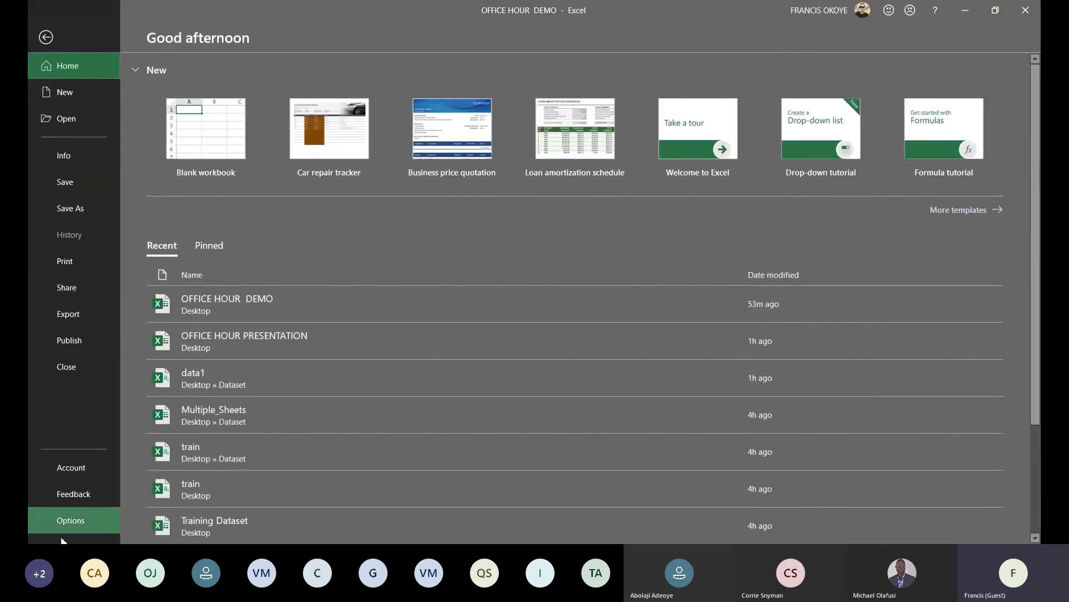
left_click(64, 530)
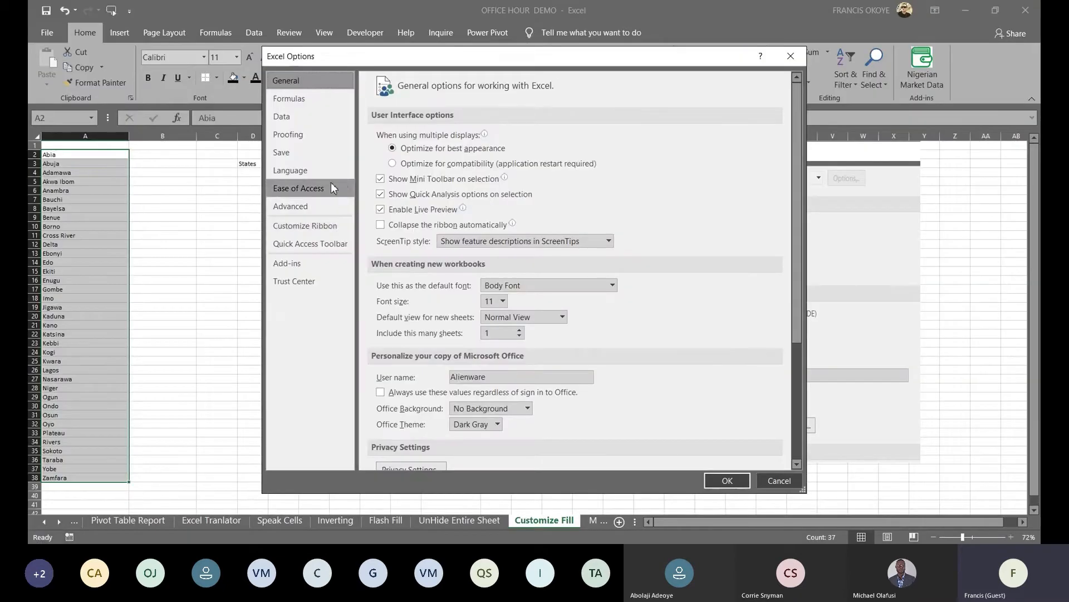
left_click(289, 207)
left_click_drag(793, 123, 791, 445)
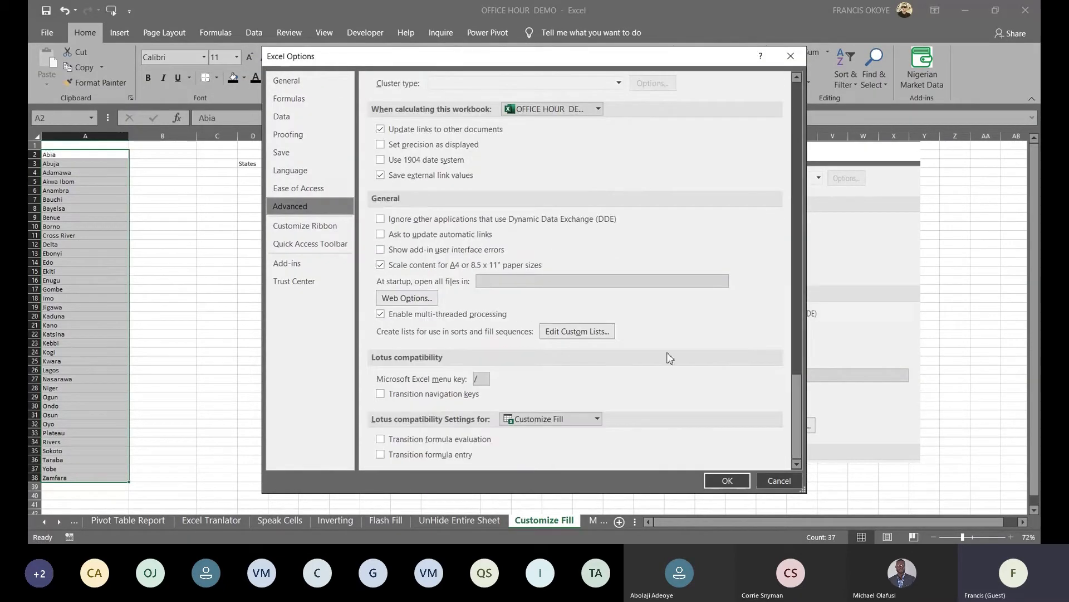
left_click(577, 333)
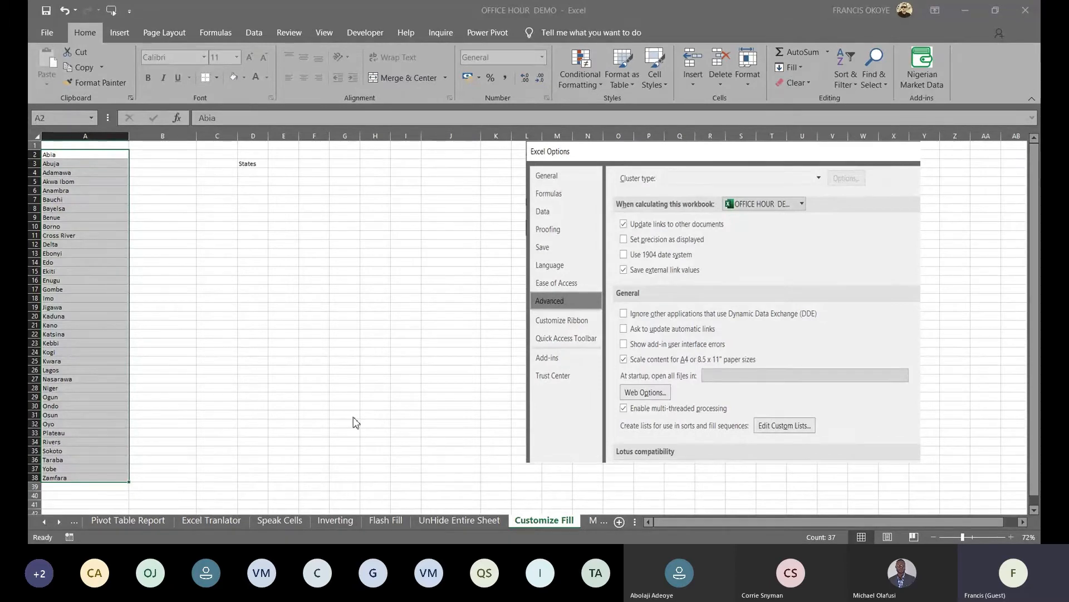
left_click(303, 196)
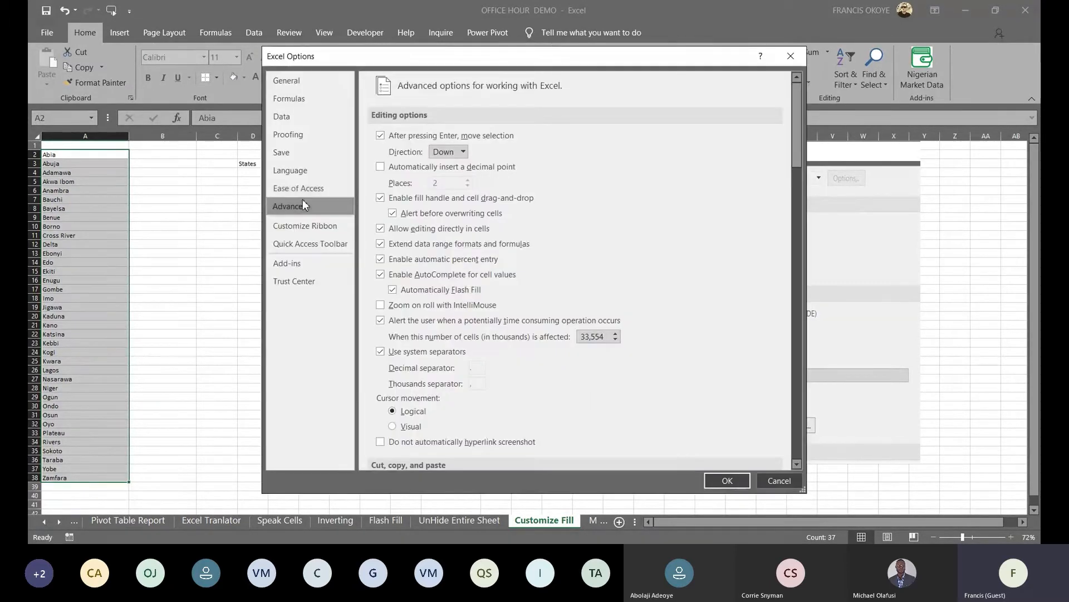
left_click(727, 482)
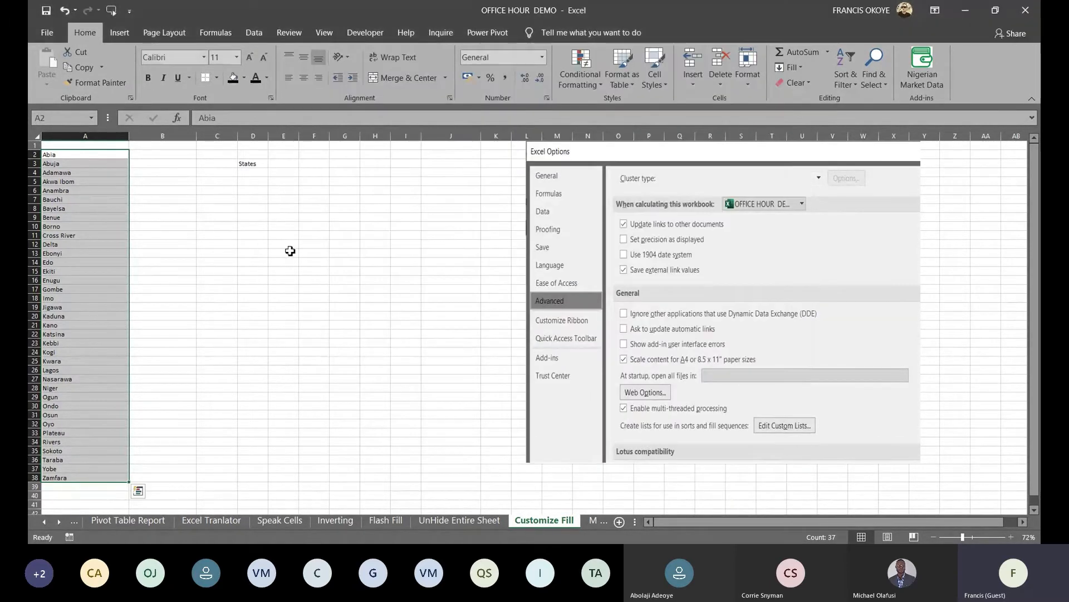
Enter Abia in D4, fill the states down to D41, and go to the Mixed Referencing sheet
left_click(252, 172)
type("Abiua")
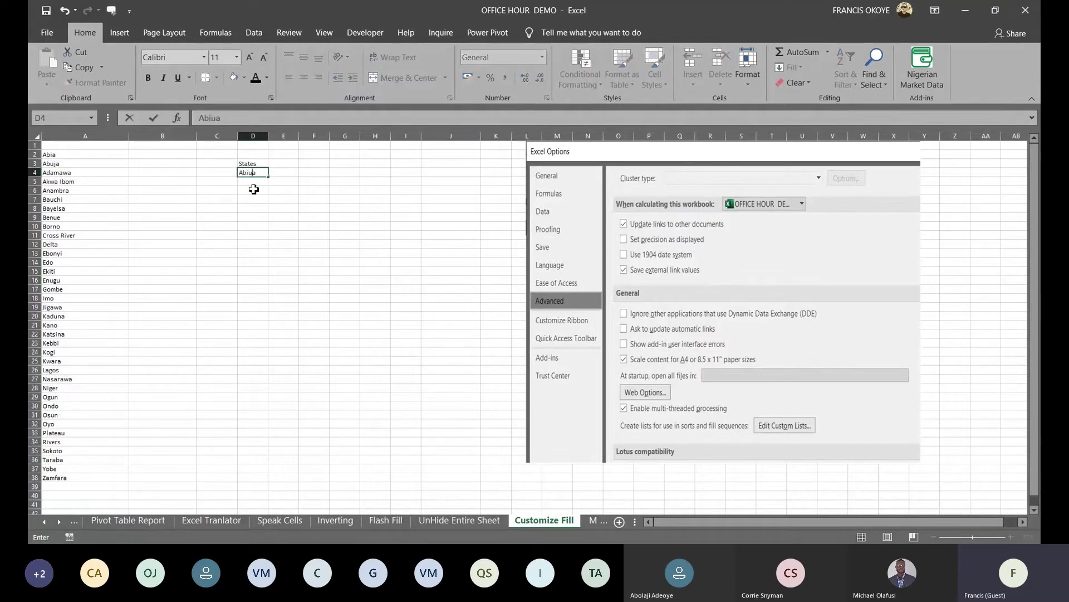
type("ia")
key("Return")
left_click(259, 173)
left_click_drag(269, 178, 259, 506)
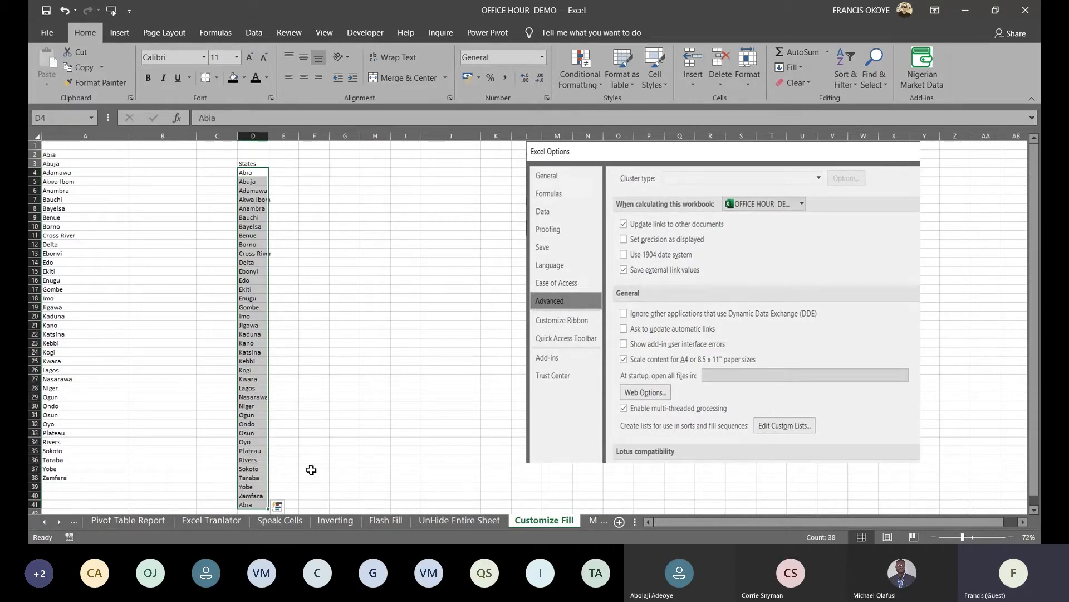
left_click(593, 520)
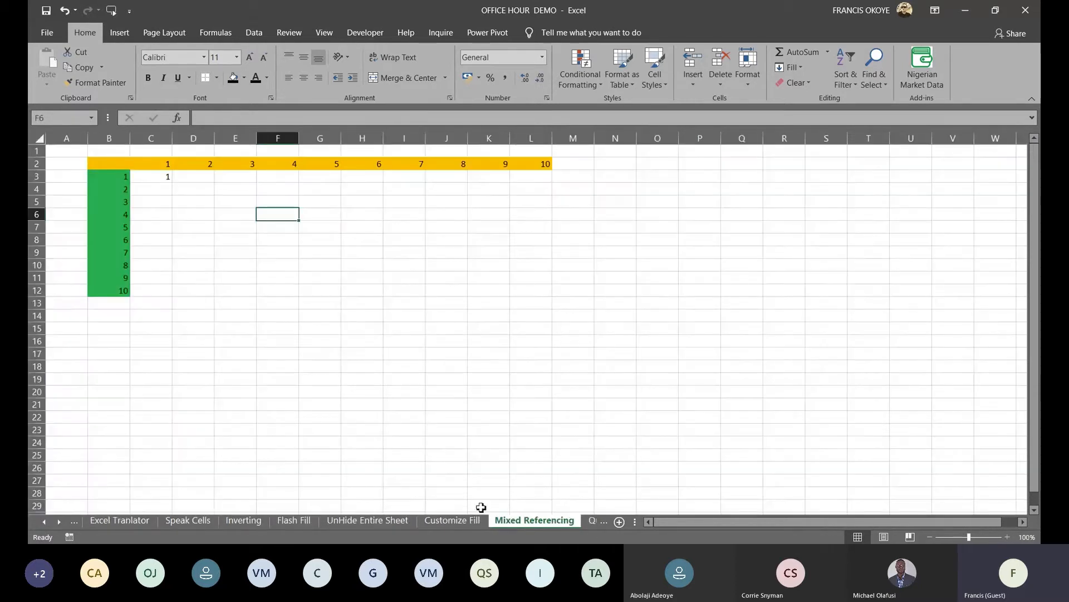
Clear C3, then enter the relative product formula =B3*C2 there
left_click(160, 176)
key("Delete")
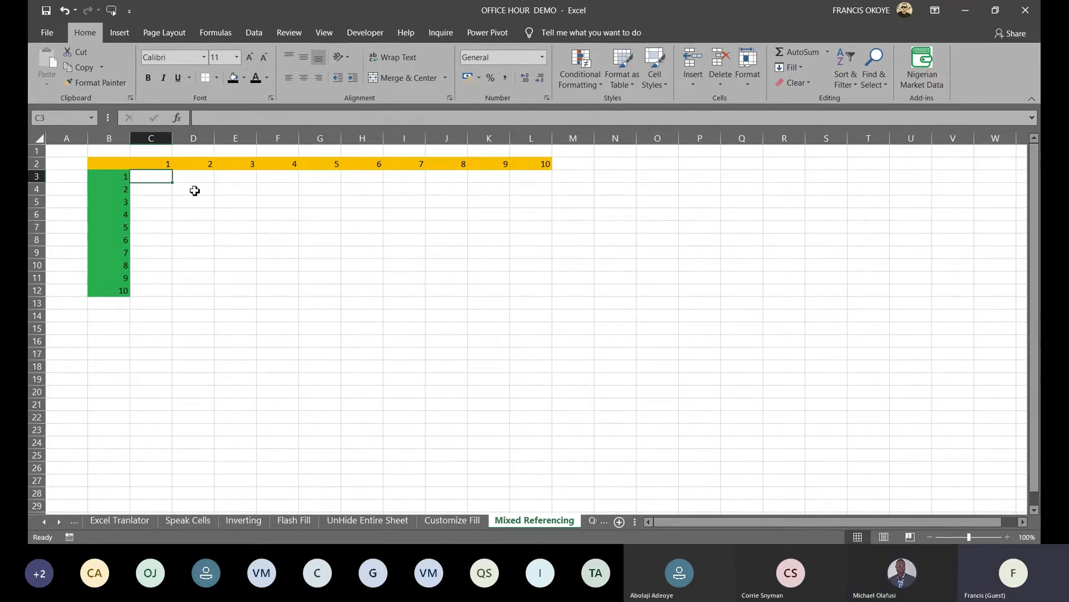
left_click(184, 178)
left_click(166, 179)
type("=")
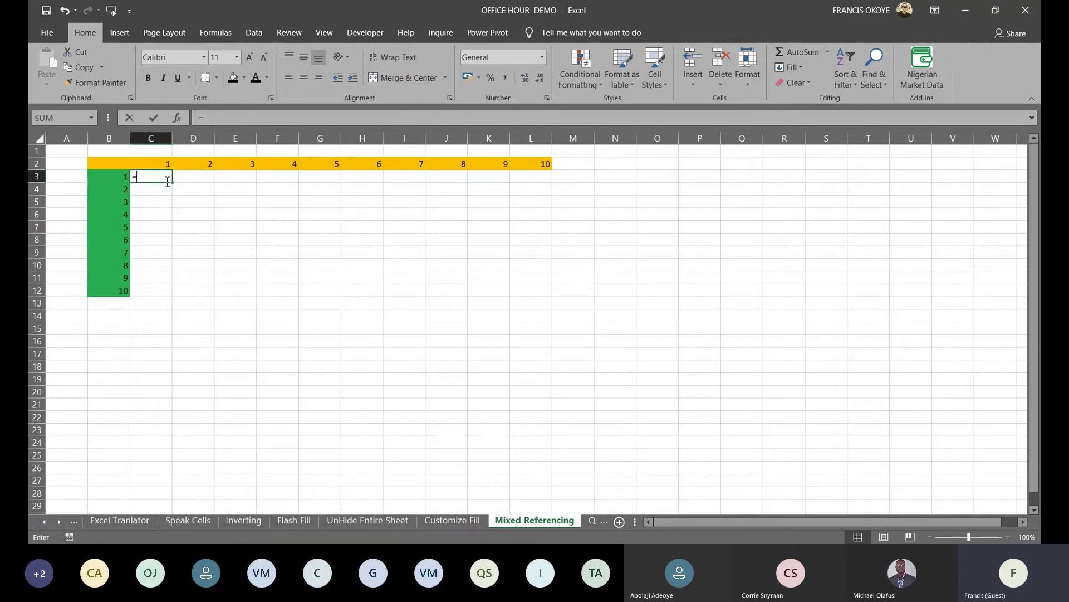
left_click(108, 181)
type("*")
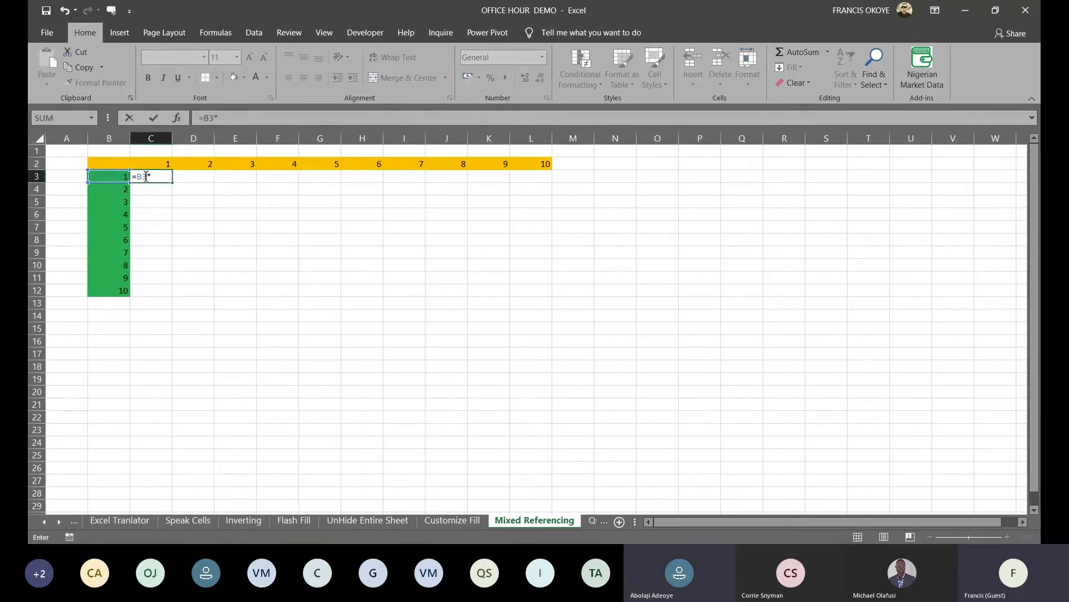
left_click(154, 166)
key("Return")
Fill =B3*C2 across to I3, then delete the results to leave the grid empty
key("Up")
left_click_drag(173, 183, 435, 208)
key("Delete")
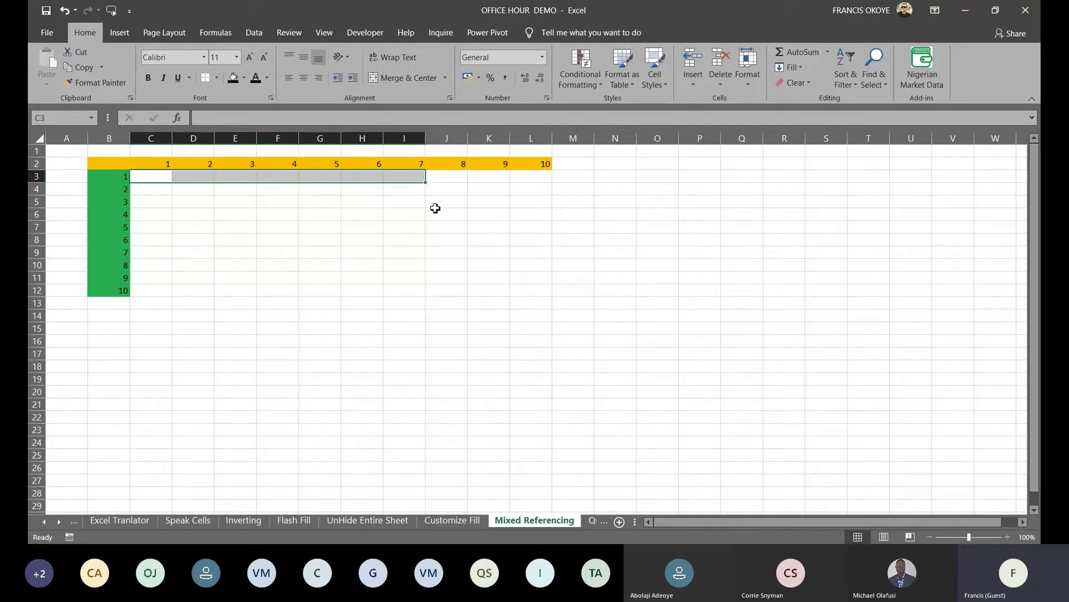
key("Left")
key("Right")
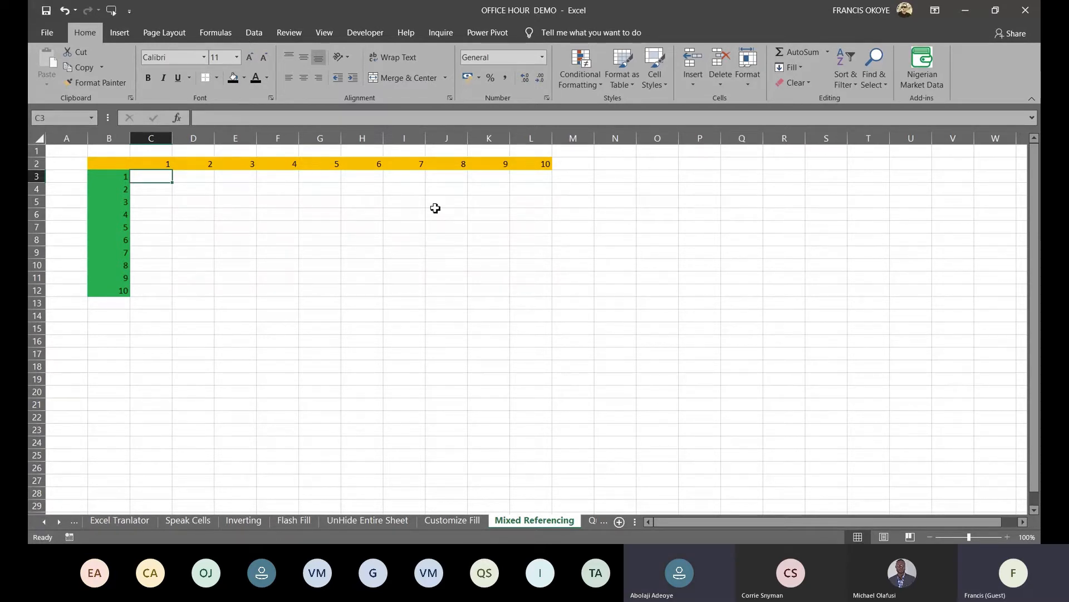
type("=")
left_click(104, 177)
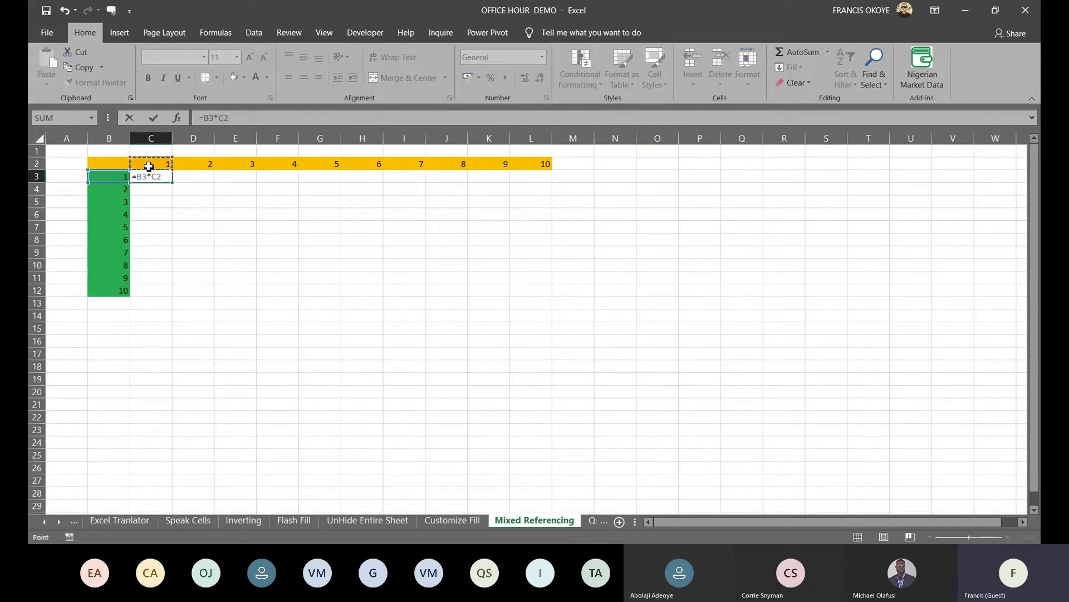
key("Return")
left_click(167, 178)
left_click_drag(172, 182, 543, 208)
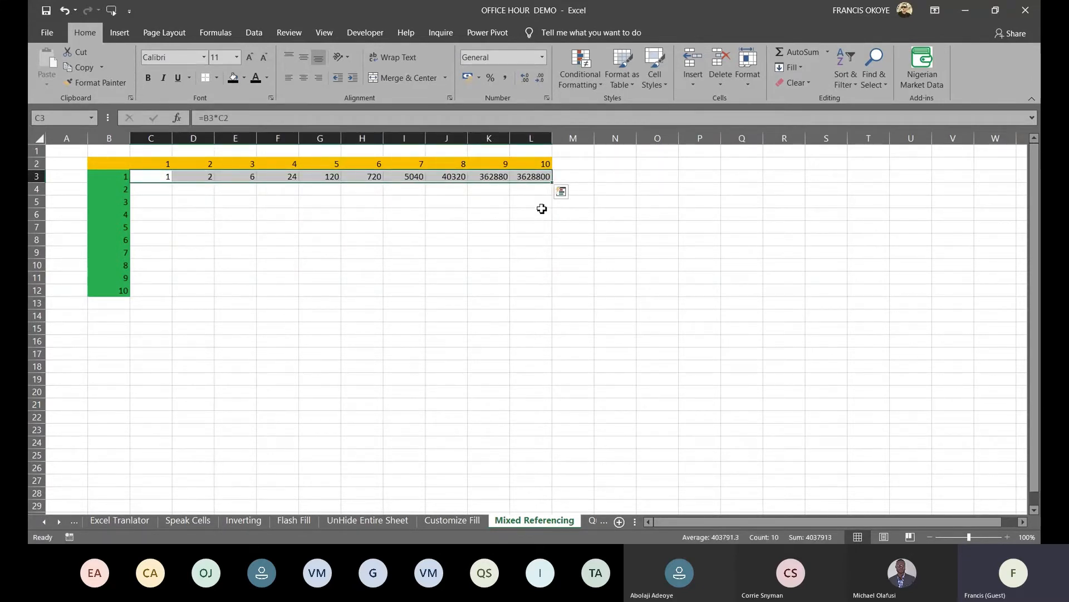
double_click(222, 171)
left_click(295, 175)
double_click(288, 181)
left_click(329, 180)
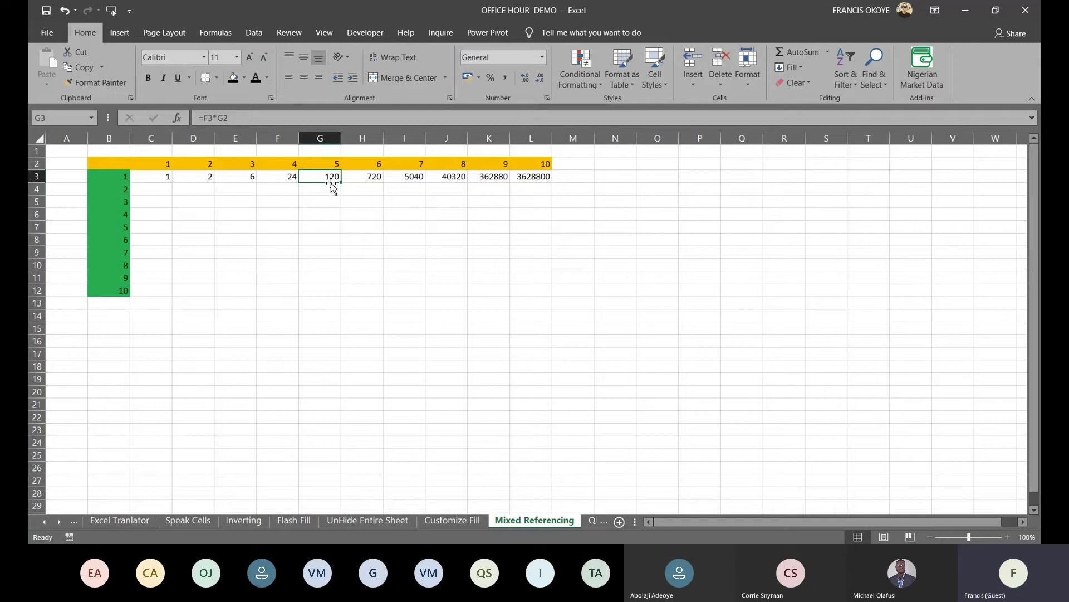
double_click(144, 177)
double_click(143, 177)
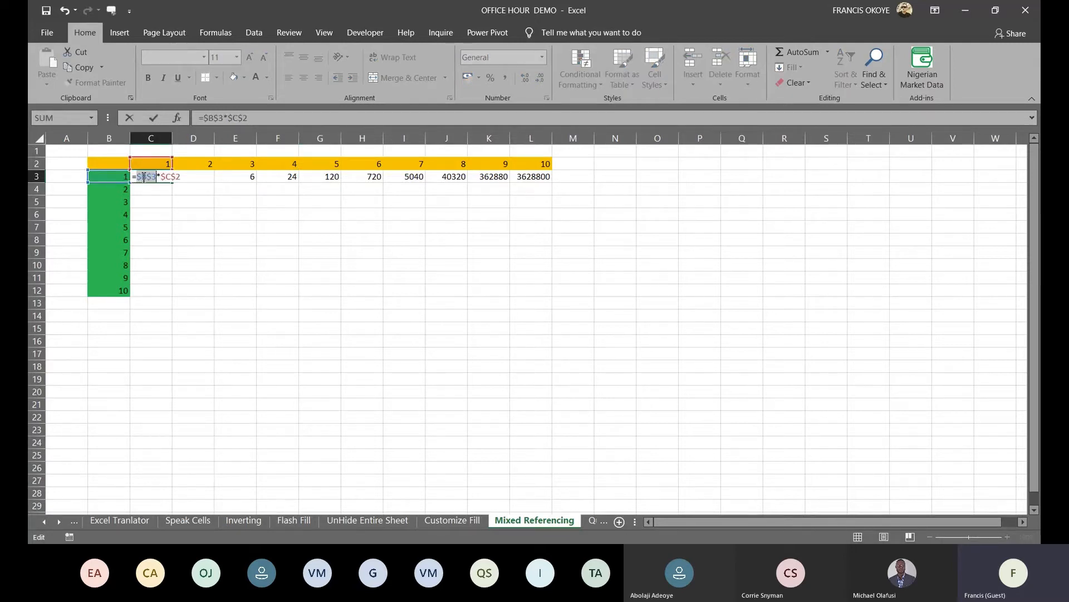
key("Return")
left_click(143, 177)
key("shift+Right")
key("shift+Right")
key("shift+Right")
key("shift+Right")
key("shift+Right")
key("shift+Right")
key("shift+Right")
key("shift+Right")
key("shift+Right")
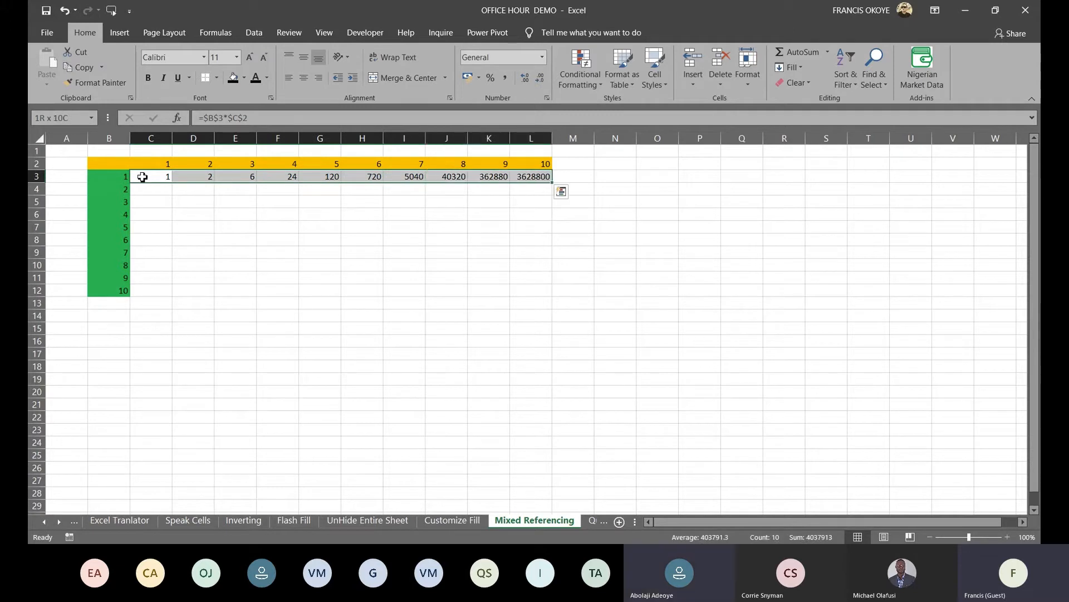
key("ctrl+r")
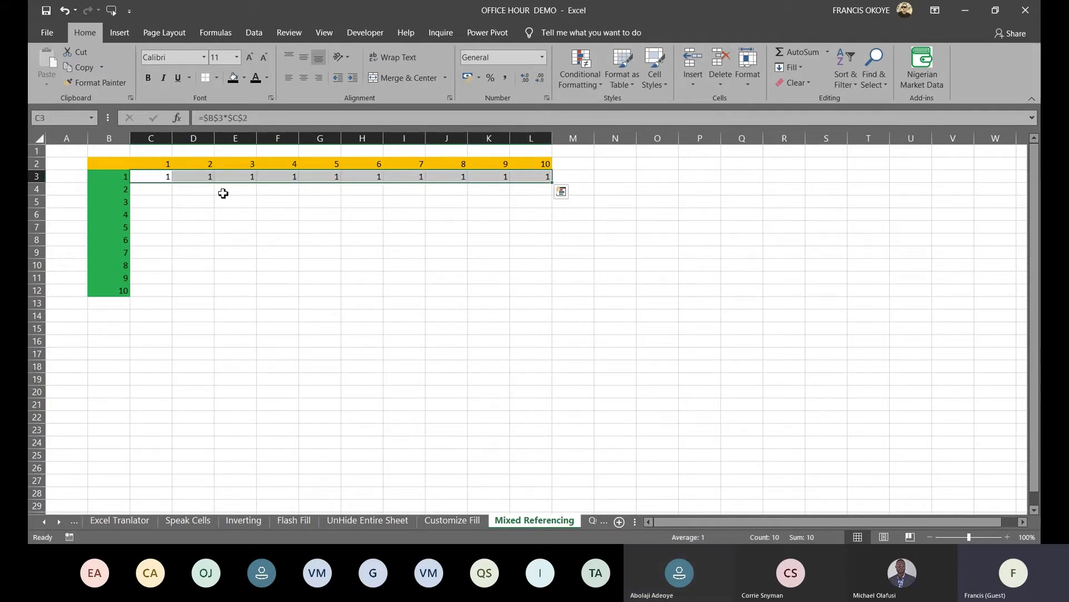
key("Delete")
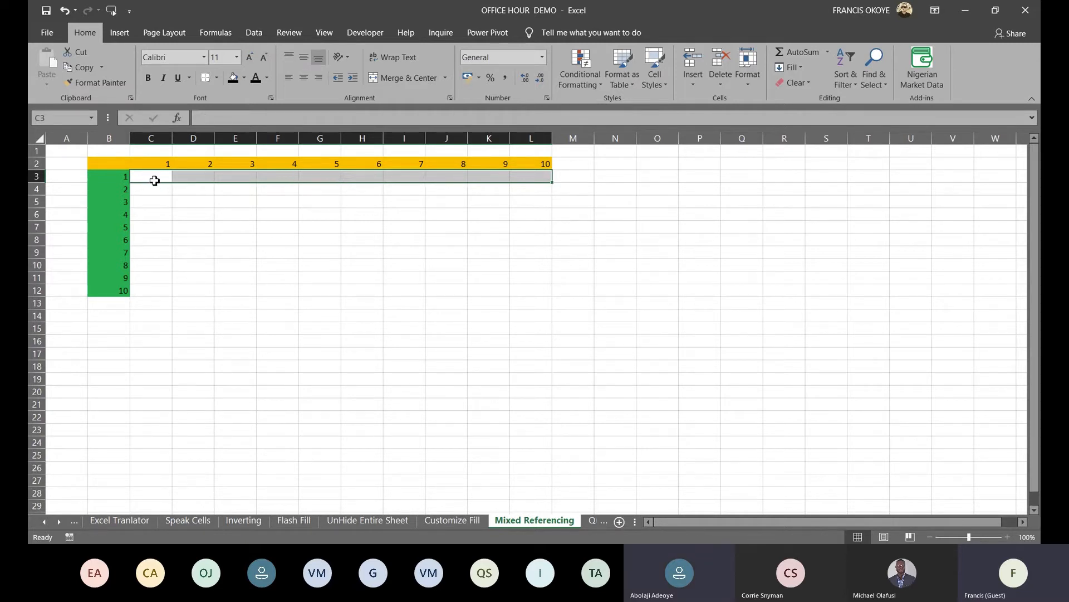
Enter the mixed-reference formula =$B3*C$2 in C3, using F4 to lock the references
left_click(154, 181)
type("=")
left_click(121, 180)
type("*")
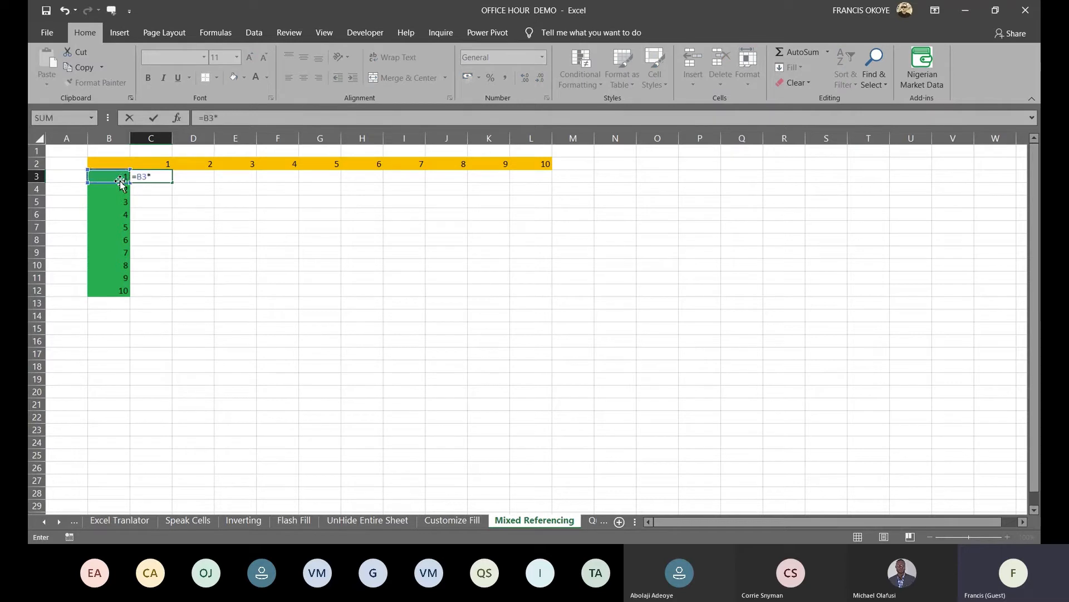
left_click(162, 163)
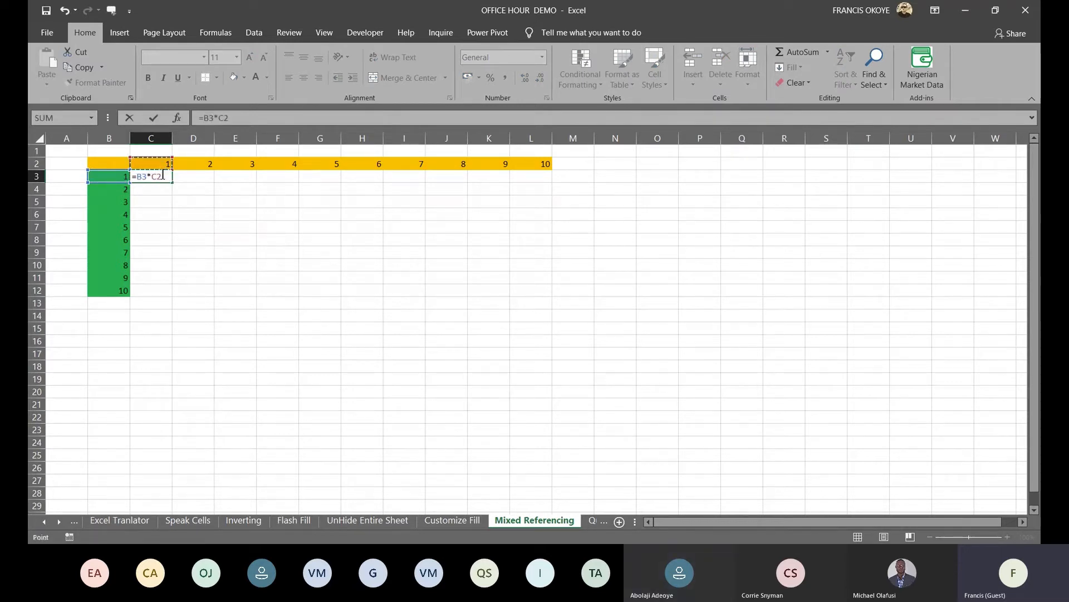
left_click(166, 177)
key("F4")
key("F4")
left_click(144, 180)
key("F4")
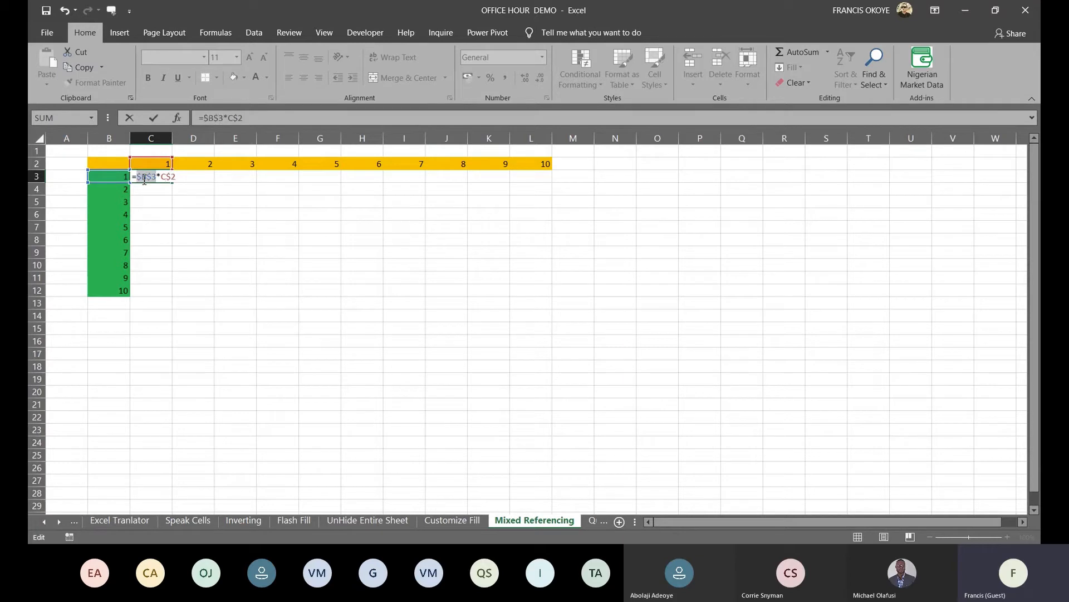
key("F4")
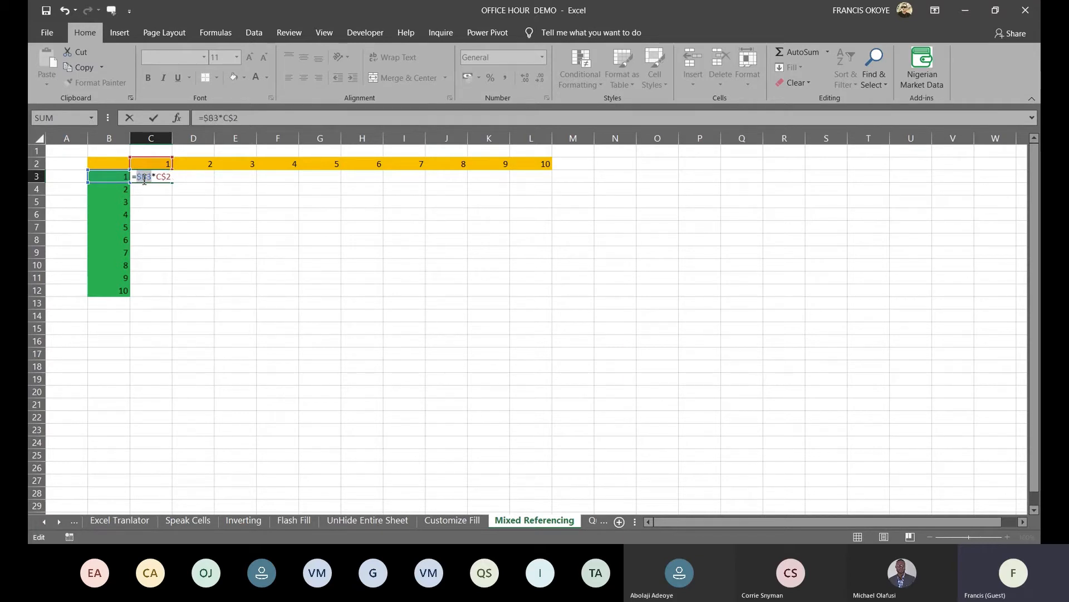
key("ctrl+Return")
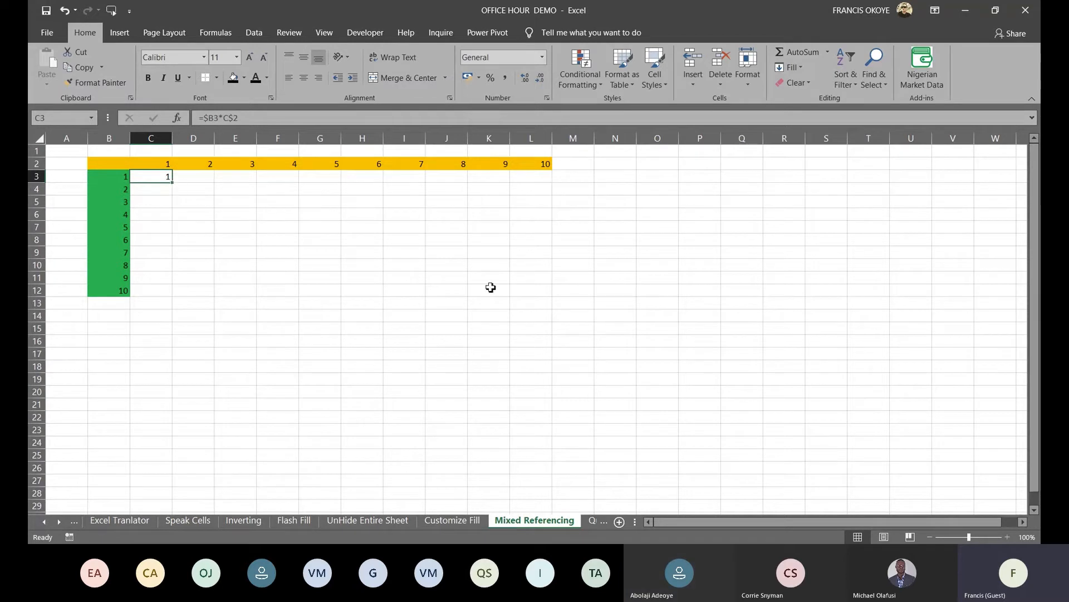
Fill the formula through C3:L12 and move to the Quick Analysis sheet
key("shift+Right")
key("shift+Right")
key("shift+Right")
key("shift+Right")
key("shift+Right")
key("shift+Right")
key("shift+Right")
key("shift+Right")
key("shift+Right")
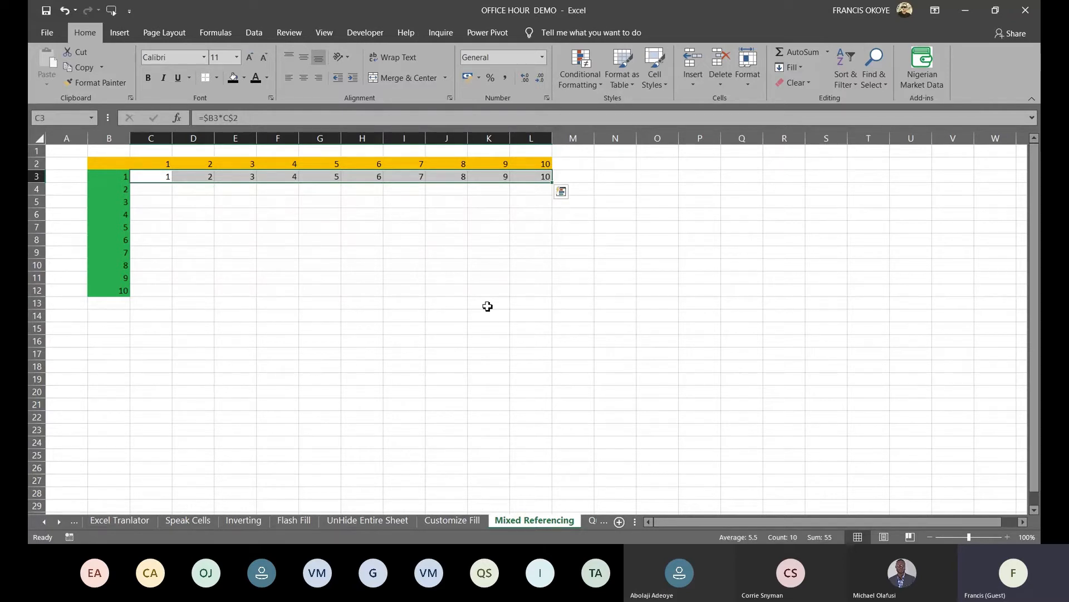
key("shift+Down")
key("shift+Down")
key("shift+Down")
key("shift+Down")
key("shift+Down")
key("shift+Down")
key("shift+Down")
key("shift+Down")
key("shift+Down")
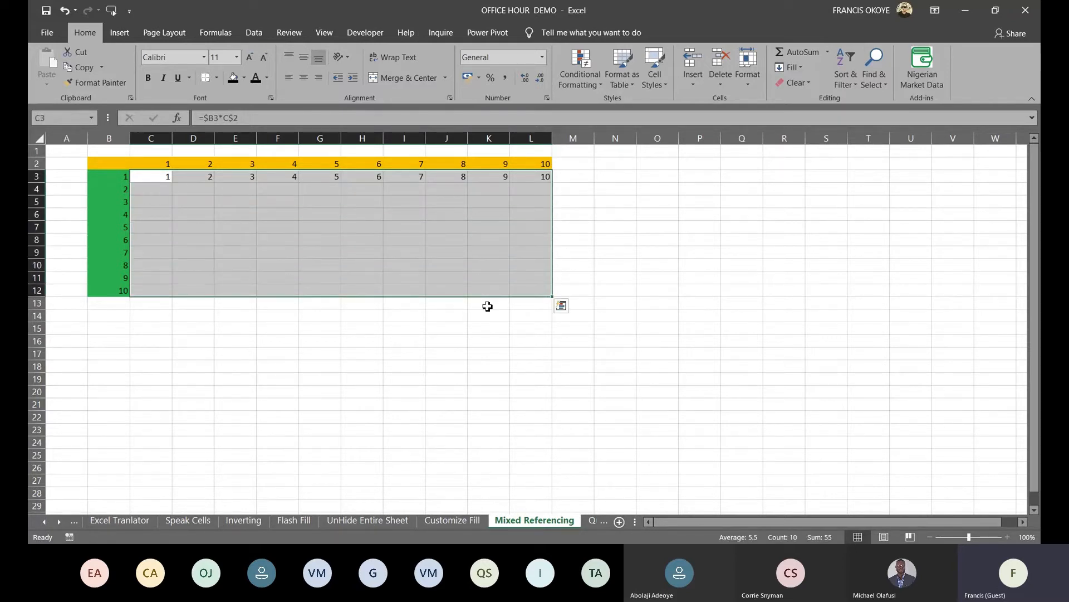
key("ctrl+d")
left_click(773, 383)
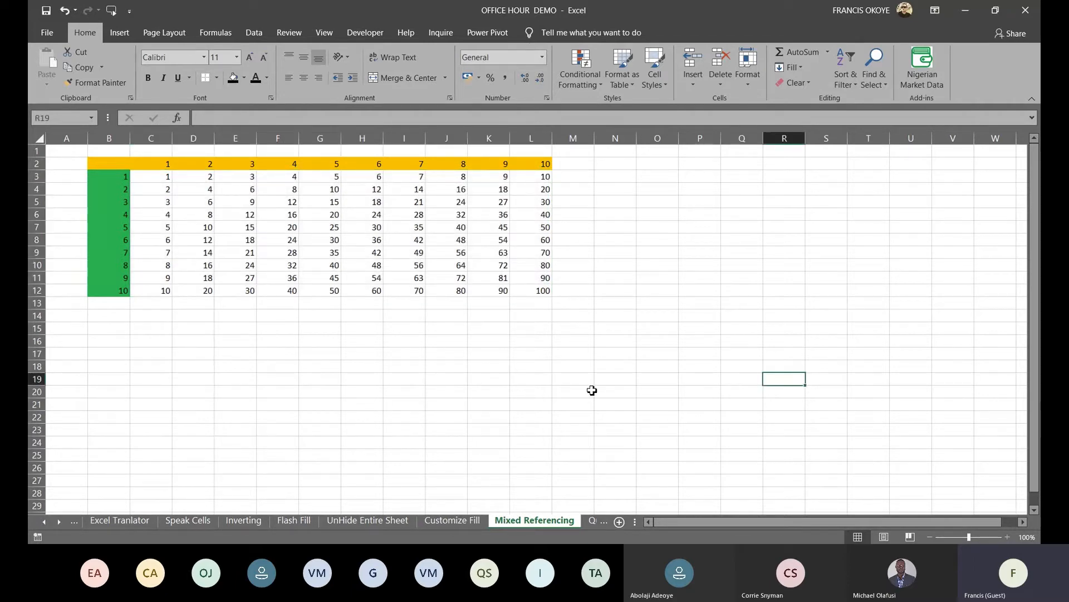
left_click(590, 522)
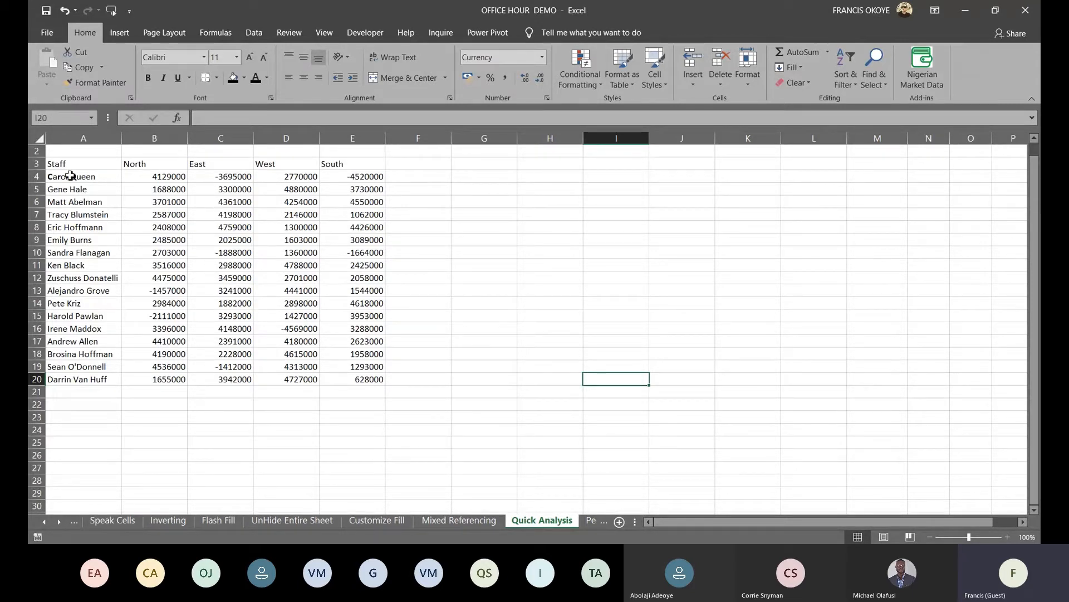
Replace the data bars on the regional sales figures with a green-to-red colour scale
left_click(84, 165)
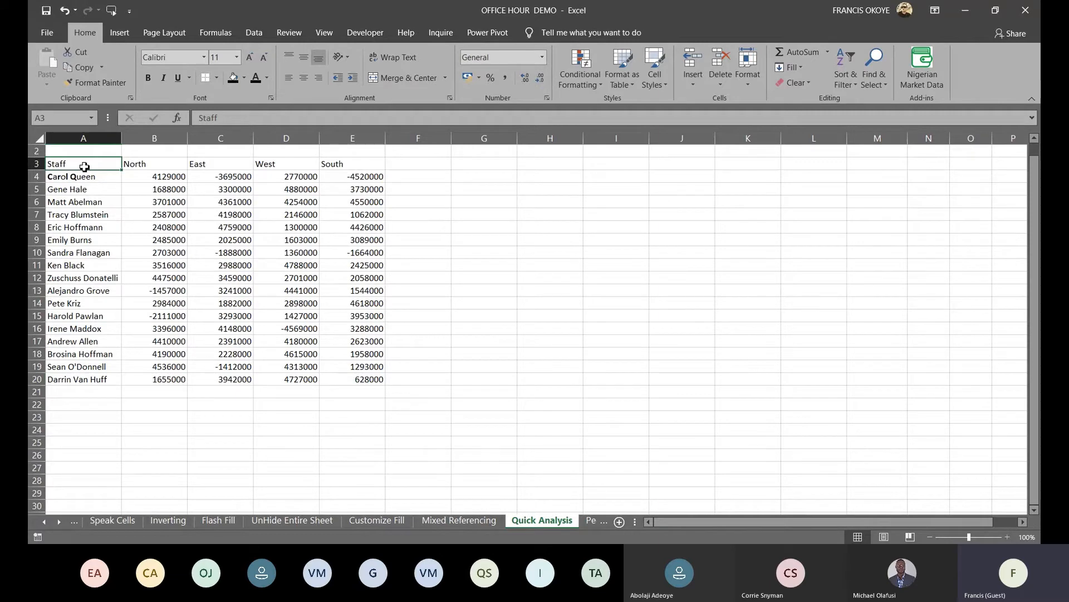
key("ctrl+q")
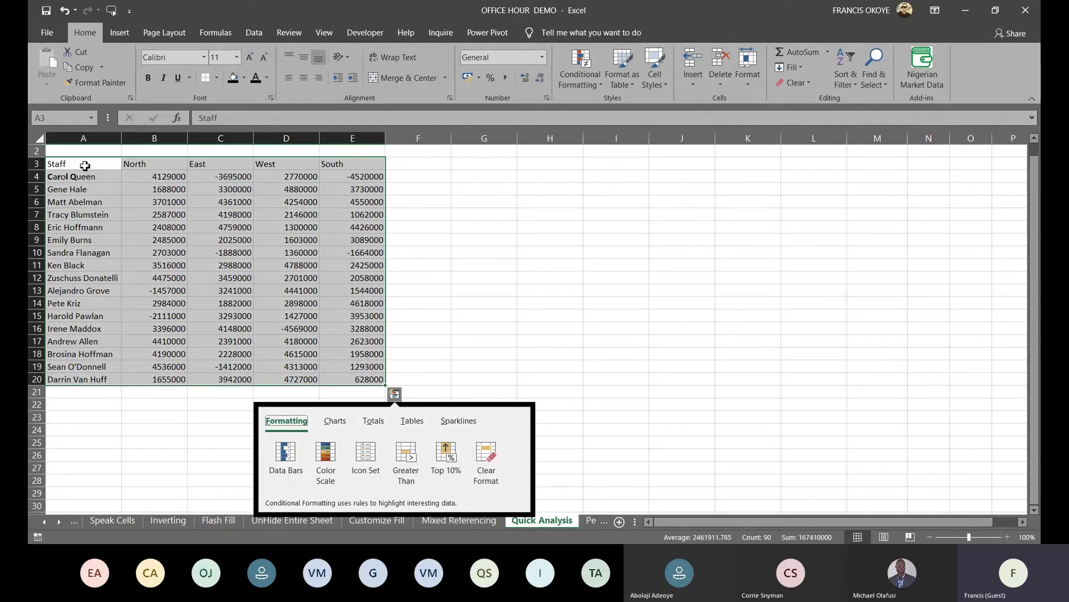
left_click(286, 454)
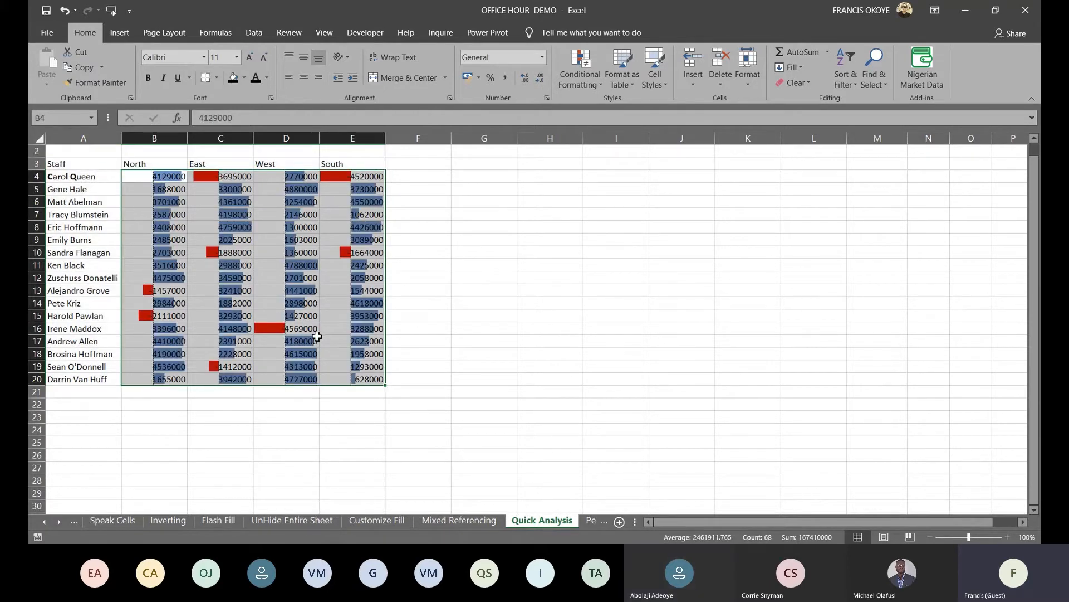
key("ctrl+z")
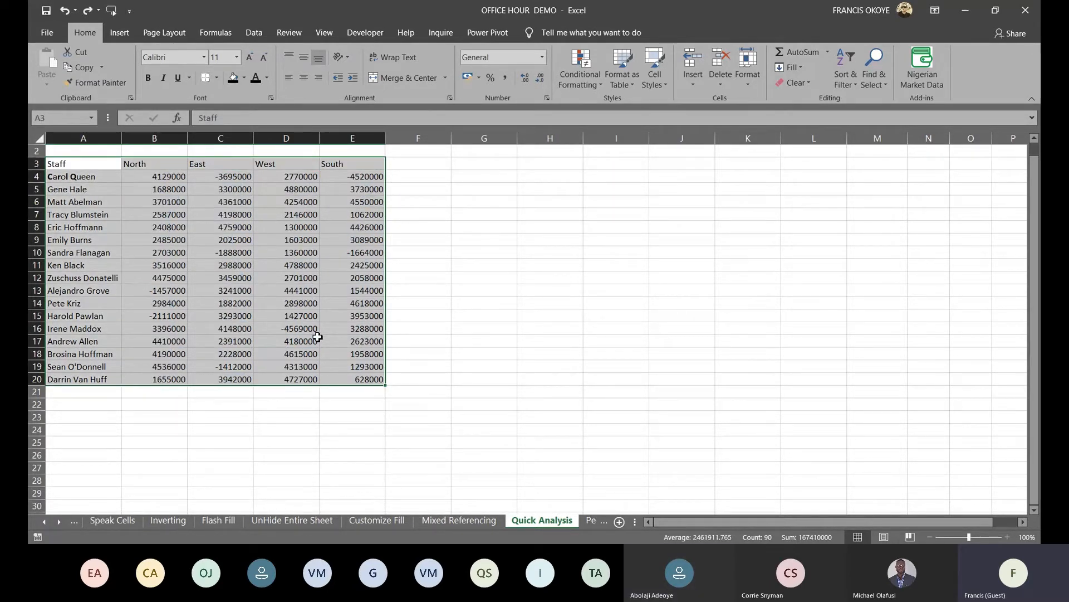
key("ctrl+q")
left_click(328, 457)
left_click(269, 266)
Reselect the whole staff sales range and bring up the Quick Analysis table options
left_click(101, 173)
left_click(91, 167)
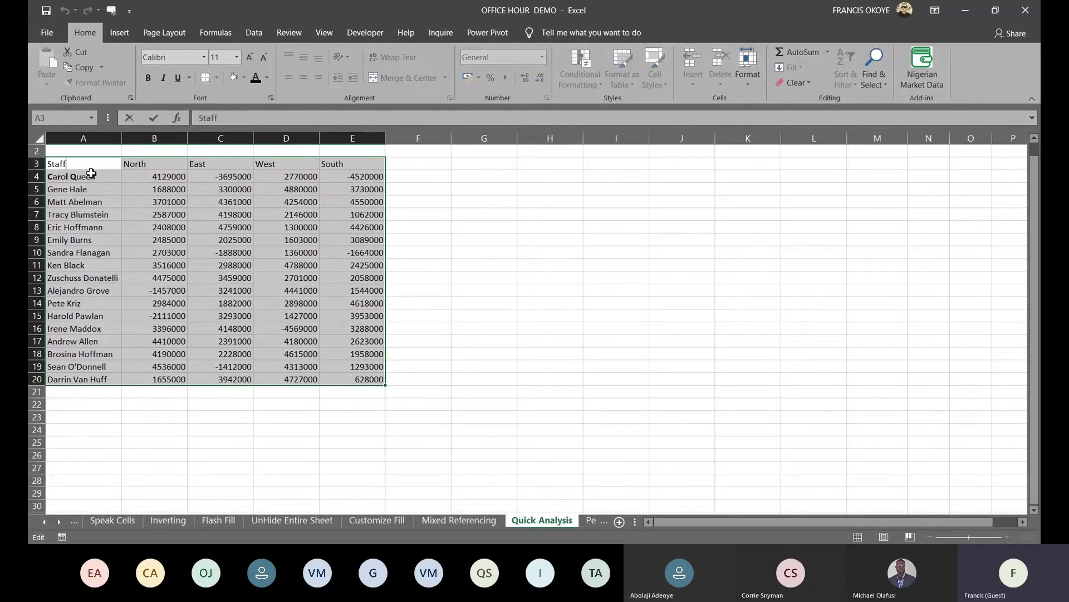
key("ctrl+a")
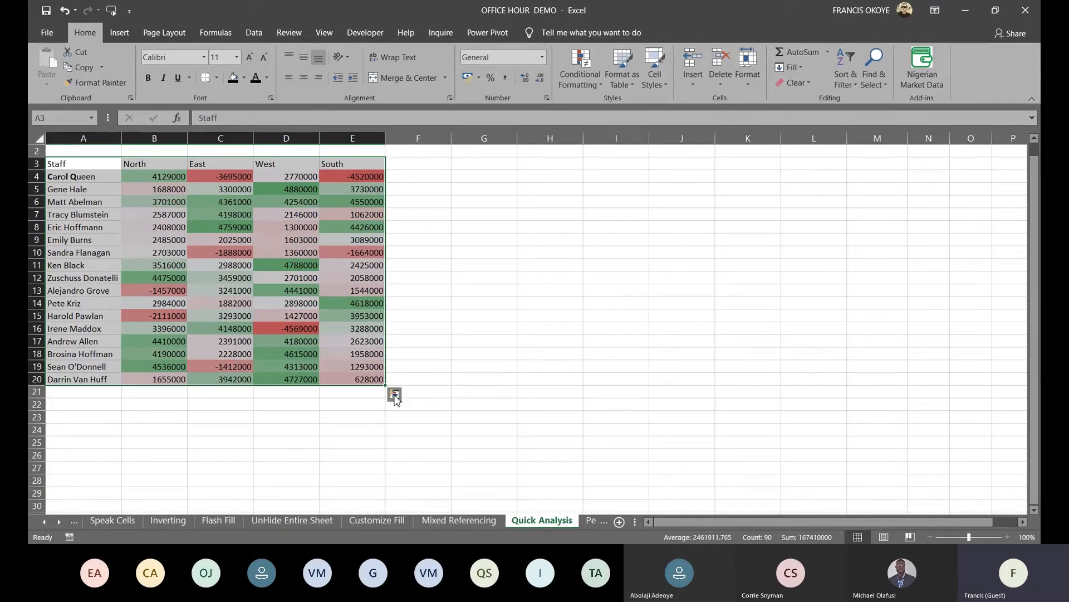
left_click(394, 395)
left_click(374, 421)
left_click(412, 421)
Convert the staff sales range into a table, then reselect the full table A3:E20
left_click(299, 457)
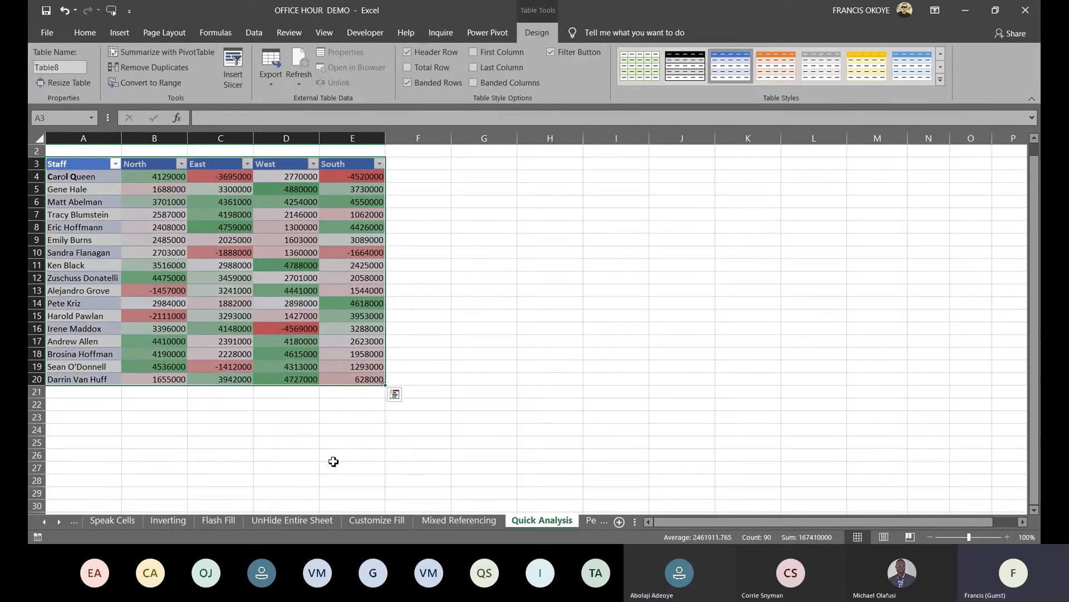
left_click(393, 395)
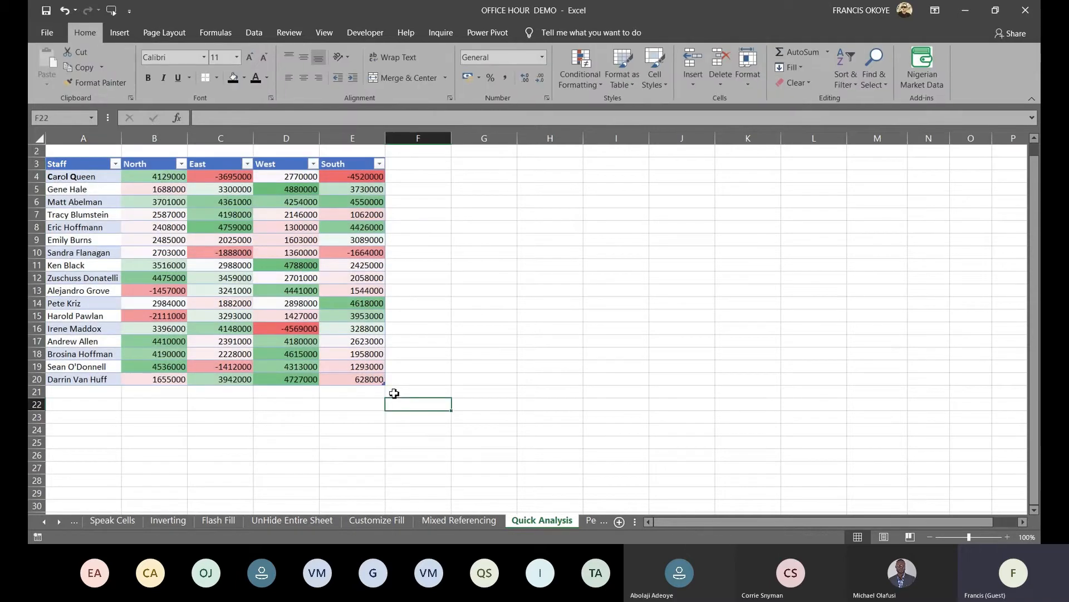
left_click(85, 170)
key("ctrl+shift+Down")
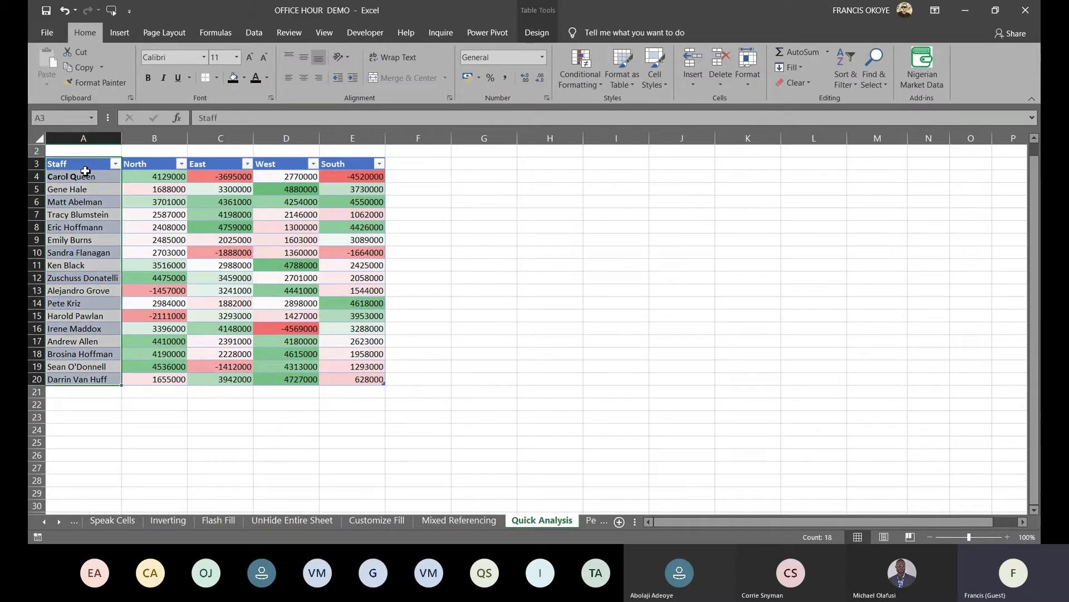
key("ctrl+shift+Right")
key("ctrl+shift+Down")
key("ctrl+Home")
key("Down")
key("Down")
key("shift+Right")
key("shift+Right")
key("shift+Right")
key("shift+Right")
key("ctrl+shift+Down")
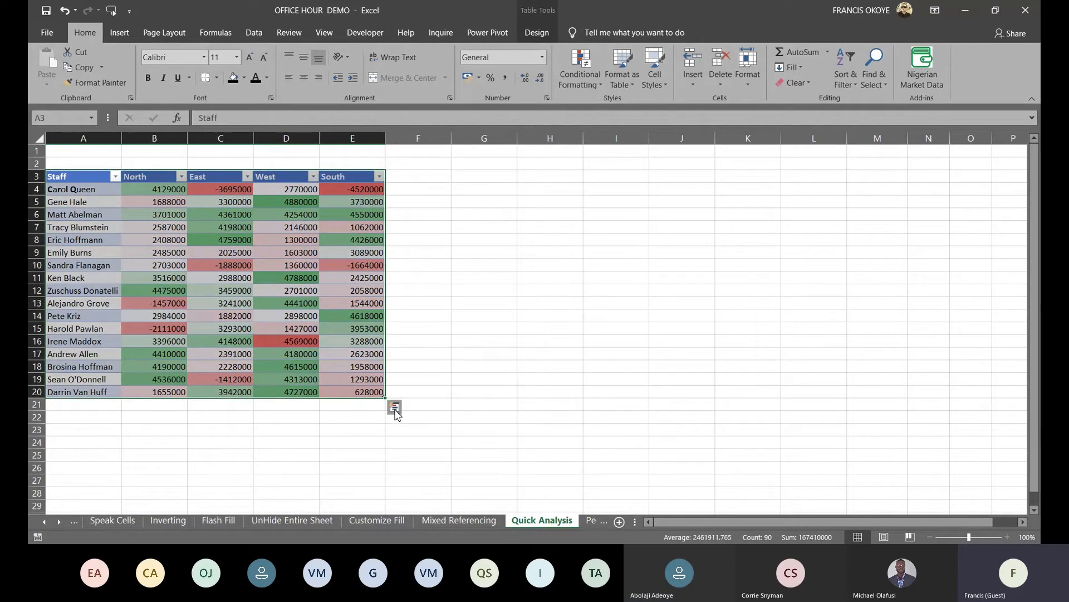
Add win/loss sparklines beside each row and choose a different sparkline style
left_click(395, 408)
left_click(456, 435)
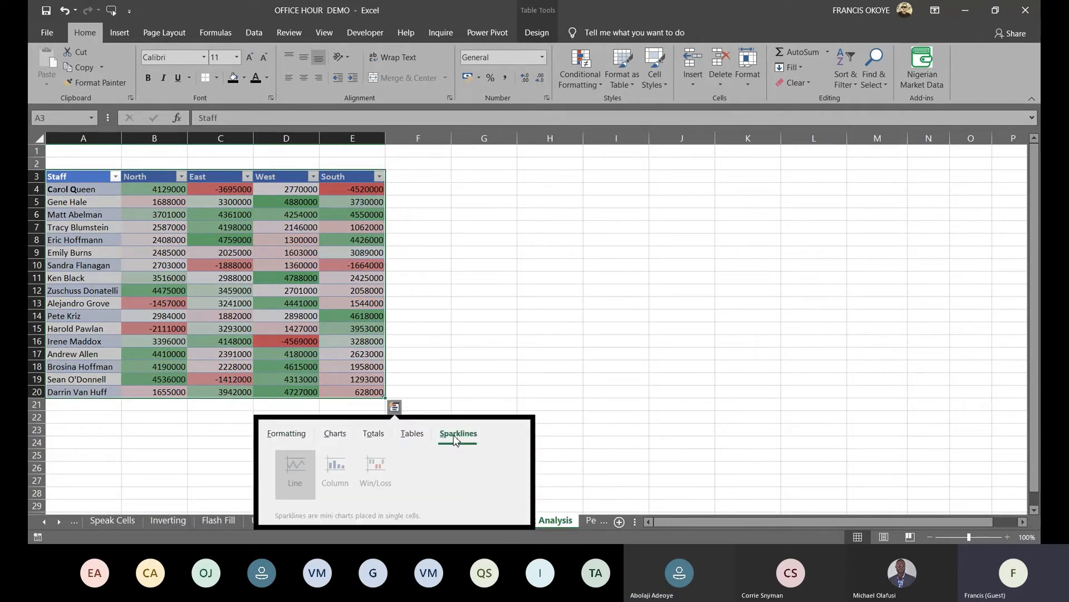
left_click(365, 470)
left_click(469, 67)
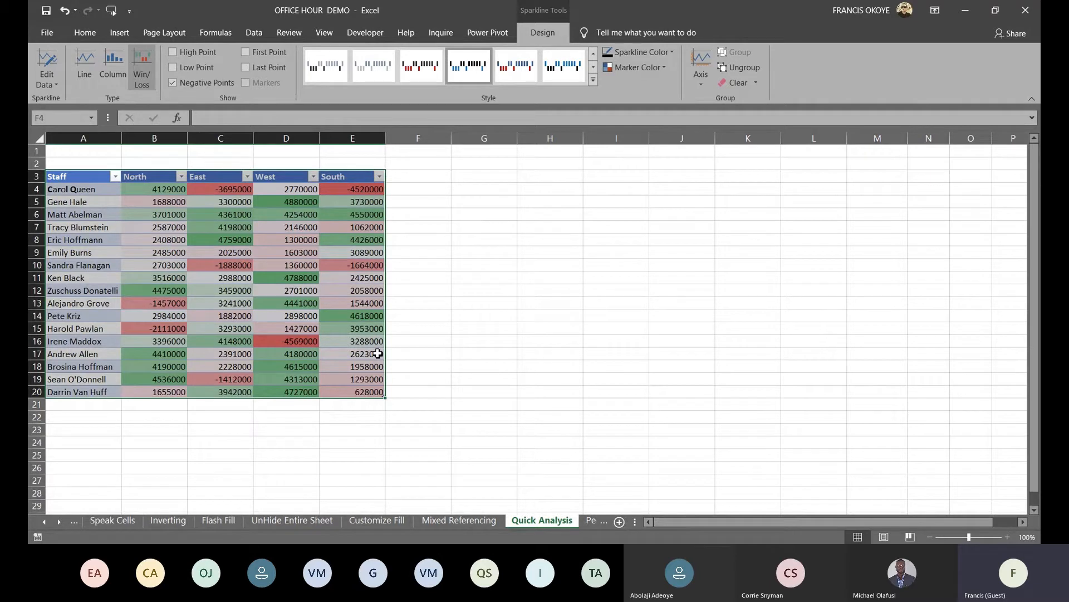
Inspect individual table cells E20, E5, D13, E4 and B5
left_click(365, 394)
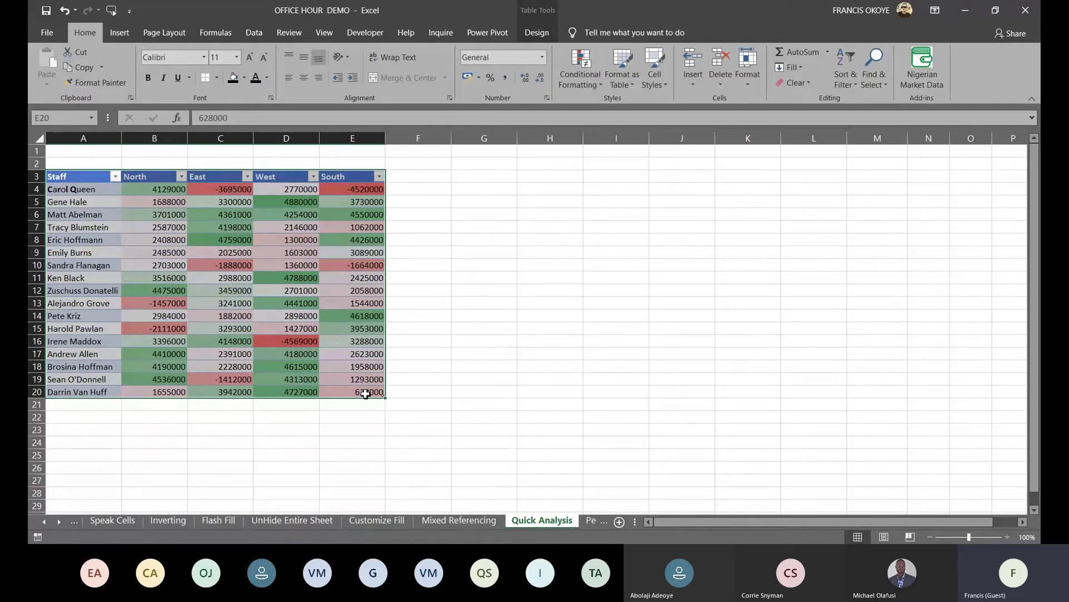
left_click(412, 286)
left_click(348, 203)
left_click(294, 303)
left_click(351, 194)
left_click(155, 203)
On the Mixed Referencing sheet, inspect the multiplication formulas in E5, F4 and I11
left_click(458, 524)
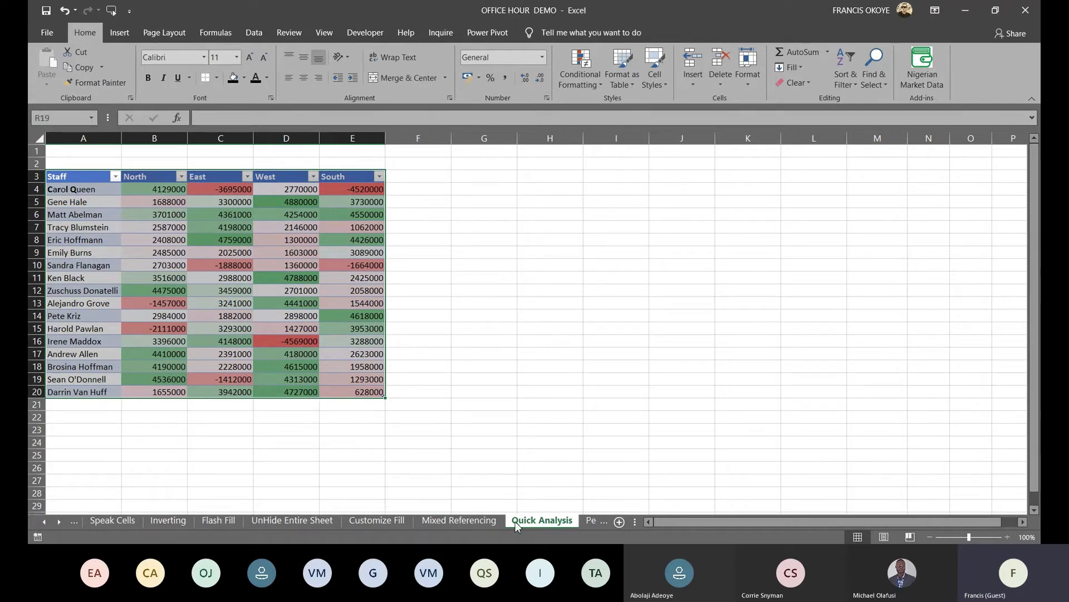
double_click(206, 210)
left_click(222, 199)
left_click(295, 189)
double_click(406, 278)
left_click(369, 316)
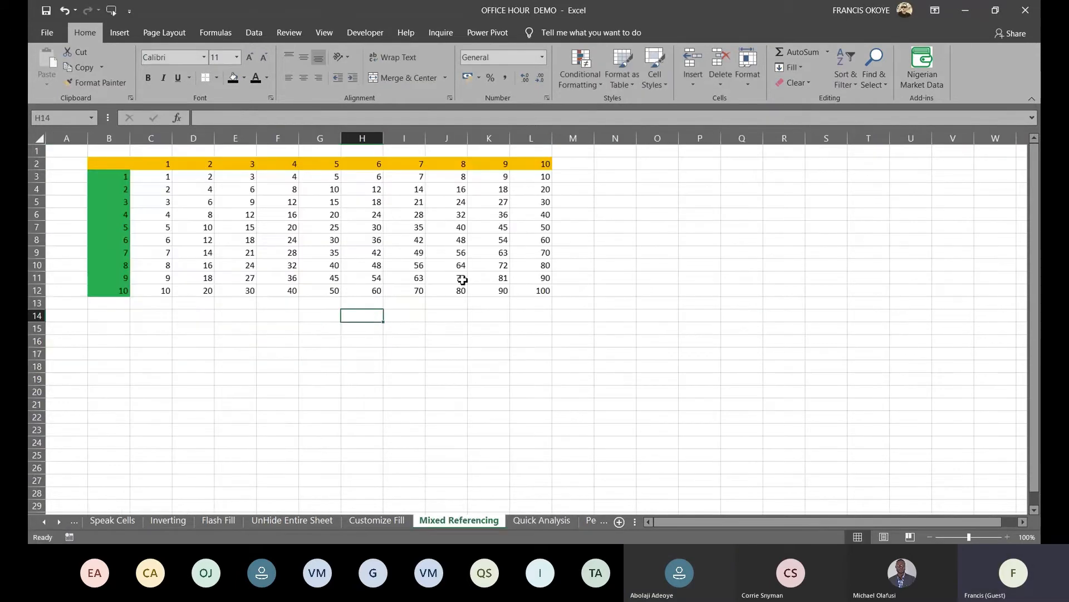
Format the figures in B4:E20 as Naira currency with Ctrl+Shift+4
left_click(545, 525)
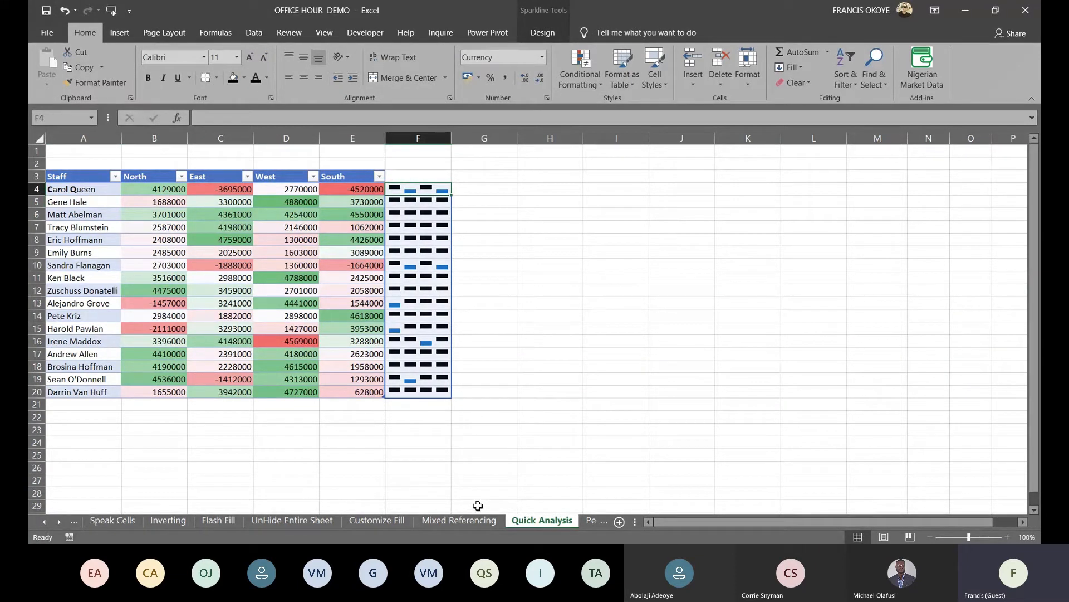
left_click(164, 191)
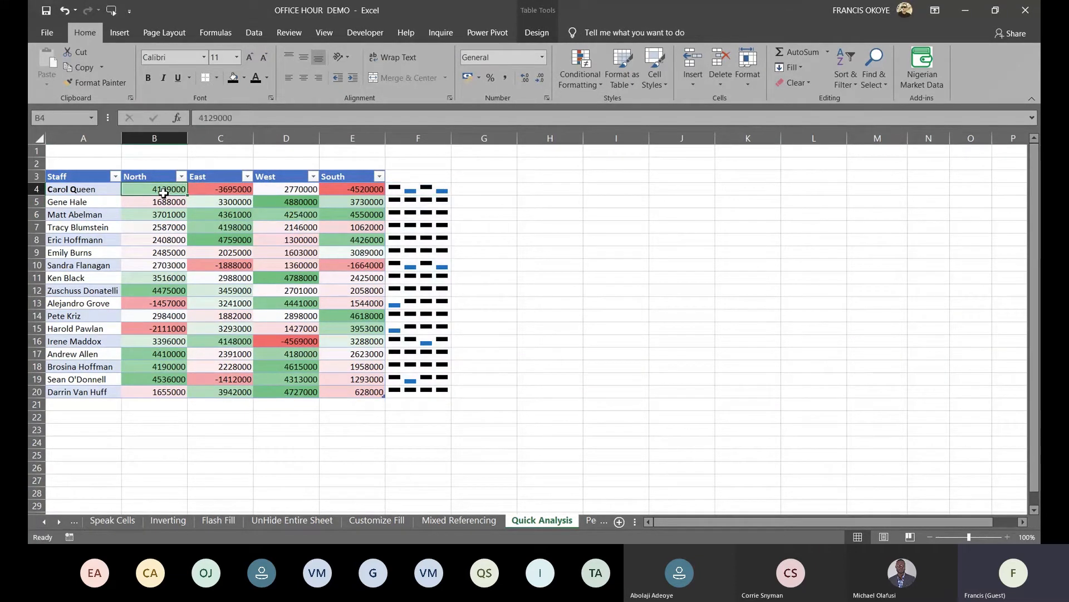
key("shift+Right")
key("shift+Right")
key("shift+Right")
key("shift+Down")
key("shift+Down")
key("shift+Down")
key("shift+Down")
key("shift+Down")
key("shift+Down")
key("shift+Down")
key("shift+Down")
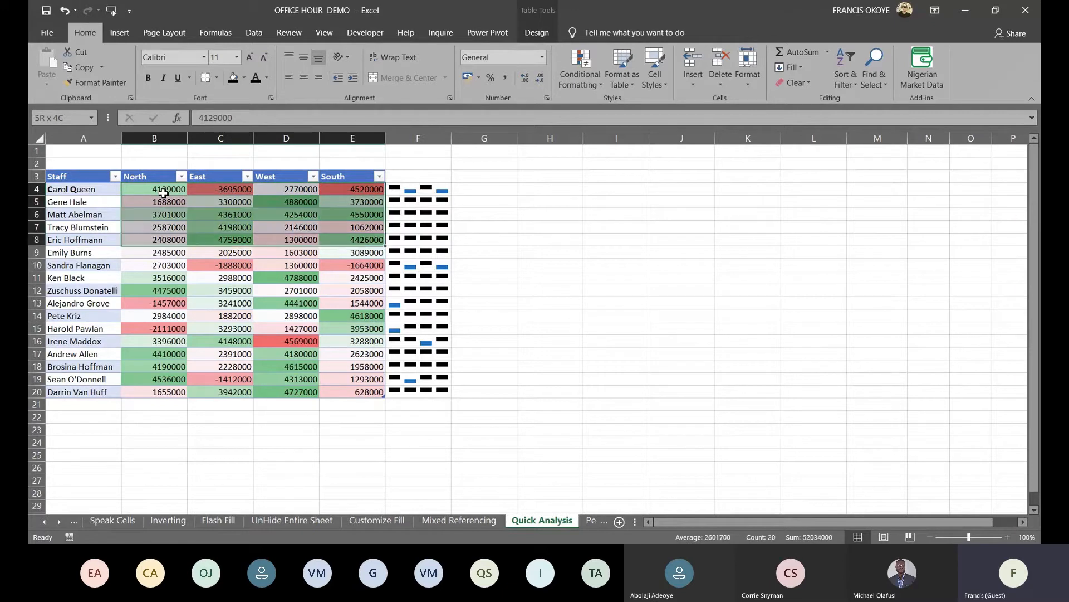
key("shift+Down")
key("shift+Down")
key("shift+Down")
key("shift+Down")
key("shift+Down")
key("shift+Down")
key("shift+Down")
key("shift+Down")
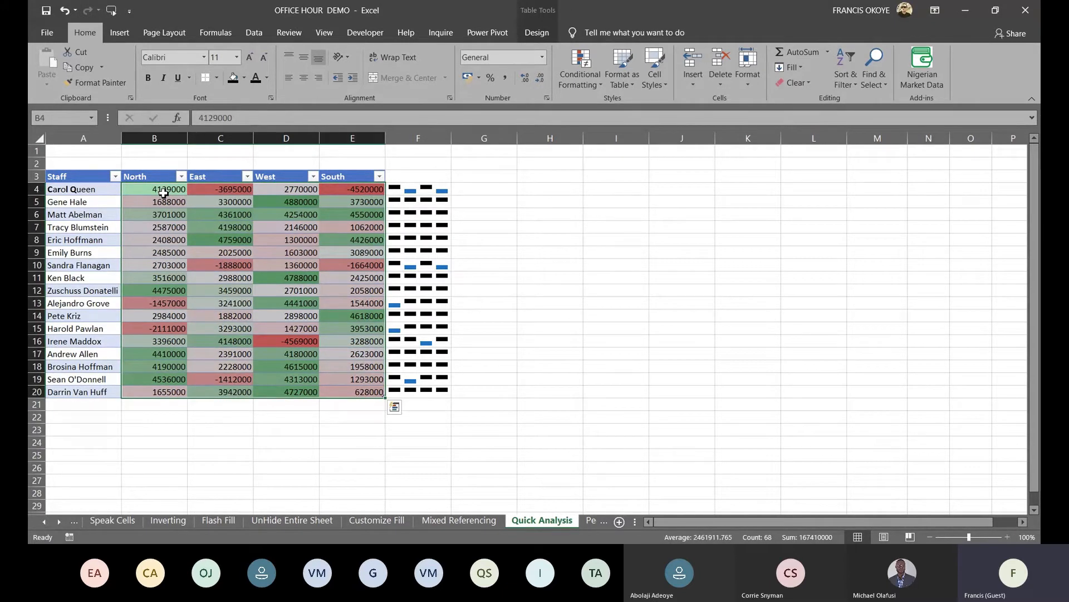
key("ctrl+shift+4")
left_click(550, 252)
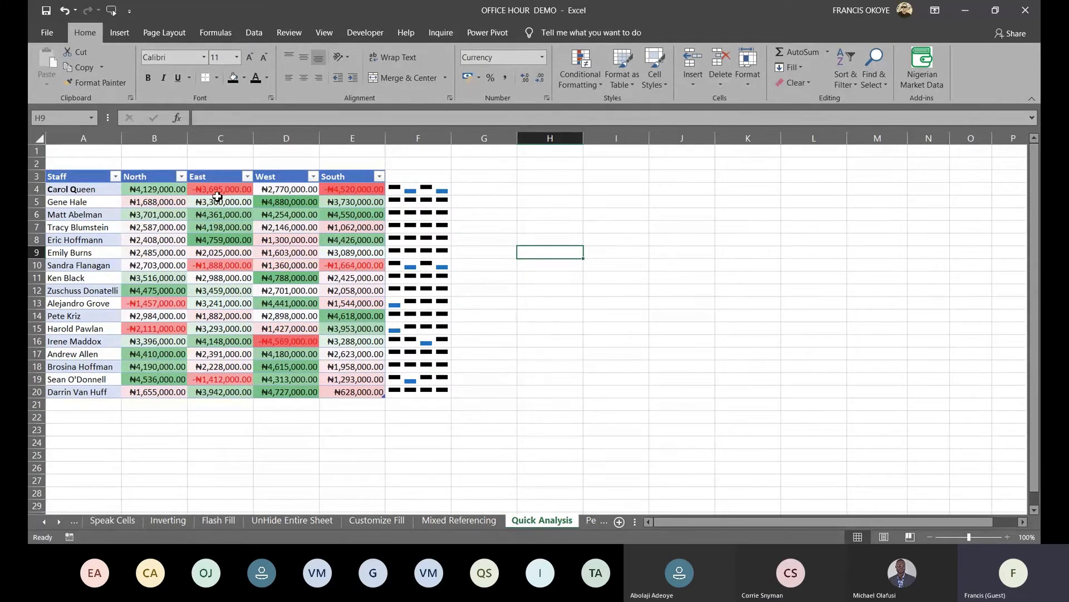
Insert a Quick Analysis scatter chart of A4:E20, delete it, and go to People Chart
left_click(81, 185)
key("ctrl+a")
key("ctrl+q")
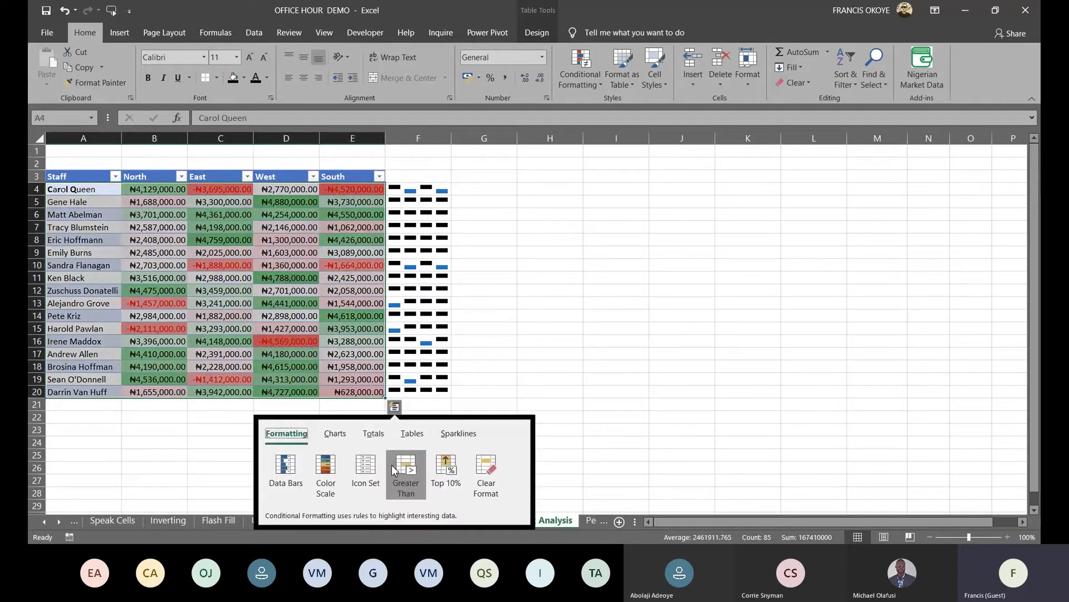
left_click(346, 440)
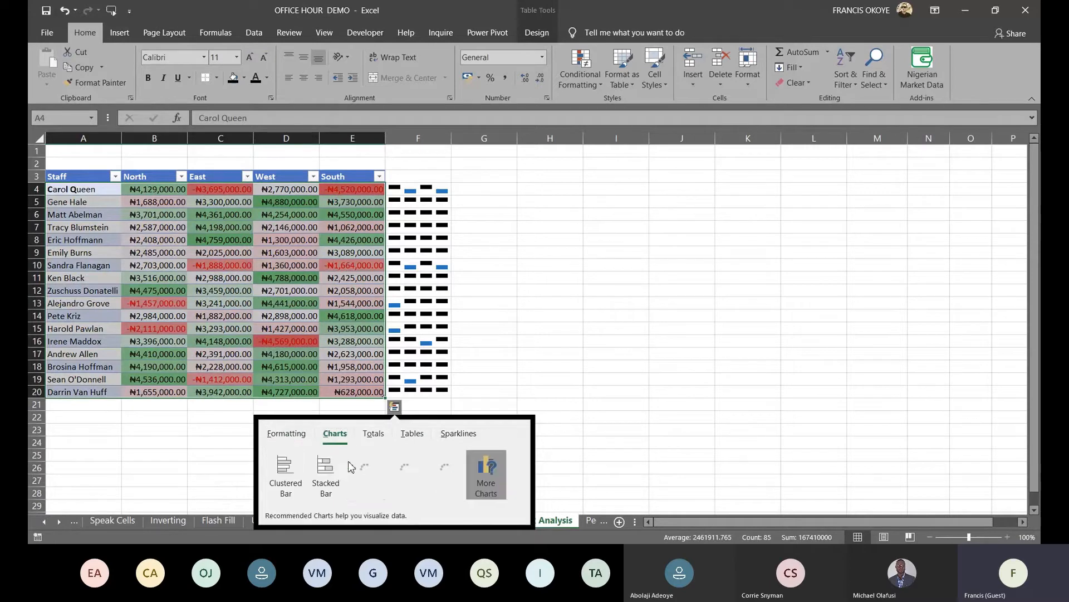
key("Escape")
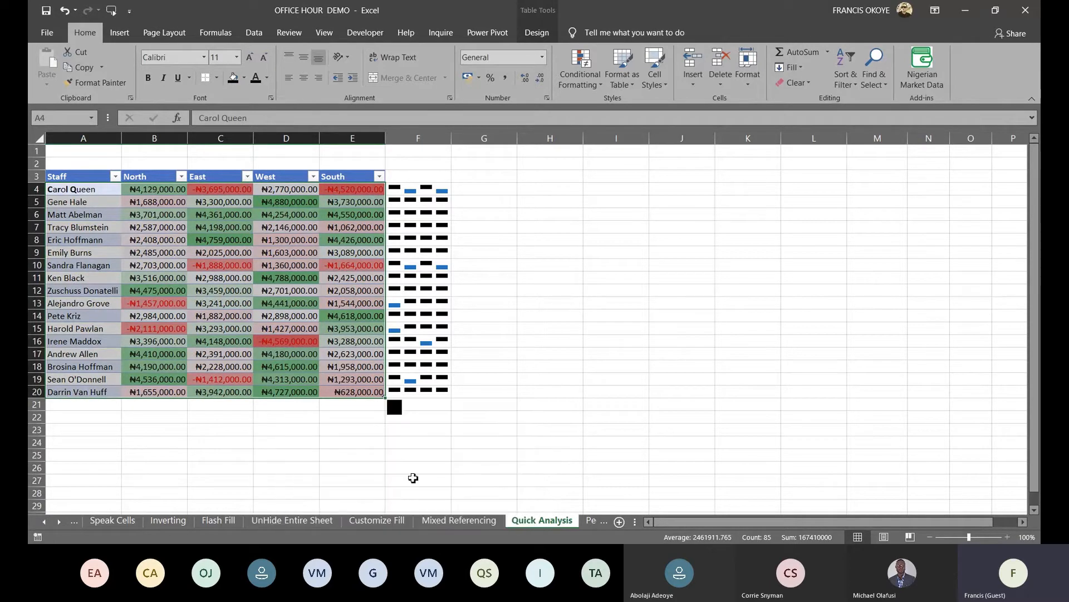
left_click_drag(694, 330, 762, 330)
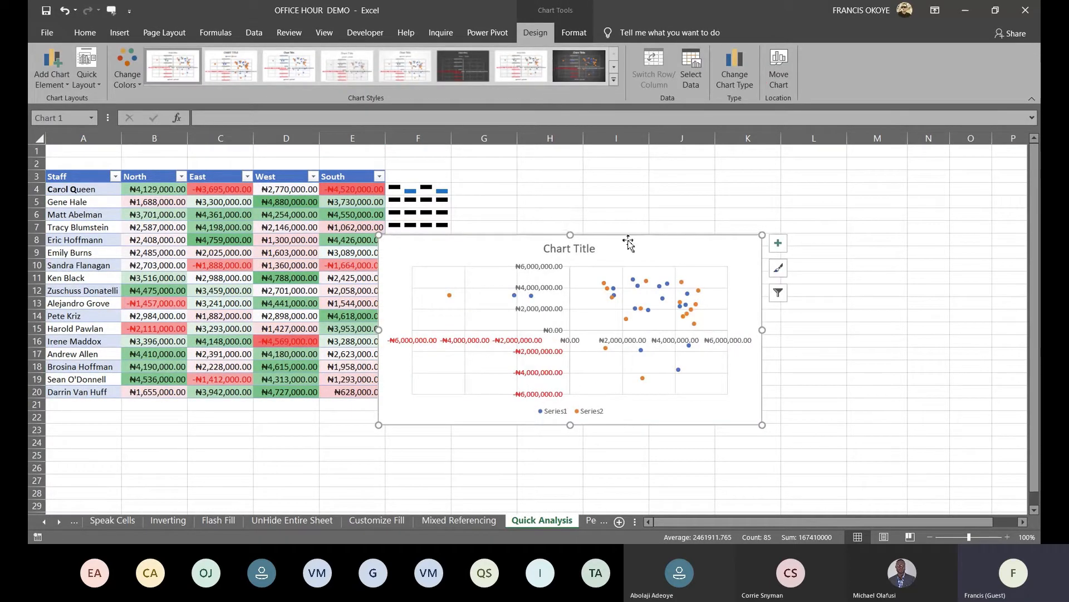
key("Delete")
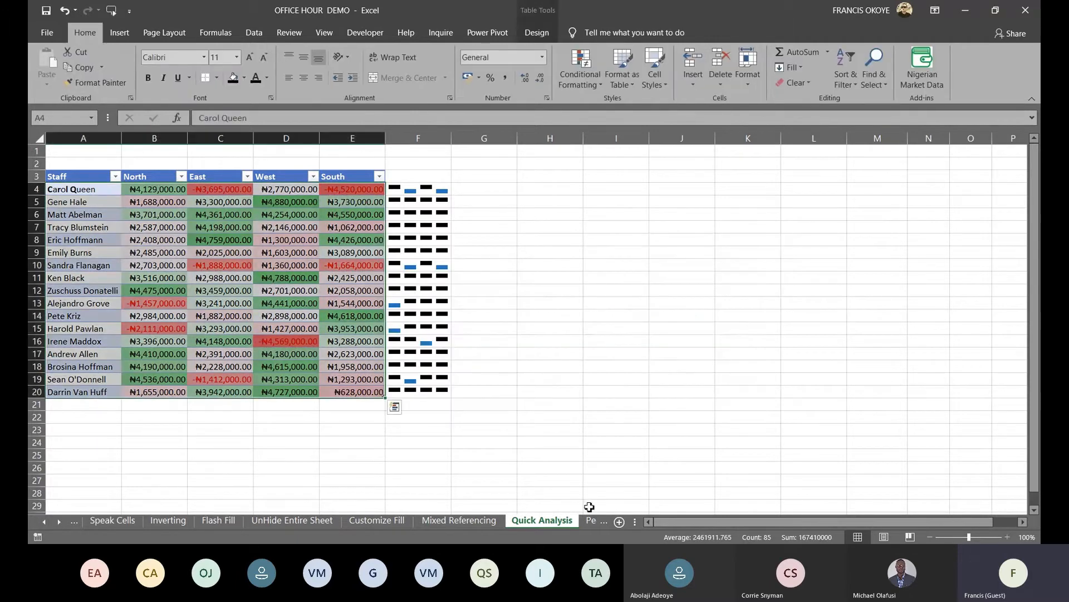
left_click(590, 519)
left_click(439, 237)
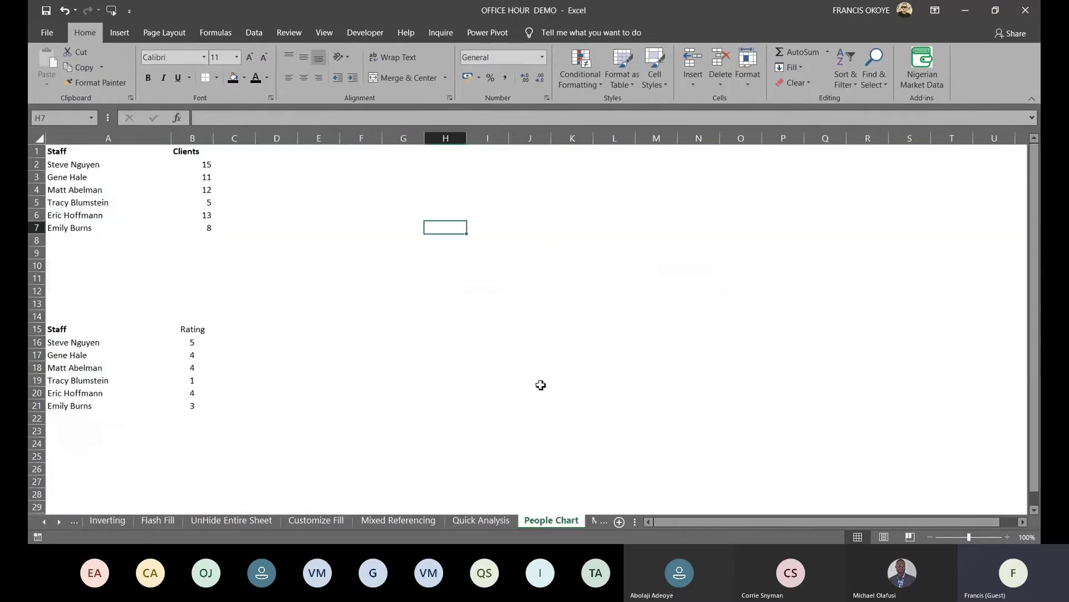
left_click(291, 193)
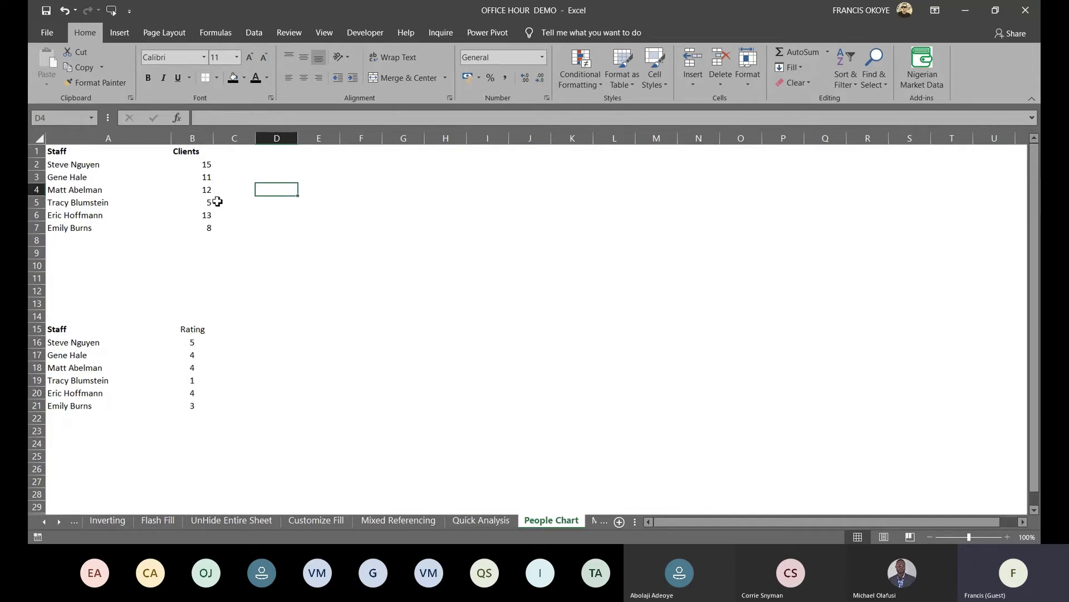
left_click(194, 166)
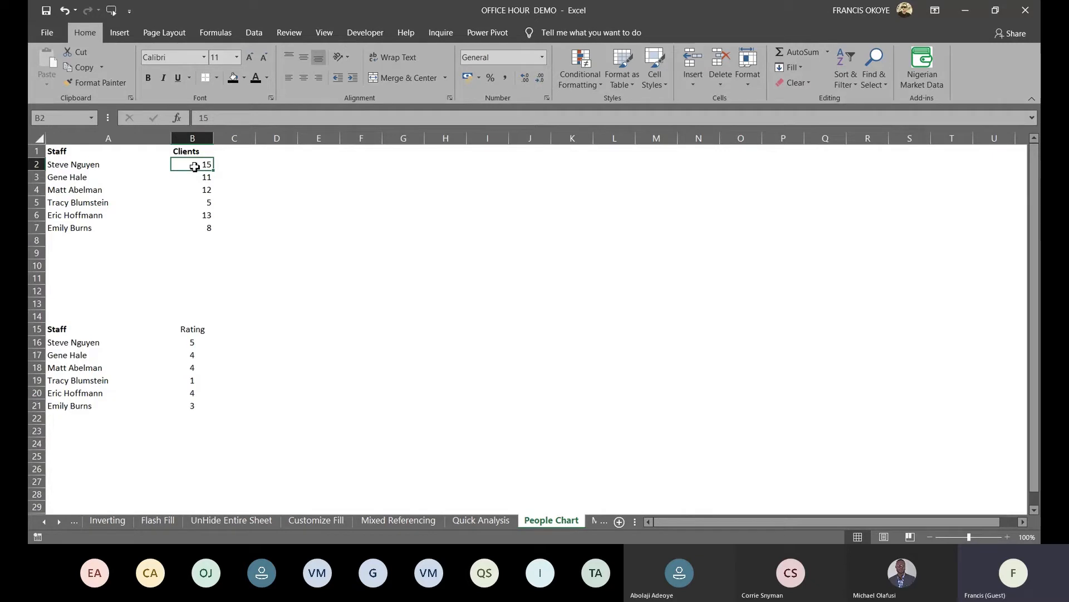
left_click(83, 153)
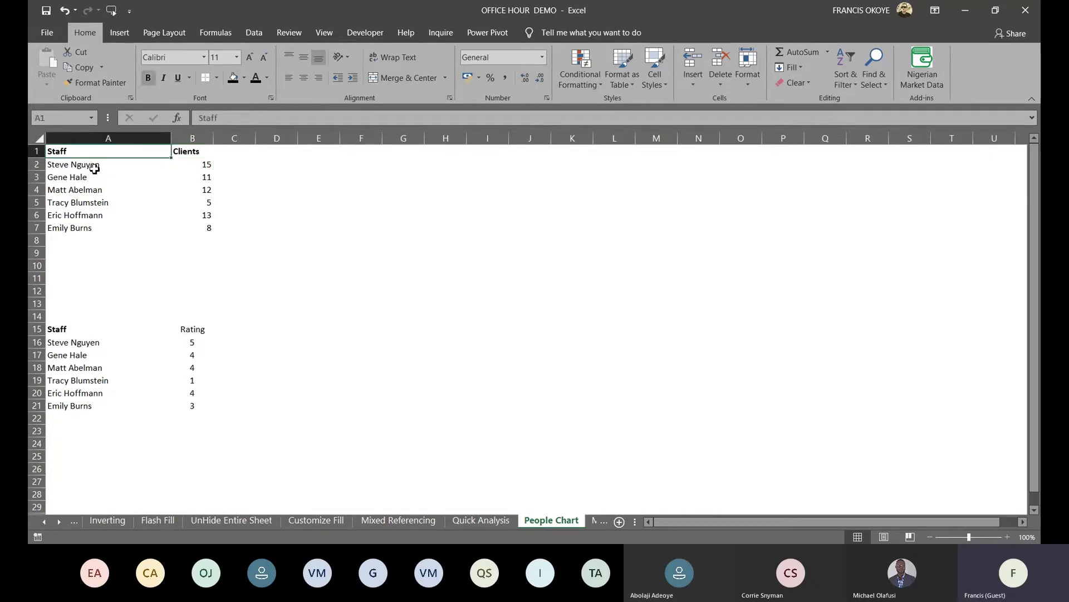
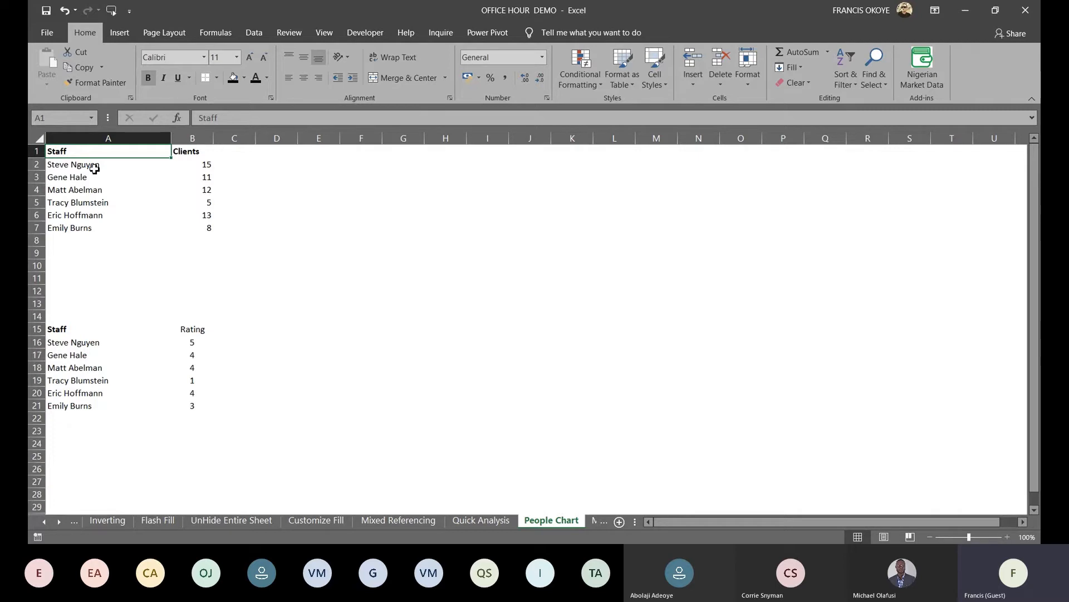
Select the Staff and Clients table in A1:B7 and switch to the Insert tab
key("ctrl+shift+Right")
key("ctrl+shift+Down")
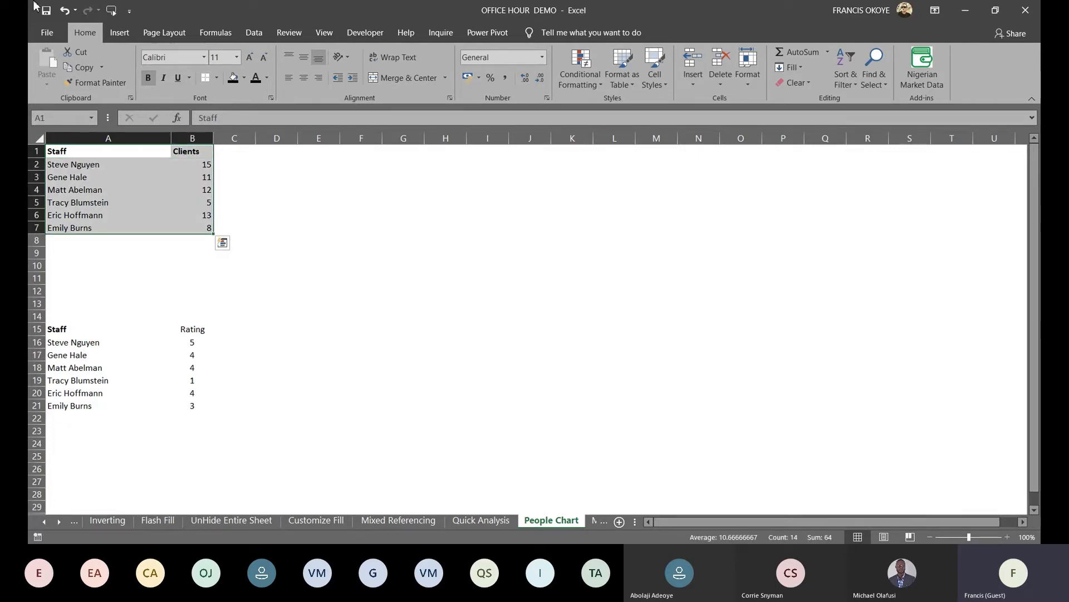
left_click(123, 33)
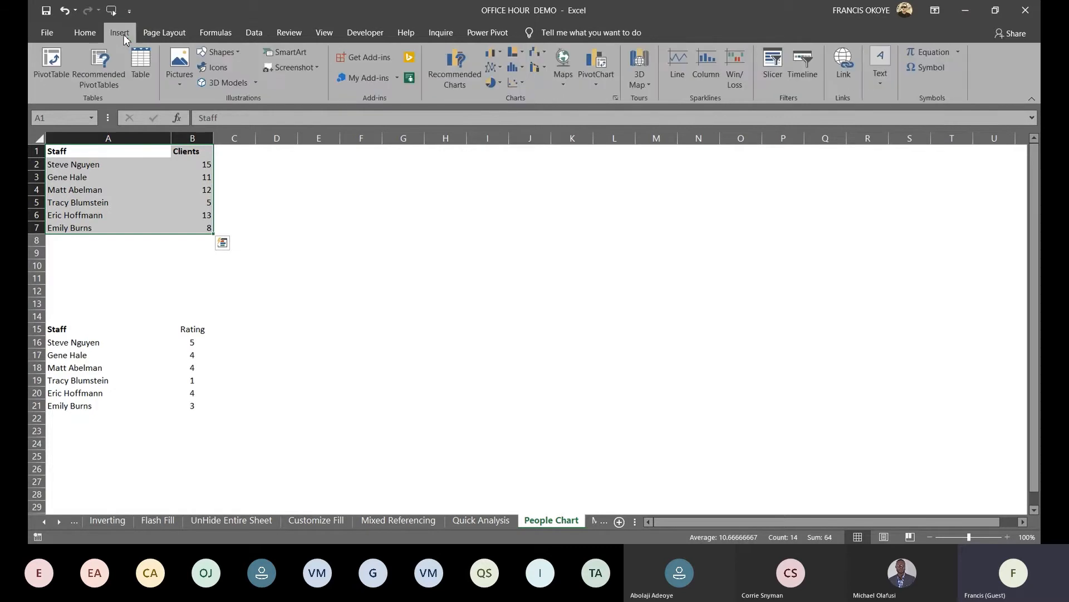
Search the Office Add-ins store for 'people' and add the People Graph add-in
left_click(376, 57)
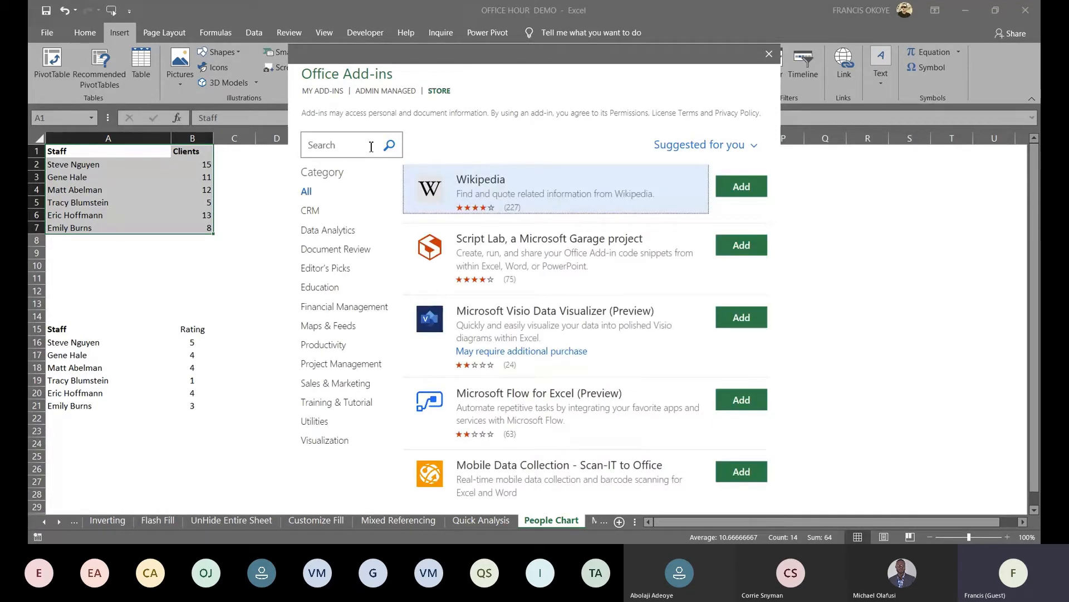
left_click(359, 146)
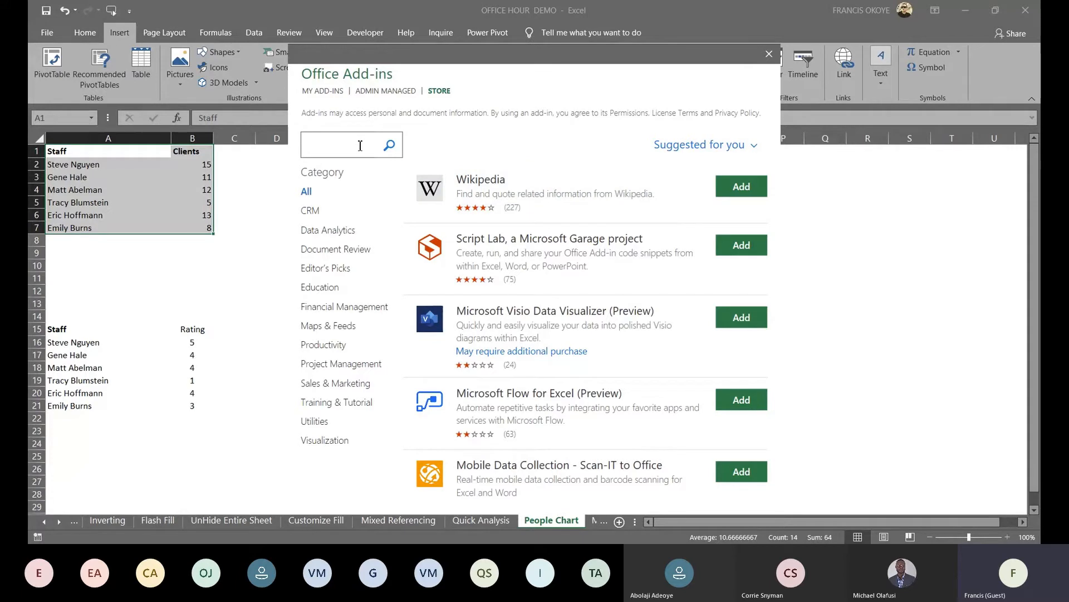
left_click(390, 145)
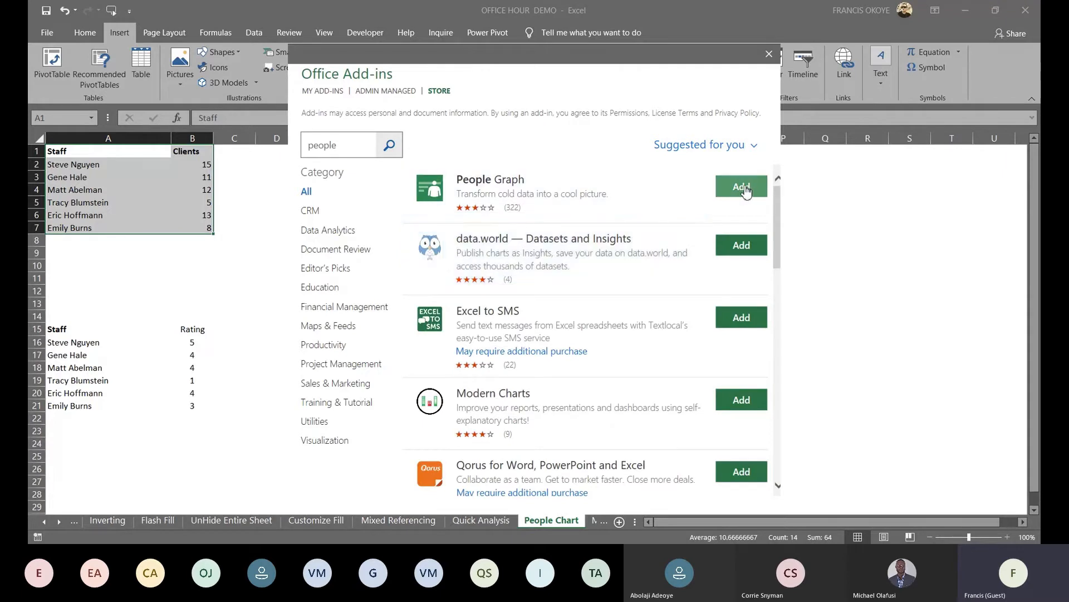
left_click(768, 56)
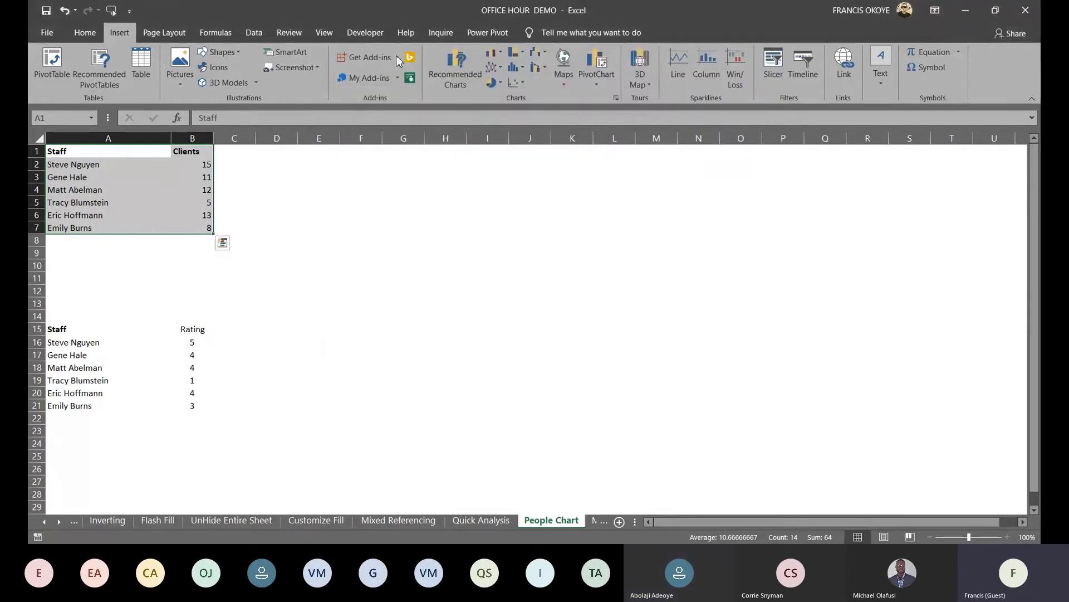
Insert a People Graph and retitle it 'NUMBER OF CLIENTS ENGAGED'
left_click(410, 79)
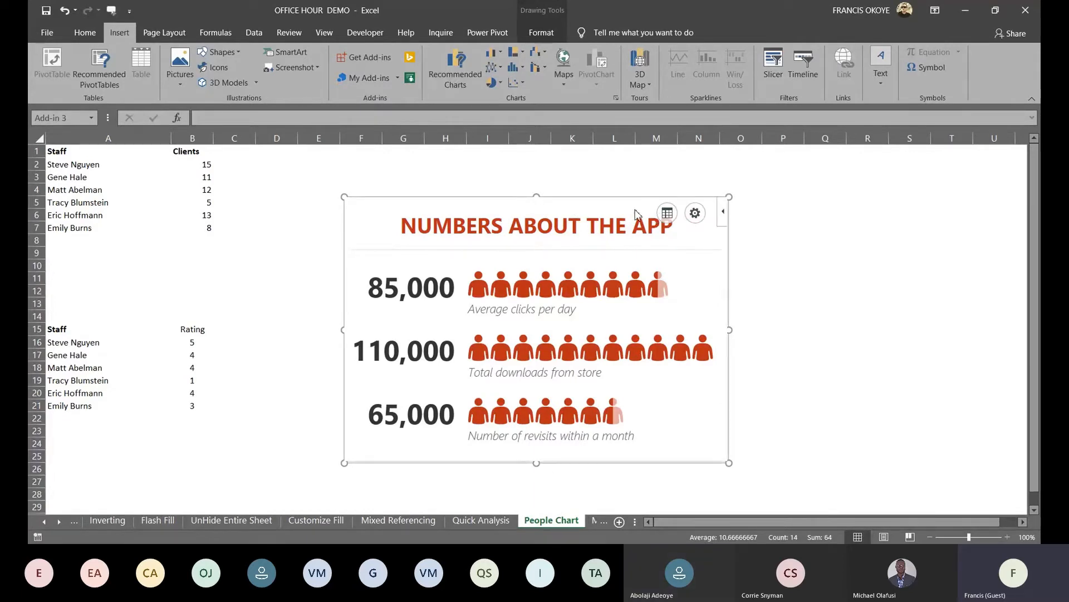
left_click(669, 215)
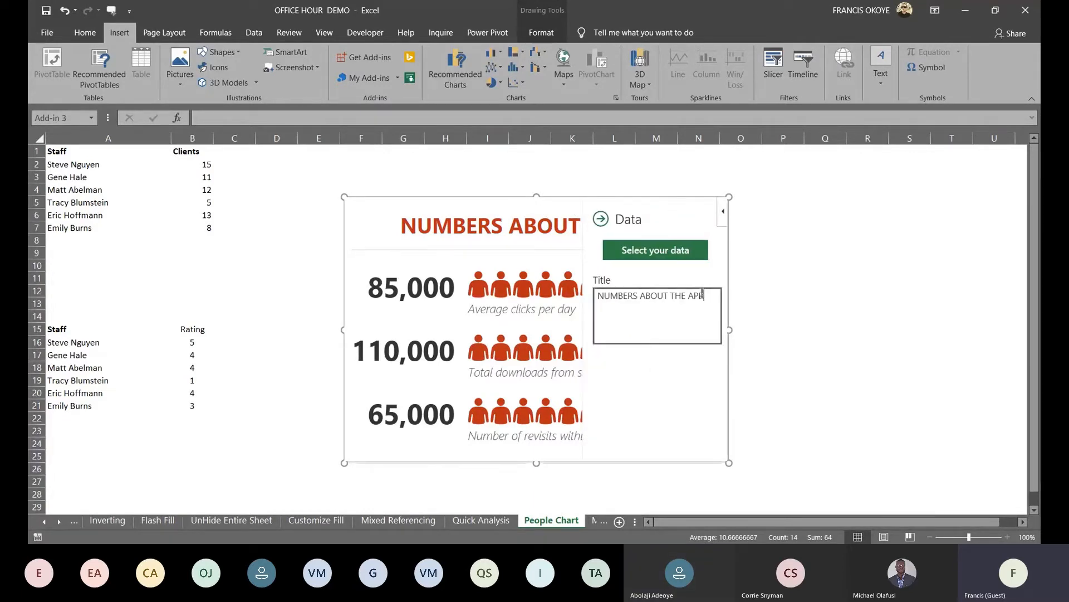
left_click_drag(689, 295, 516, 288)
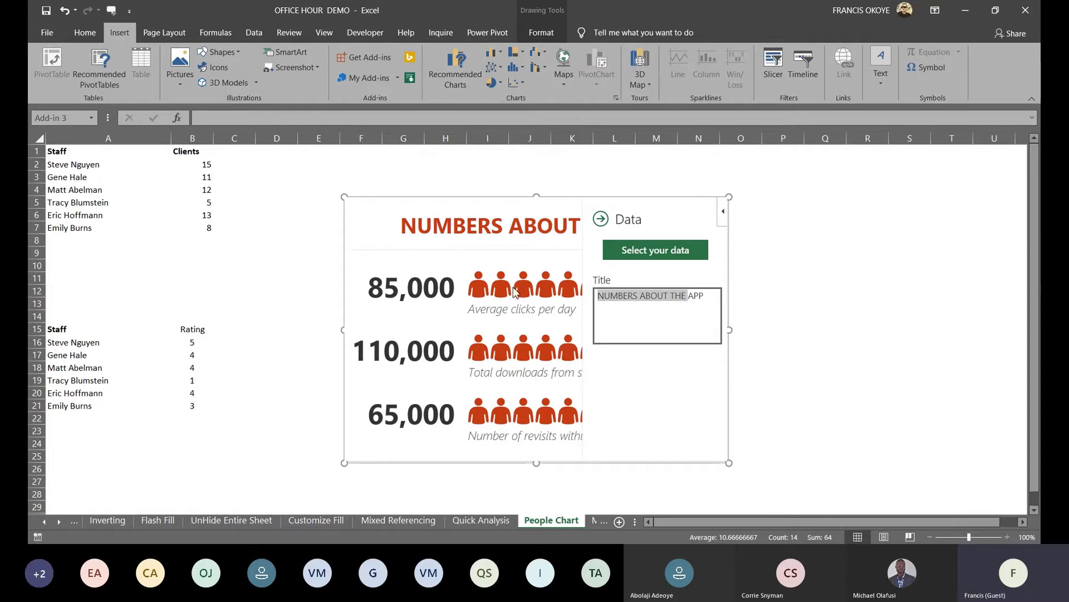
key("Delete")
key("Delete")
key("Delete")
key("Delete")
type("NUMBER OF CLIENTS ENGAGED")
Point the graph's data at the Staff and Clients range A1:B7 and create it
left_click(677, 262)
left_click_drag(96, 152, 200, 226)
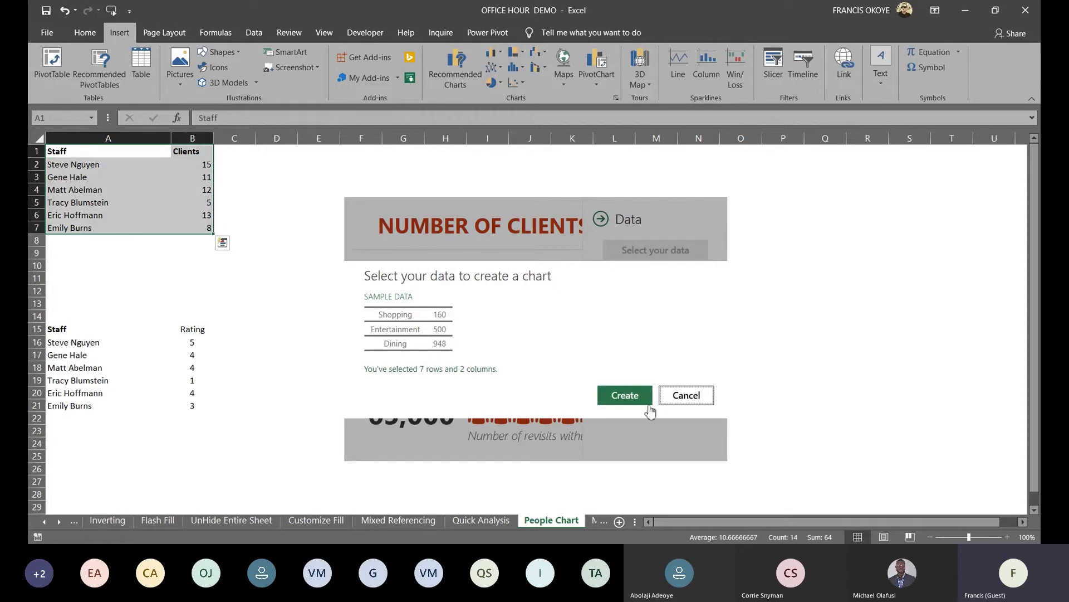
left_click(637, 398)
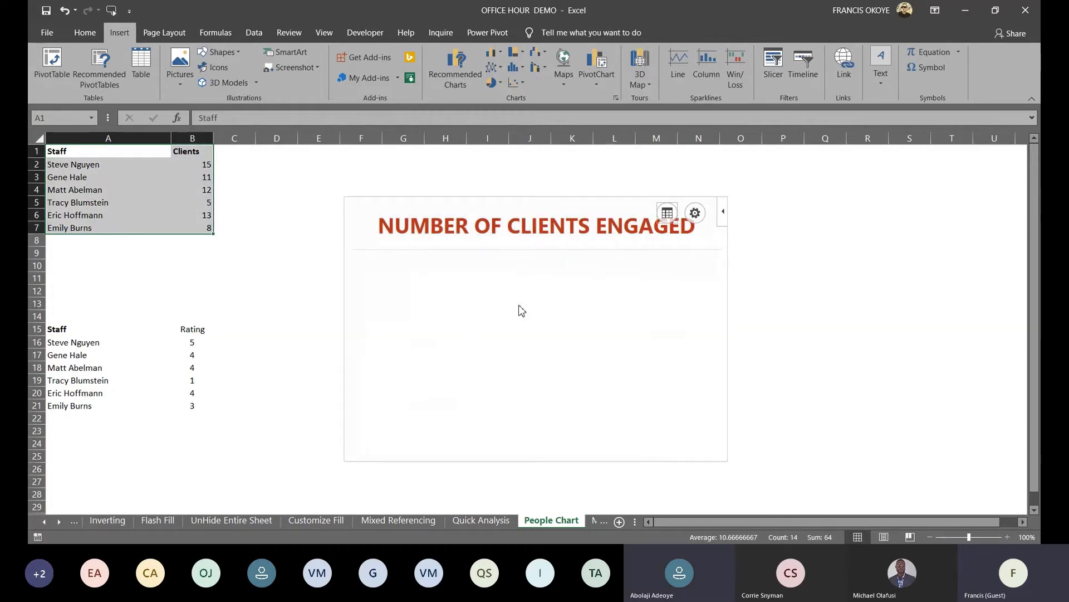
Apply the dark grey theme with yellow figures and move the graph over columns K–T
left_click(543, 196)
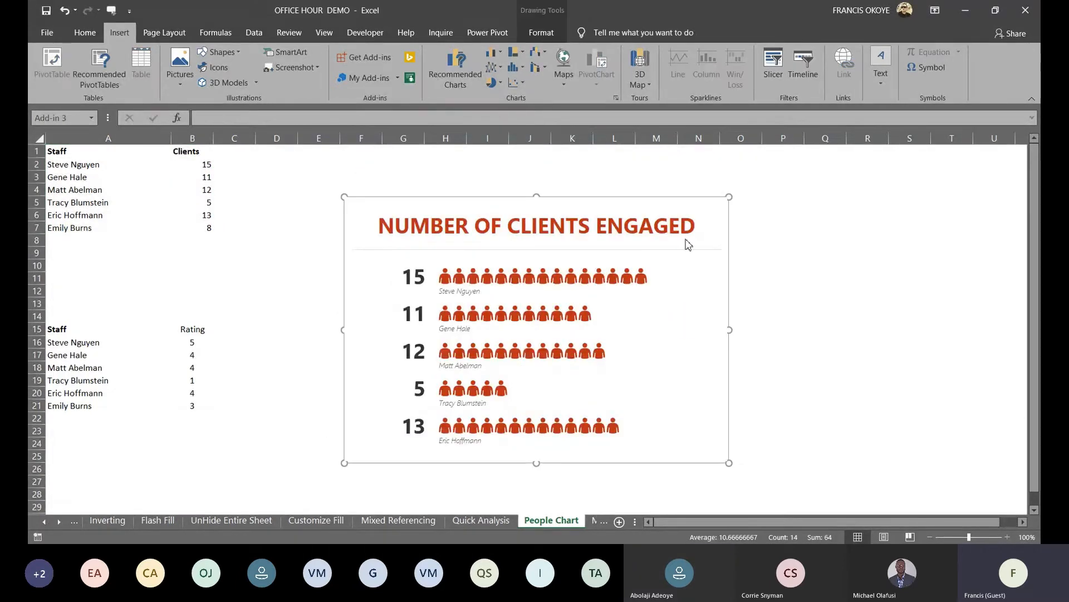
left_click_drag(616, 200, 600, 163)
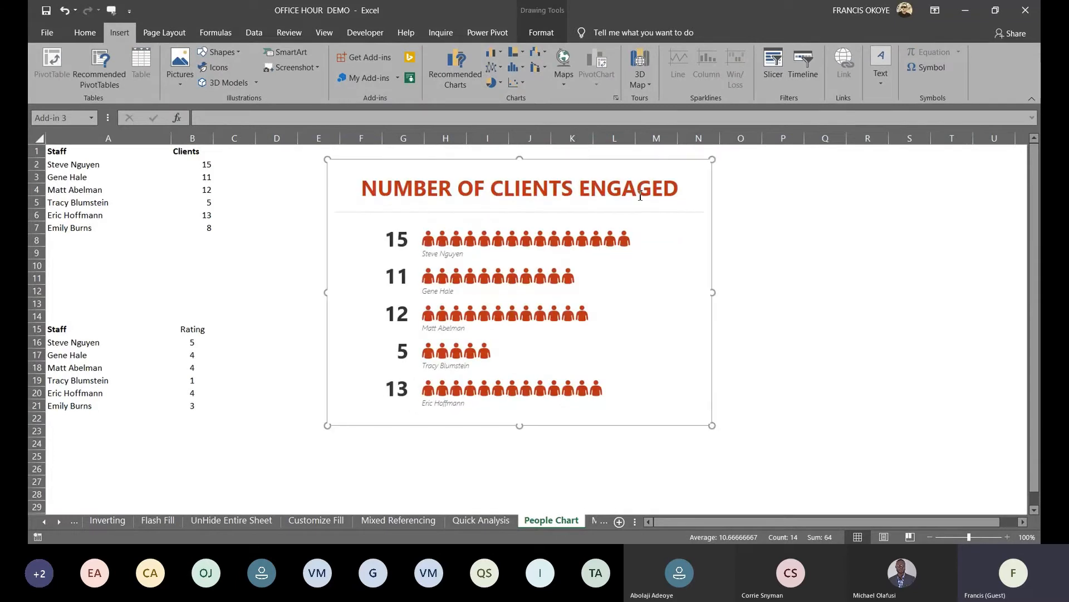
left_click(678, 177)
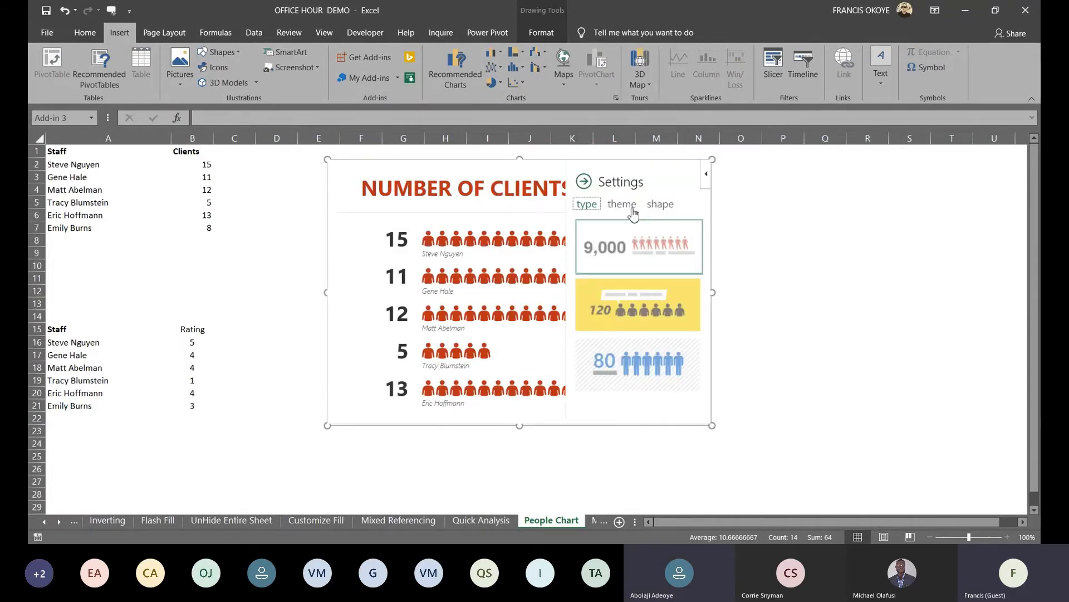
left_click(620, 205)
left_click(672, 234)
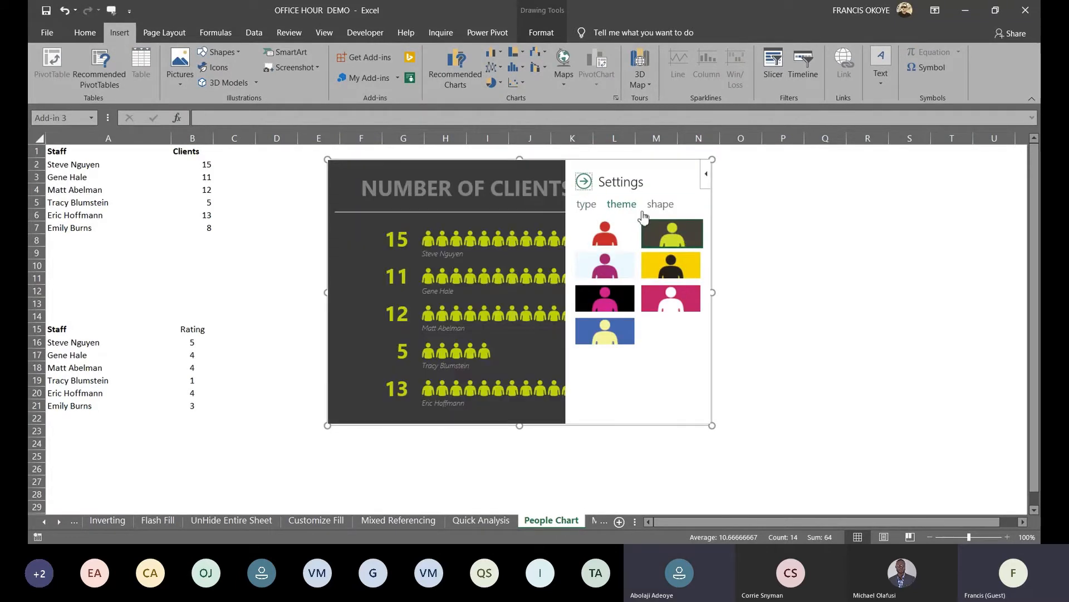
left_click(659, 205)
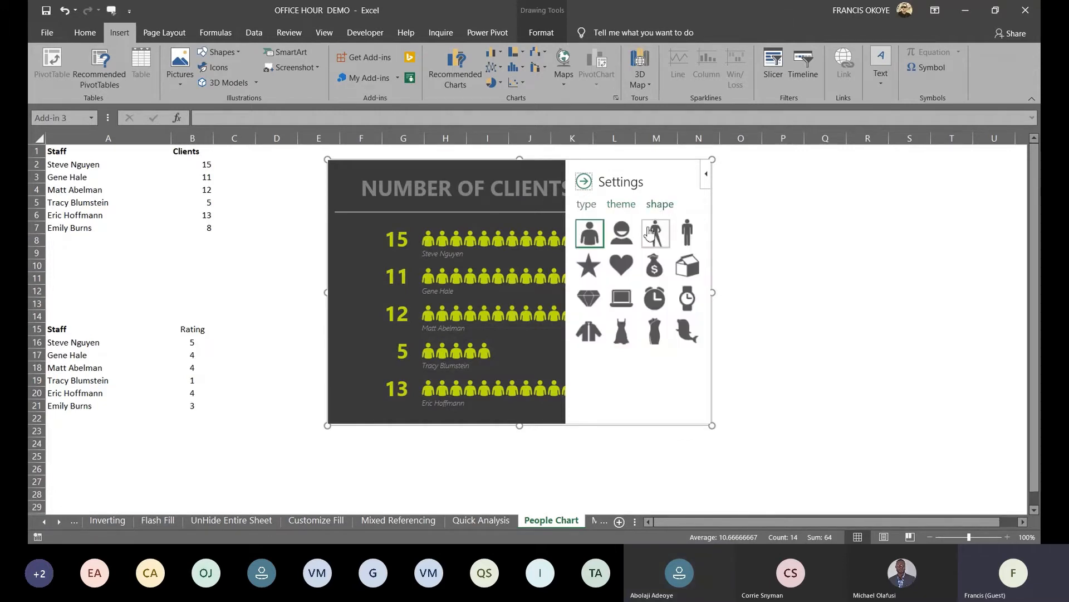
left_click(530, 170)
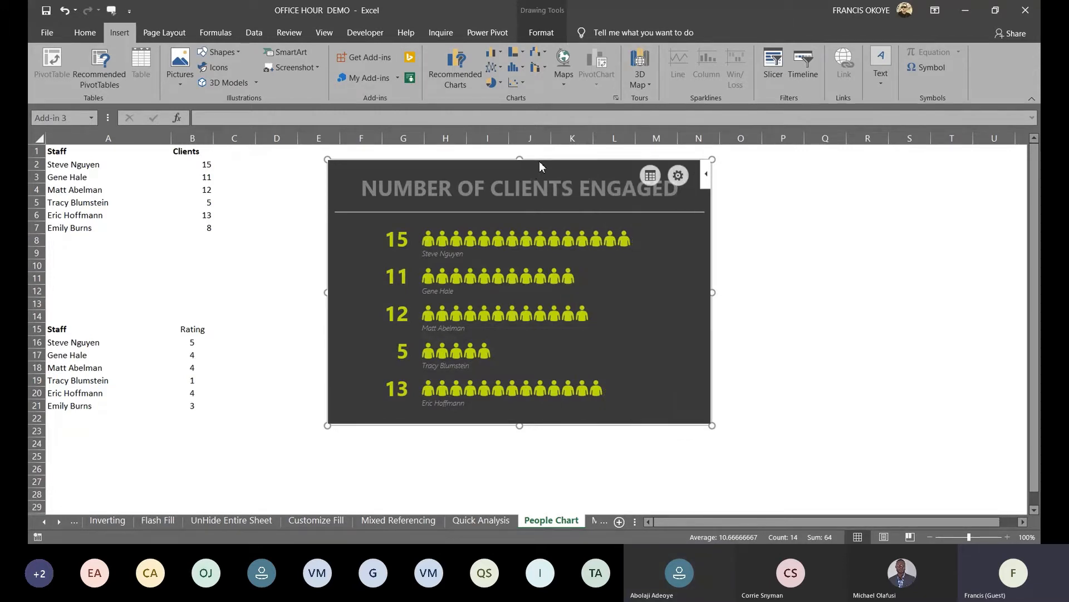
left_click_drag(550, 160, 807, 158)
left_click(401, 249)
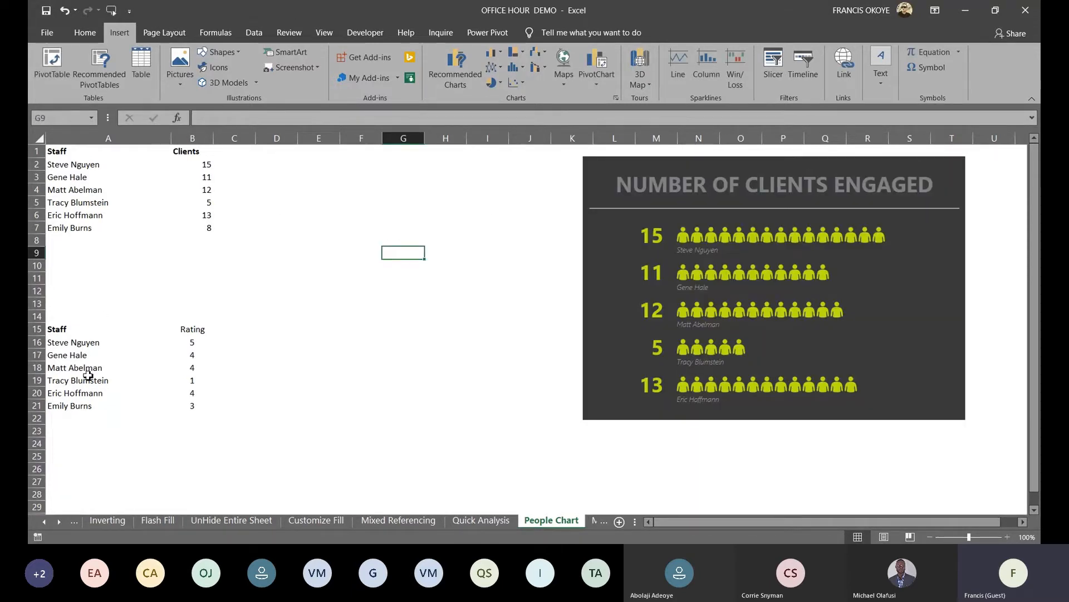
Select the Staff and Rating table and insert a second People Graph titled 'STAFF RATING'
left_click(349, 278)
left_click(51, 330)
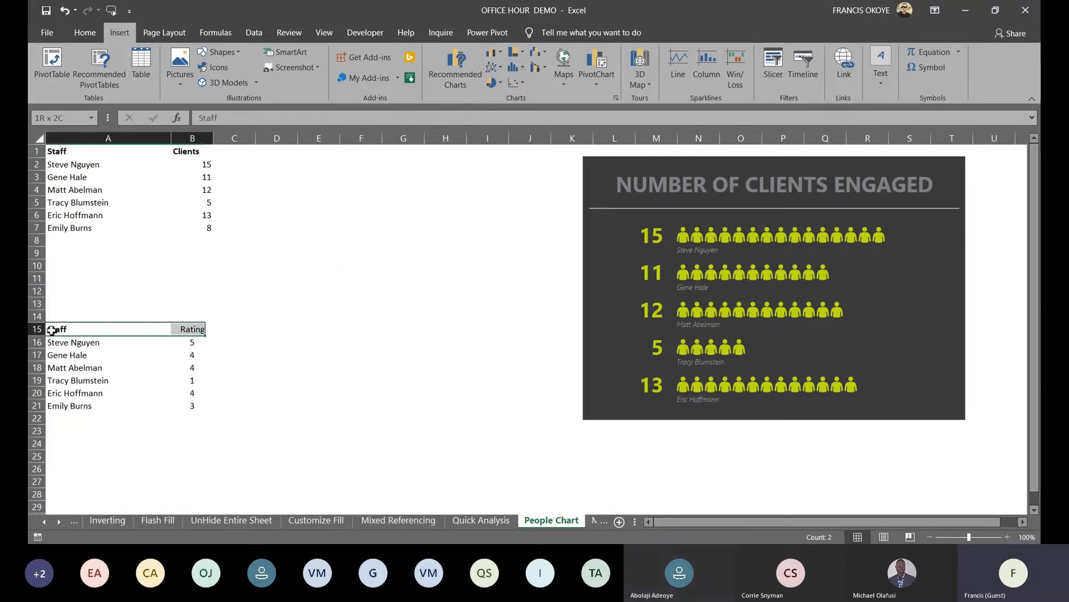
key("ctrl+a")
left_click(277, 290)
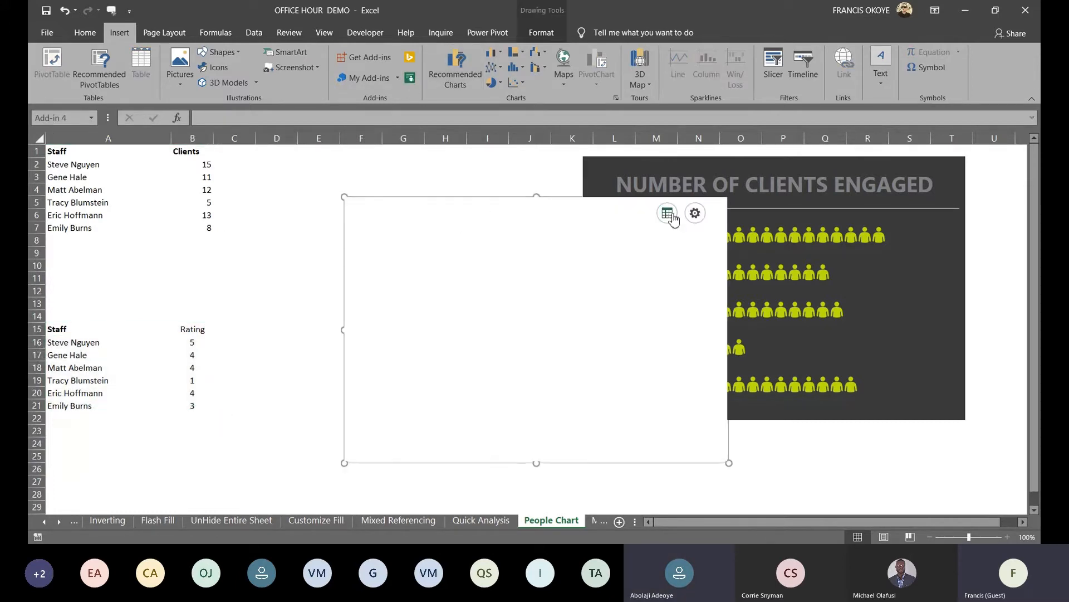
left_click(668, 215)
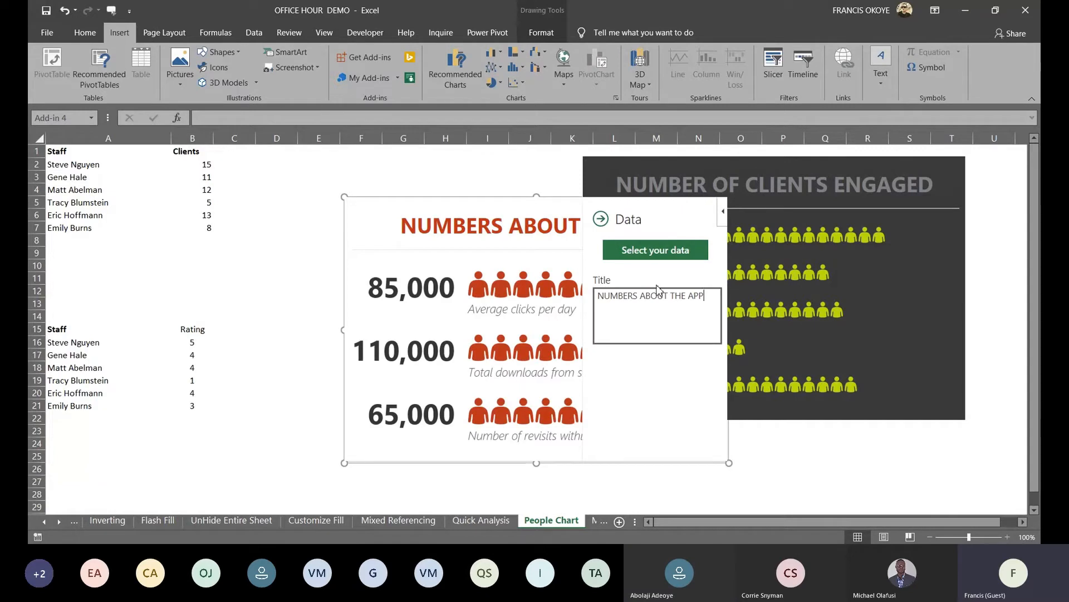
key("ctrl+a")
key("BackSpace")
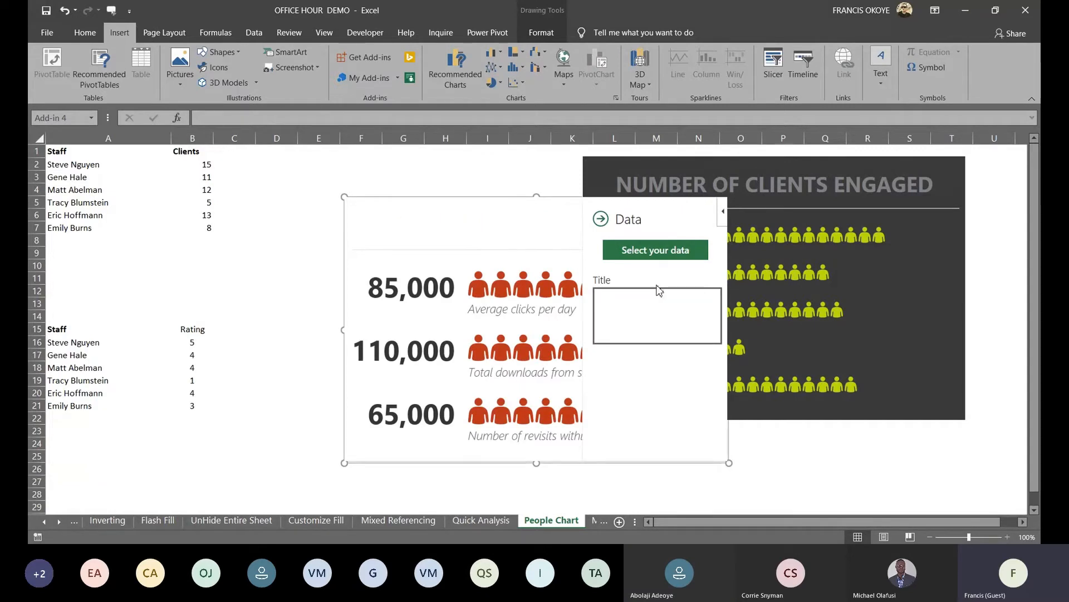
type("STAFF RATING")
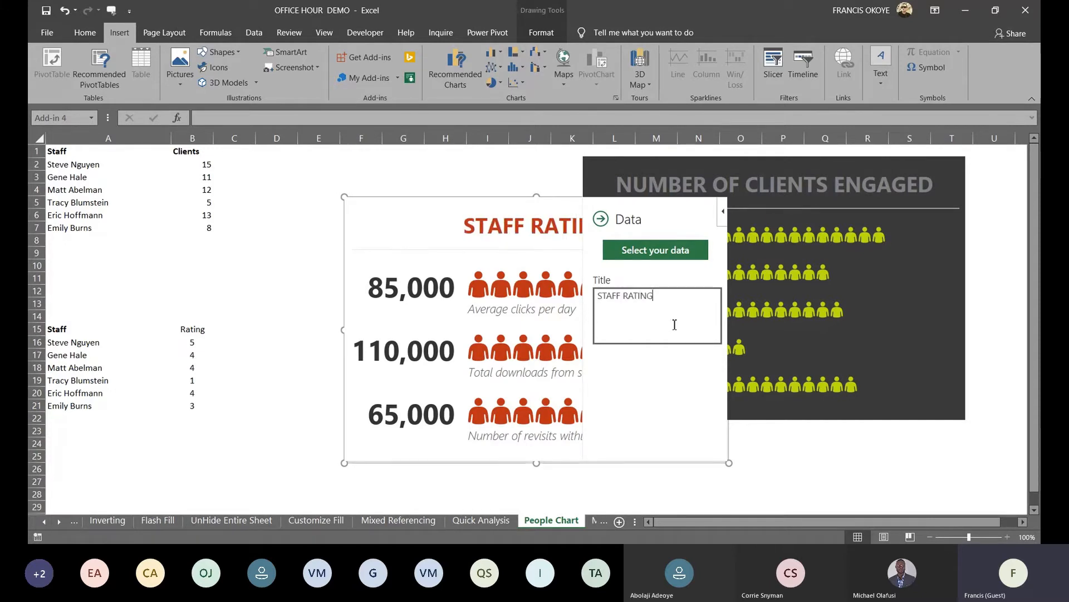
Set the graph's data to A15:B21, create it, and move it up and left
left_click(651, 252)
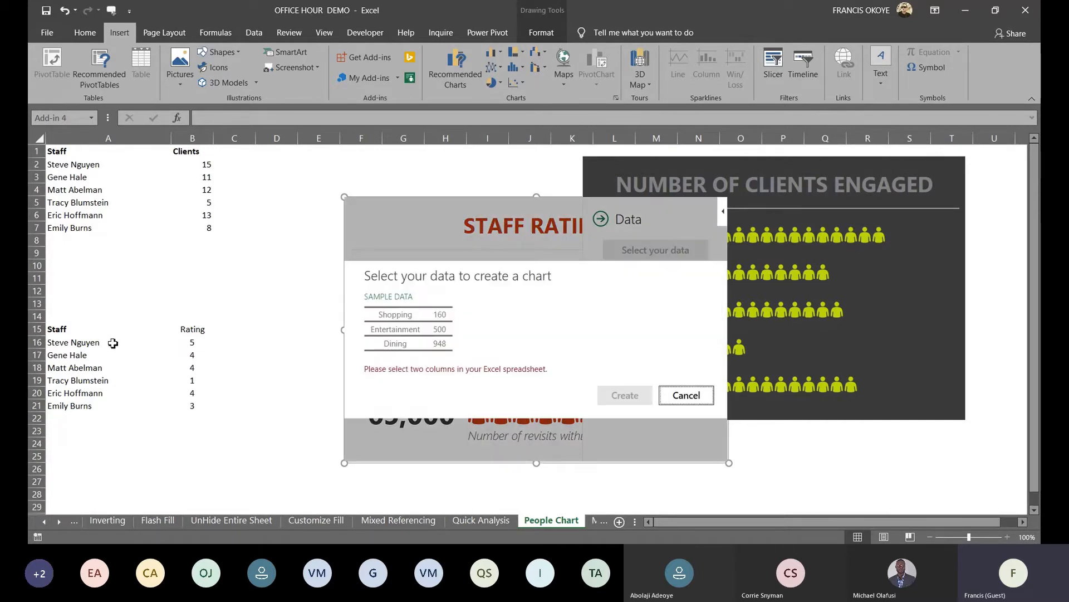
left_click(89, 334)
key("ctrl+shift+Right")
key("ctrl+shift+Down")
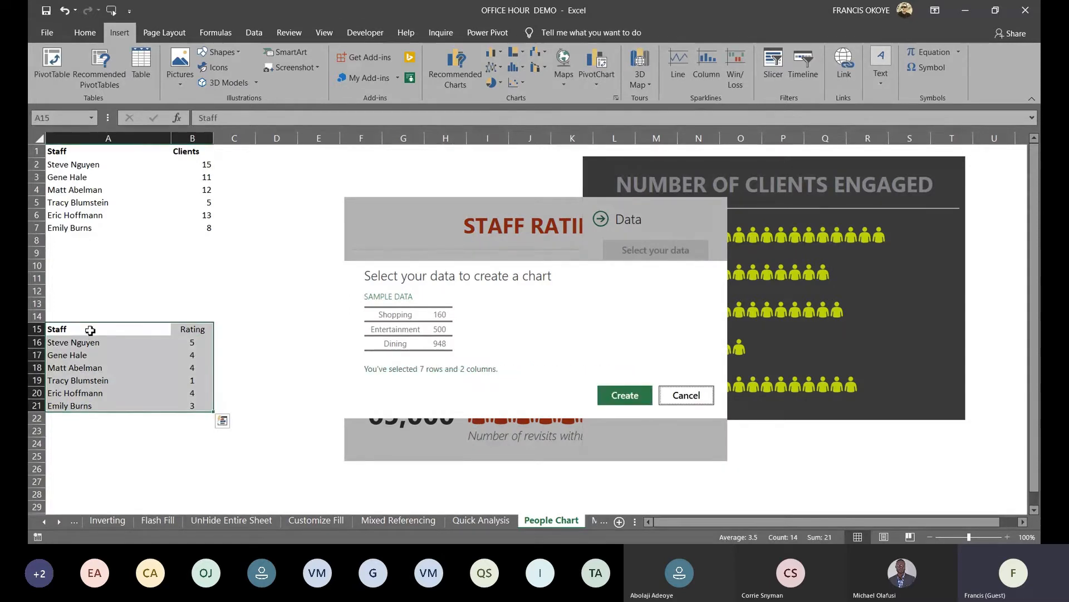
left_click(620, 396)
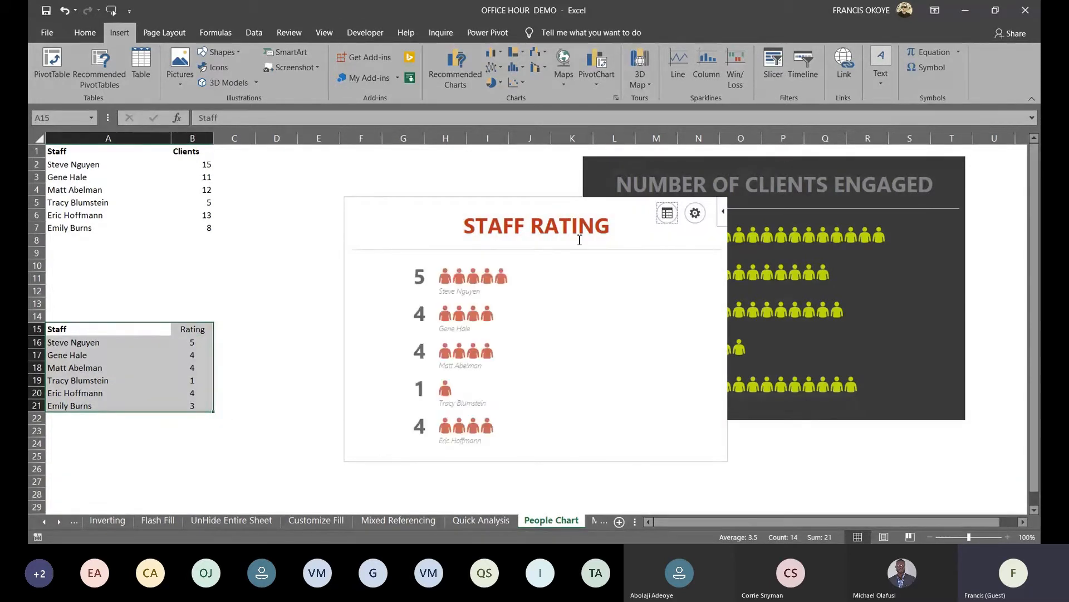
left_click_drag(543, 195, 381, 152)
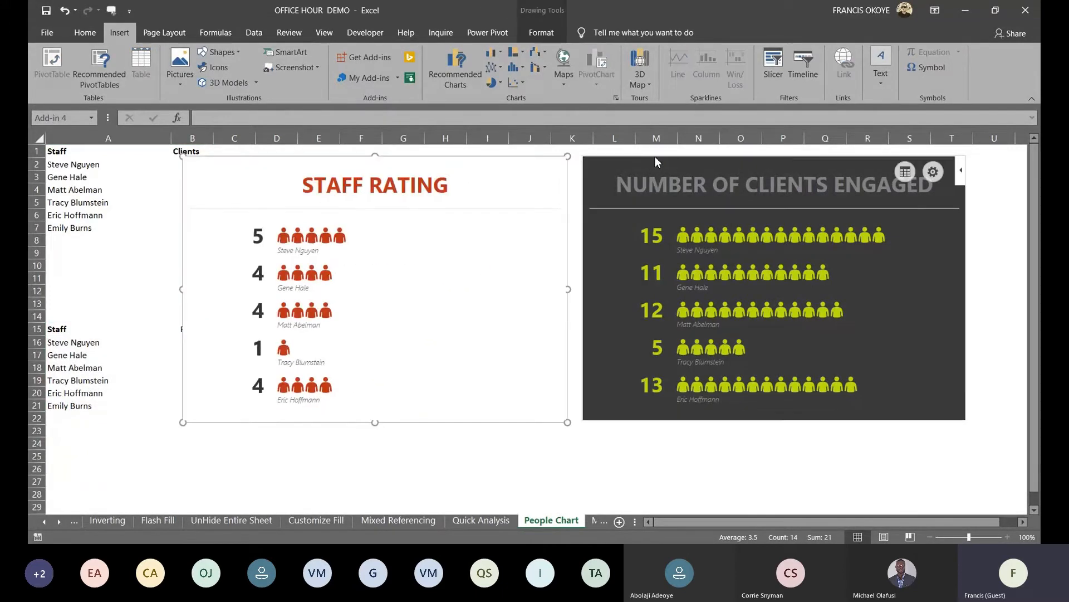
Shift the clients graph right and give STAFF RATING star icons on the dark lime theme
left_click_drag(724, 158, 781, 147)
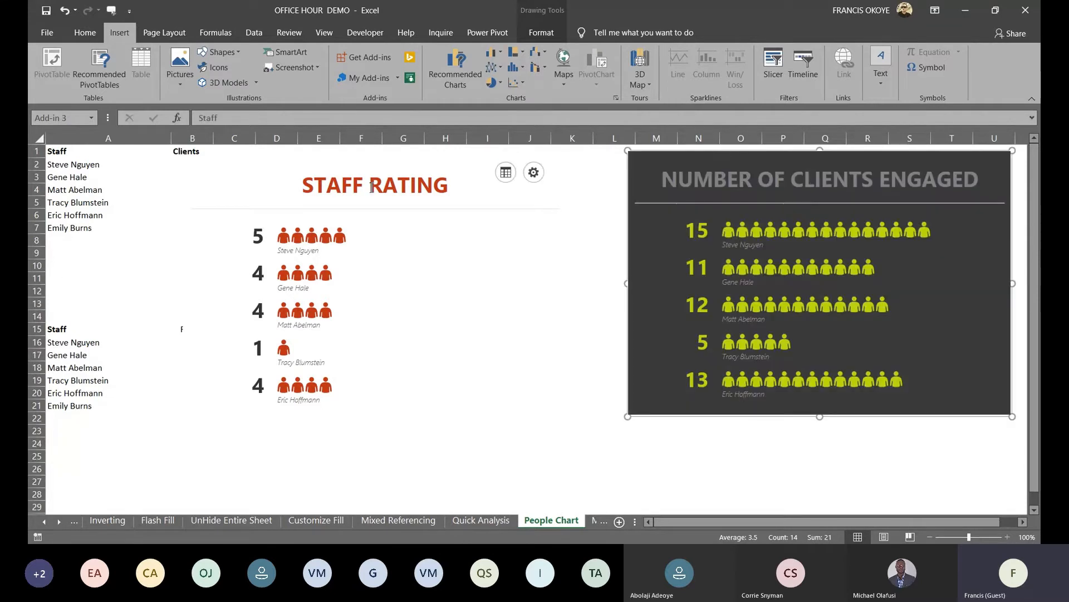
left_click(535, 186)
left_click(535, 179)
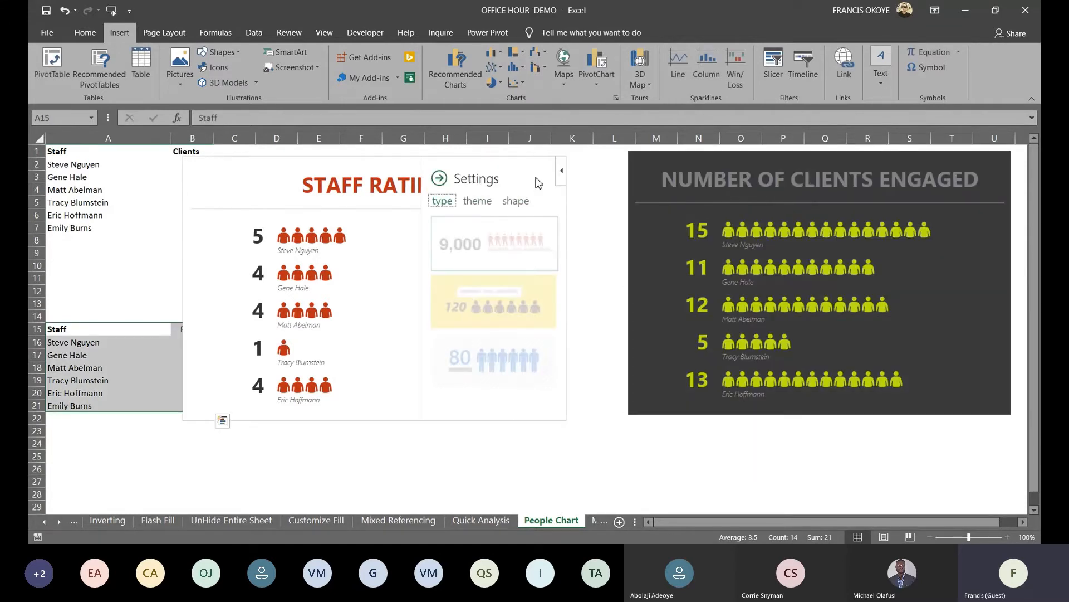
left_click(515, 200)
left_click(452, 270)
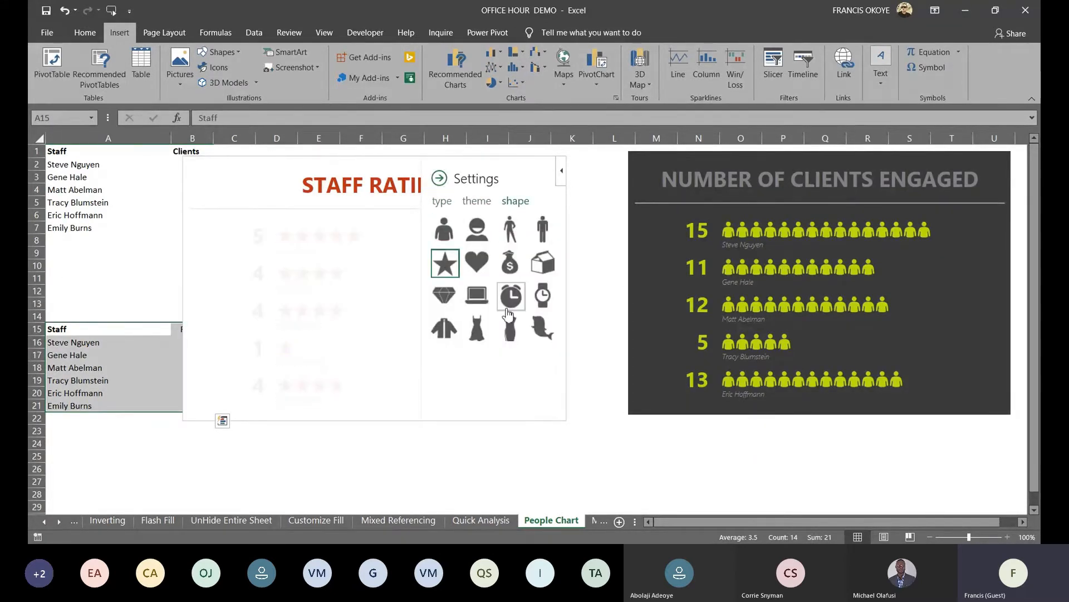
left_click(477, 200)
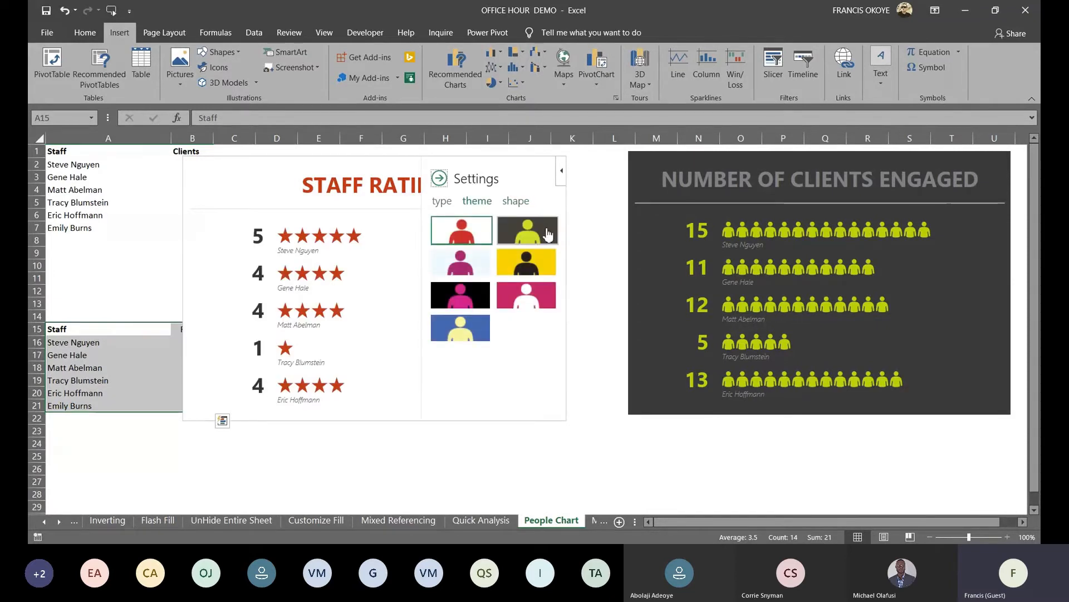
left_click(547, 233)
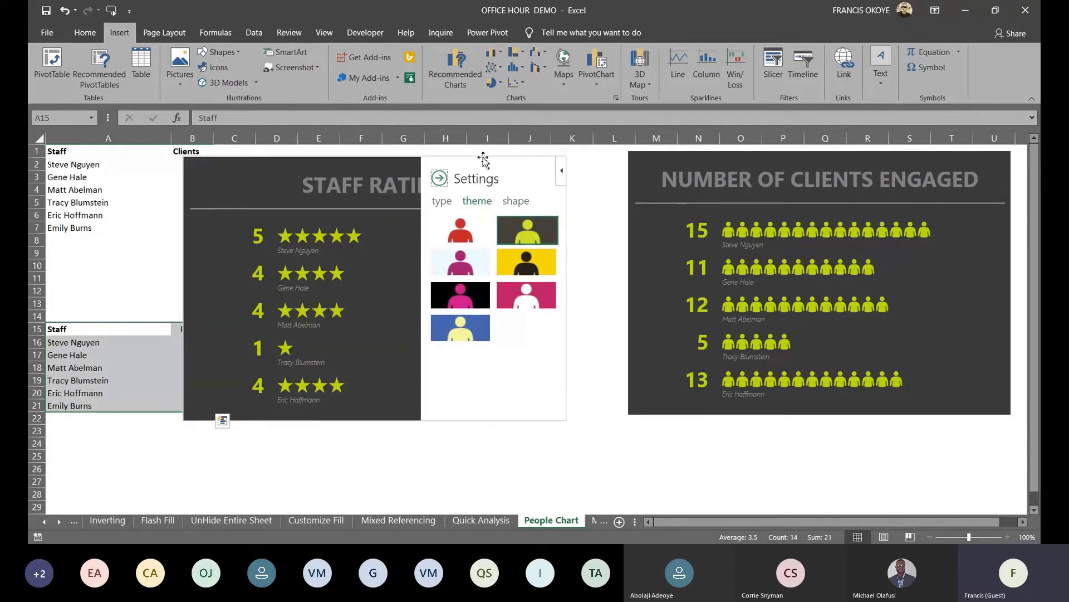
left_click(440, 178)
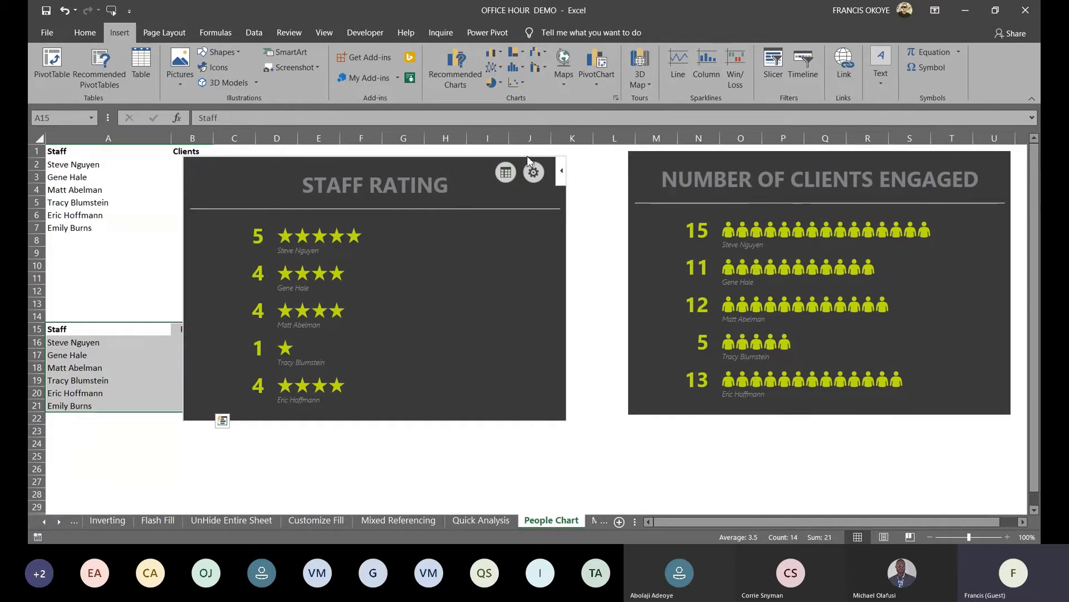
Nudge the STAFF RATING graph up and right beside the clients graph, then select column B
left_click(533, 172)
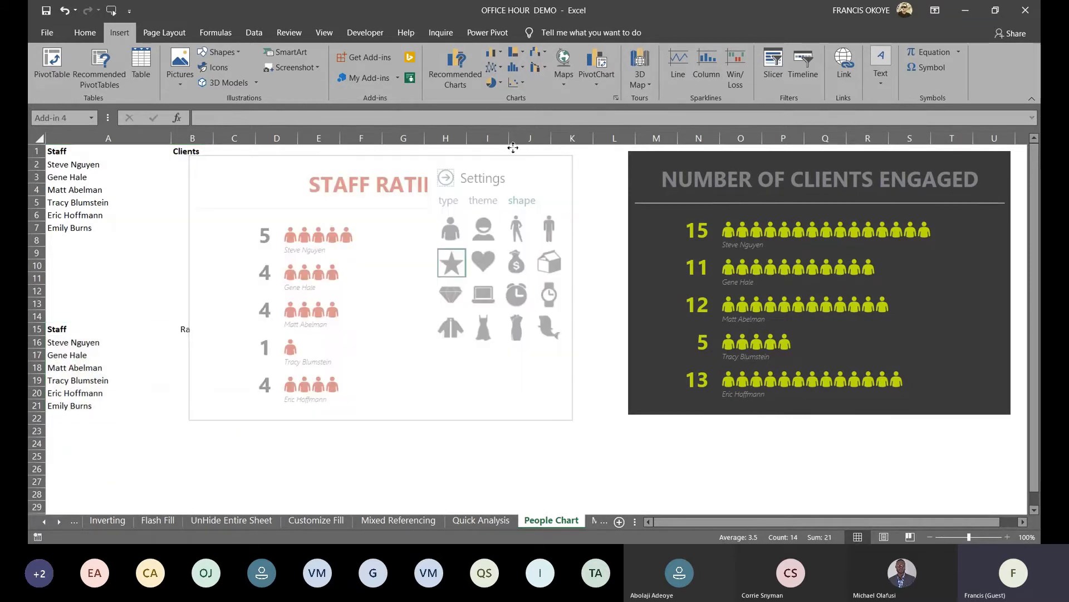
left_click_drag(513, 148, 552, 139)
left_click(400, 467)
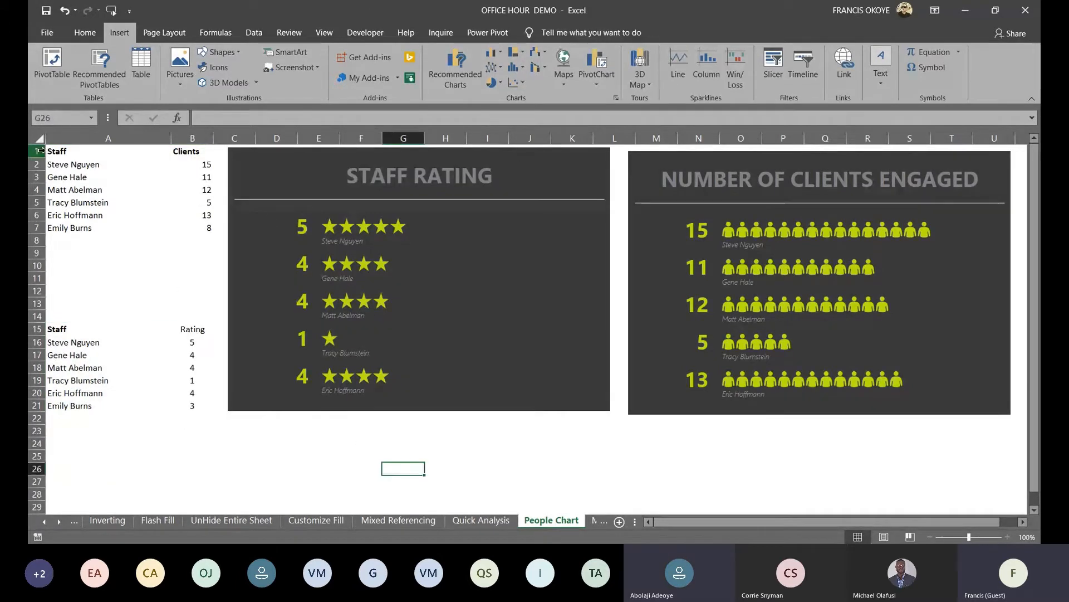
left_click(192, 137)
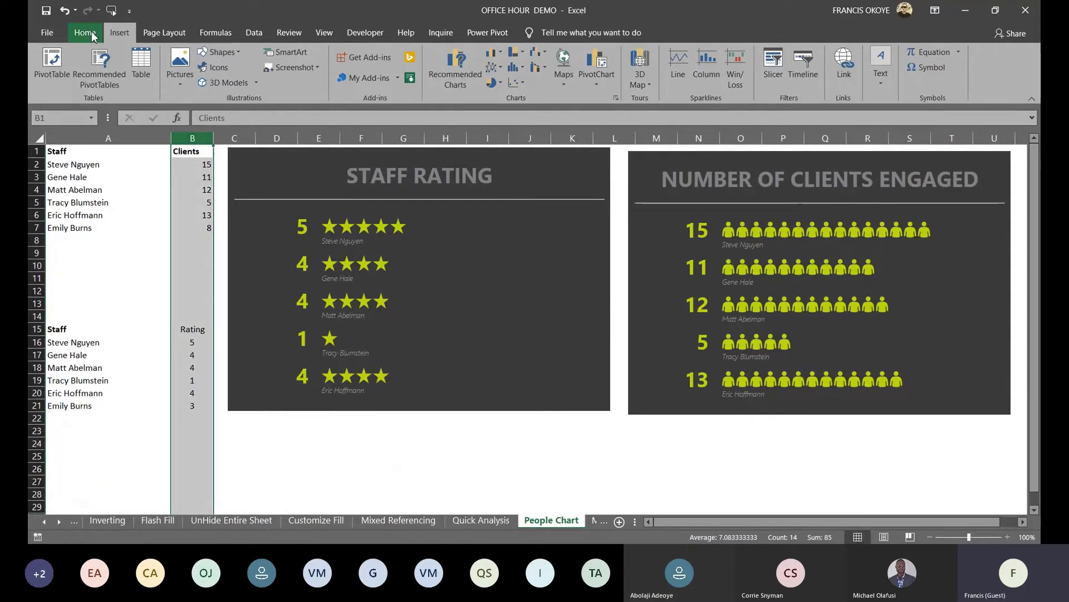
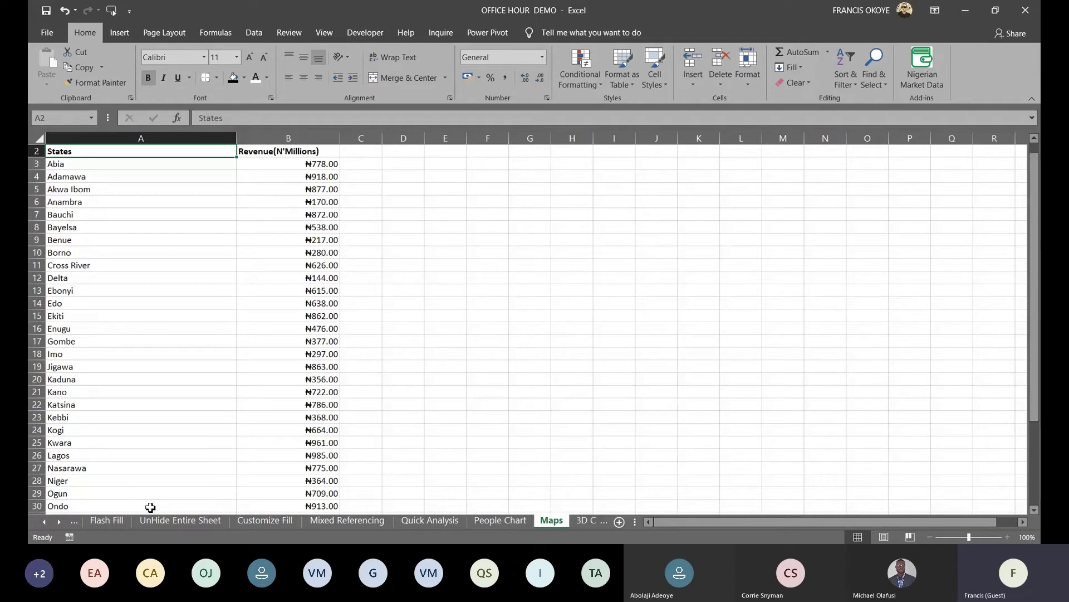
Insert a filled map of Nigeria from the states revenue table A2:B39 and widen it
key("ctrl+shift+Right")
key("ctrl+shift+Down")
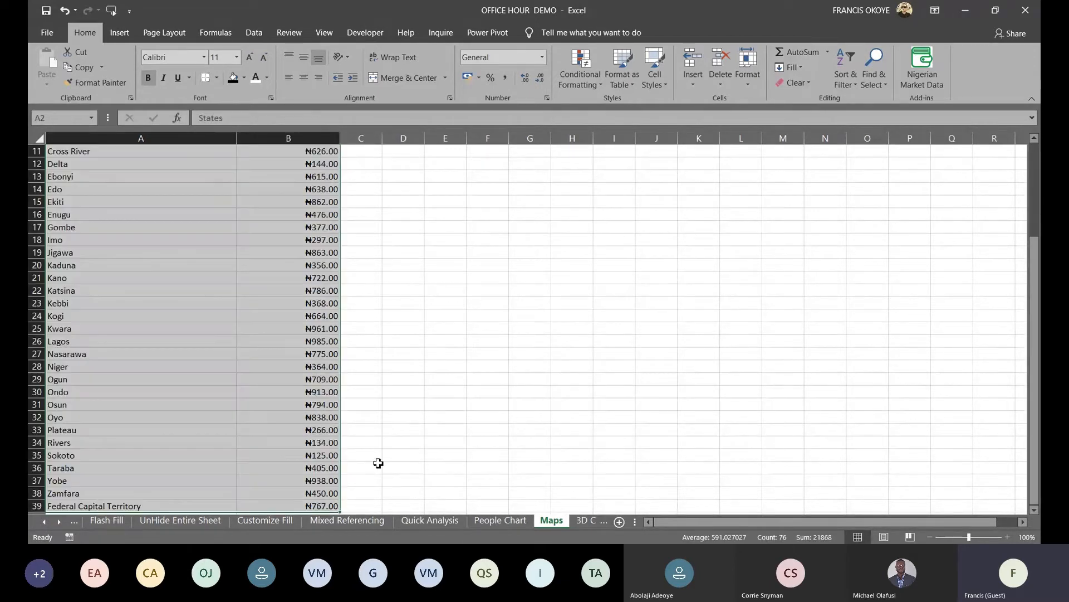
left_click(132, 33)
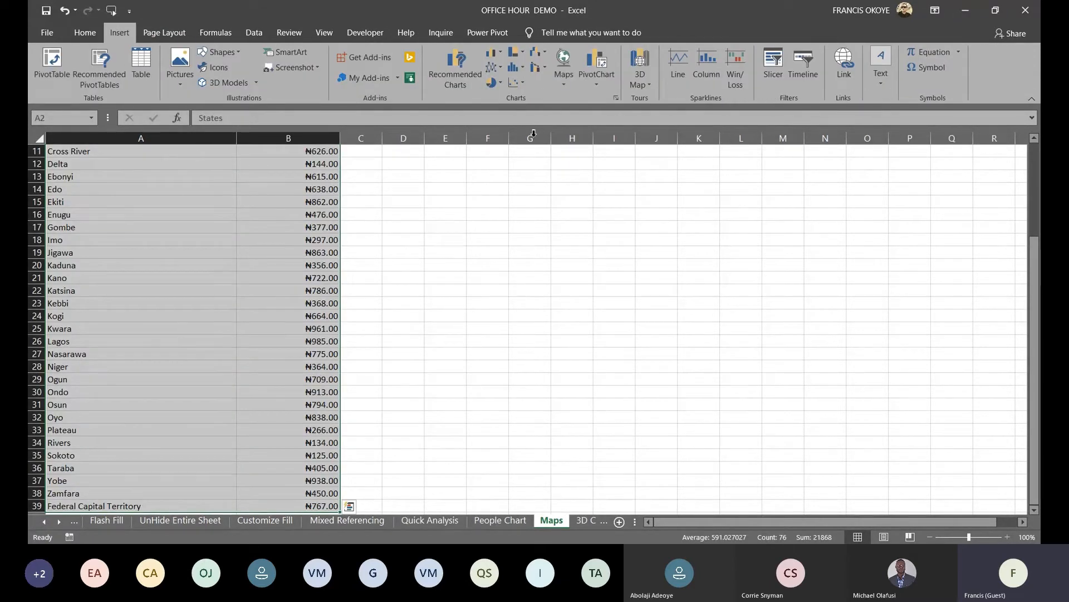
left_click(563, 84)
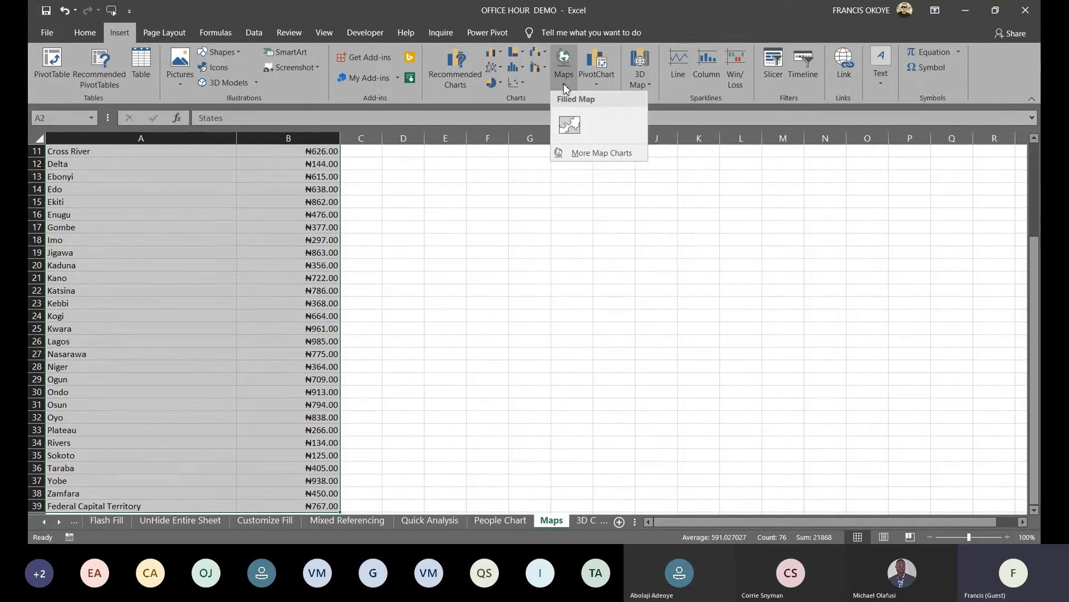
left_click(567, 117)
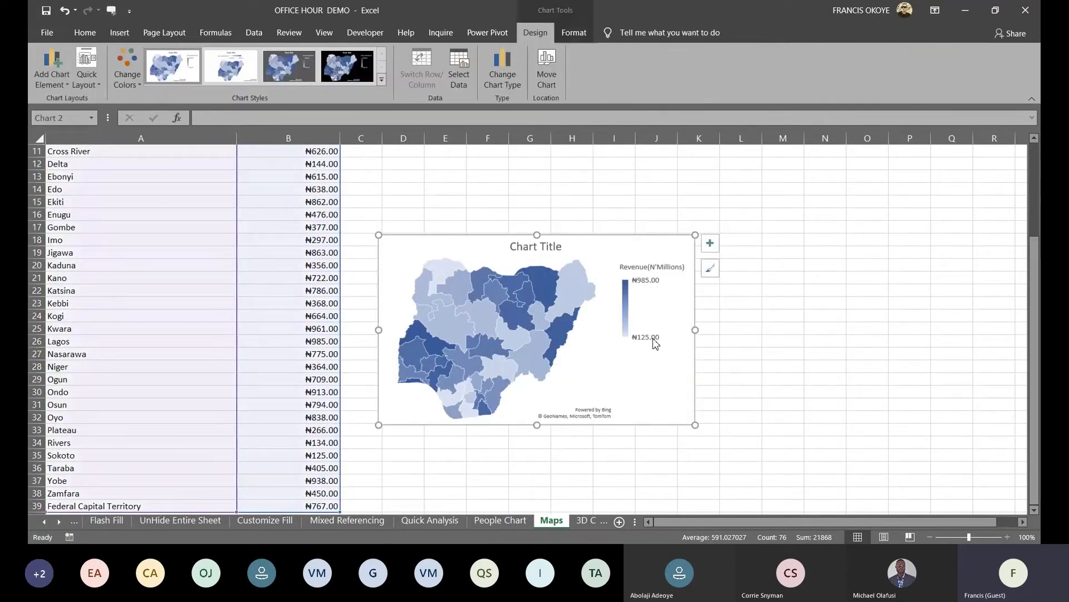
left_click_drag(695, 330, 828, 330)
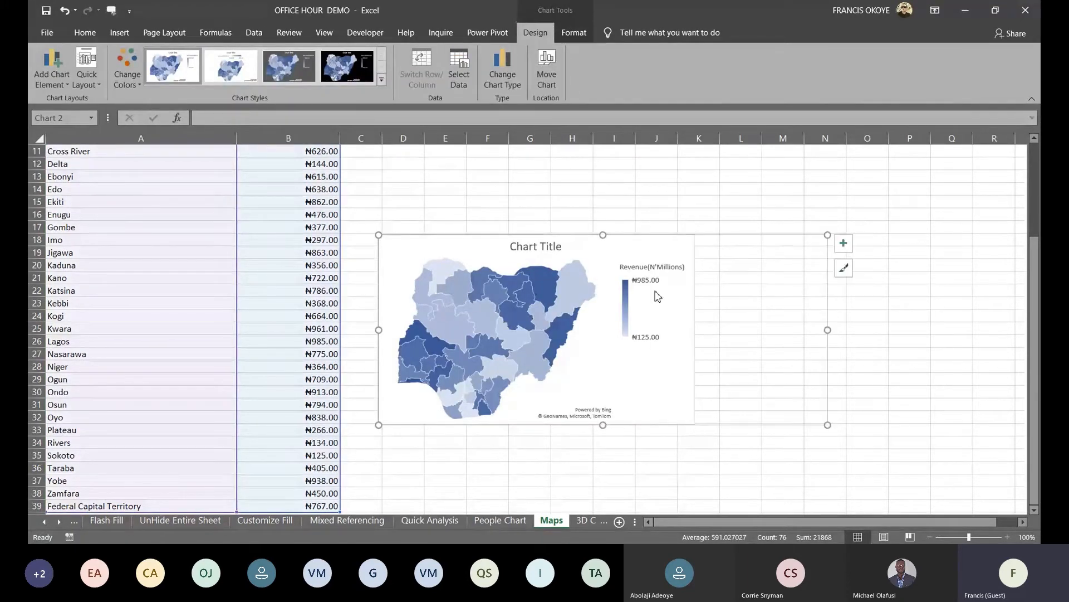
left_click(845, 244)
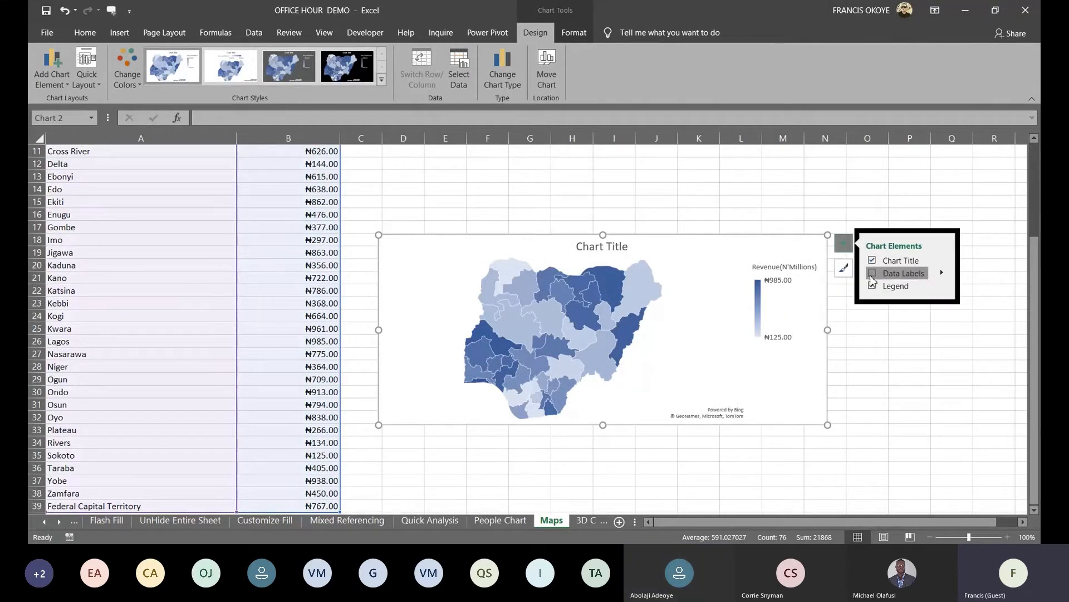
Label each state with its name and revenue on a new line, then make the chart taller and wider
left_click(872, 274)
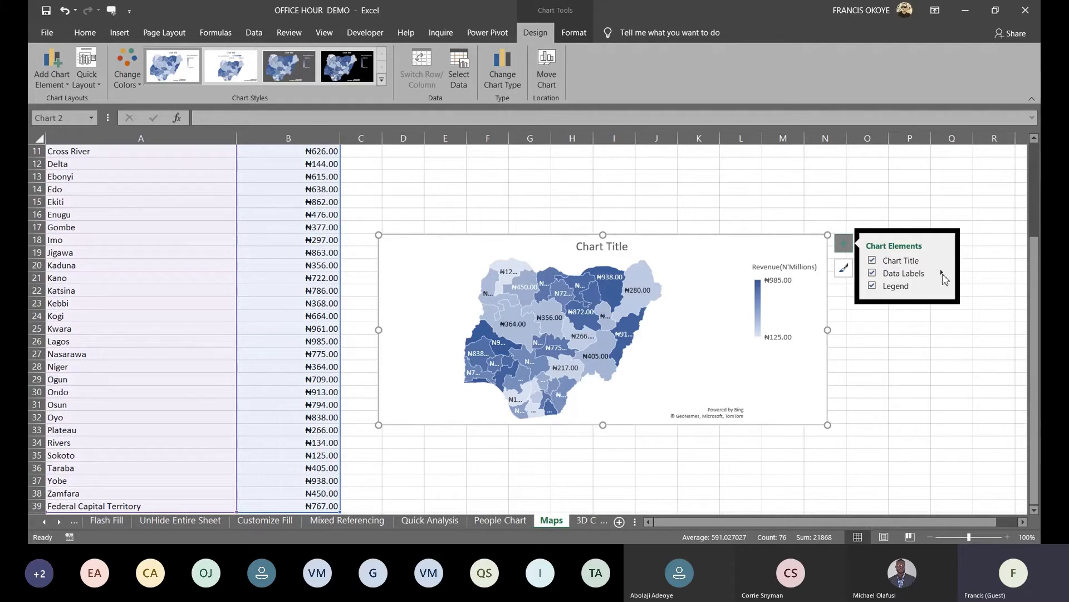
left_click(941, 272)
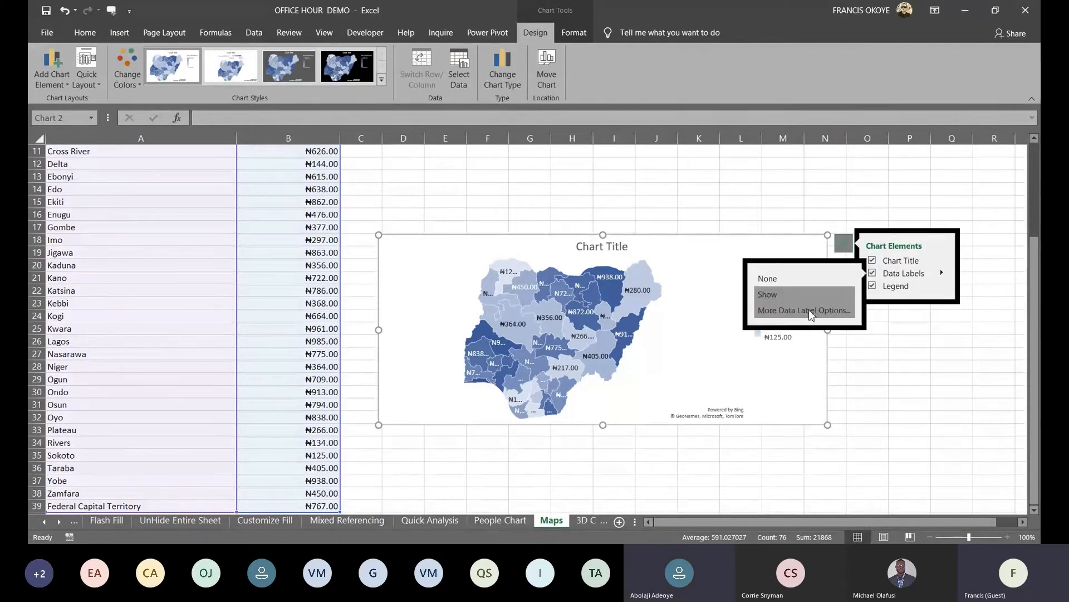
left_click(804, 315)
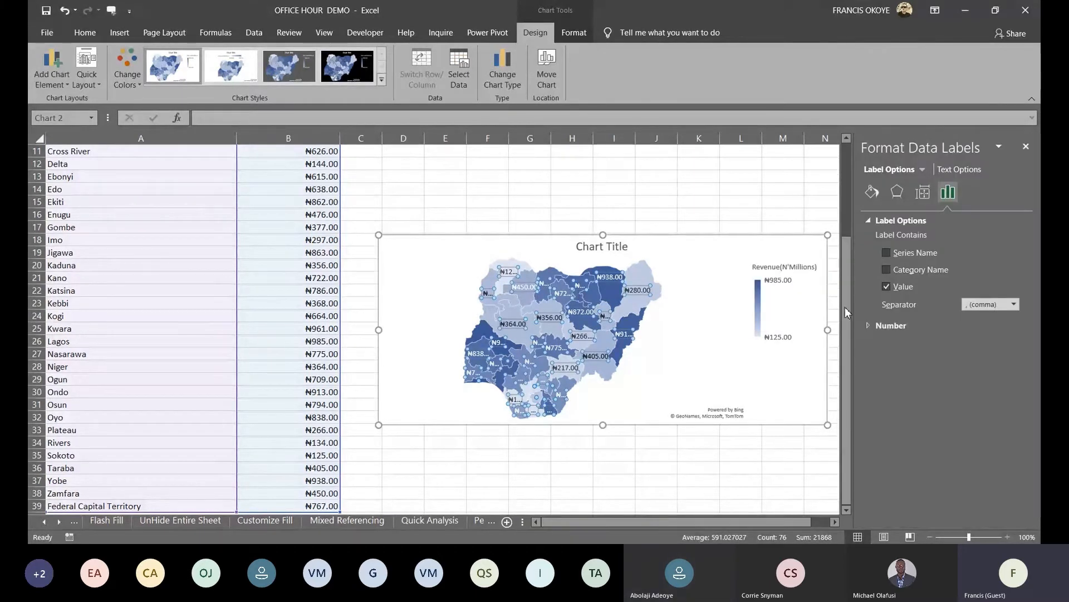
left_click(886, 270)
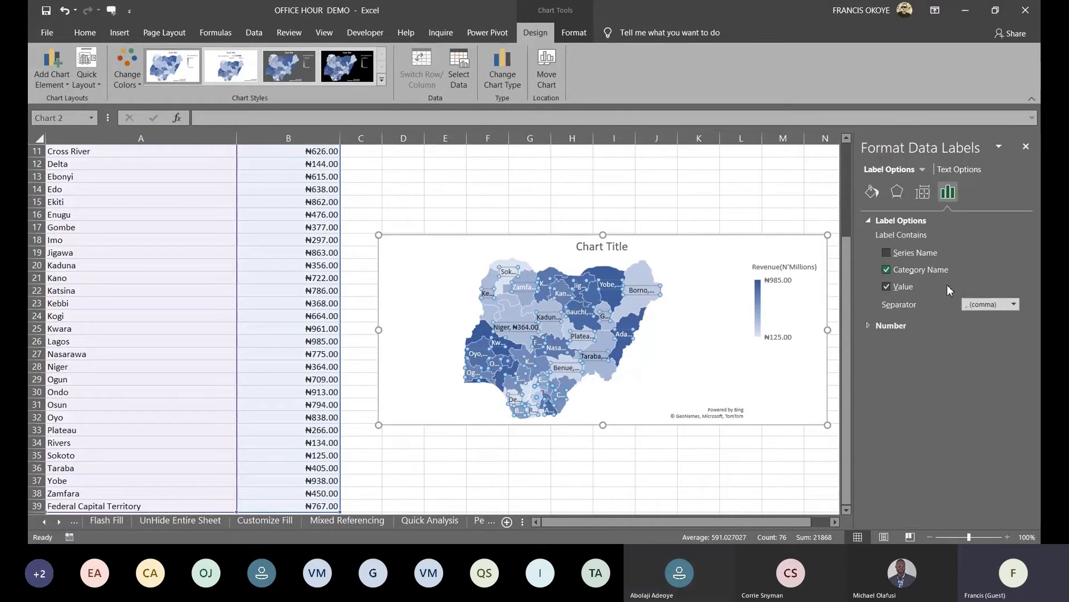
left_click(1012, 307)
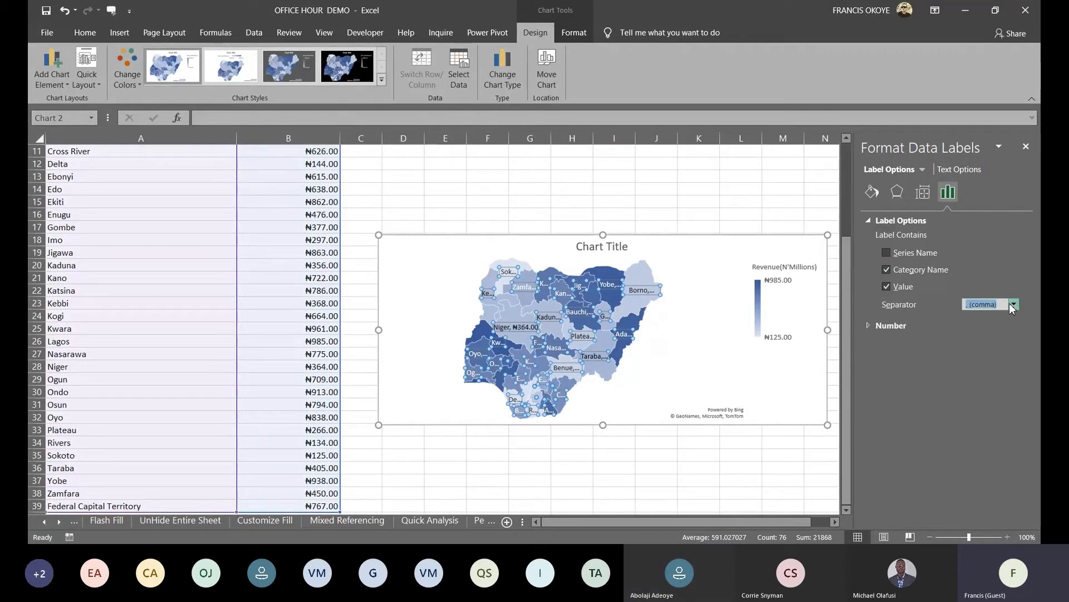
left_click(984, 348)
left_click_drag(603, 235, 600, 163)
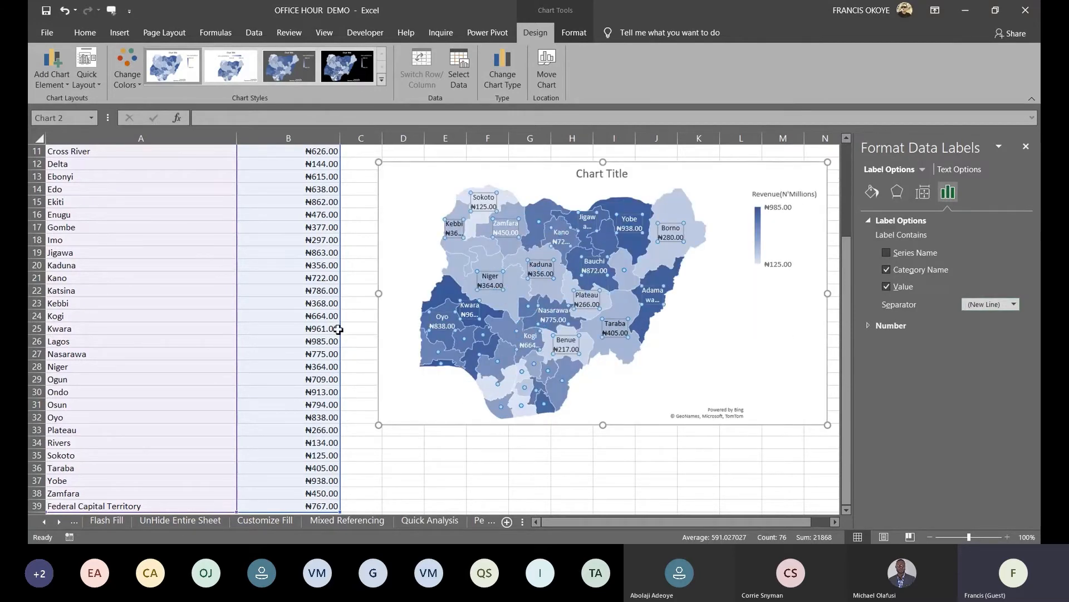
left_click_drag(380, 292, 241, 287)
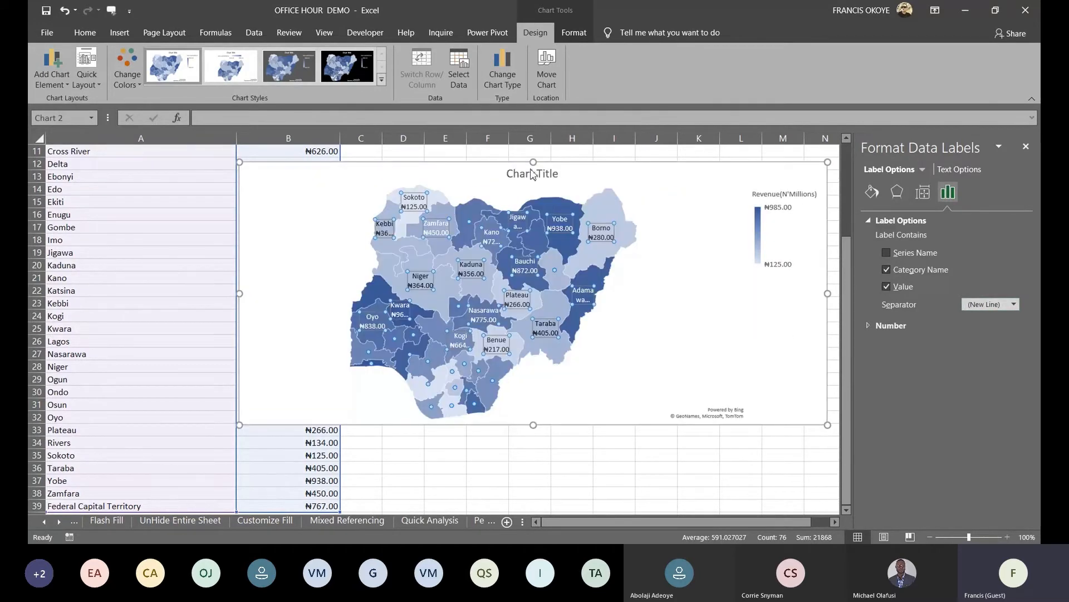
Retitle the map chart 'rEVENUE BY STATES'
left_click(526, 177)
key("BackSpace")
key("BackSpace")
key("BackSpace")
key("BackSpace")
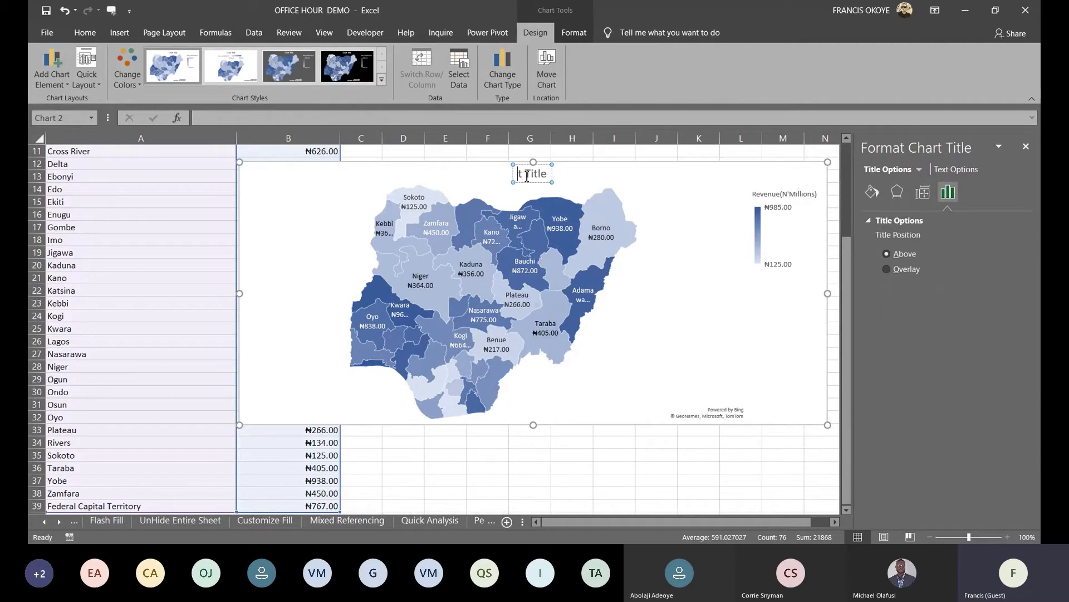
key("Delete")
key("Delete")
key("Delete")
key("Delete")
key("Delete")
key("Delete")
key("Delete")
type("r")
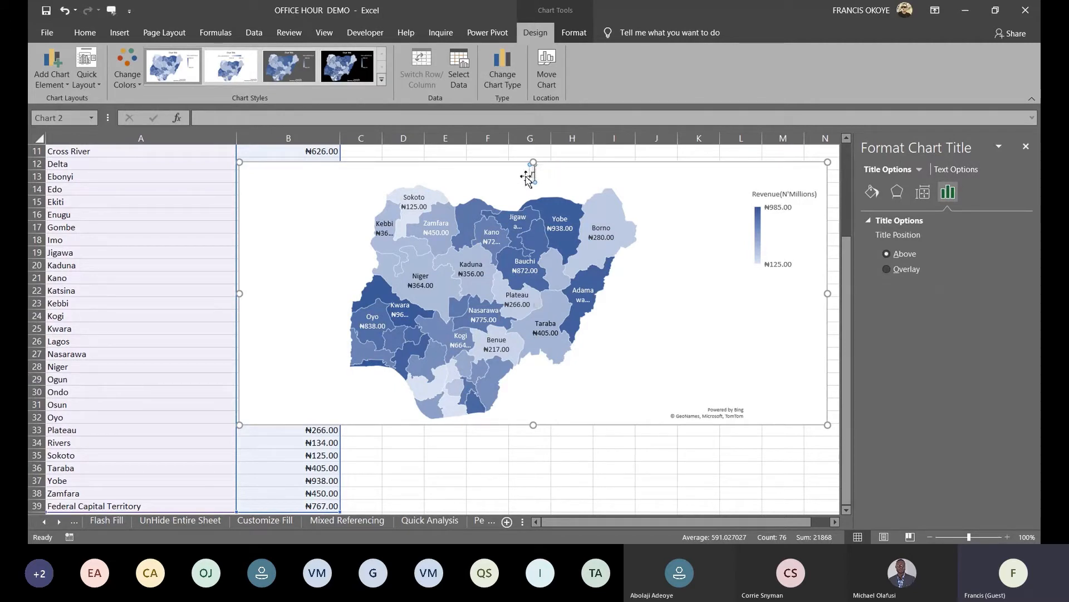
type("EVENUE")
key("BackSpace")
key("BackSpace")
key("BackSpace")
key("BackSpace")
key("BackSpace")
key("BackSpace")
type("evenue")
key("BackSpace")
key("BackSpace")
key("BackSpace")
key("BackSpace")
key("BackSpace")
key("BackSpace")
key("BackSpace")
type("rEVENUE B")
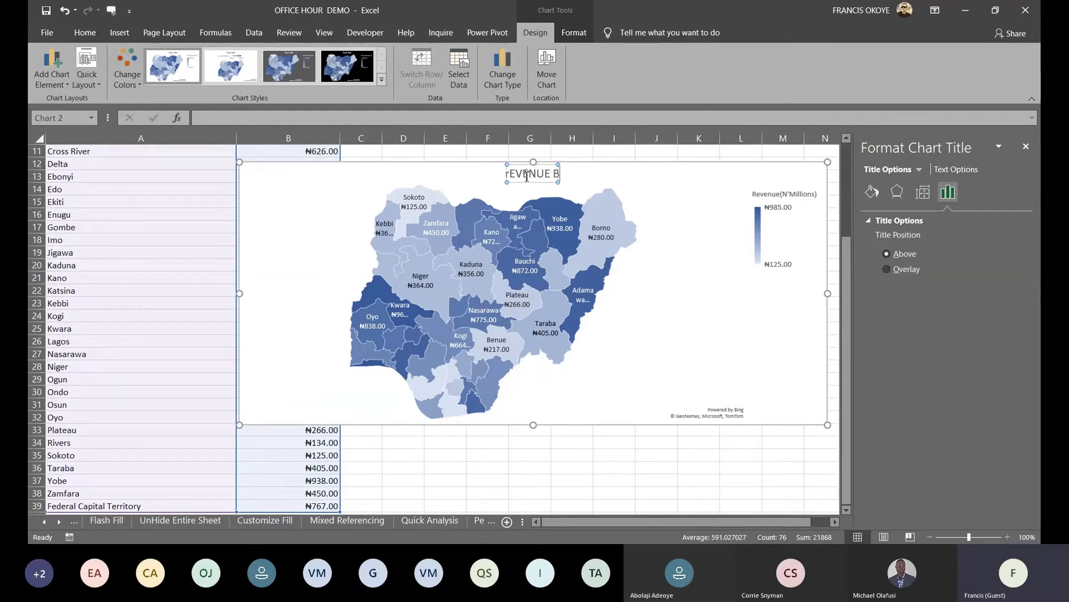
type("Y STATES")
key("Return")
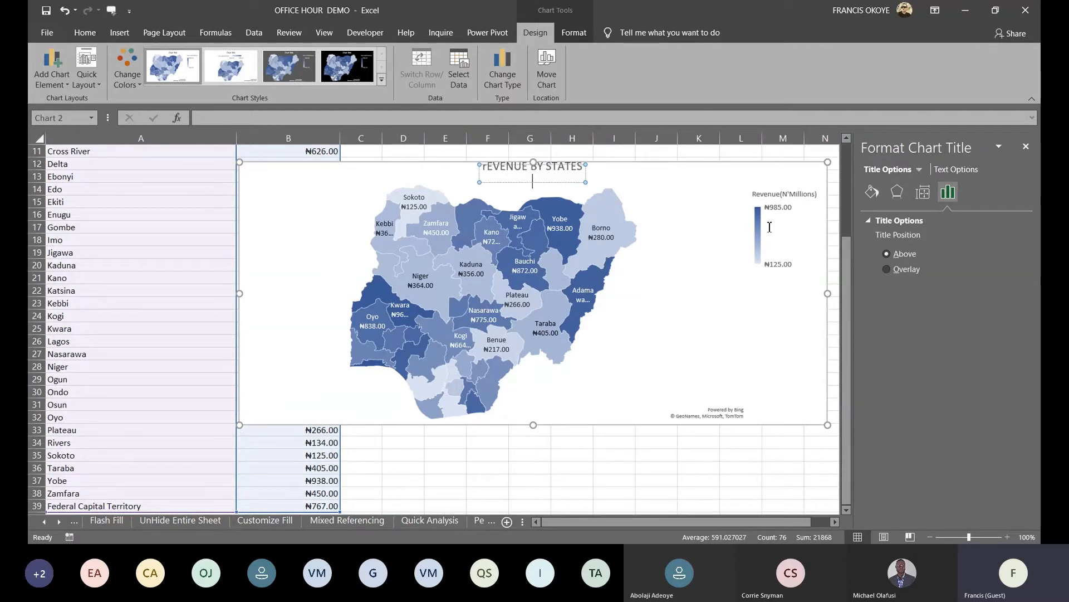
Try the black chart style, revert to the white style, and go to the 3D Charts sheet
left_click(347, 67)
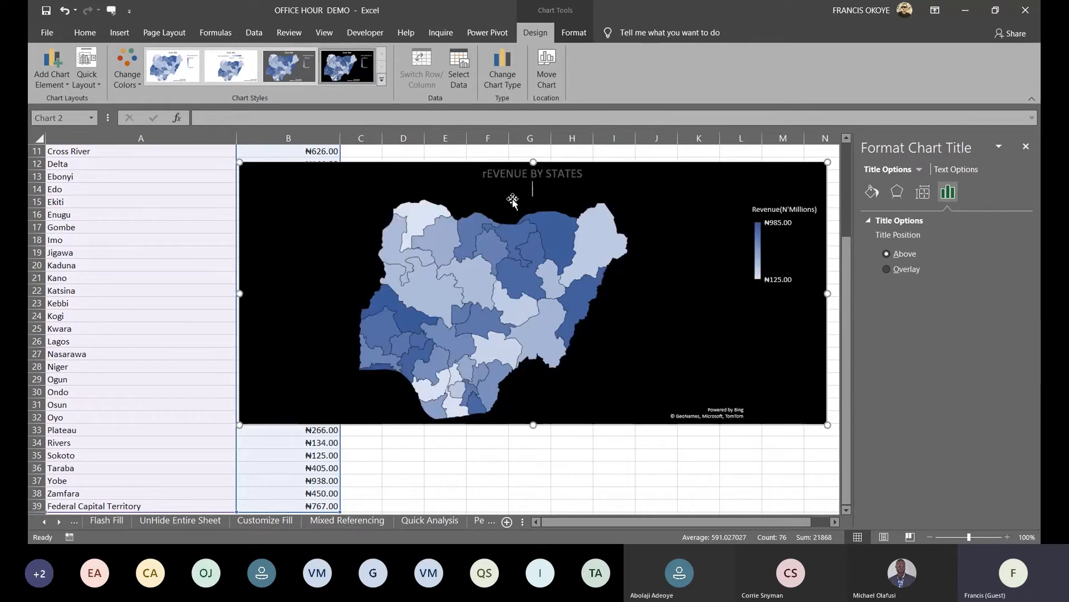
left_click(635, 316)
left_click(157, 57)
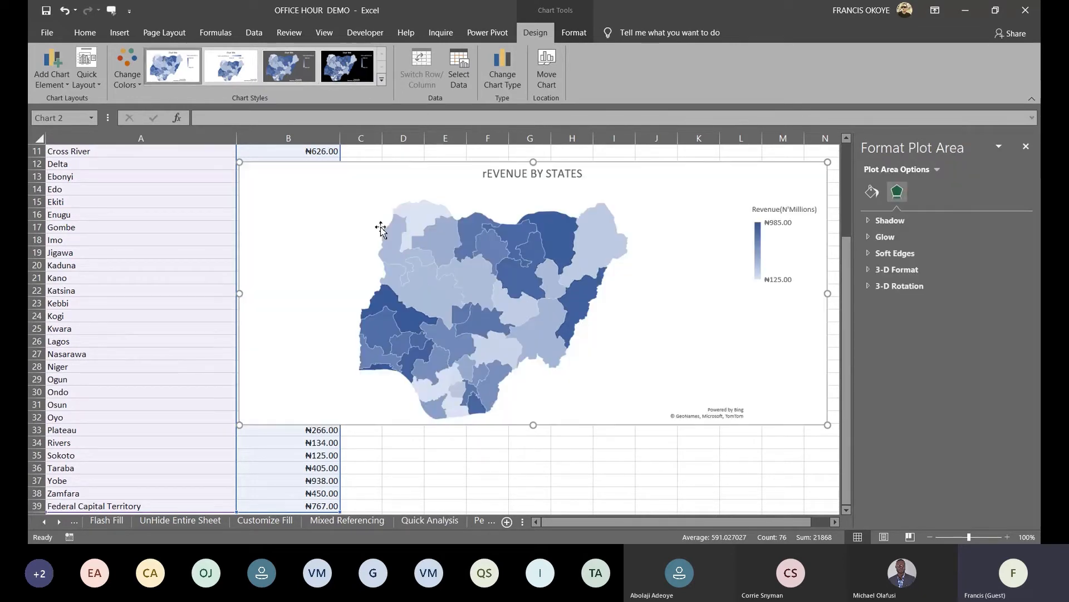
left_click(478, 520)
left_click(466, 523)
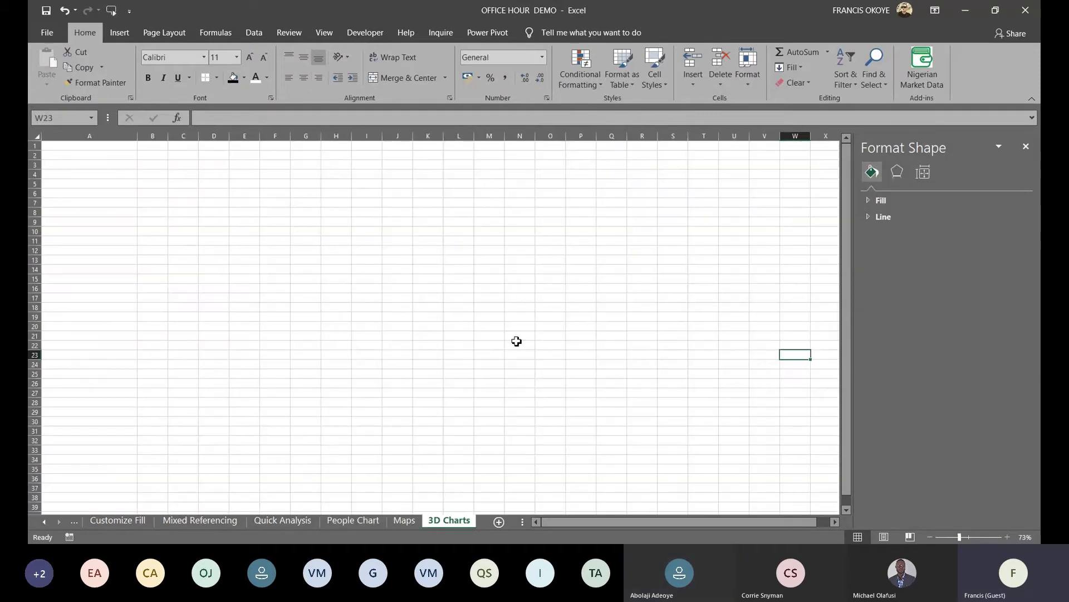
left_click(95, 165)
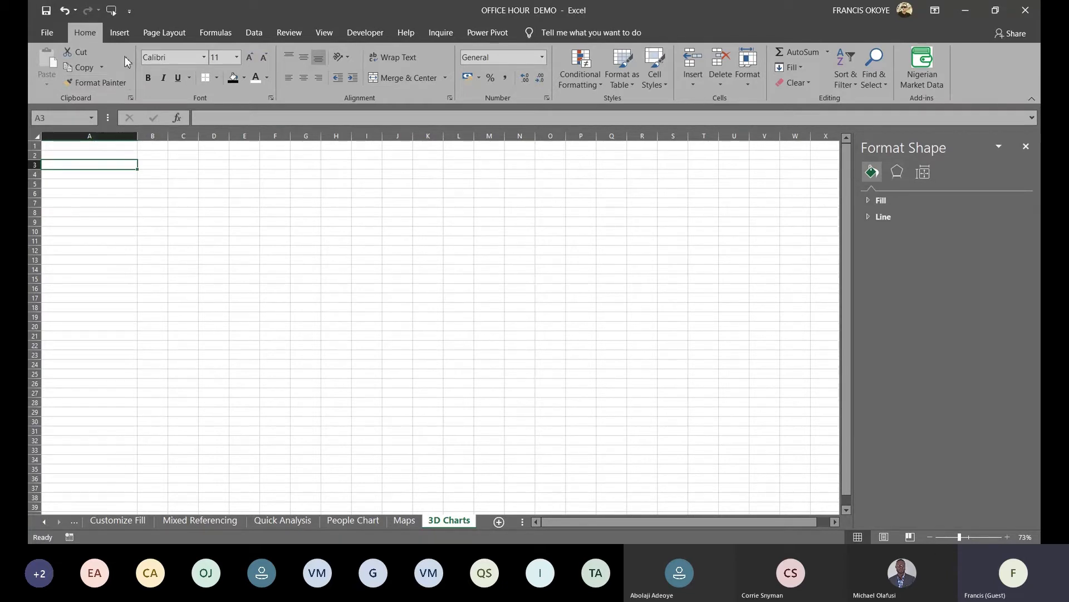
left_click(119, 33)
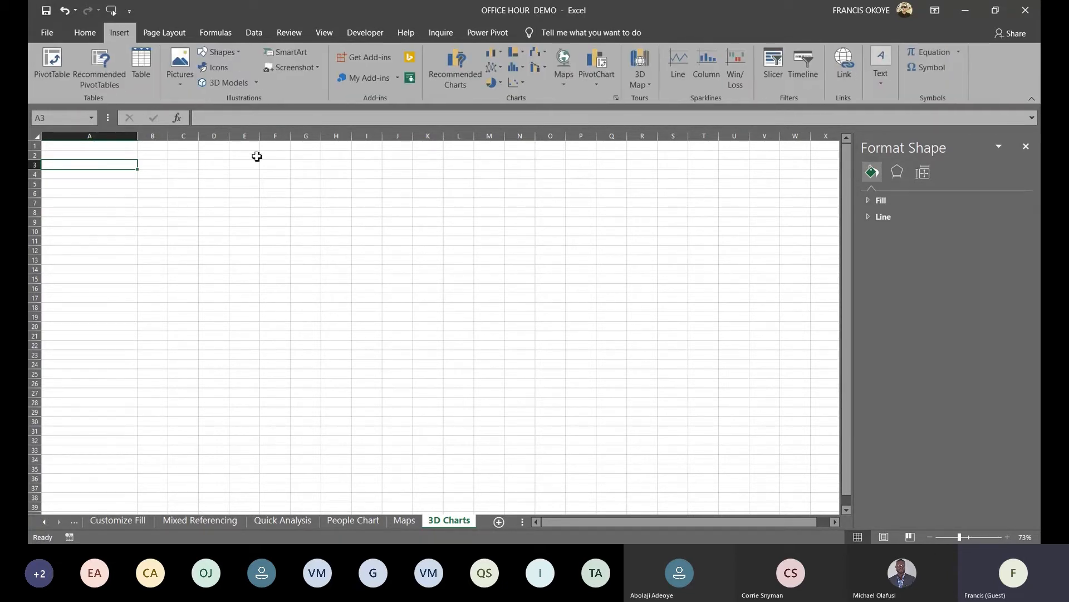
left_click(239, 52)
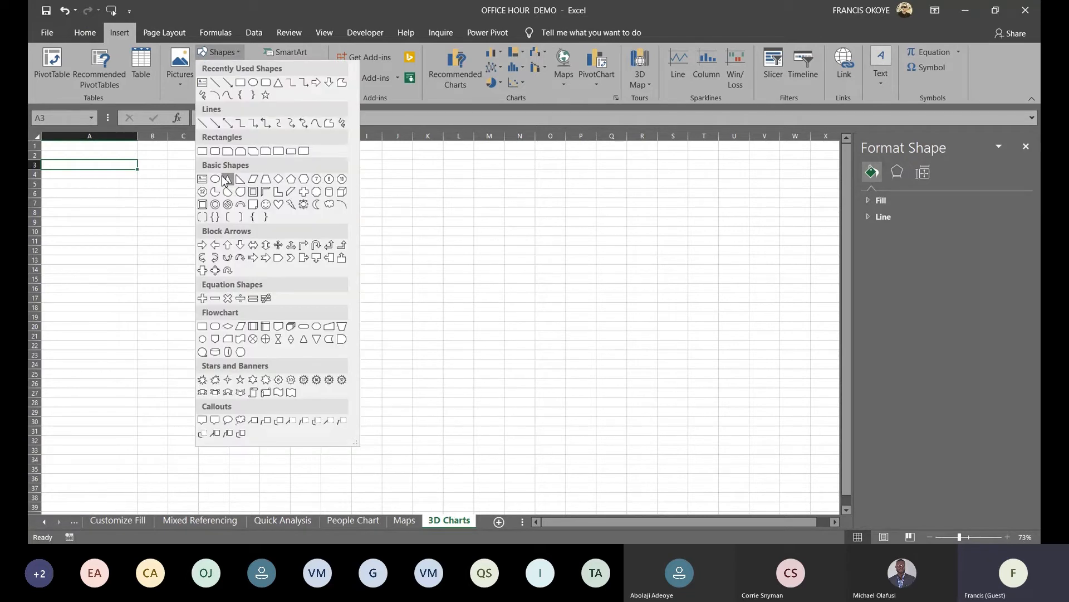
left_click(229, 151)
left_click_drag(108, 166, 274, 231)
key("Delete")
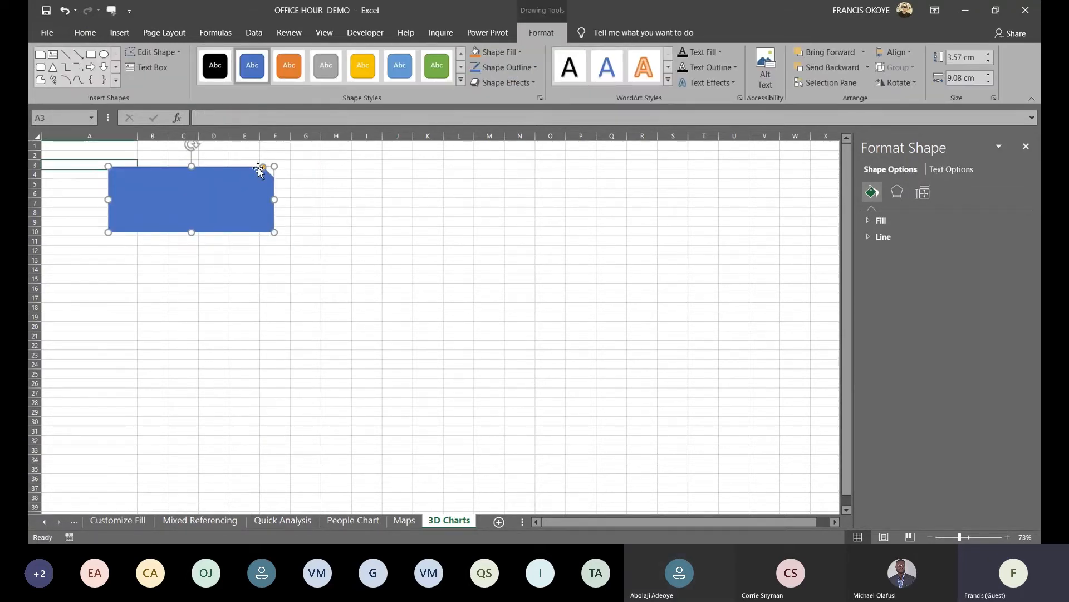
left_click(497, 346)
From cell A7, browse the online 3D Models library to Electronics and Gadgets
left_click(124, 200)
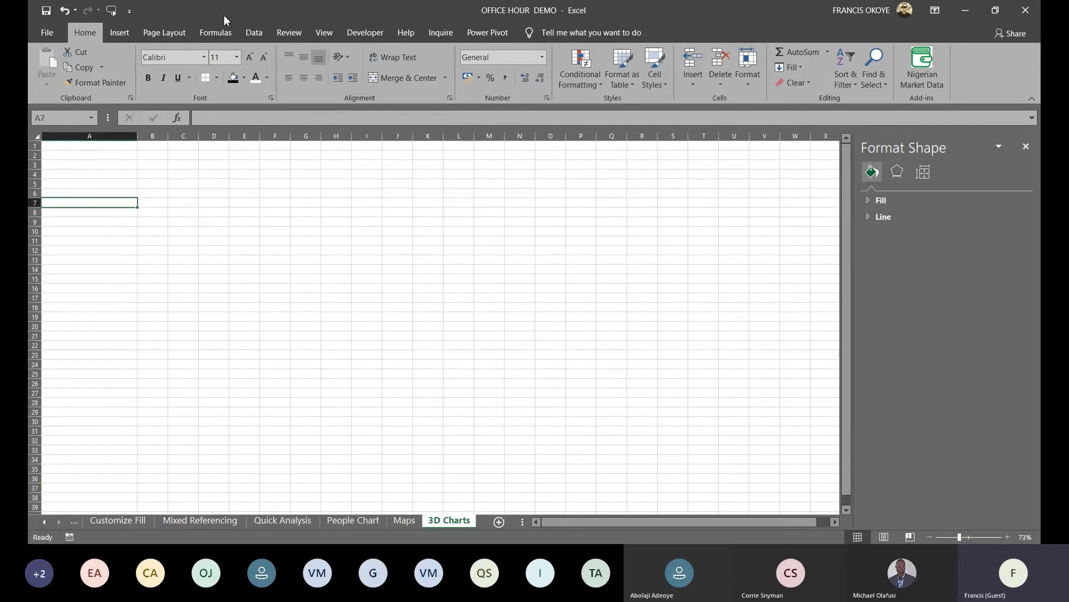
left_click(118, 34)
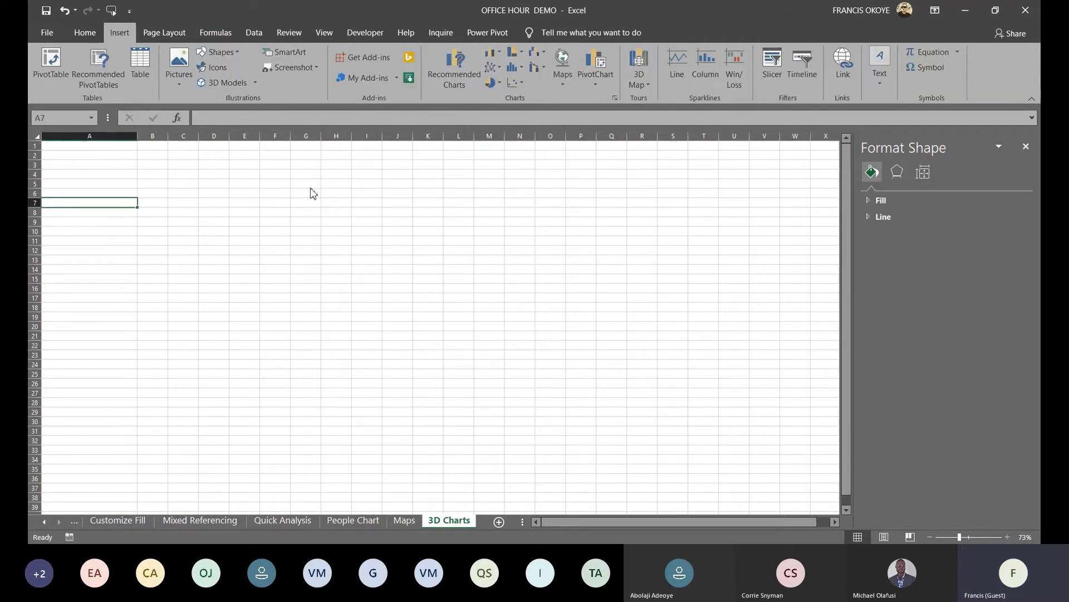
left_click(236, 82)
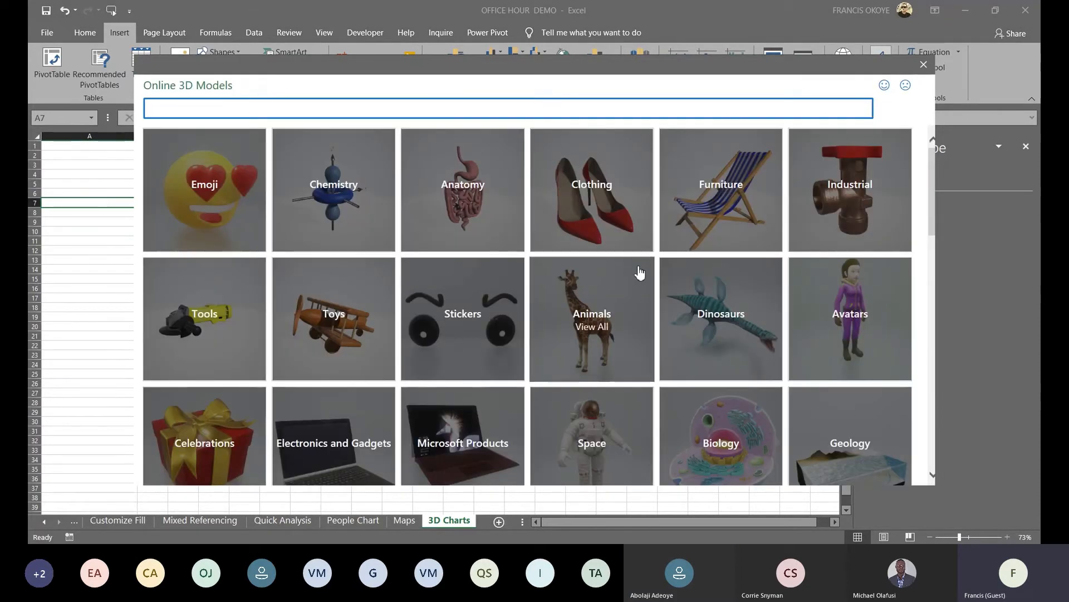
left_click_drag(933, 192, 415, 247)
left_click(361, 263)
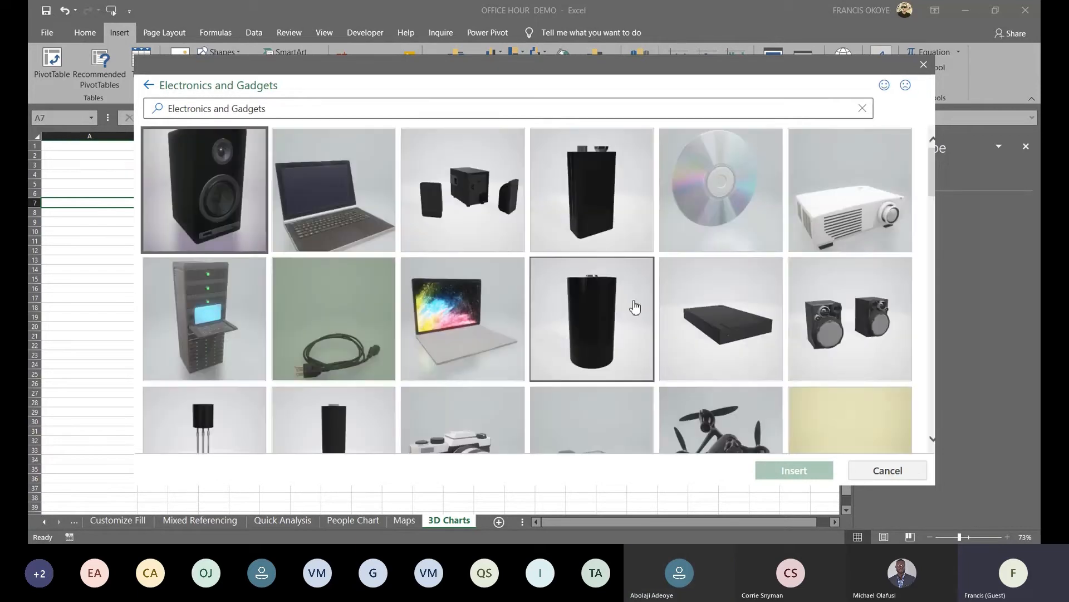
Pick the drone, silver laptop and red-keyboard laptop models and insert all three
scroll(708, 278, "down", 3)
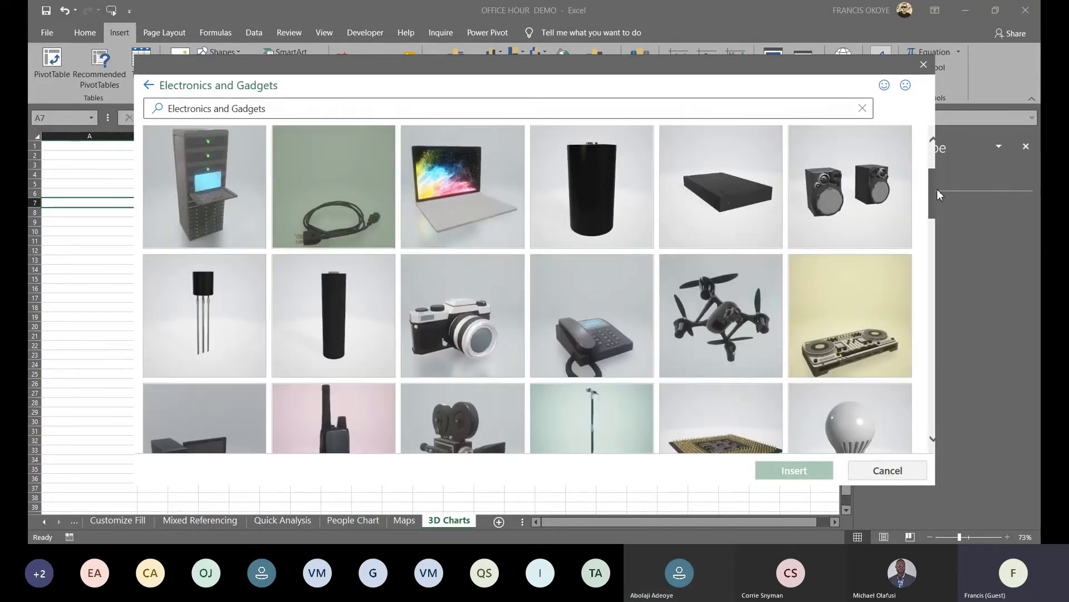
left_click(732, 288)
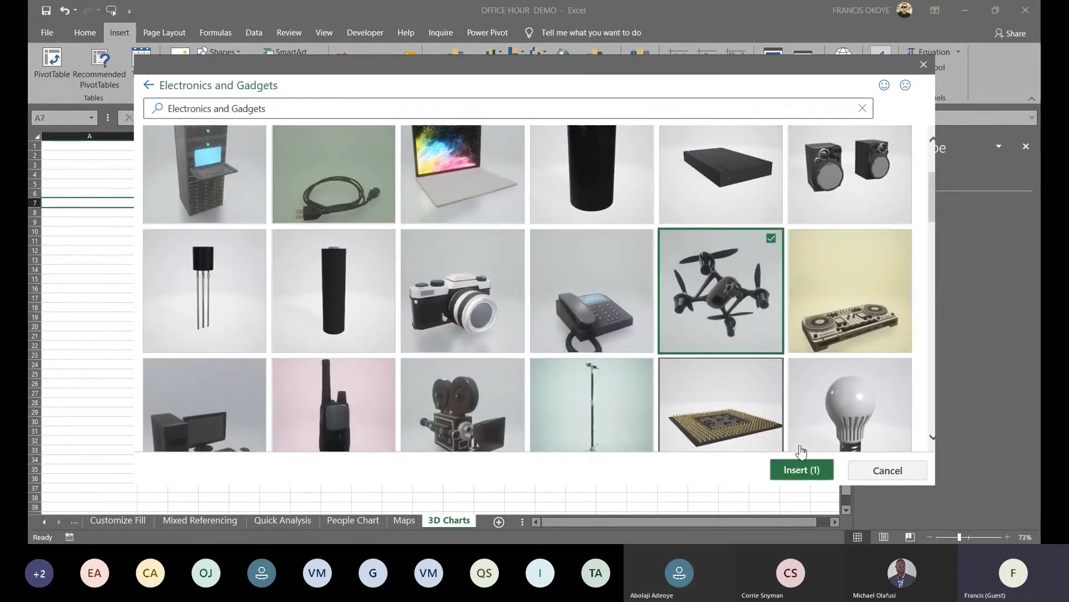
left_click(431, 191)
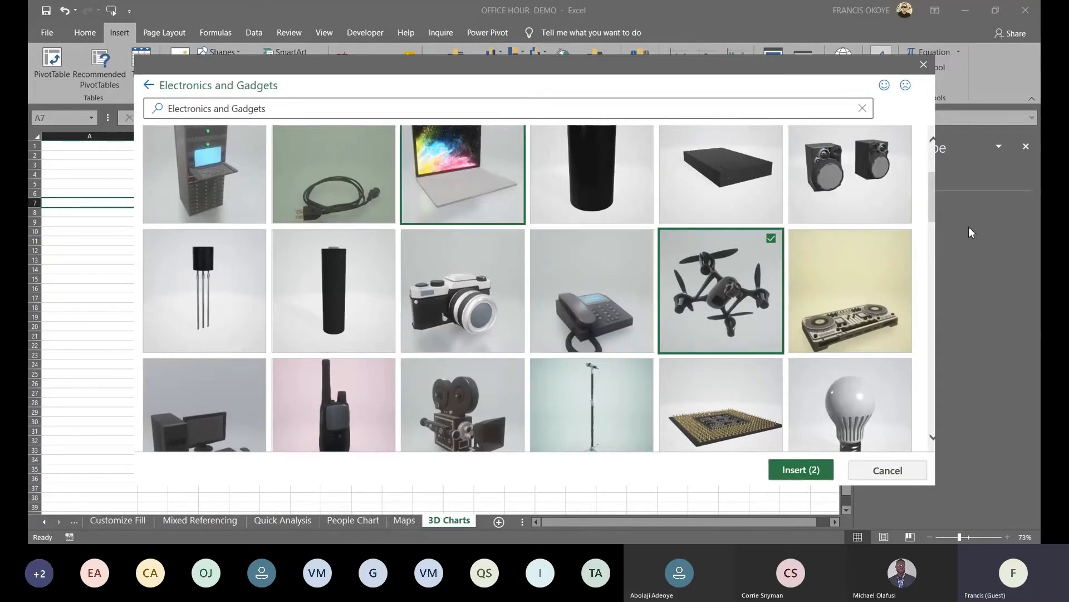
scroll(938, 220, "down", 3)
left_click_drag(945, 242, 945, 285)
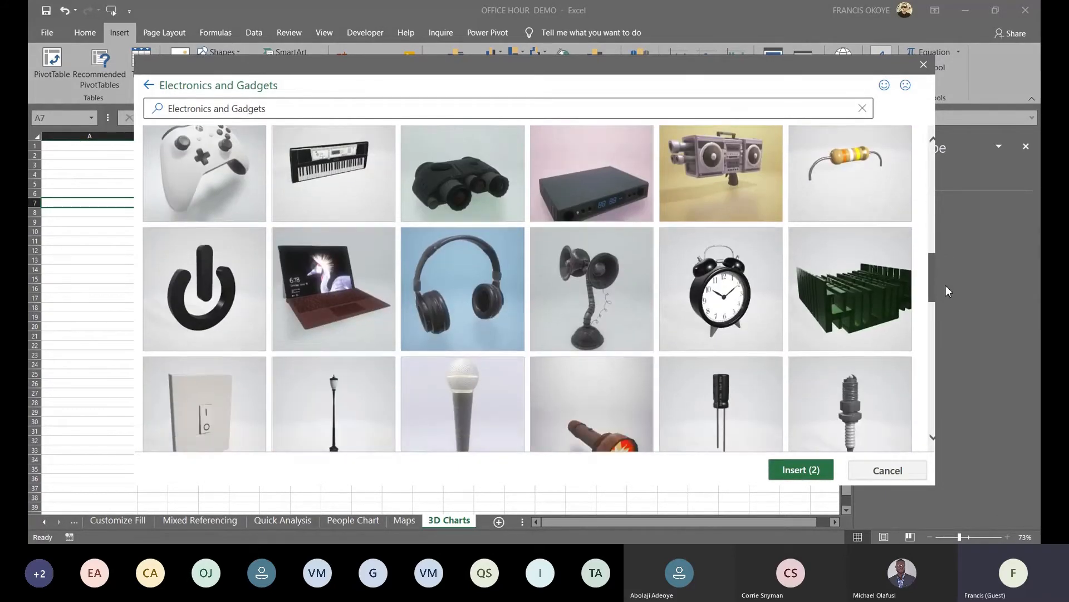
left_click(337, 281)
left_click(798, 470)
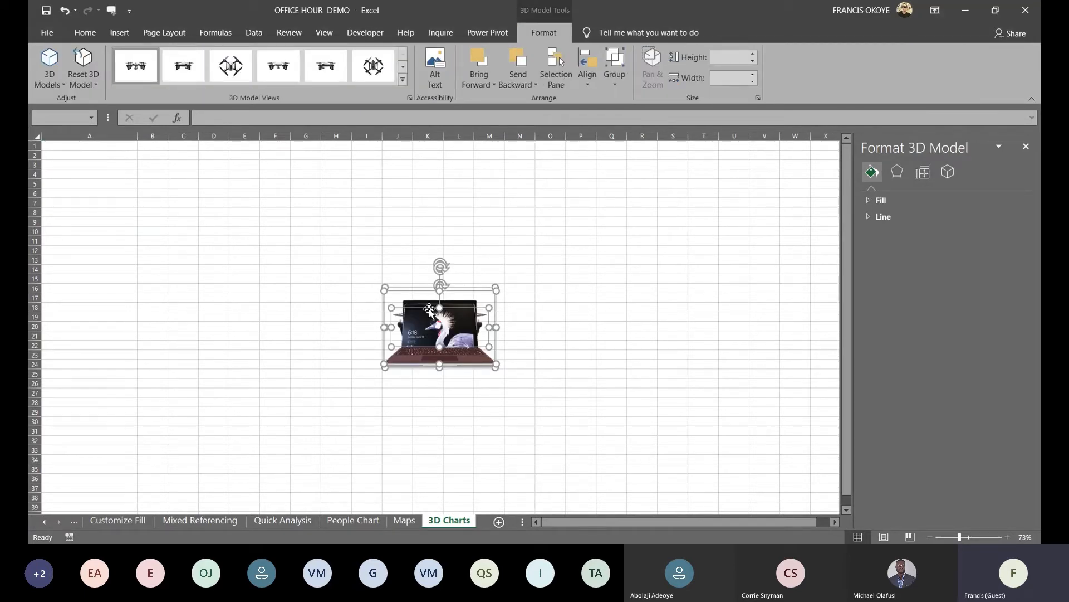
Spread the stacked models apart and cut-and-paste one of them to cell T10
left_click_drag(430, 310, 89, 404)
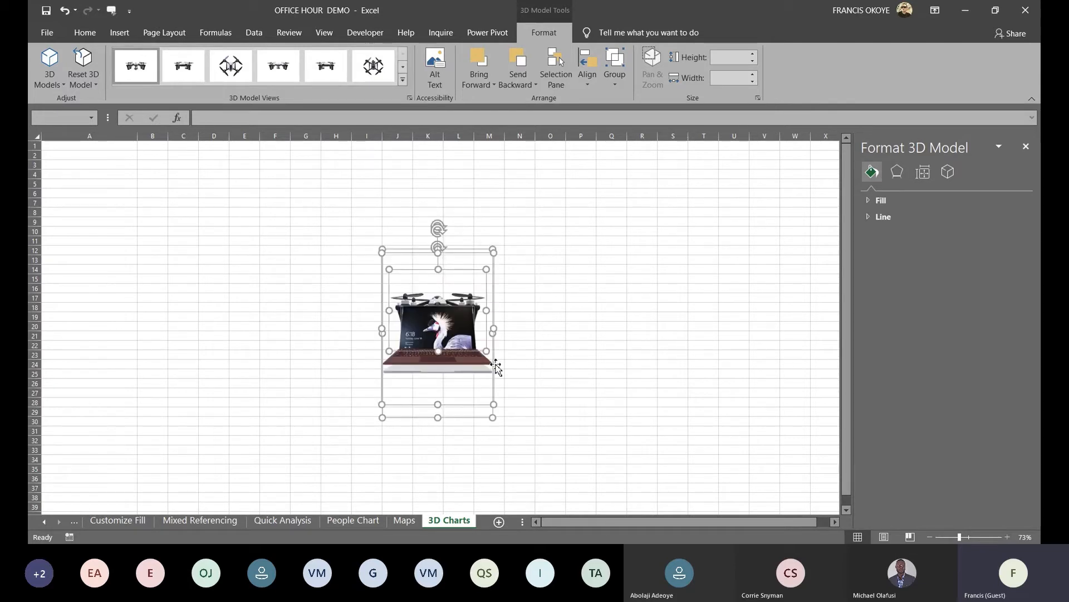
left_click_drag(467, 270, 501, 198)
right_click(504, 194)
left_click(518, 202)
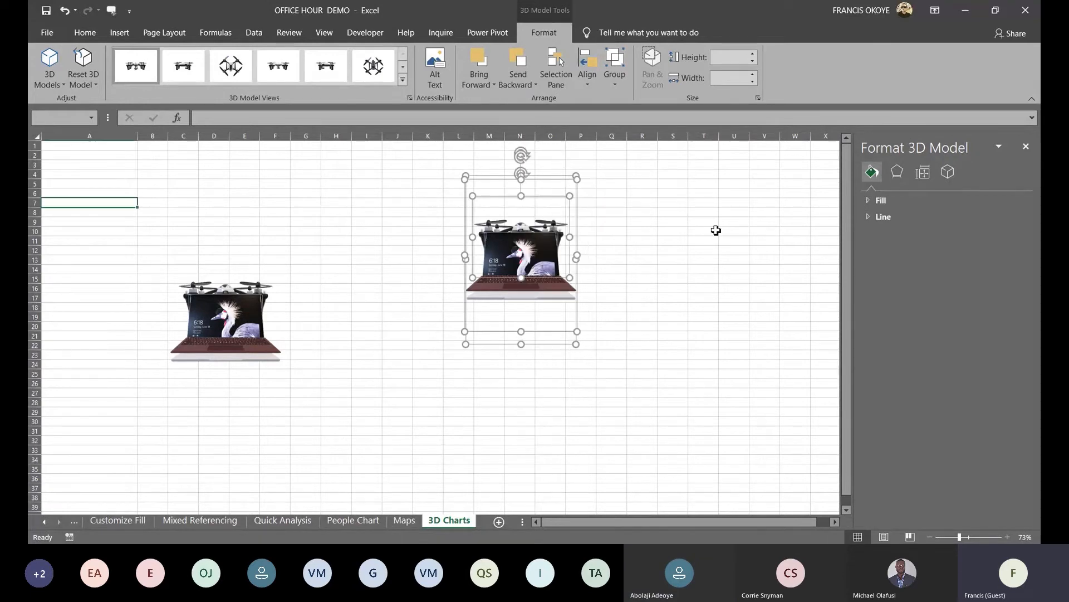
left_click(713, 231)
key("ctrl+v")
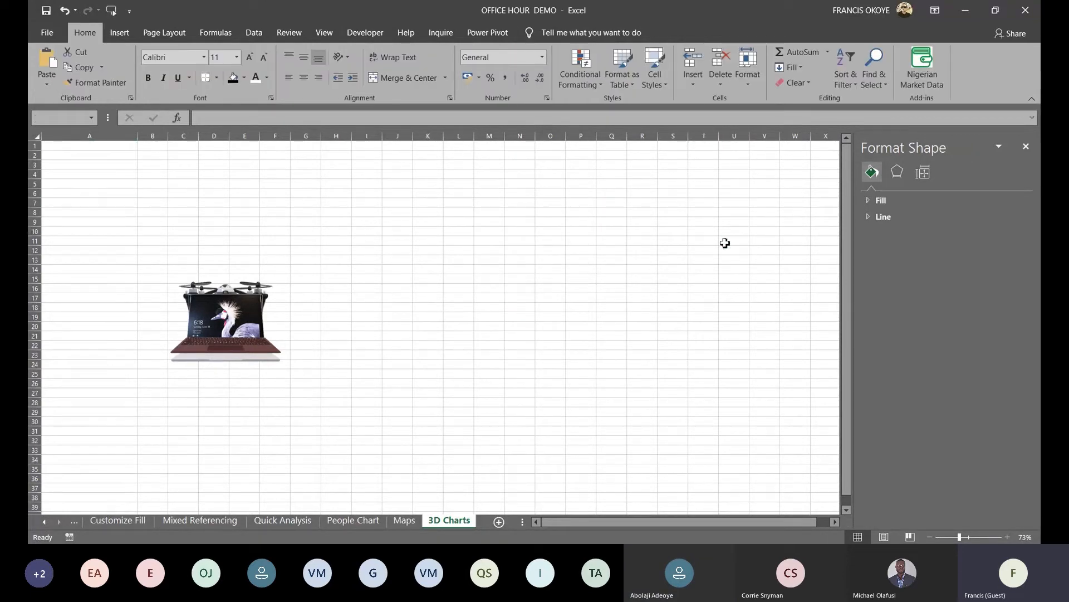
left_click(179, 326)
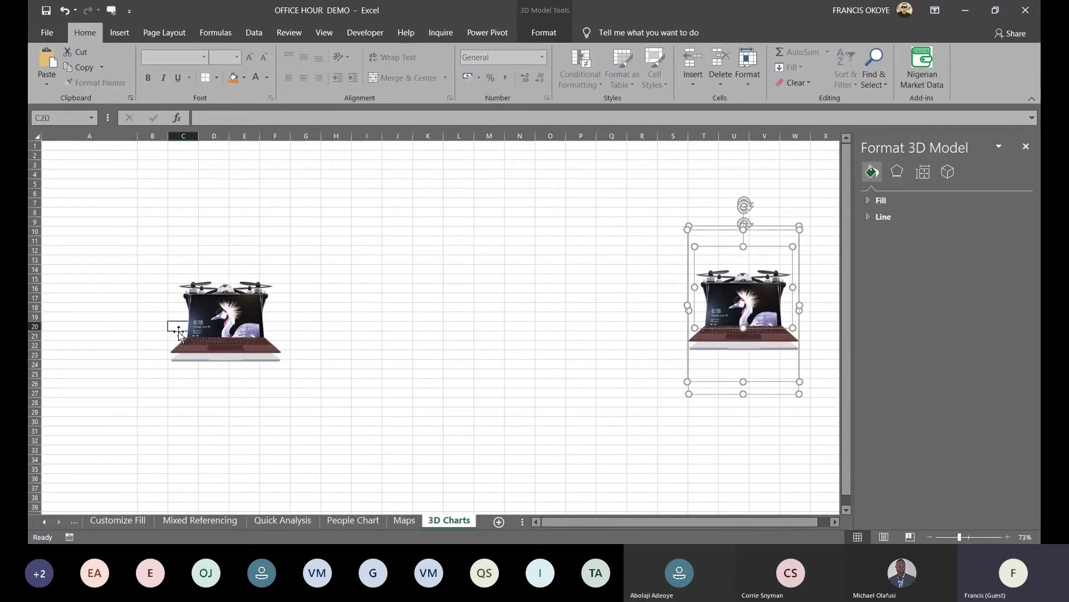
Enlarge and tilt the front laptop, then rotate the small laptop and move it up-right
left_click(240, 330)
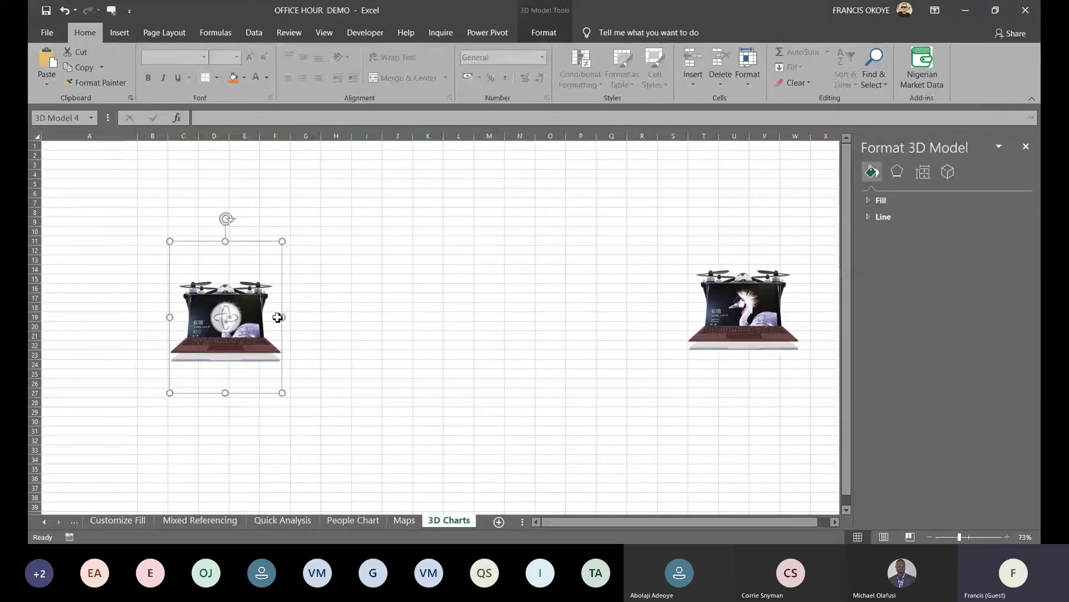
left_click_drag(278, 317, 520, 318)
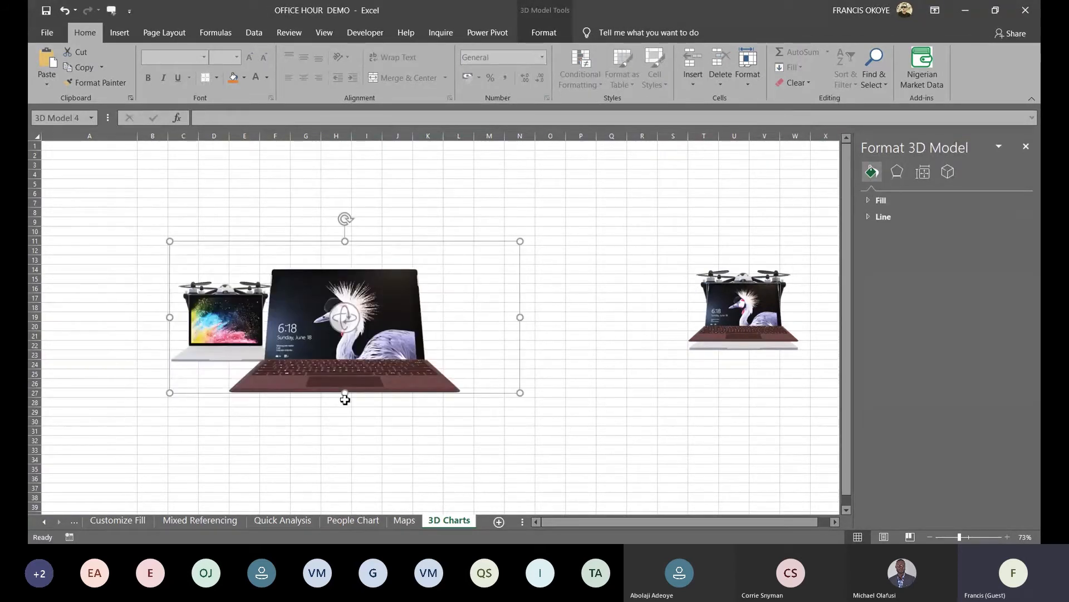
left_click_drag(346, 396, 342, 496)
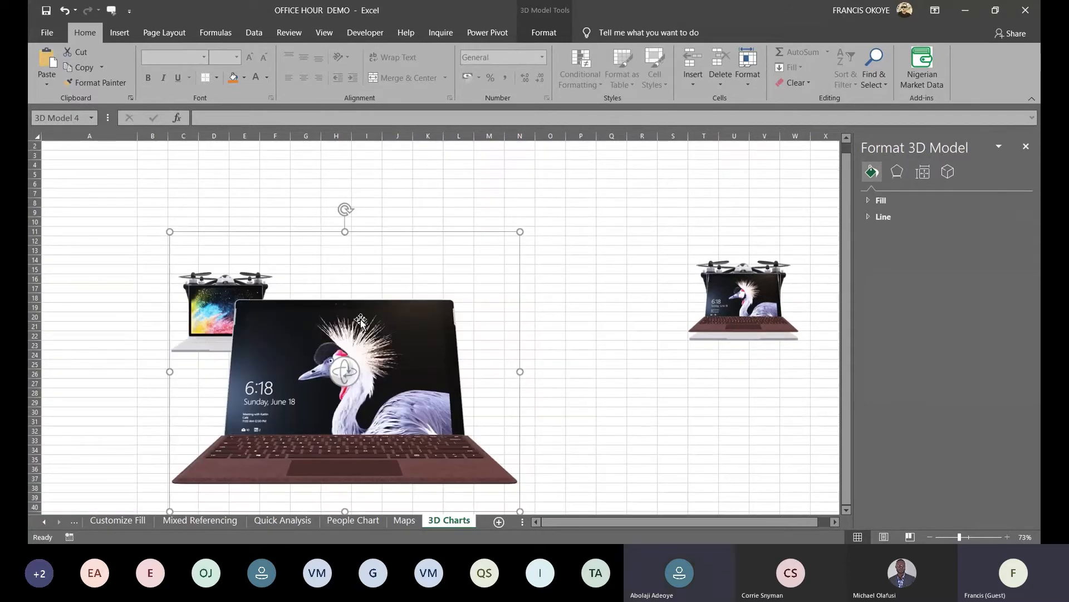
left_click_drag(342, 375, 612, 217)
left_click(222, 316)
left_click_drag(223, 316, 209, 333)
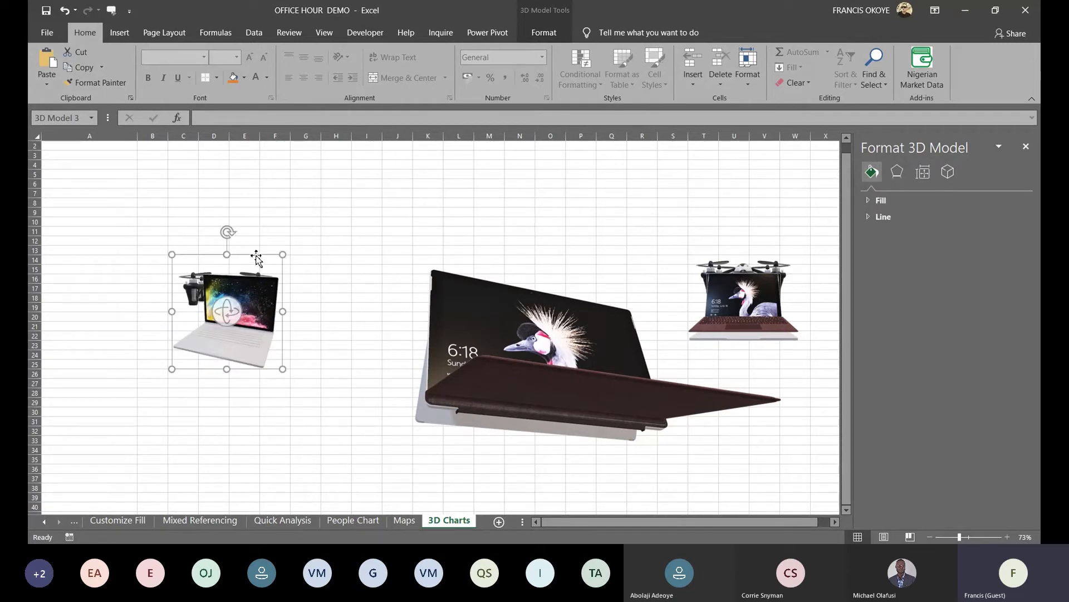
left_click_drag(257, 256, 553, 178)
Stretch the drone's frame from row 5 to row 33 and rotate it to a new angle
left_click(232, 280)
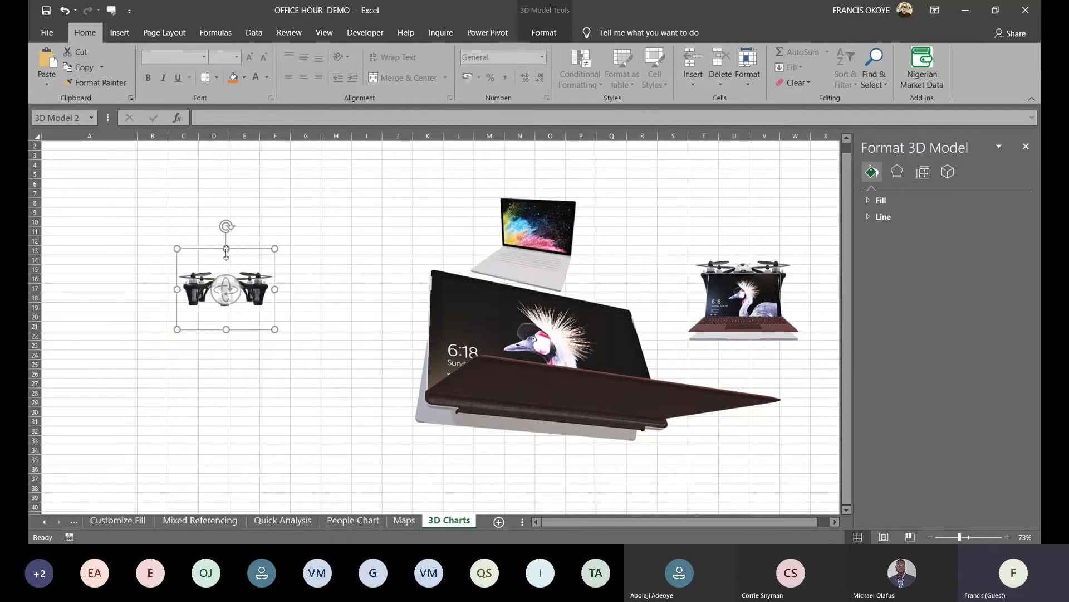
left_click_drag(230, 237, 232, 179)
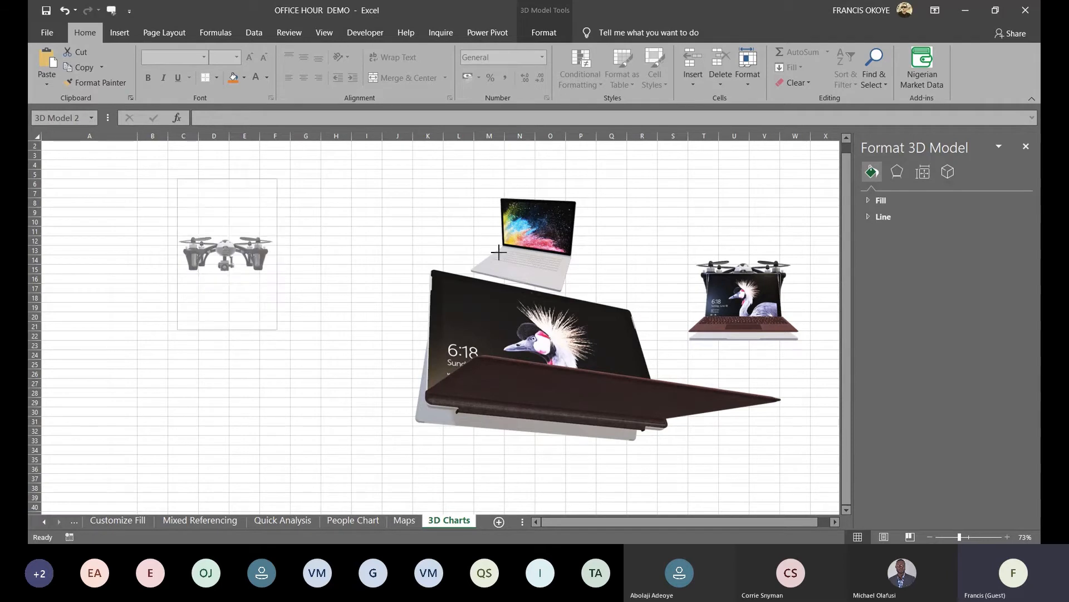
left_click_drag(340, 329, 322, 440)
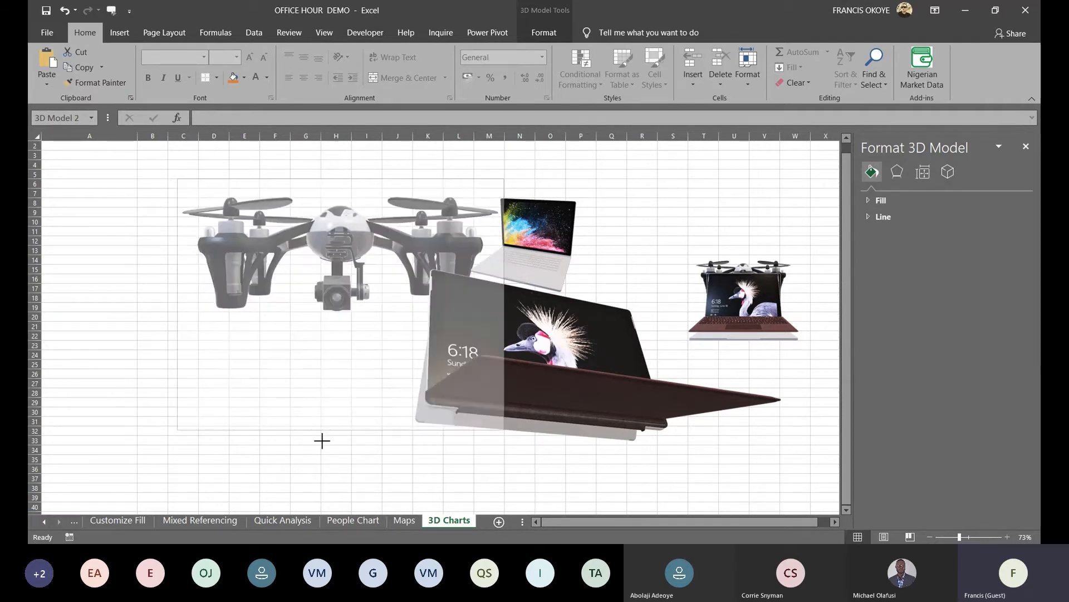
left_click_drag(347, 177, 134, 259)
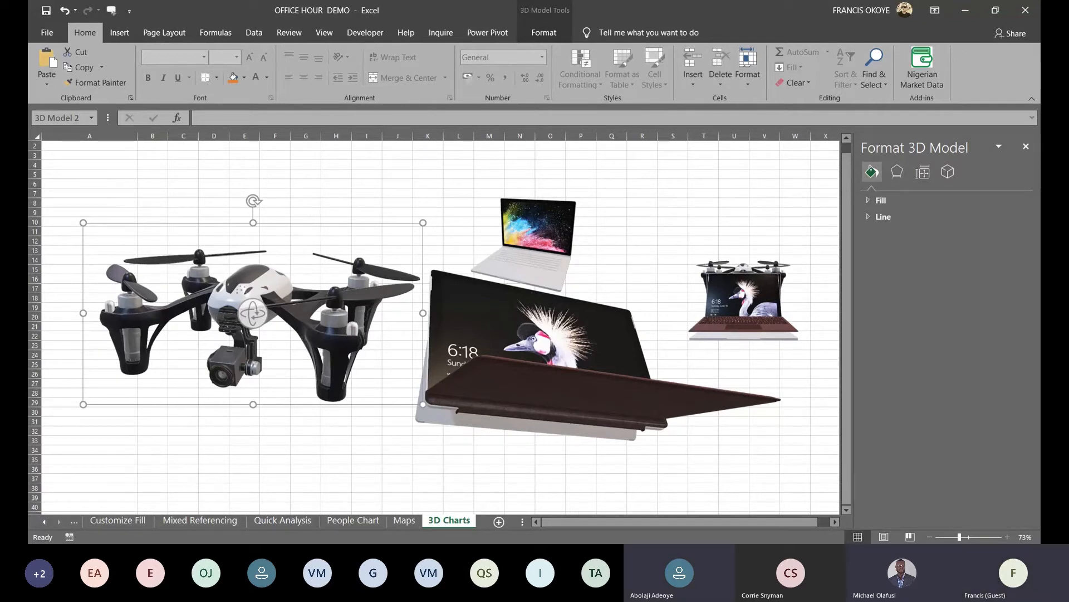
Close the 3D Charts demo workbook window
left_click(1026, 10)
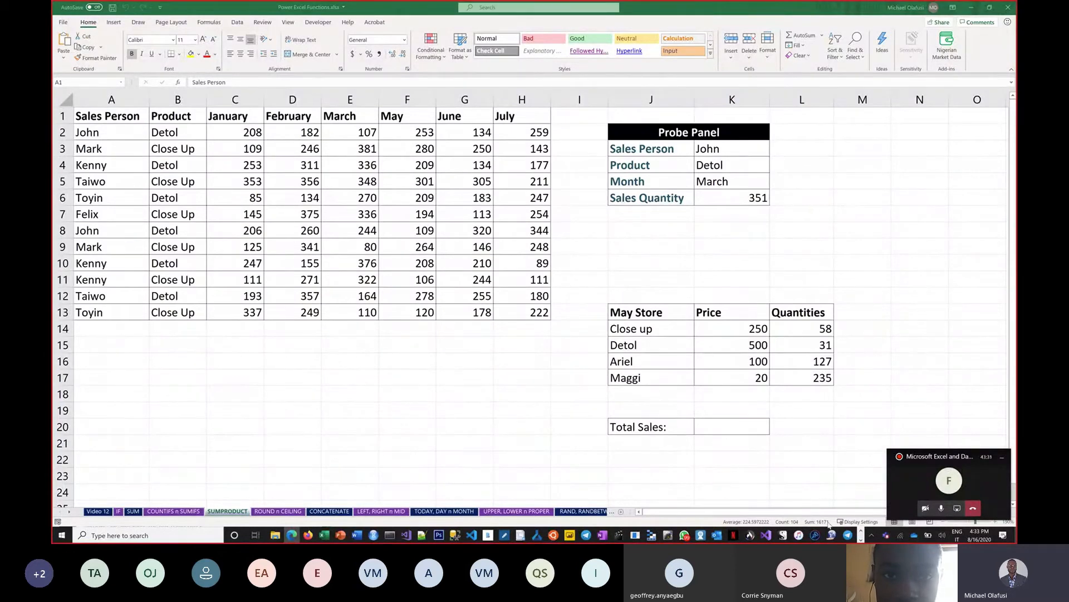
Switch to the Office Hour 10 PowerPoint presentation with Alt+Tab
left_click(860, 539)
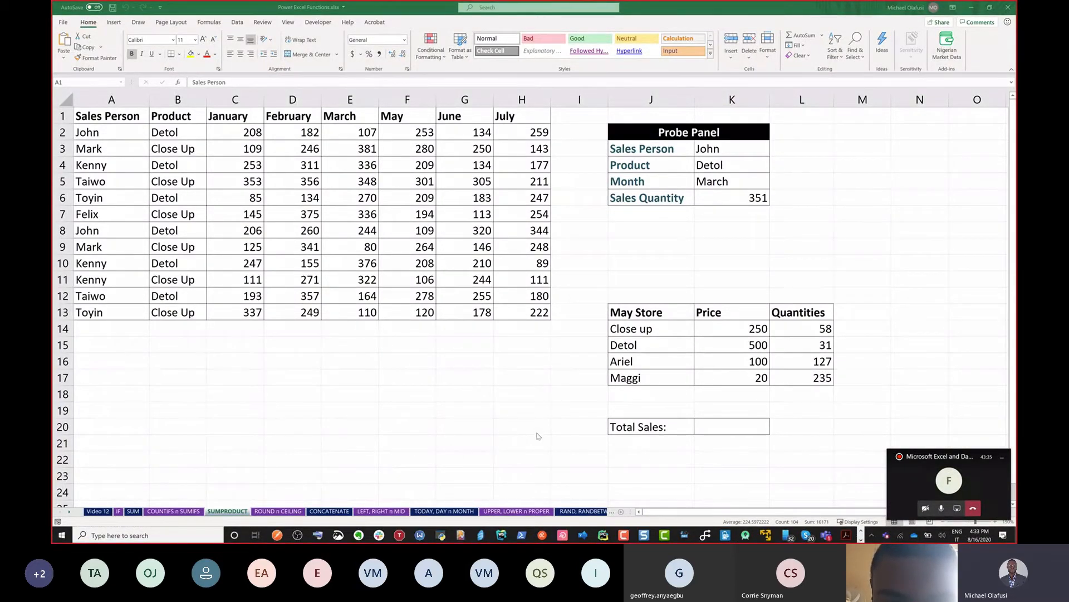
key("alt+Tab")
key("alt+Tab")
key("alt+Tab")
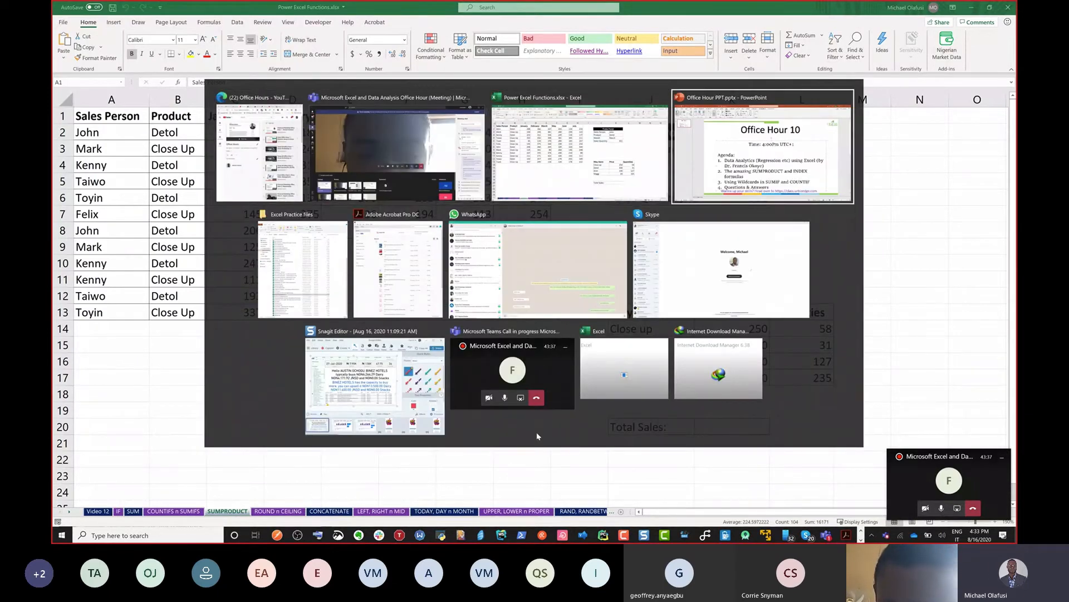
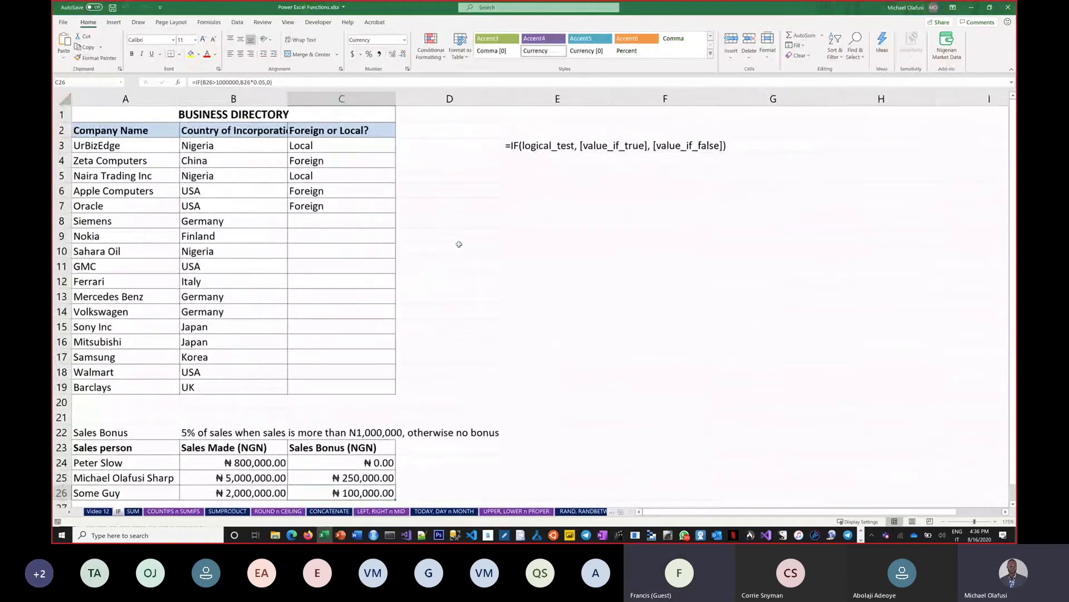
Enter IF, IFS and SWITCH in cells D5 to D7 of the IF sheet, then go to the SUMPRODUCT sheet
left_click(487, 234)
left_click(493, 179)
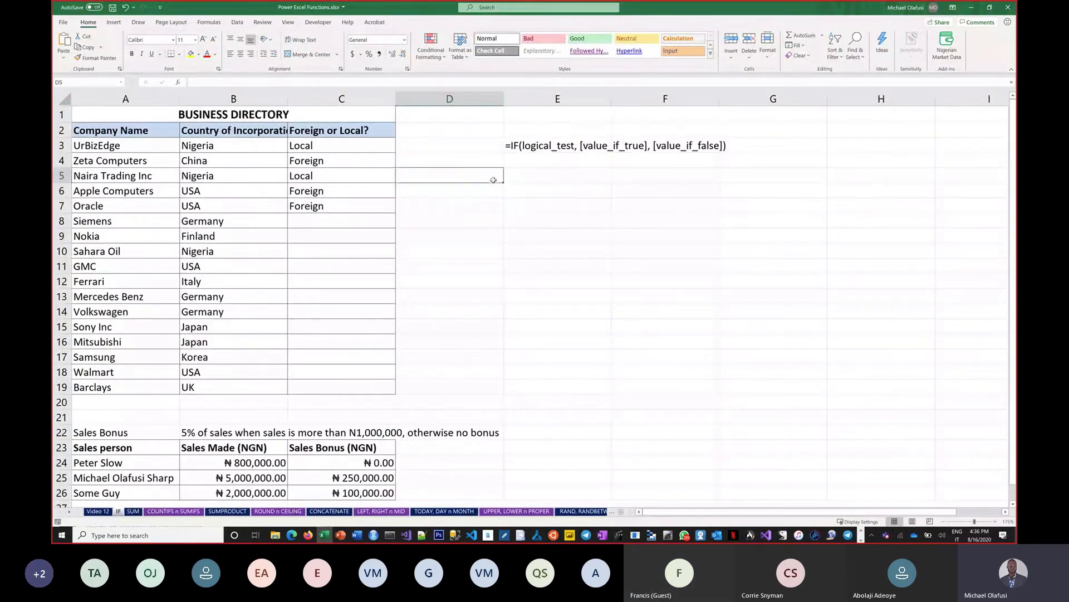
type("IF")
key("Return")
type("IF")
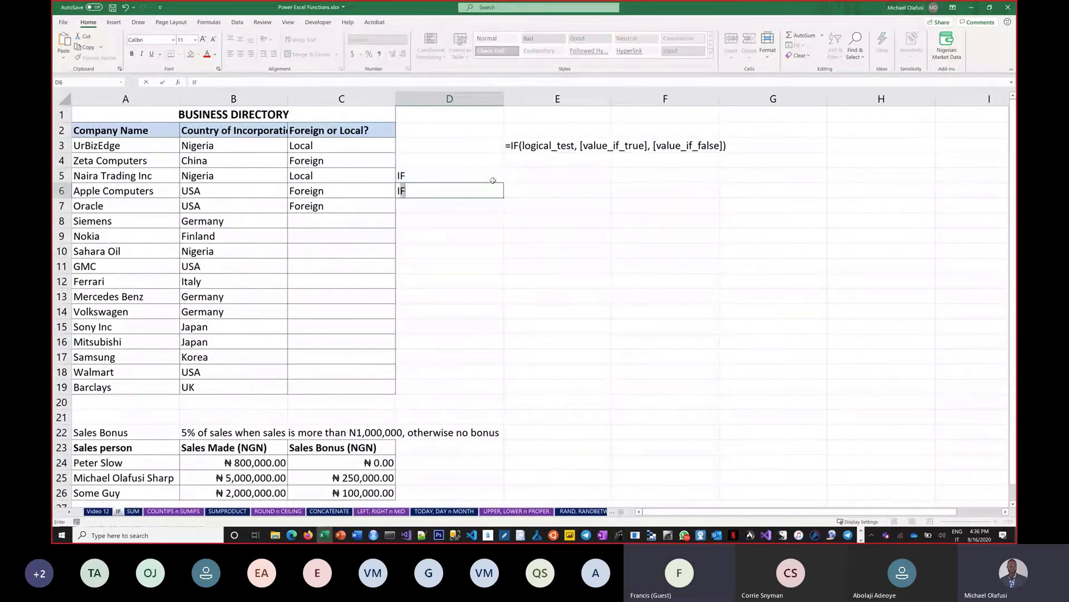
type("S")
key("Return")
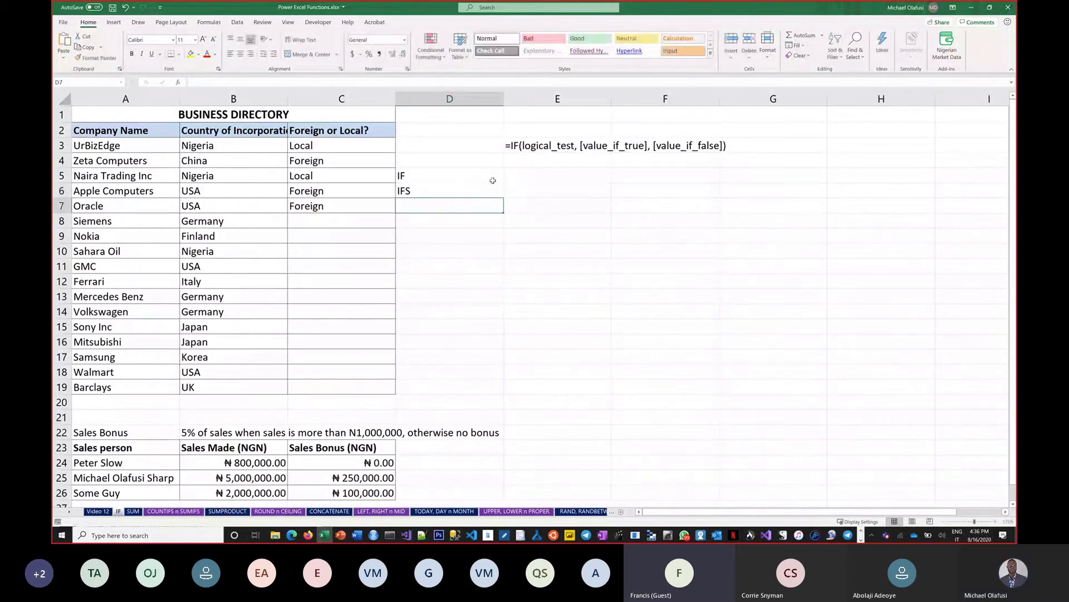
type("SWITCH")
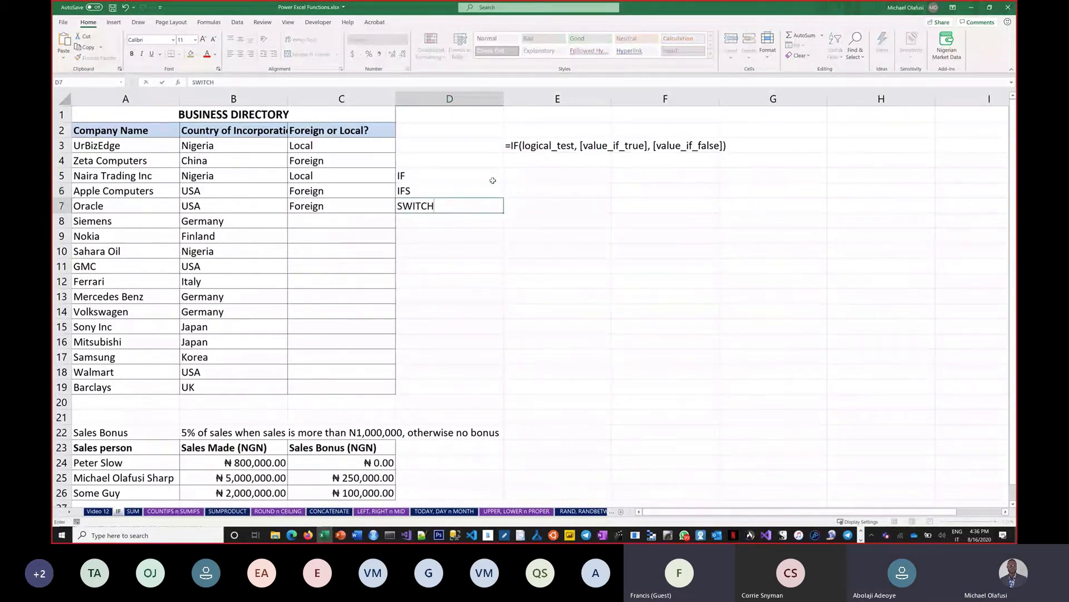
key("Return")
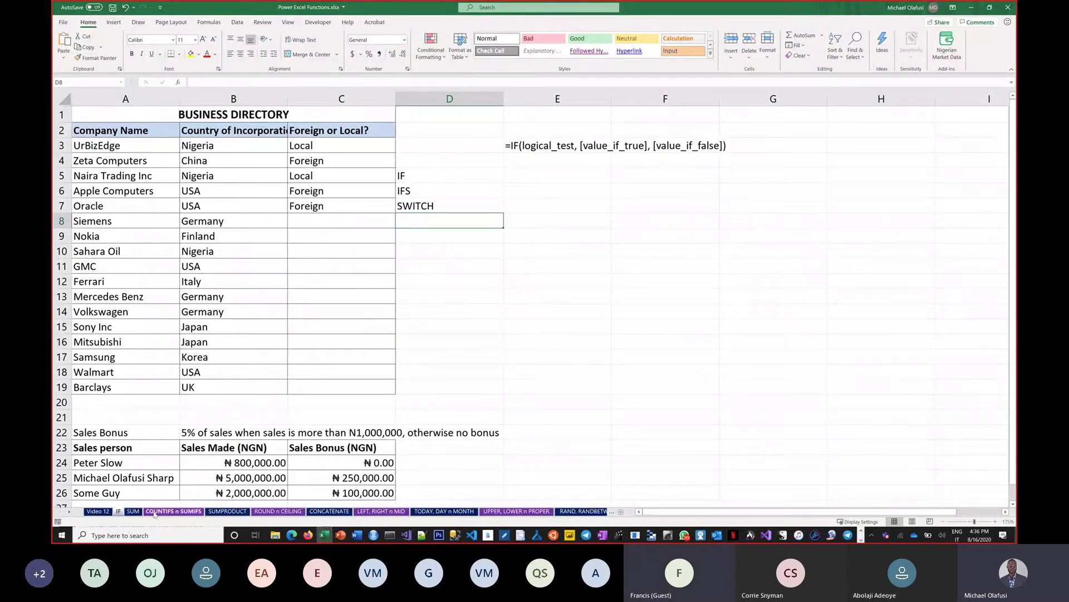
left_click(232, 514)
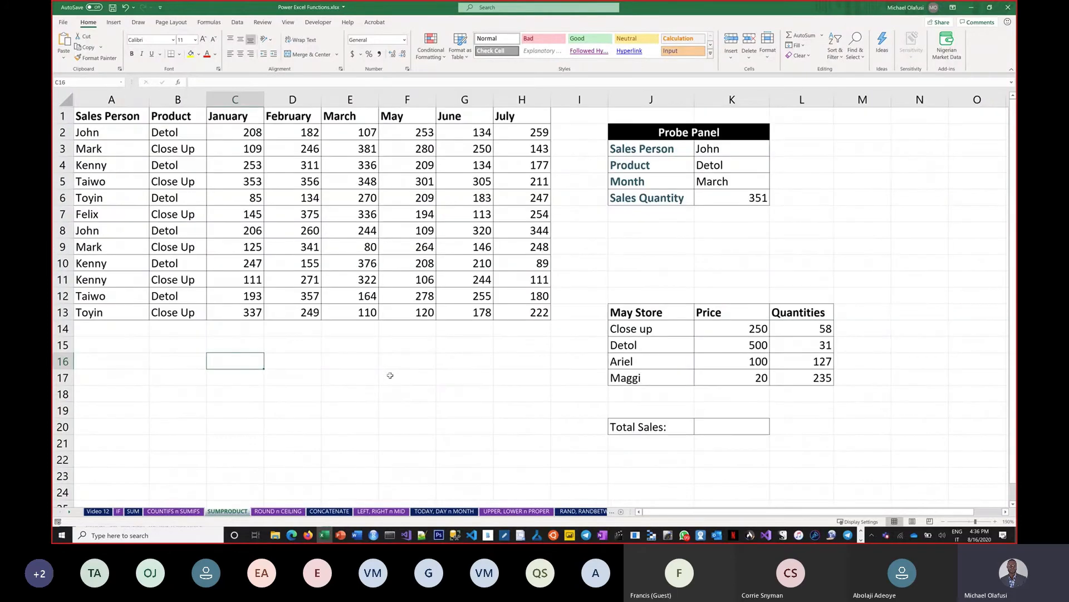
Type the label 'SUM of PRODUCTS' into cell B16
left_click(530, 443)
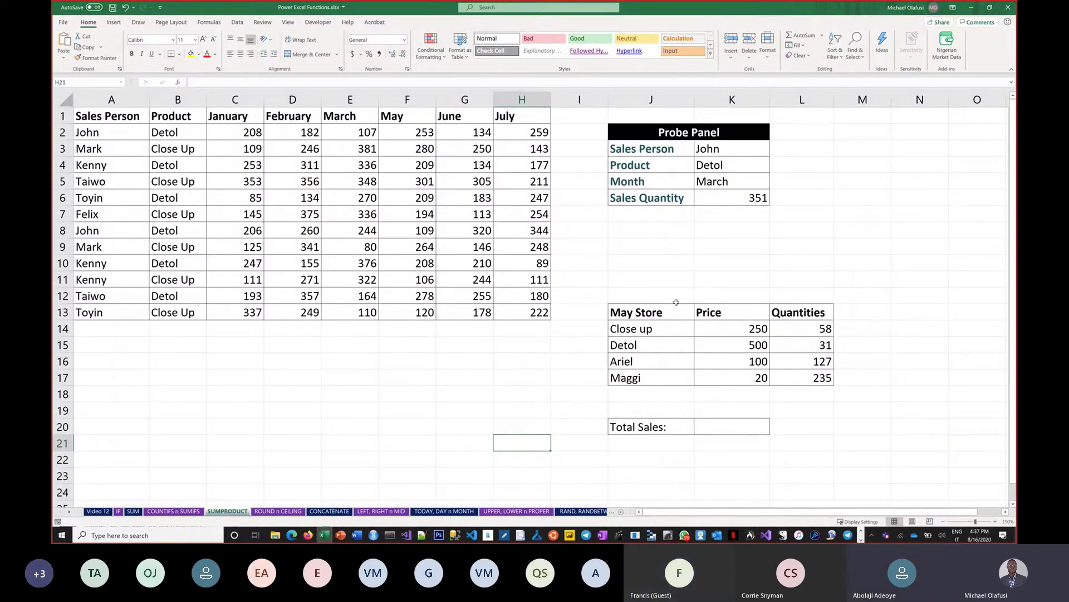
left_click(188, 362)
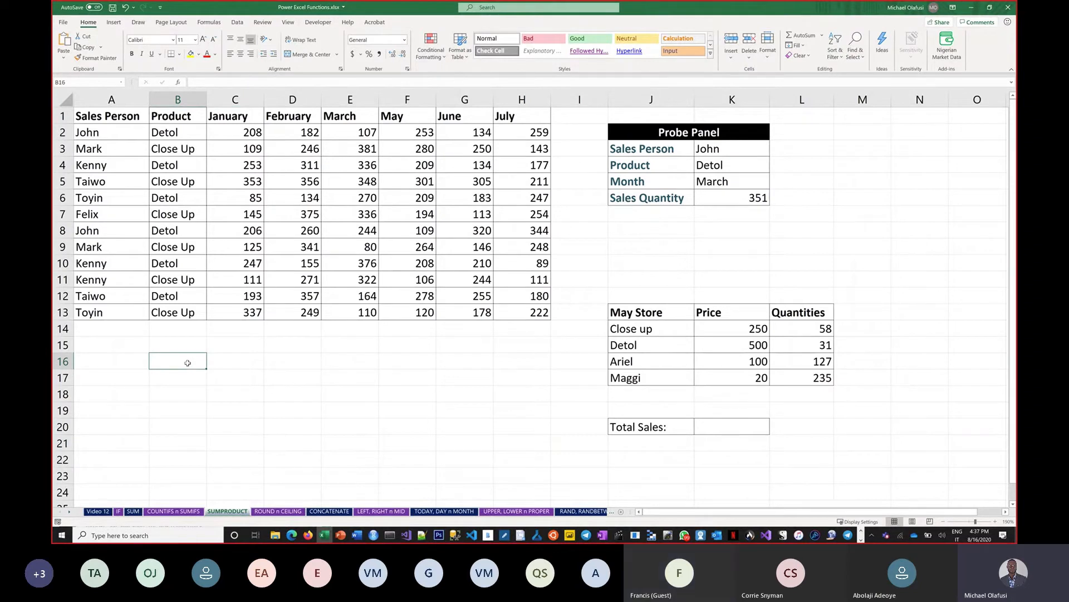
type("SUM")
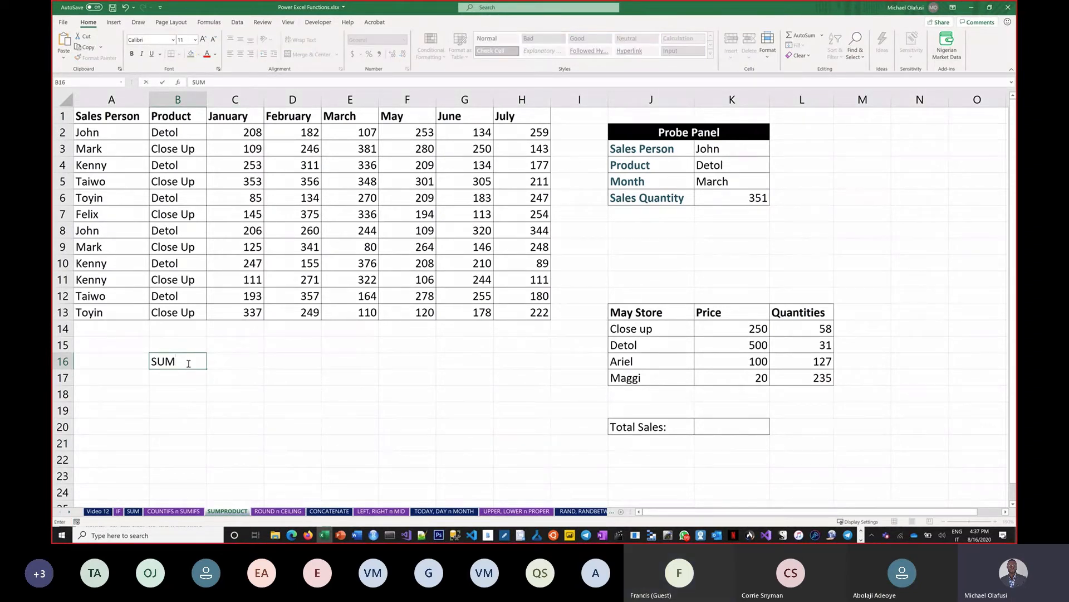
type(" of PRODUCTS")
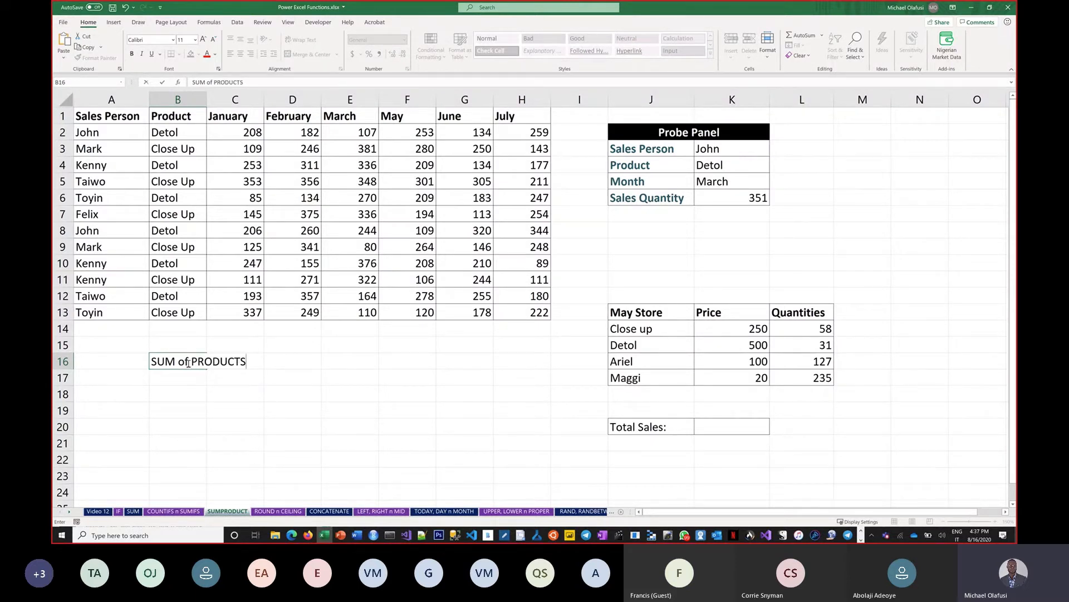
key("Return")
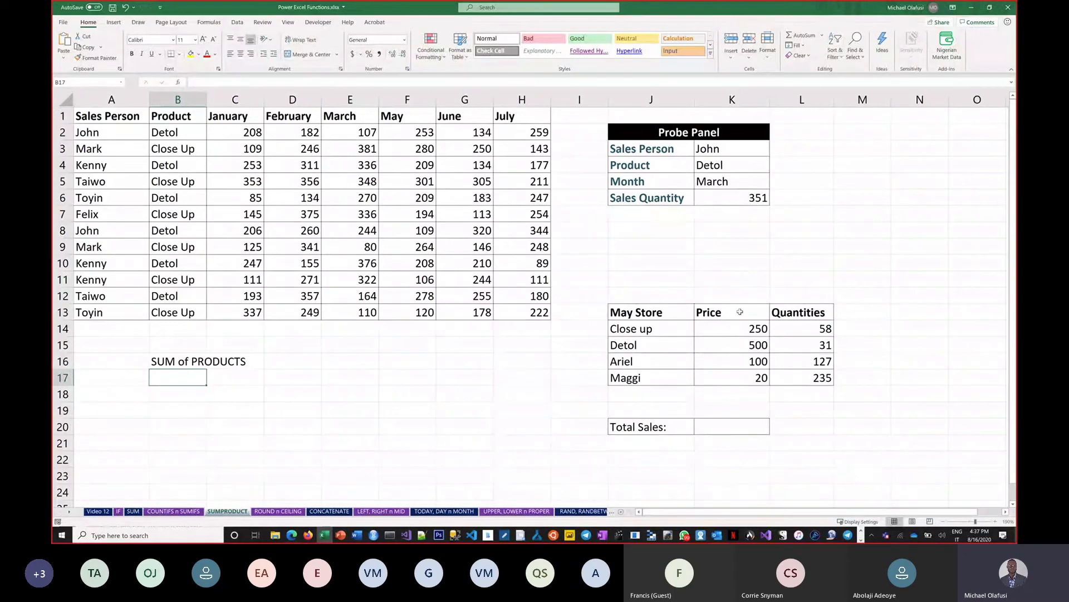
Highlight the May Store prices K14:K17 and quantities L14:L17 to review them
scroll(749, 349, "up", 1)
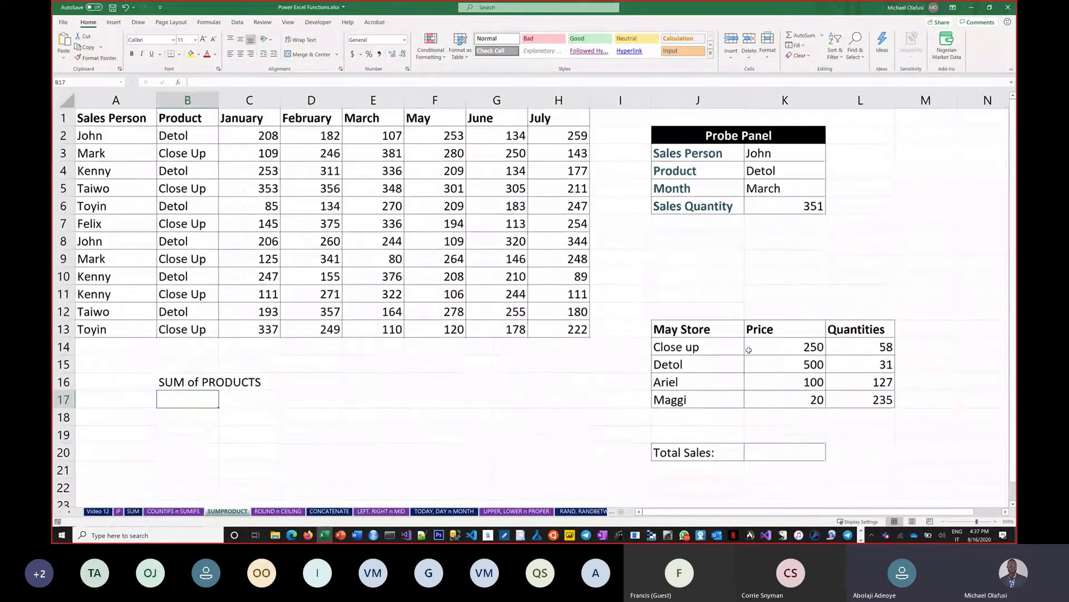
scroll(931, 458, "up", 1)
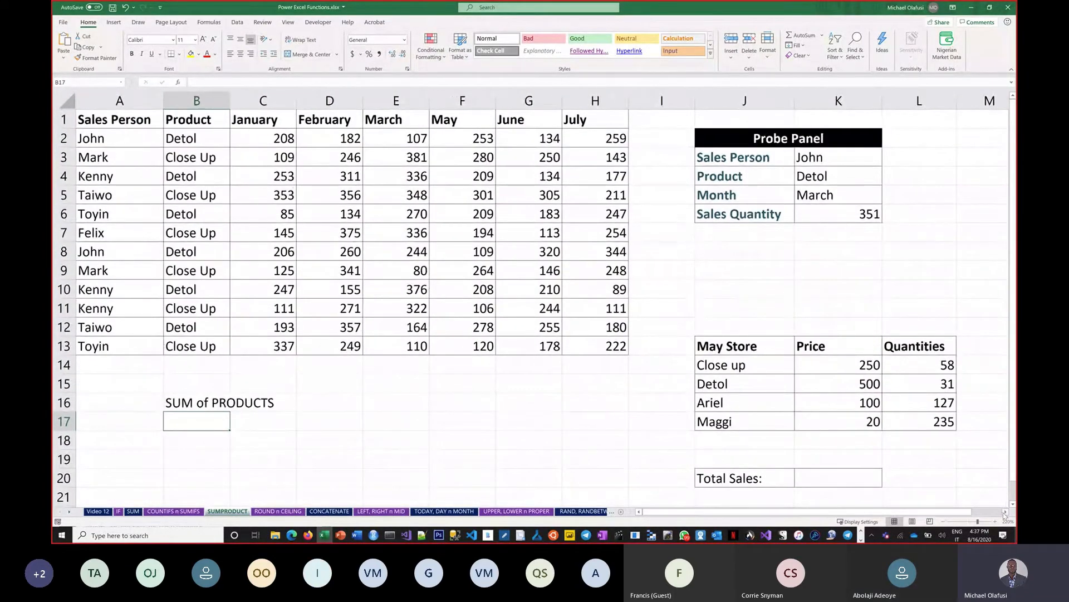
scroll(873, 406, "right", 4)
scroll(704, 305, "down", 4)
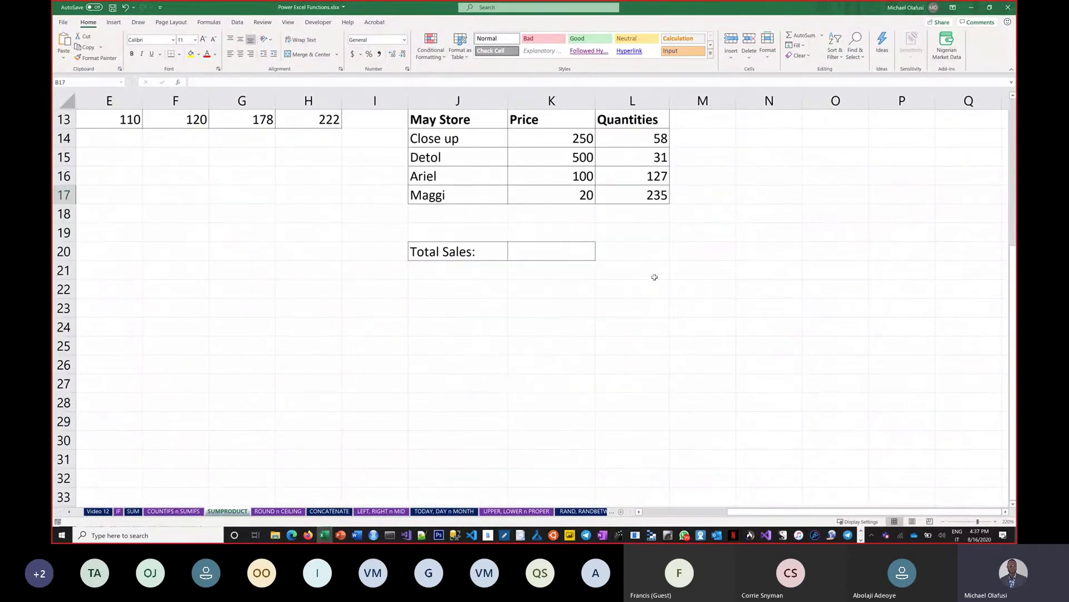
scroll(654, 277, "up", 1)
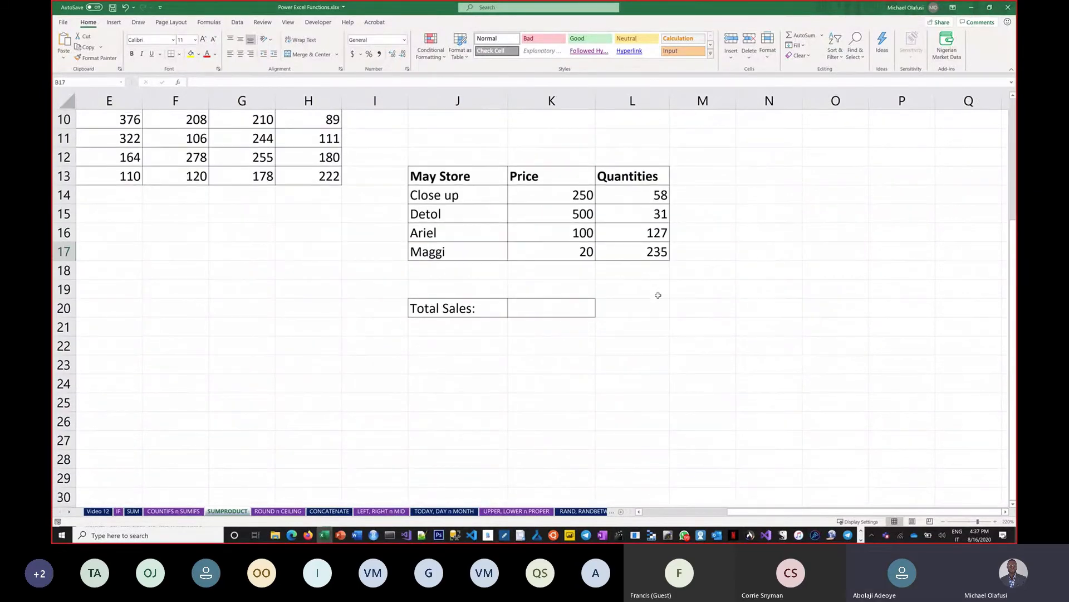
left_click(560, 193)
left_click_drag(560, 196, 565, 251)
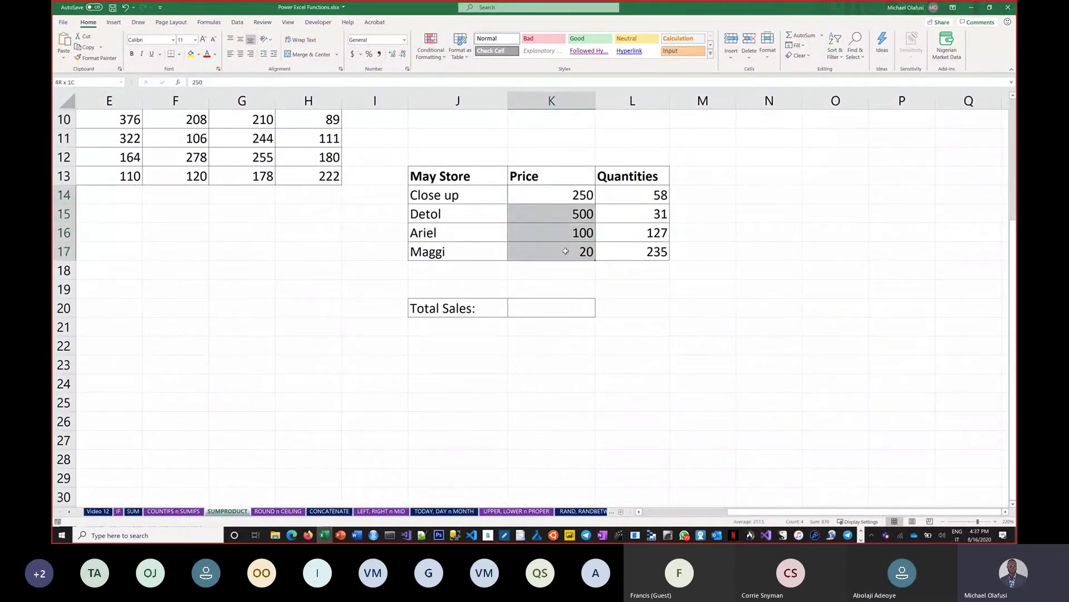
left_click(637, 192)
left_click_drag(630, 226, 632, 246)
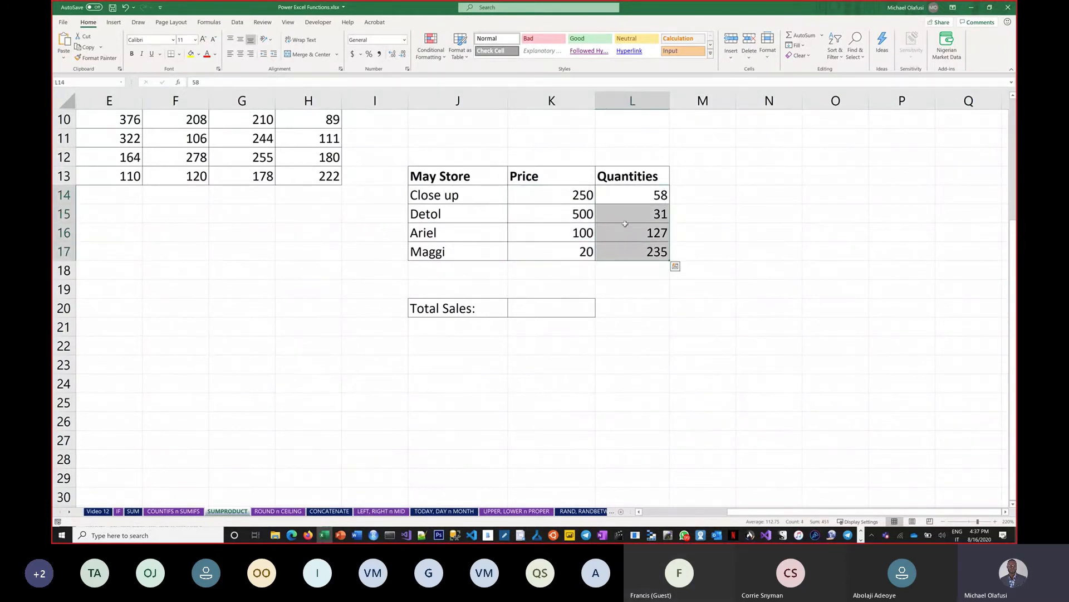
left_click(515, 306)
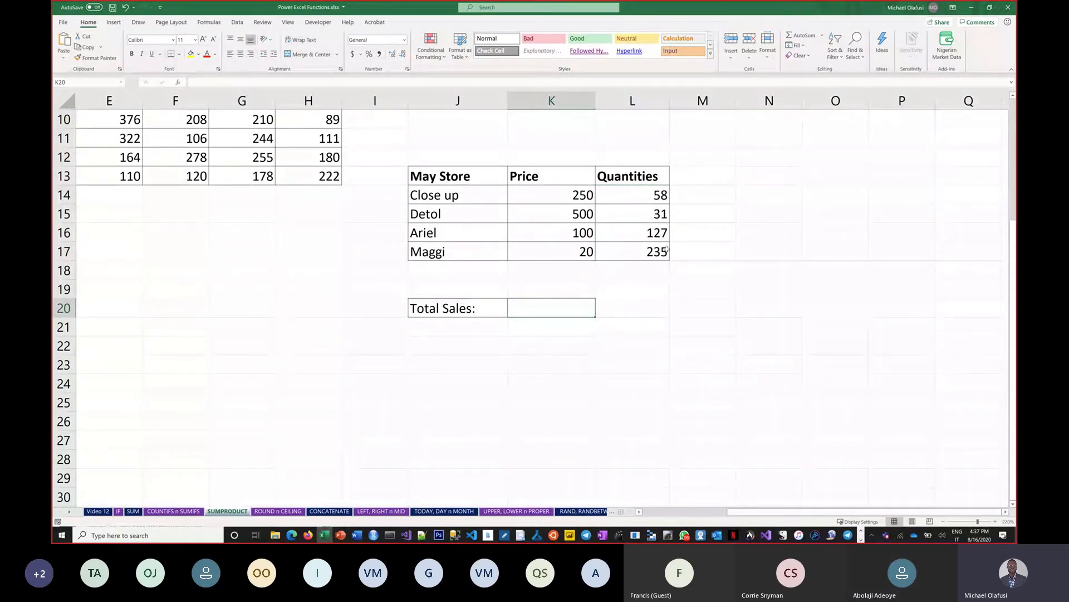
Enter =K14*L14 in M14 to get the first item's sales, 14500
left_click(704, 198)
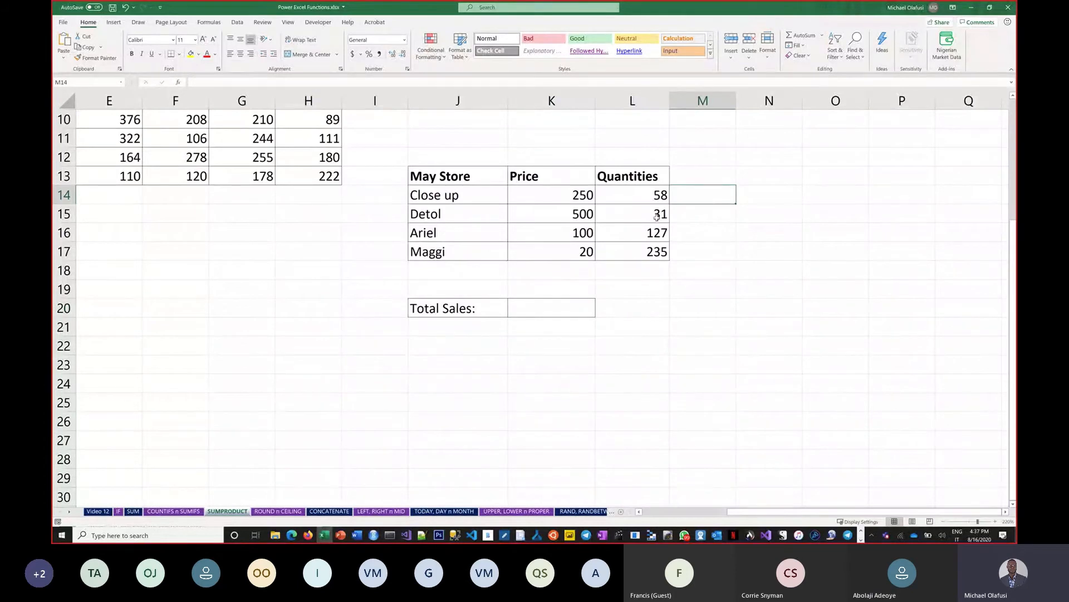
type("0")
key("BackSpace")
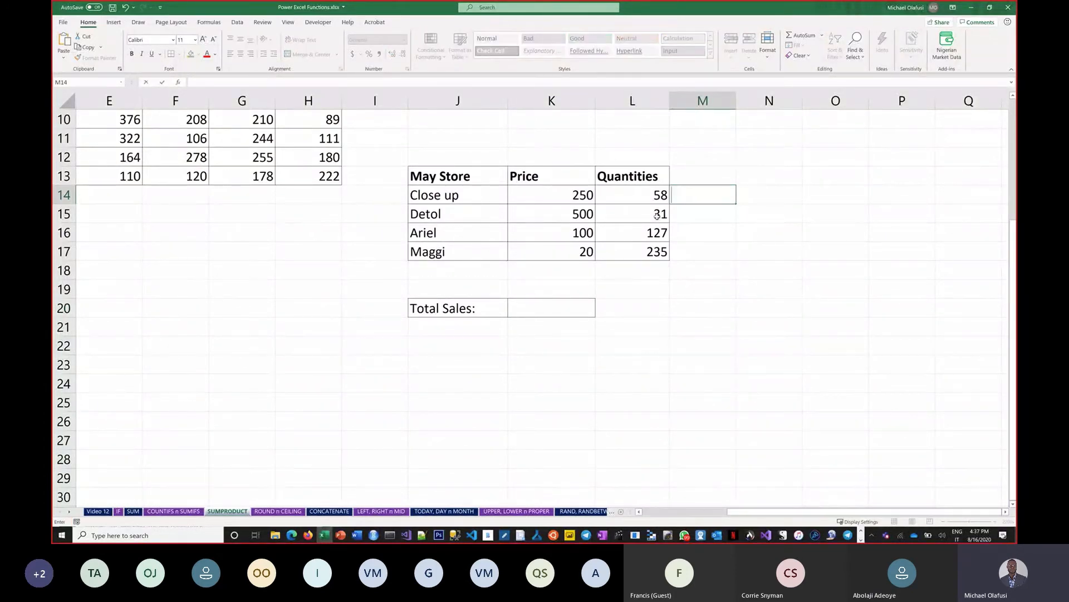
type("=")
left_click(567, 197)
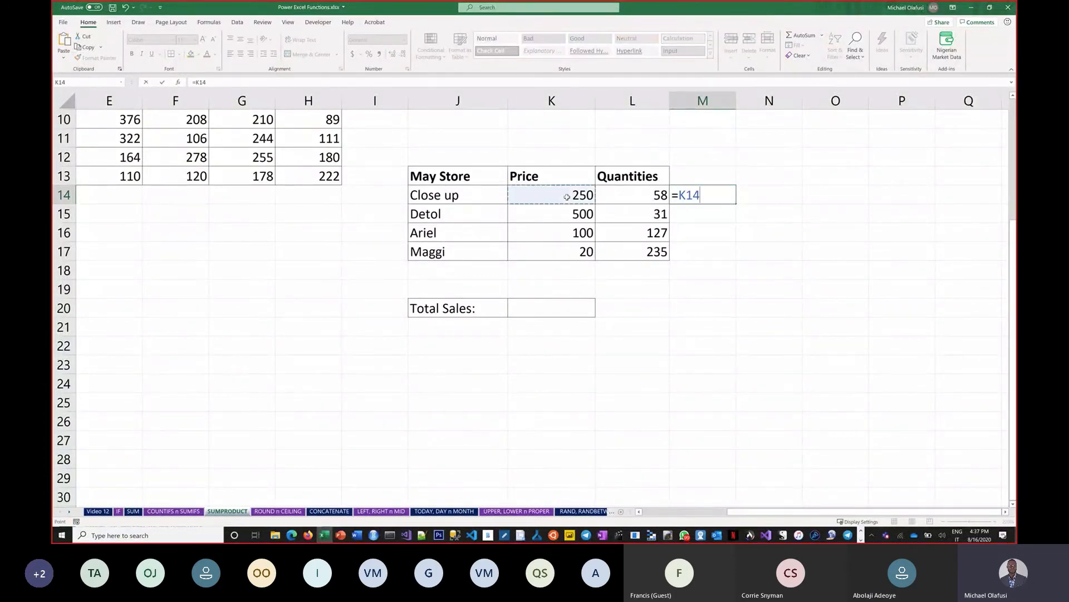
type("*")
left_click(612, 195)
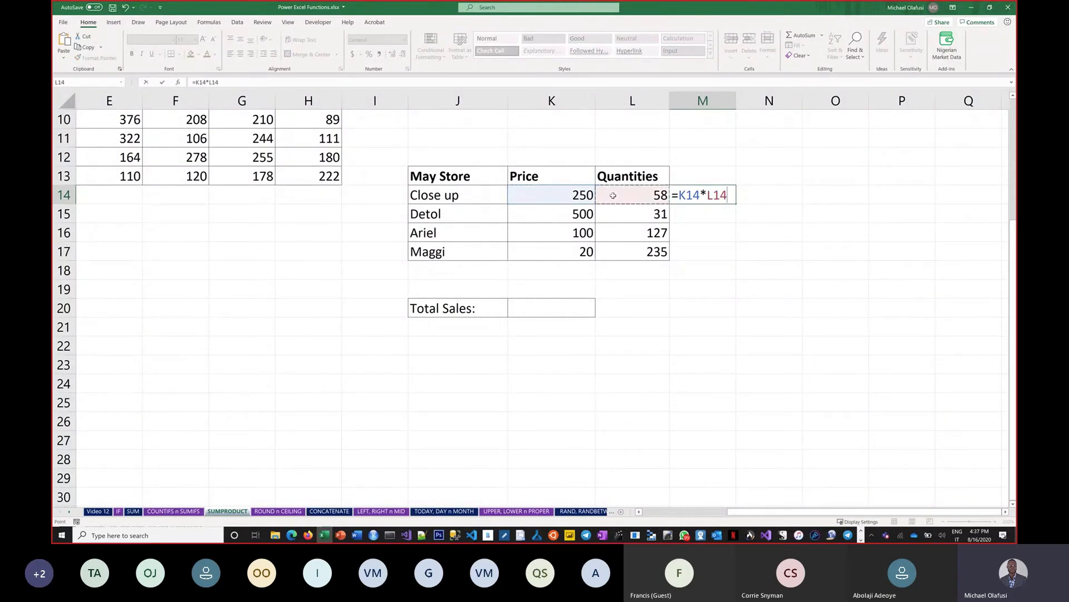
key("Return")
Fill the formula down to M17 and AutoSum the four values in M18, totalling 47400
left_click(696, 193)
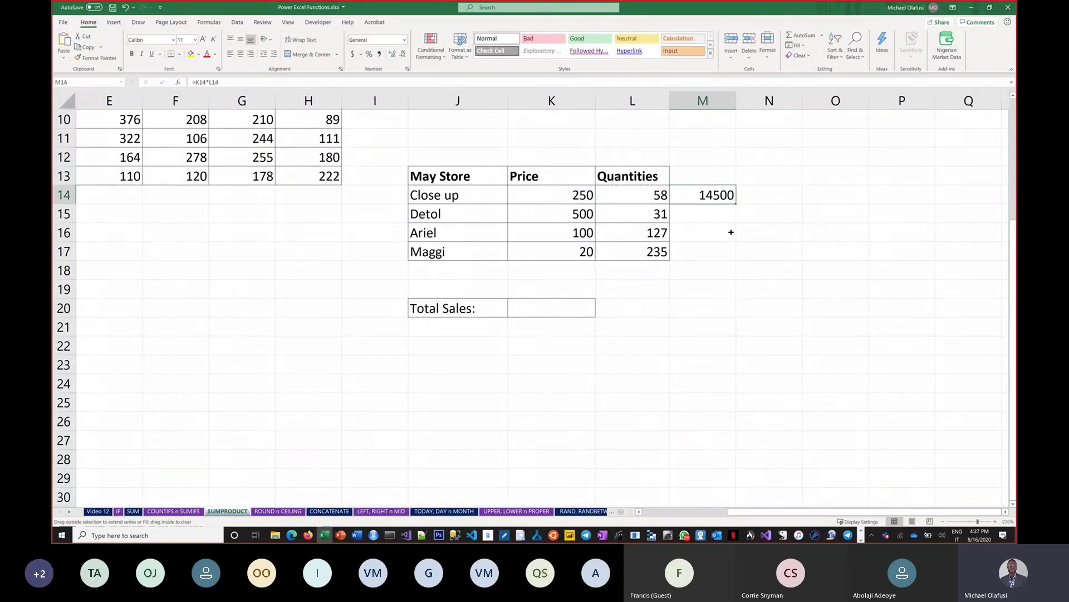
left_click_drag(731, 232, 716, 257)
left_click(716, 263)
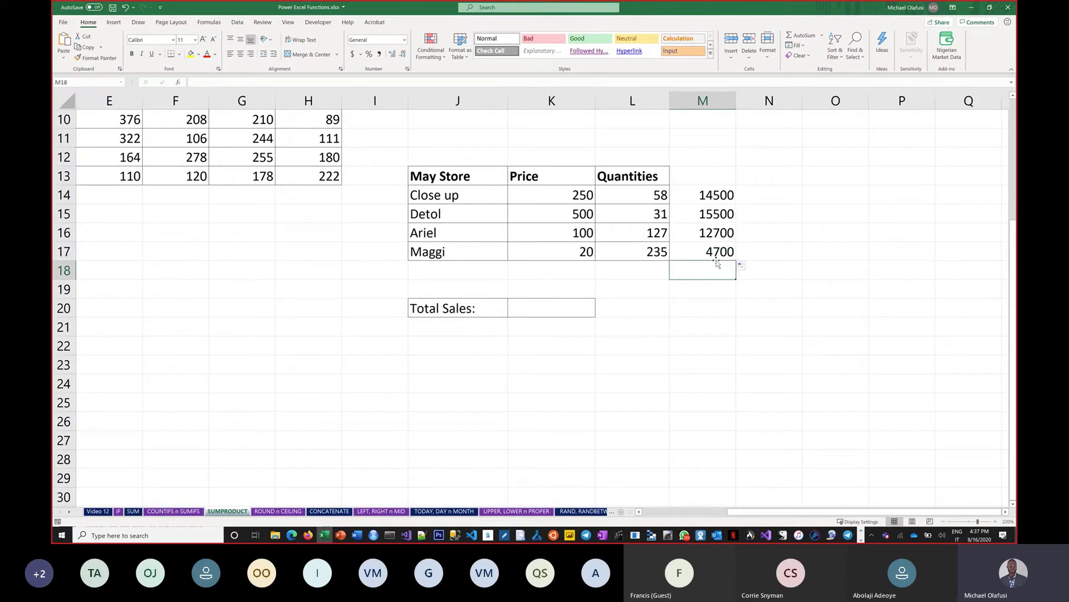
key("alt+equal")
key("Return")
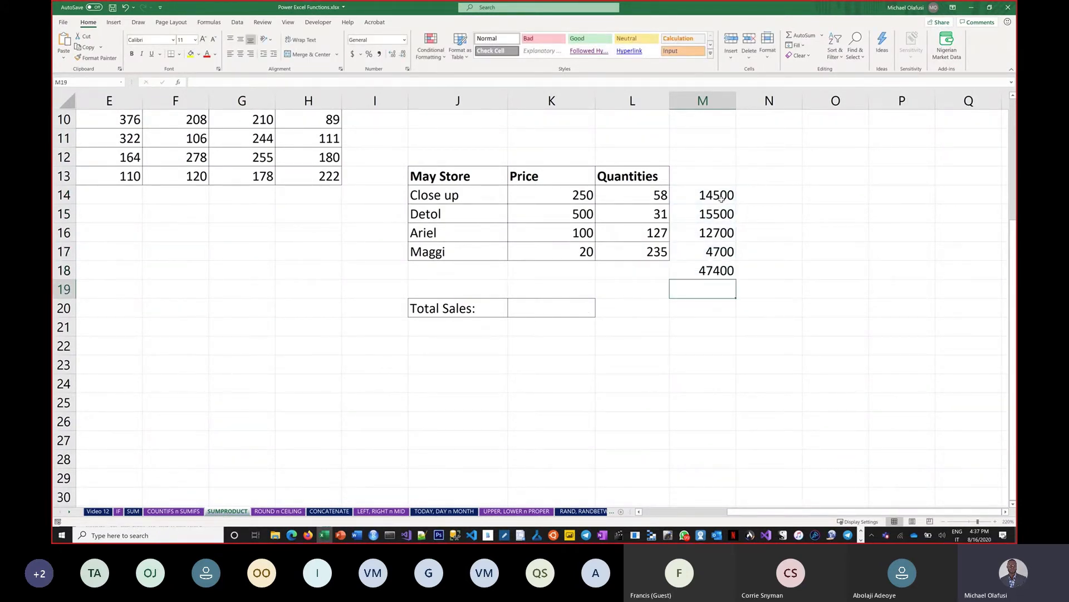
left_click_drag(721, 198, 719, 255)
Enter =SUMPRODUCT(K14:K17,L14:L17) in the Total Sales cell, returning 47400
left_click(544, 305)
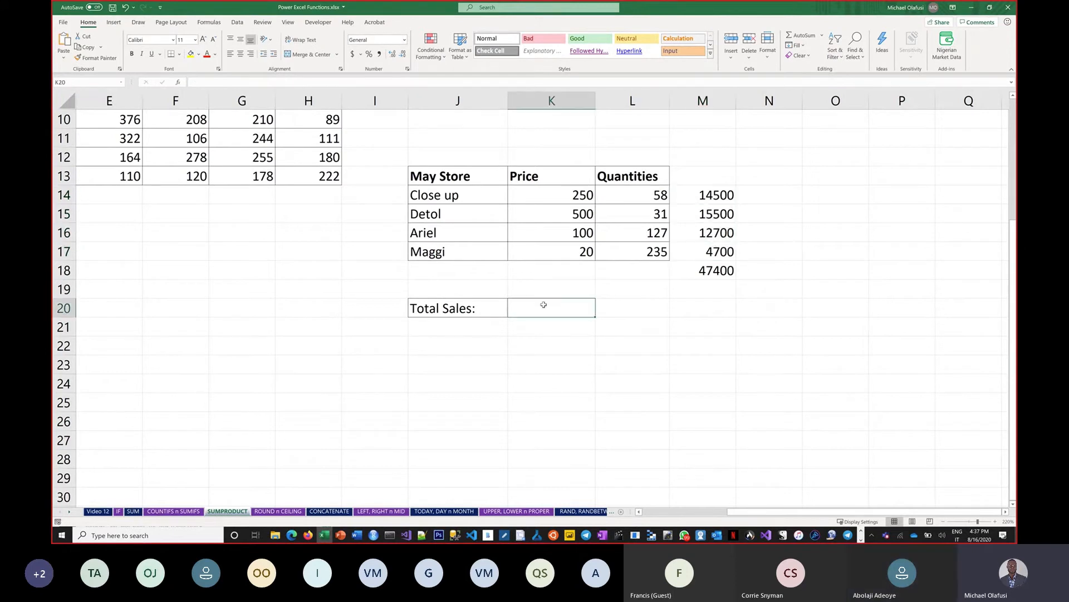
type("=SUMPR")
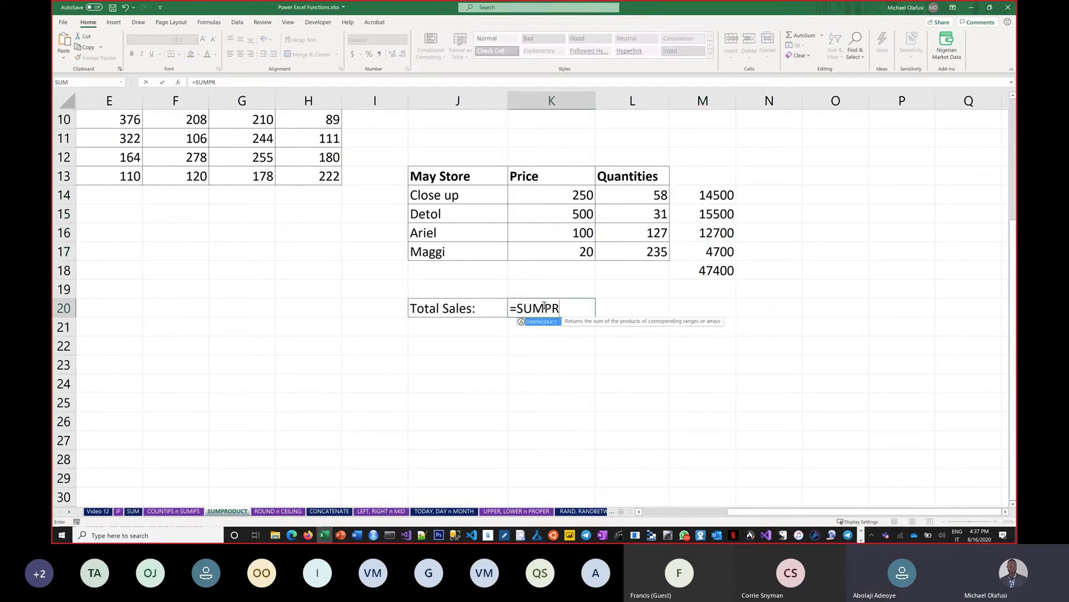
key("Tab")
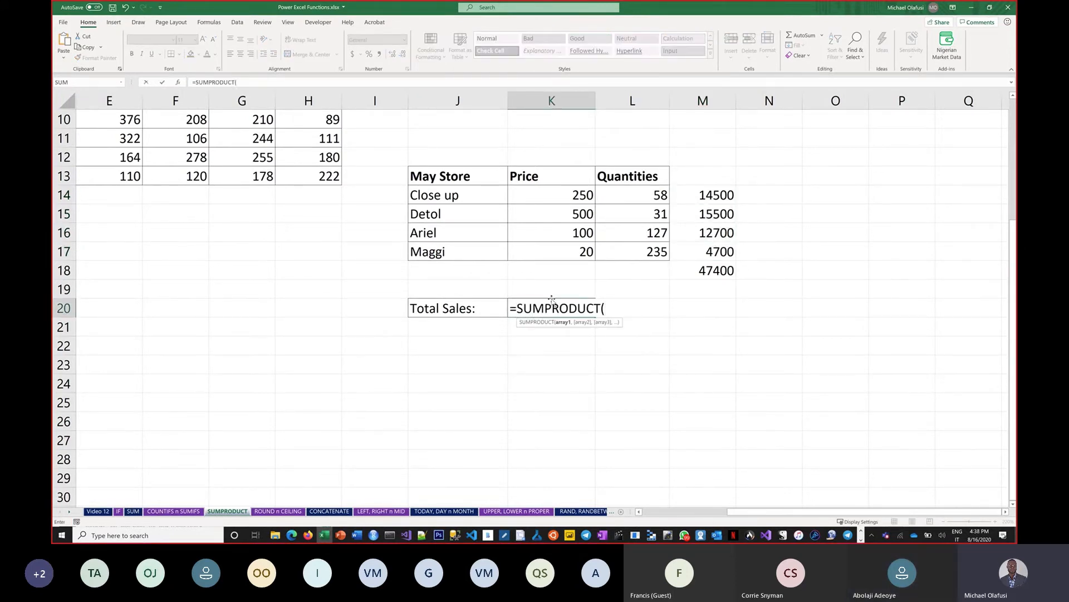
left_click(550, 202)
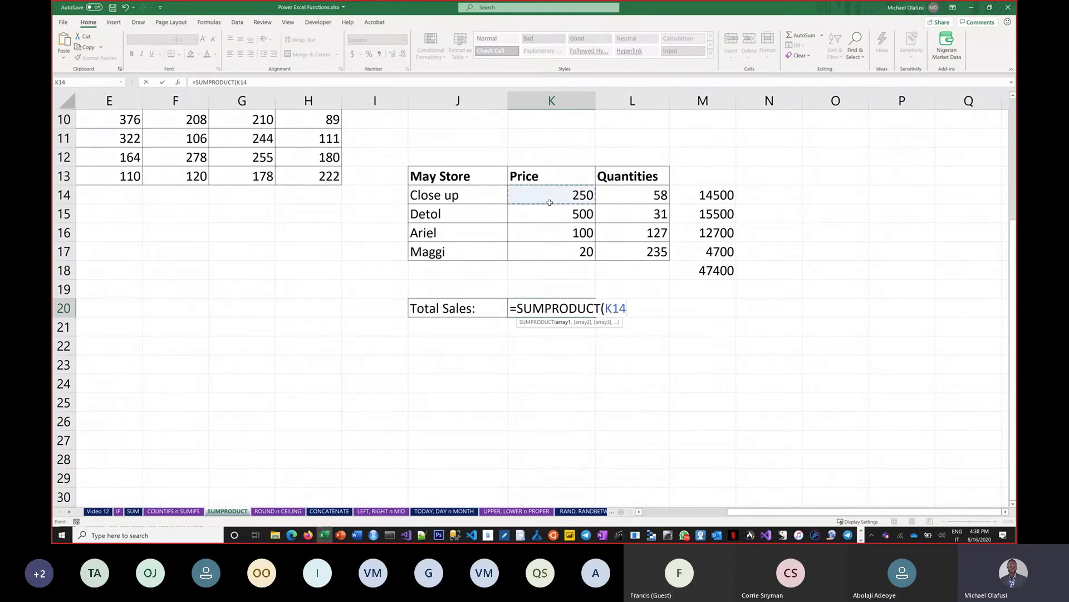
left_click_drag(550, 202, 557, 250)
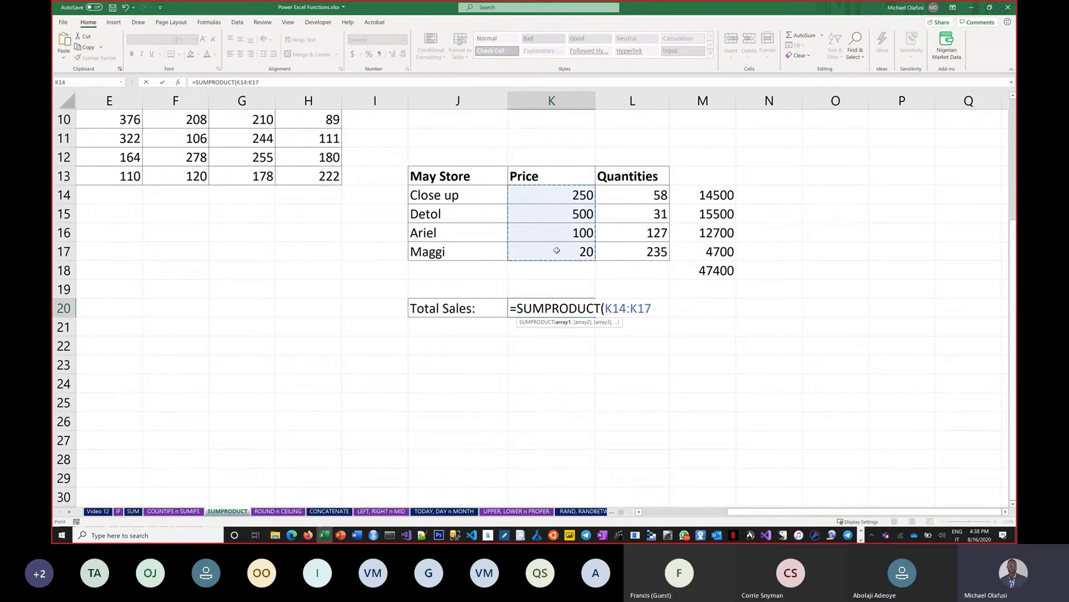
type(",")
left_click_drag(649, 197, 650, 248)
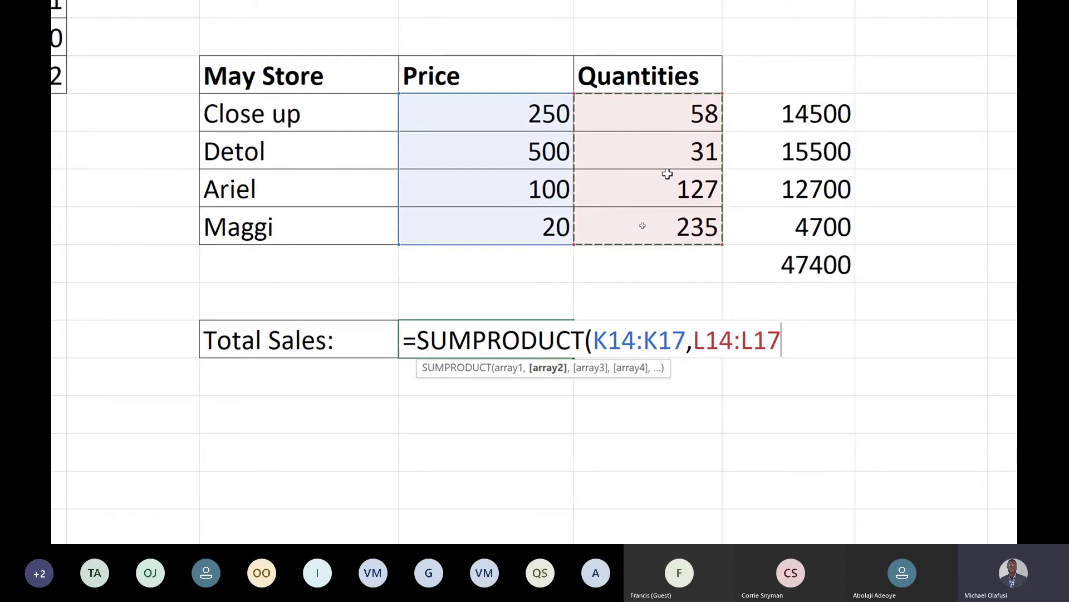
type(")")
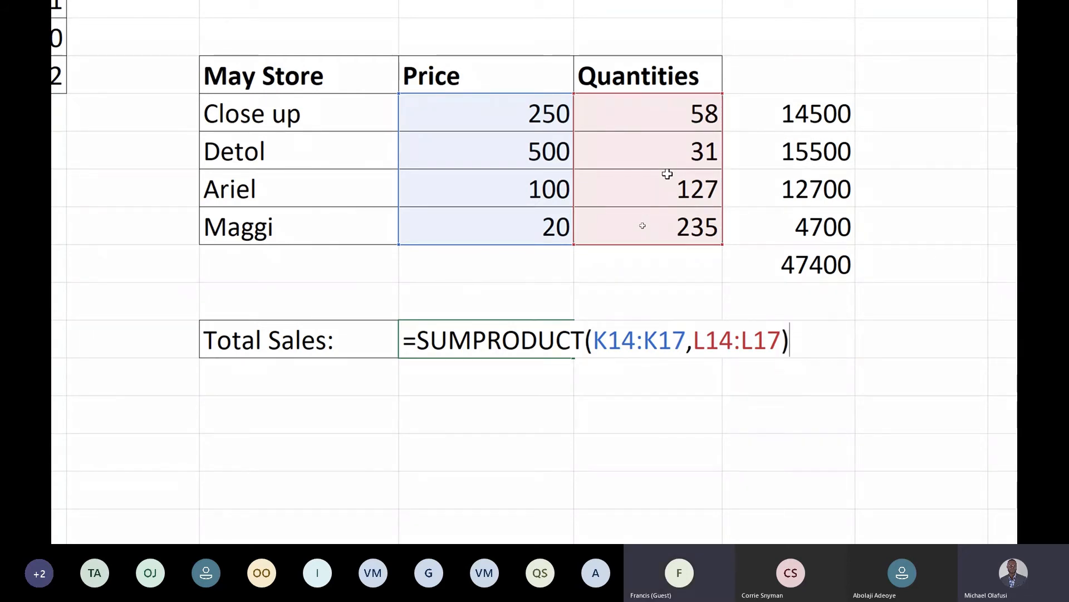
key("Return")
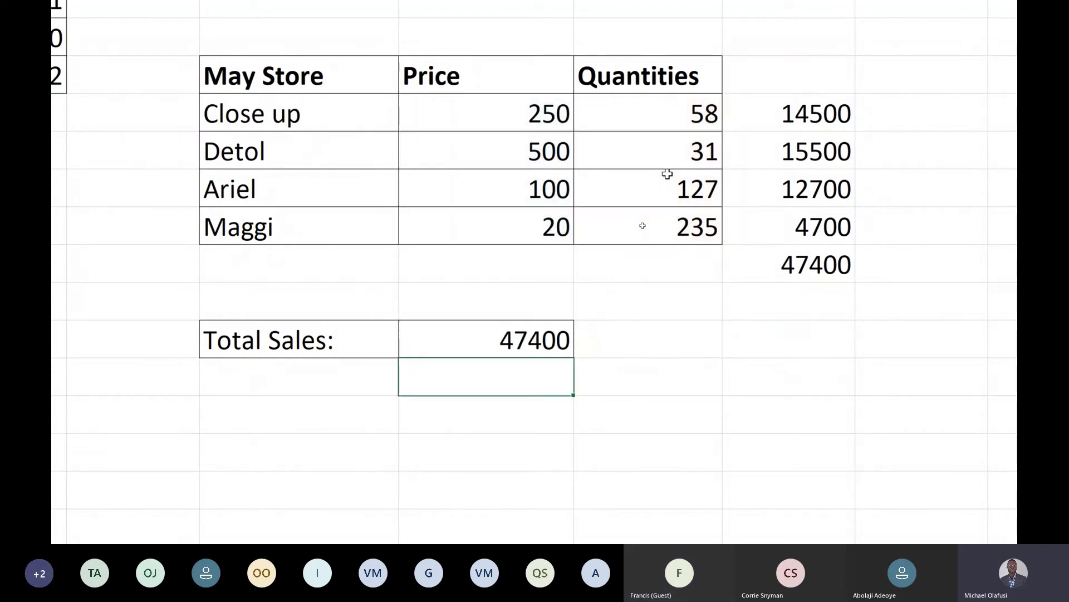
left_click(502, 341)
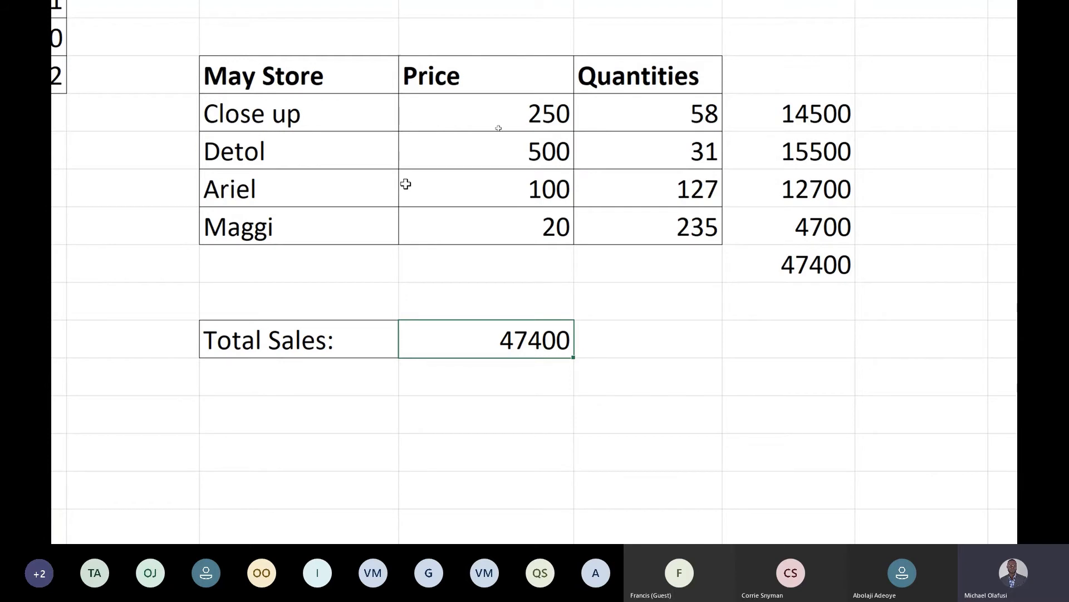
Zoom out and delete the Sales Quantity formula in K6
scroll(283, 181, "up", 3)
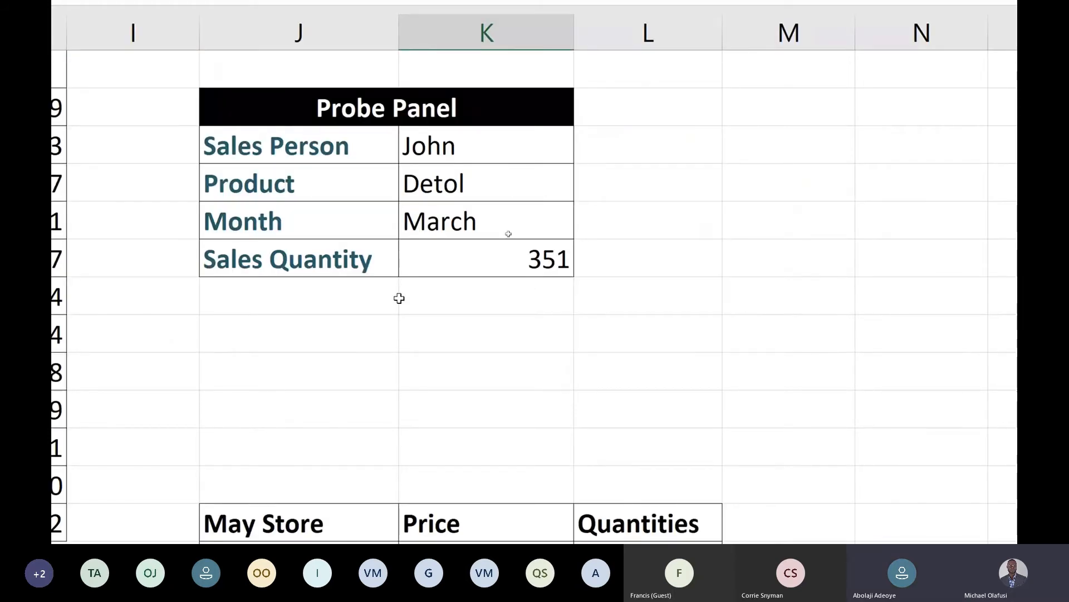
key("super+minus")
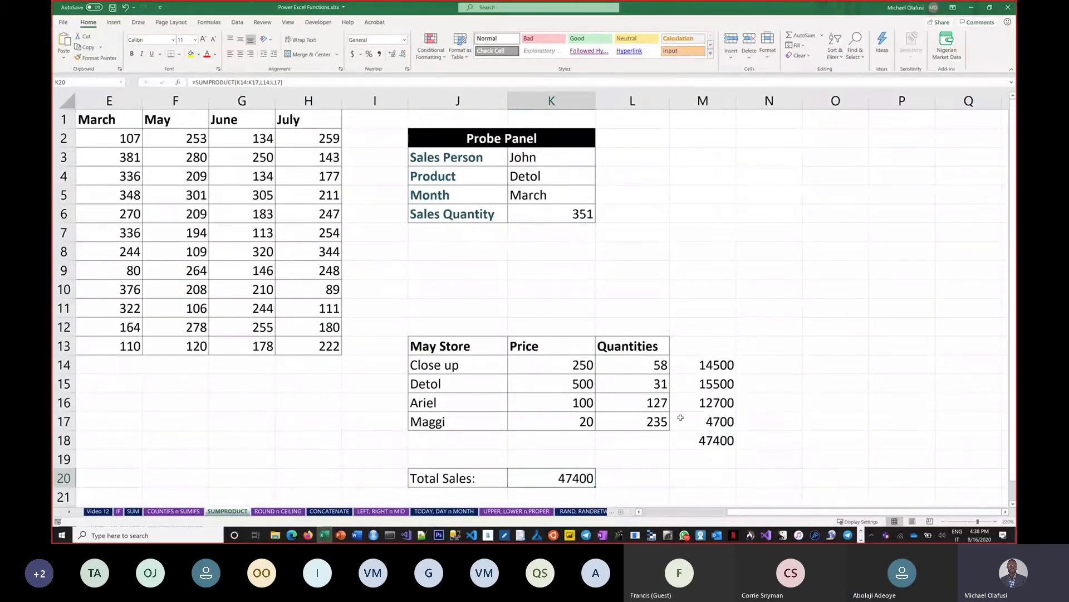
left_click_drag(735, 511, 635, 372)
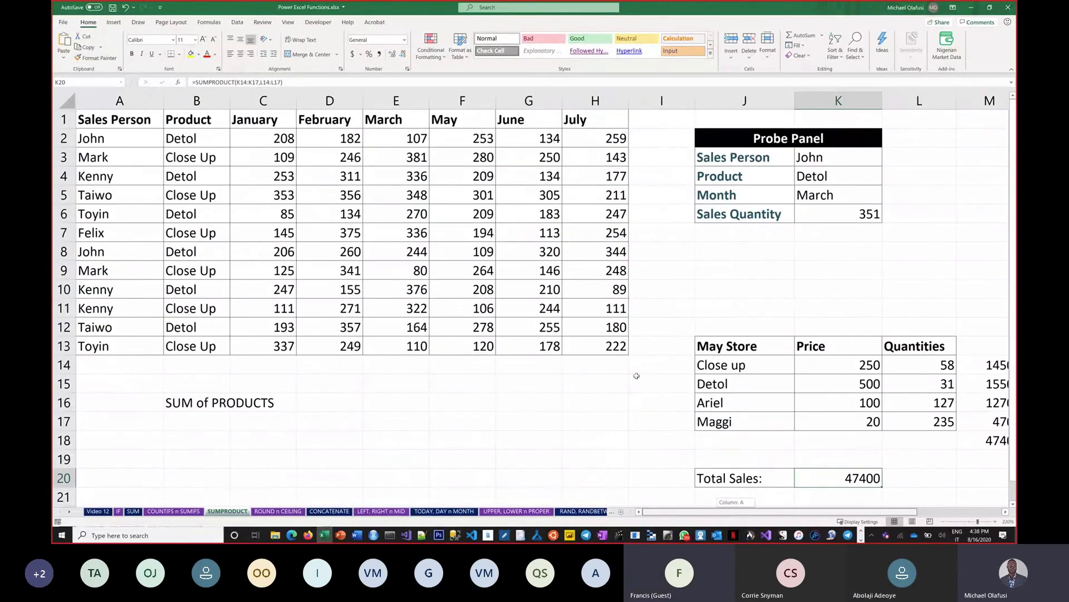
left_click(825, 220)
key("Delete")
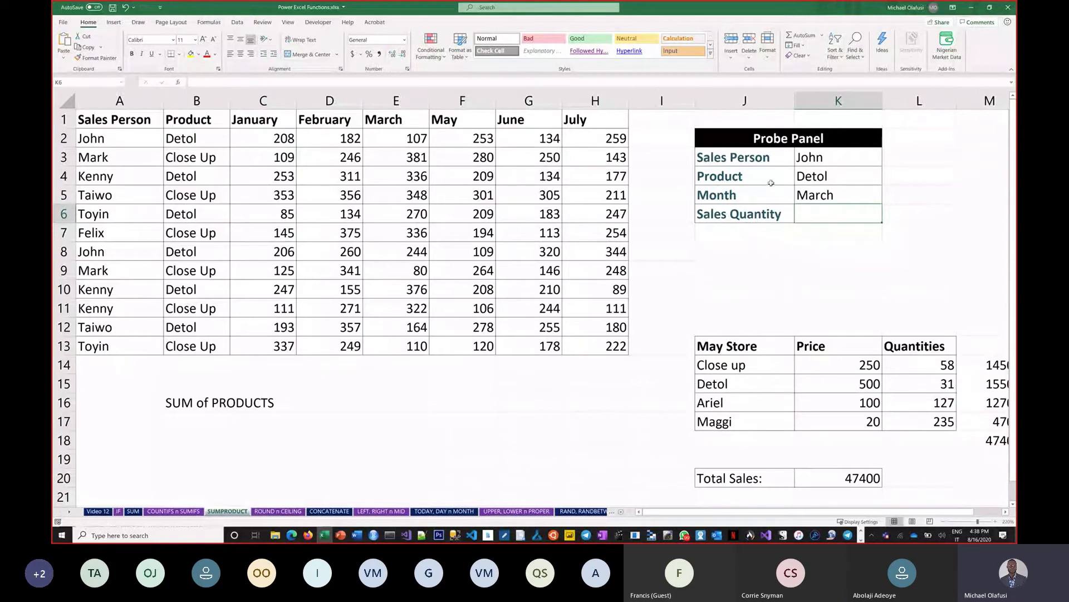
Highlight the Sales Person names, Product names and month headers to explain the data ranges
left_click(818, 158)
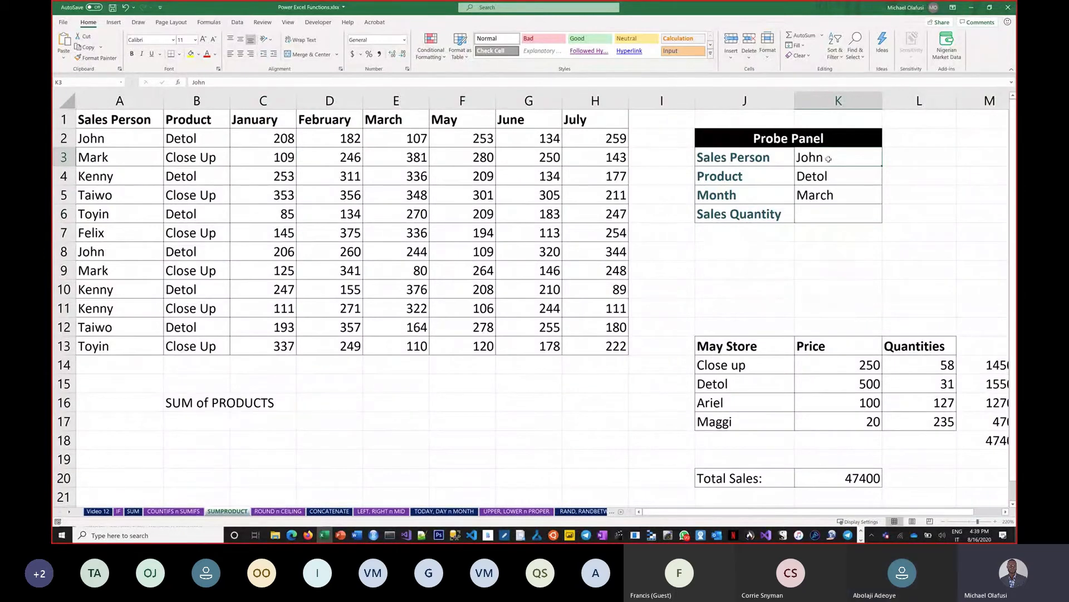
left_click_drag(113, 143, 117, 351)
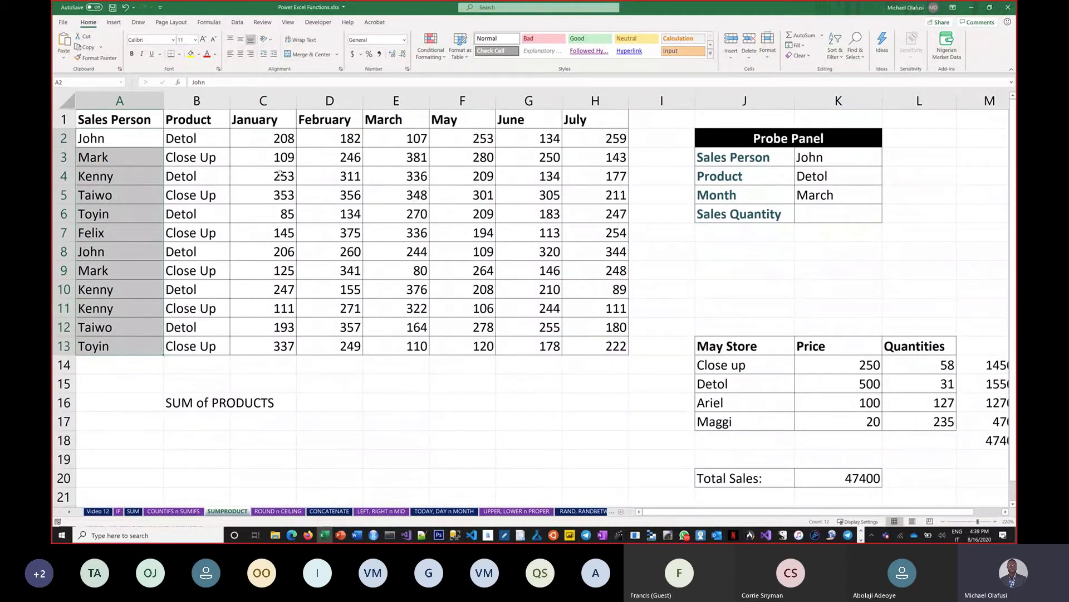
left_click_drag(220, 141, 220, 348)
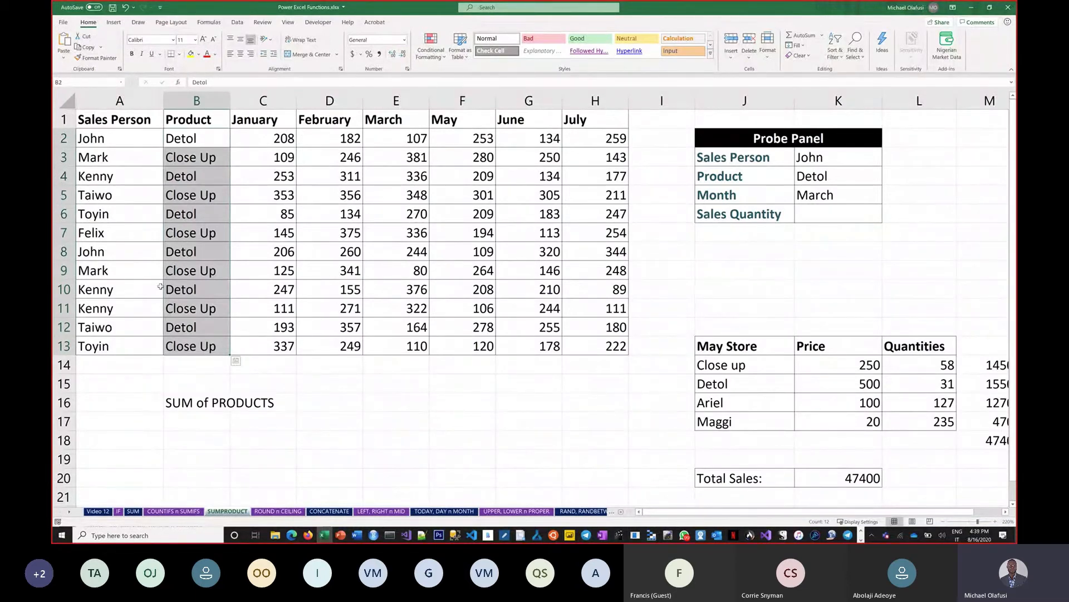
left_click(261, 121)
left_click_drag(425, 126, 587, 131)
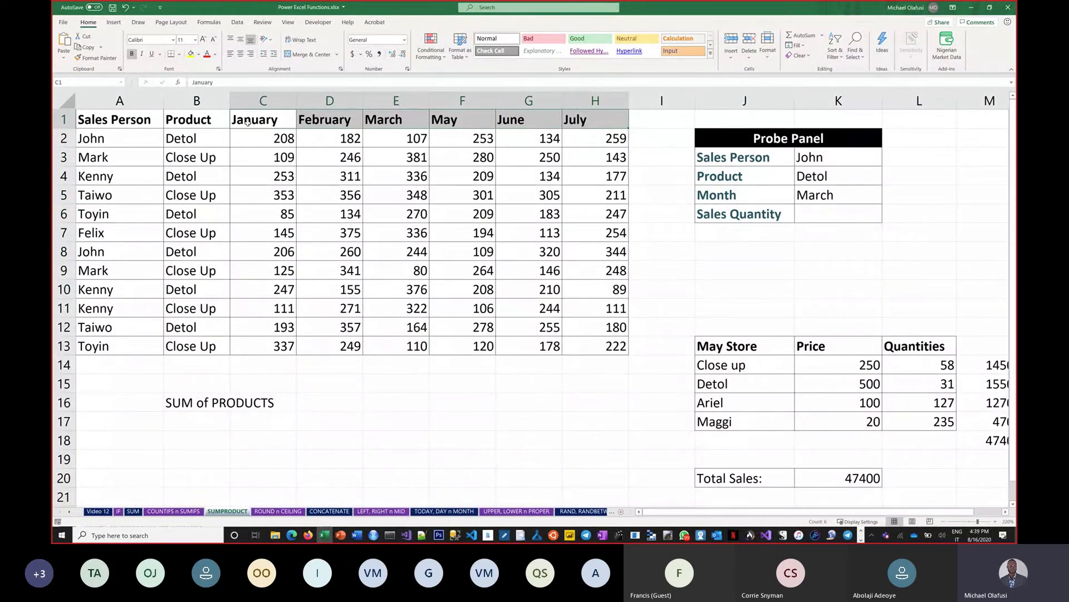
left_click_drag(200, 142, 191, 347)
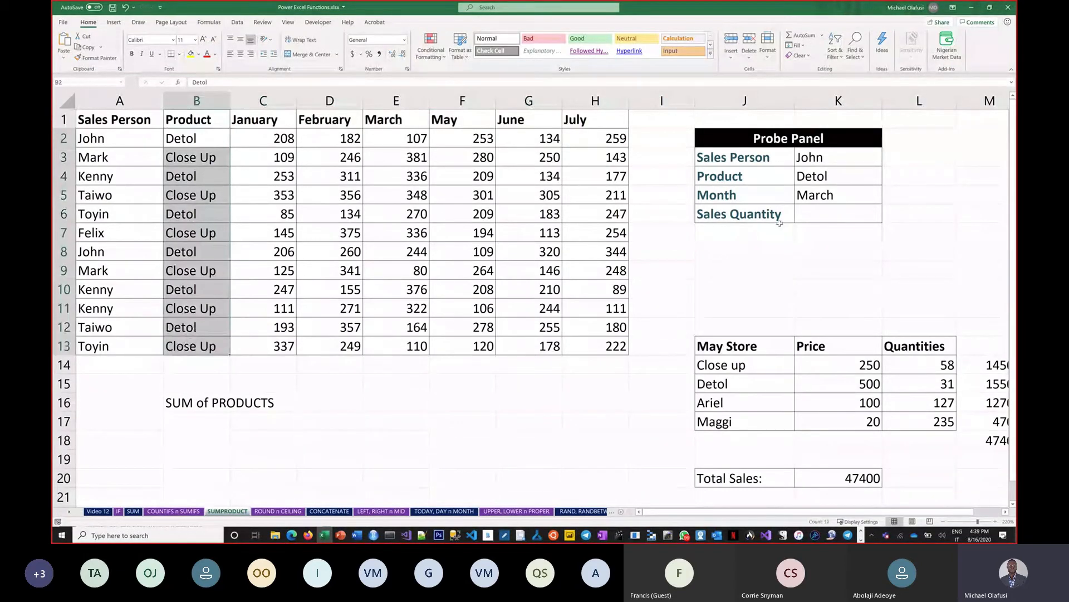
Start a SUMIFS in K7 summing March column E, with column A as the first criteria range
left_click(816, 228)
type("=")
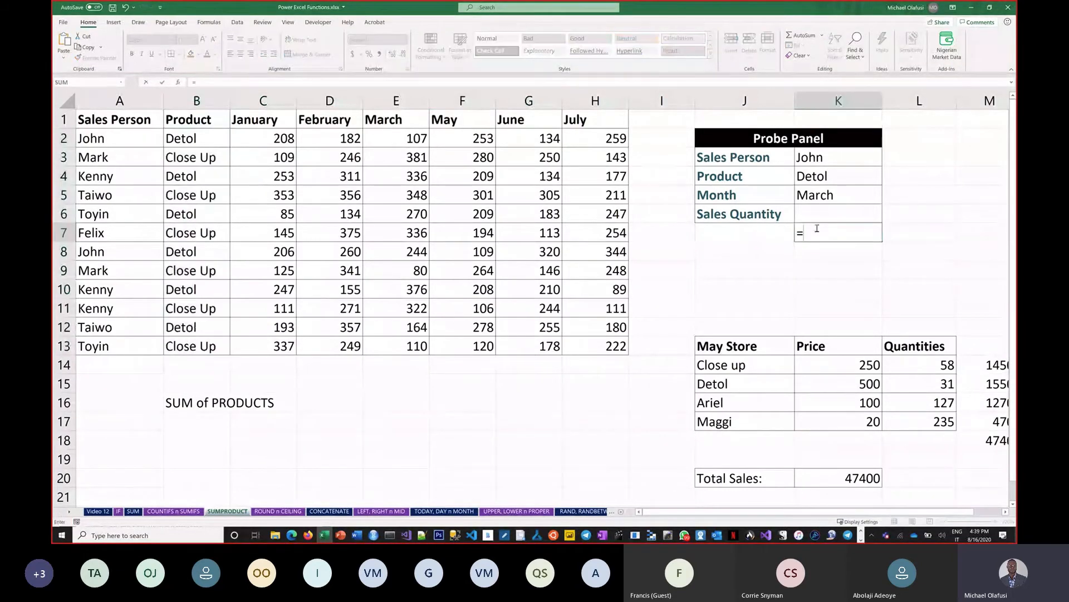
type("SUMIFS")
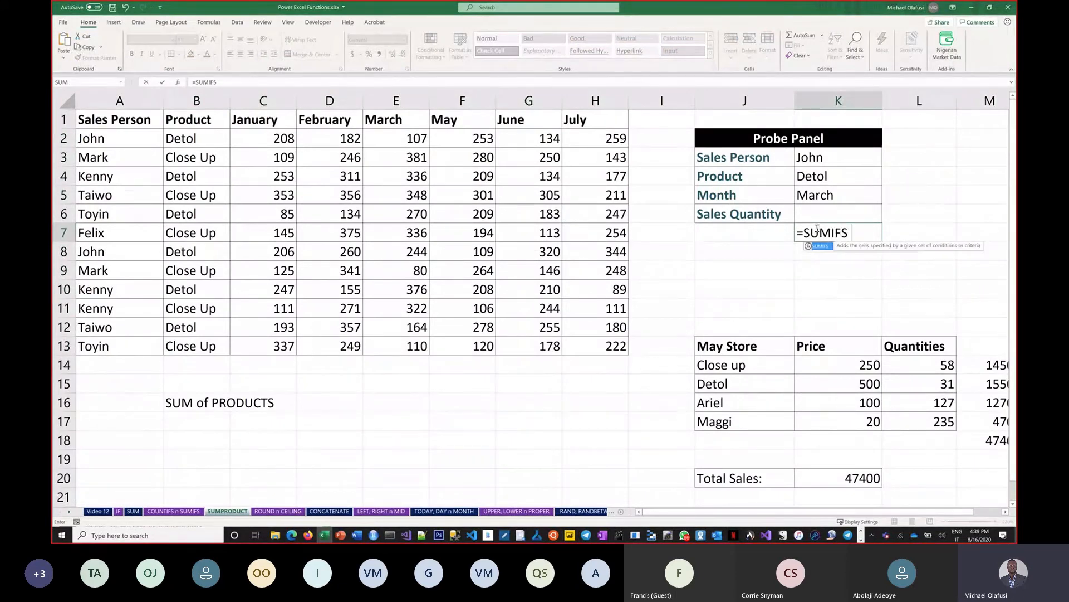
type("(")
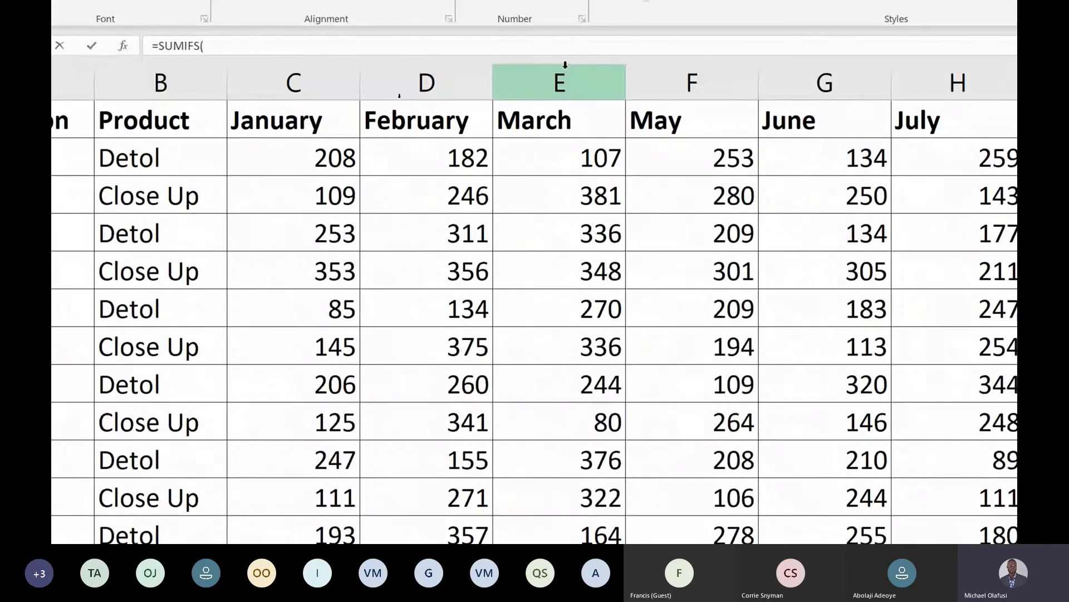
left_click(564, 77)
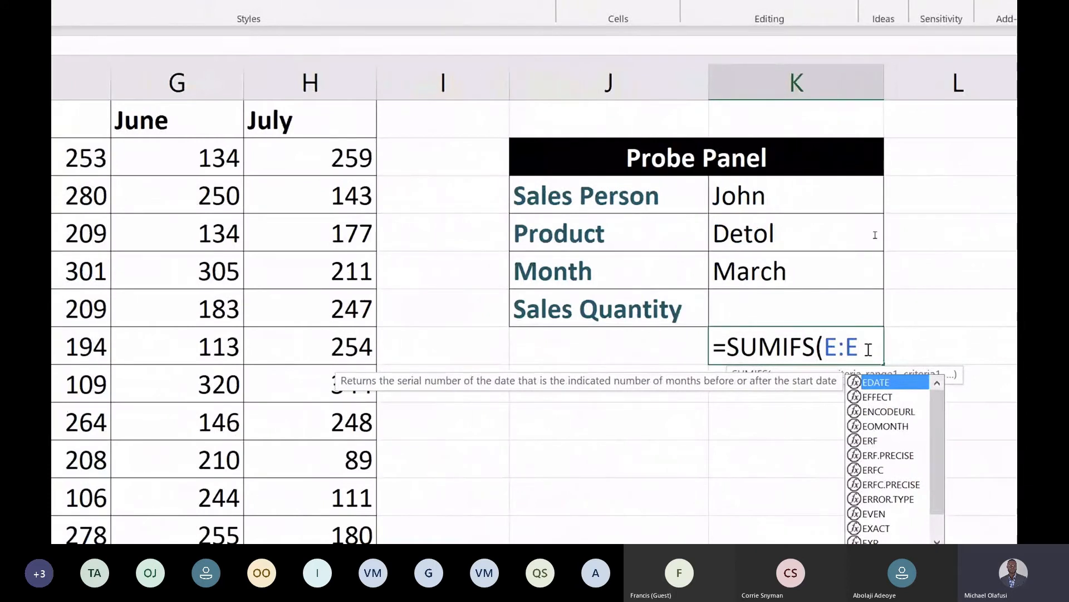
type(",")
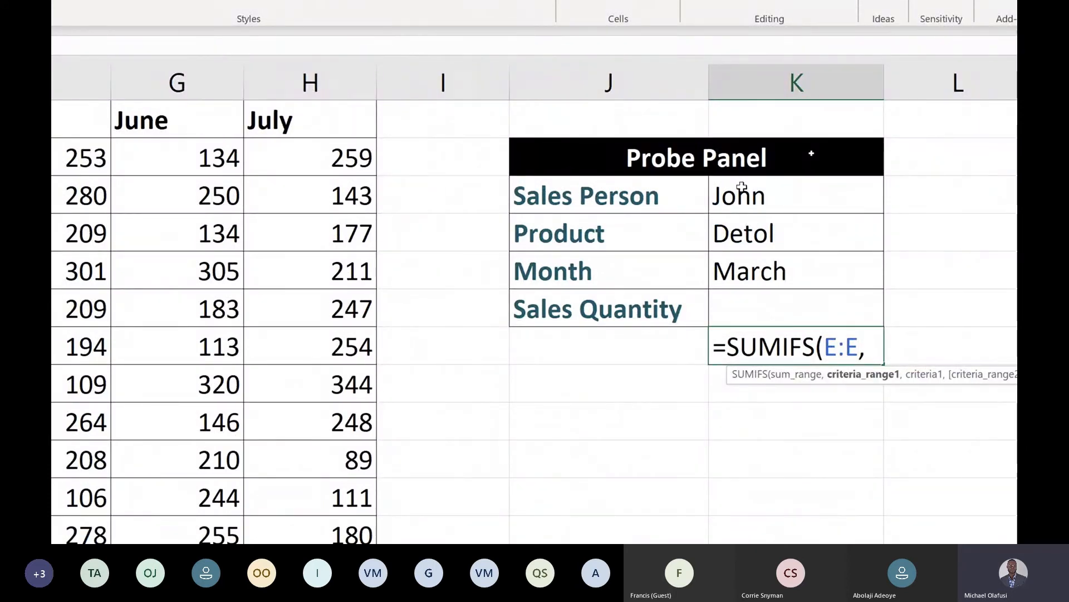
scroll(221, 334, "left", 6)
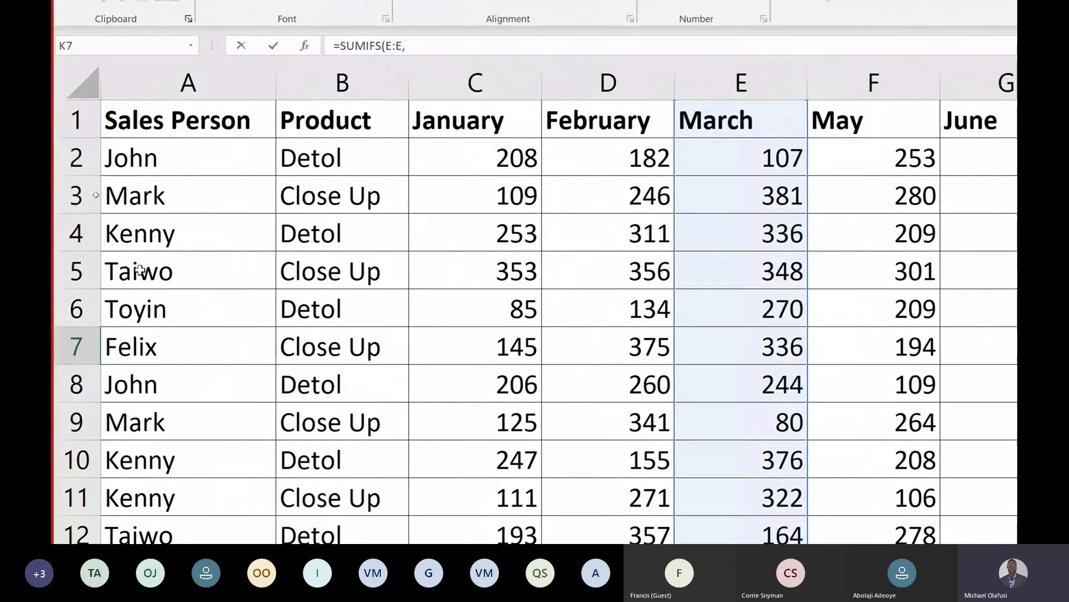
left_click(196, 120)
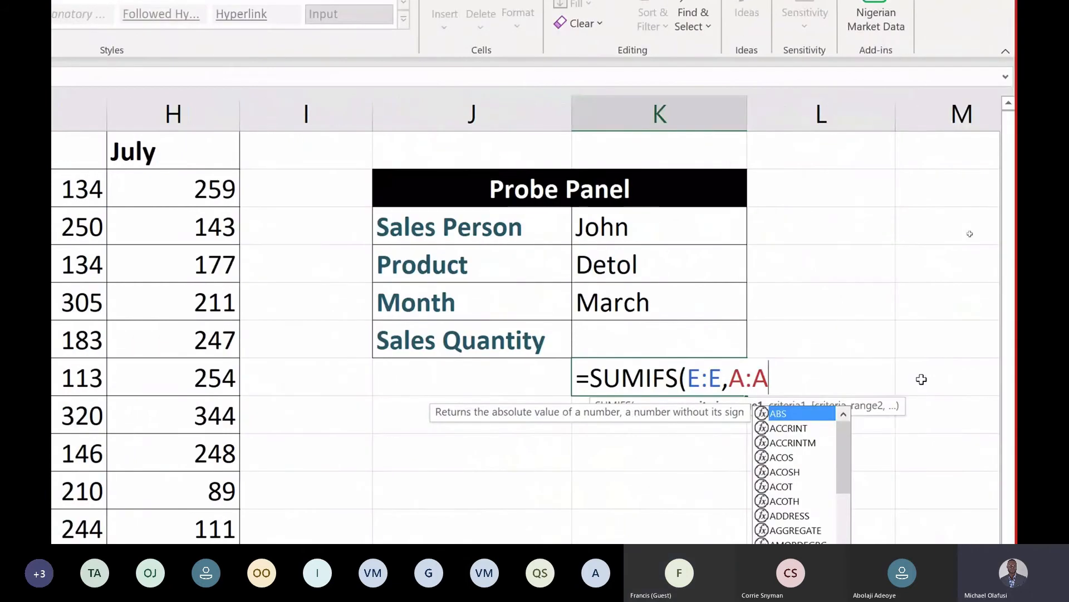
type(",")
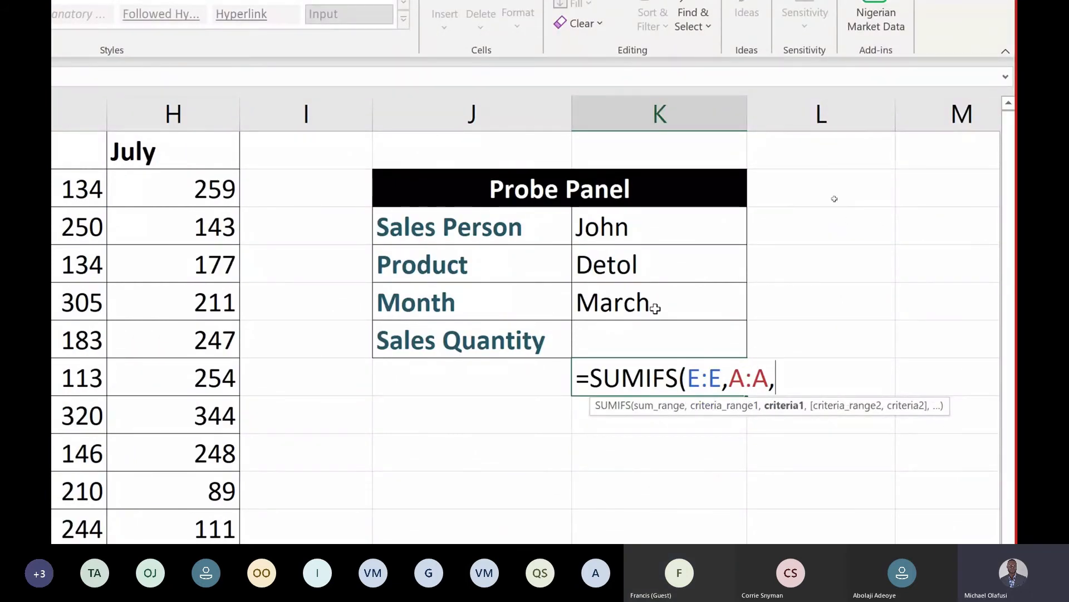
Add John, column B and Detol as criteria and commit the SUMIFS, returning 351
left_click(643, 229)
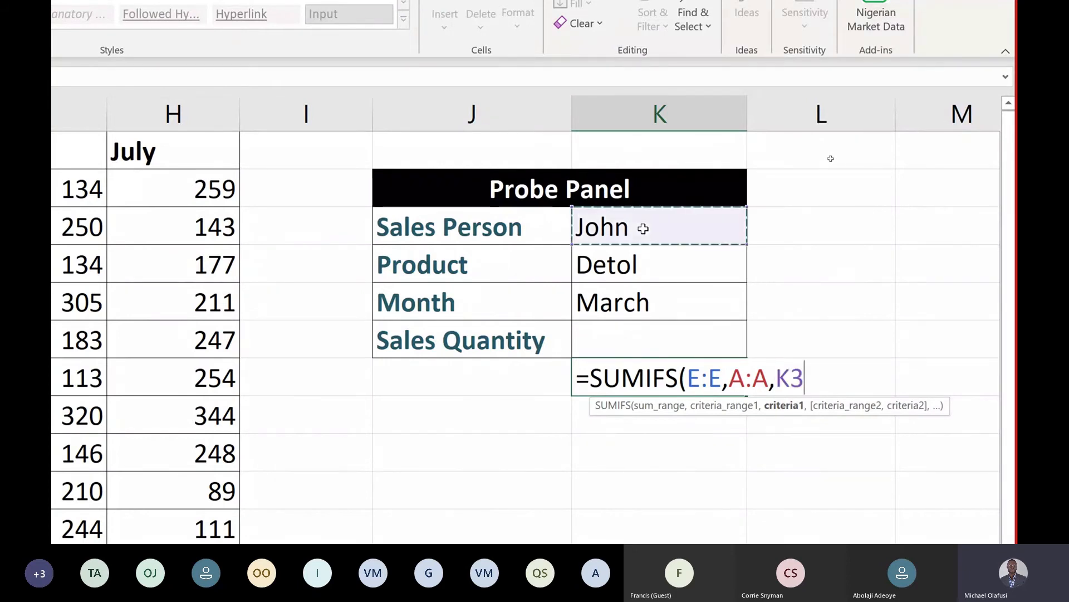
type(",")
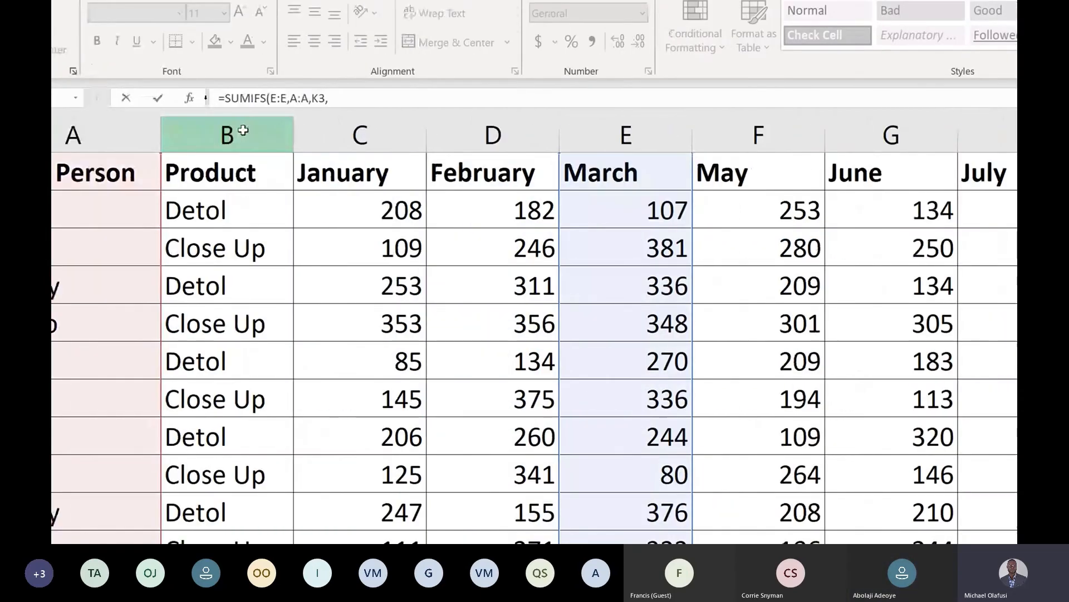
left_click(148, 132)
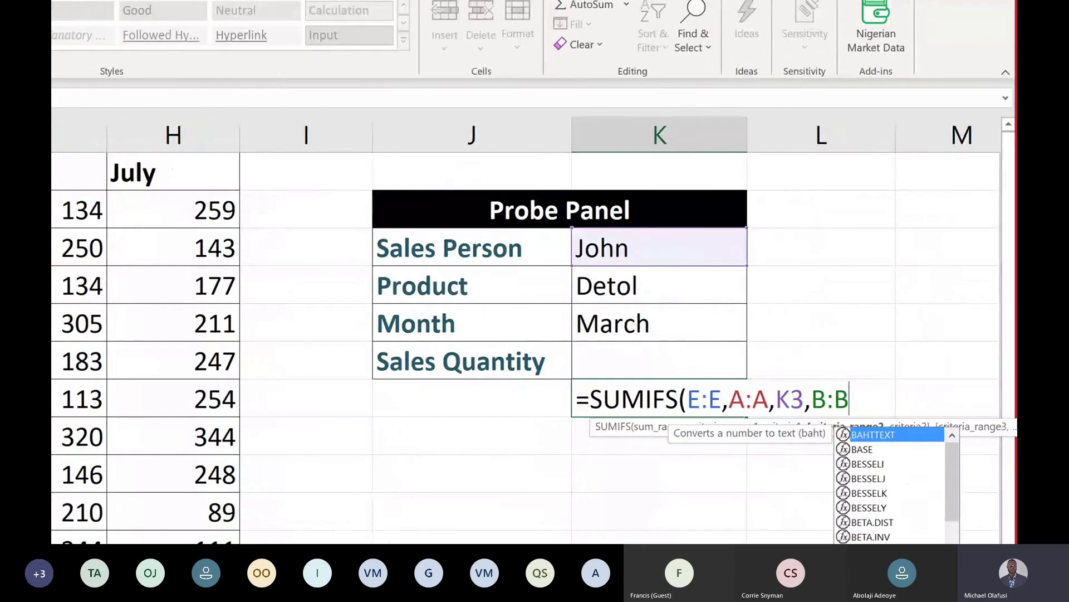
type(",")
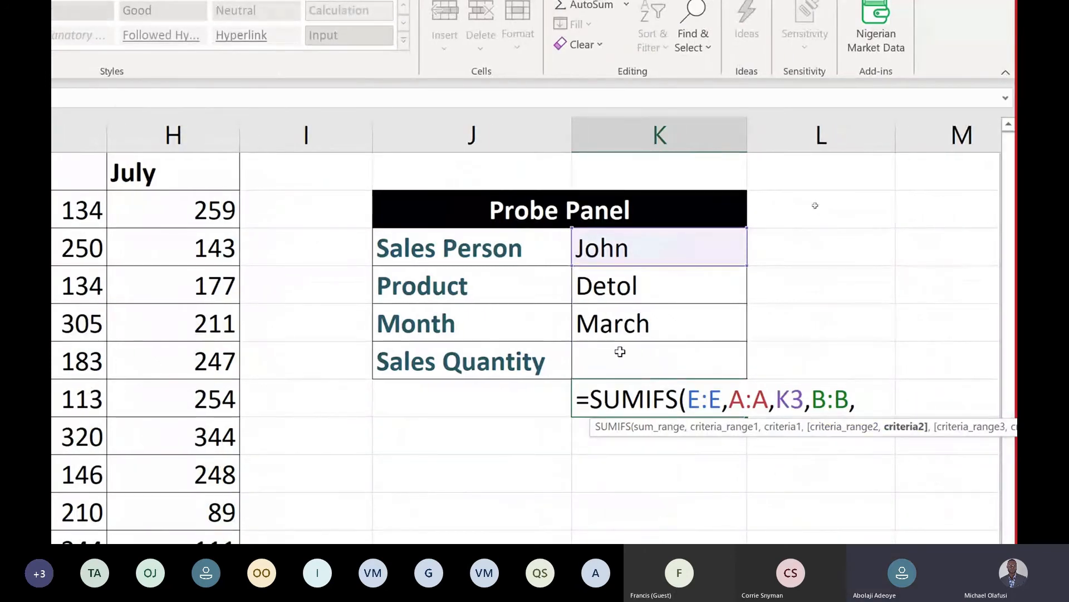
left_click(630, 287)
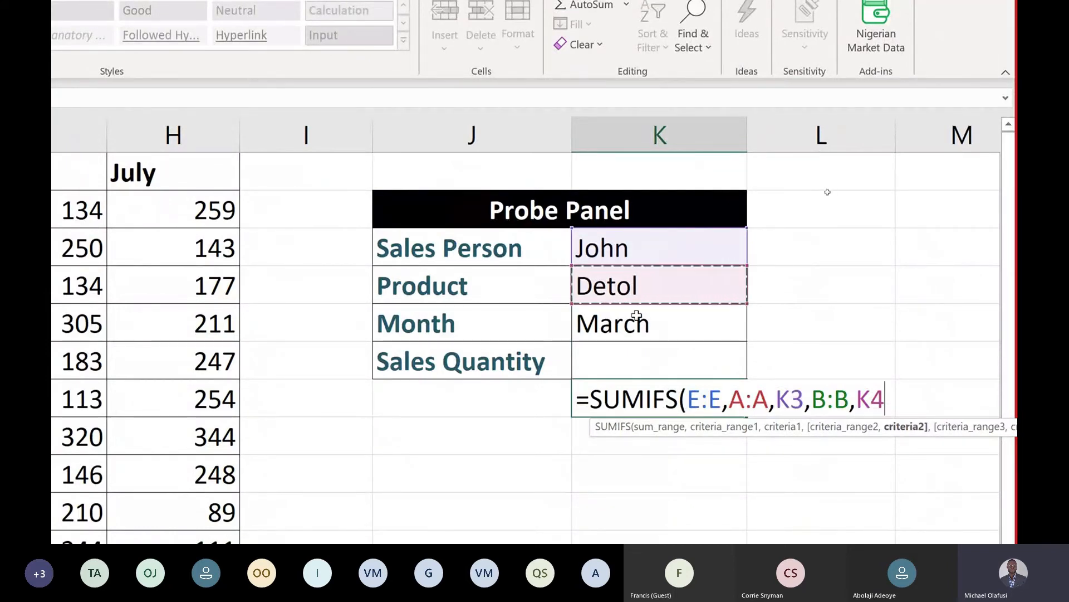
scroll(390, 334, "left", 5)
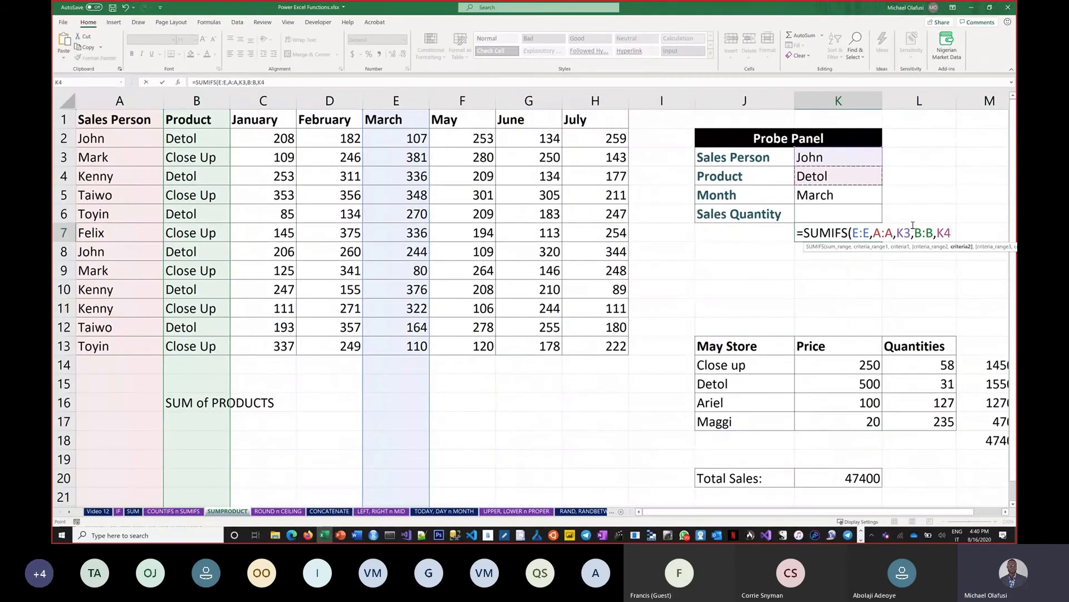
type(")")
key("Return")
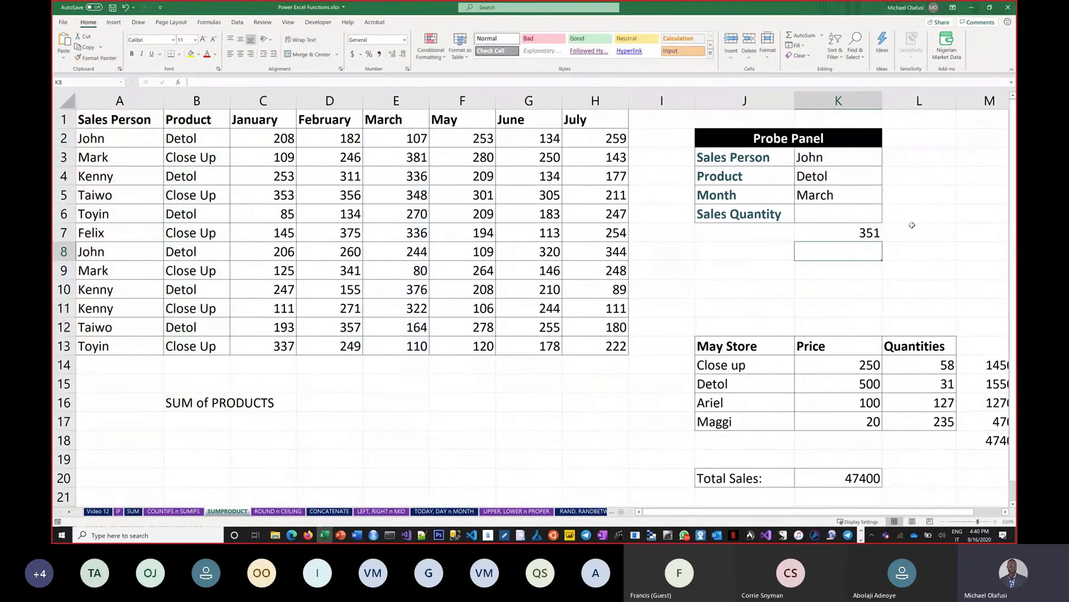
Set the Probe Panel month to June and point K7's sum range at column G, giving 454
left_click(846, 195)
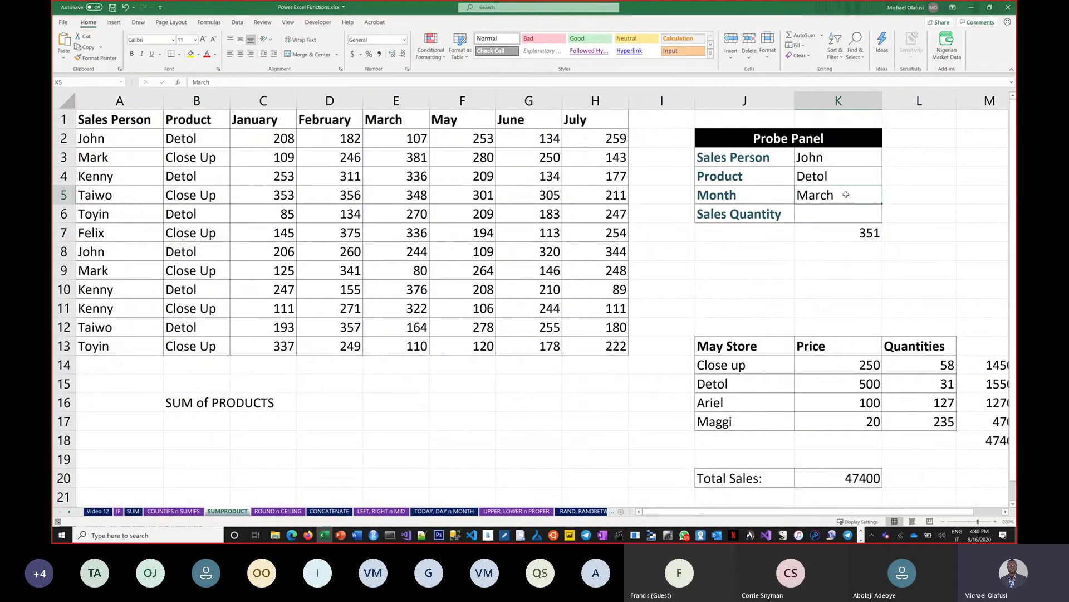
type("jUNE")
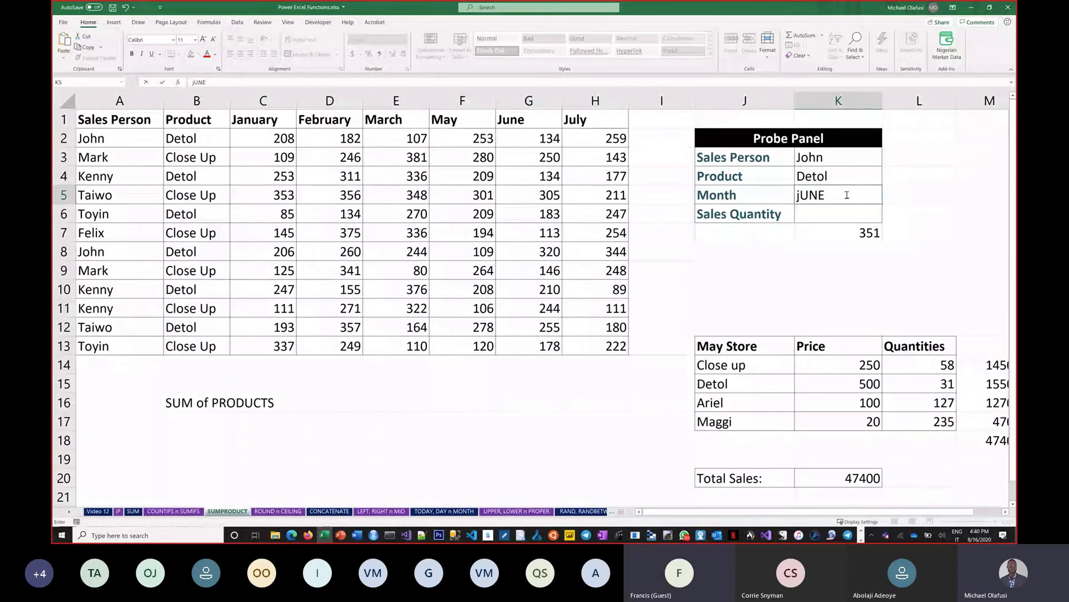
key("Return")
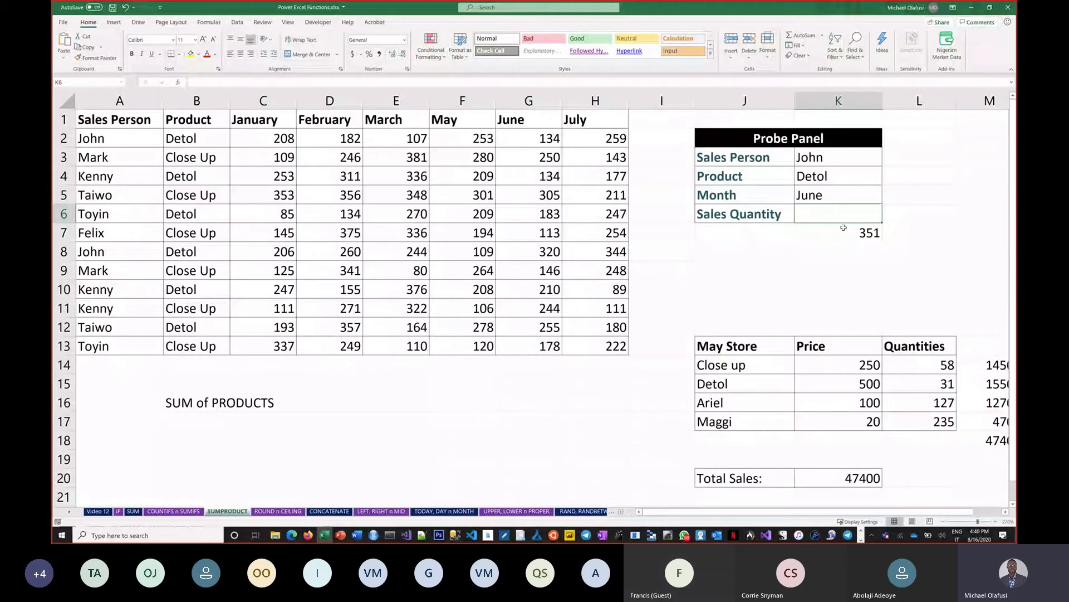
double_click(843, 228)
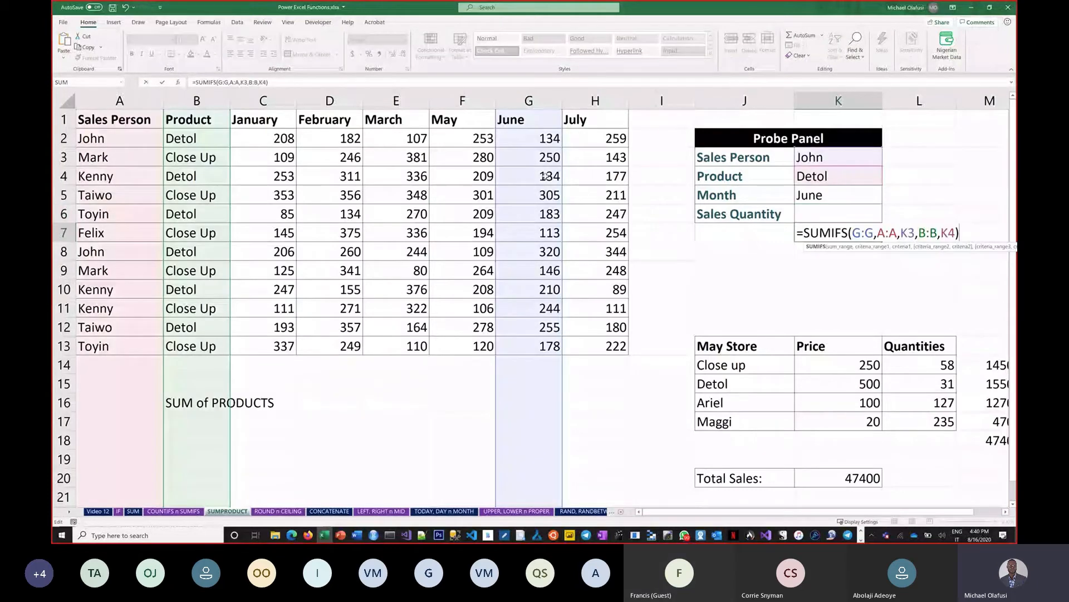
key("Return")
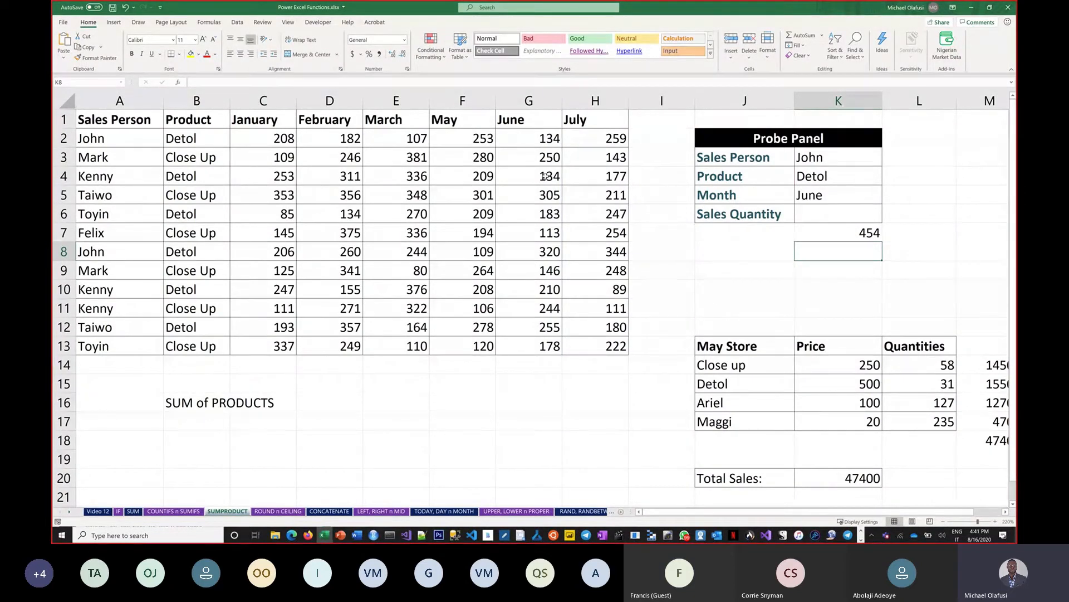
left_click(823, 213)
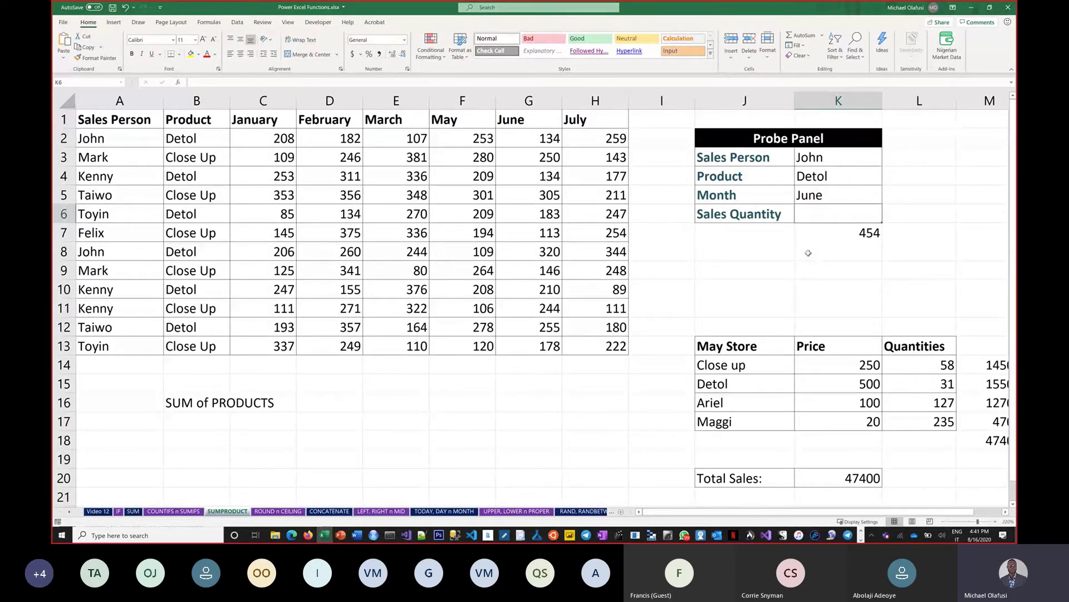
Write 'vertical + criteria range' in L6, then highlight the Sales Person names in column A
double_click(893, 214)
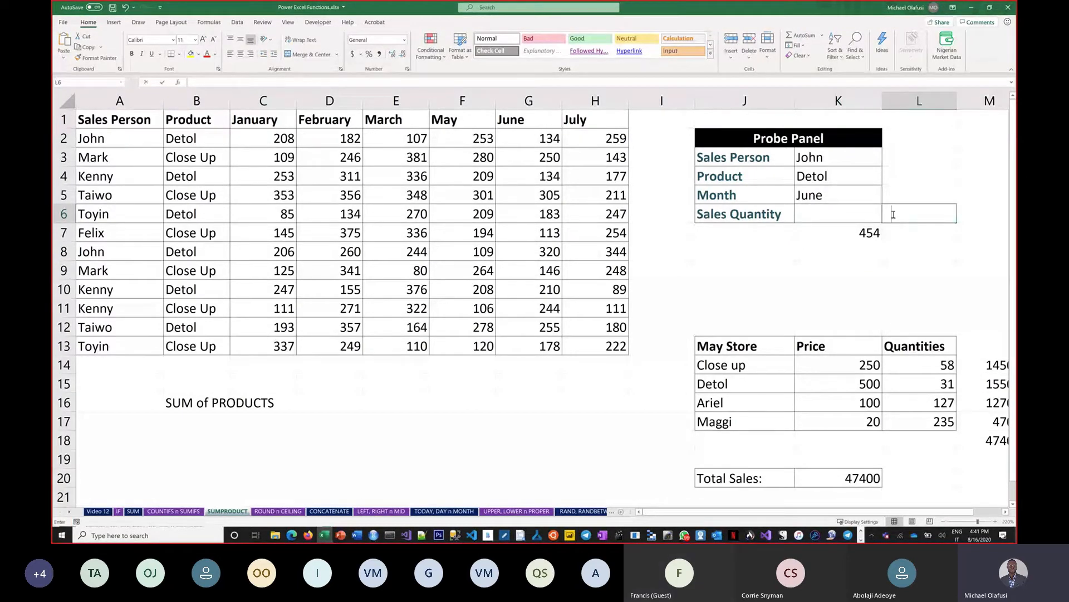
type("hori")
key("BackSpace")
key("BackSpace")
key("BackSpace")
key("BackSpace")
type("vert")
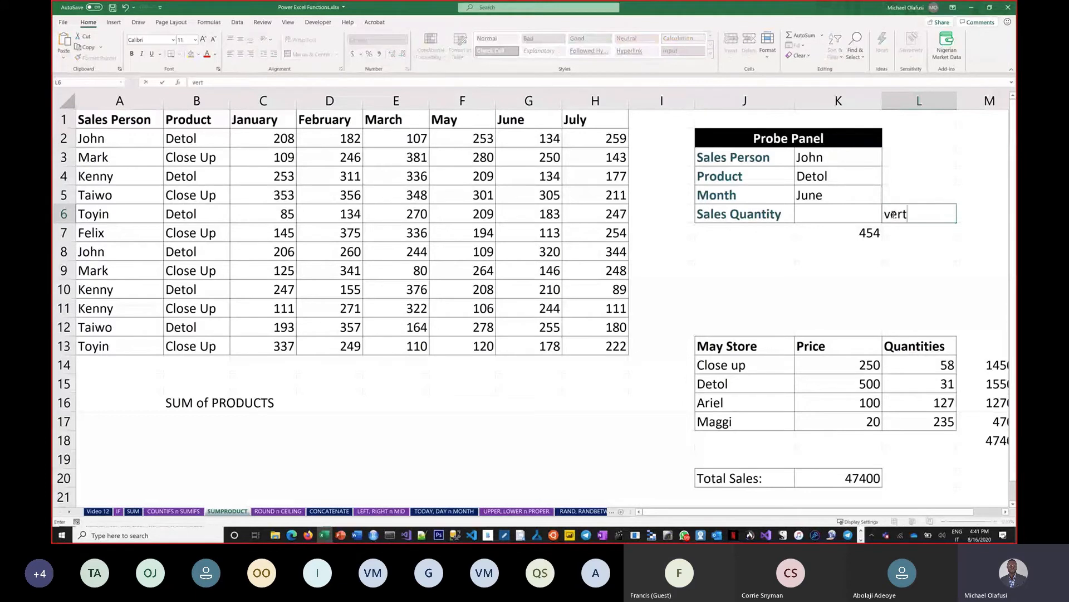
type("ical")
key("Return")
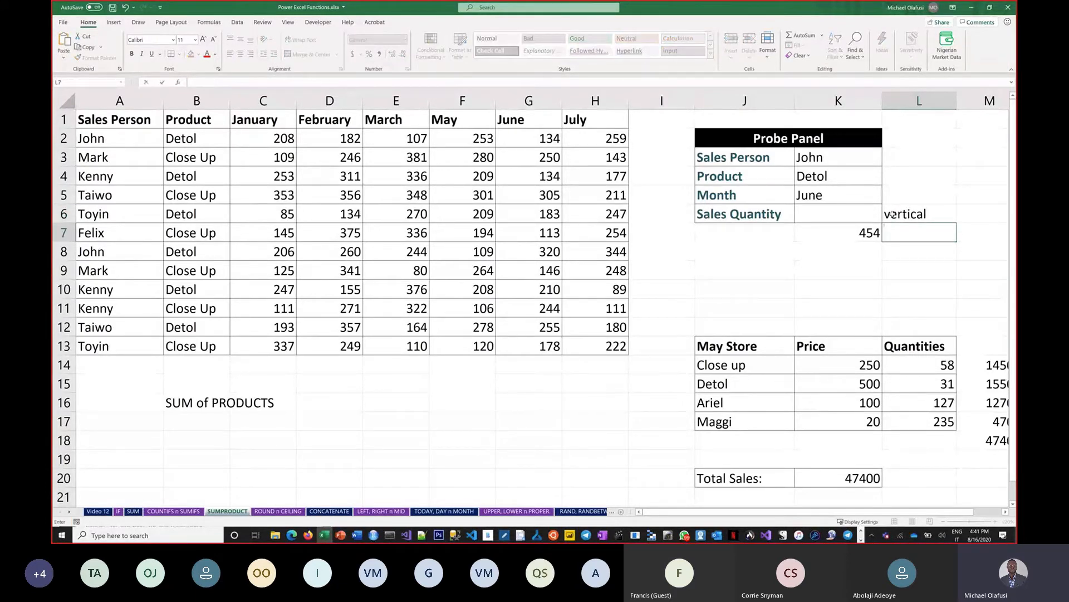
double_click(942, 215)
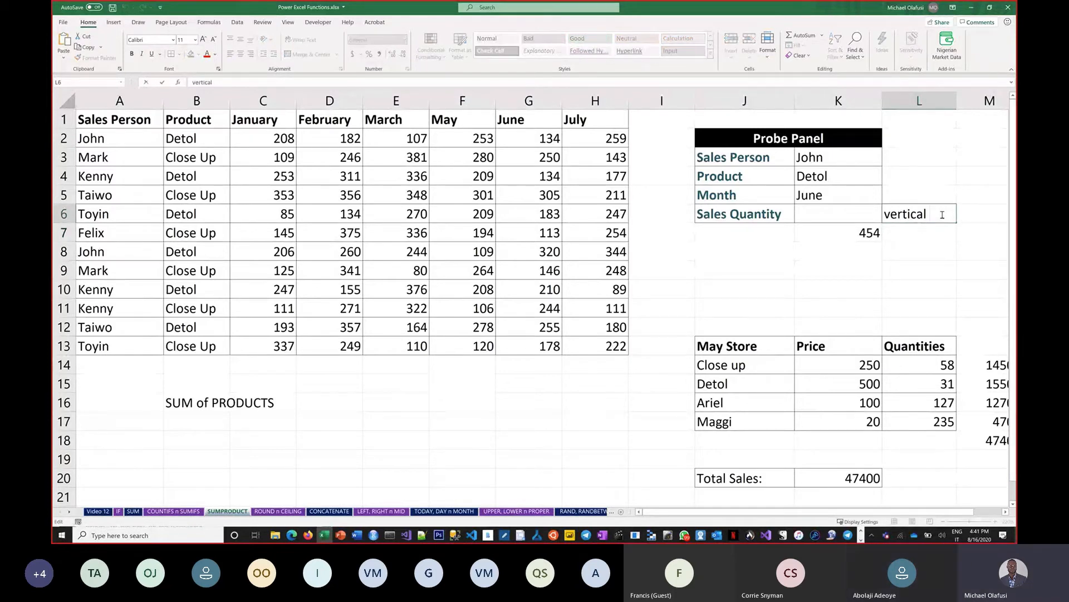
type("+ criteria range")
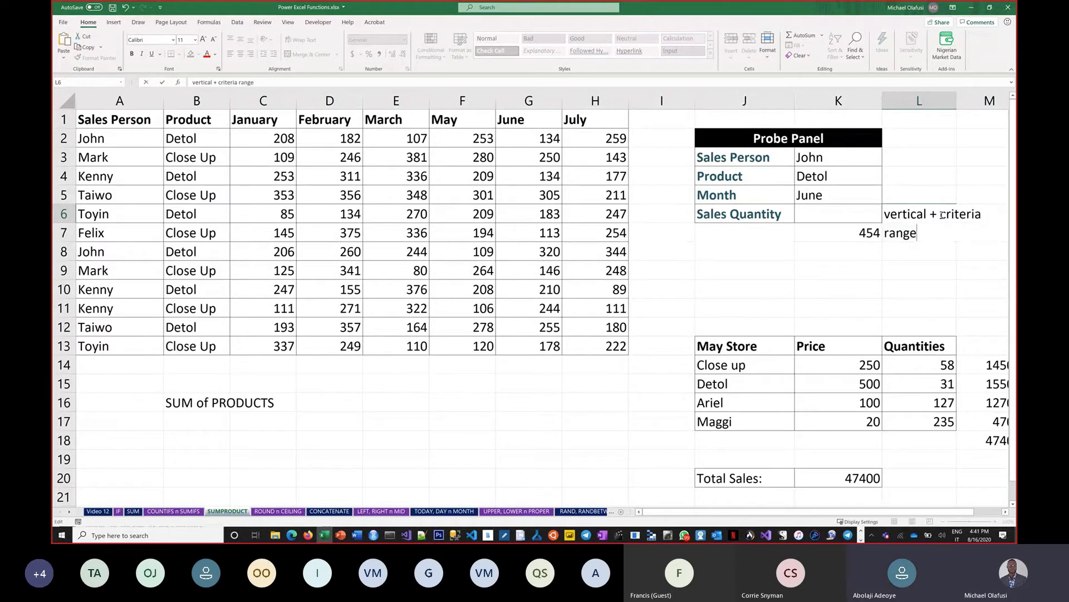
key("Return")
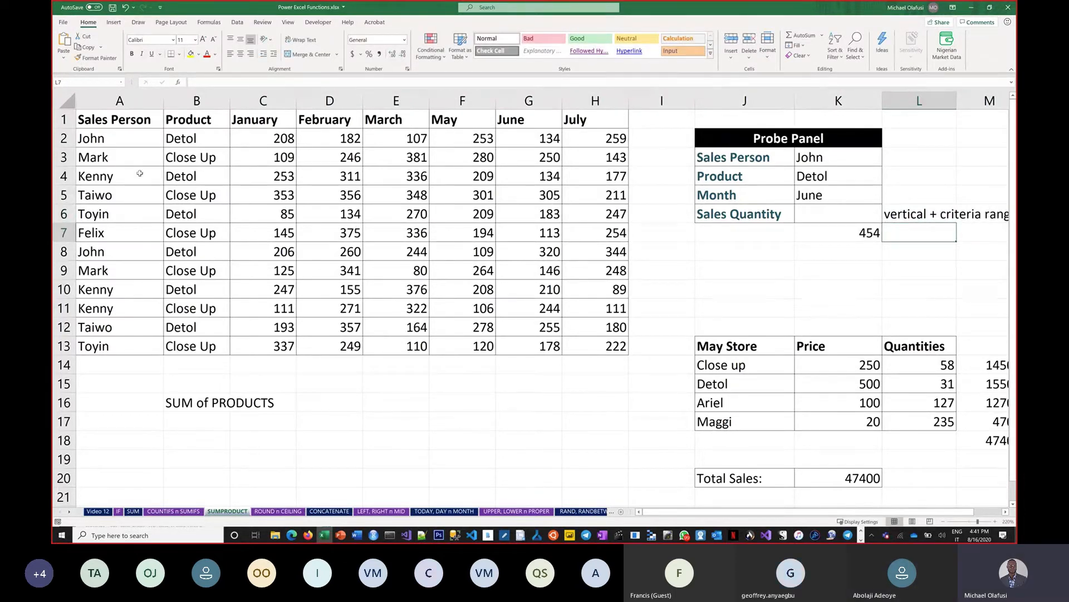
left_click_drag(119, 140, 130, 397)
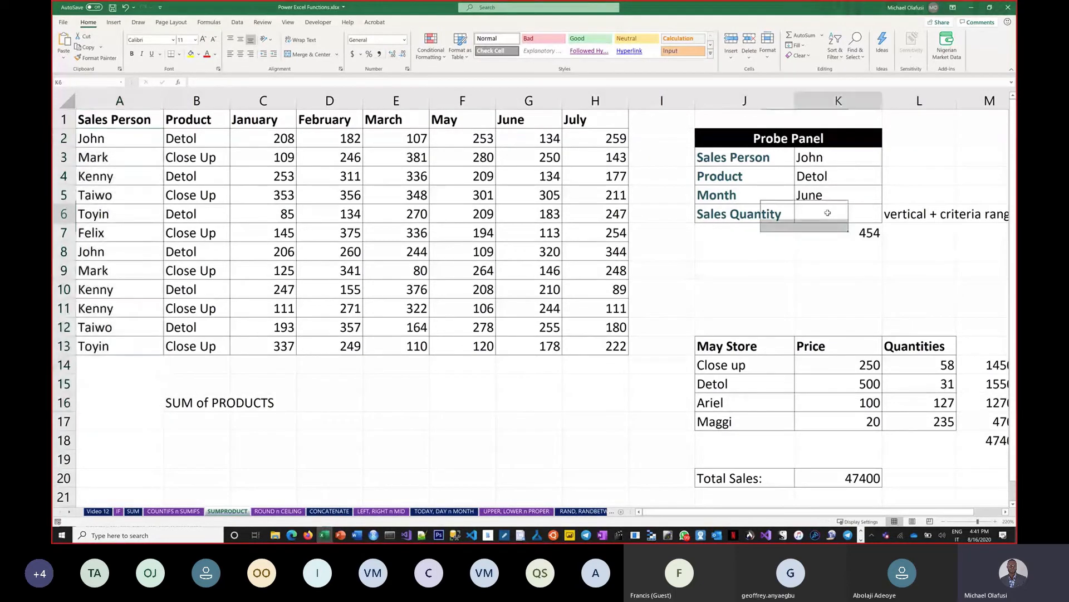
Start =SUMPRODUCT((A2:A13=K3)*( in K6, matching sales persons against John
left_click(829, 212)
type("=")
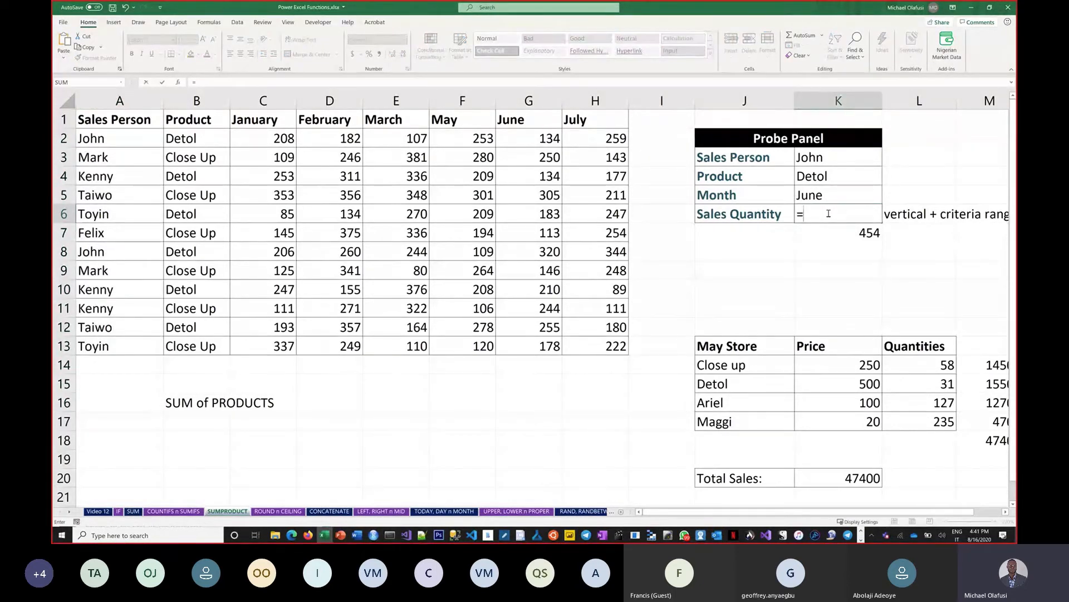
type("sumpr")
key("Tab")
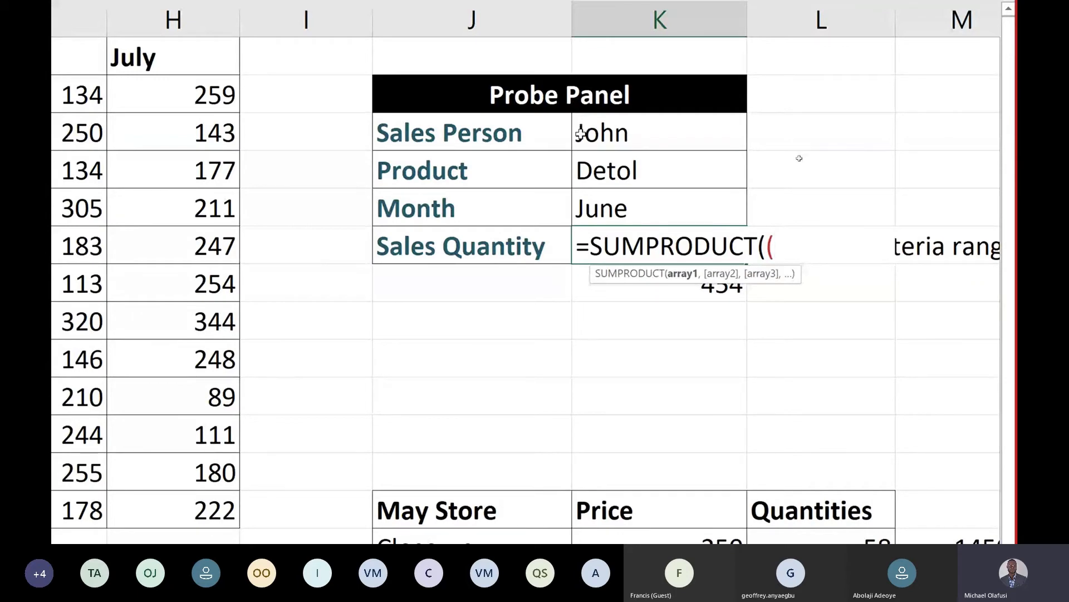
key("Left")
key("Delete")
type("(")
scroll(190, 251, "left", 2)
scroll(190, 252, "left", 6)
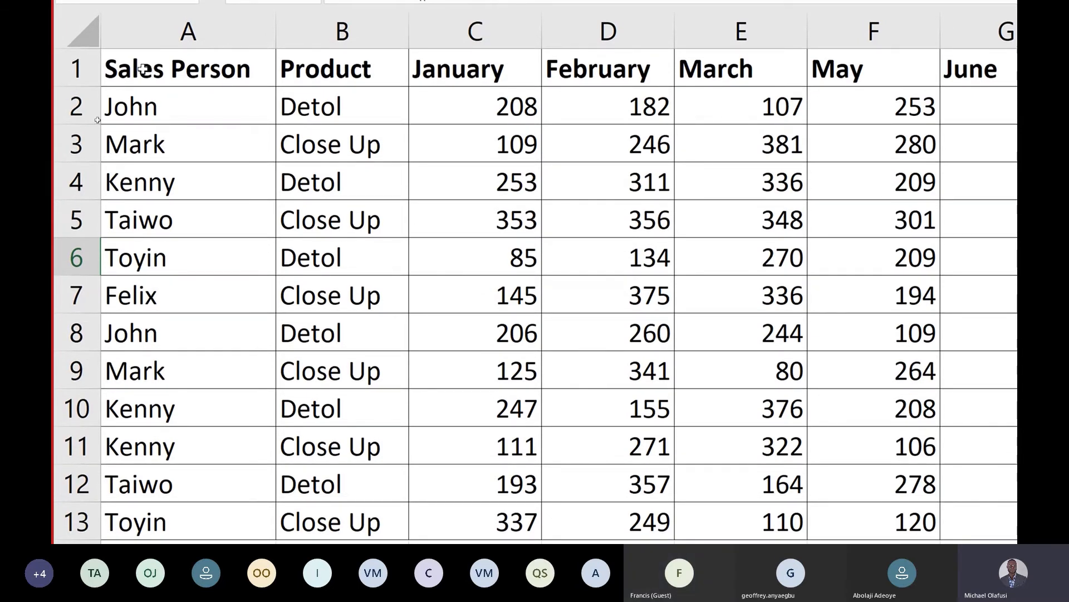
mouse_move(148, 105)
left_mouse_down()
mouse_move(191, 507)
mouse_move(227, 386)
mouse_move(221, 407)
left_mouse_up()
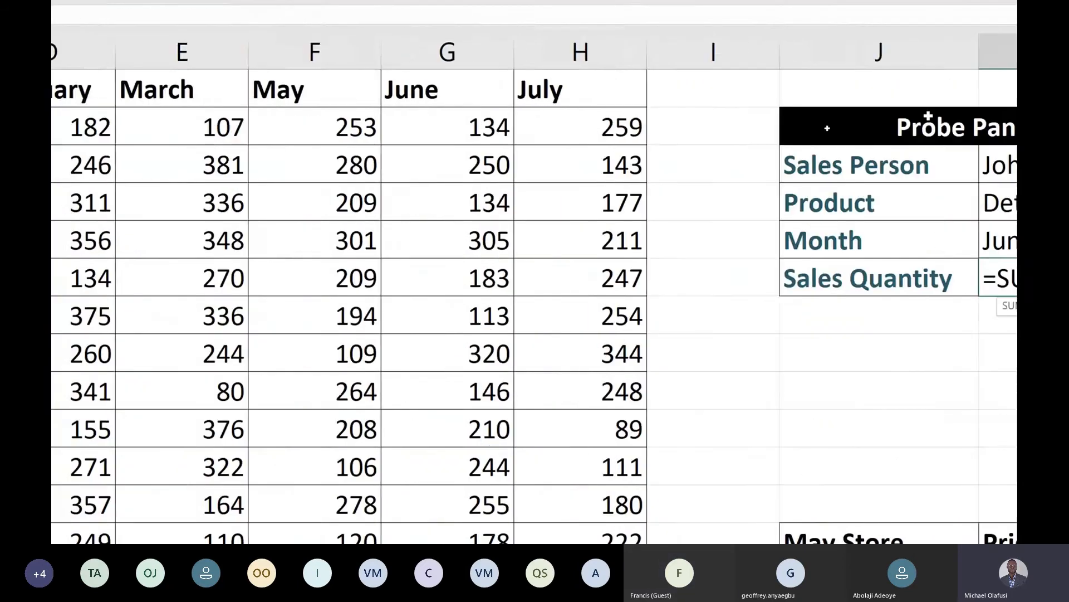
type("=")
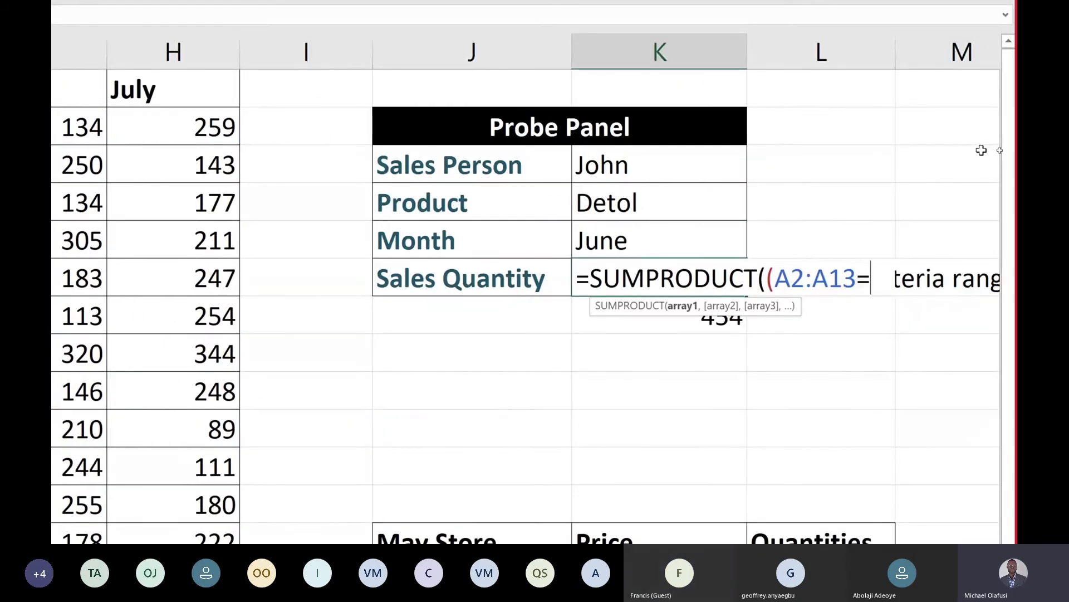
left_click(644, 168)
type(")")
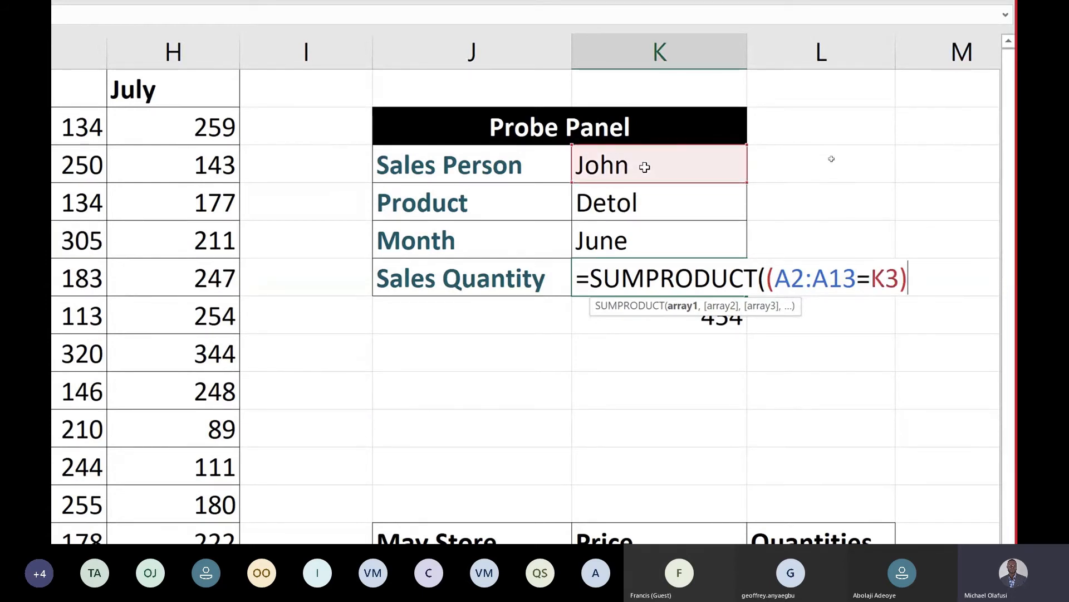
type("*(")
Add the product condition (B2:B13=K4) matching Detol
scroll(162, 210, "left", 6)
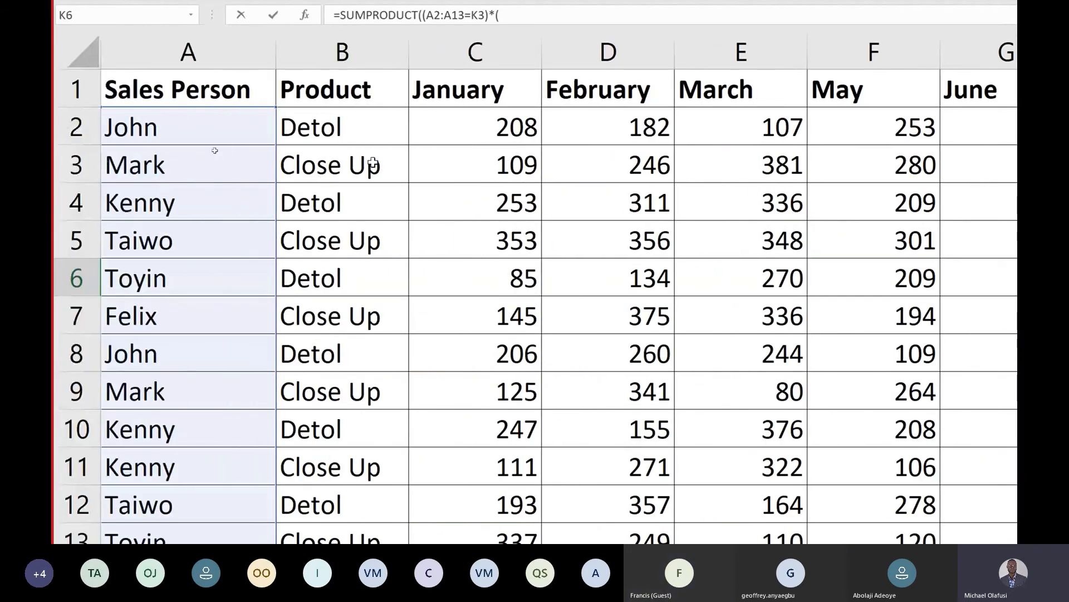
left_click_drag(376, 124, 342, 436)
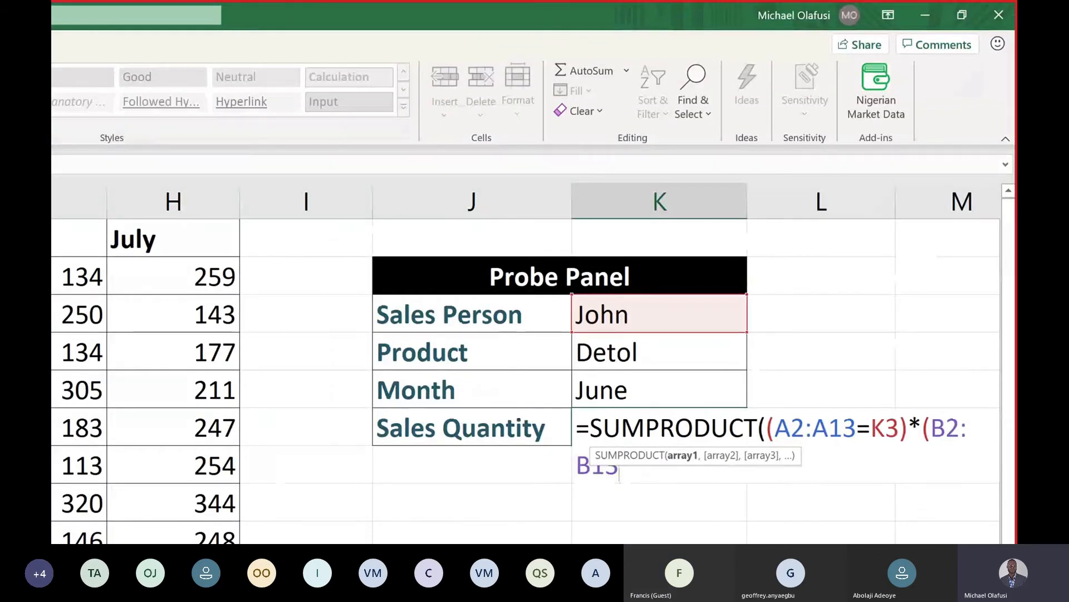
type("=")
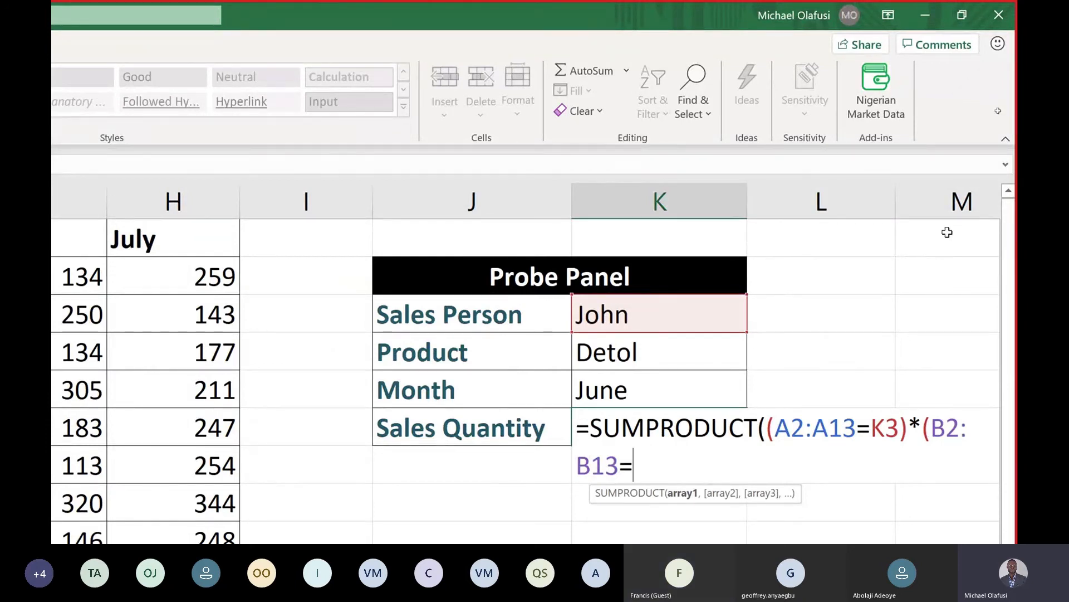
left_click(657, 353)
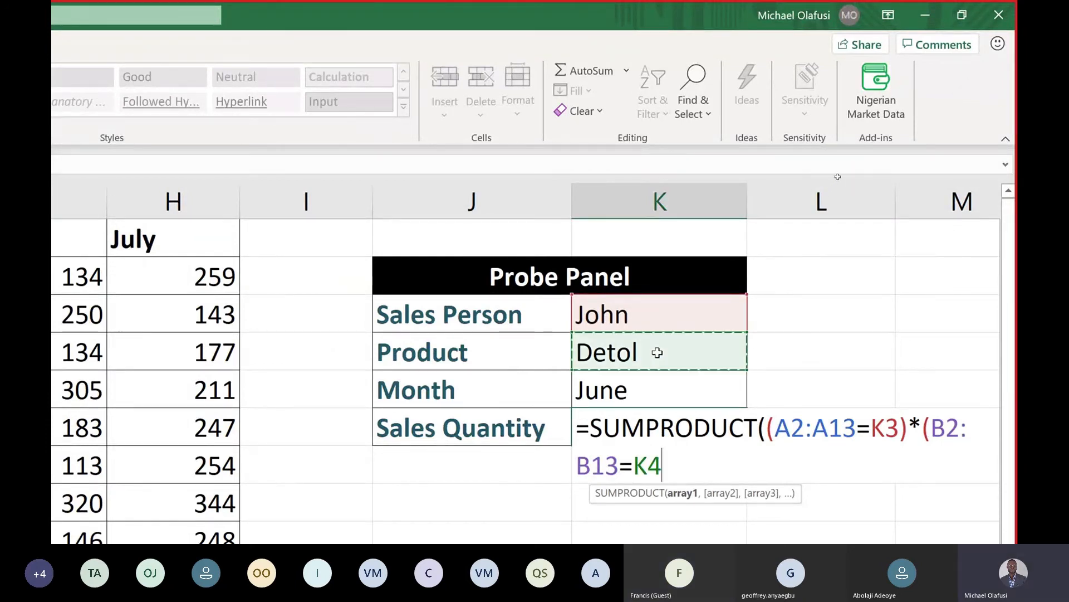
type(")*")
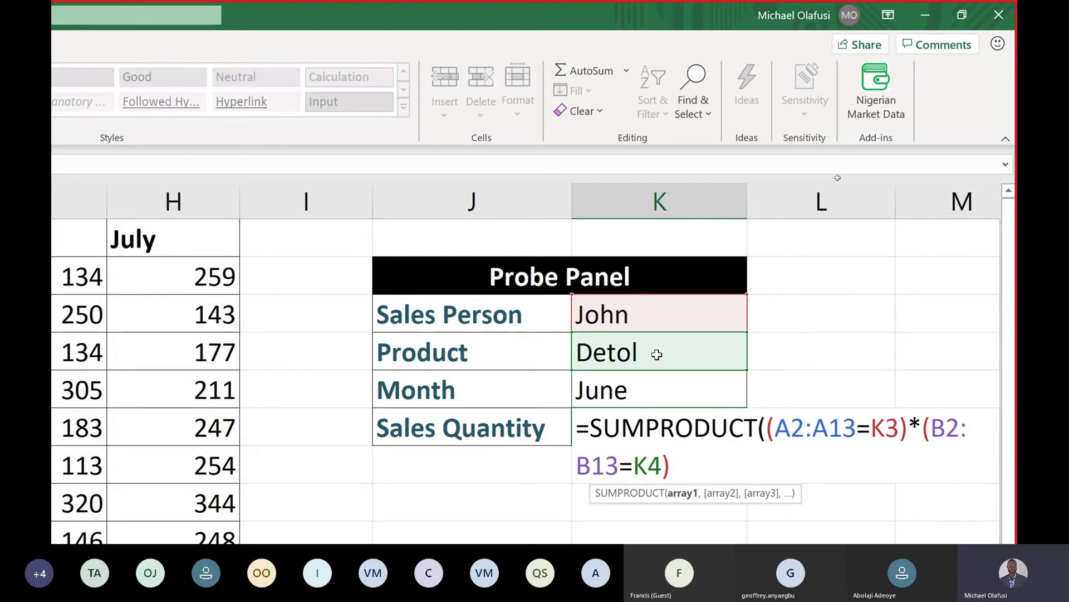
type("(")
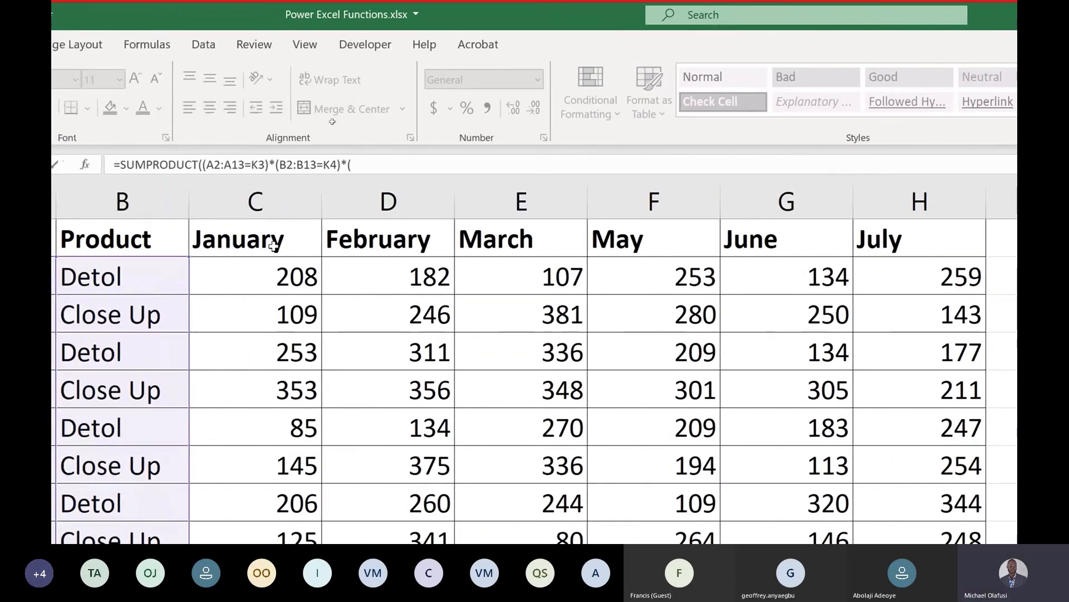
Add the month condition (C1:H1=K5), multiply by C2:H13 and close the brackets
left_click_drag(273, 245, 907, 200)
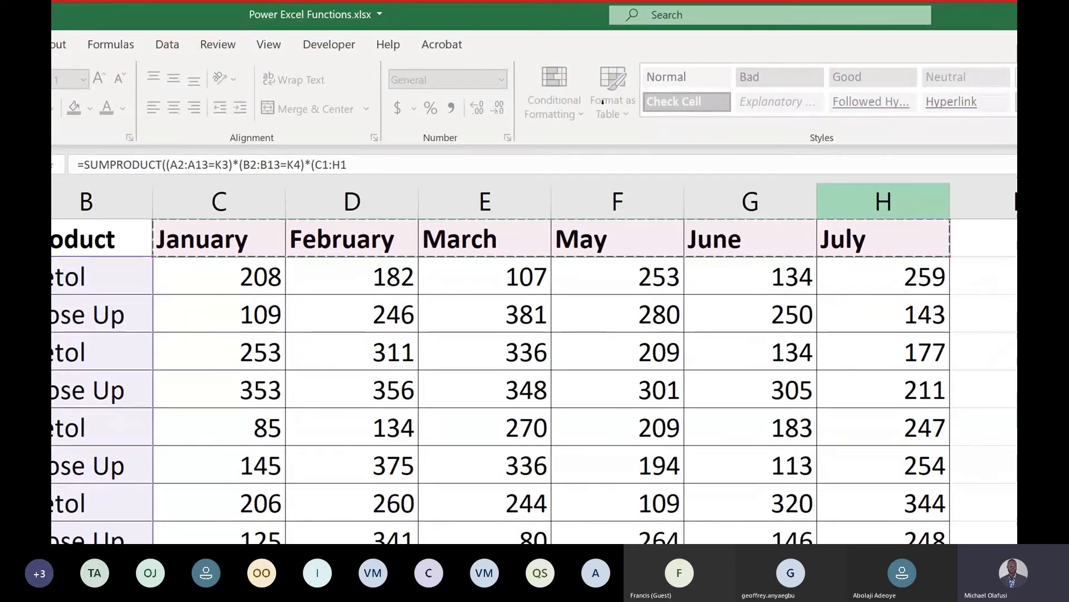
type("=")
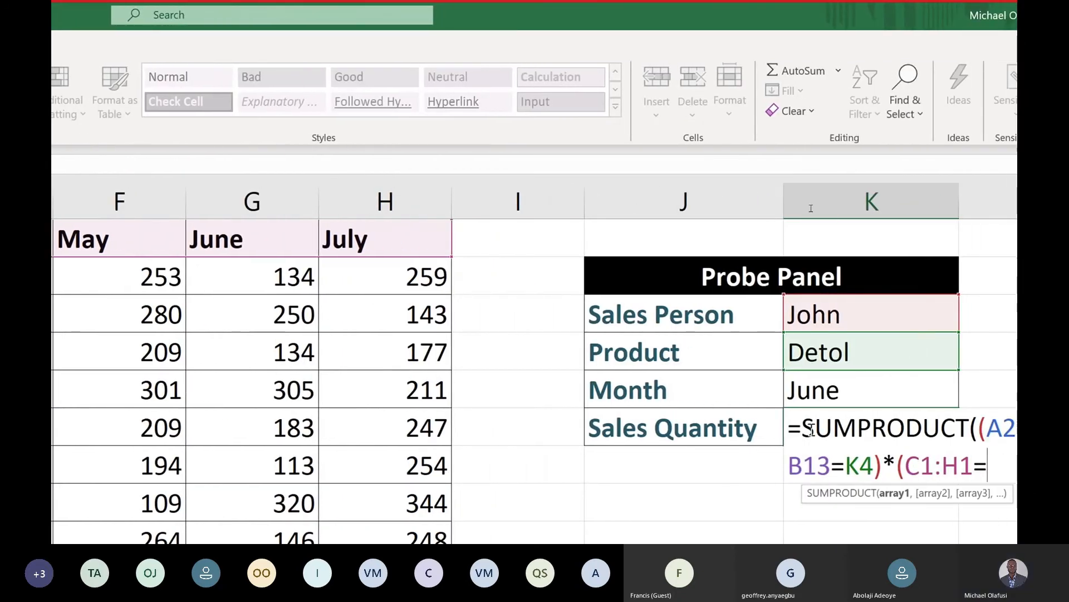
left_click(878, 395)
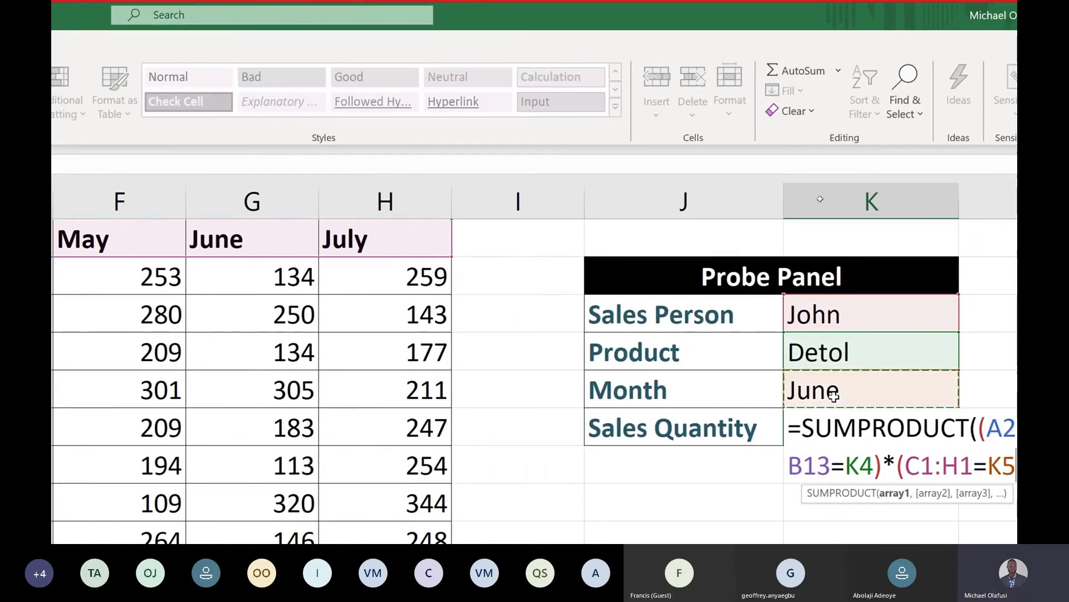
type(")")
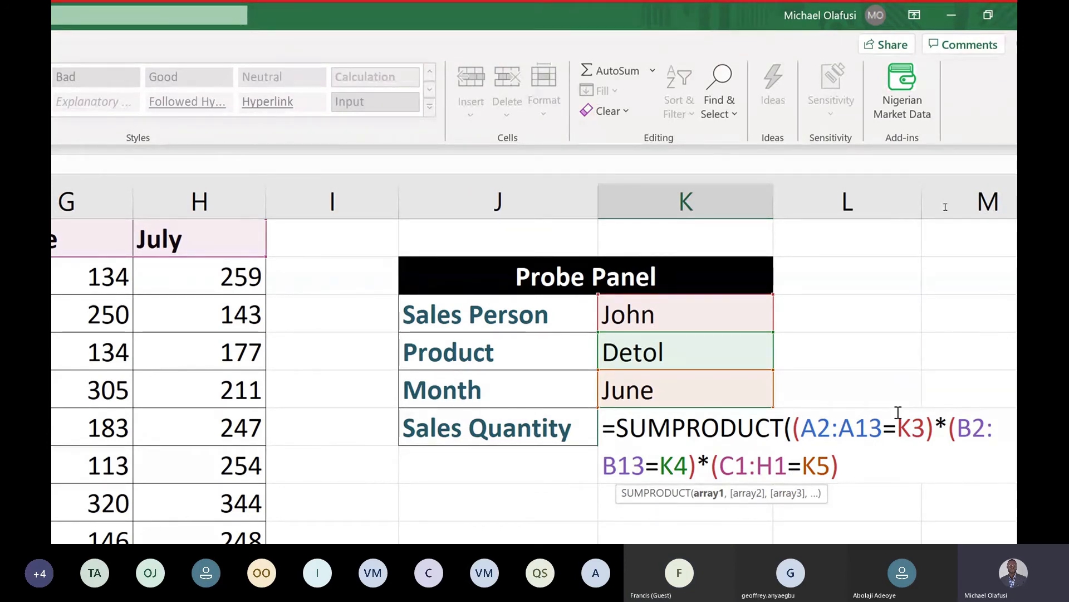
type("*(")
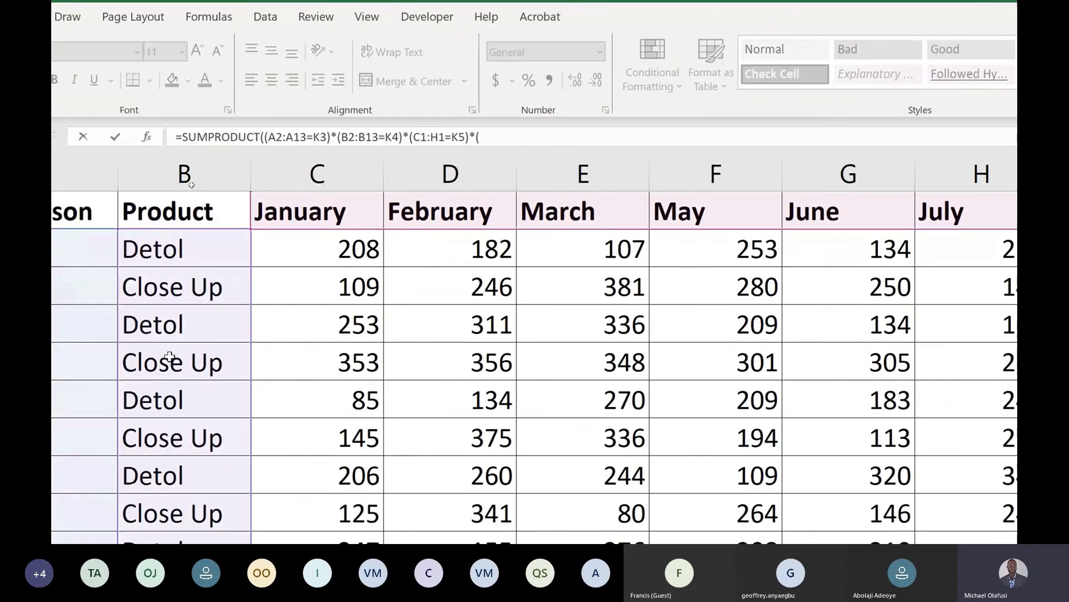
left_click_drag(294, 241, 1012, 601)
left_click_drag(882, 475, 889, 452)
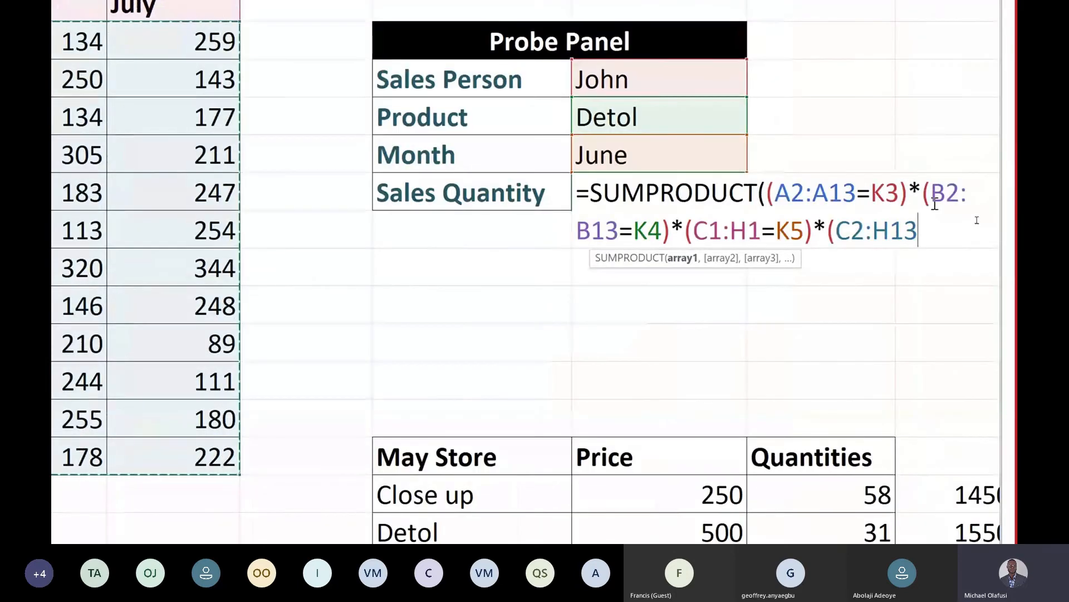
type(")")
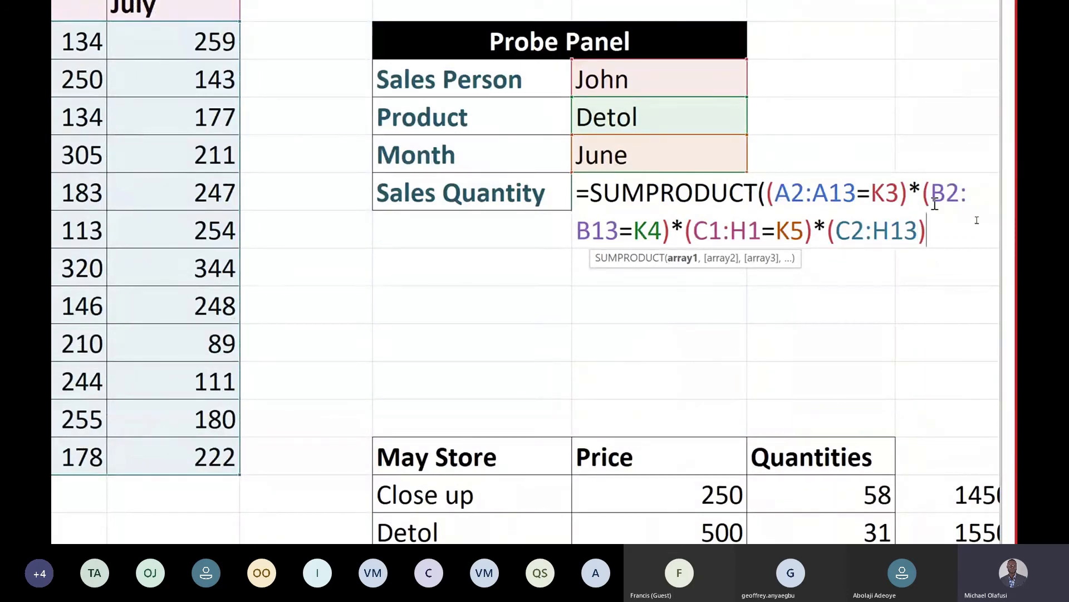
type(")")
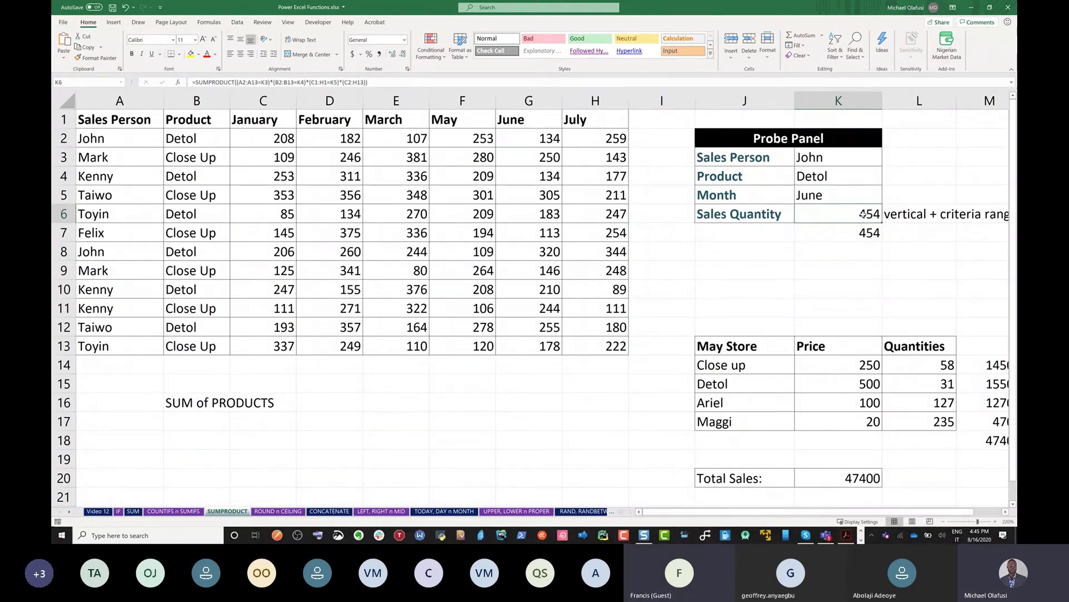
Review the SUMPRODUCT formula in the Sales Quantity cell, which returns 454
left_click(725, 219)
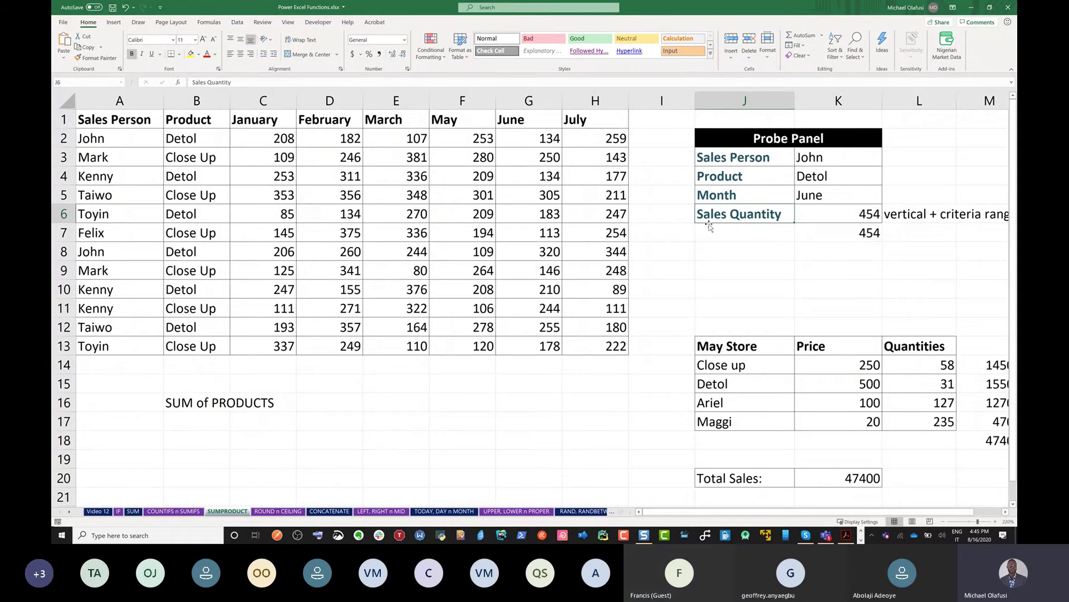
left_click(810, 211)
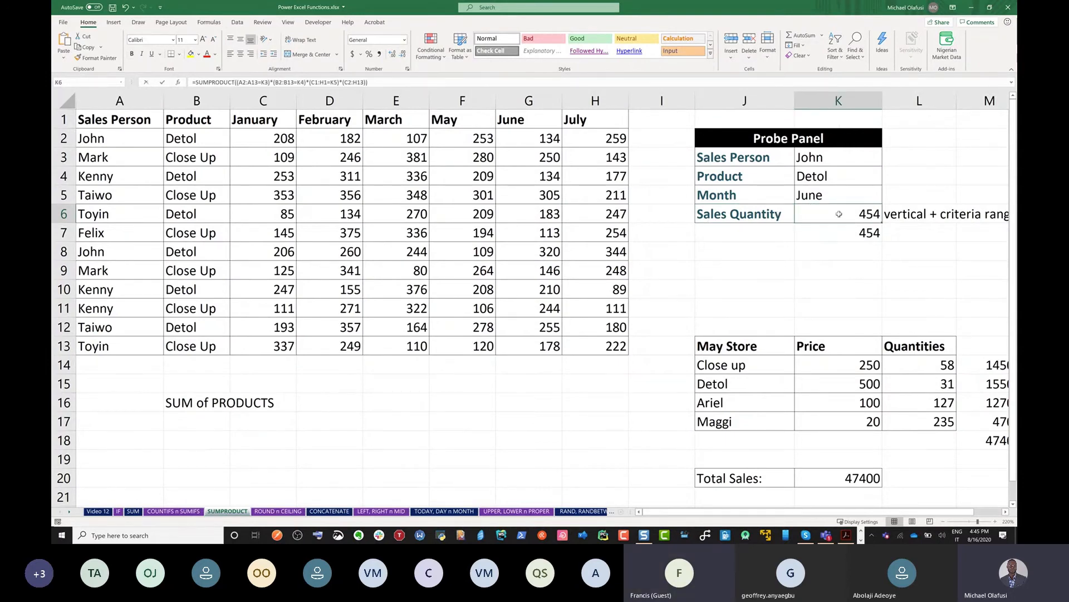
double_click(839, 214)
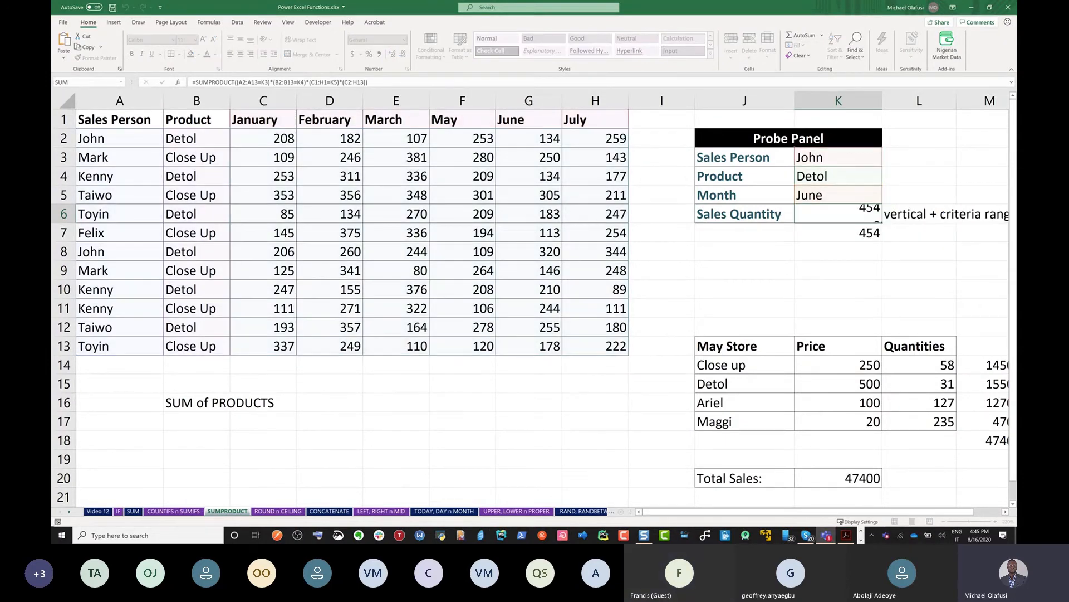
key("Return")
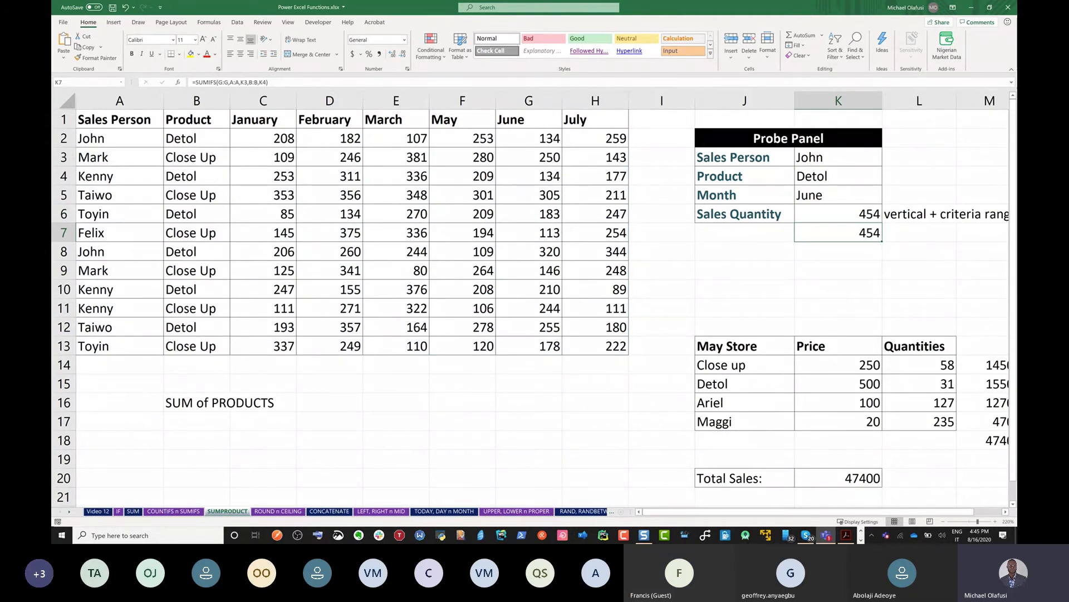
Add the note 'SUMIF, COUNTIF, CONDITIONAL AGGREGATION' in L5 beside Month
left_click(922, 199)
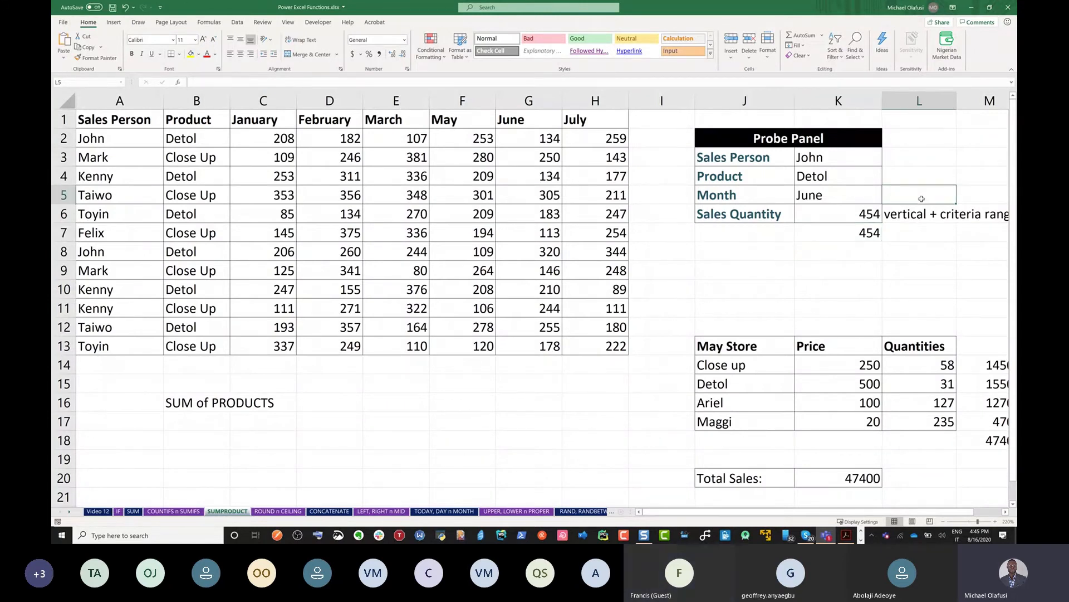
type("SUMI")
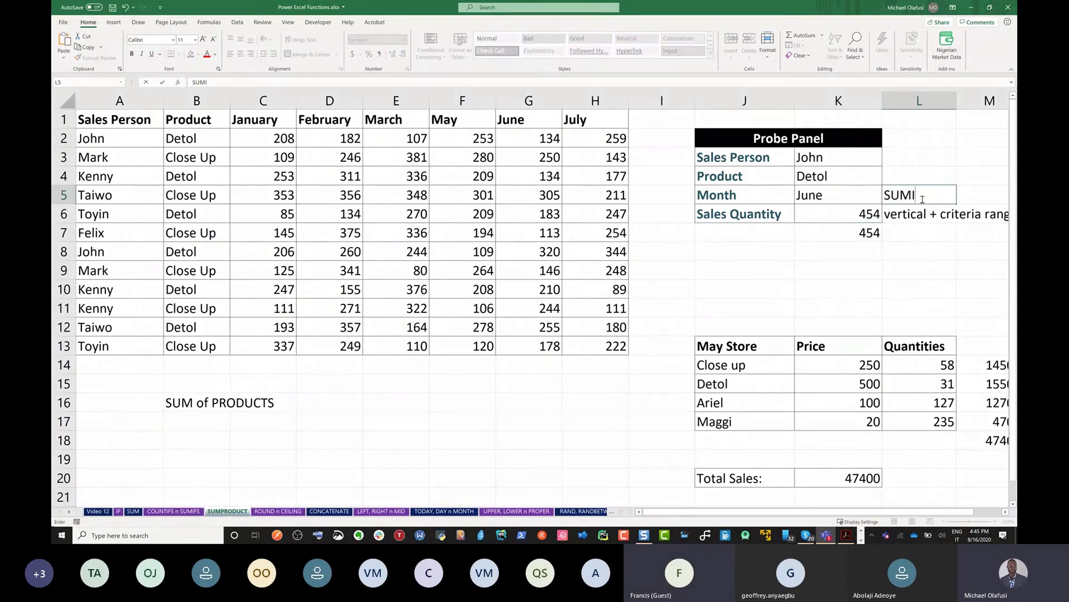
type("F, COUNTIF, CON")
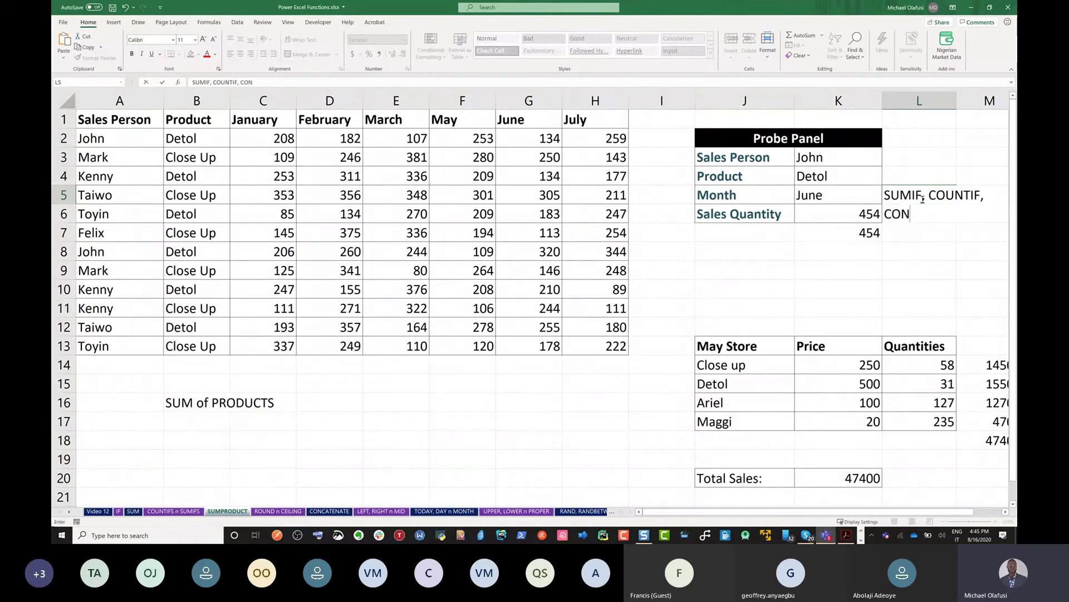
type("DITIONAL AGGREGATION")
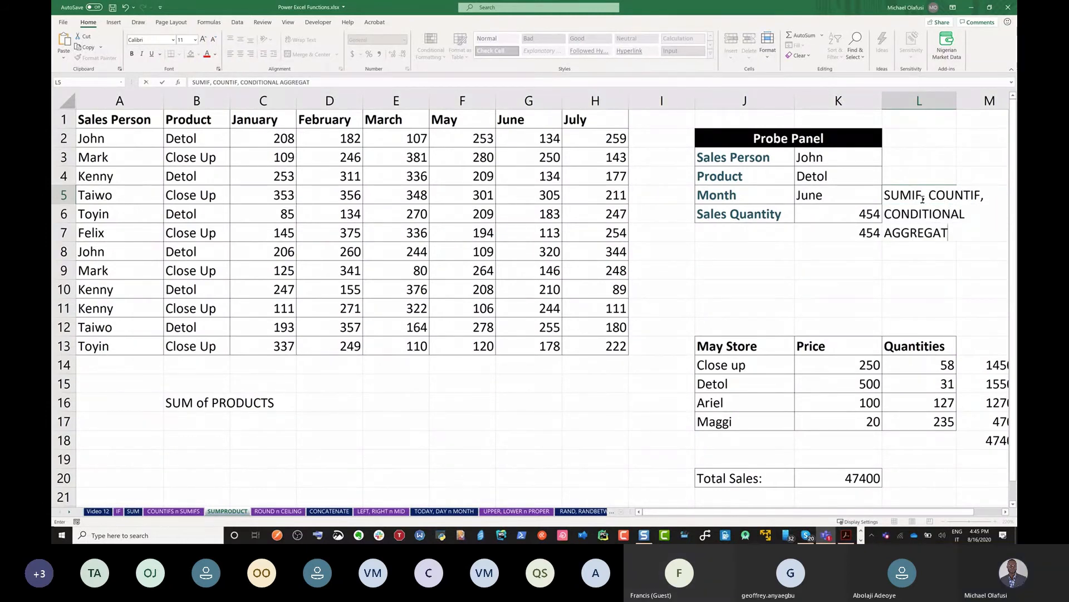
key("Right")
key("Right")
key("Right")
key("Right")
key("Right")
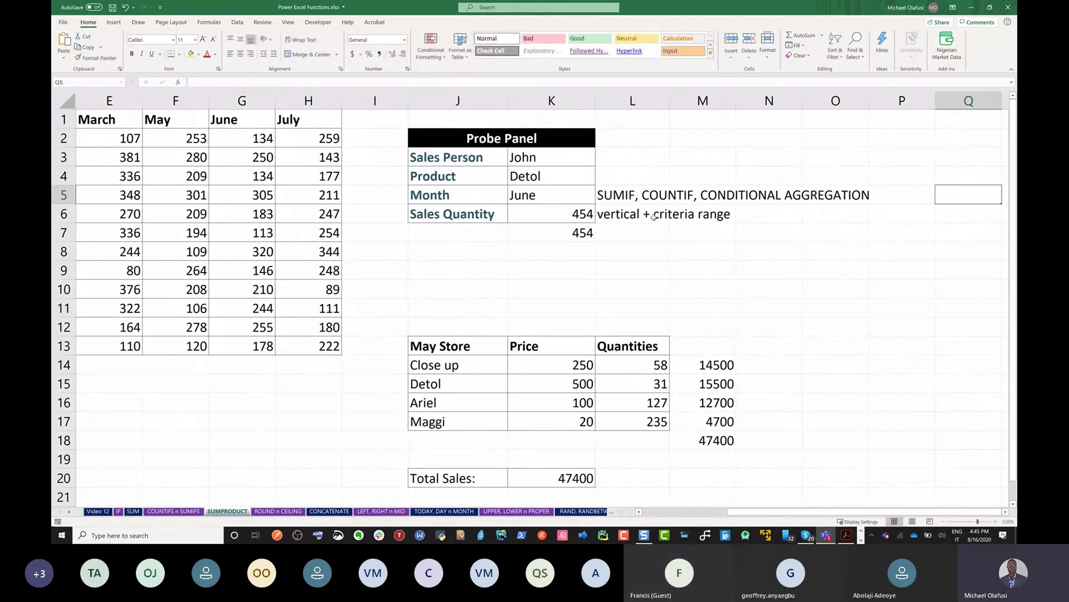
Change the L6 note to read 'vertical + horizontal criteria range'
left_click(646, 215)
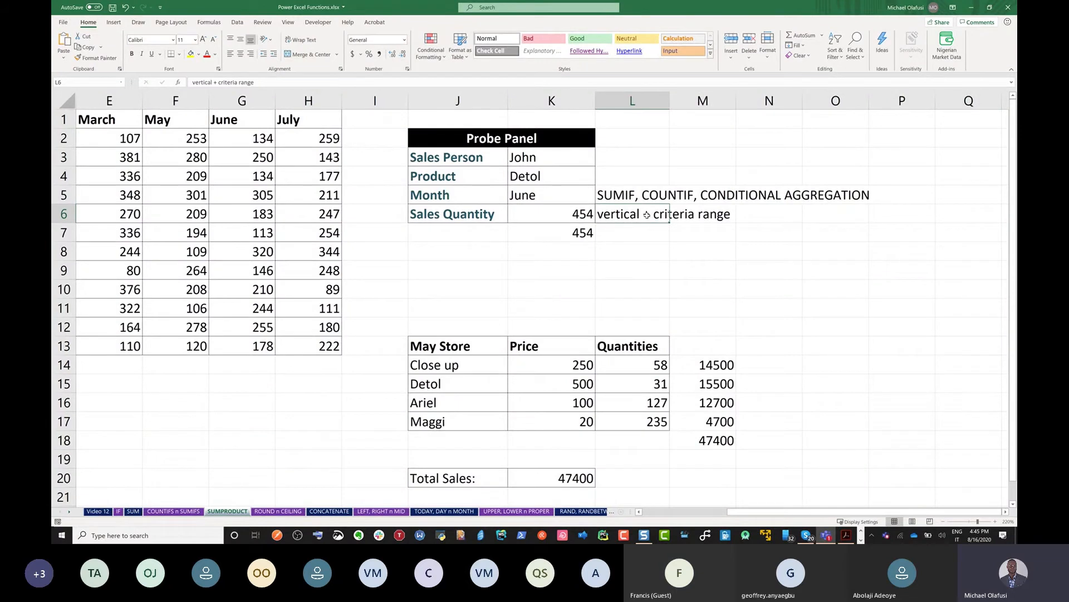
double_click(648, 215)
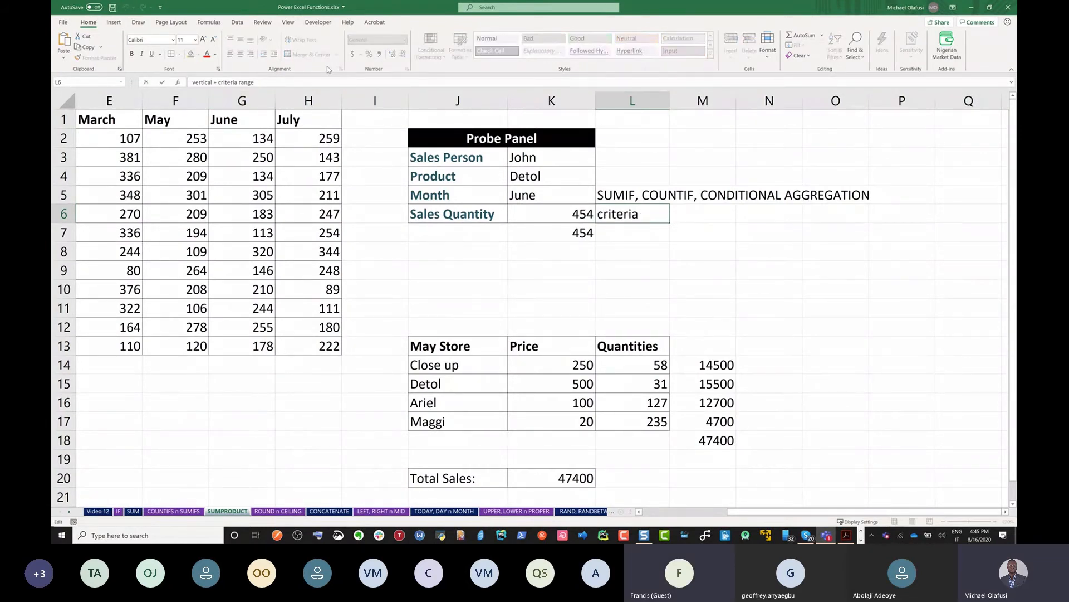
type("HOR")
key("BackSpace")
key("BackSpace")
key("BackSpace")
type("horiz")
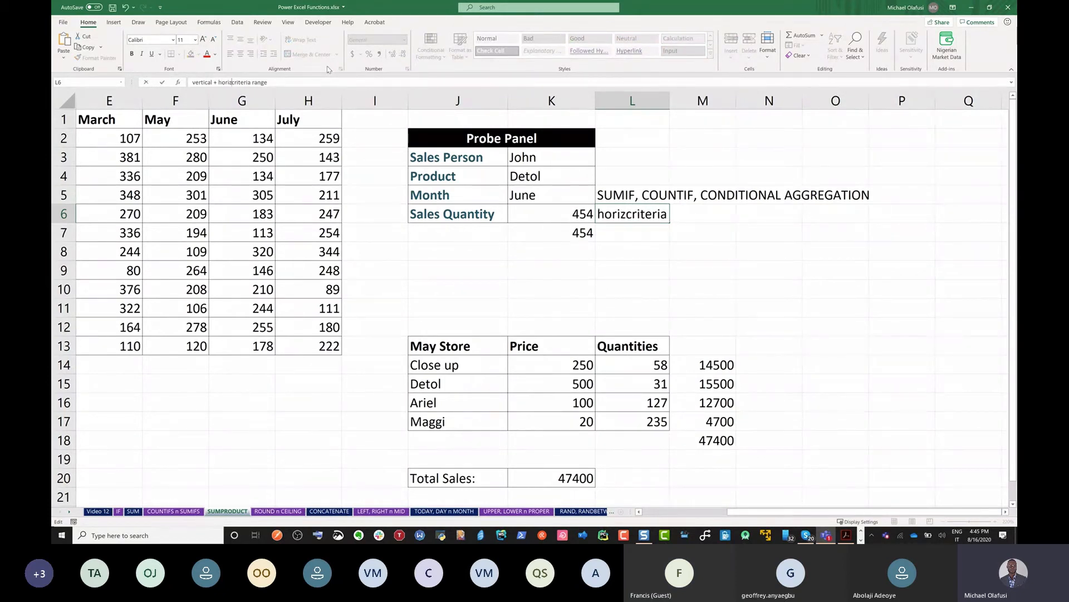
type("ontal")
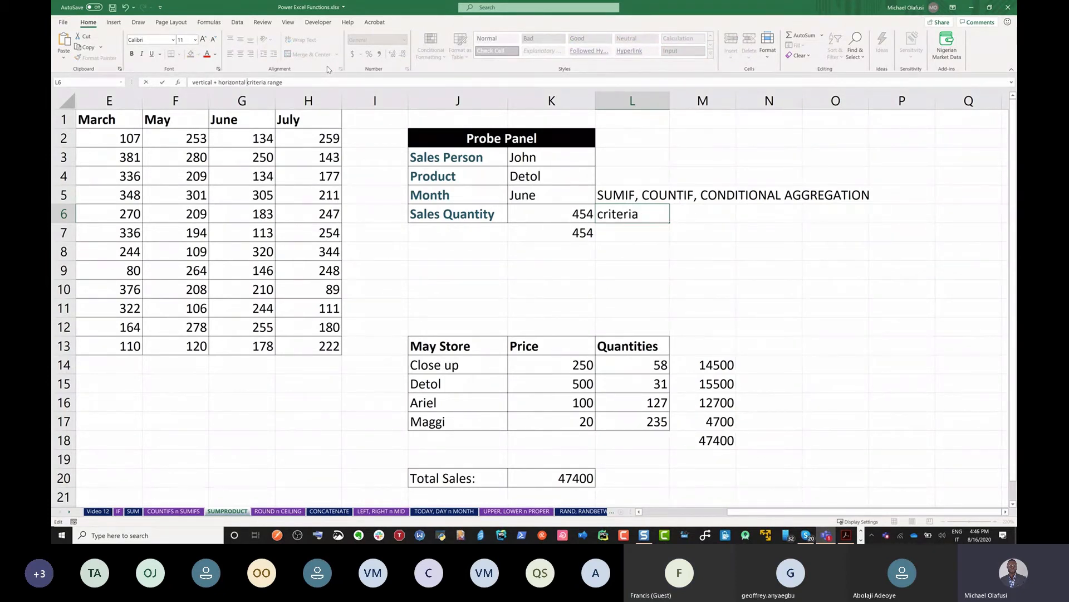
key("Return")
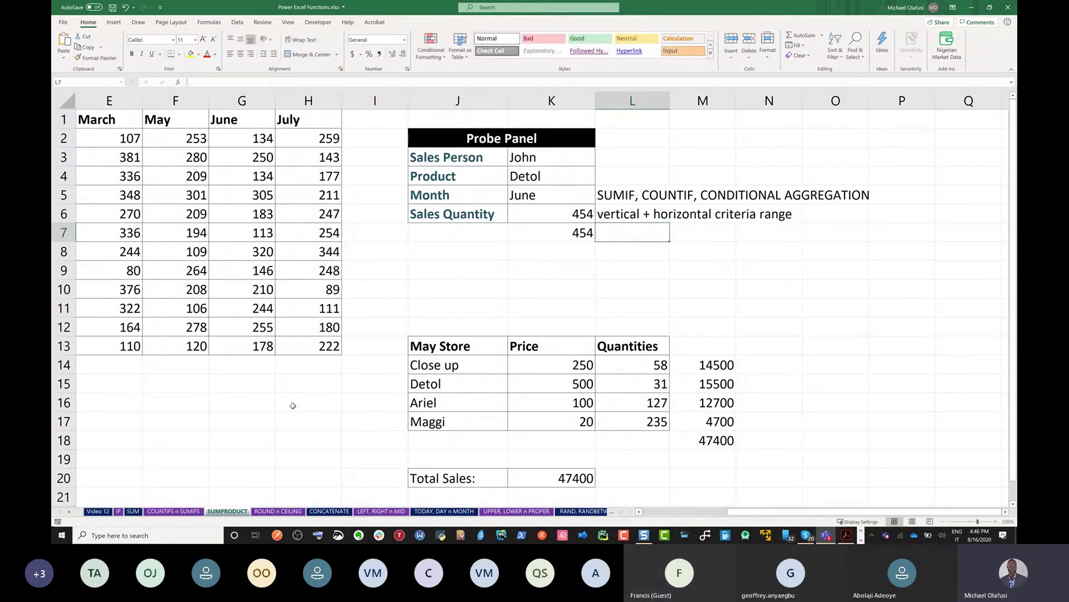
Delete the SUM of PRODUCTS note from B16
left_click(234, 404)
key("Left")
key("Left")
key("Left")
key("Left")
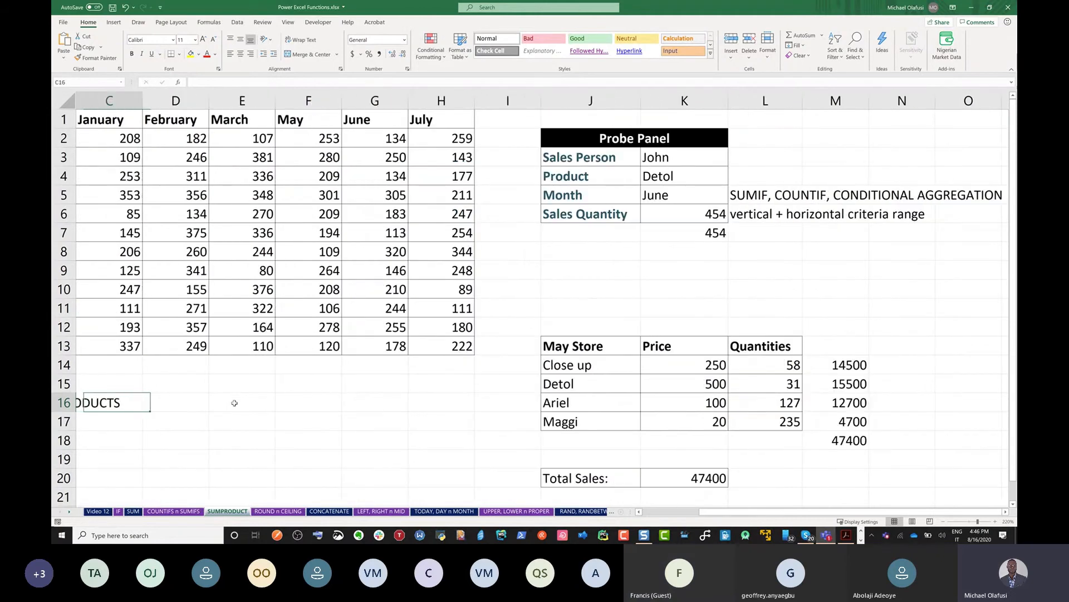
scroll(234, 403, "left", 2)
left_click(207, 402)
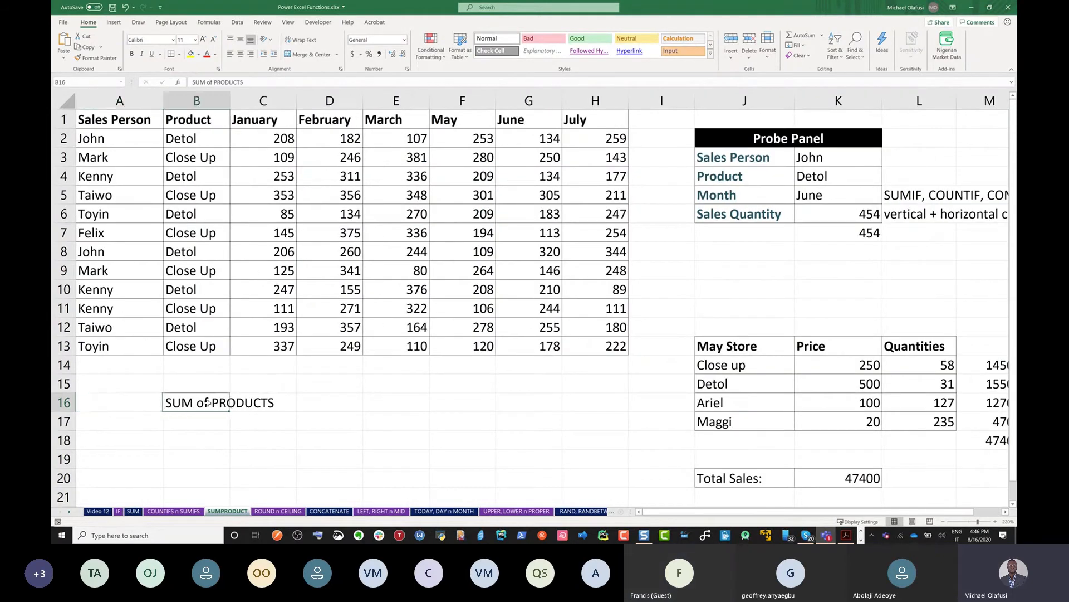
key("Delete")
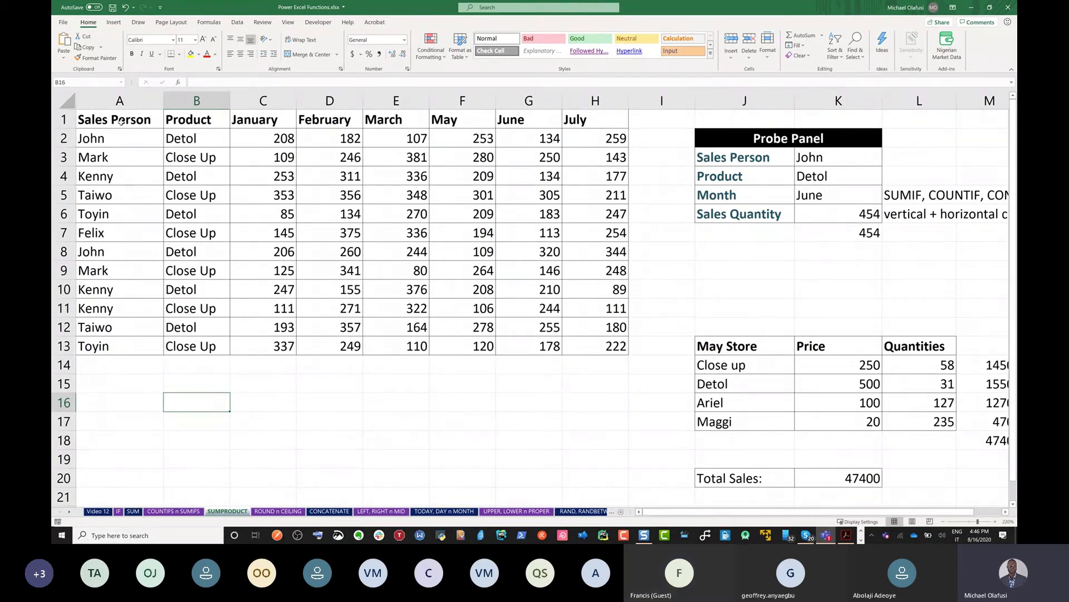
Enter the syntax note INDEX(table,row_x,col_y) in A17
left_click_drag(121, 121, 125, 142)
left_click(135, 417)
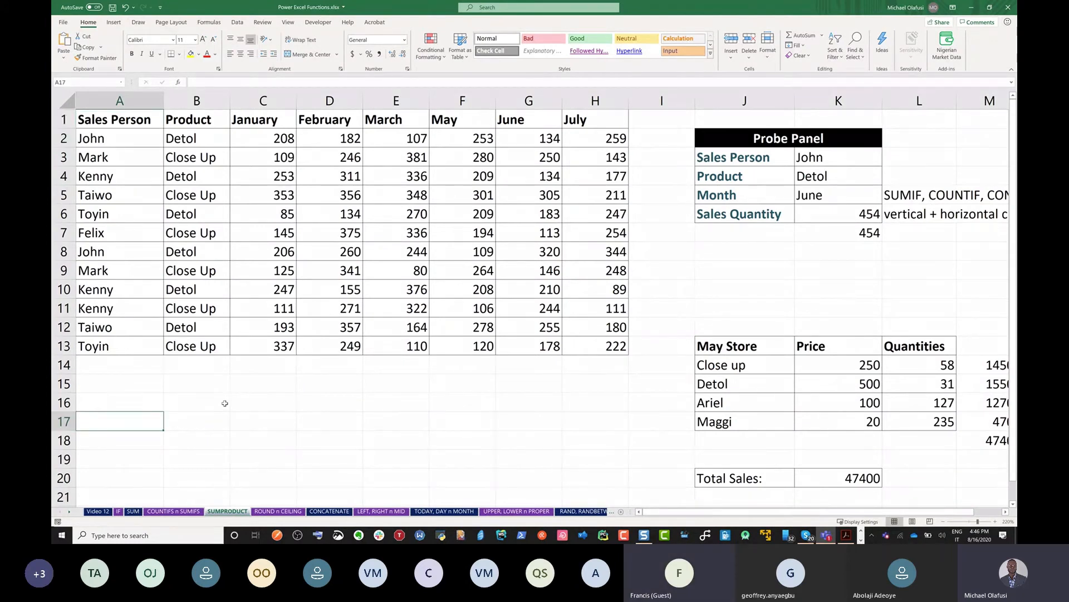
type("INDEX")
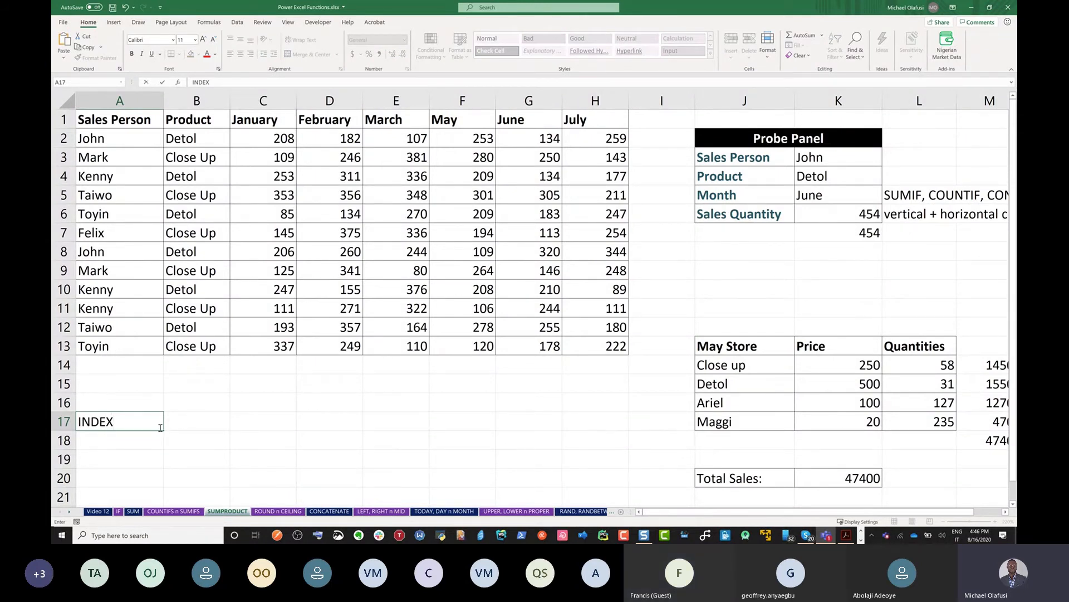
type("(table,")
type("row_x,")
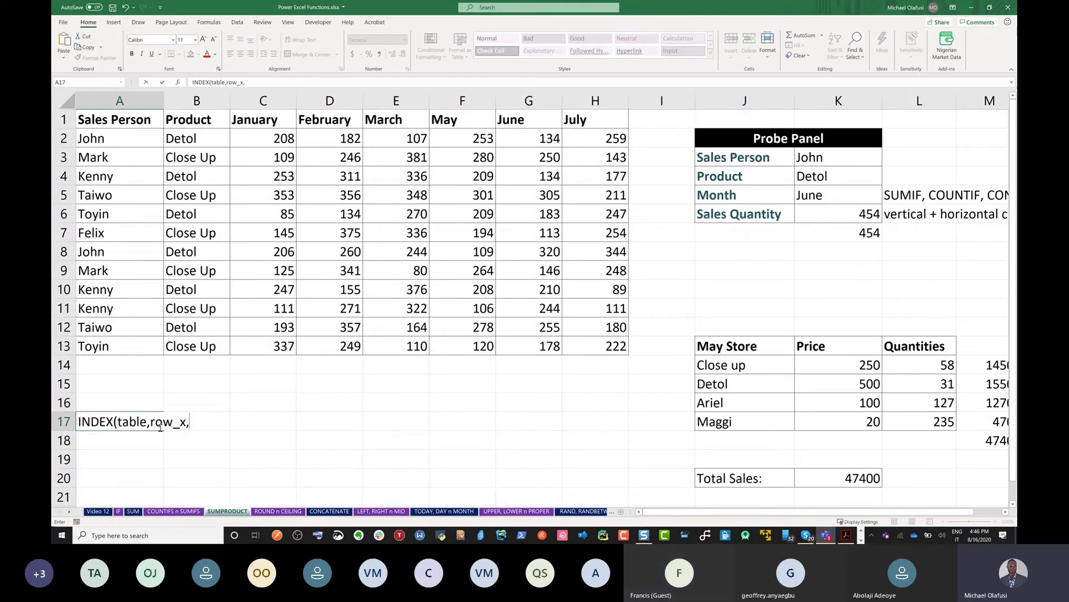
type("col_y)")
key("Return")
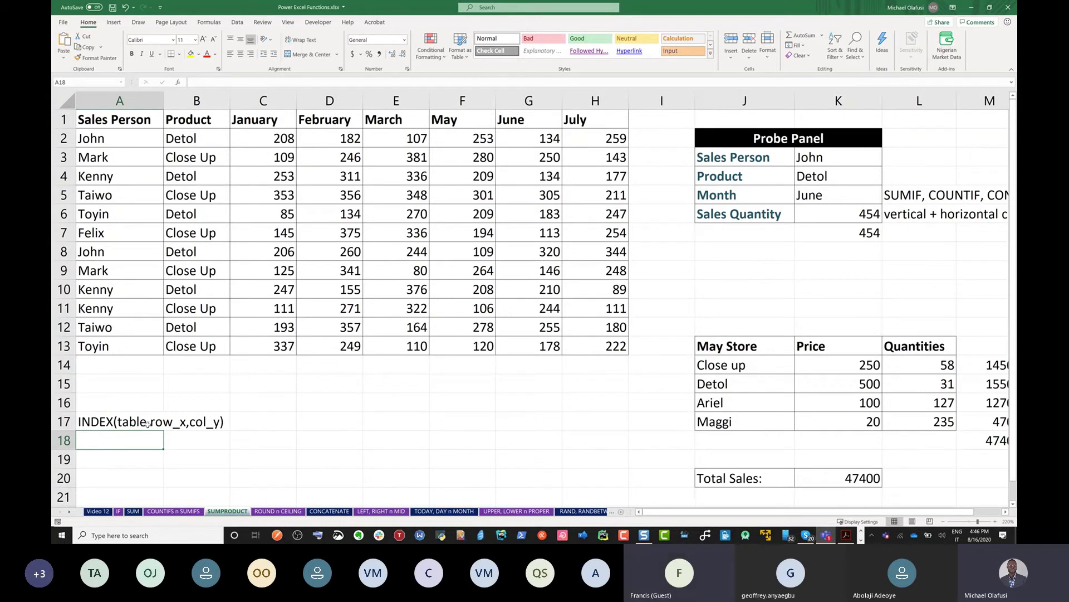
Fill the Close Up cell B3 with yellow
left_click(189, 161)
left_click(190, 54)
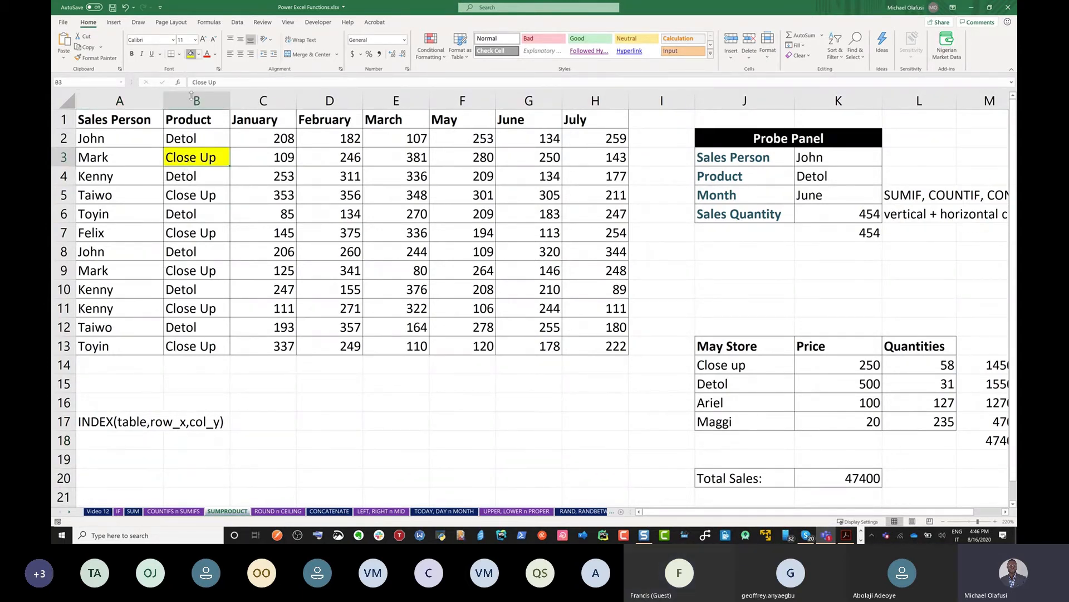
left_click(126, 406)
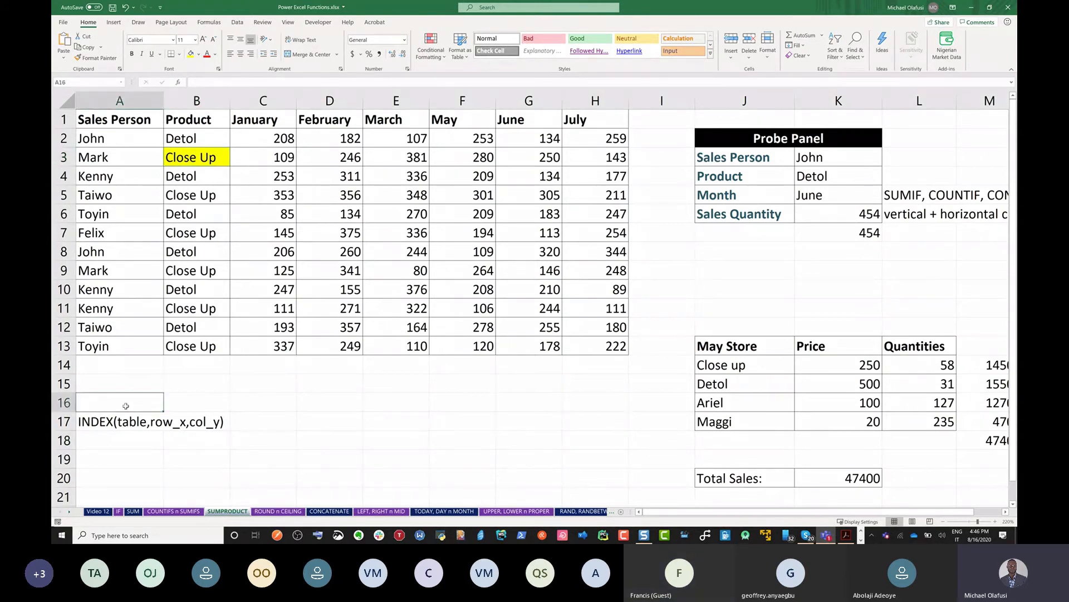
Enter =INDEX(A1:H13,3,2) in A16 so it returns Close Up
type("=index")
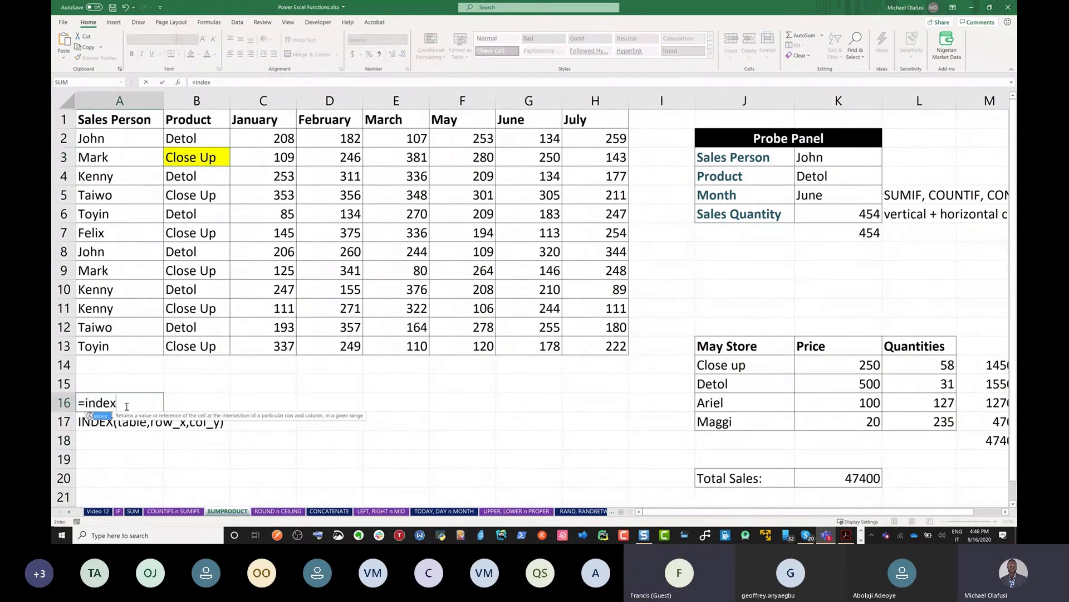
key("Tab")
left_click_drag(92, 120, 611, 354)
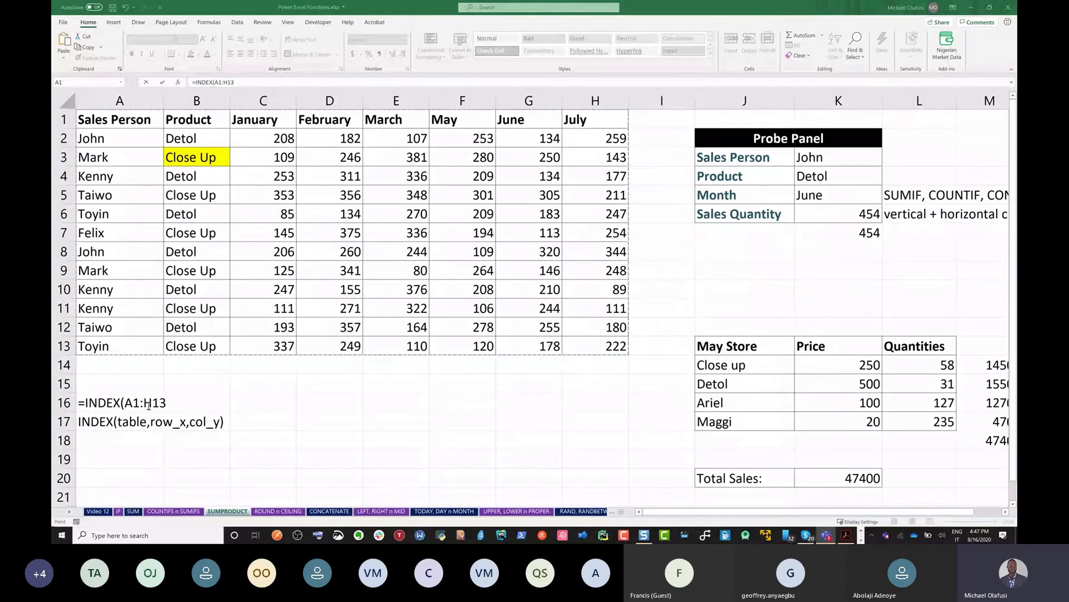
left_click(167, 403)
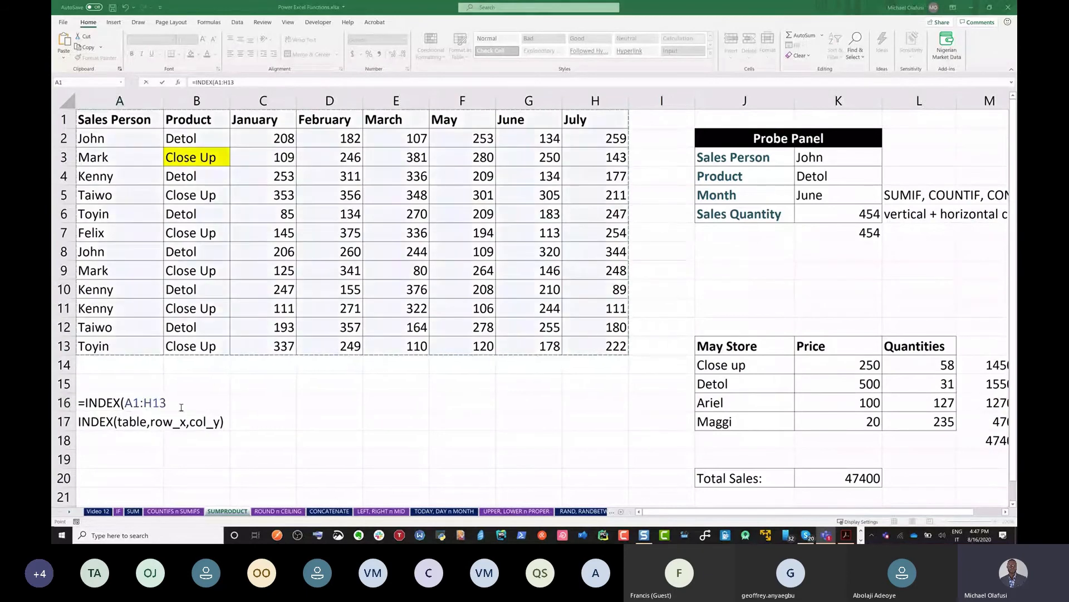
left_click(168, 403)
type(",")
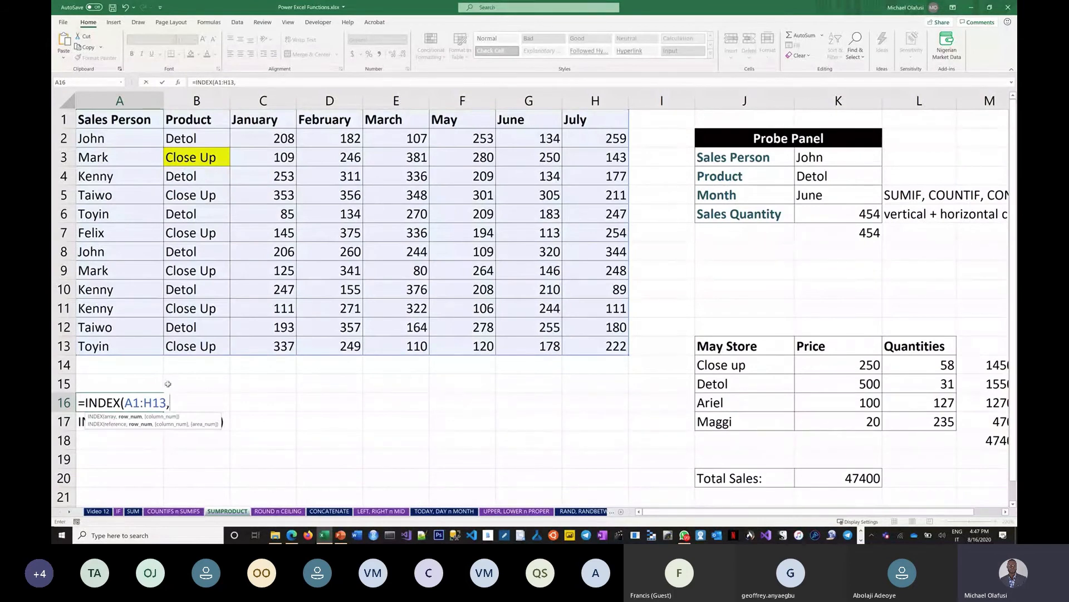
left_click_drag(190, 421, 337, 389)
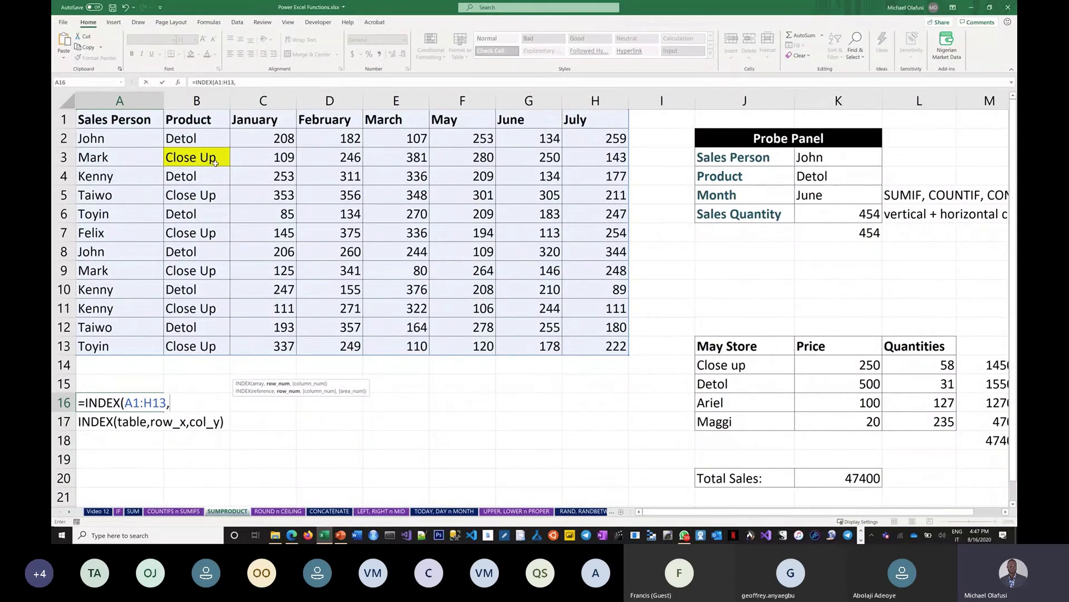
type("3,")
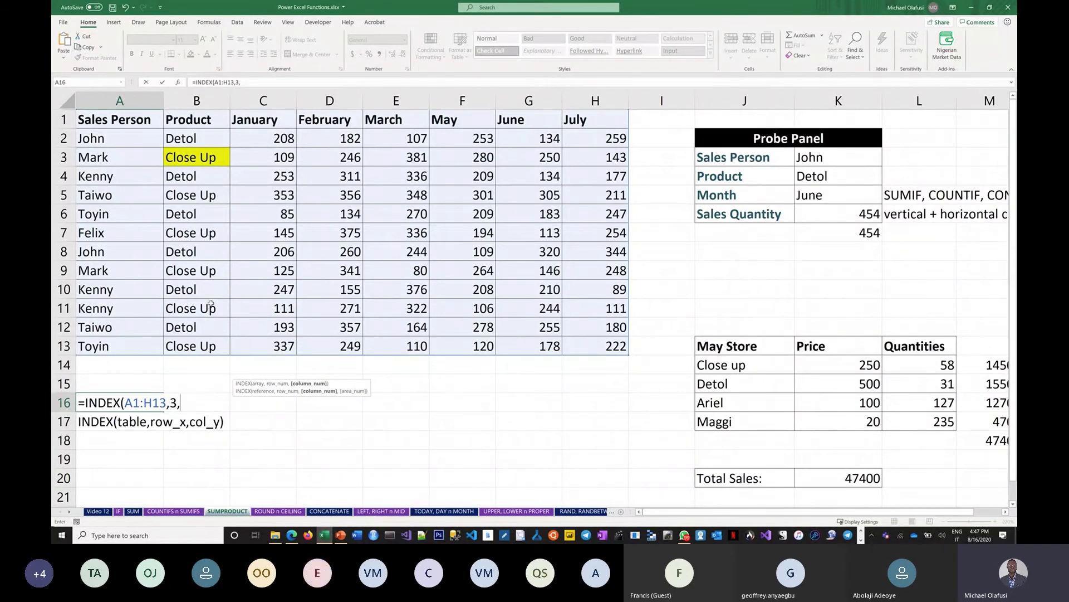
type("2)")
key("Return")
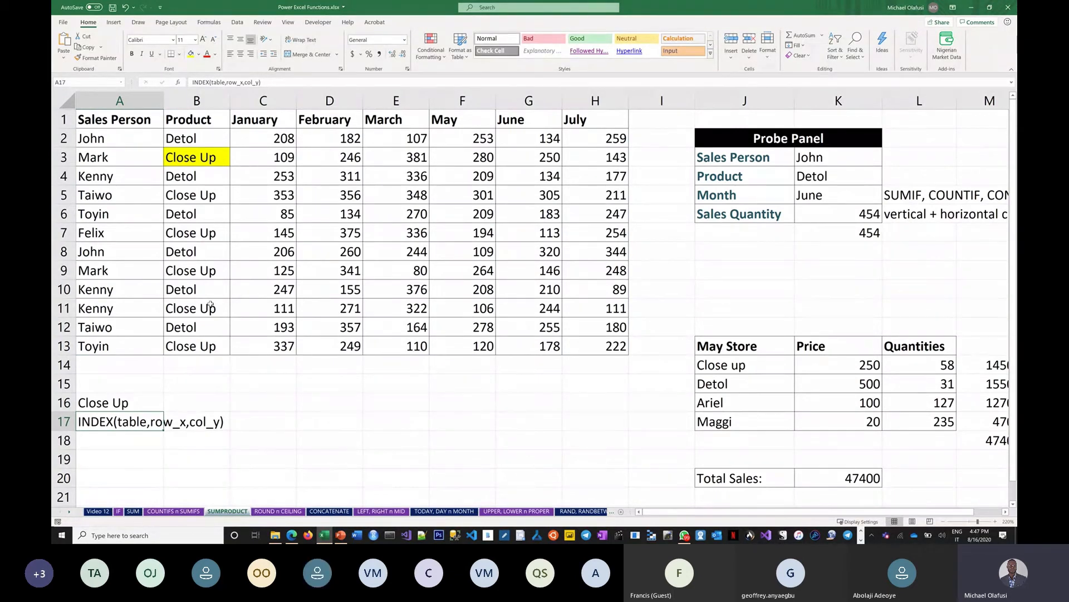
Reopen A16's INDEX formula for editing and confirm it unchanged
left_click(134, 404)
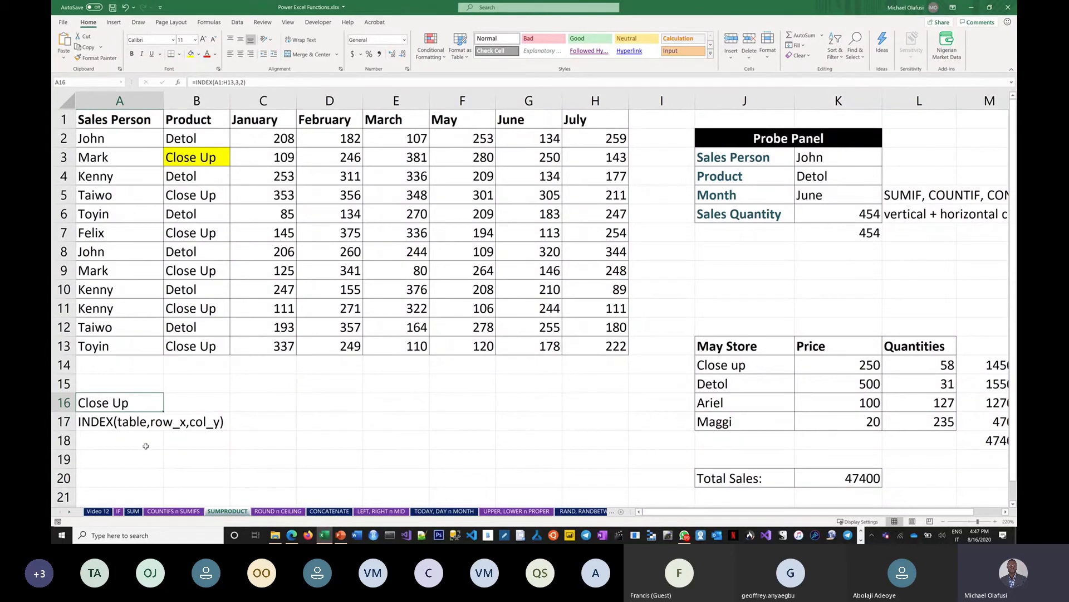
key("F2")
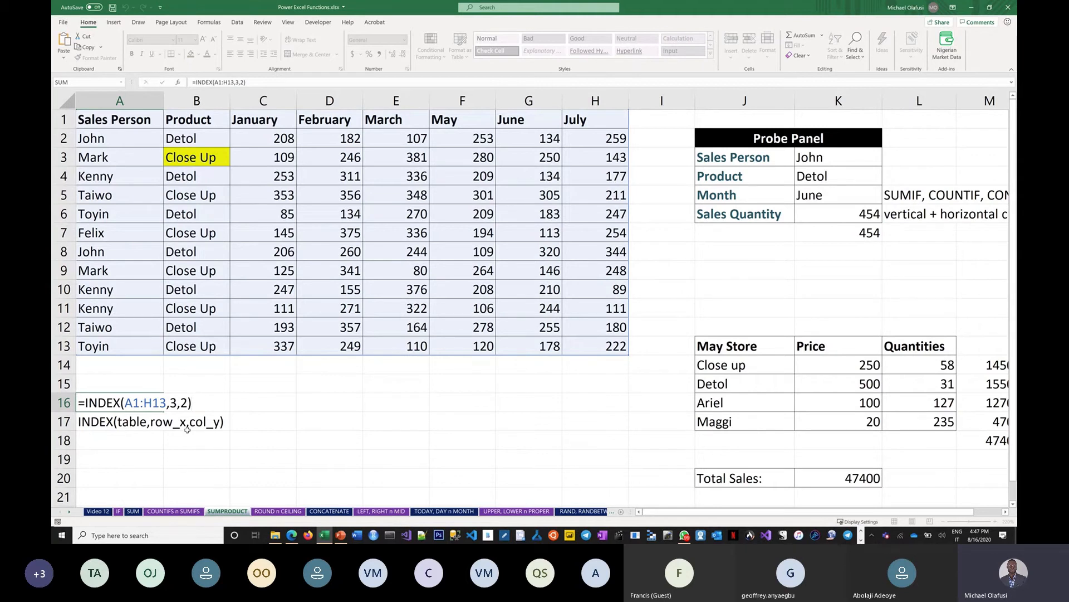
key("Return")
Enter the note INDEX(array,position) in A18
left_click(129, 443)
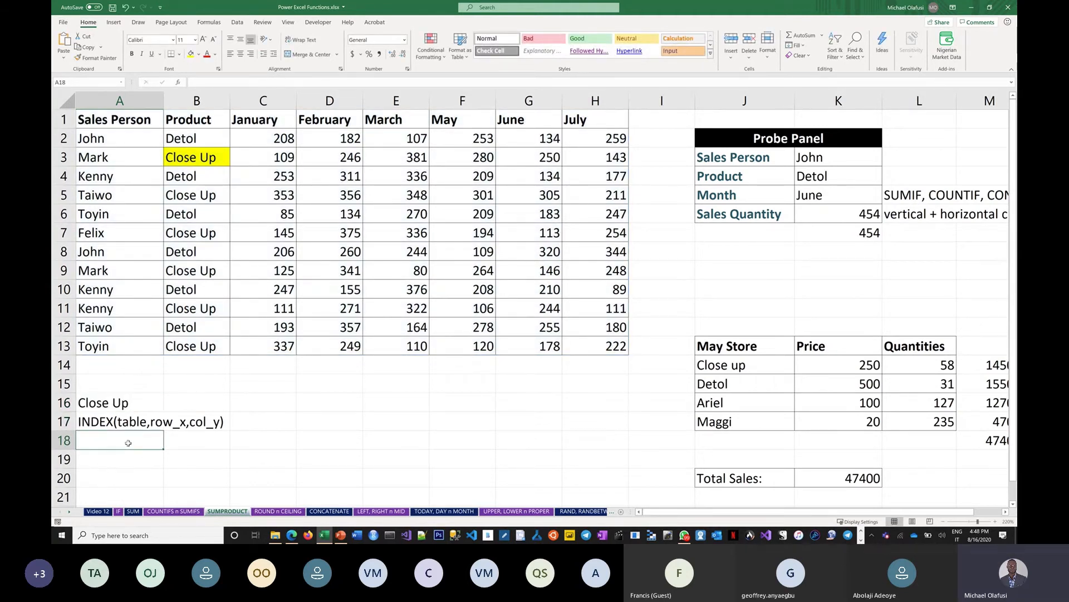
type("INDEX")
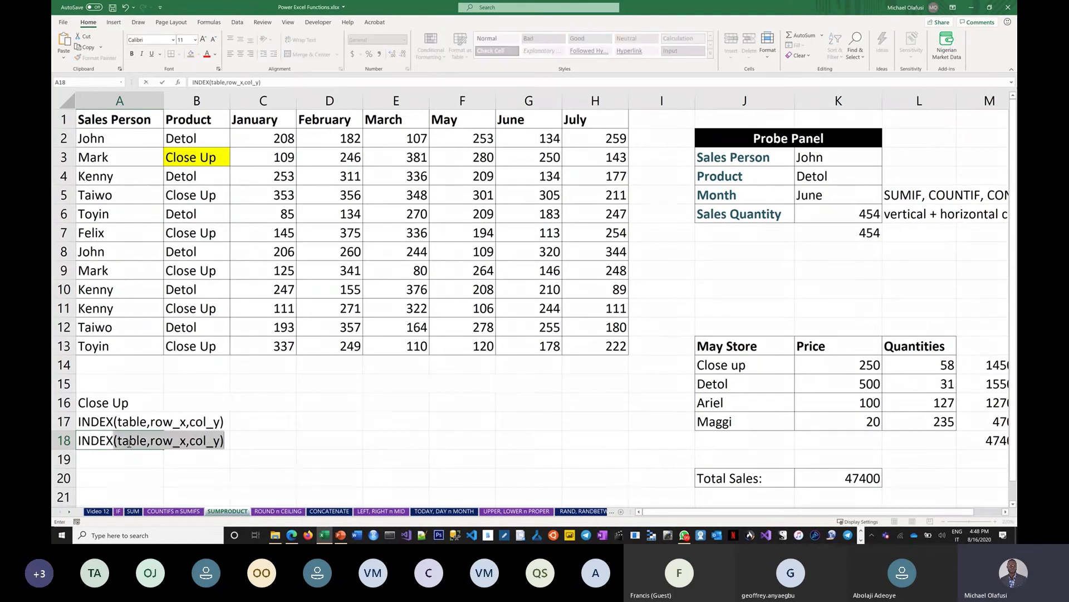
type("(array,")
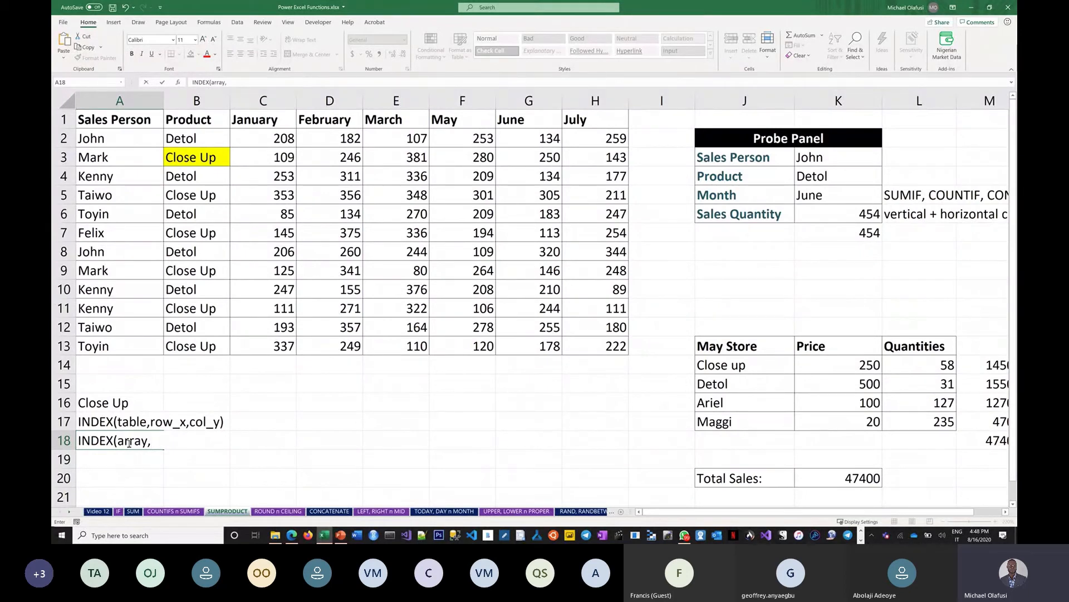
type("position)")
key("Return")
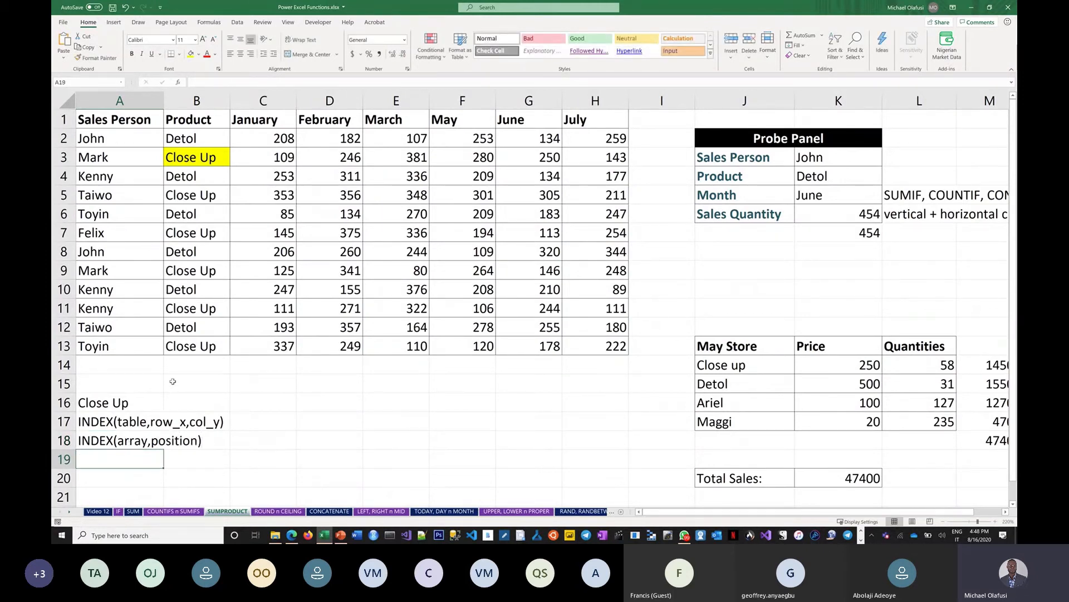
Copy the Sales Person list A1:A13 into G15:G27
left_click_drag(117, 119, 127, 346)
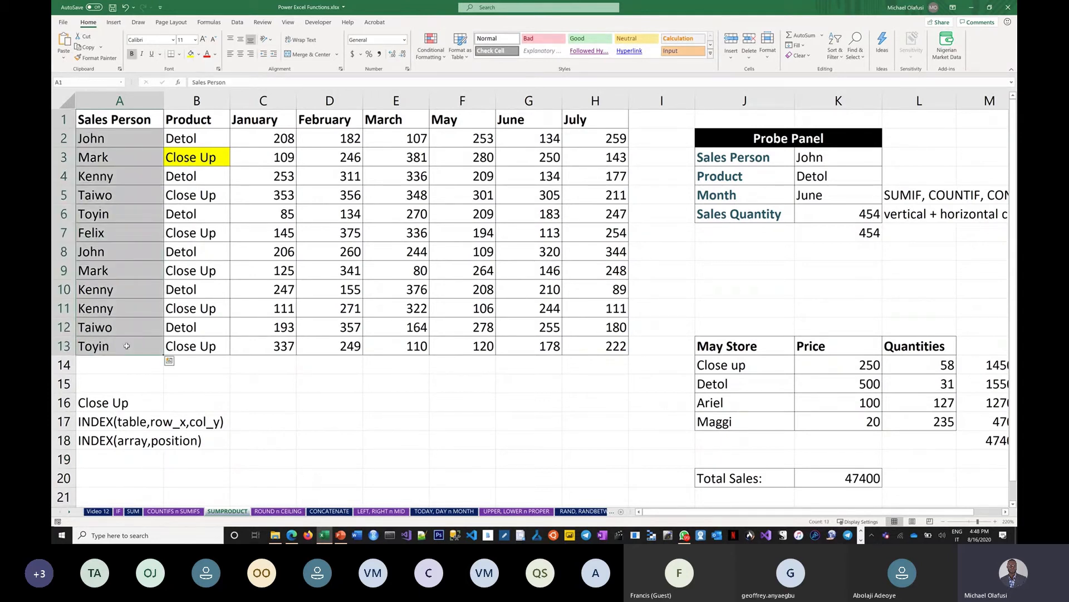
key("ctrl+c")
left_click(516, 397)
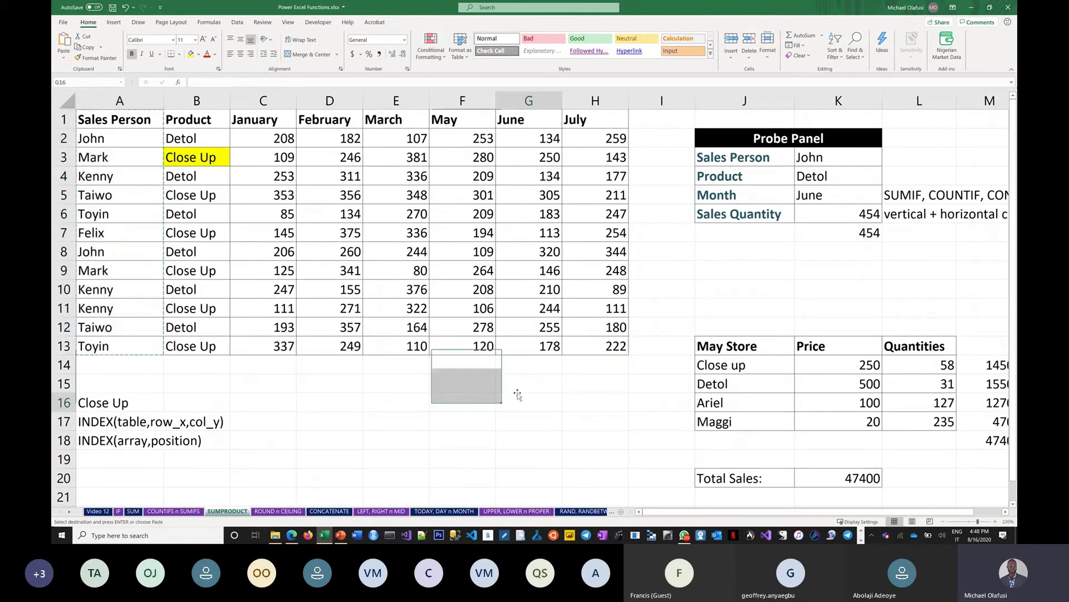
left_click(520, 386)
key("ctrl+v")
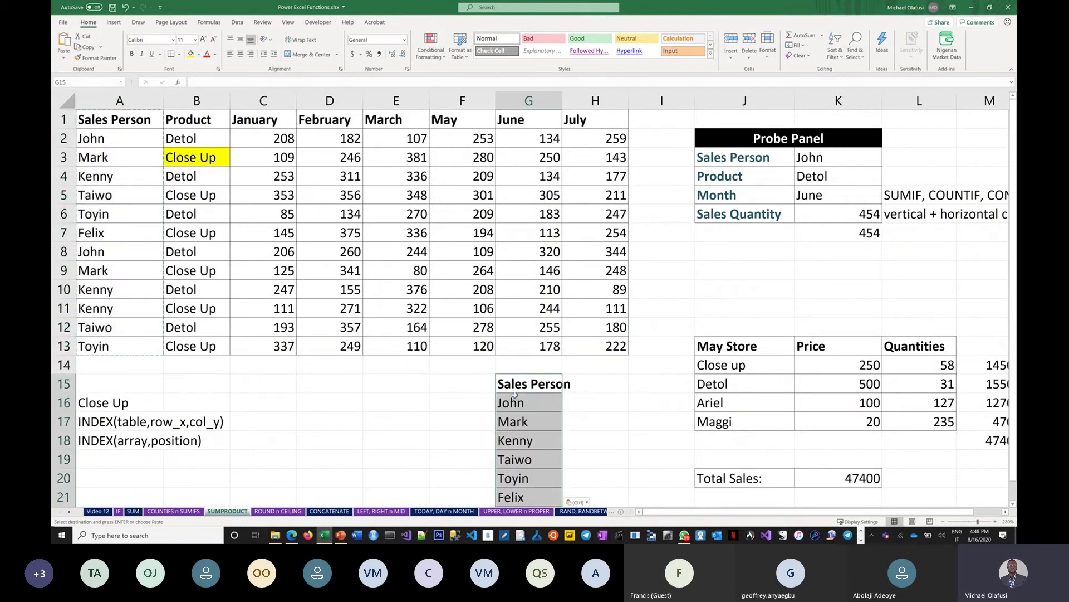
scroll(489, 440, "down", 3)
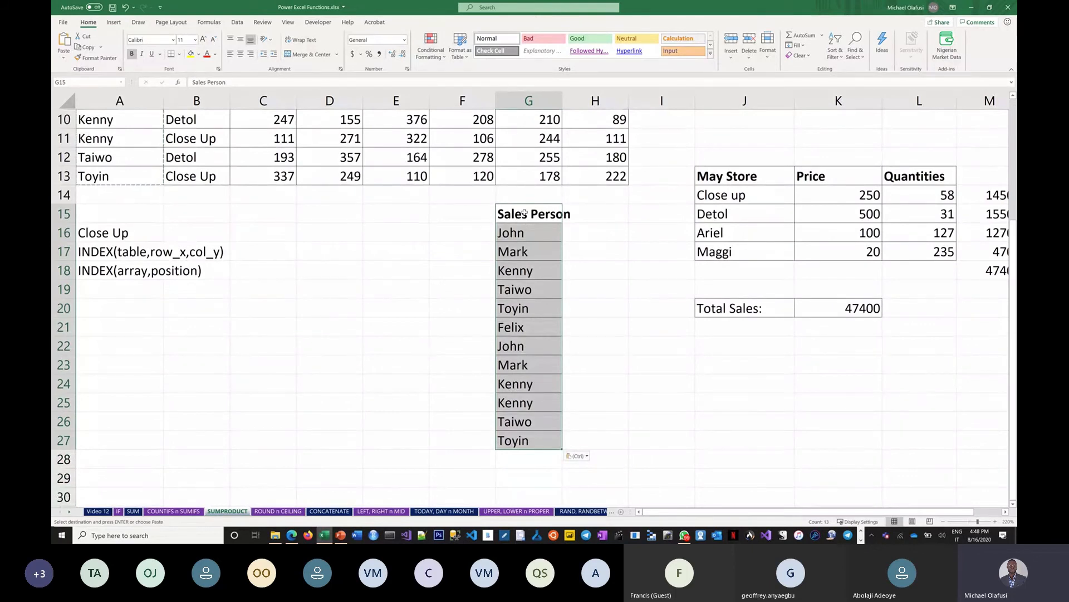
left_click_drag(521, 216, 537, 440)
left_click_drag(625, 341, 838, 348)
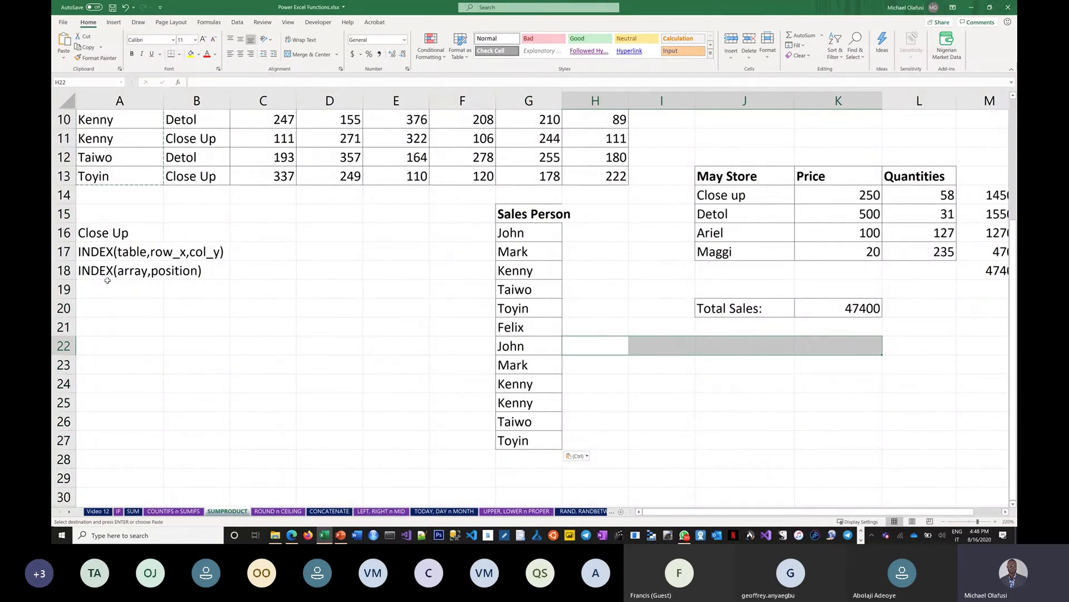
Shade Taiwo's cell G19 yellow
left_click(103, 270)
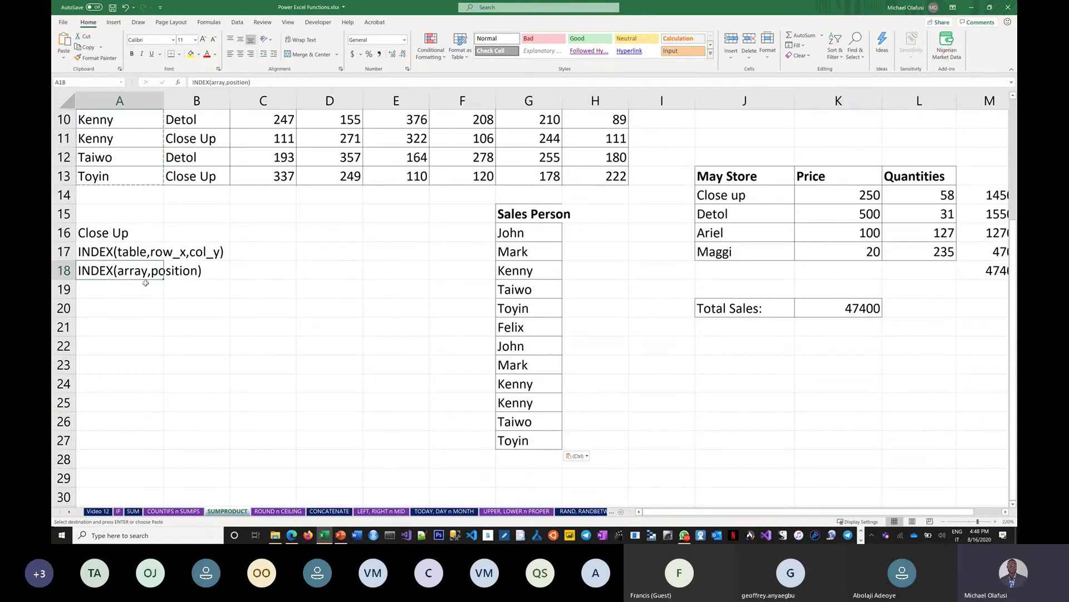
left_click(124, 296)
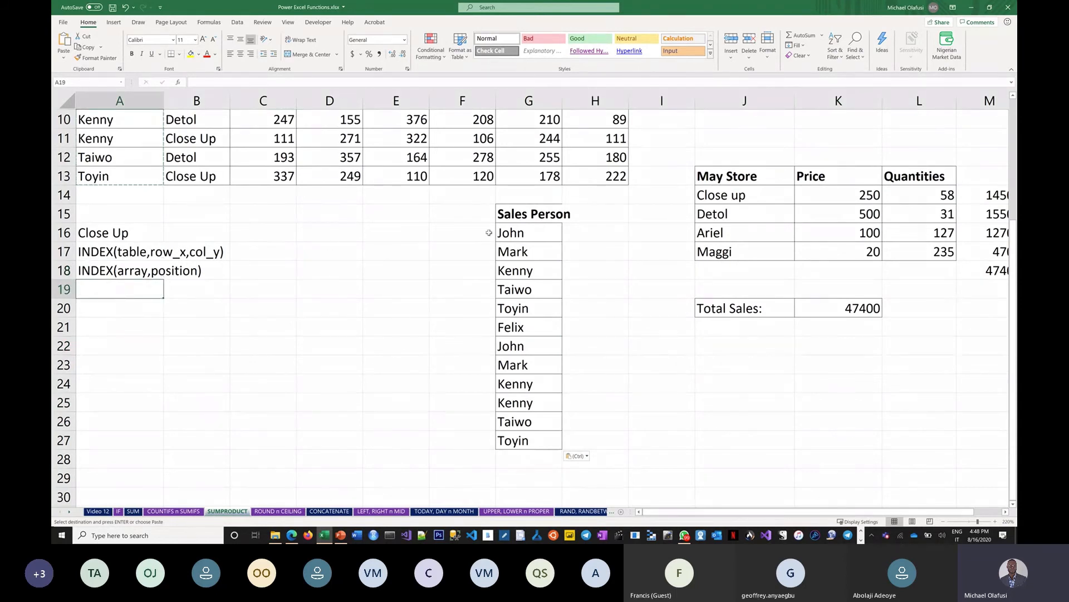
left_click(526, 289)
left_click(191, 56)
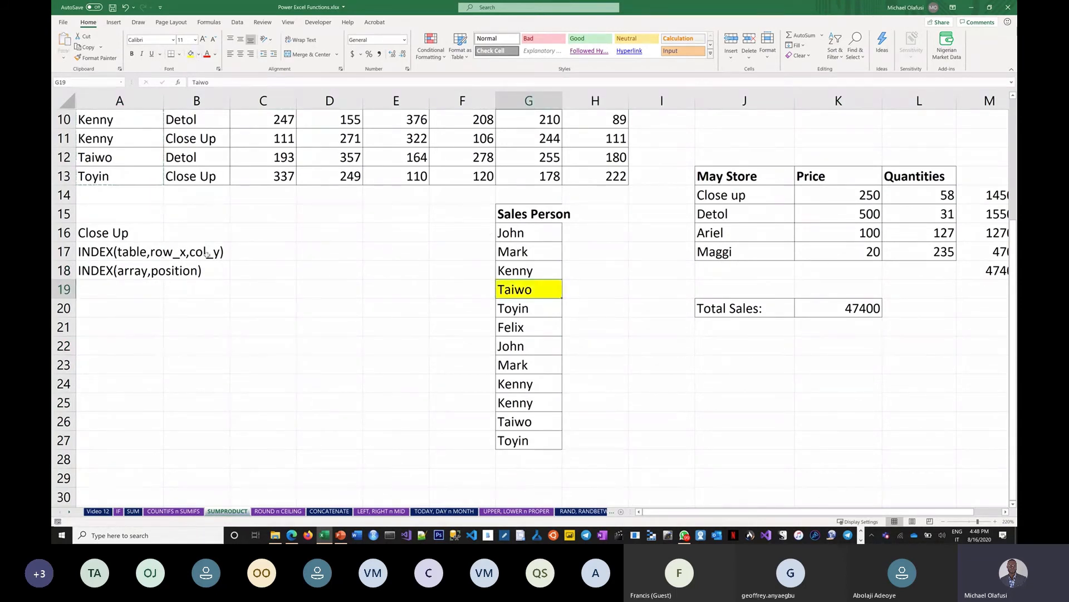
left_click(122, 301)
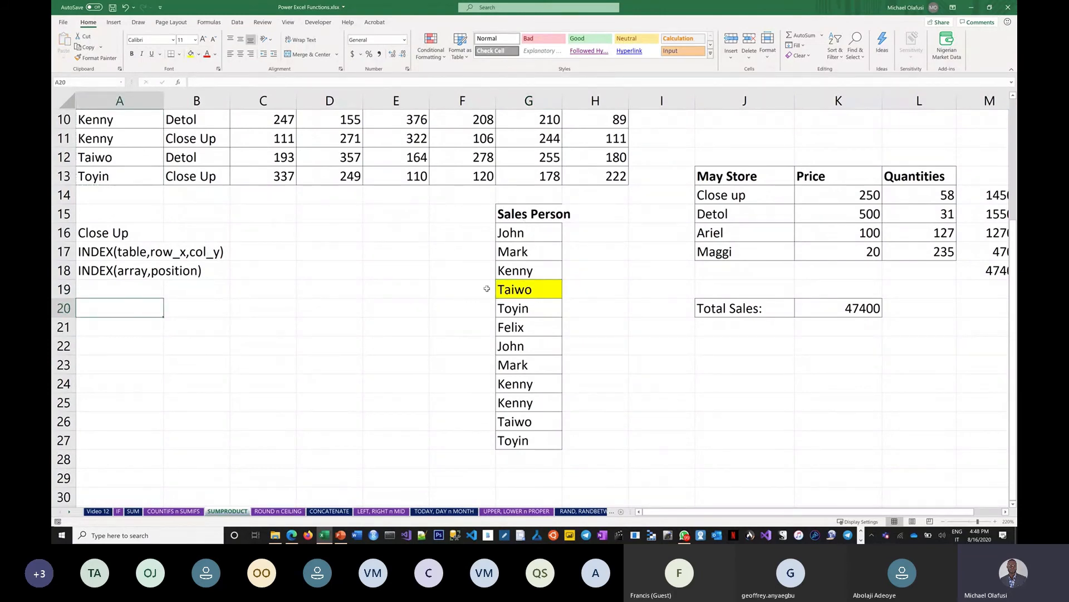
Enter =INDEX(G15:G27,5) in A20 to return Taiwo
type("=inde")
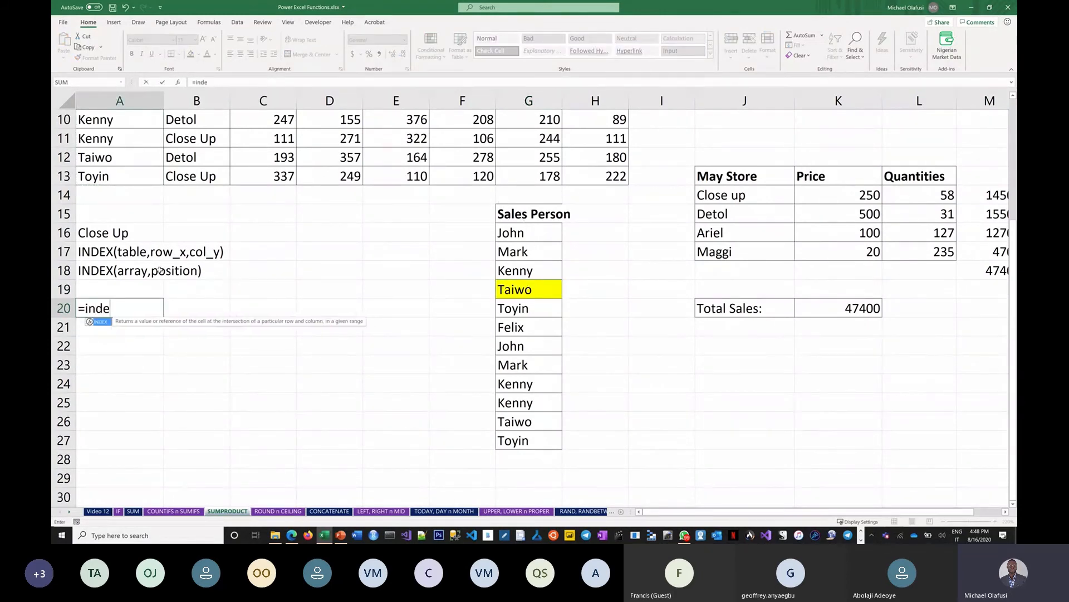
type("x(")
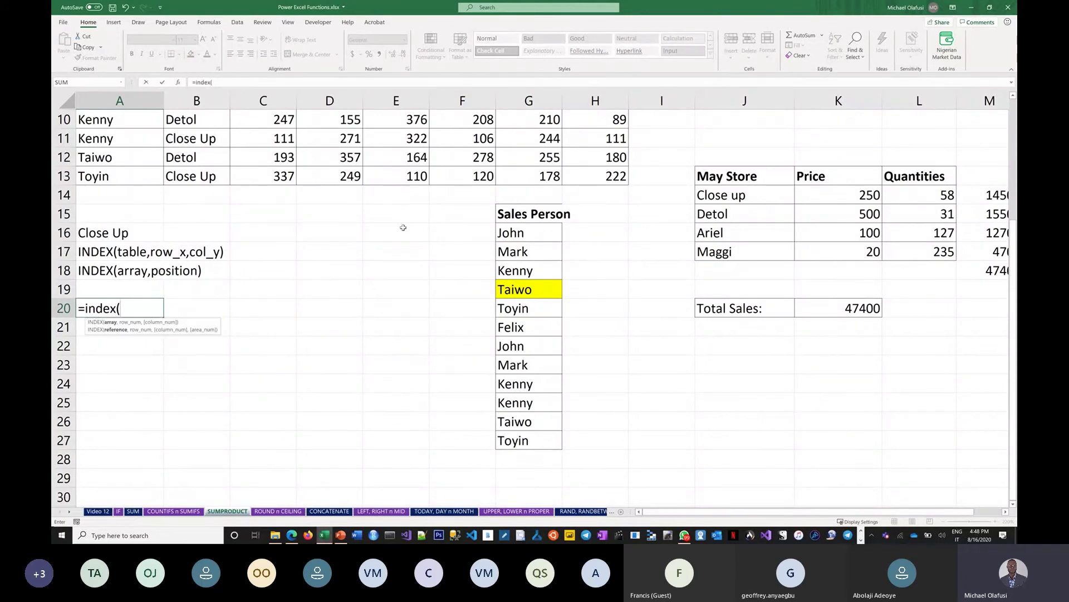
left_click_drag(532, 214, 553, 436)
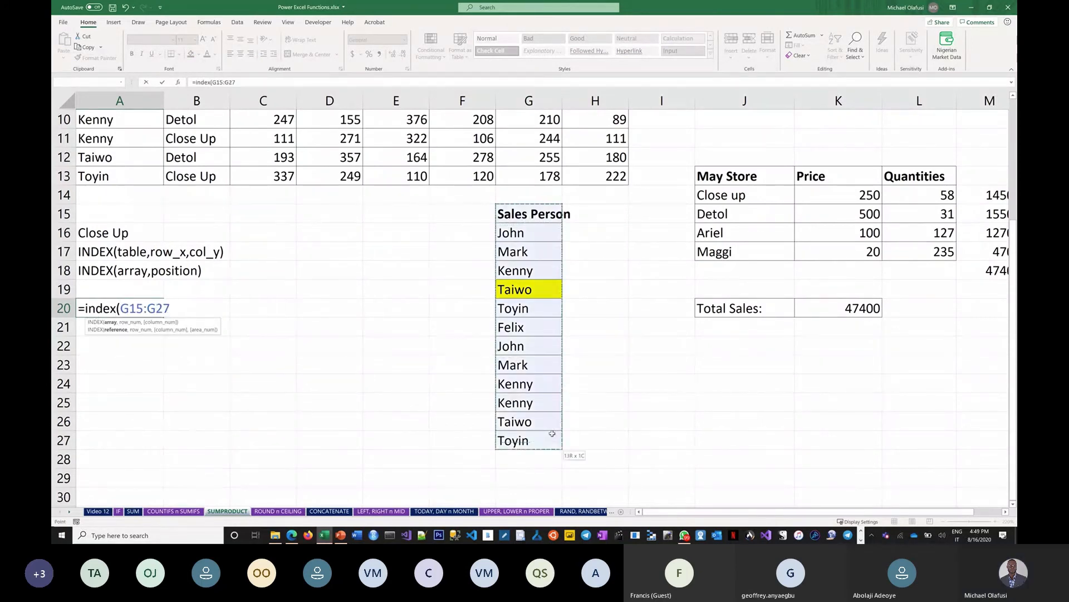
type(",")
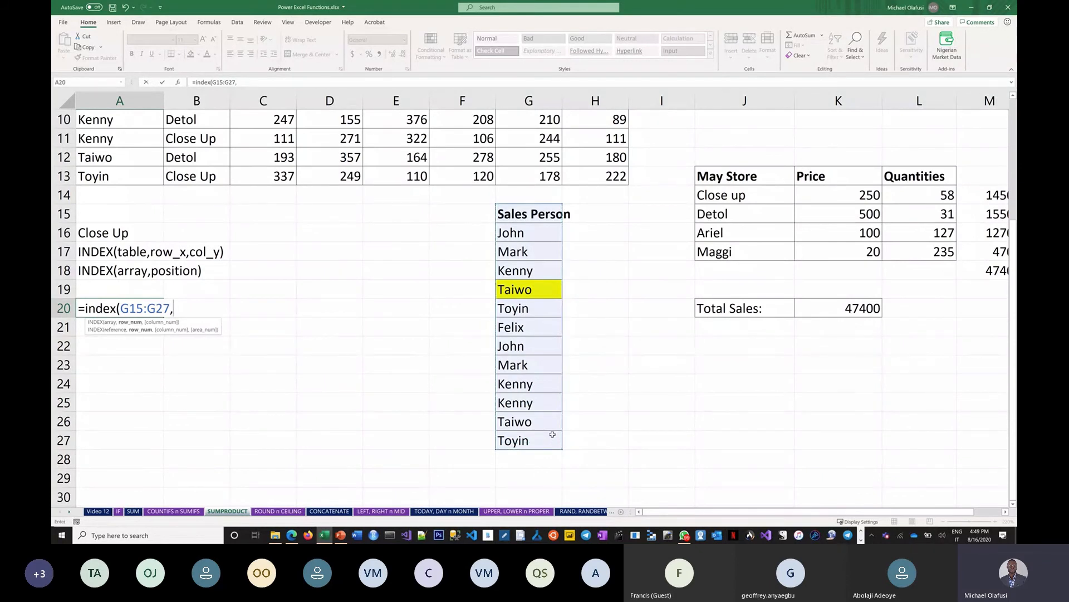
type("5)")
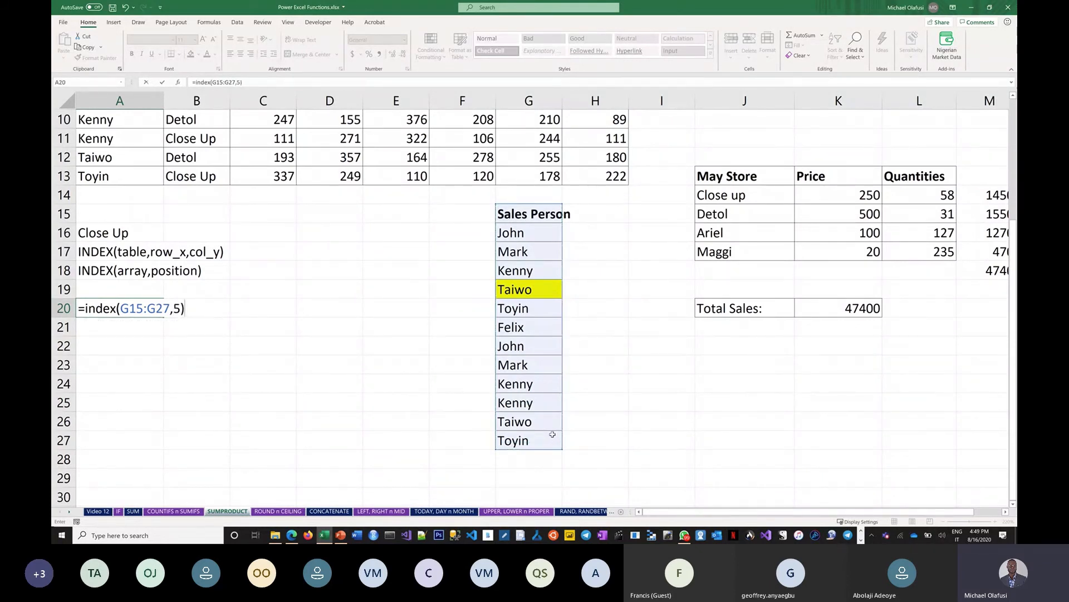
key("Return")
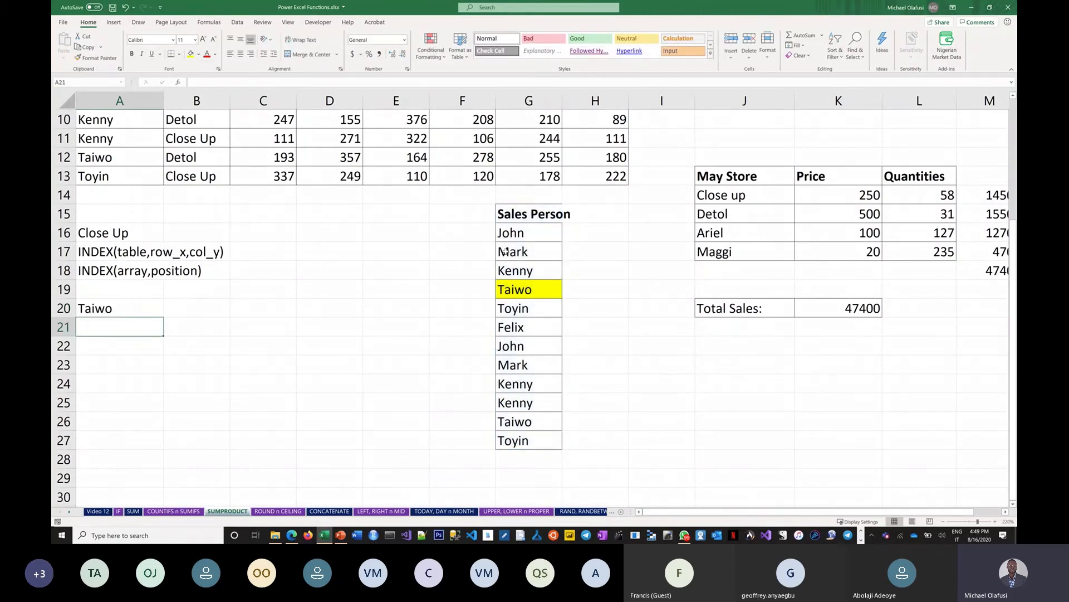
Copy the table's header row A1:H1
key("ctrl+Home")
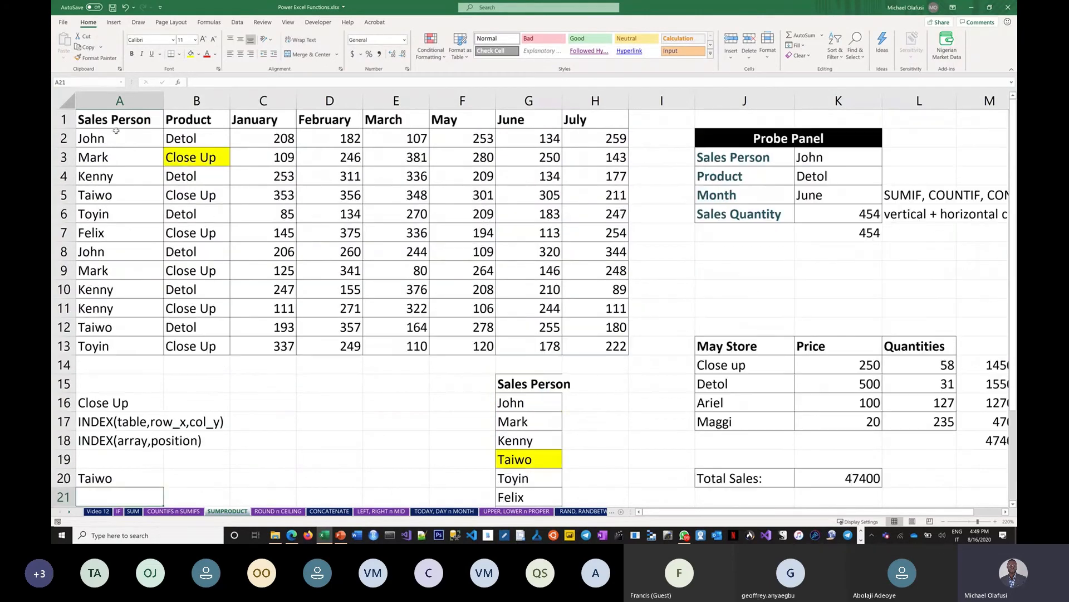
left_click_drag(133, 128, 568, 120)
key("ctrl+c")
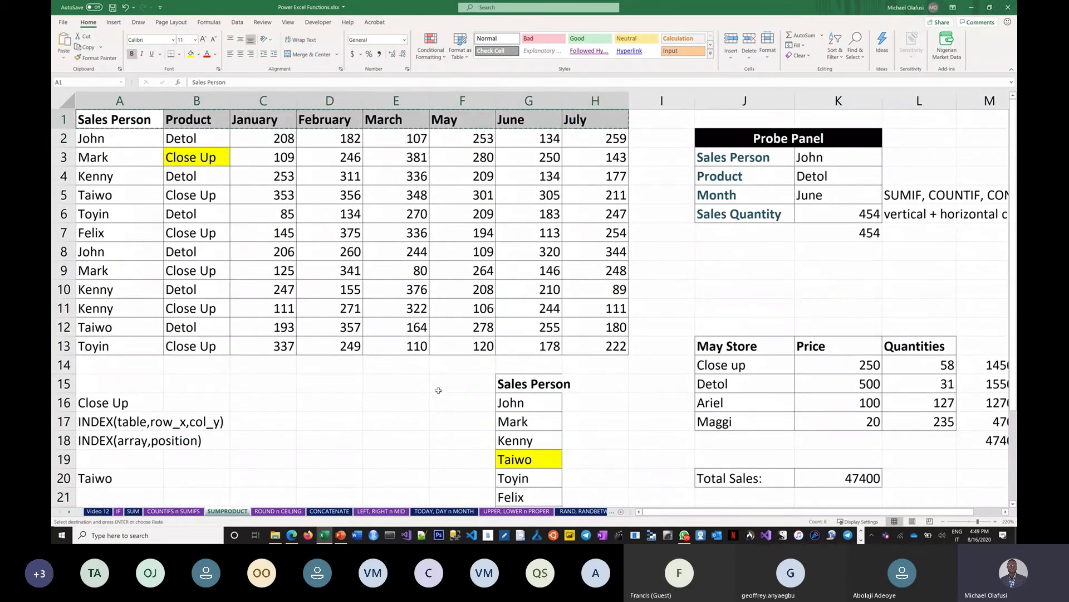
scroll(389, 424, "down", 5)
scroll(389, 424, "down", 1)
Paste the header row into E30:L30 and fill the February header H30 yellow
left_click(396, 328)
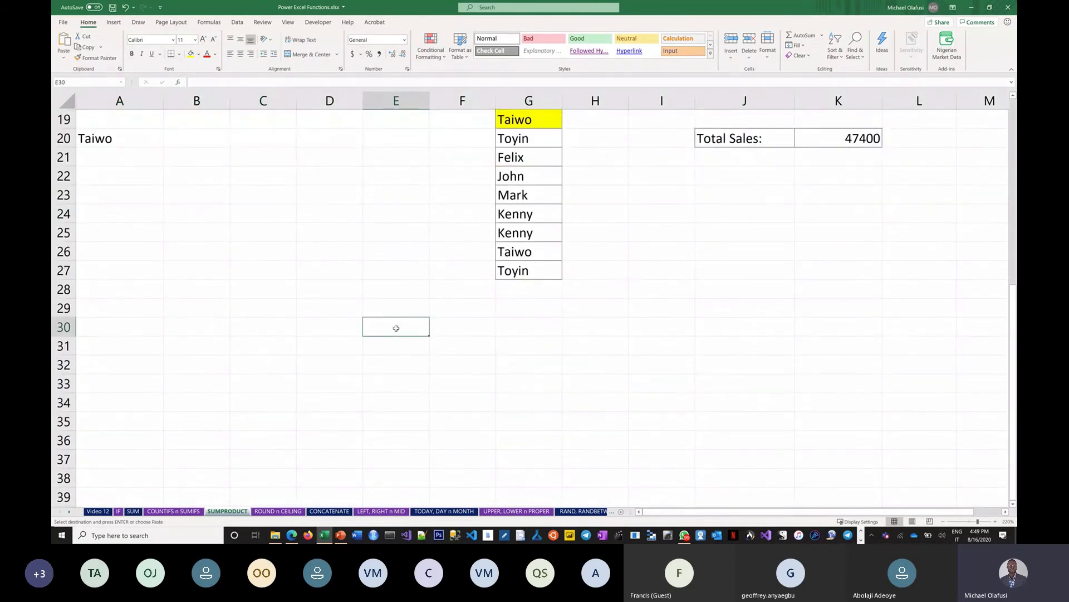
key("ctrl+v")
left_click(136, 329)
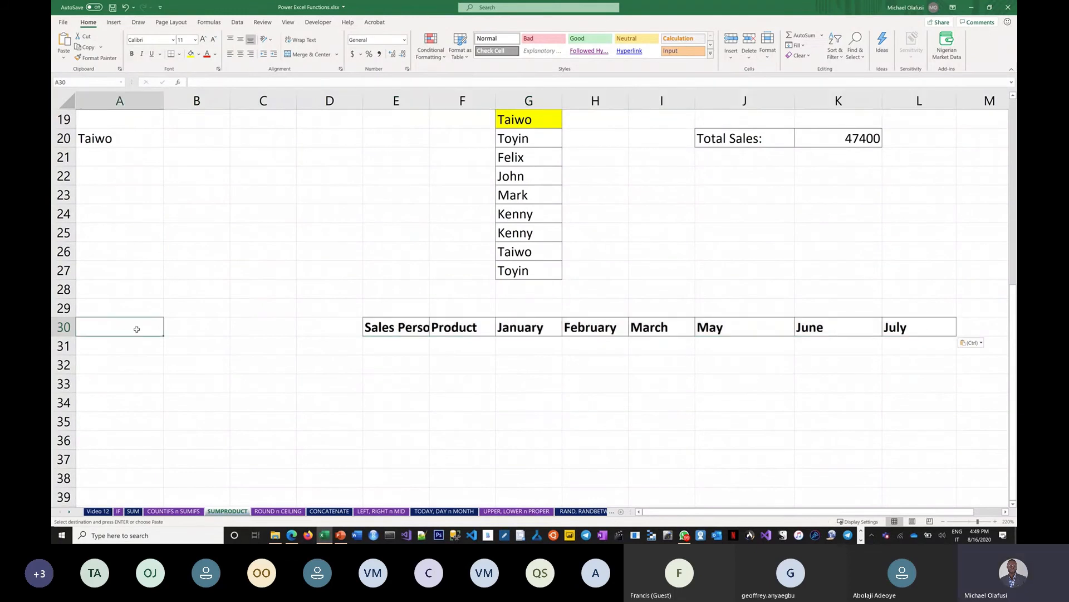
left_click(588, 325)
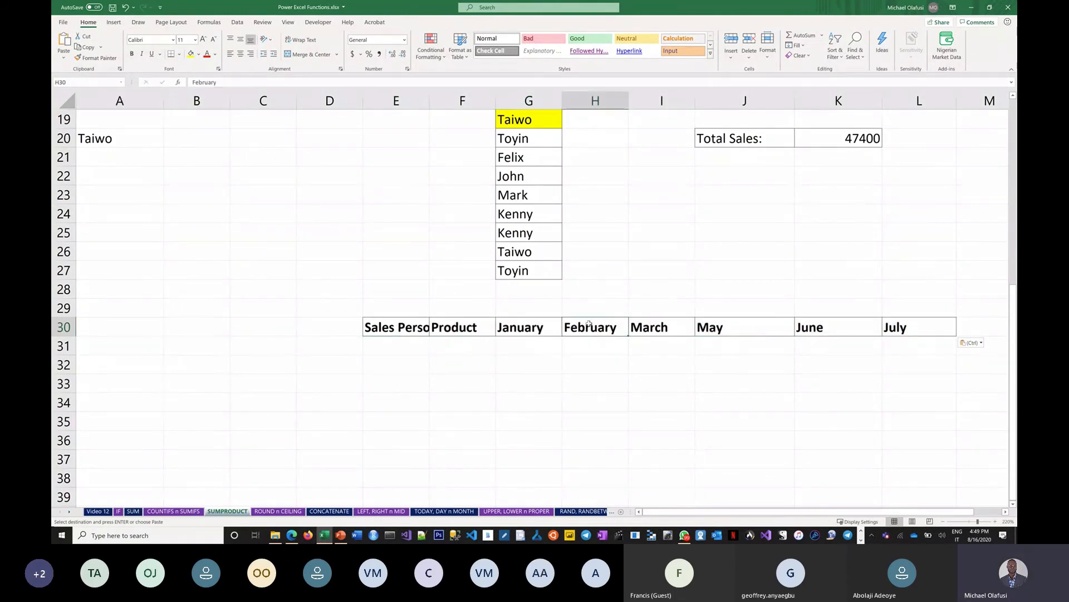
left_click(191, 54)
Enter =INDEX(E30:L30,4) in A30 to return February
left_click(137, 329)
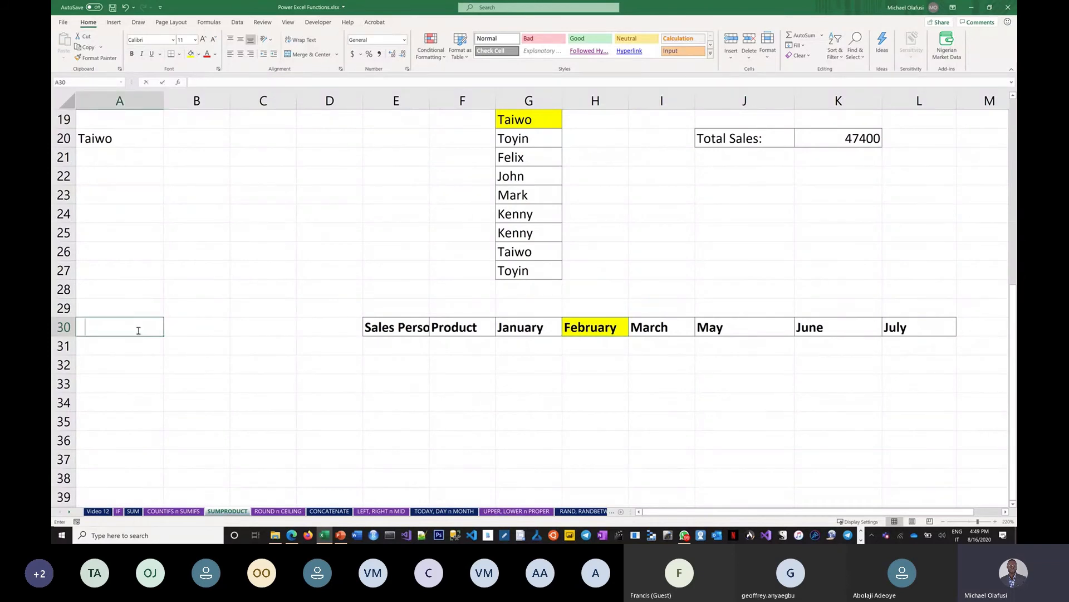
type("=index(")
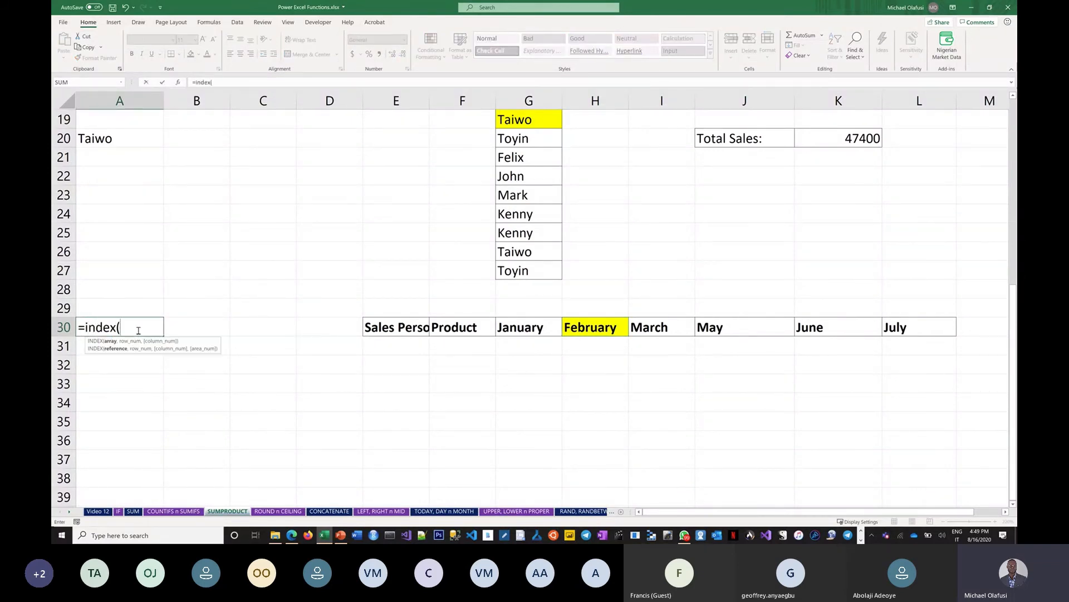
left_click(375, 327)
left_click_drag(374, 326, 885, 334)
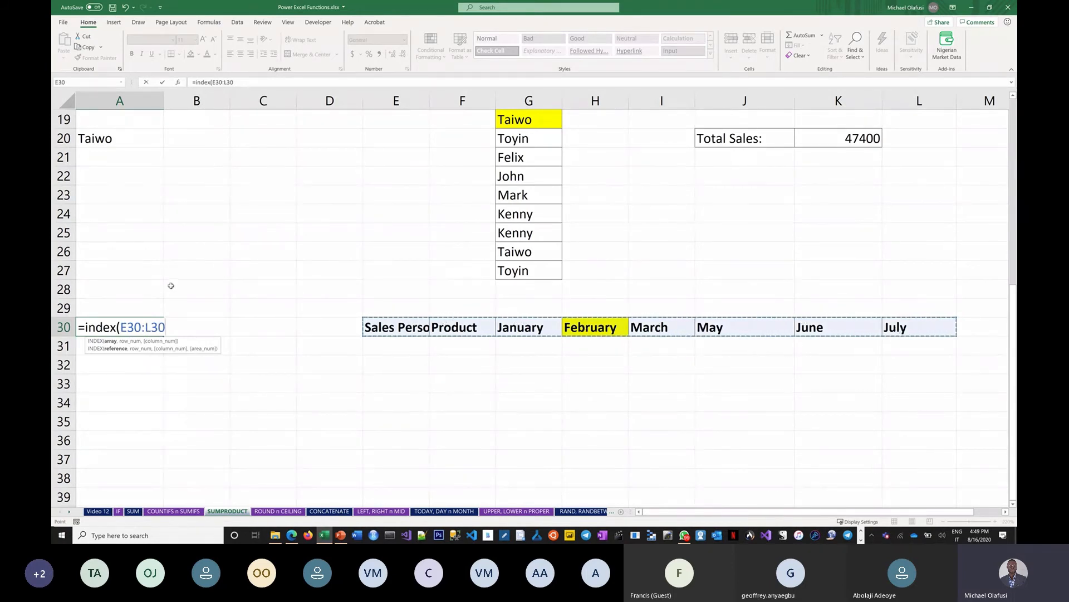
type(",4)")
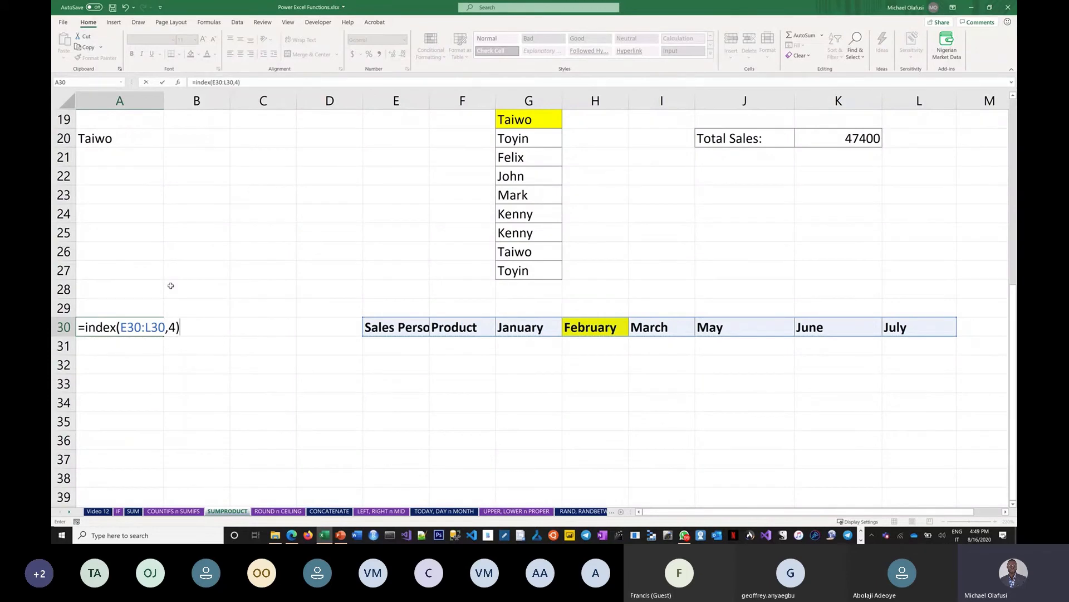
key("Return")
scroll(132, 237, "up", 1)
scroll(132, 237, "up", 6)
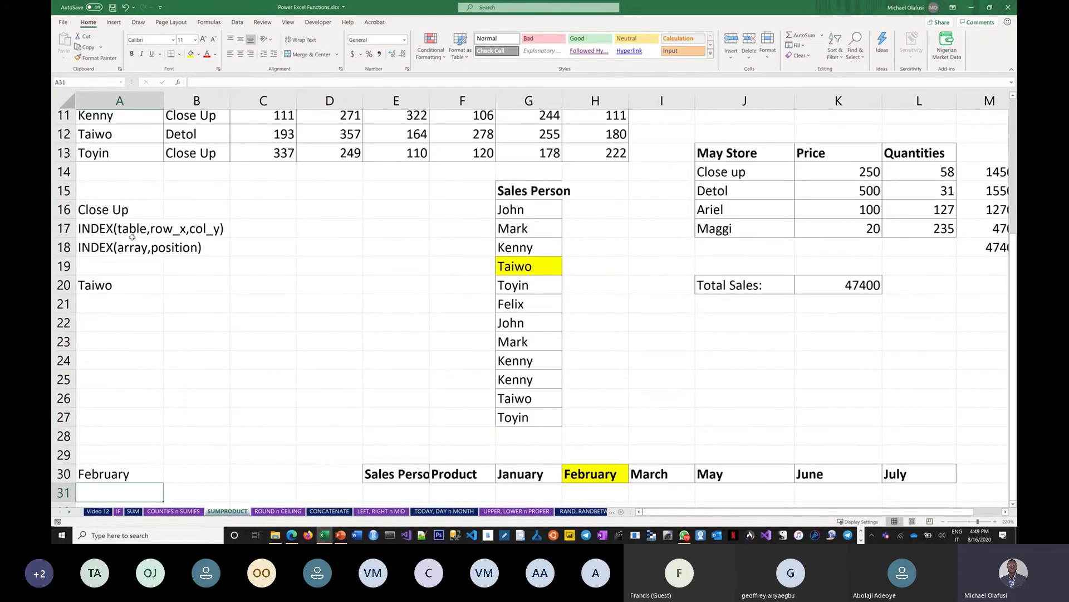
scroll(136, 383, "down", 1)
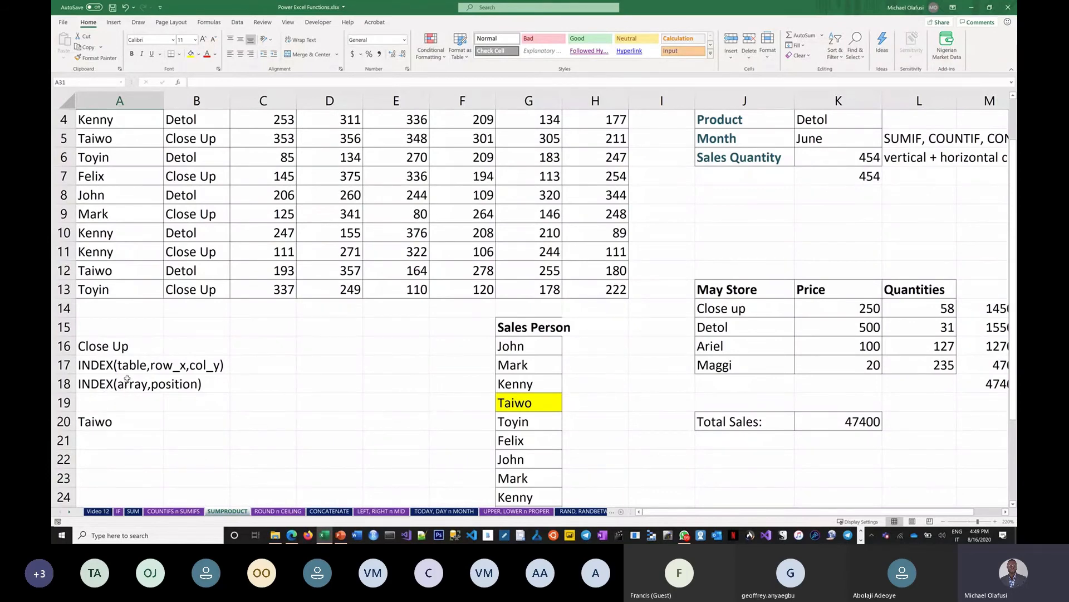
scroll(127, 400, "down", 1)
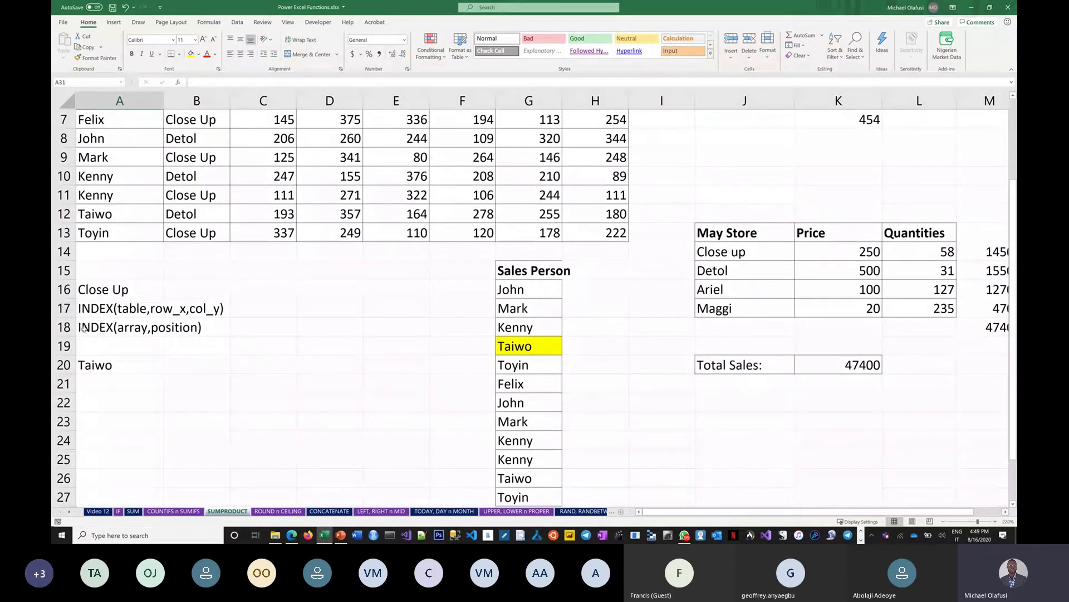
left_click(159, 320)
left_click_drag(181, 327, 183, 328)
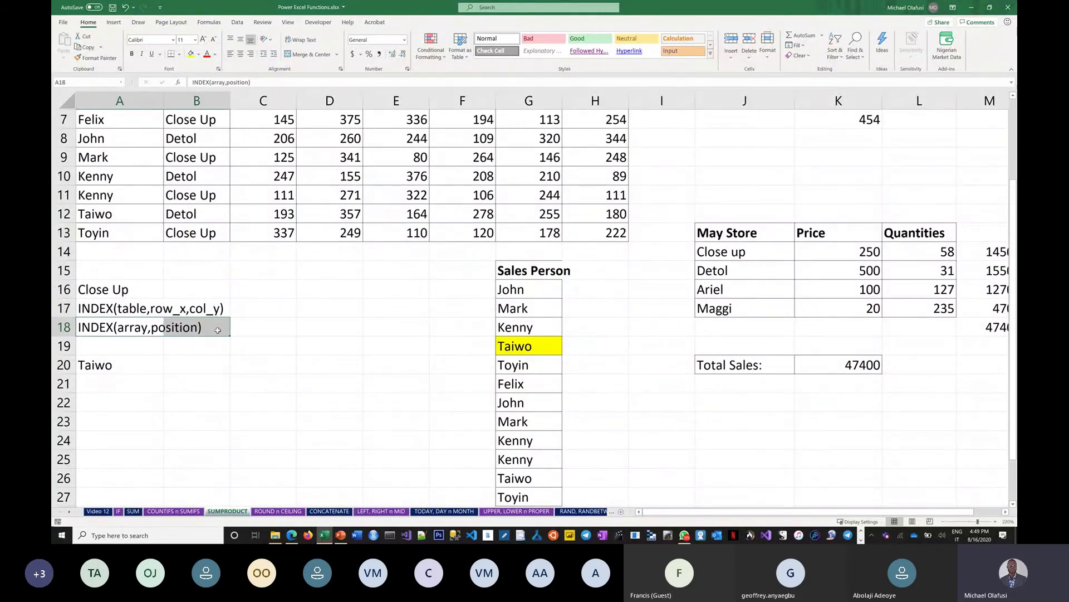
scroll(223, 334, "down", 2)
scroll(262, 373, "down", 7)
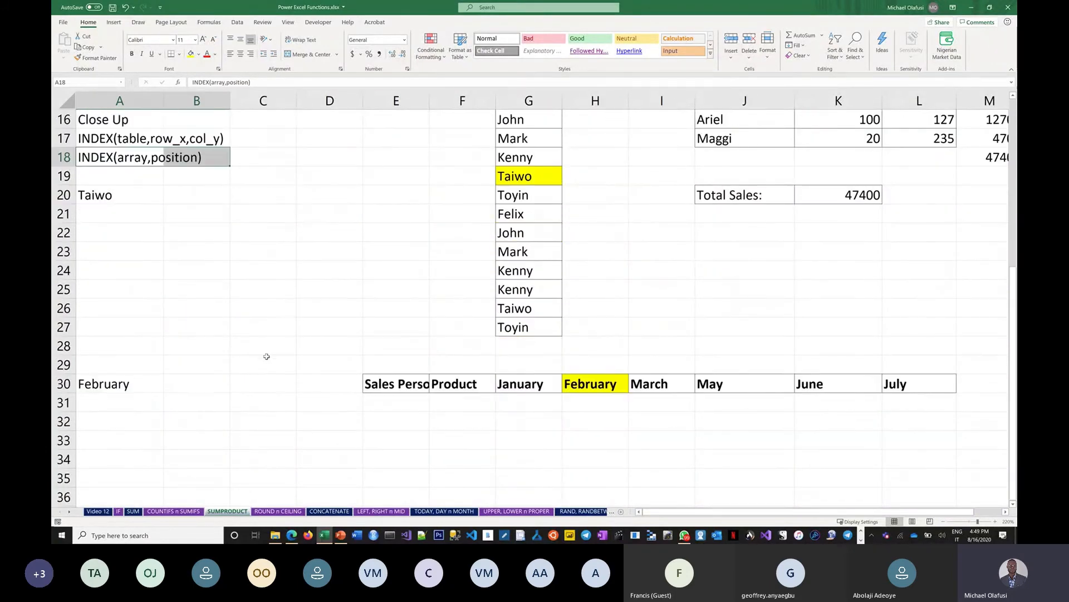
scroll(343, 184, "up", 3)
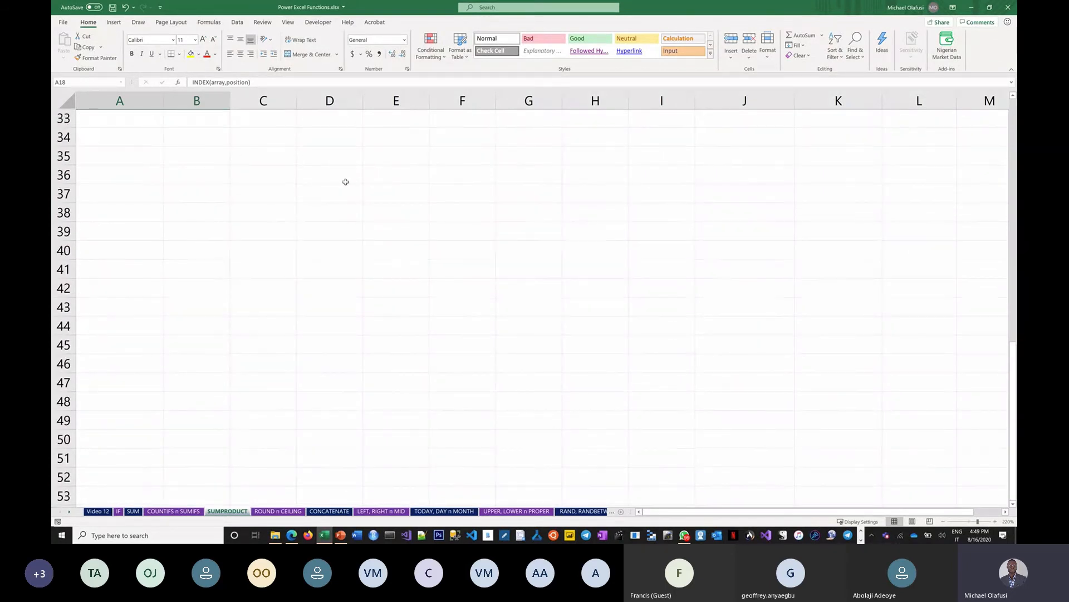
scroll(337, 232, "down", 1)
left_click(127, 209)
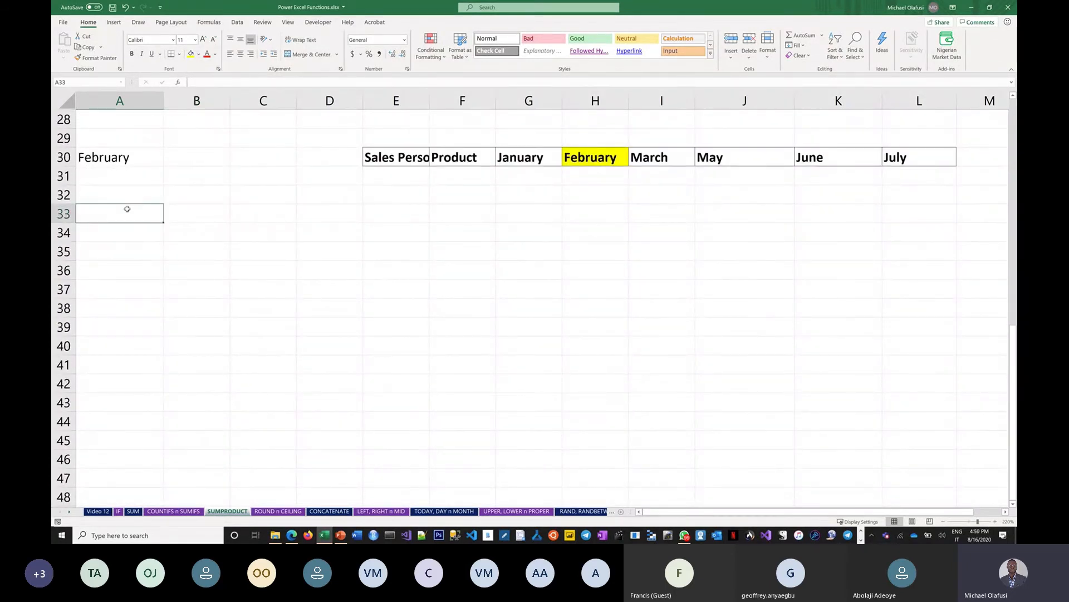
Type the headings First Name, Last Name and Dept into A33:C33
type("First Name")
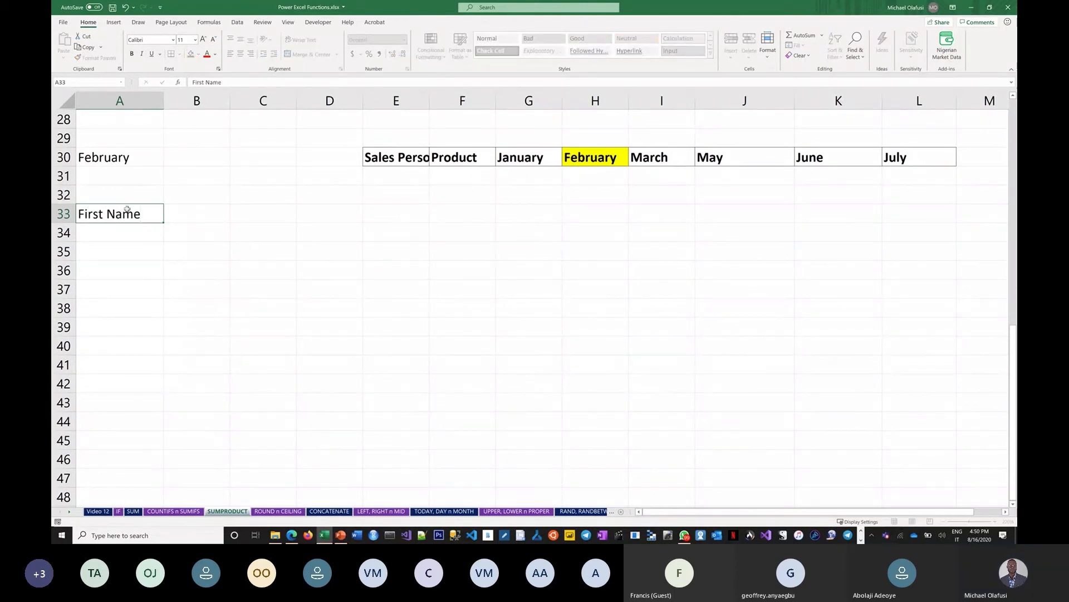
key("Tab")
type("as")
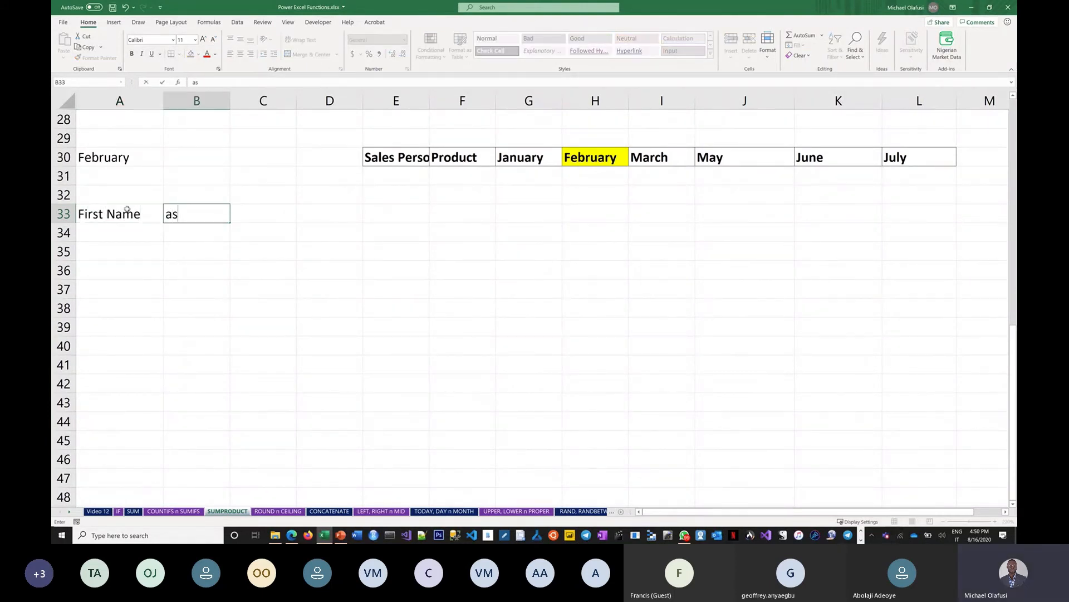
key("BackSpace")
key("BackSpace")
type("Ka")
key("BackSpace")
key("BackSpace")
type("Last Name")
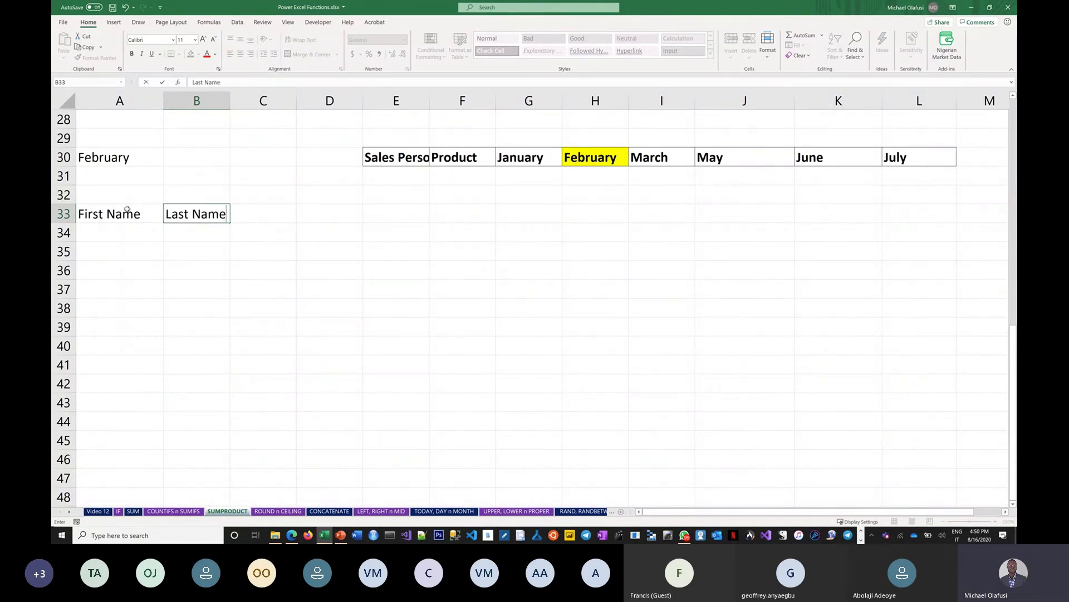
key("Tab")
type("Dept")
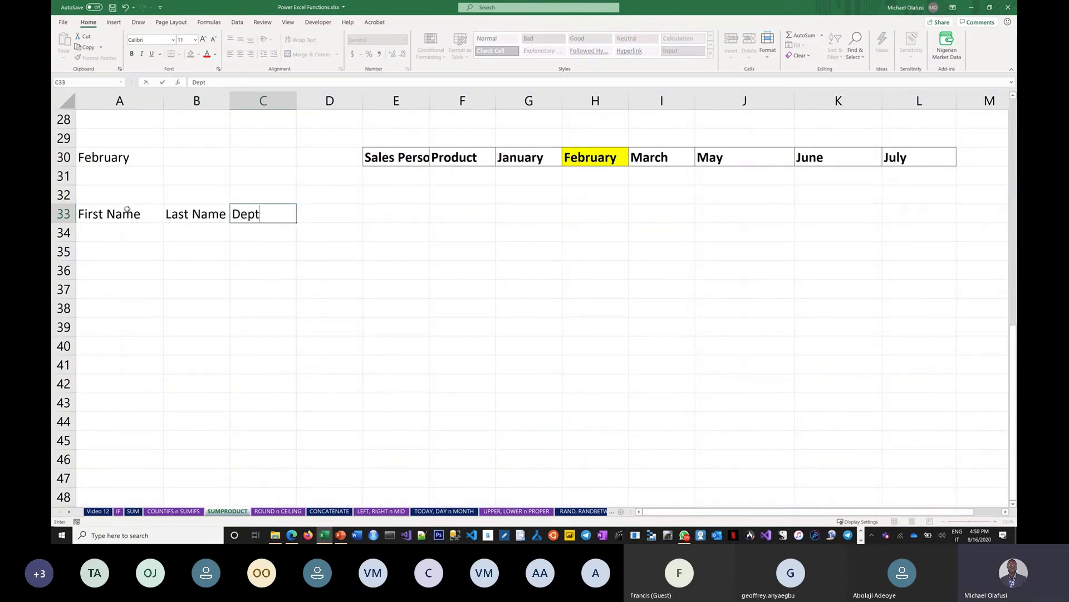
key("Tab")
Add a List of Dept heading in F33 with HR, Finance, Operations, Marketing below it
left_click(457, 213)
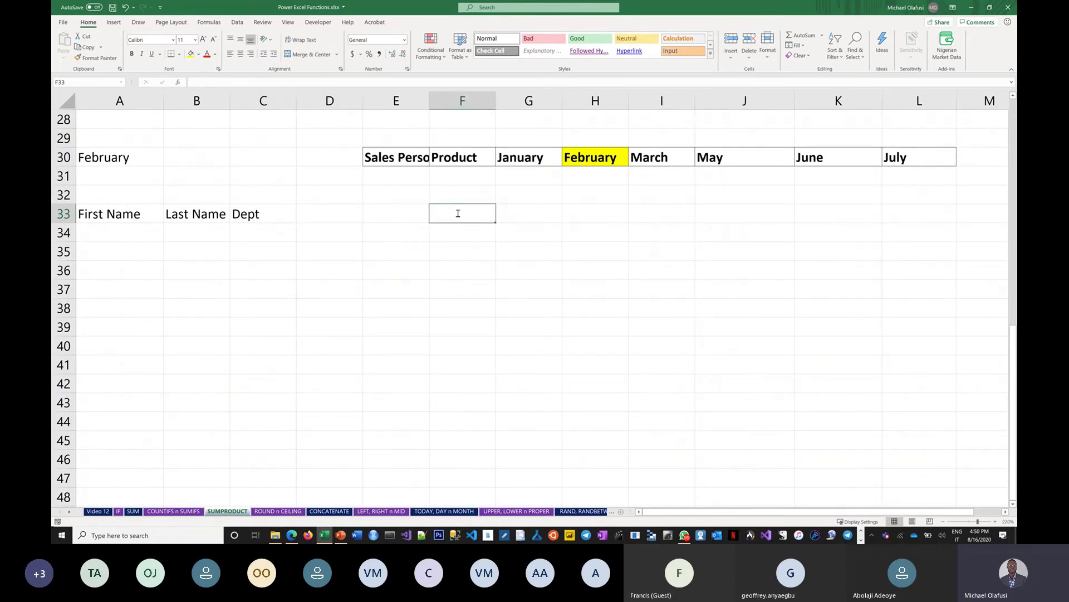
type("List of Dept")
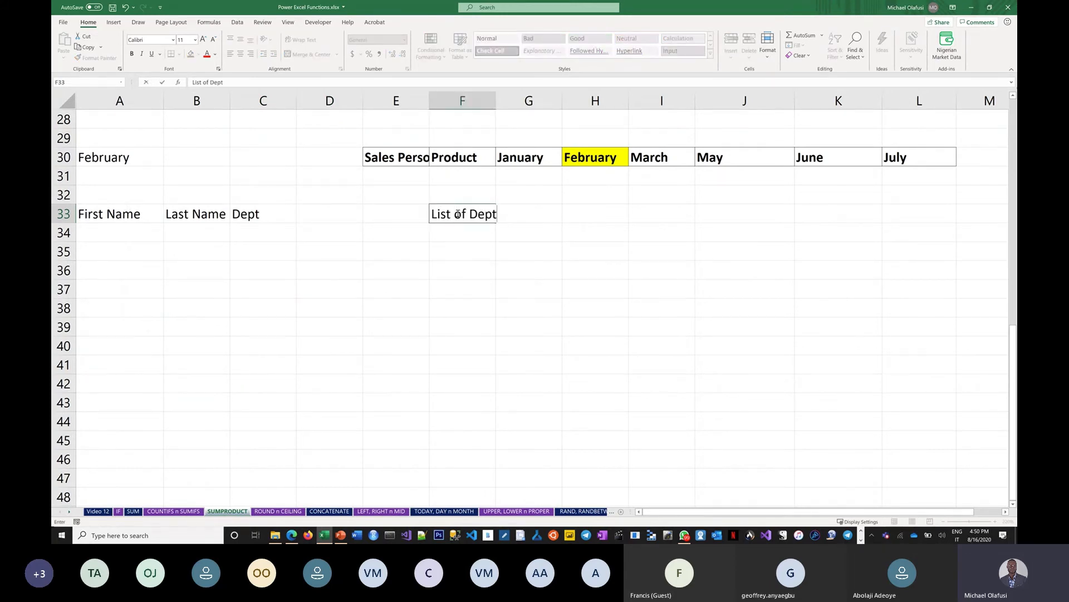
key("Return")
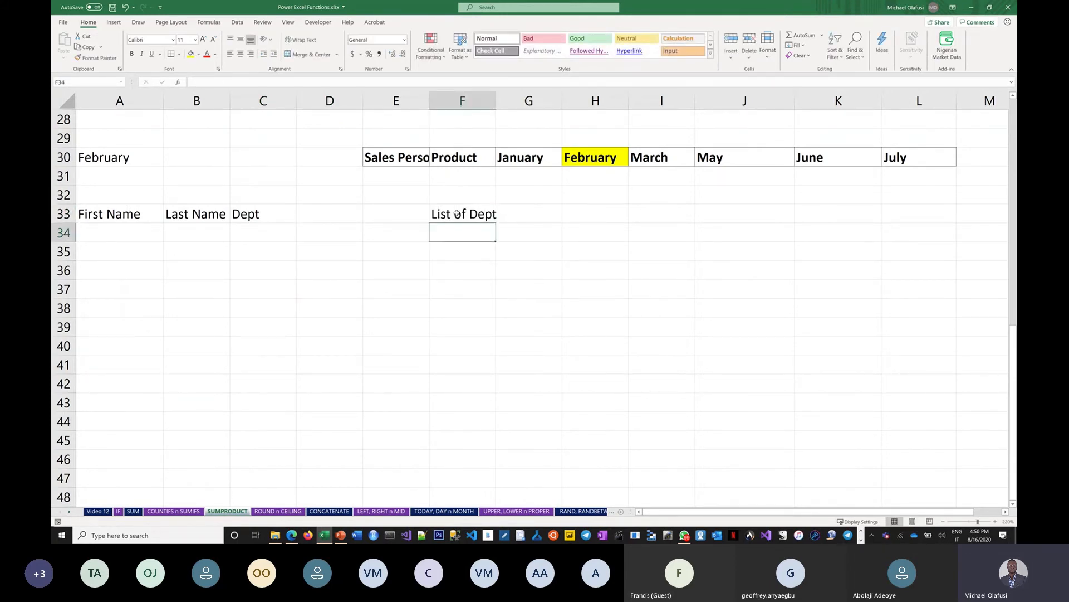
type("HR")
key("Return")
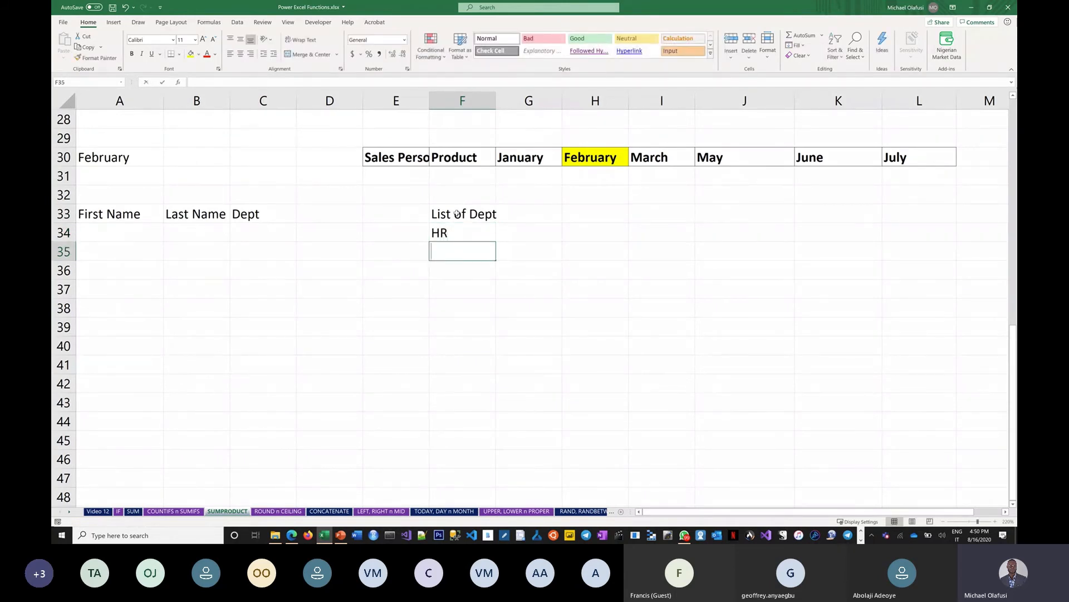
type("Finance")
key("Return")
type("Ope")
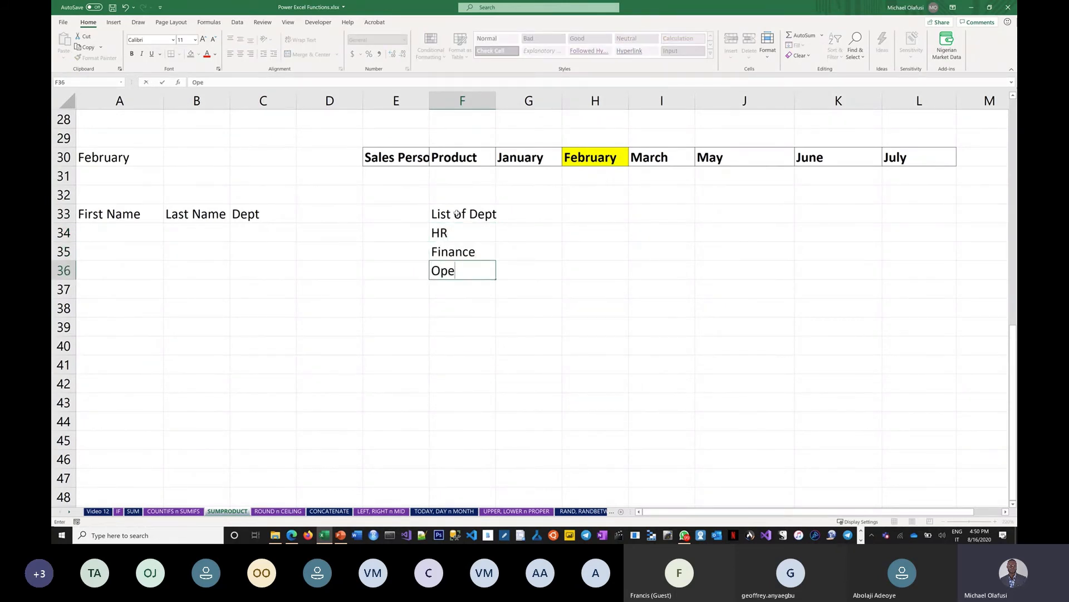
type("rations")
key("Return")
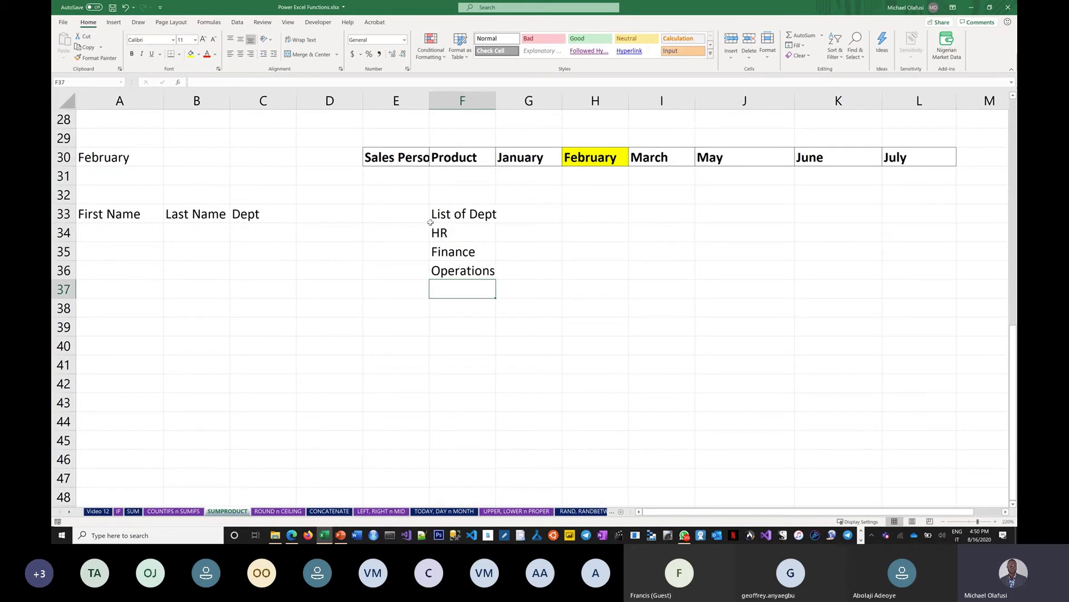
type("Marketing")
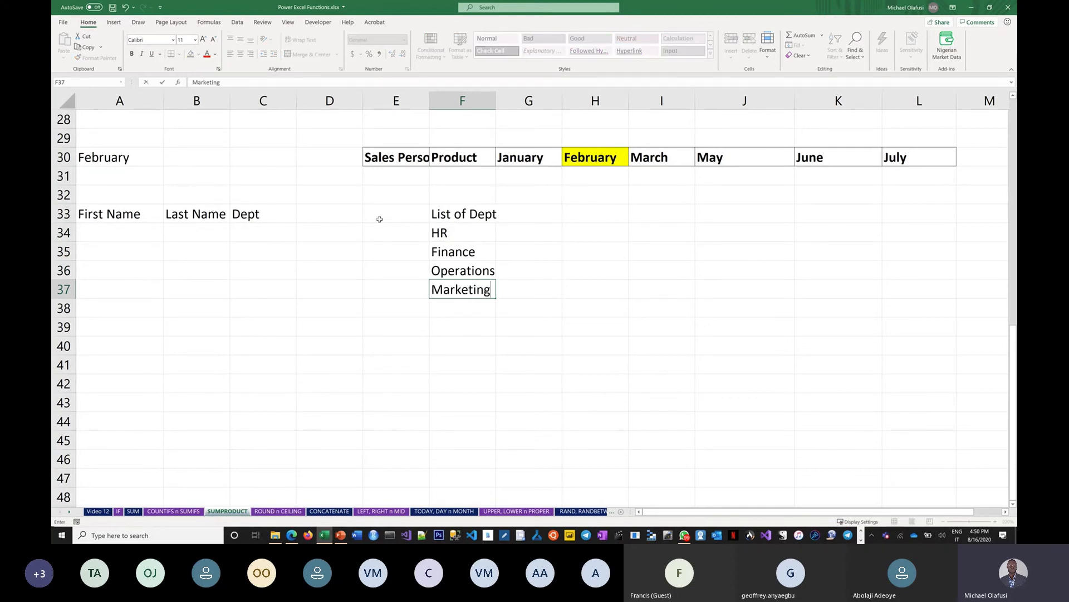
key("Return")
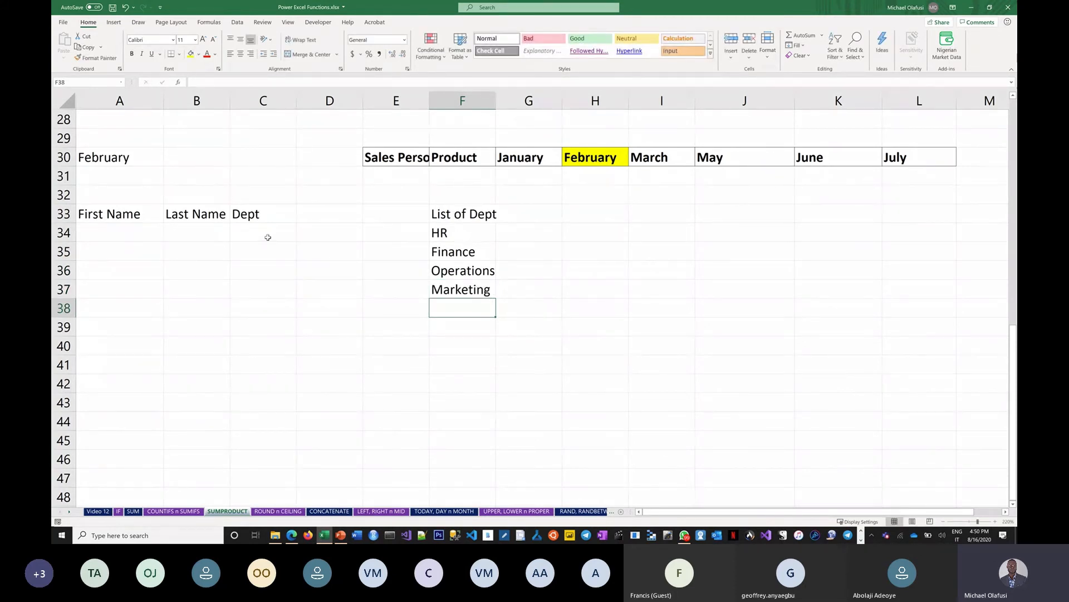
Select the empty Dept cells C34:C37 and bring up Data Validation from the Data ribbon
left_click_drag(265, 234, 268, 377)
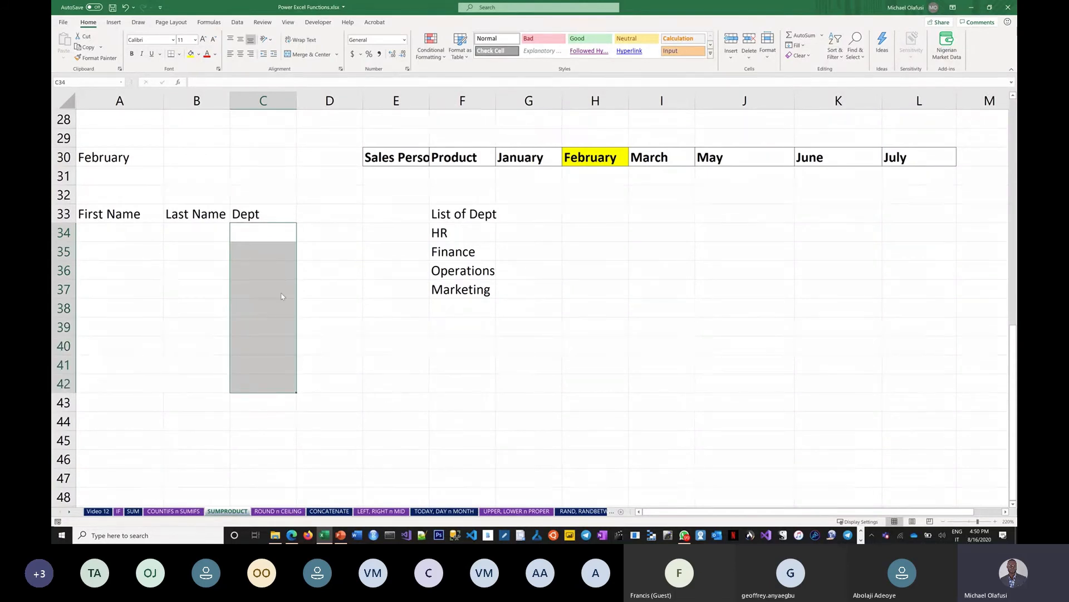
left_click(238, 23)
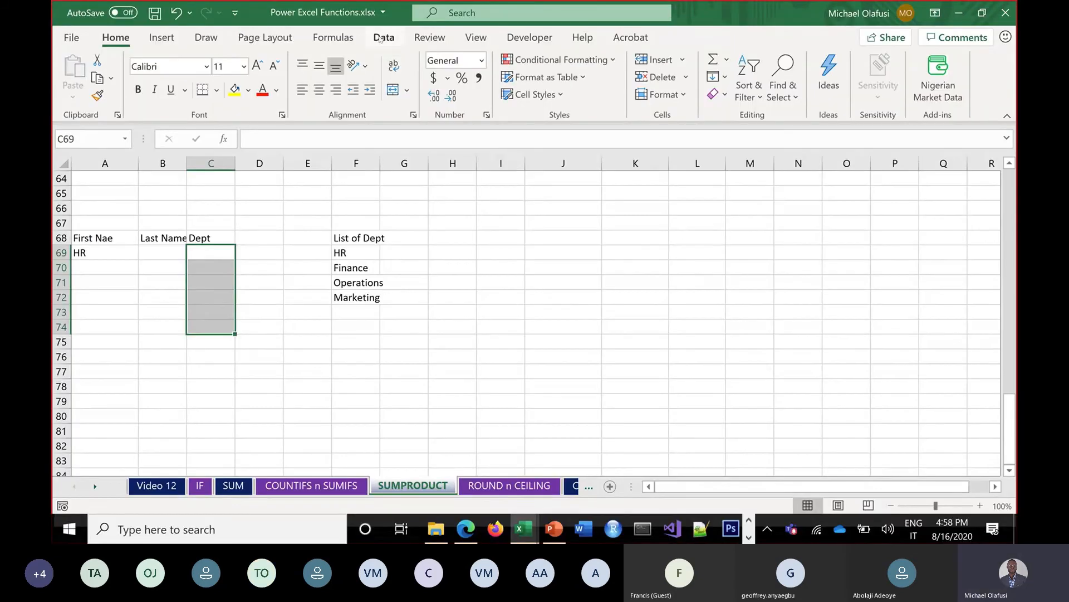
left_click(384, 37)
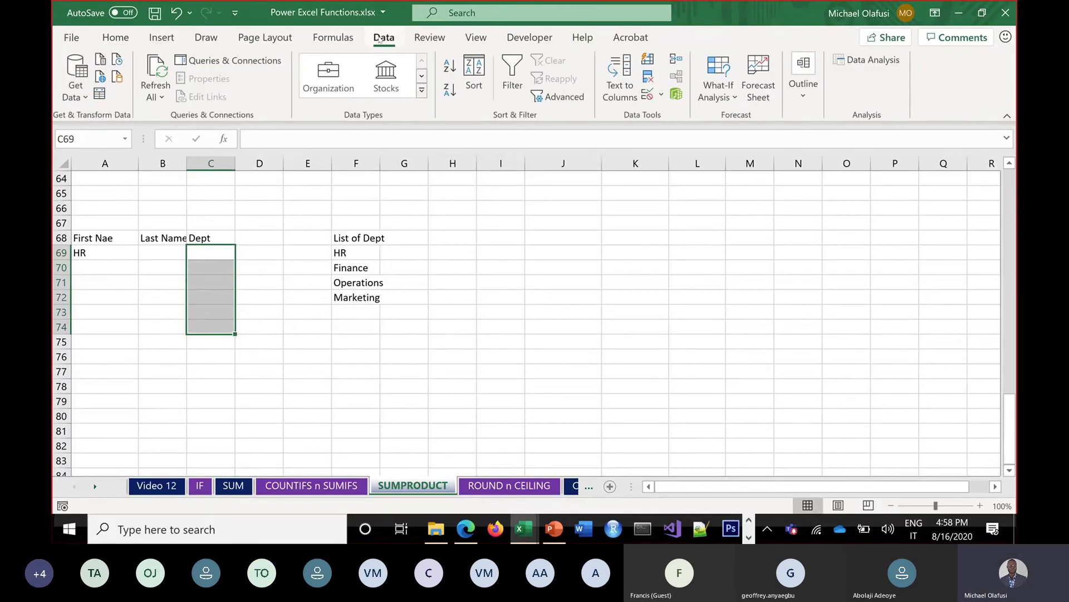
left_click(648, 93)
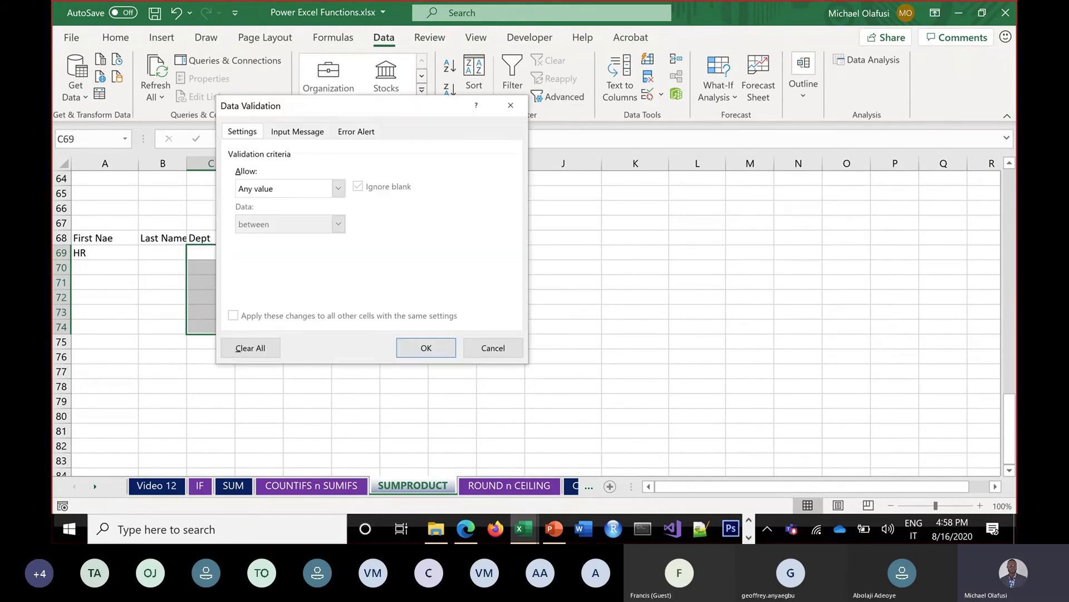
Restrict the Dept cells to a List sourced from $F$69:$F$72
left_click(339, 188)
left_click(251, 238)
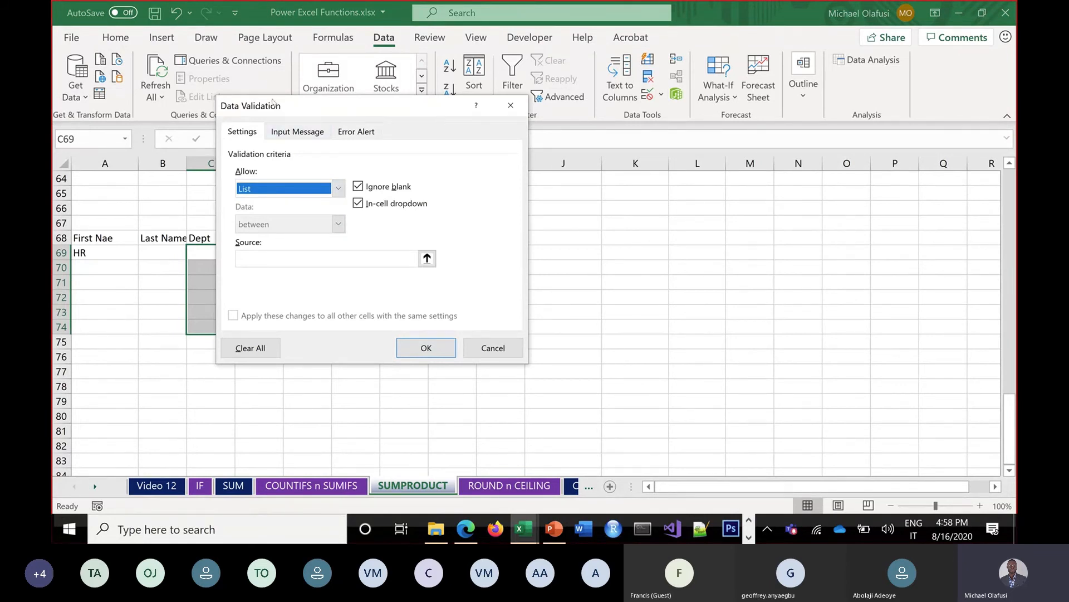
left_click_drag(375, 119, 679, 87)
left_click(565, 226)
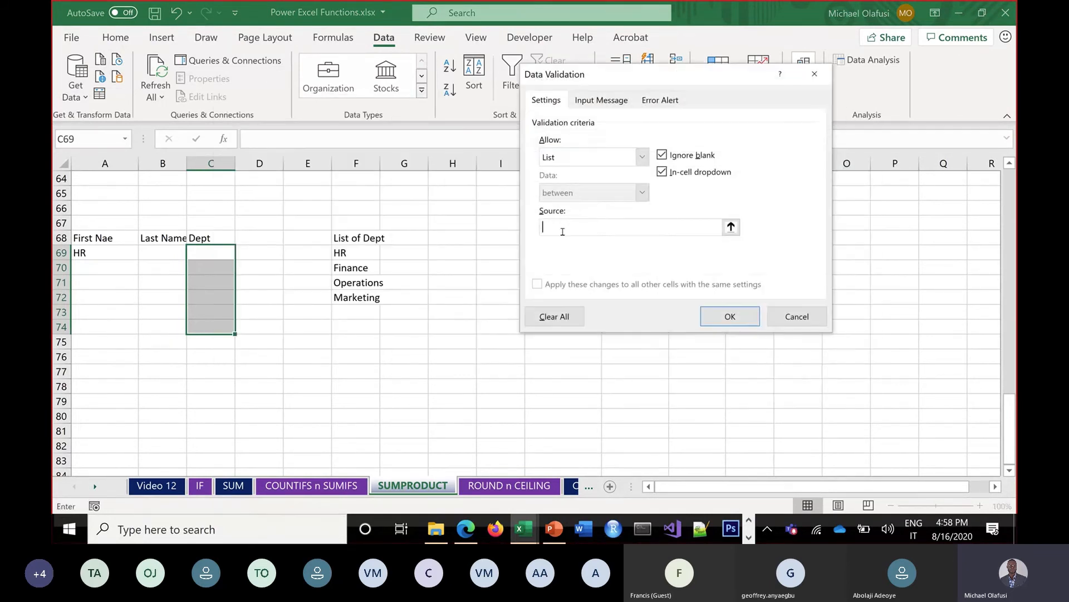
left_click_drag(365, 253, 365, 301)
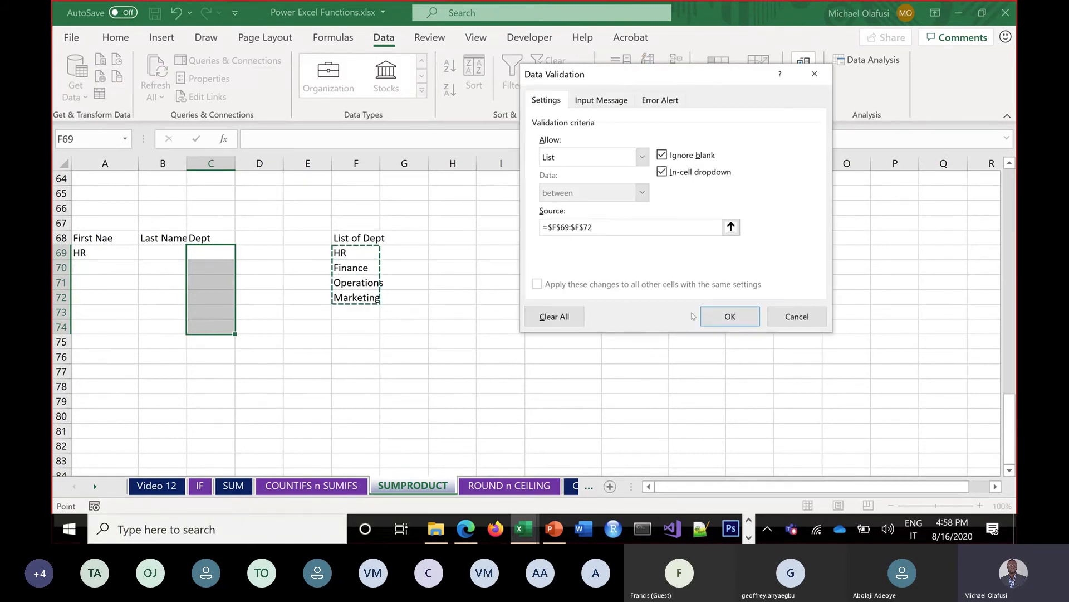
left_click(724, 315)
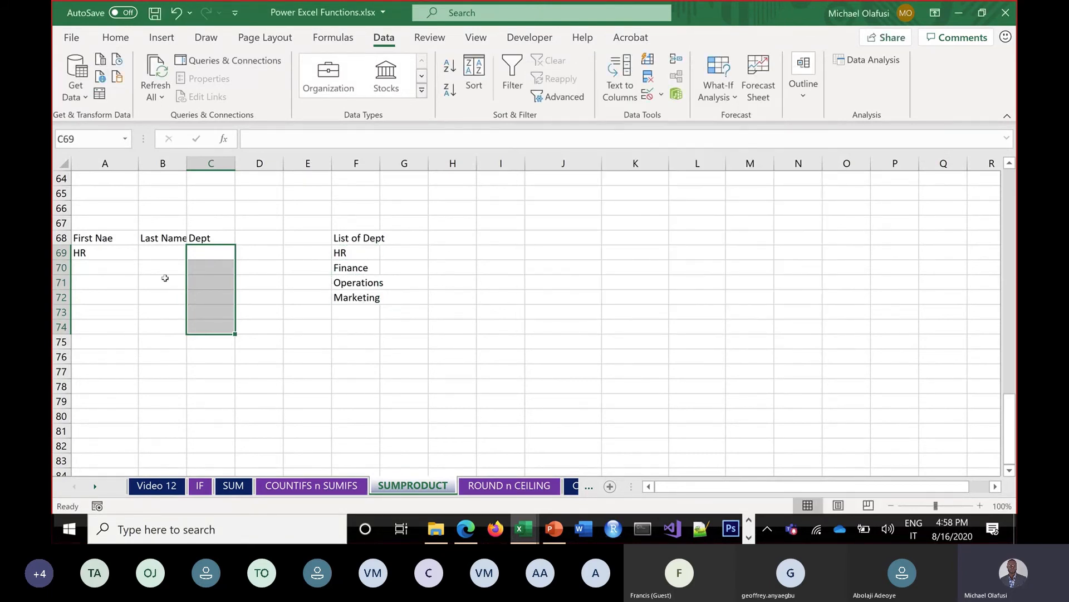
Pick HR from C69's new dropdown
left_click(228, 255)
left_click(242, 254)
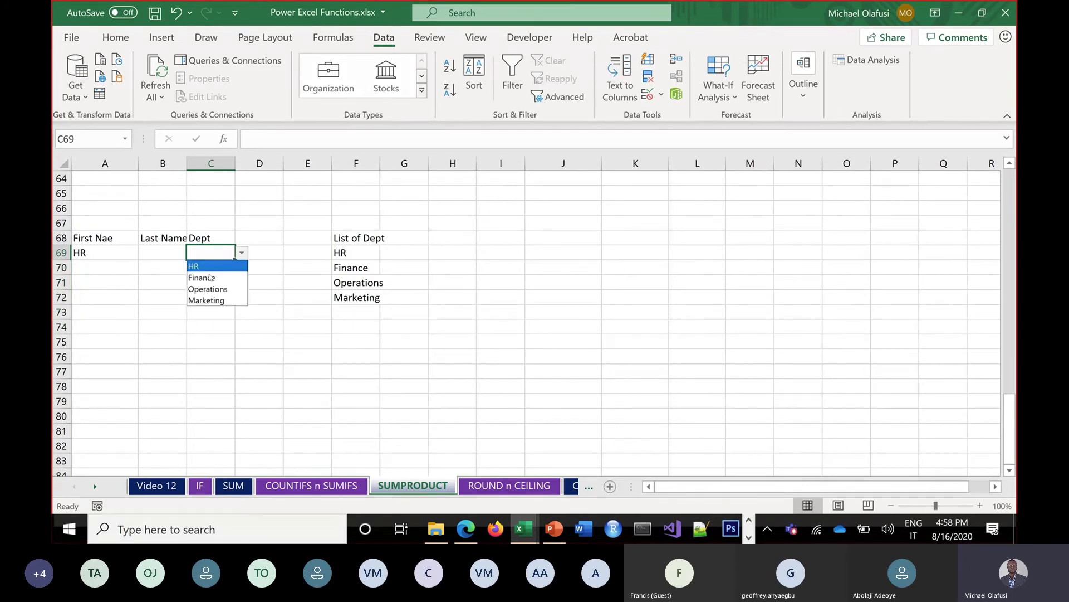
left_click(244, 290)
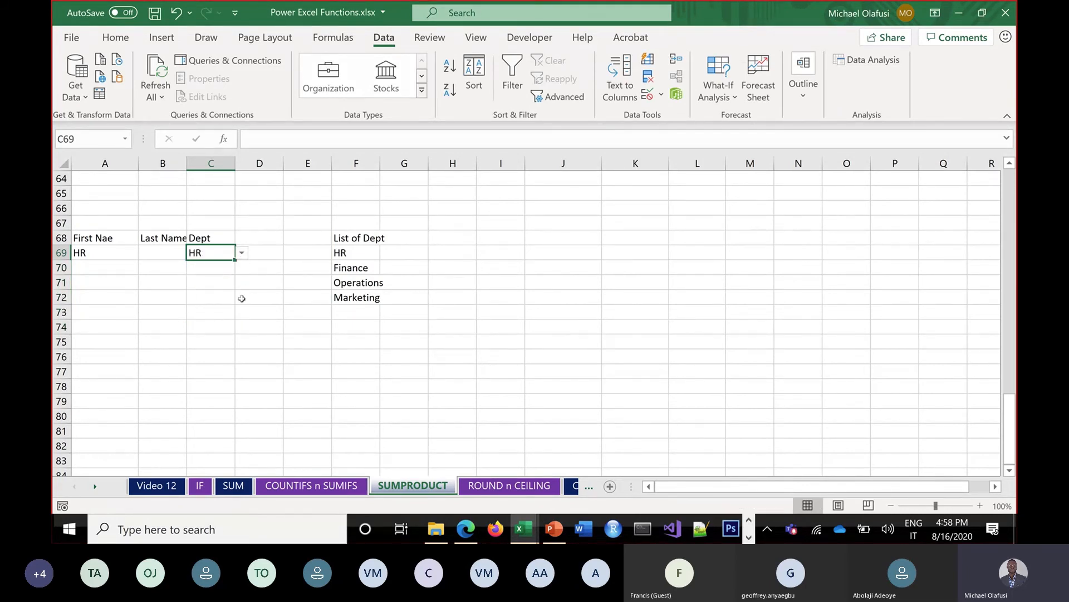
Add Seciurity as a new department in F73 below Marketing
left_click(348, 311)
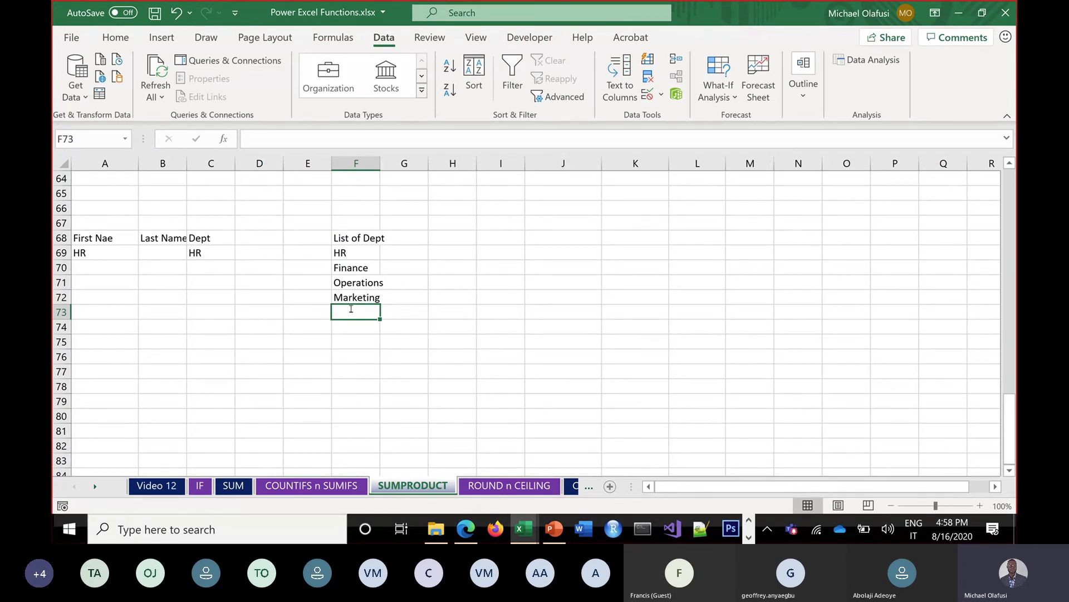
double_click(351, 308)
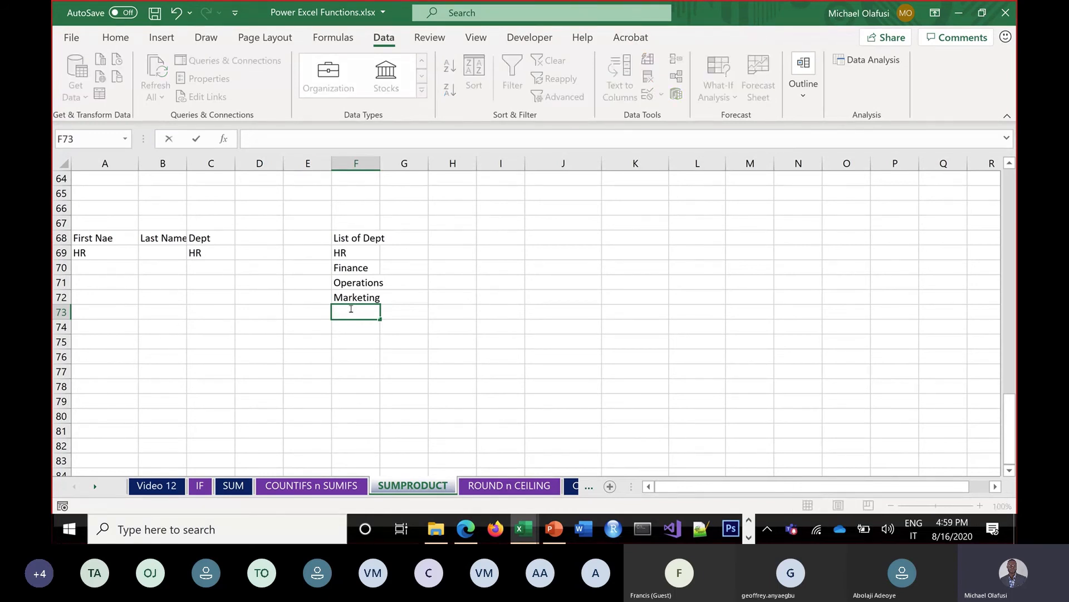
type("Seci")
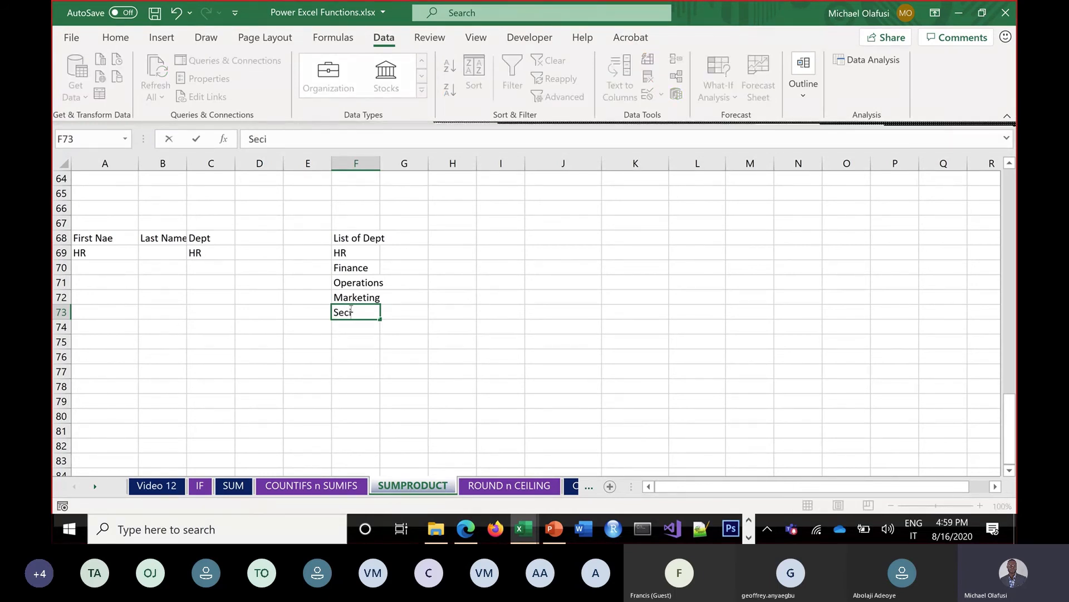
type("urity")
key("ctrl+Return")
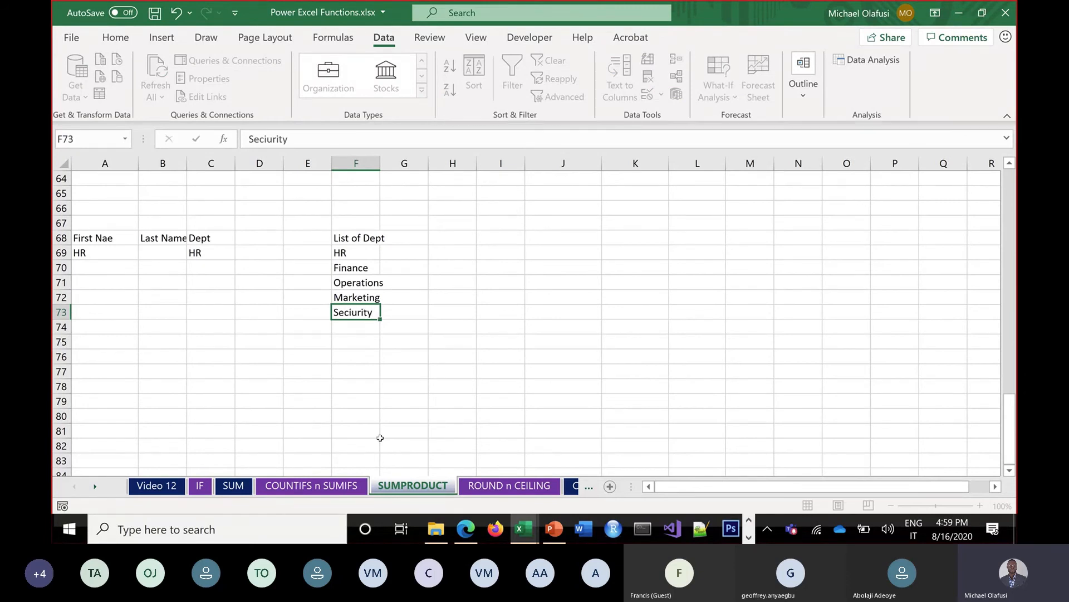
key("Return")
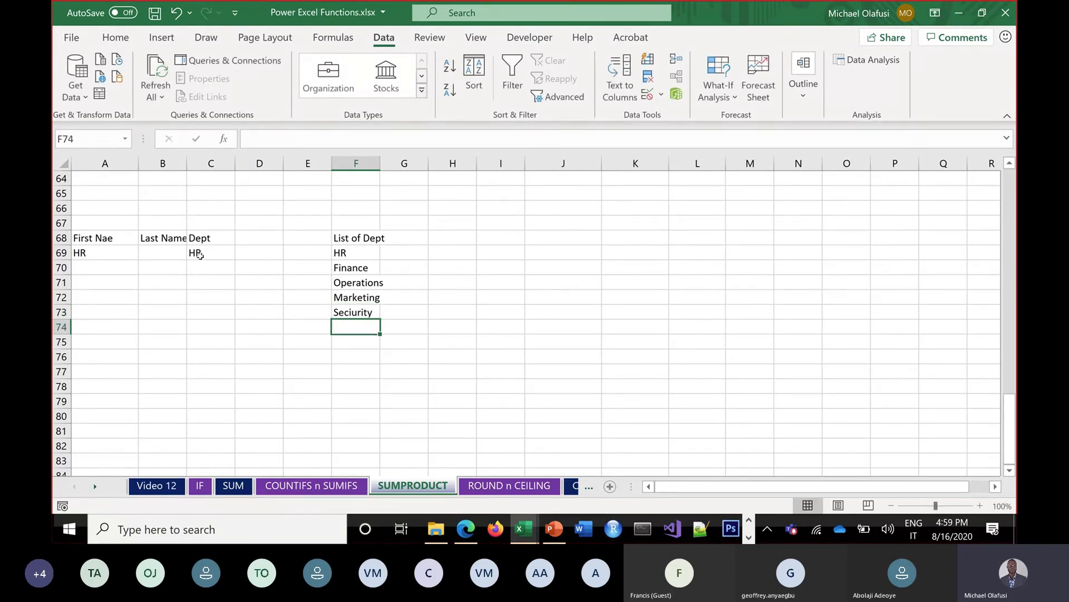
Check that C69's dropdown still lists only the original four departments
left_click(225, 257)
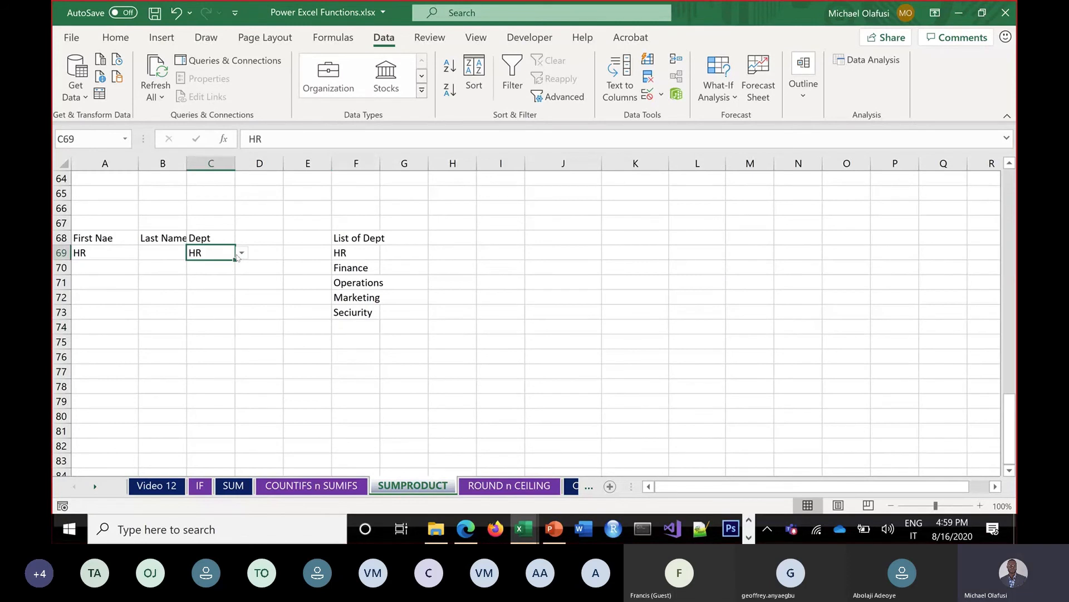
left_click(241, 253)
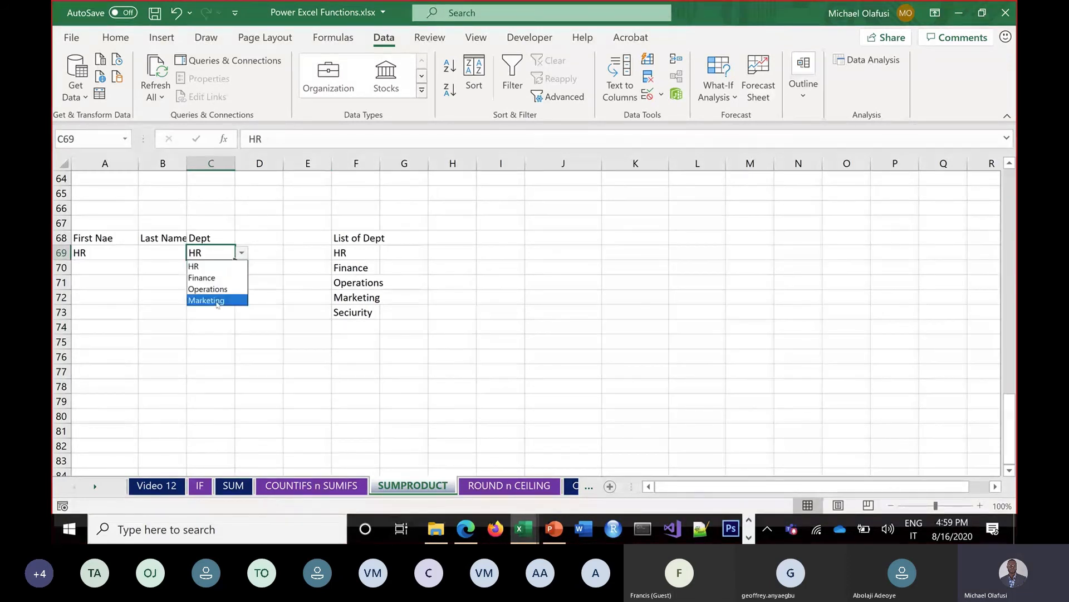
key("Escape")
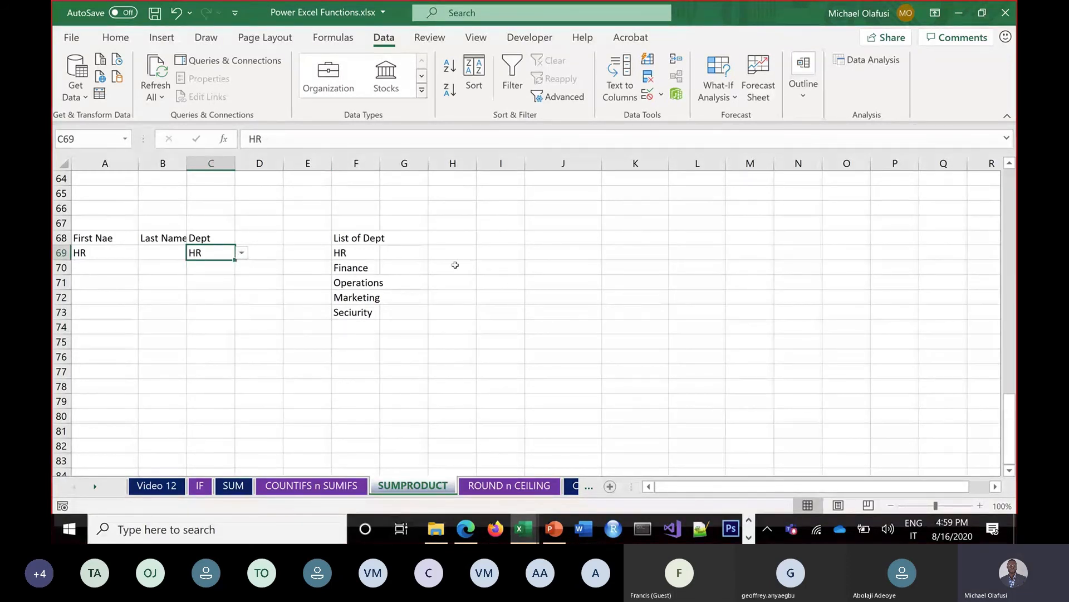
left_click(469, 251)
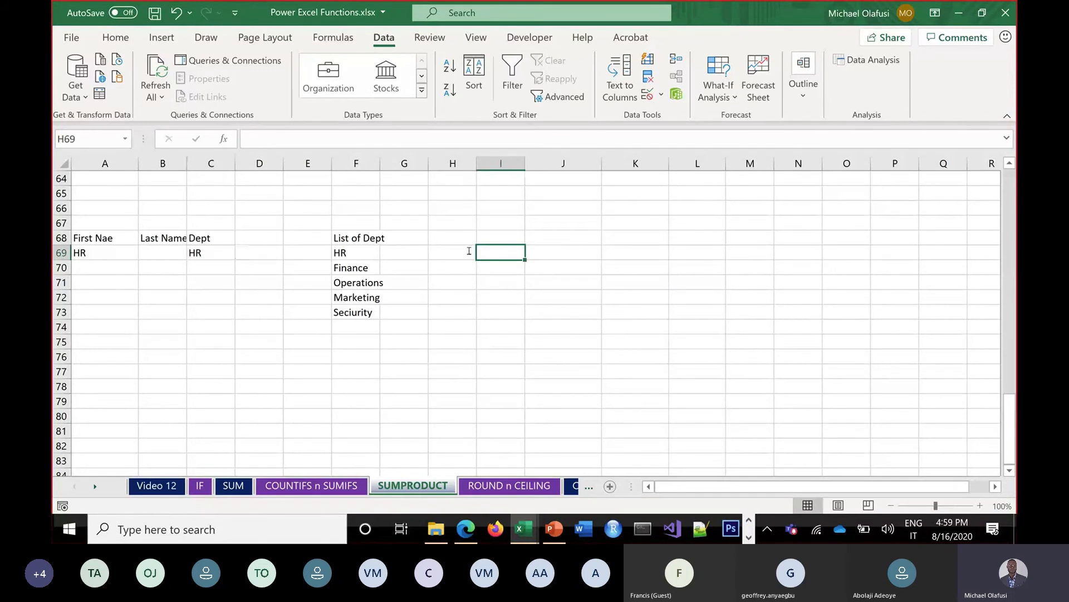
Enter a range reference to the department cells F69:F72 in H69
type("=")
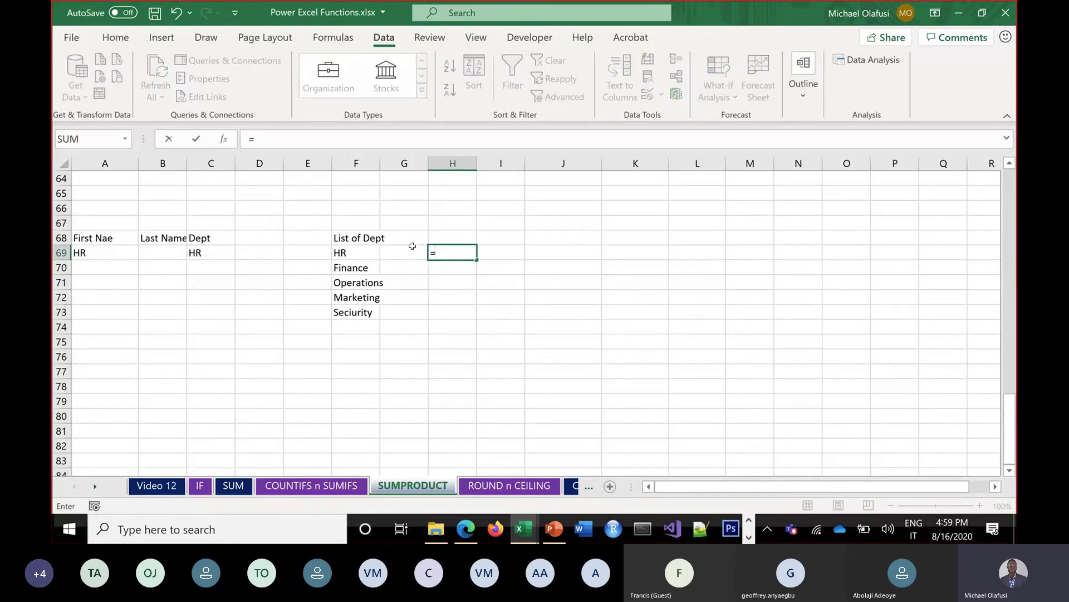
left_click_drag(365, 255, 358, 313)
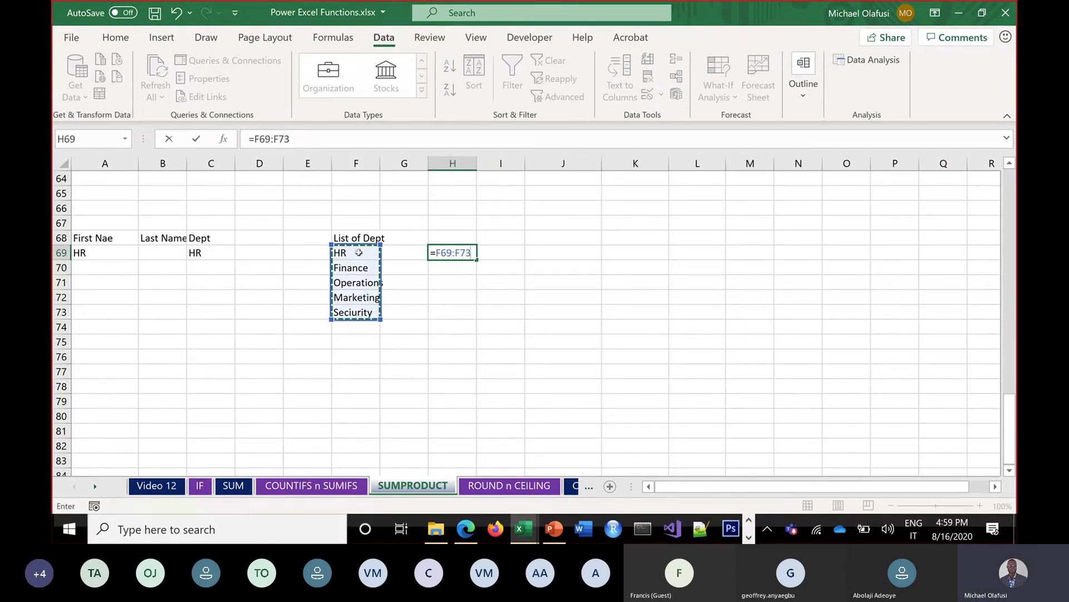
left_click_drag(358, 253, 357, 297)
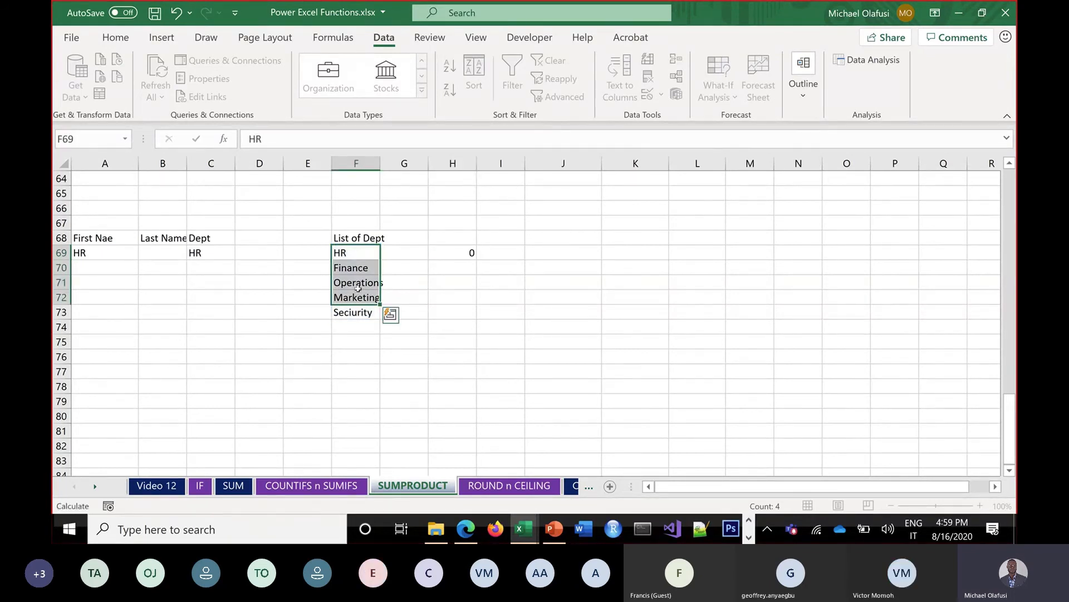
left_click(463, 251)
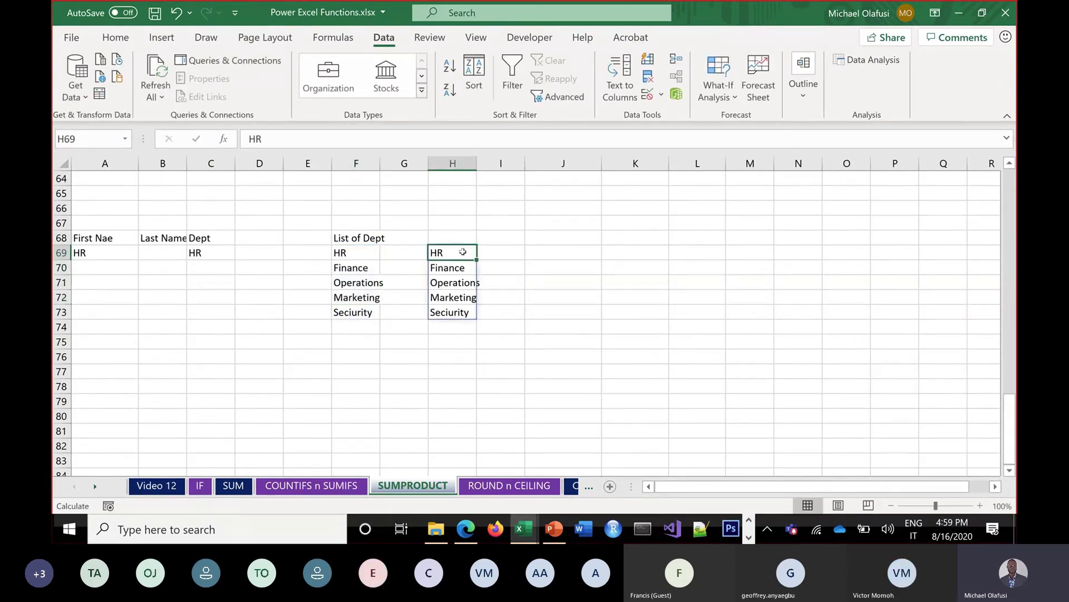
Replace the fixed end with INDEX(F69:F82,COUNTA(F69:F82)) so H69 spills all five departments
double_click(462, 252)
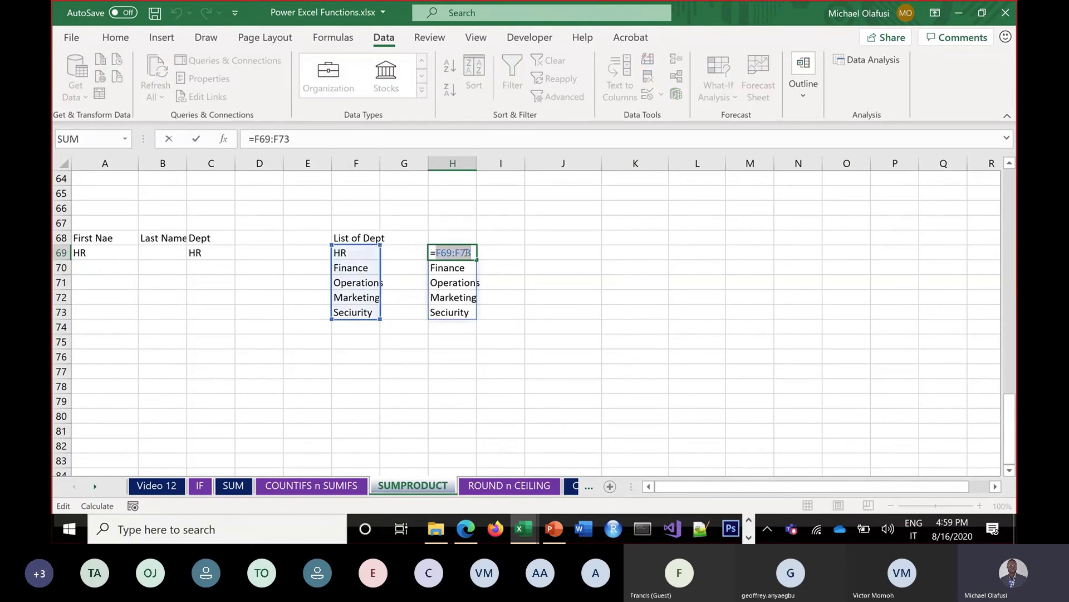
left_click_drag(456, 253, 484, 245)
key("BackSpace")
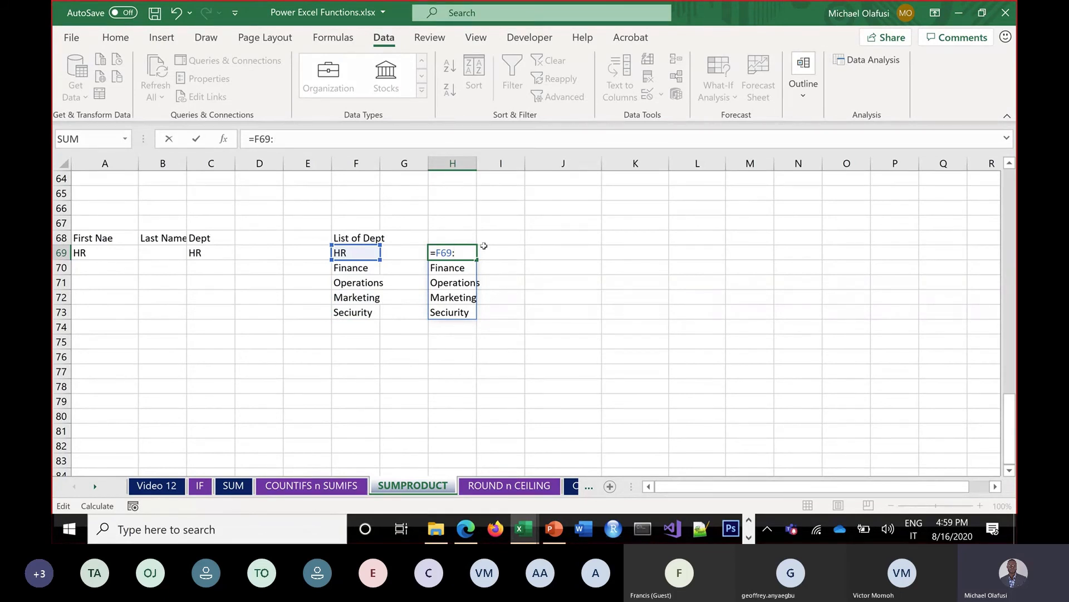
type("I")
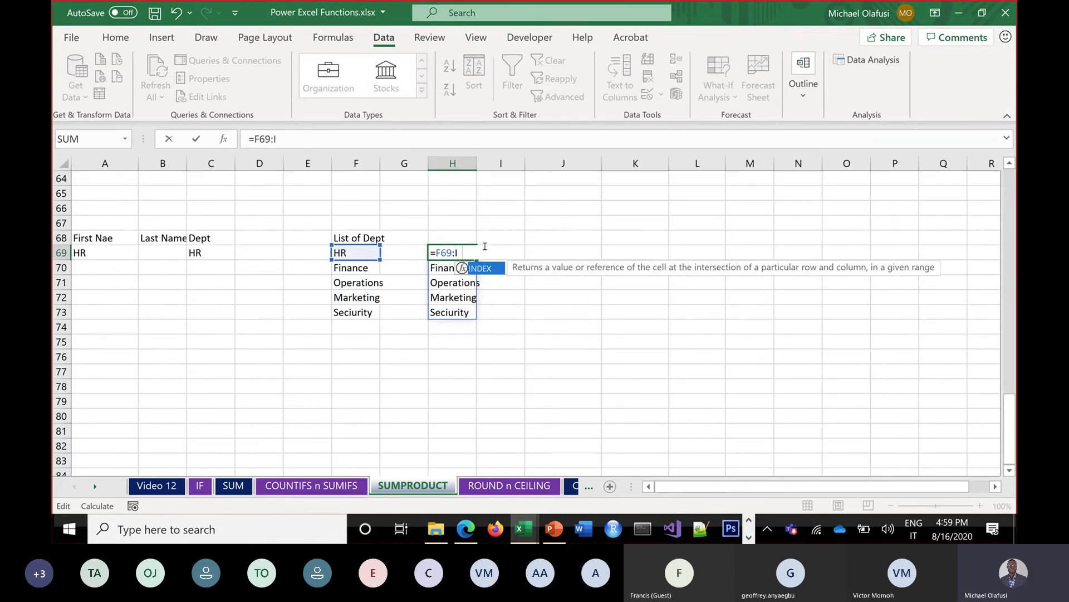
type("ndex(")
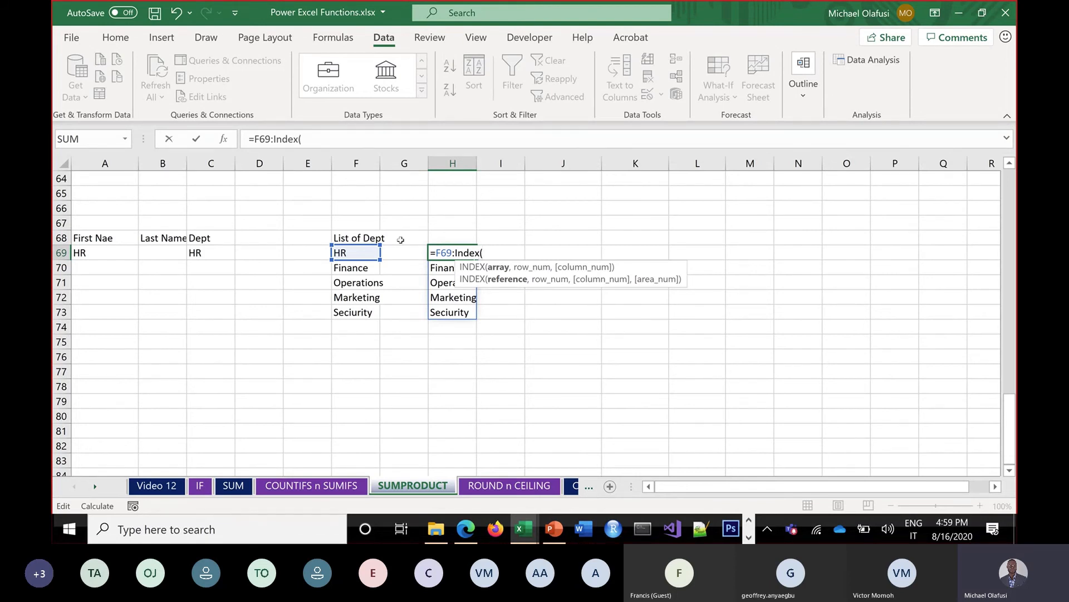
left_click(355, 253)
left_click_drag(355, 254, 358, 452)
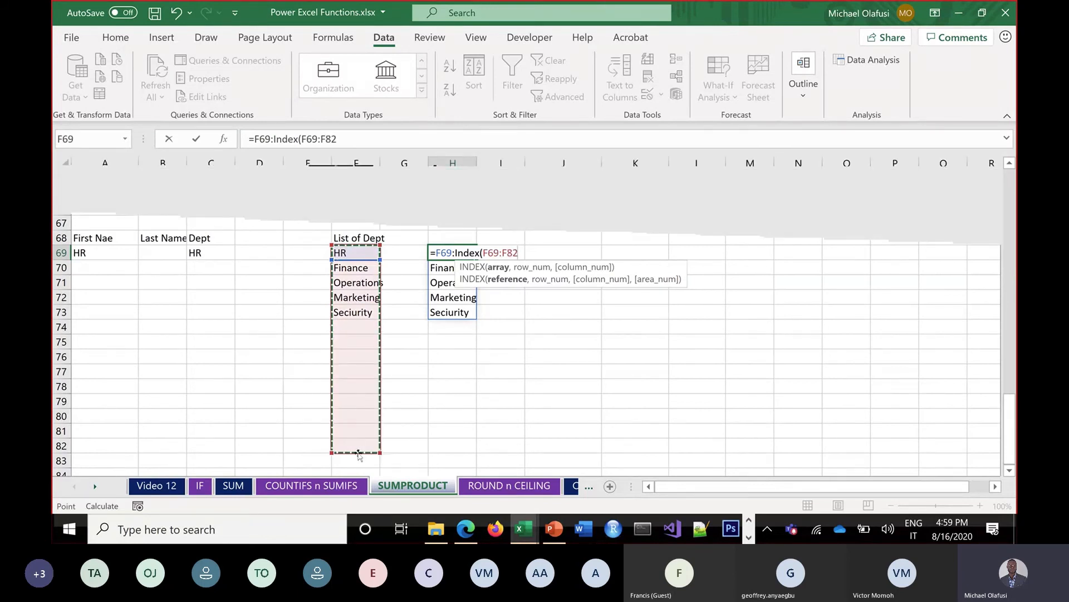
type(",")
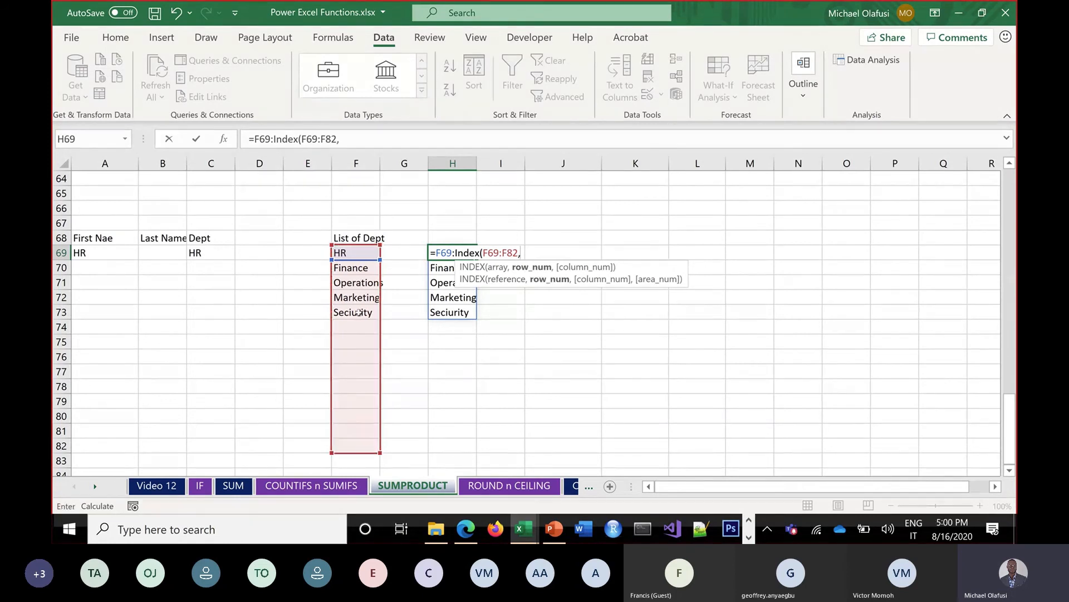
type("c")
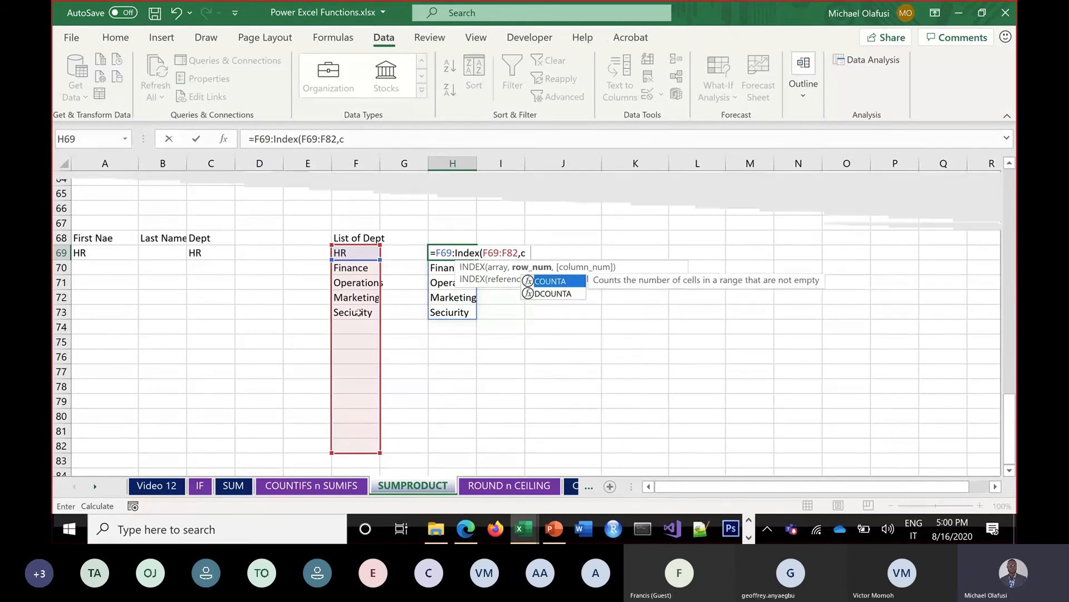
type("ounta")
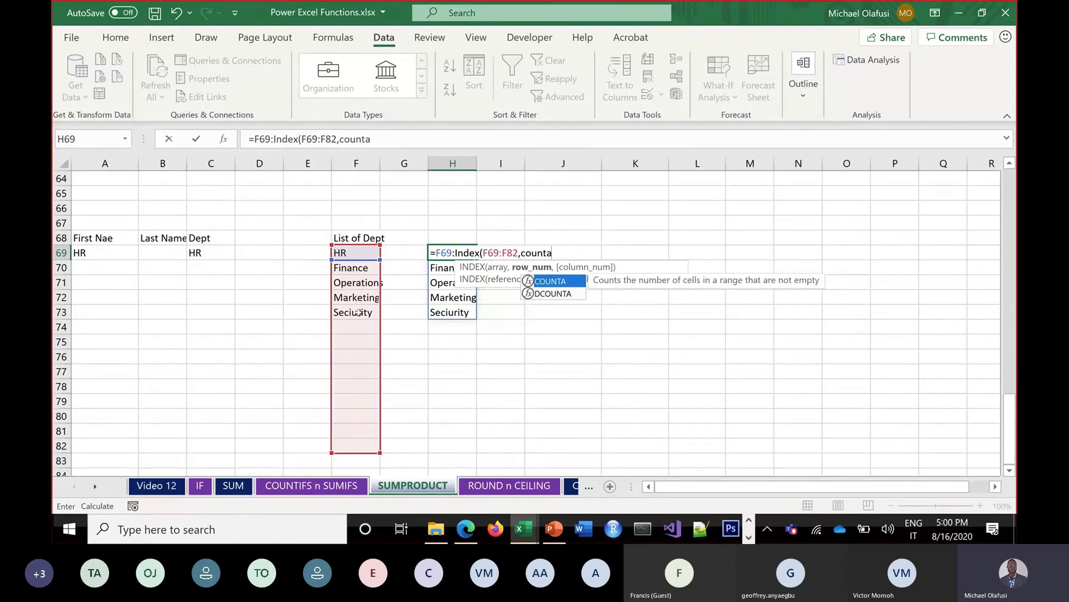
type("(")
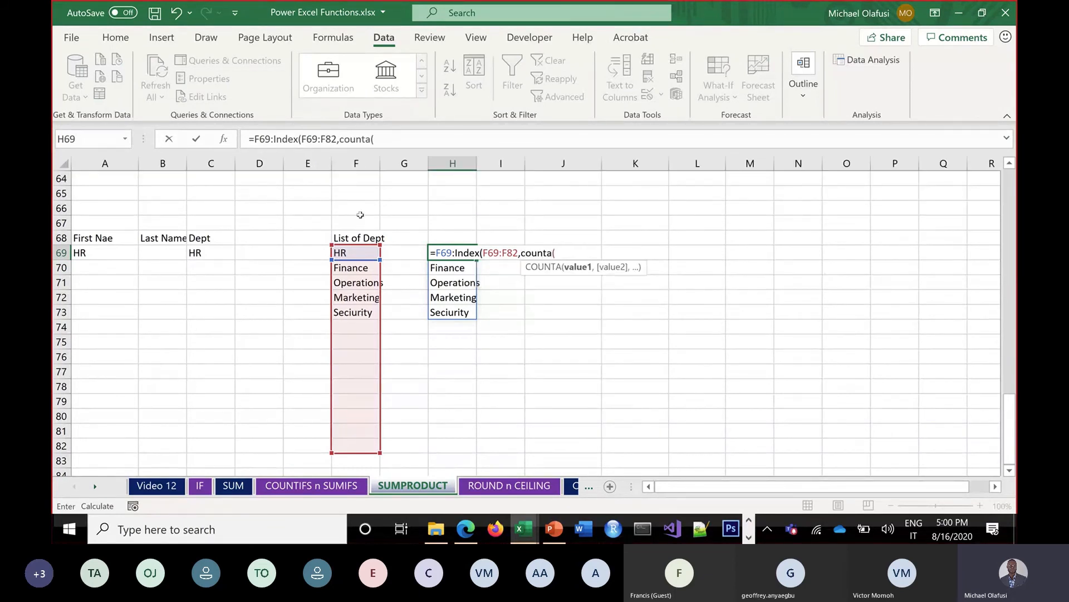
left_click_drag(361, 255, 348, 442)
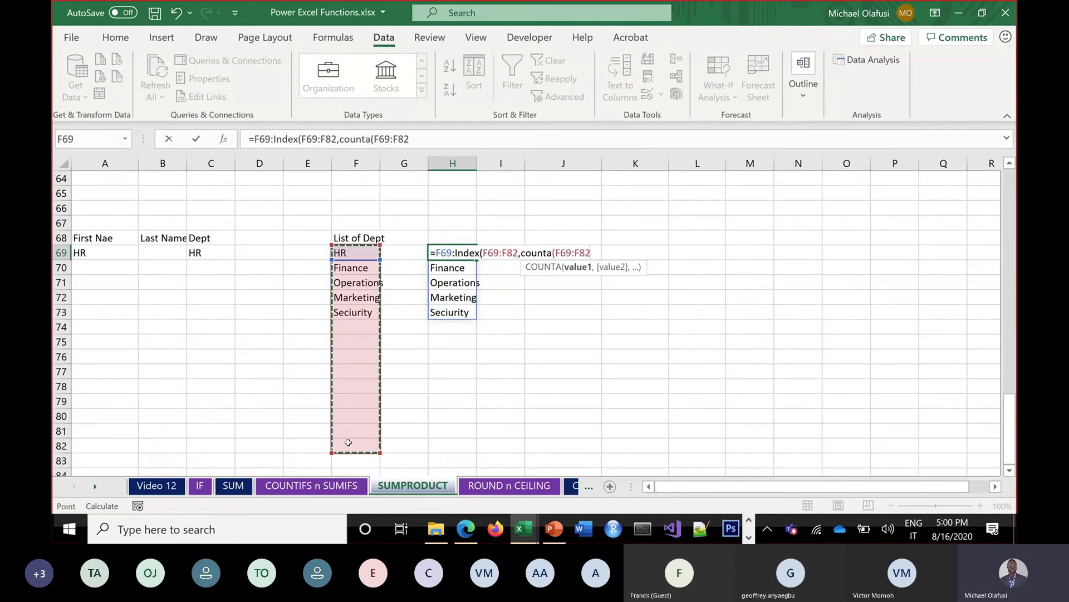
type(")")
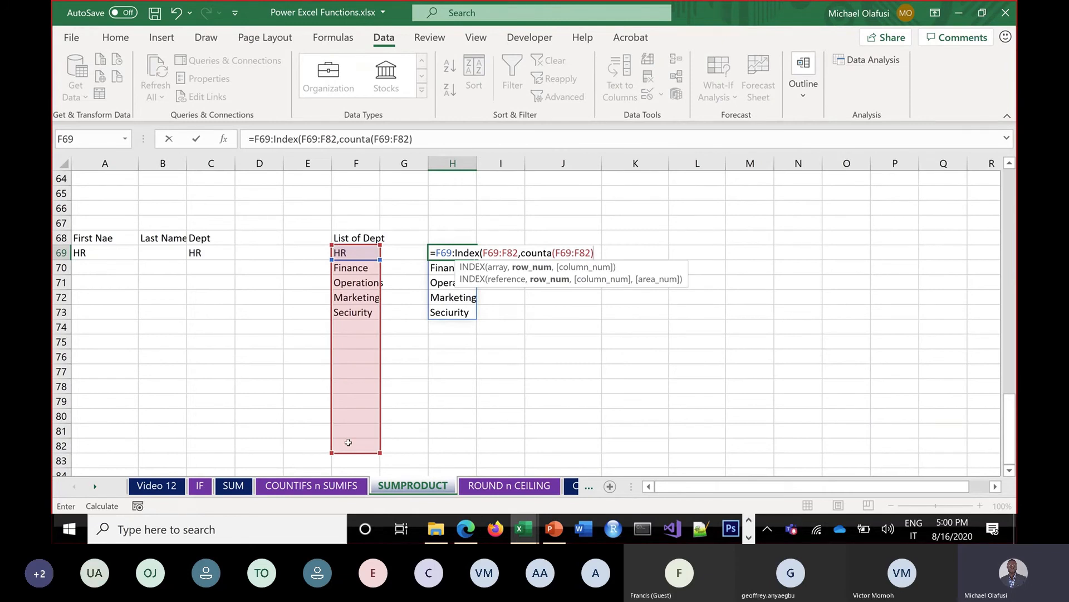
key("Return")
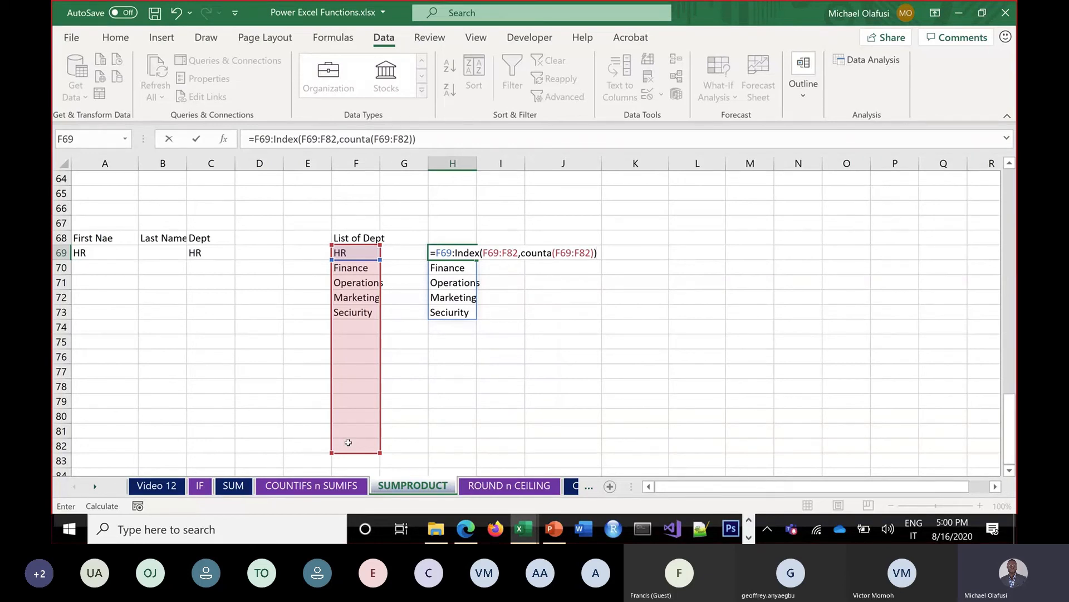
key("Return")
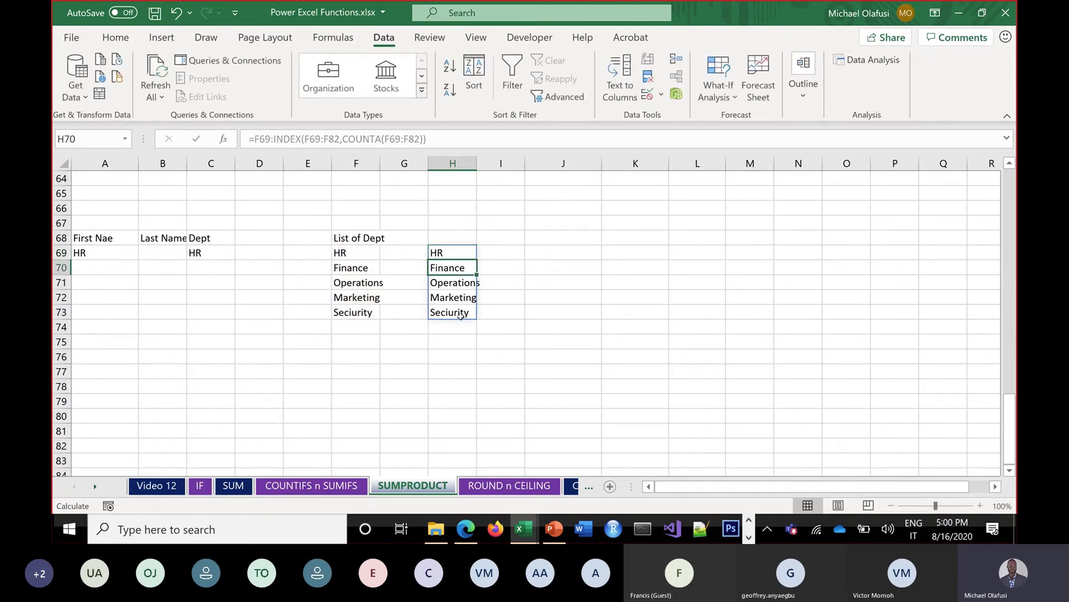
Copy the dynamic INDEX/COUNTA formula text from H69
left_click(451, 251)
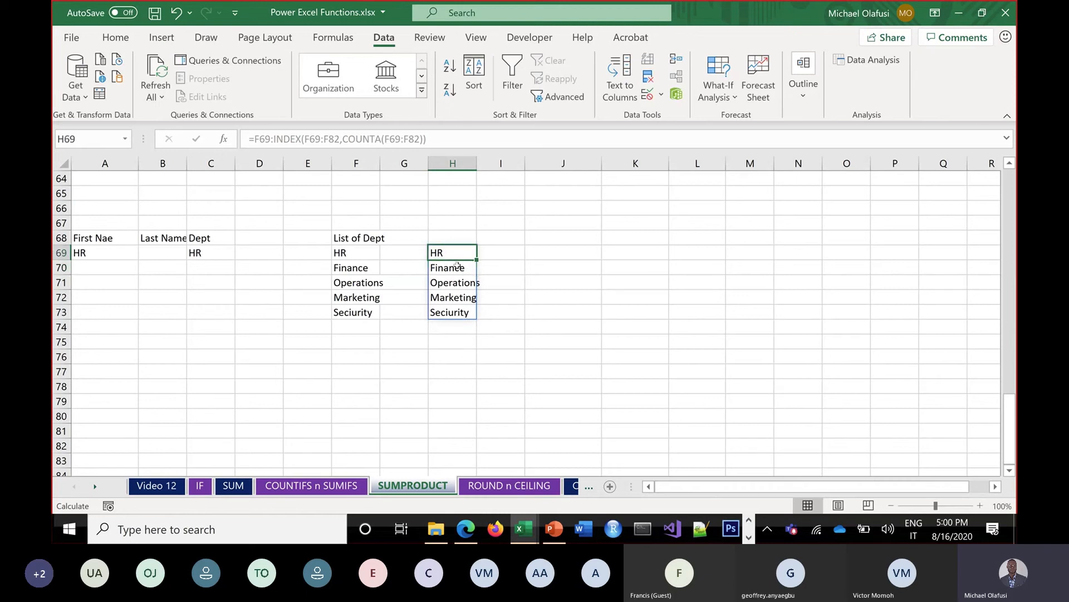
triple_click(246, 137)
key("ctrl+c")
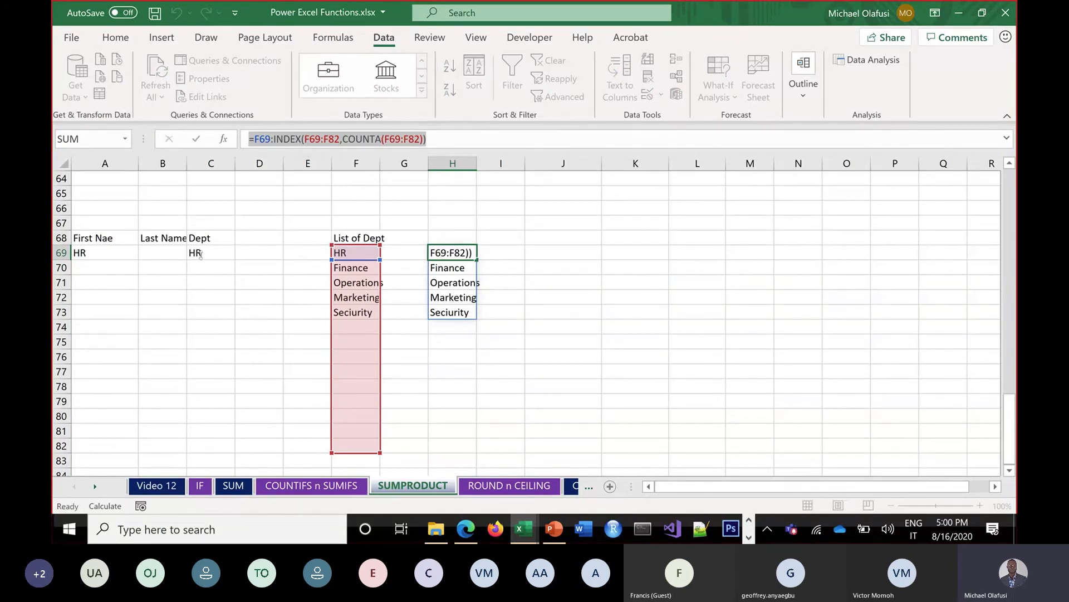
key("ctrl+Return")
Paste that formula as the Data Validation list source for Dept cells C69:C74
left_click_drag(203, 253, 209, 331)
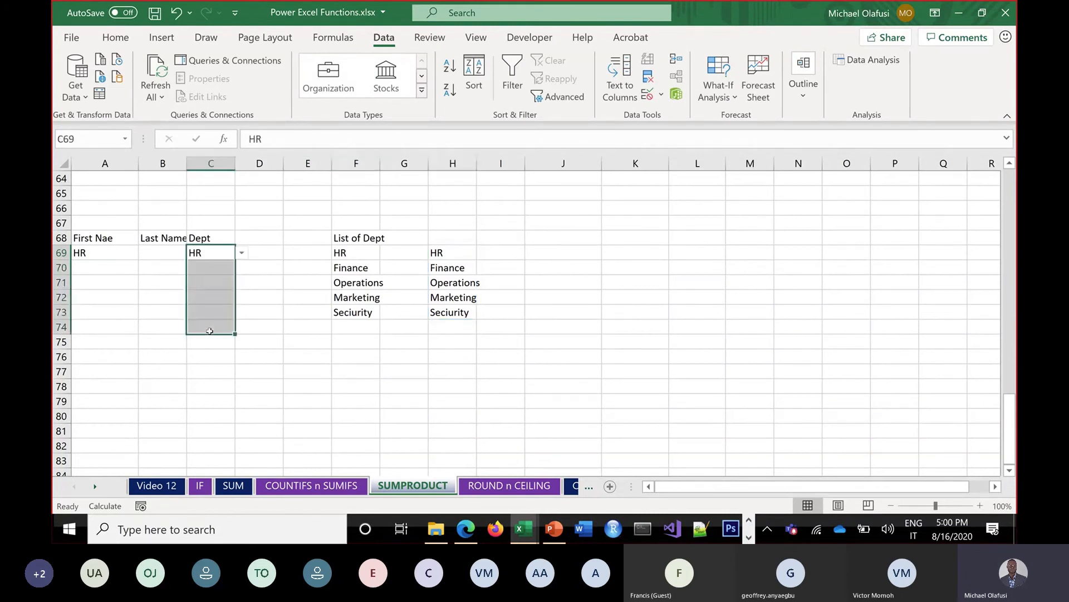
left_click(649, 100)
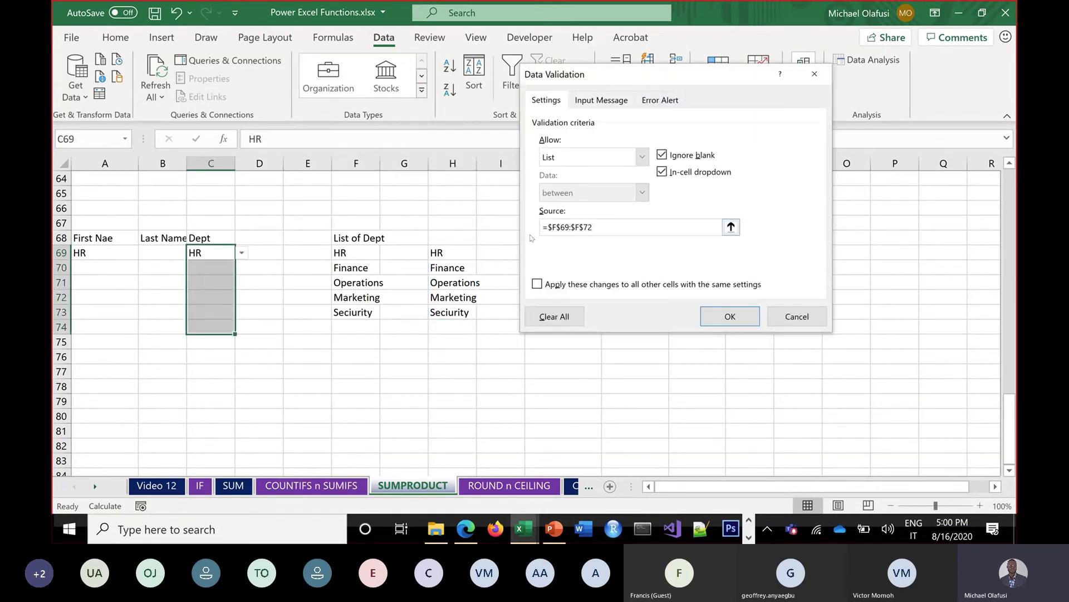
key("BackSpace")
key("BackSpace")
key("BackSpace")
key("BackSpace")
key("BackSpace")
key("BackSpace")
key("BackSpace")
key("BackSpace")
key("BackSpace")
key("BackSpace")
key("BackSpace")
key("BackSpace")
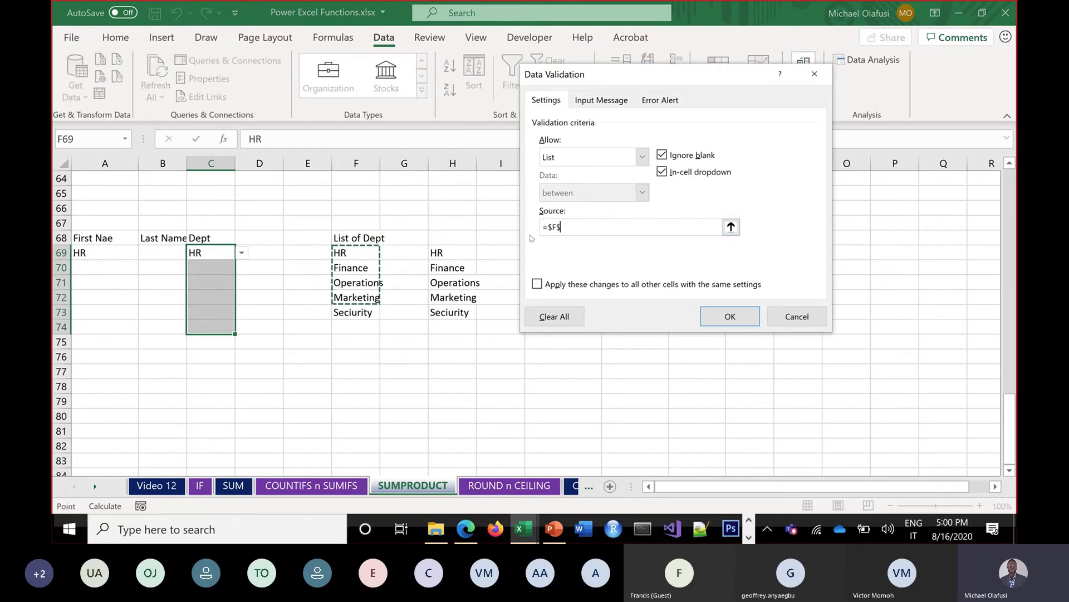
key("ctrl+v")
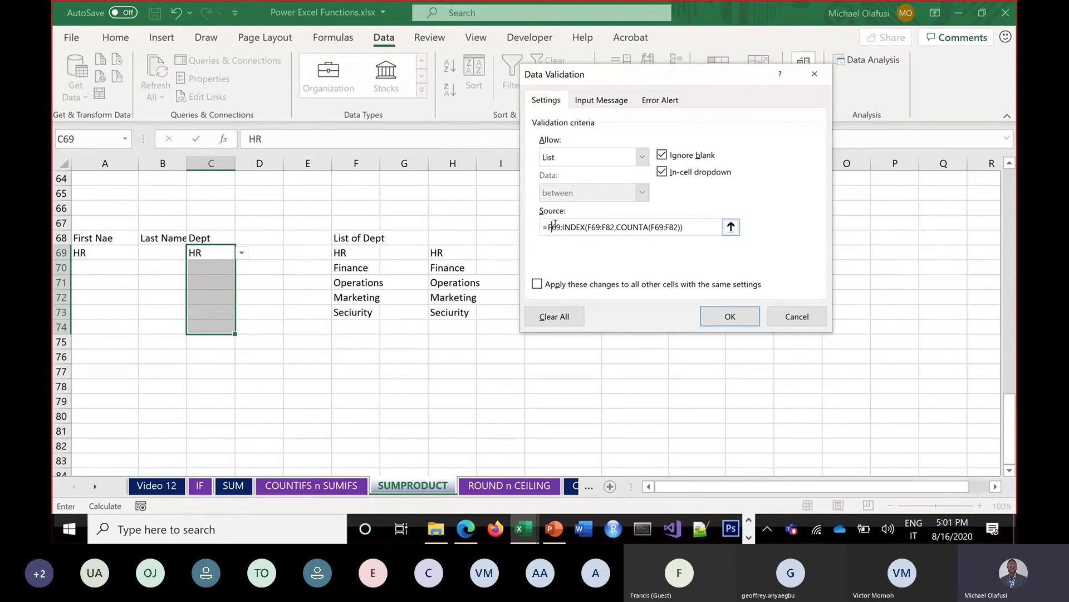
Make every F69 and F82 reference in the validation source absolute
key("F4")
double_click(604, 228)
key("F4")
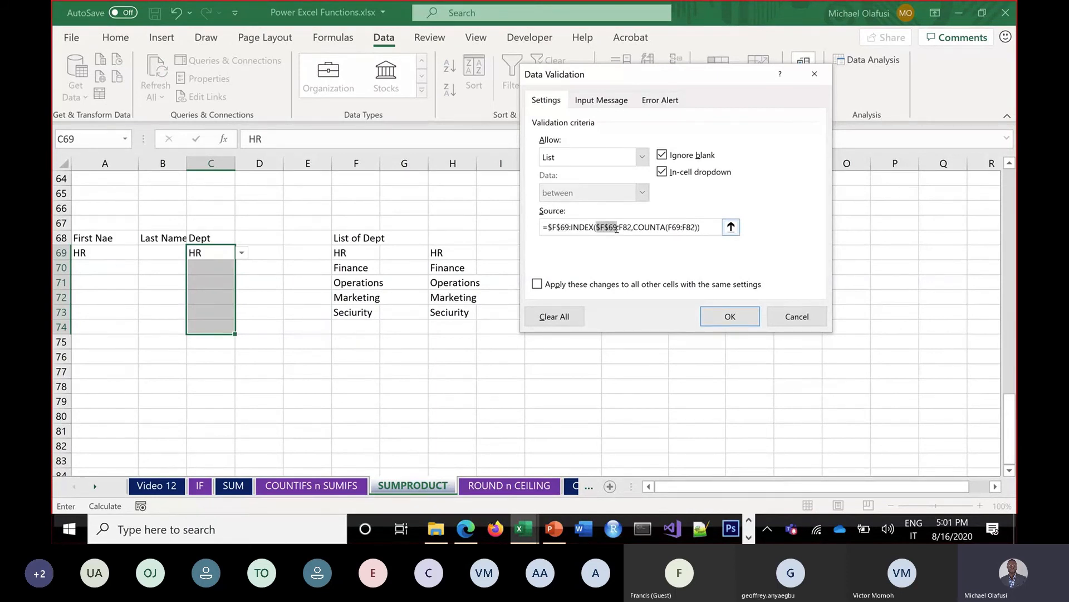
double_click(625, 227)
key("F4")
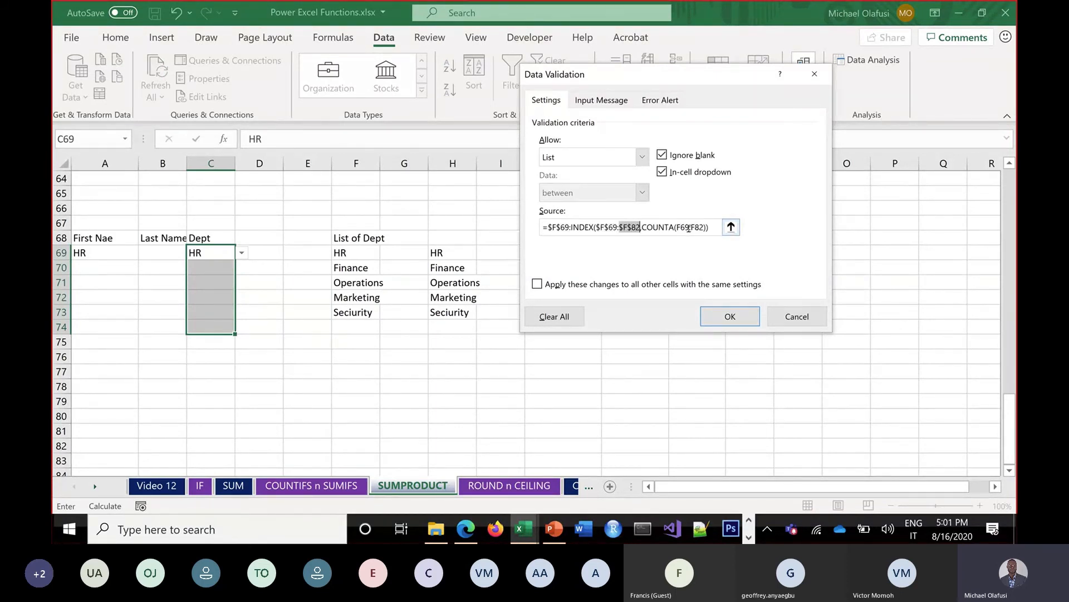
double_click(685, 227)
key("F4")
double_click(703, 227)
key("F4")
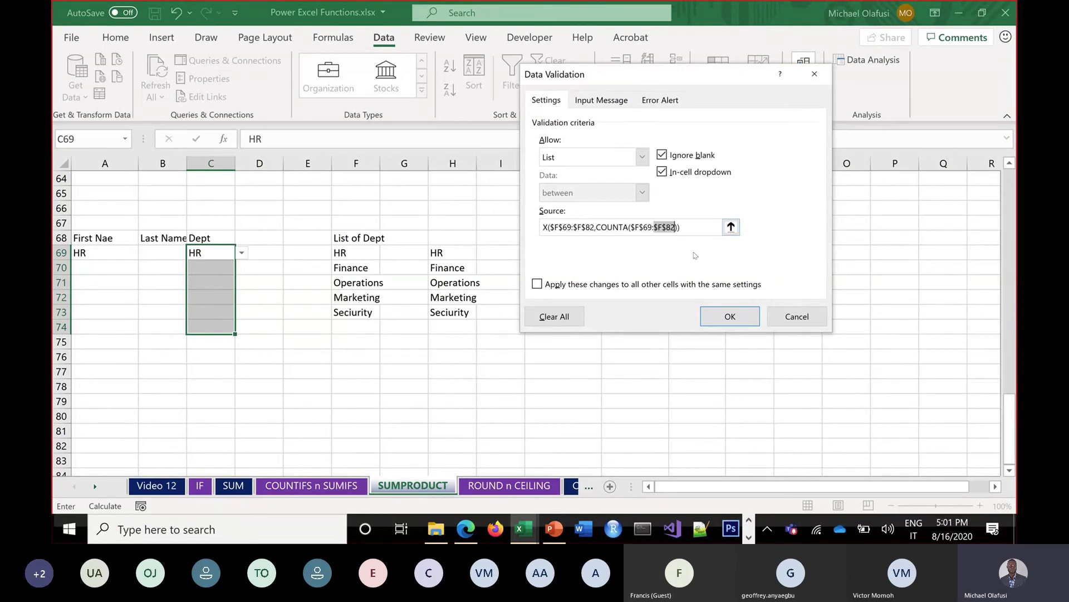
left_click(562, 235)
key("ctrl+a")
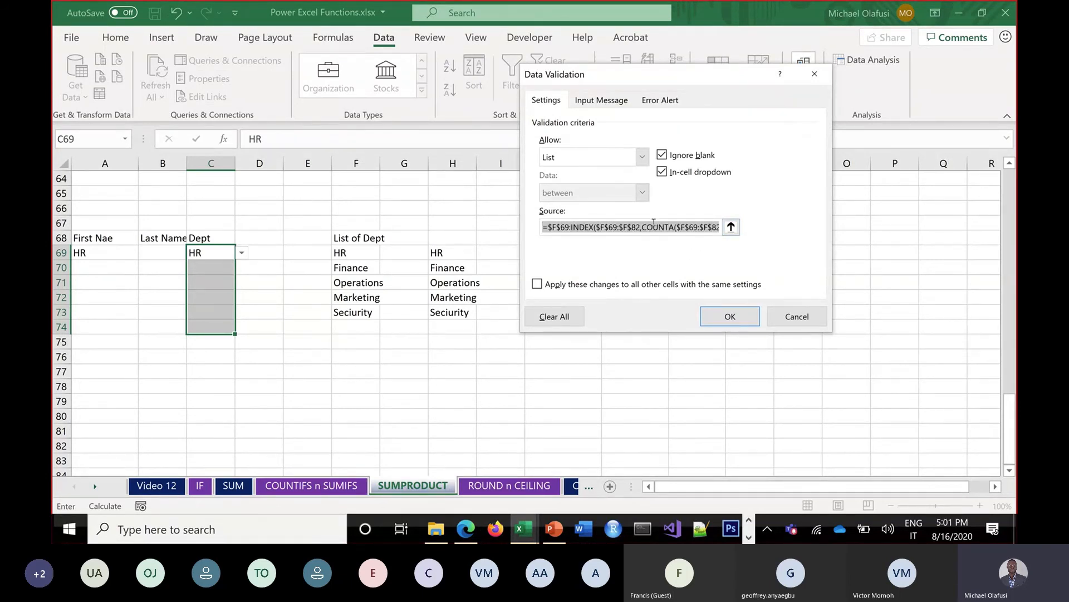
Apply the source, dismiss the reference-operator error, and retry without the leading equals sign
left_click(722, 314)
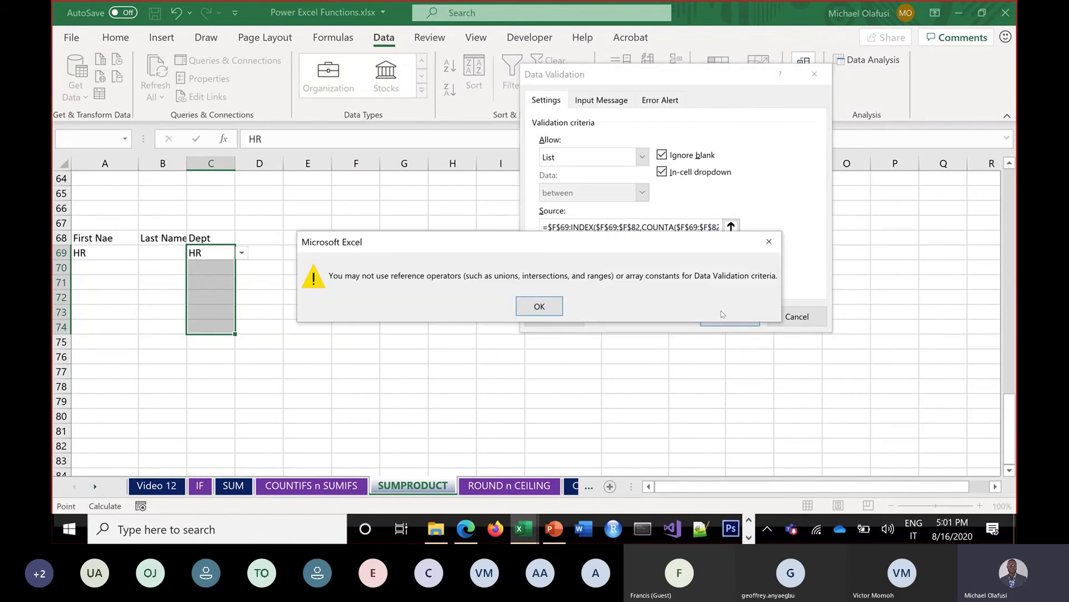
left_click(551, 306)
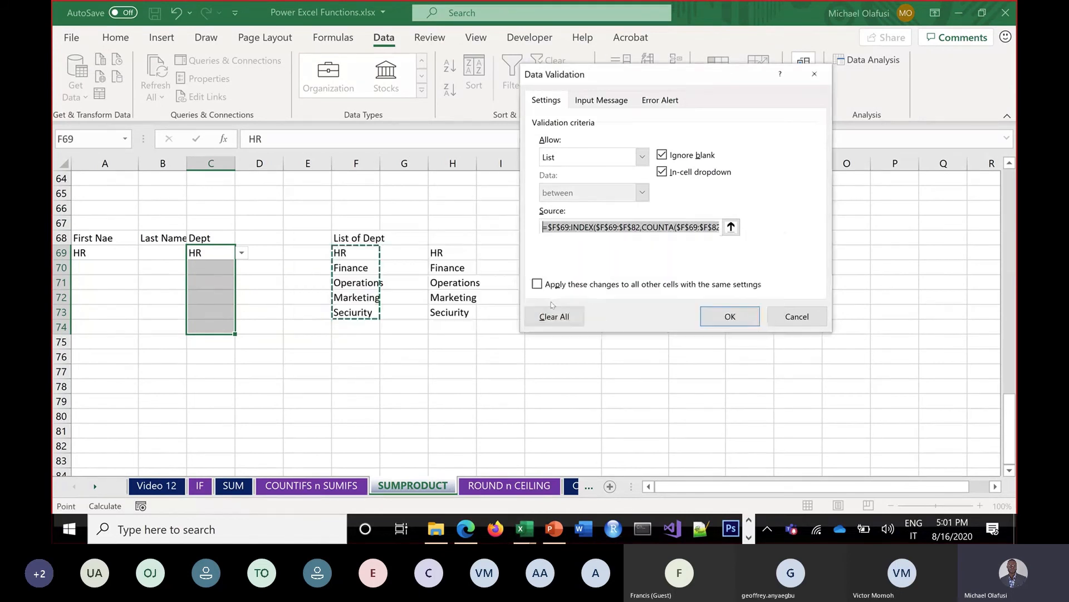
left_click(547, 227)
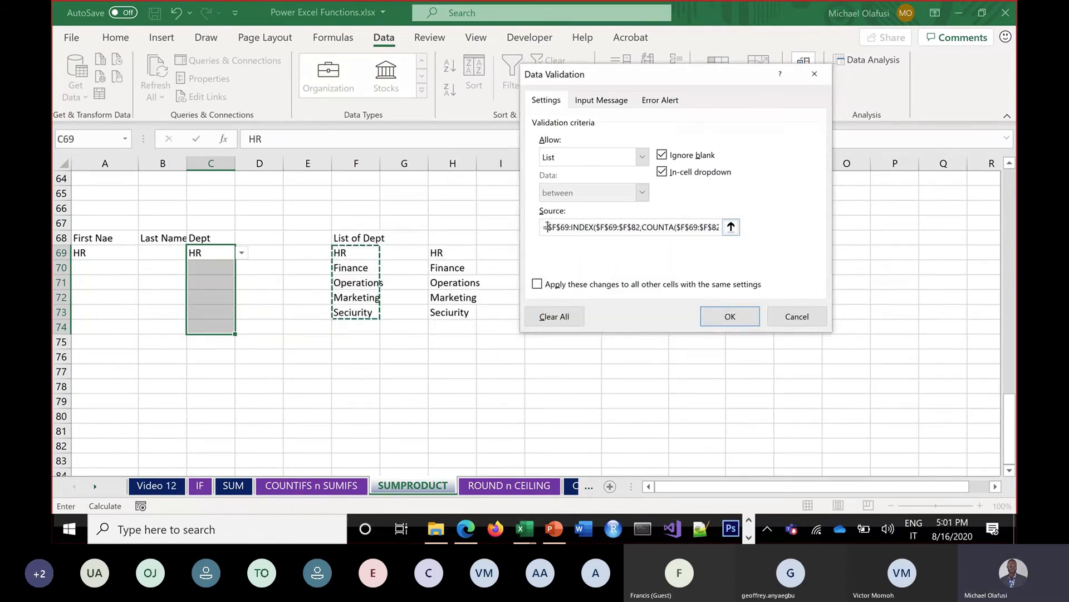
left_click_drag(549, 227, 755, 228)
left_click(543, 226)
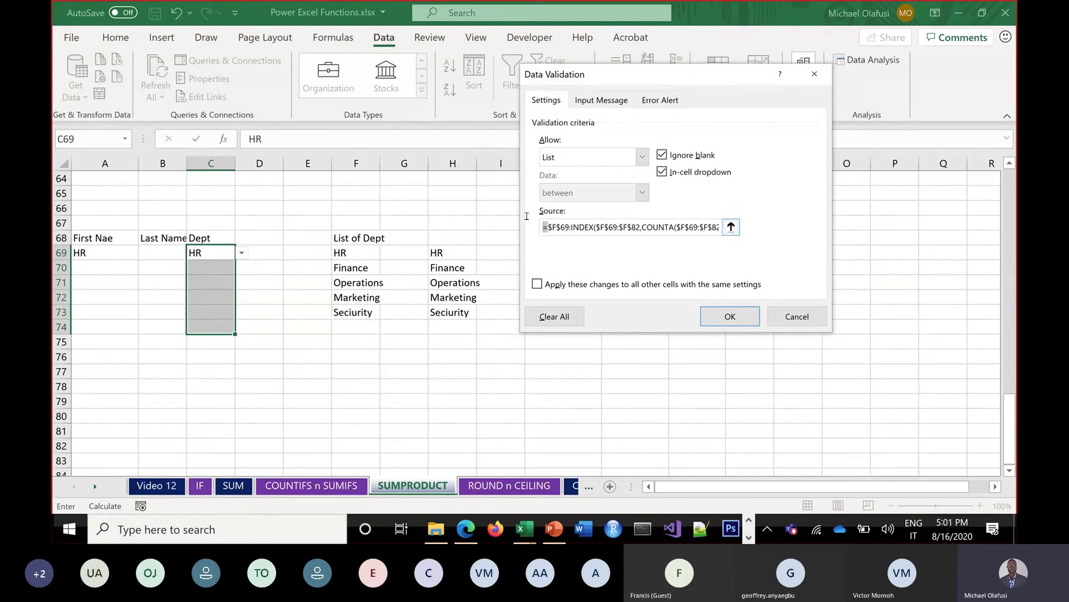
key("BackSpace")
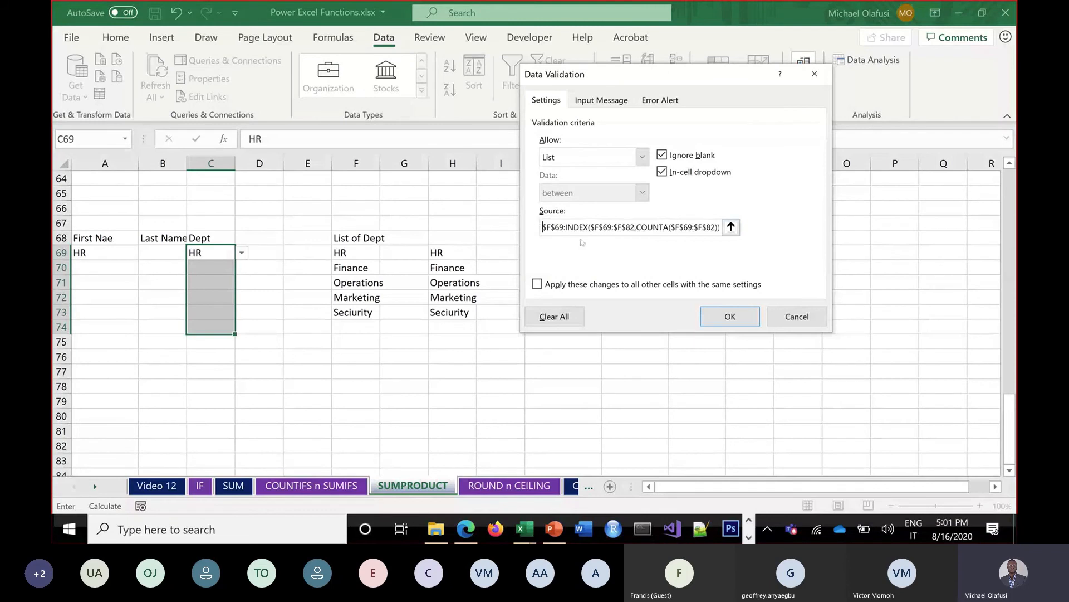
left_click(710, 309)
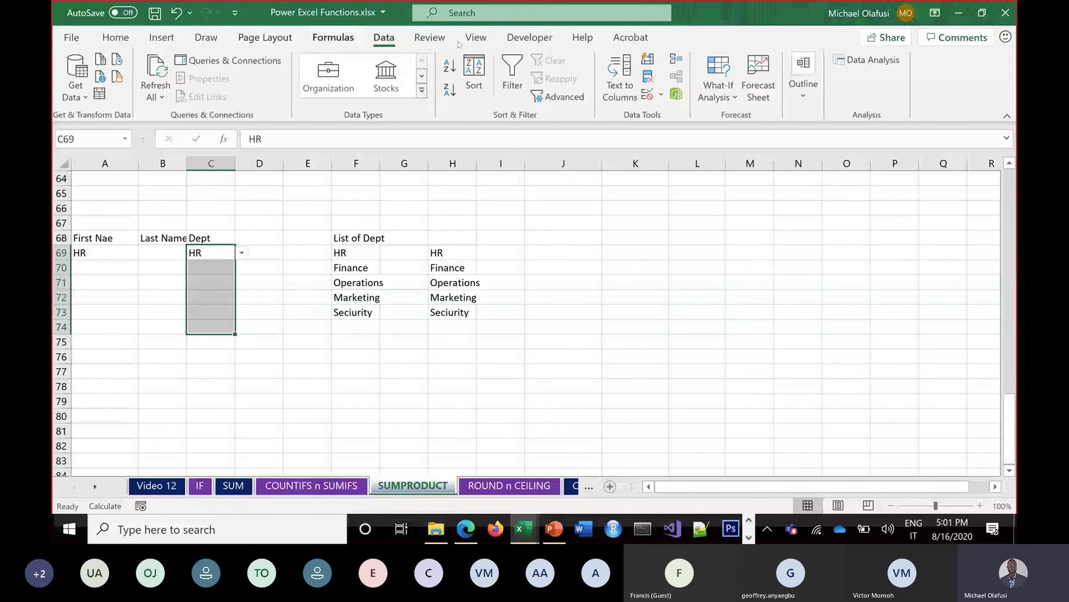
left_click(336, 39)
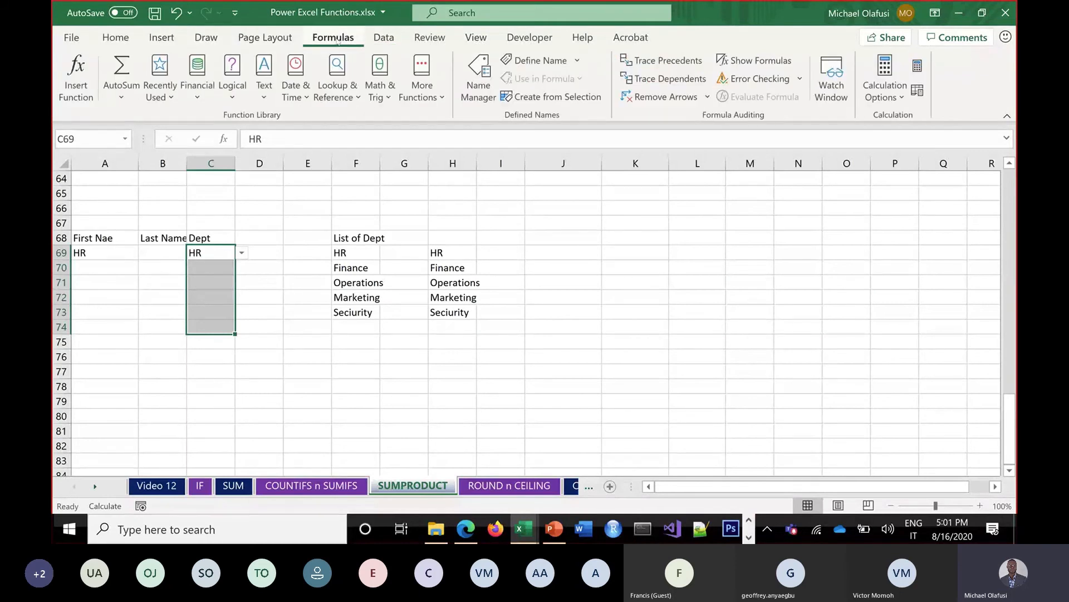
Start a new name 'edept' referring to the pasted INDEX/COUNTA formula, then cancel it
left_click(485, 98)
left_click(503, 73)
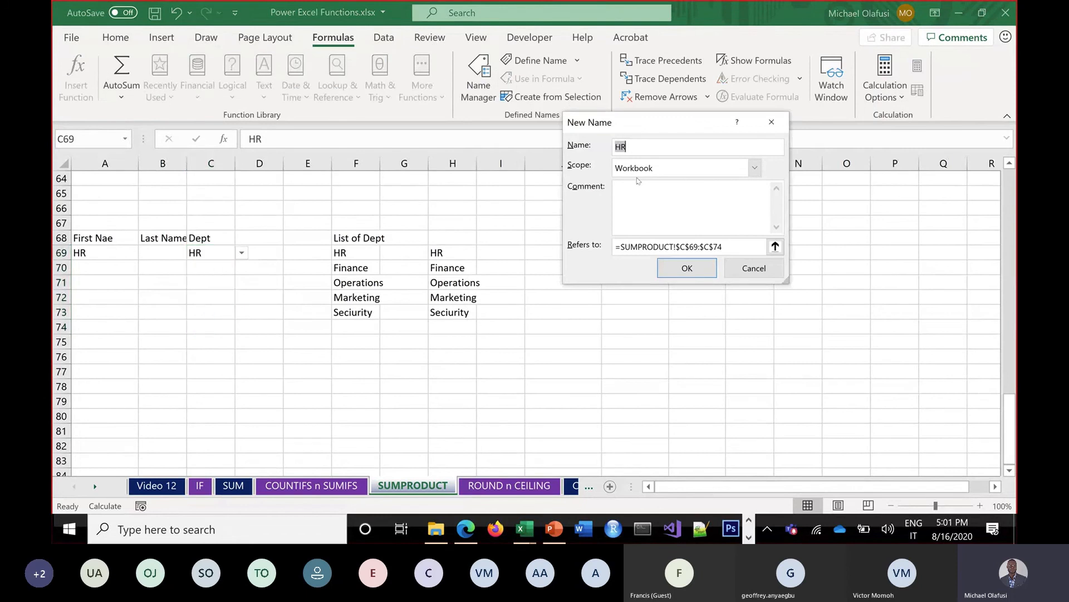
type("e")
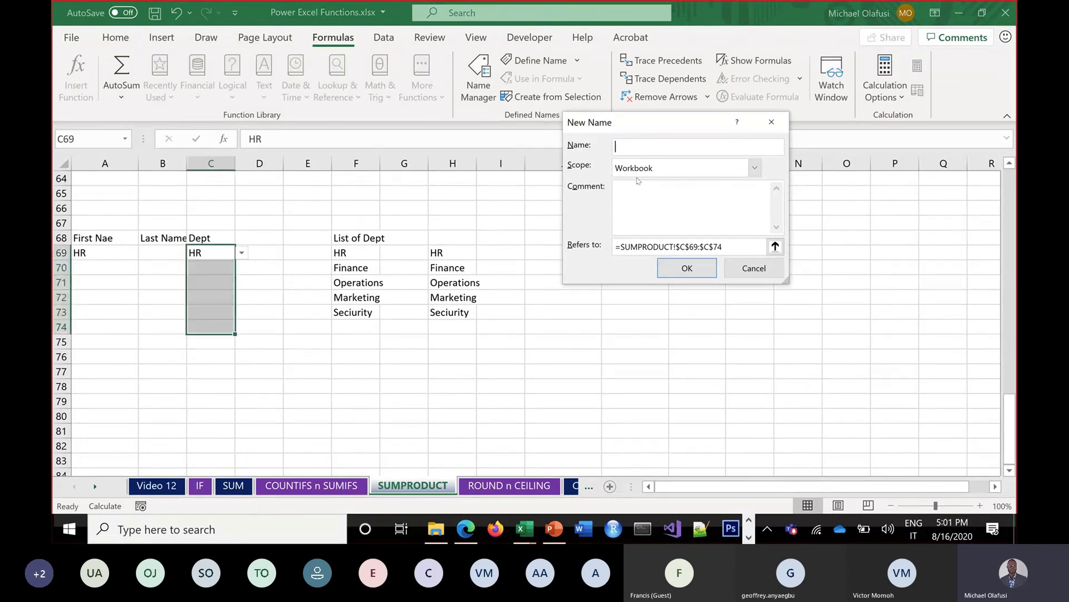
type("dept")
left_click_drag(732, 243, 566, 222)
key("ctrl+v")
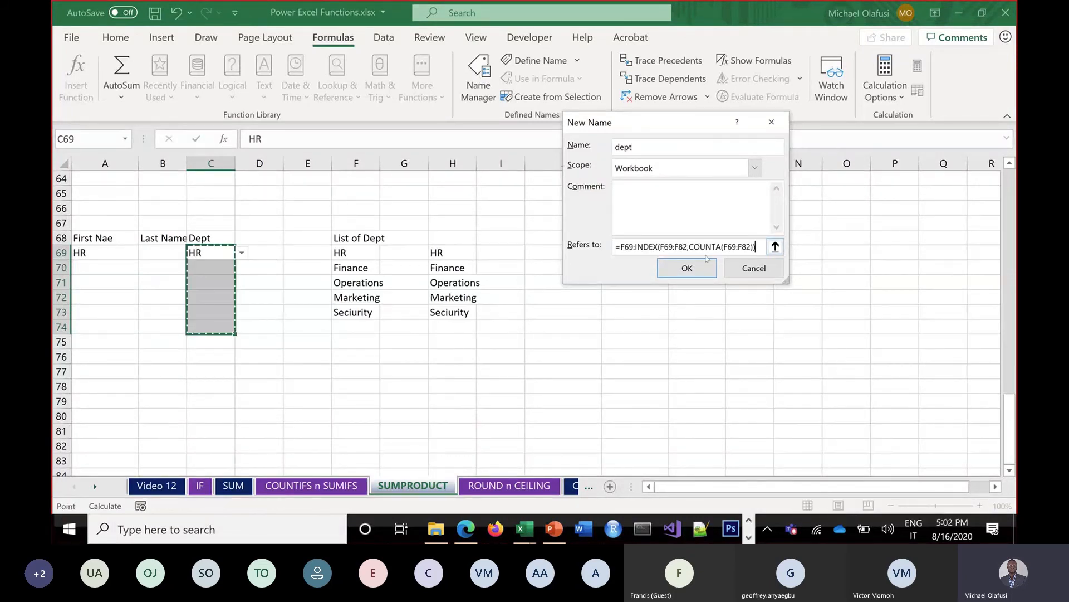
left_click(676, 150)
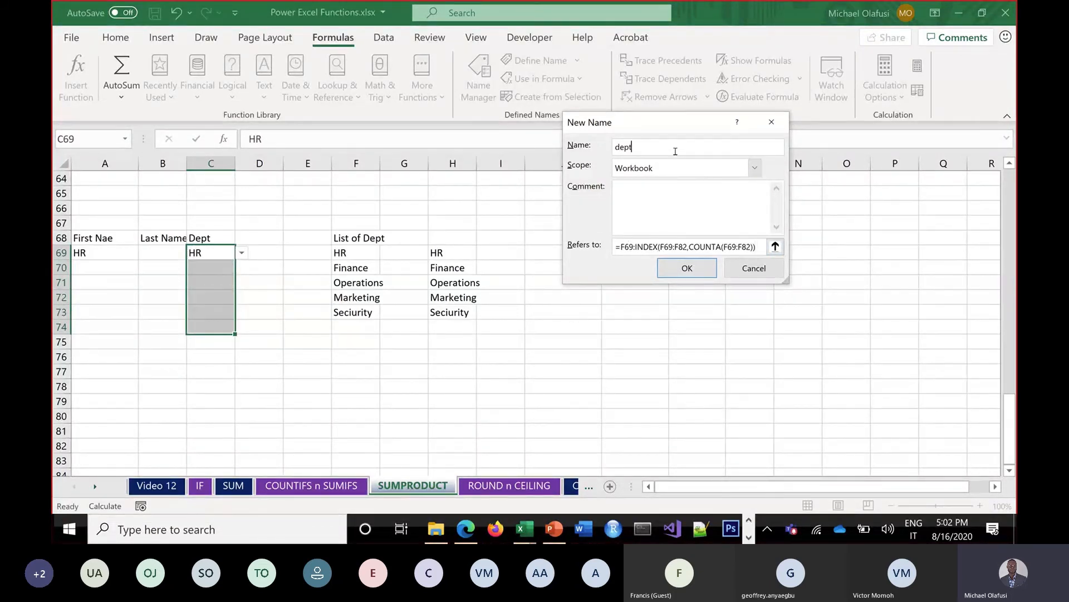
left_click(627, 248)
key("F4")
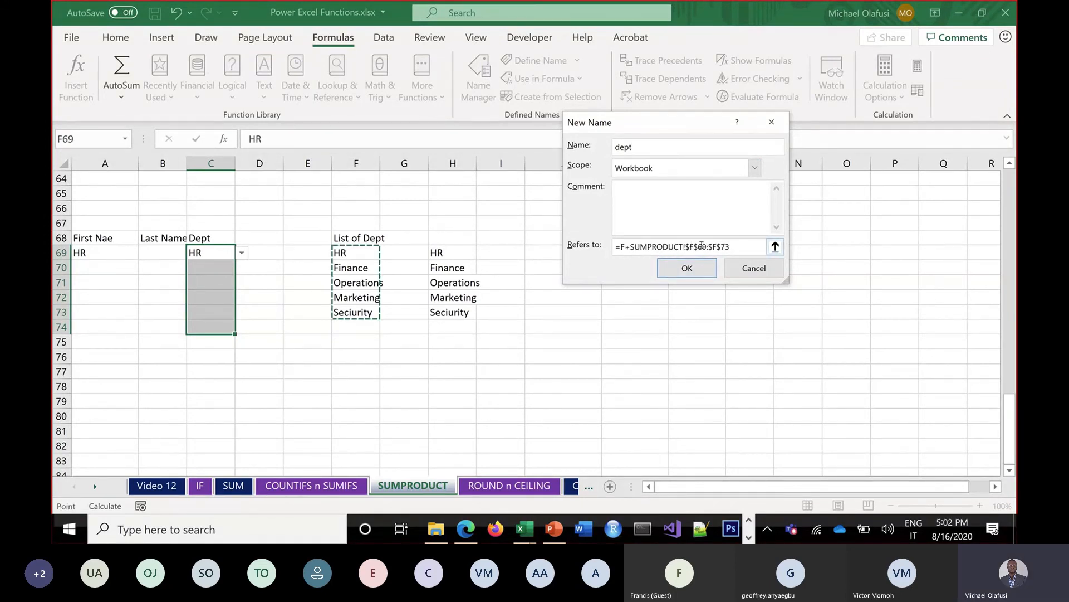
key("Escape")
Define the name dept referring to the pasted F69:INDEX(F69:F82,COUNTA(F69:F82)) formula
left_click(504, 72)
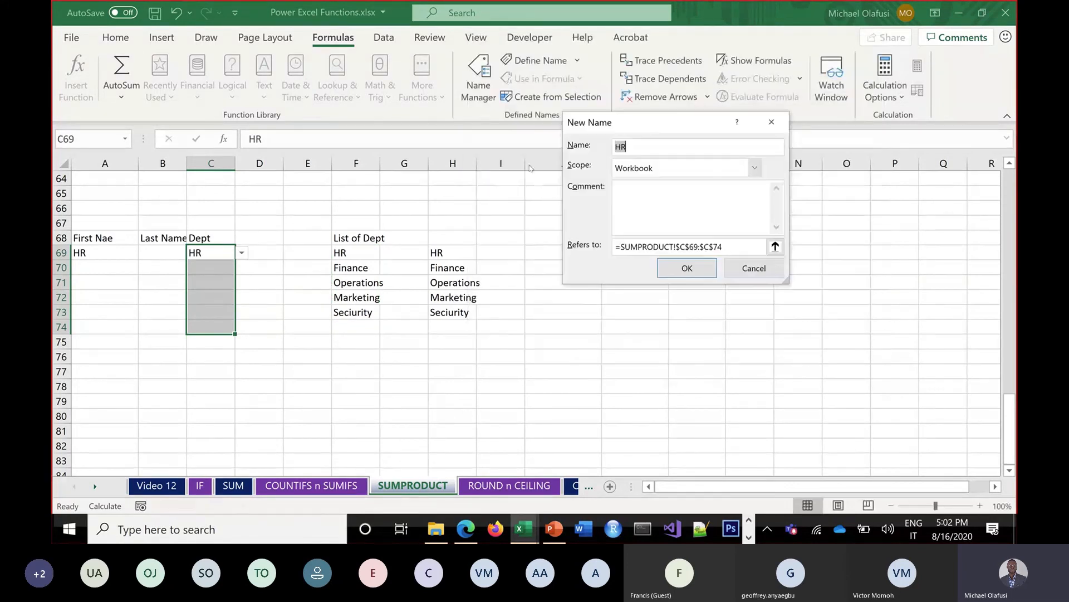
type("D")
key("BackSpace")
type("dept")
double_click(738, 249)
key("ctrl+v")
left_click(687, 268)
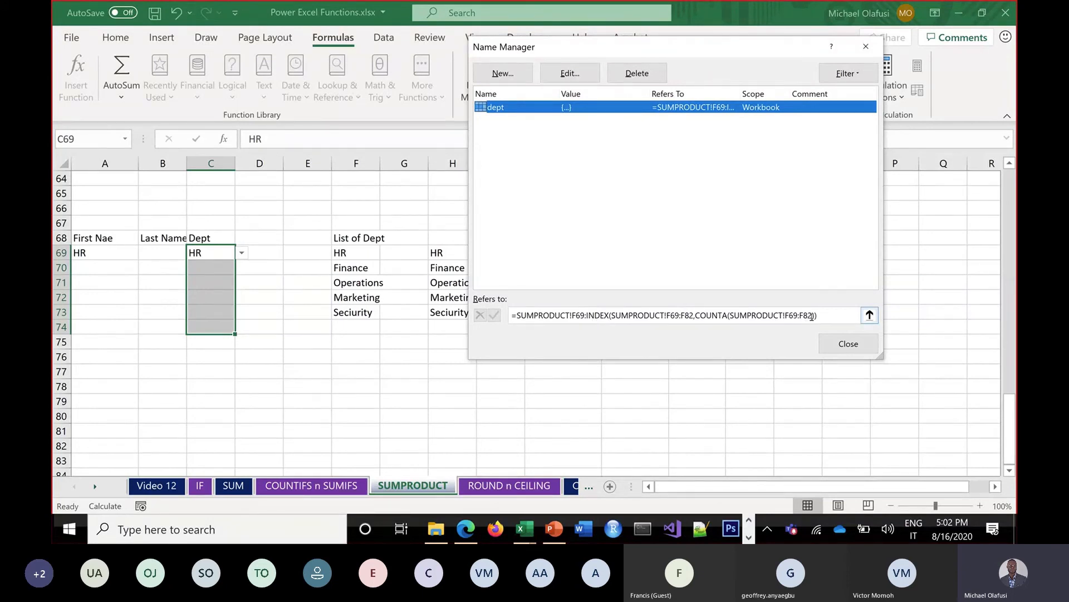
Make the F69 and F82 references in dept's formula absolute
left_click(581, 316)
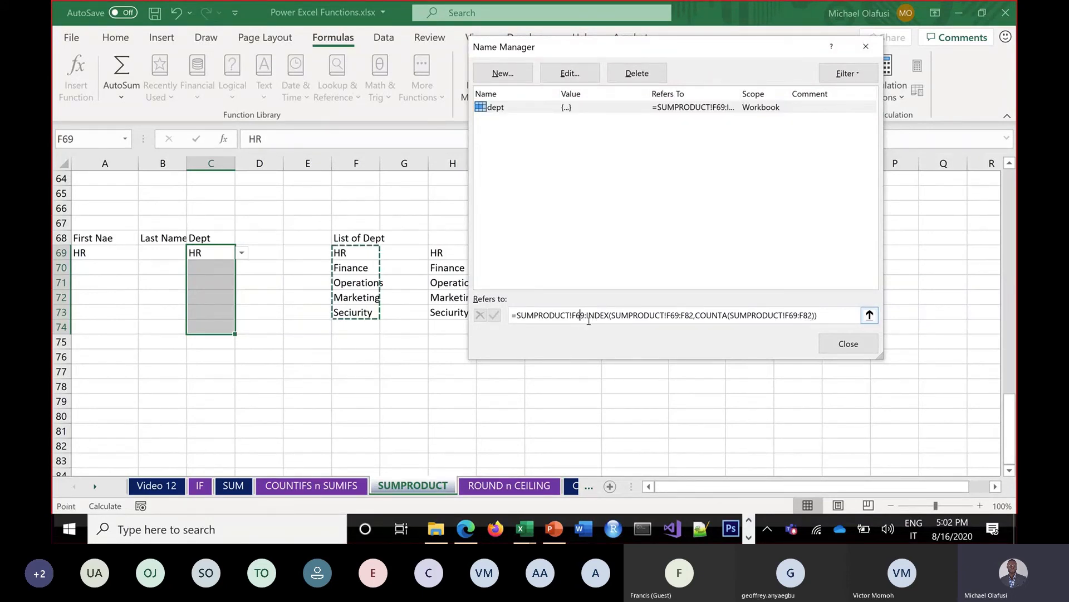
key("F4")
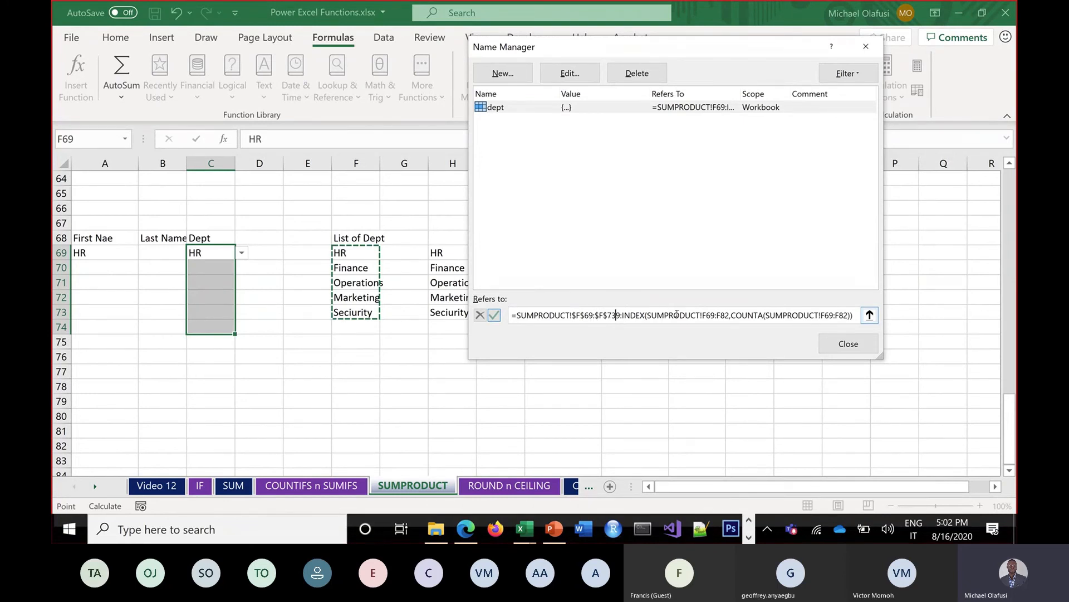
left_click_drag(821, 316, 832, 315)
key("F4")
left_click(849, 315)
key("F4")
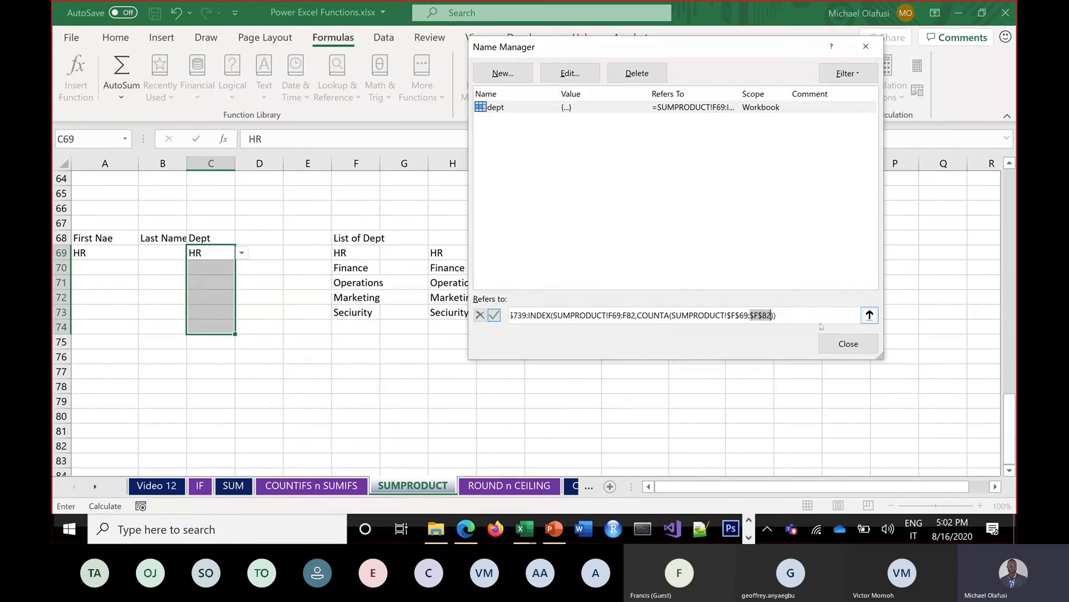
left_click(634, 316)
key("F4")
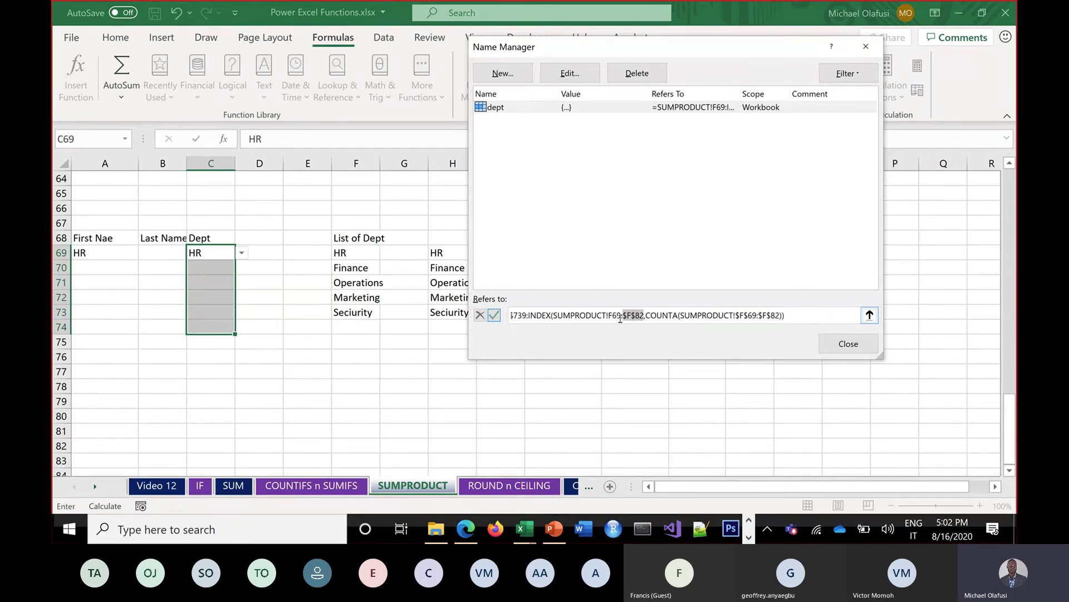
left_click(613, 315)
key("F4")
Correct the first range's end row from $F$739 to $F$82, confirm, and close Name Manager
left_click_drag(516, 315, 508, 315)
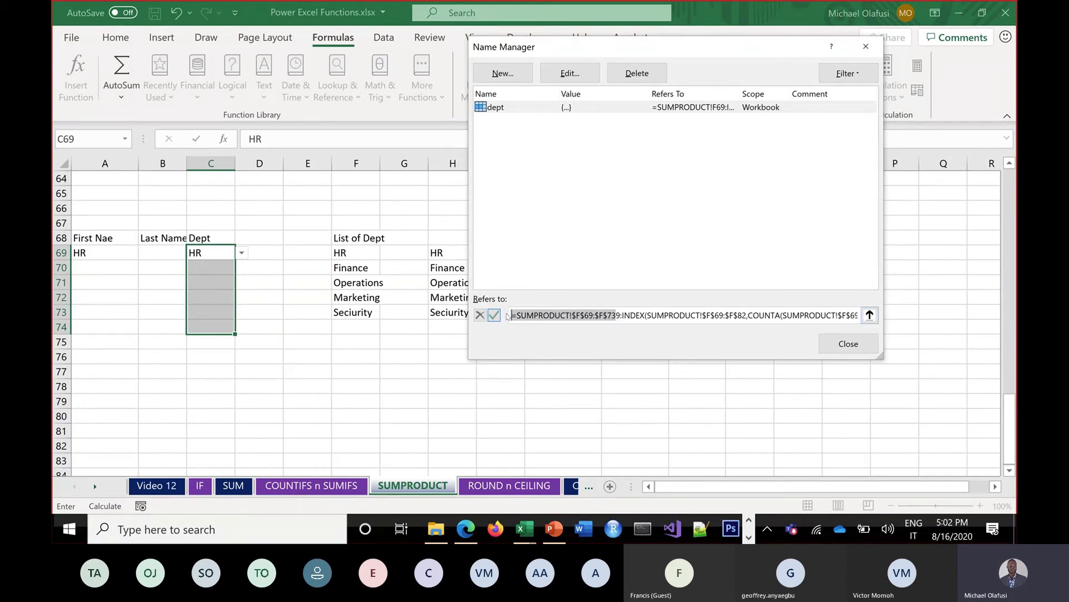
left_click(618, 316)
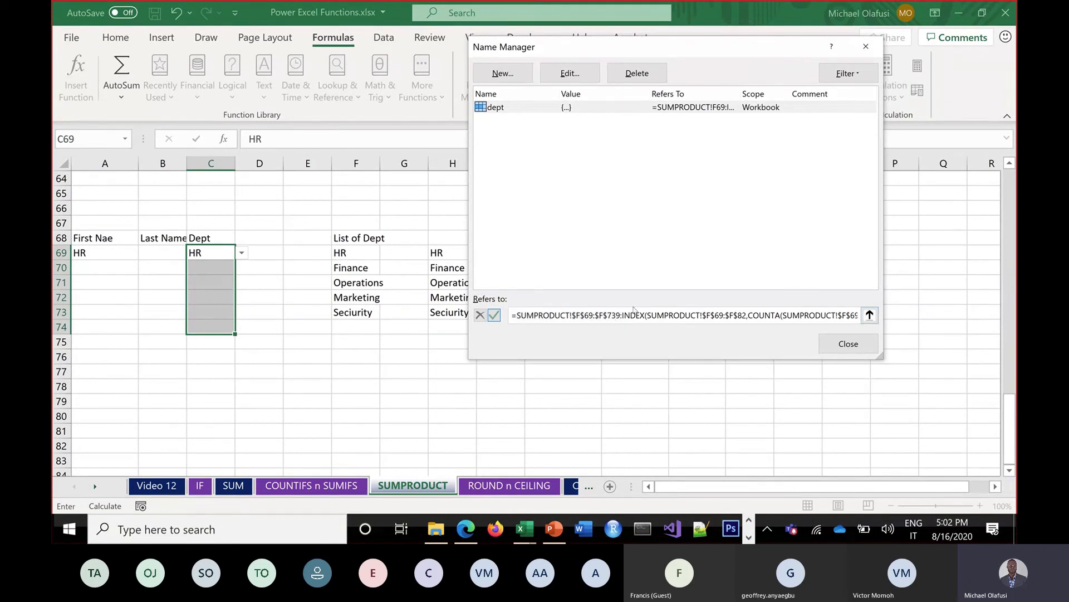
key("BackSpace")
key("BackSpace")
key("BackSpace")
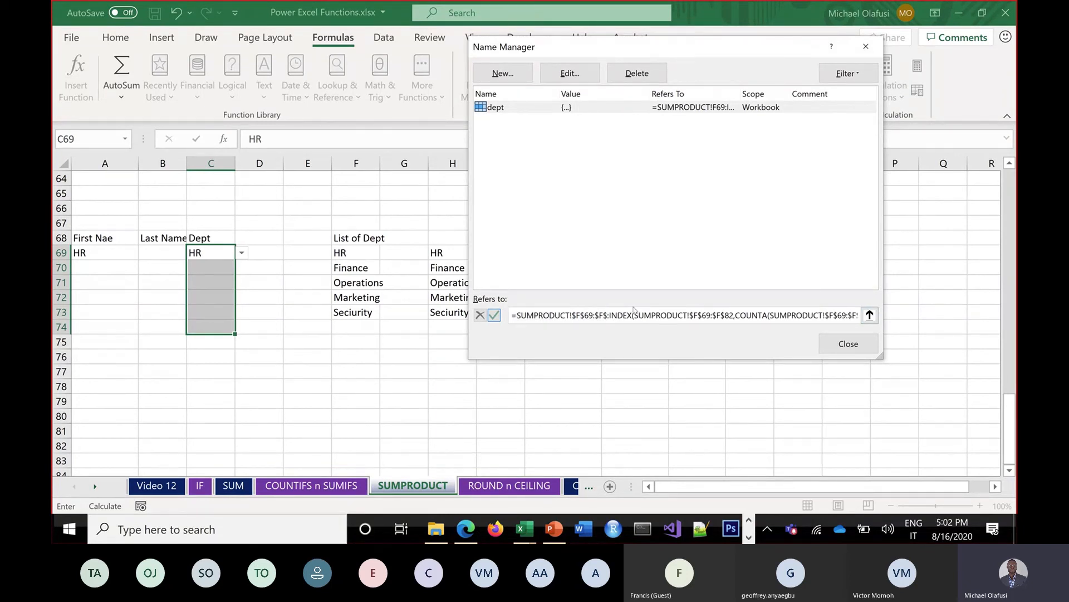
type("82")
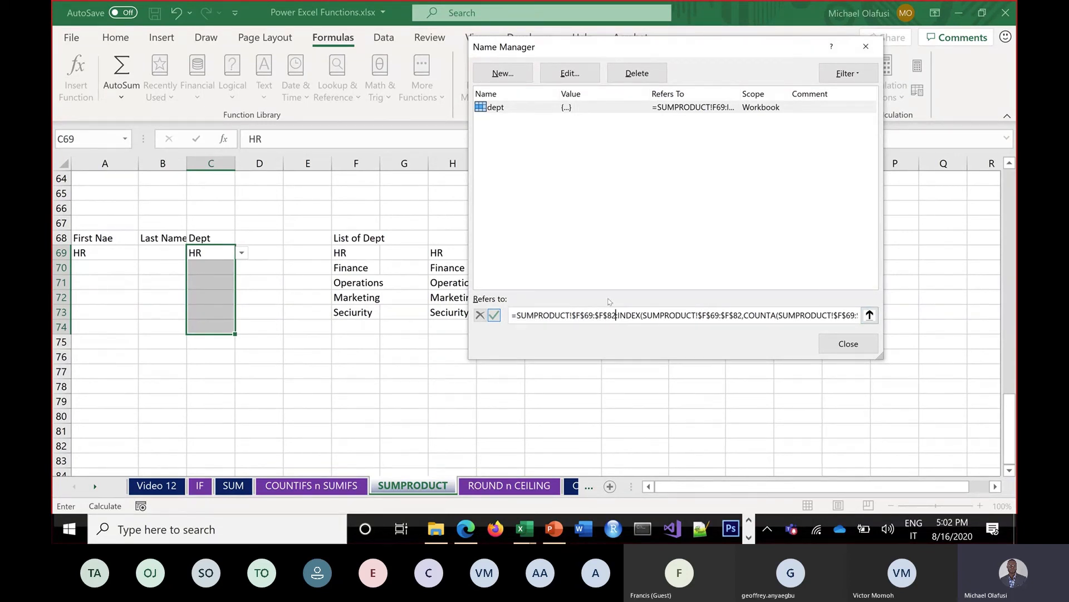
left_click(494, 316)
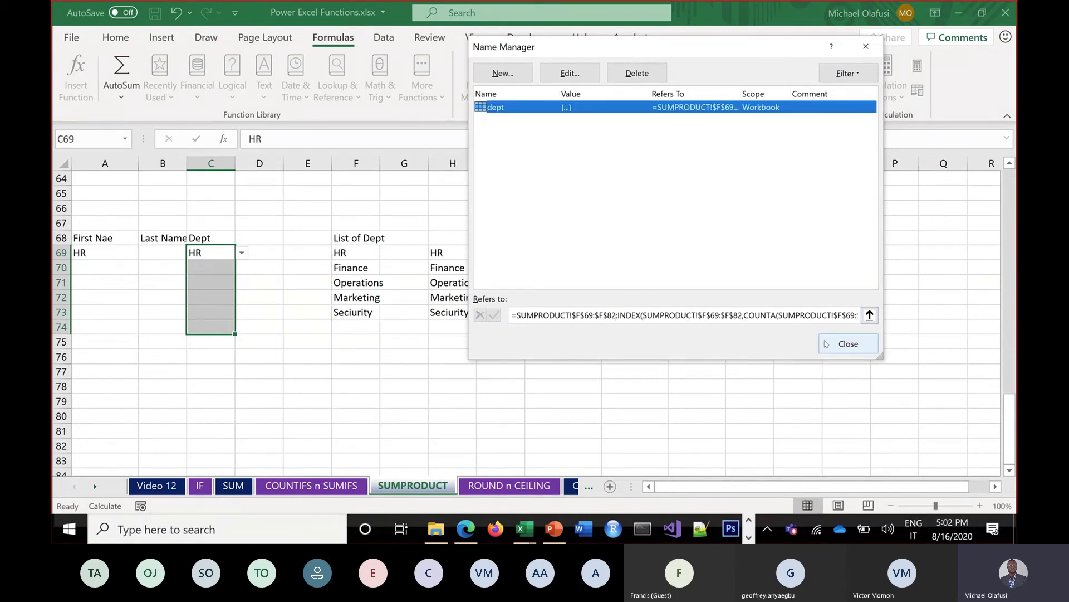
left_click(844, 344)
left_click(479, 80)
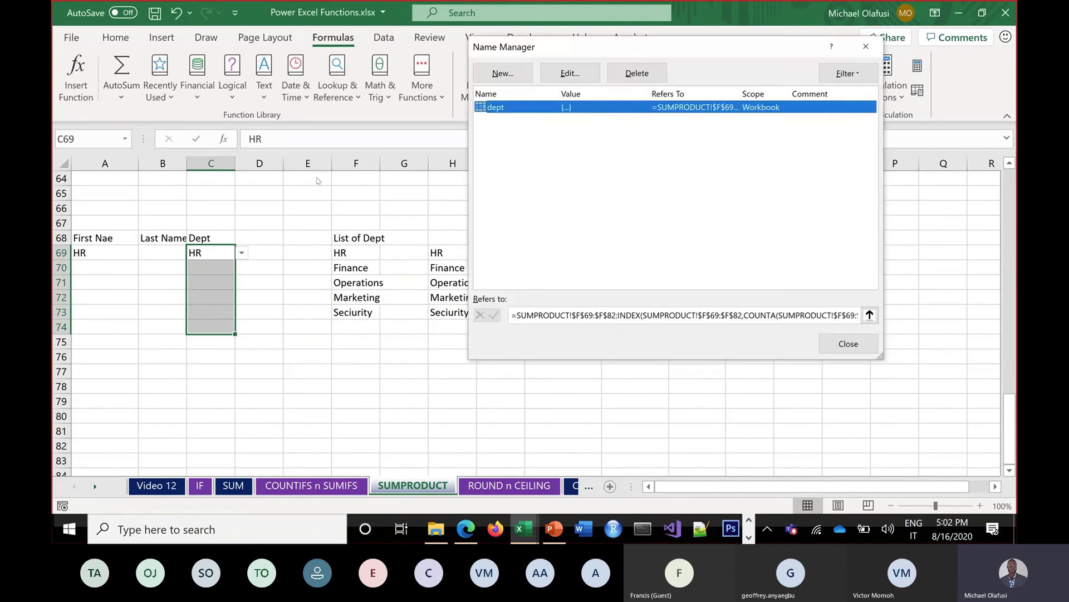
left_click(866, 47)
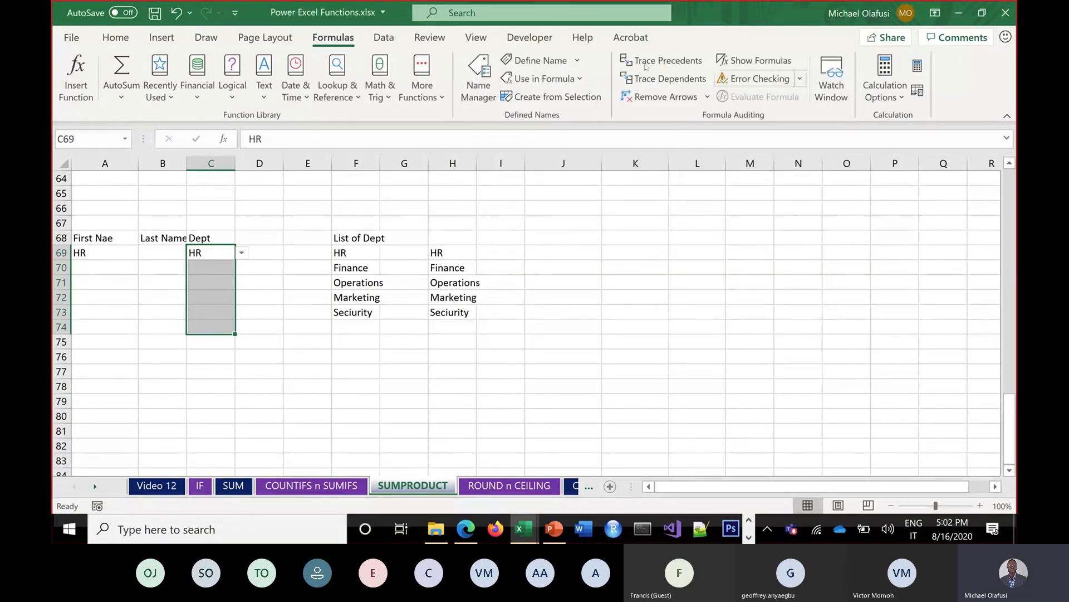
Replace the Dept cells' validation source with the =dept name
left_click(383, 38)
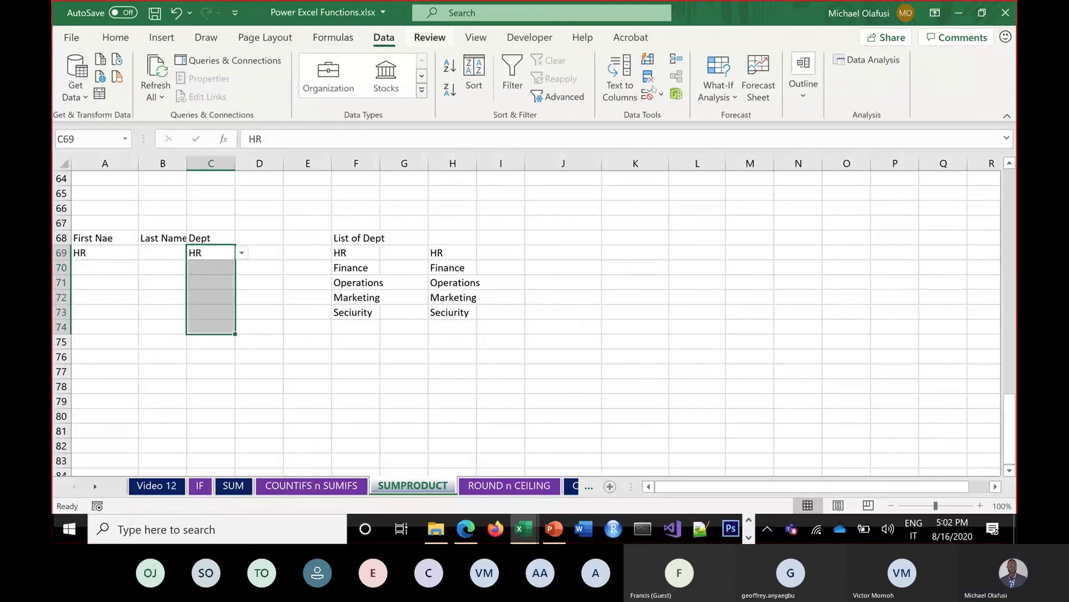
left_click(647, 59)
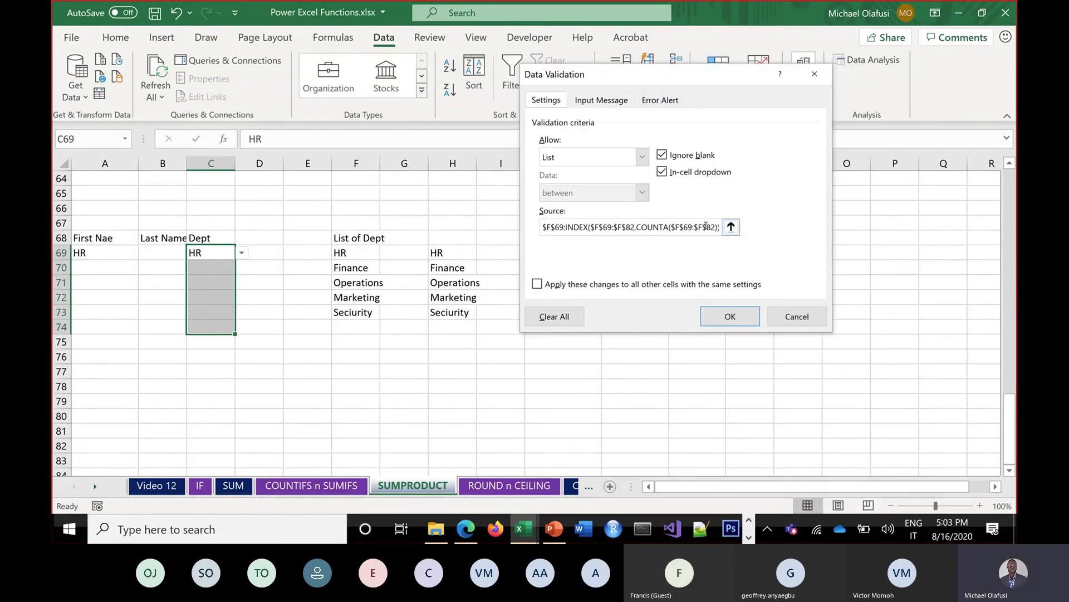
left_click_drag(705, 227, 506, 190)
key("Delete")
key("Delete")
key("Delete")
key("Delete")
key("Delete")
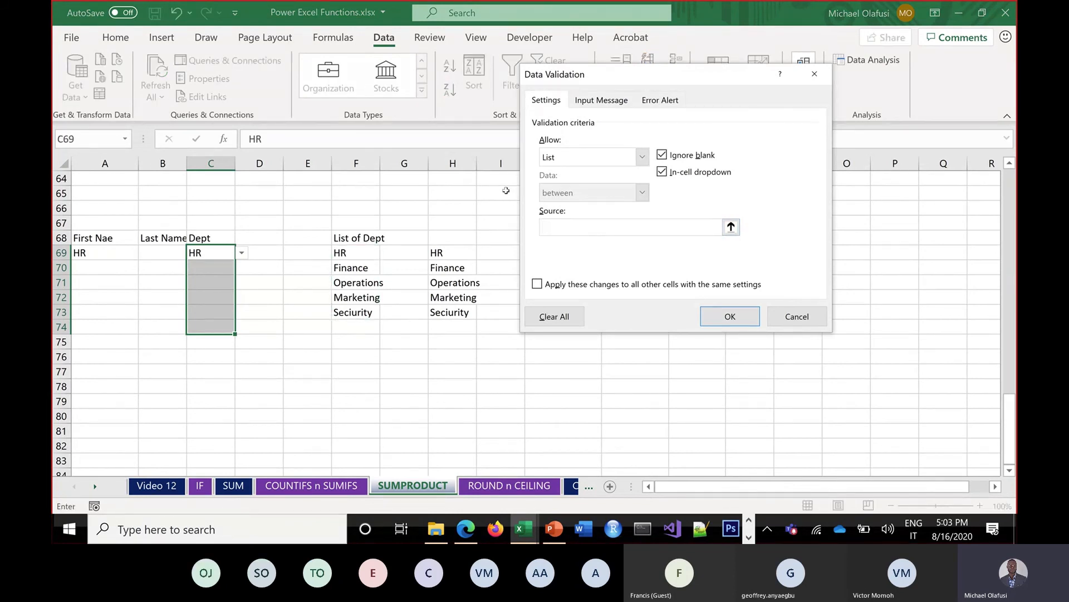
type("=dept")
left_click(730, 316)
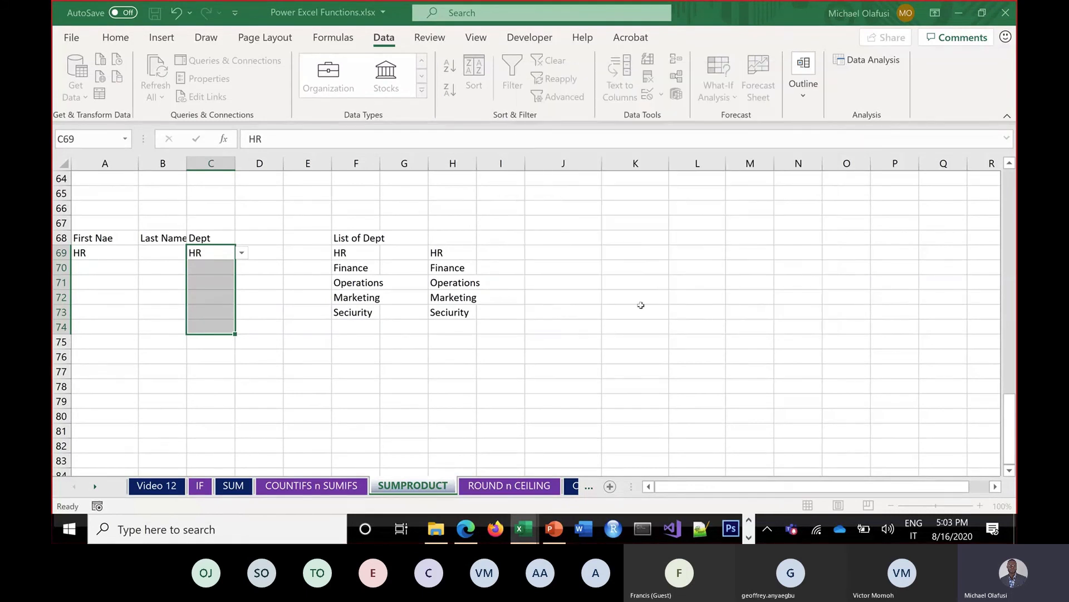
Add department Khhhd in F74 and confirm it appears in C69's dropdown
left_click(240, 254)
left_click(339, 329)
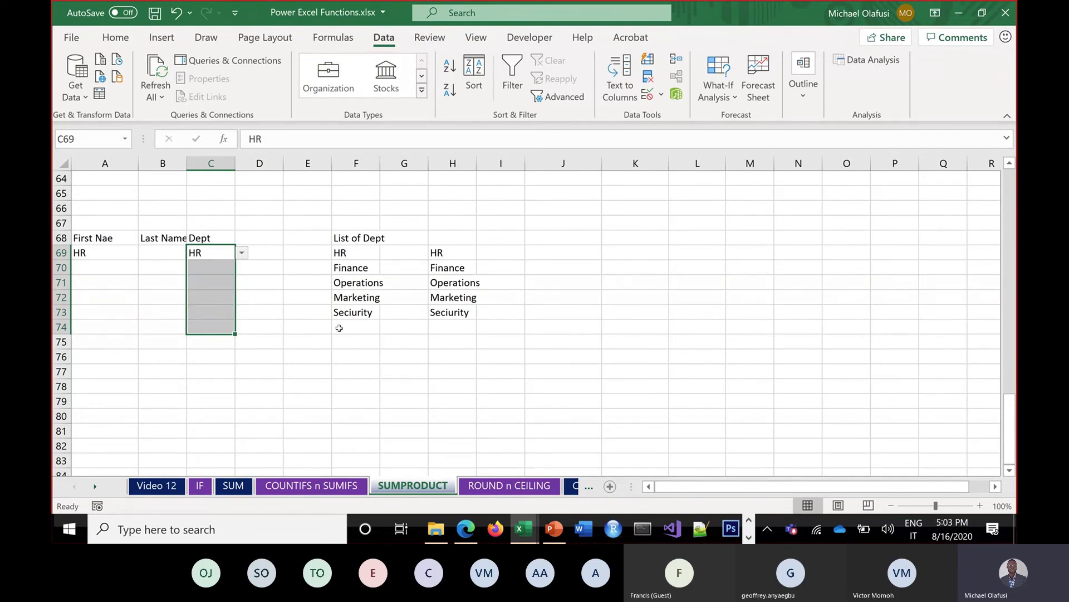
left_click(341, 328)
type("Khhhd")
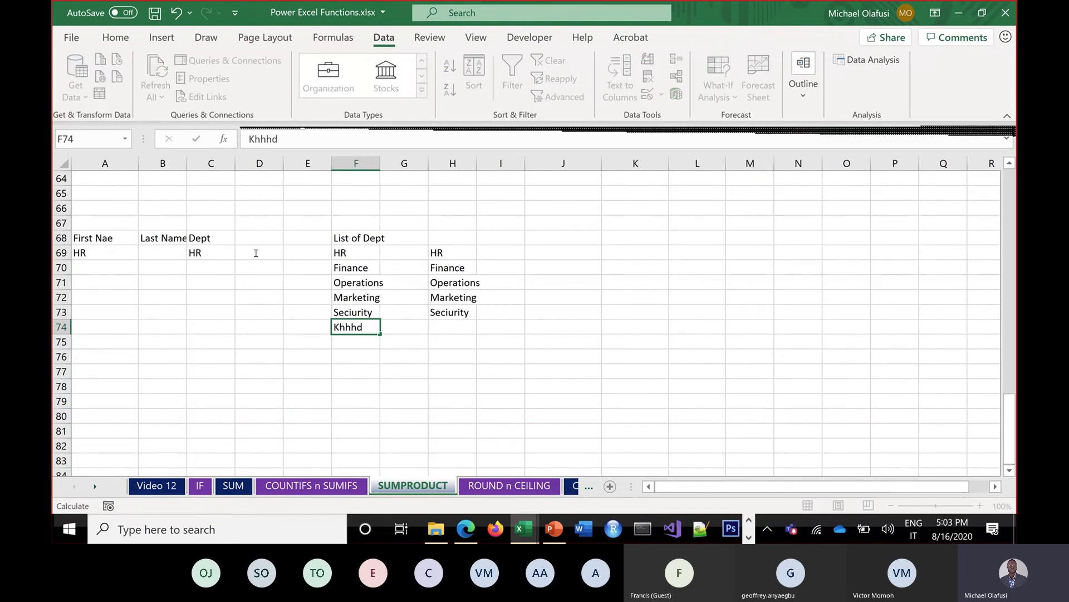
key("Return")
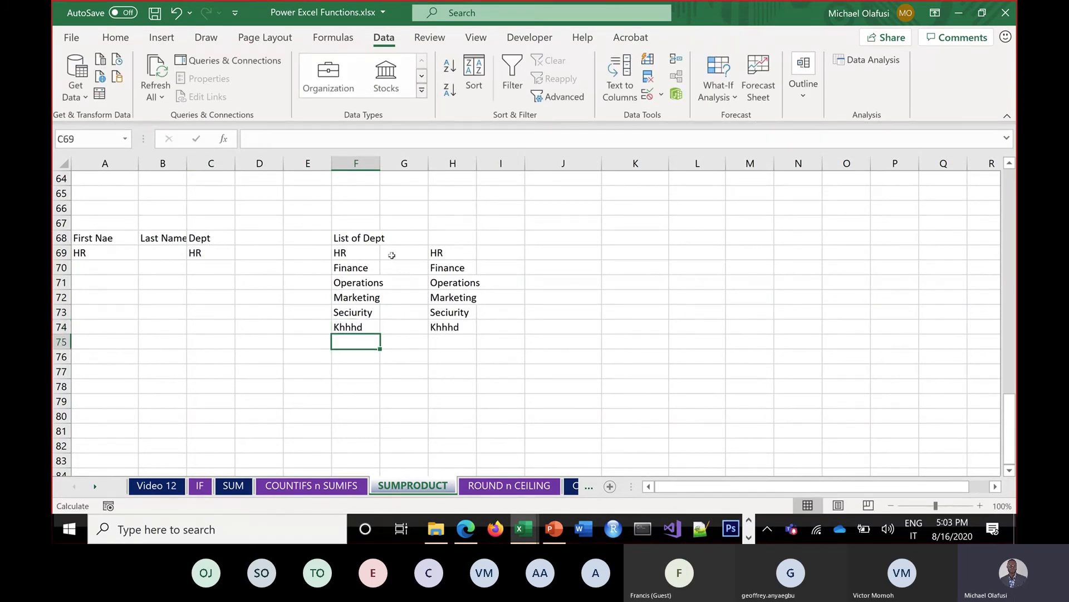
left_click(210, 251)
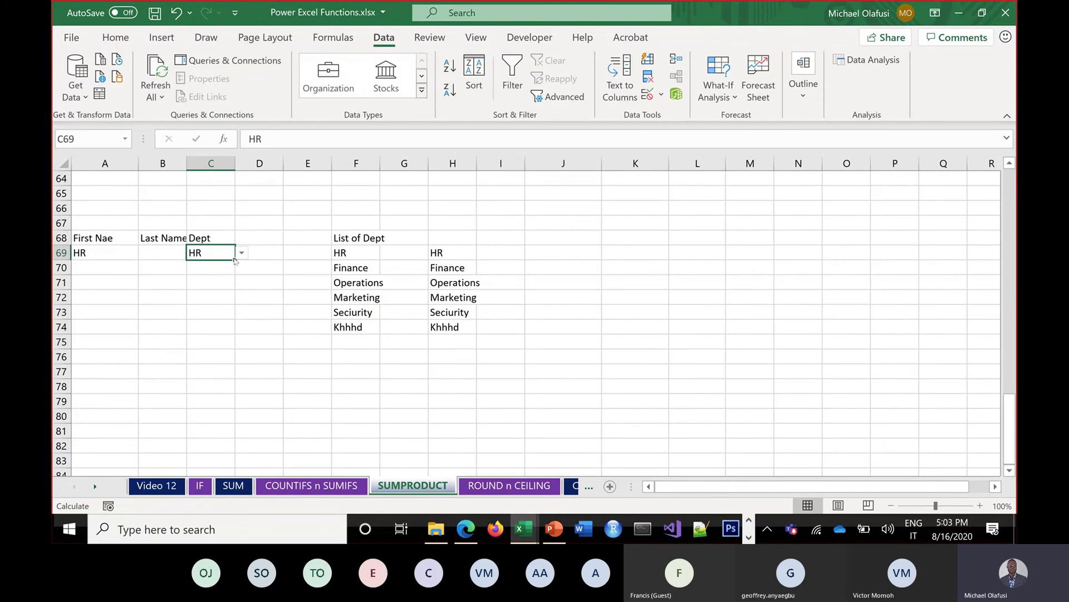
key("alt+Down")
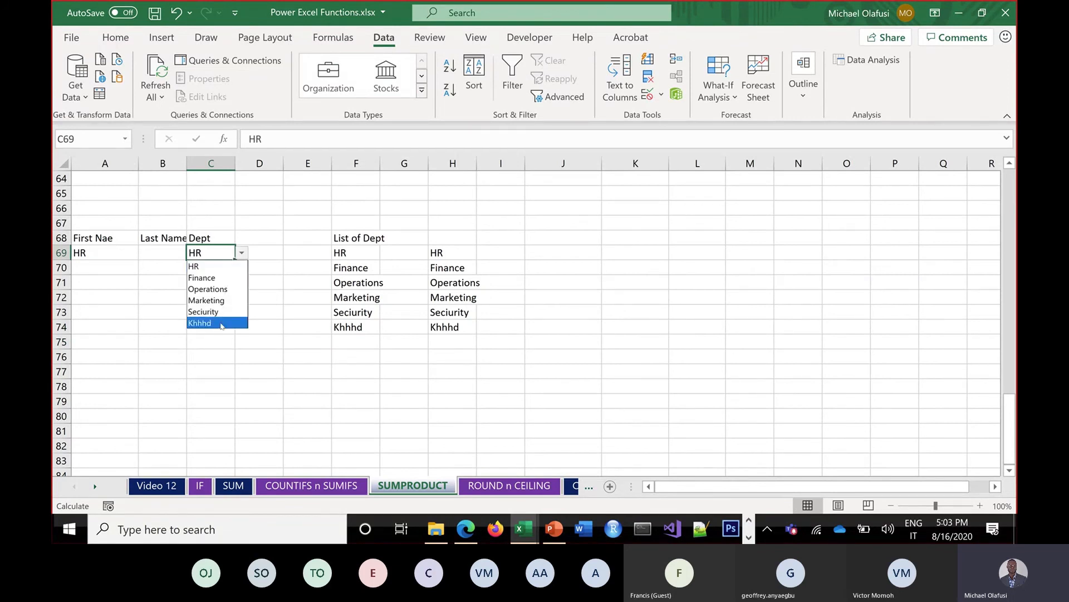
key("Escape")
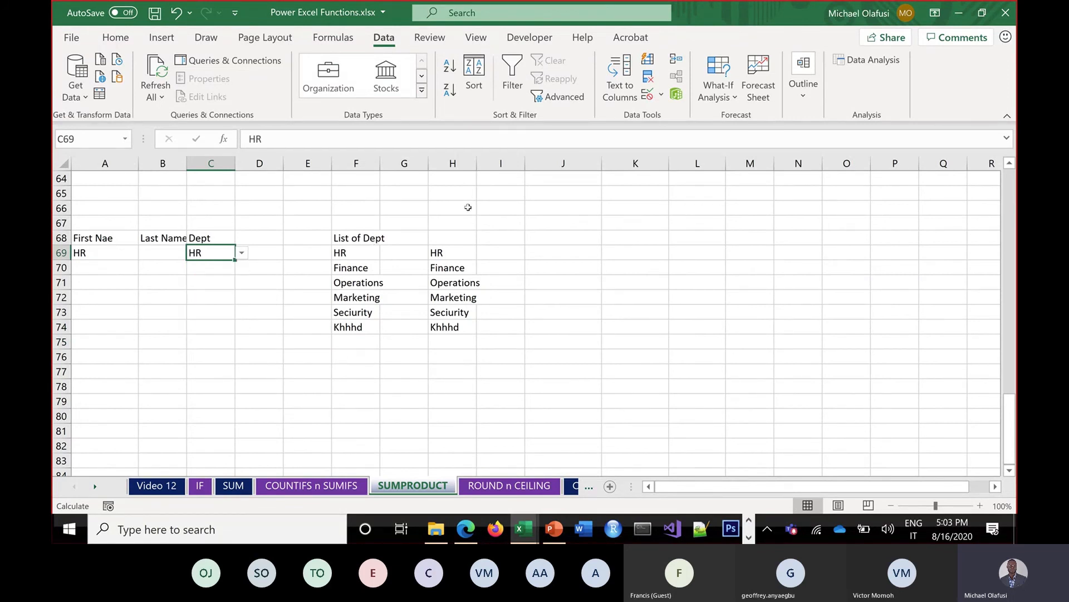
left_click(468, 207)
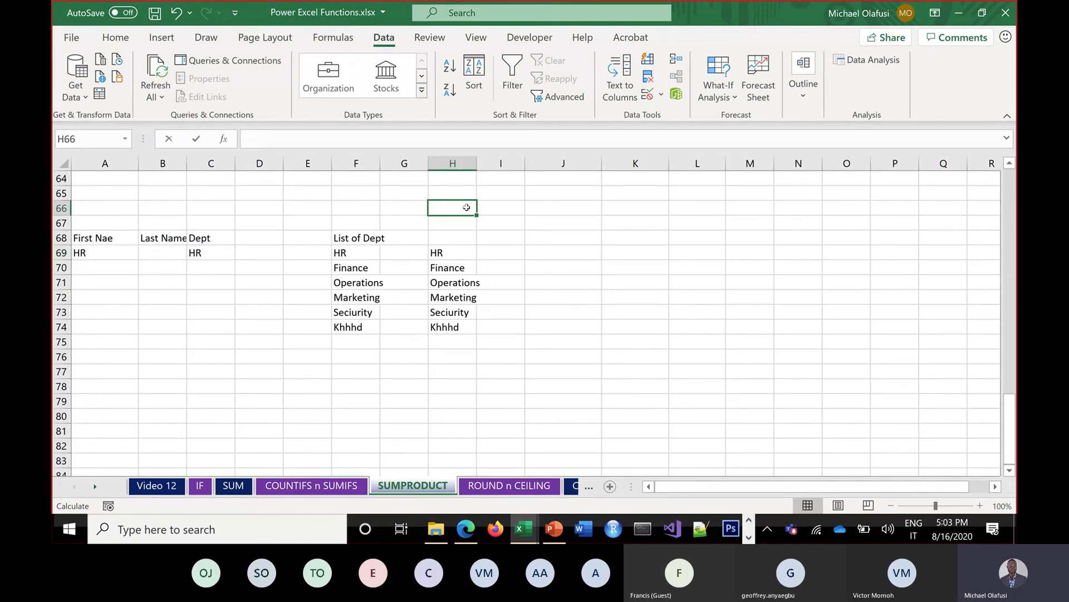
Start H66's formula as =F69: followed by an opening INDEX( function
type("=")
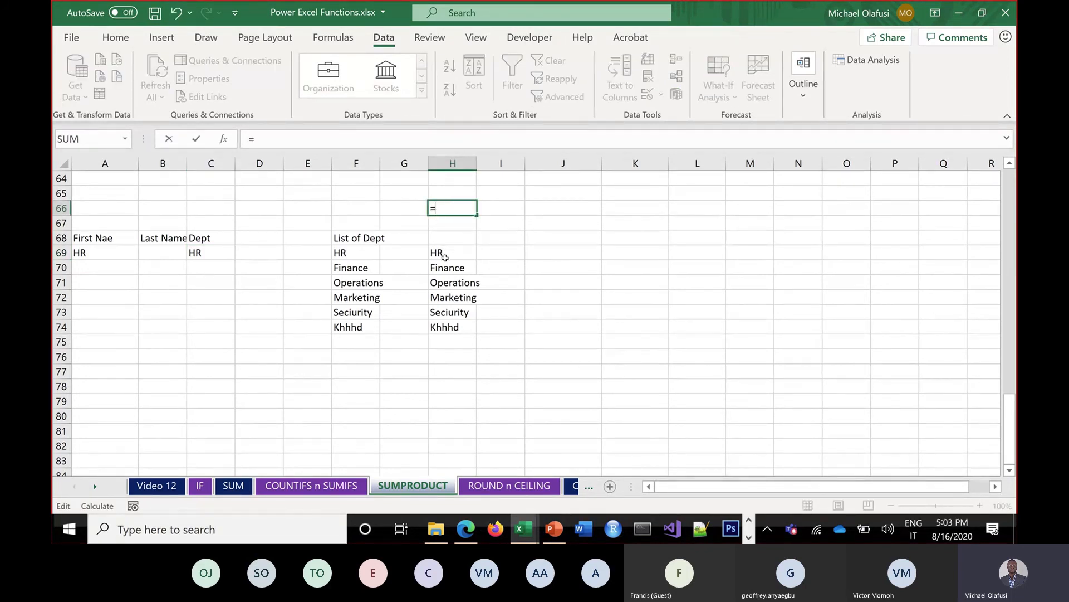
left_click_drag(444, 257, 438, 307)
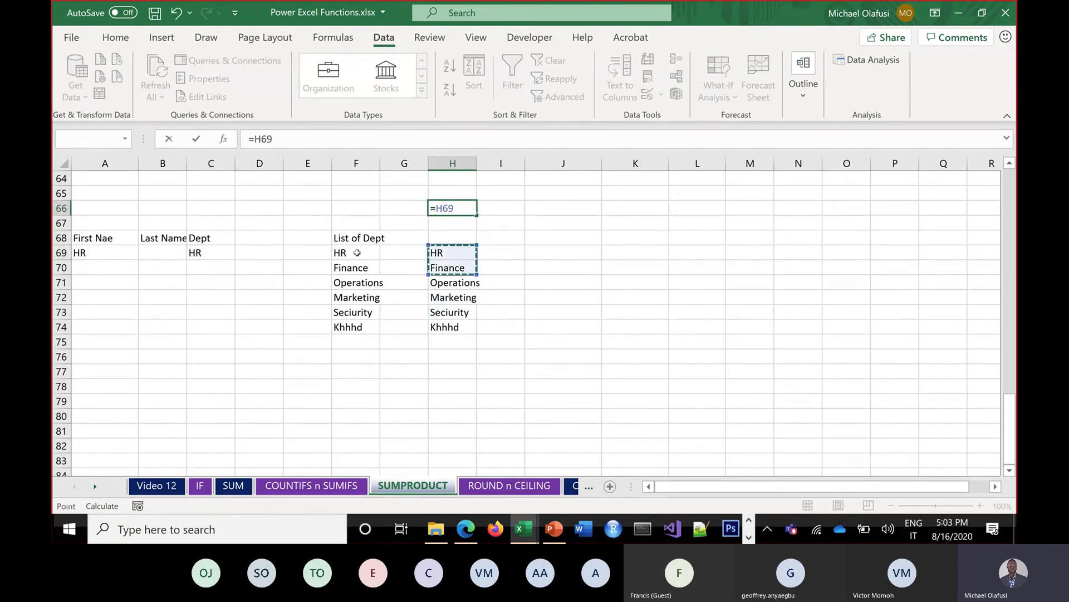
left_click_drag(357, 252, 364, 297)
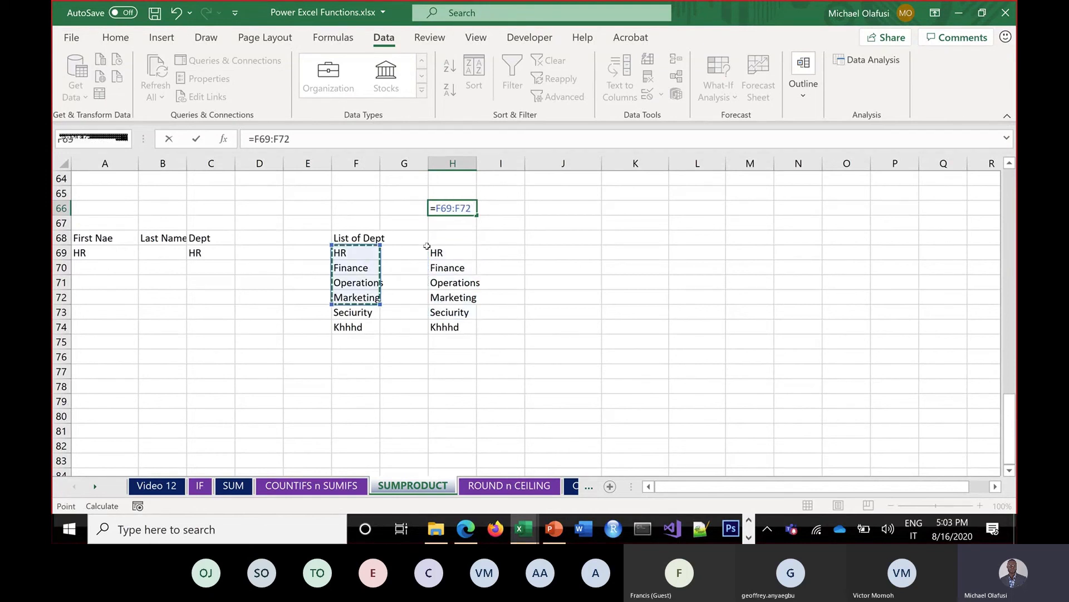
key("BackSpace")
key("BackSpace")
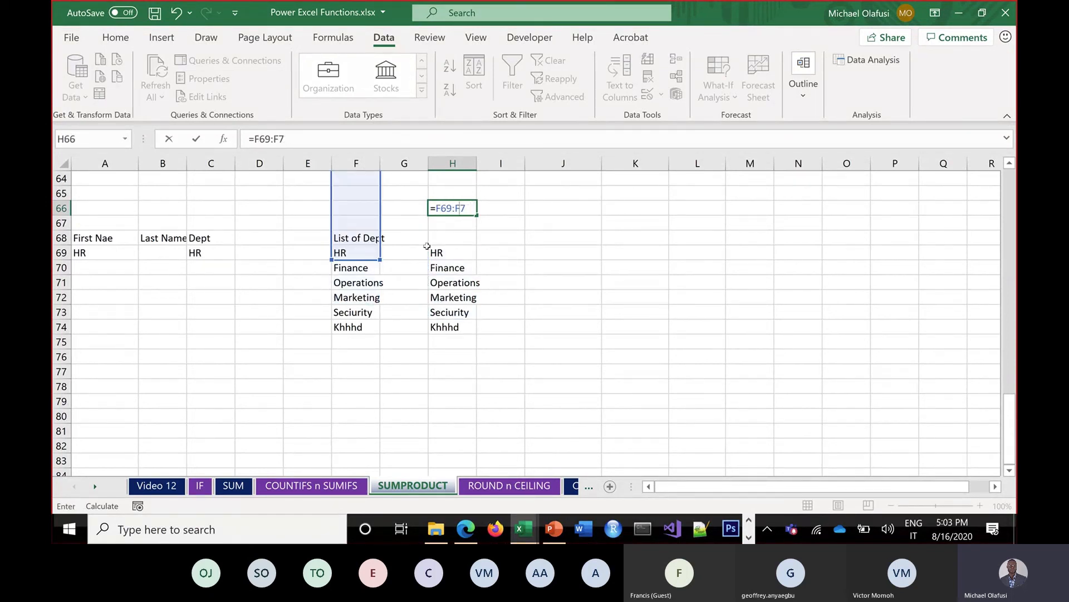
key("BackSpace")
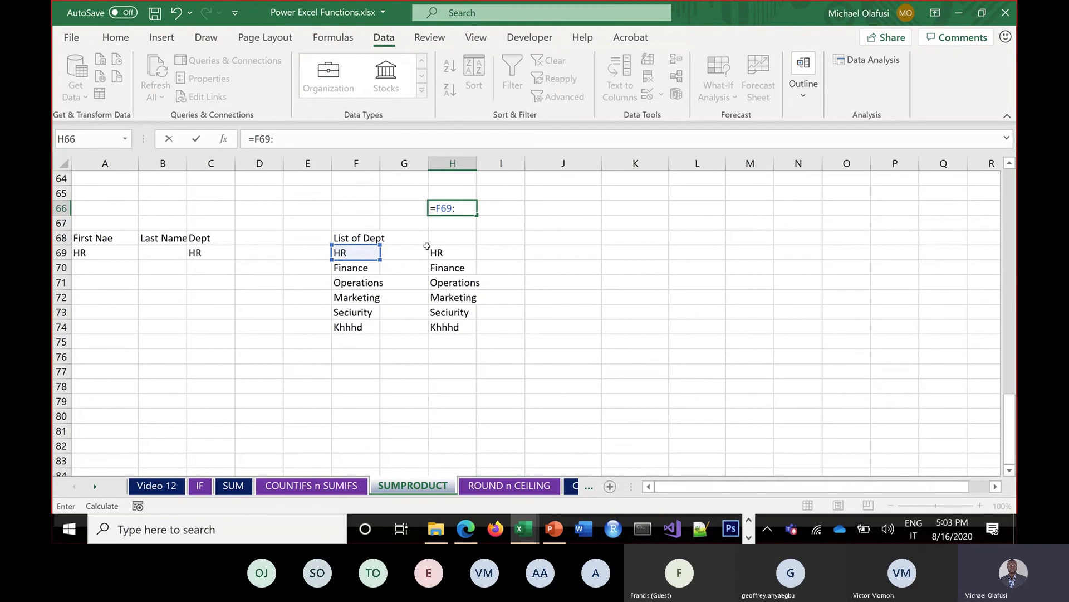
type("i")
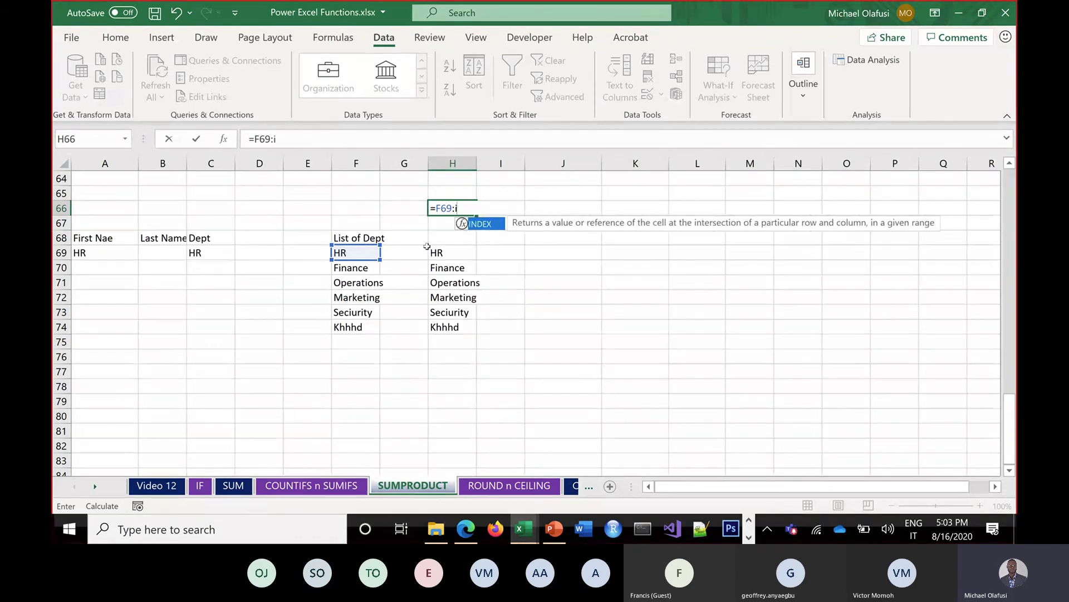
type("ndex")
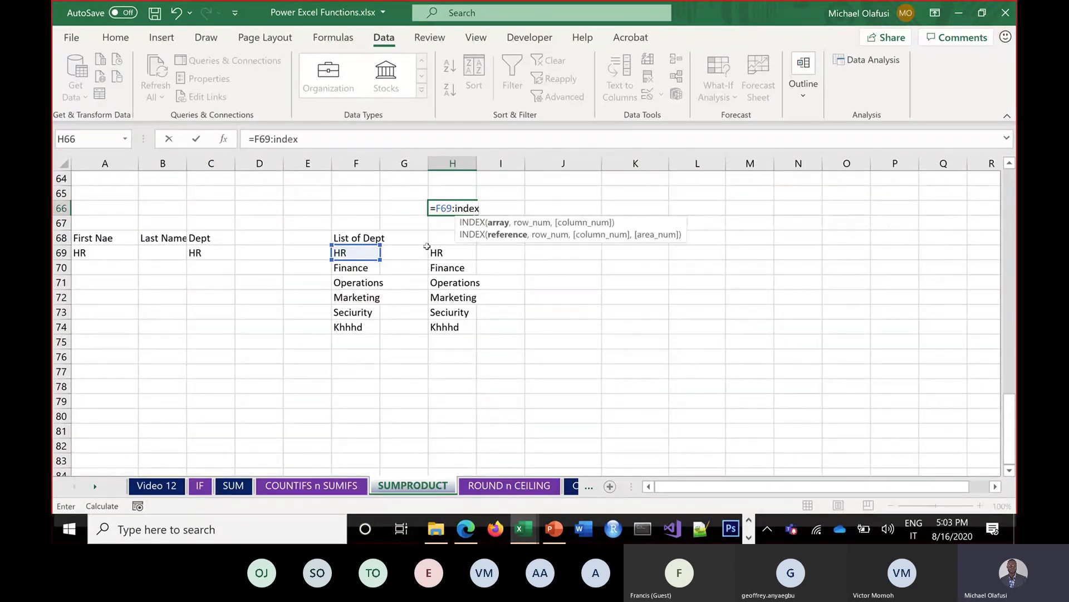
type("(")
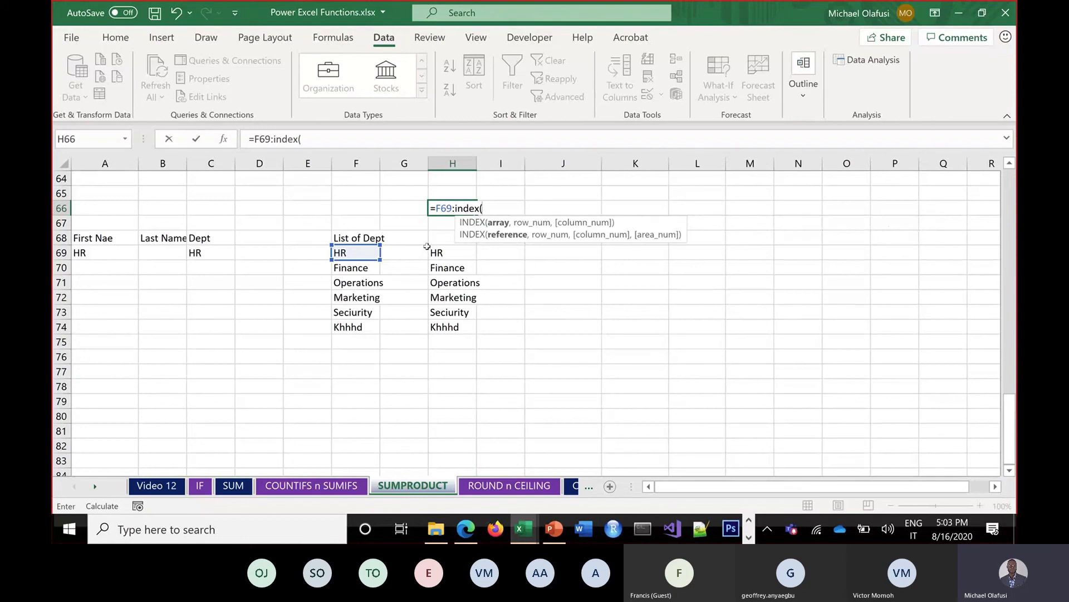
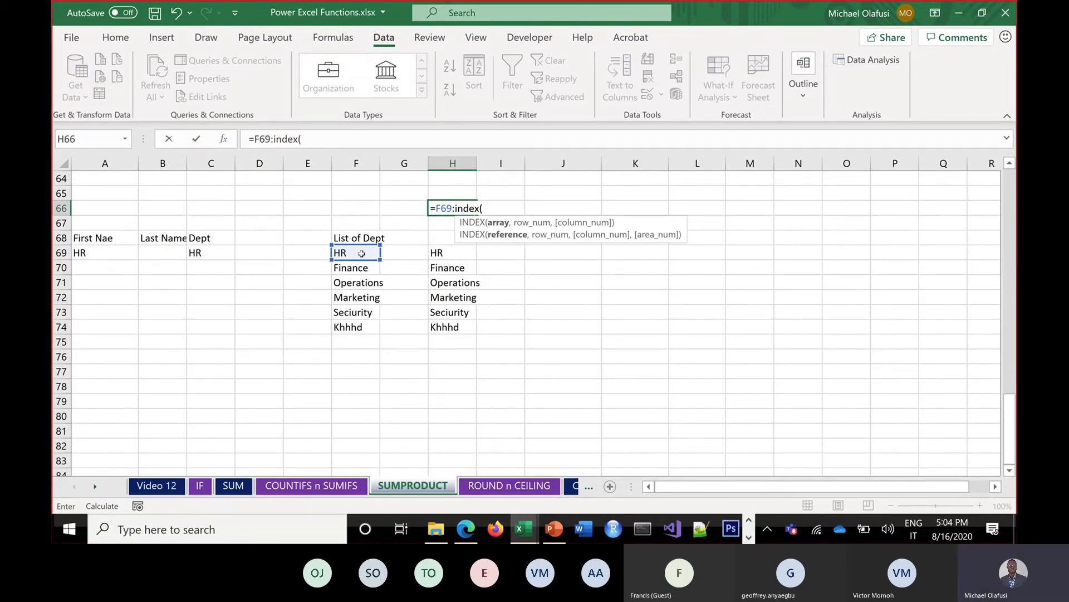
Complete H66's formula as =F69:INDEX(F69:F82,7)
left_click_drag(345, 327, 350, 435)
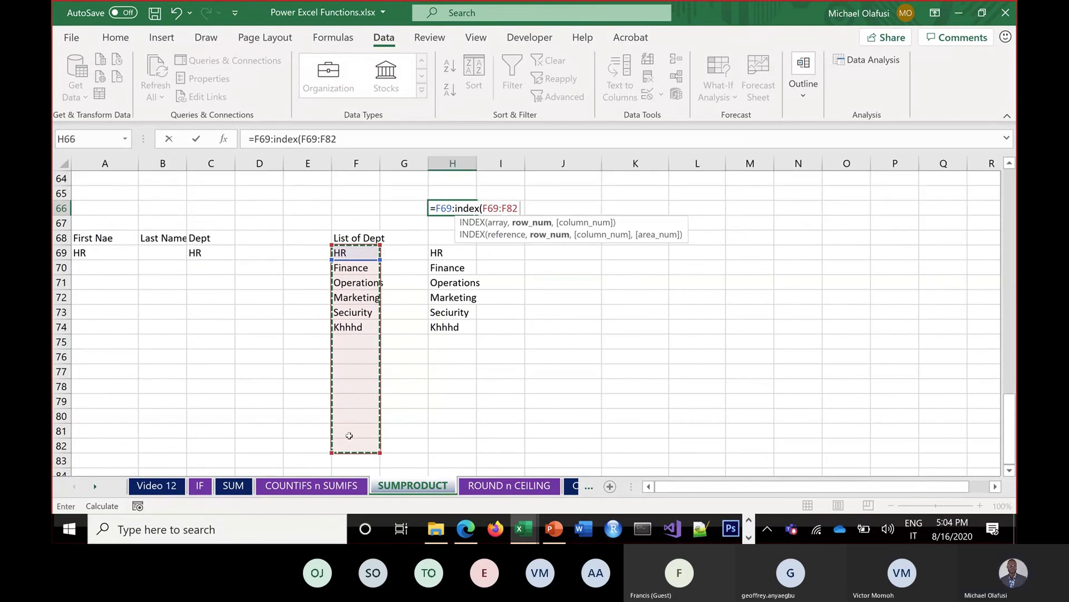
type(",")
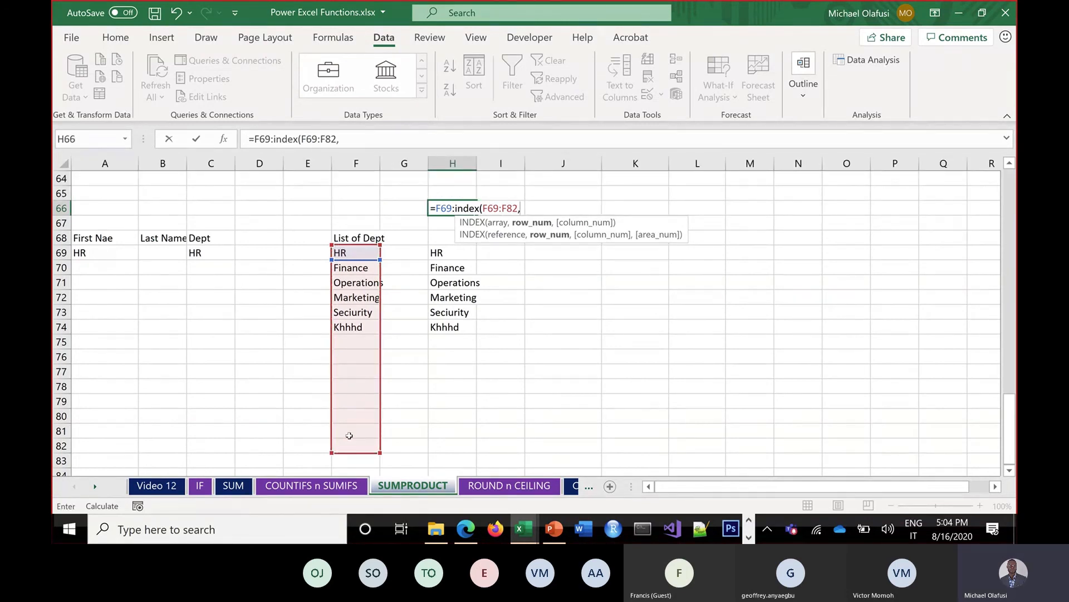
type("7)")
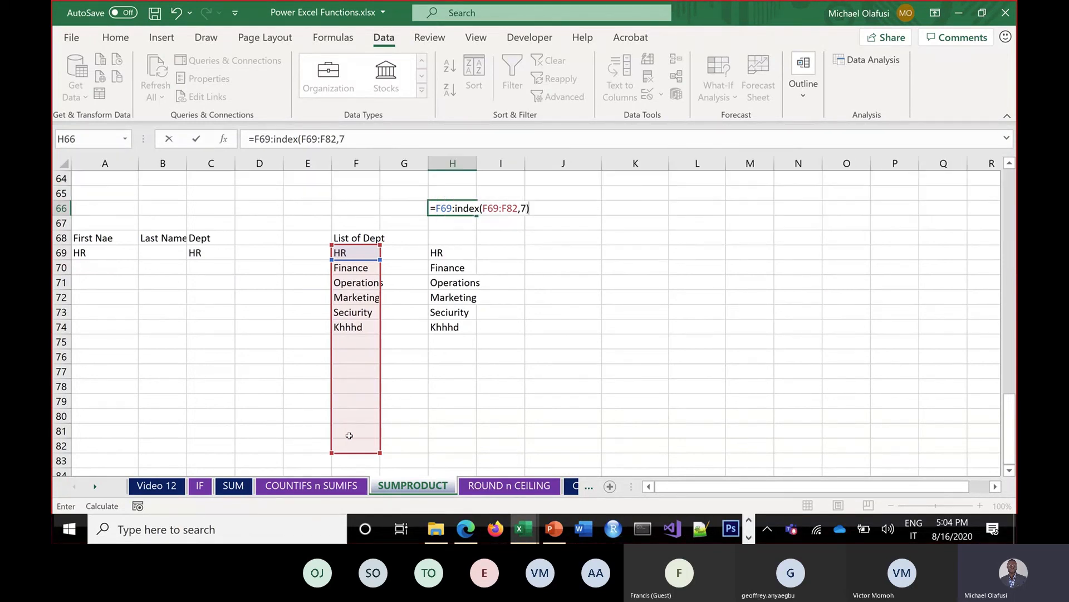
key("Return")
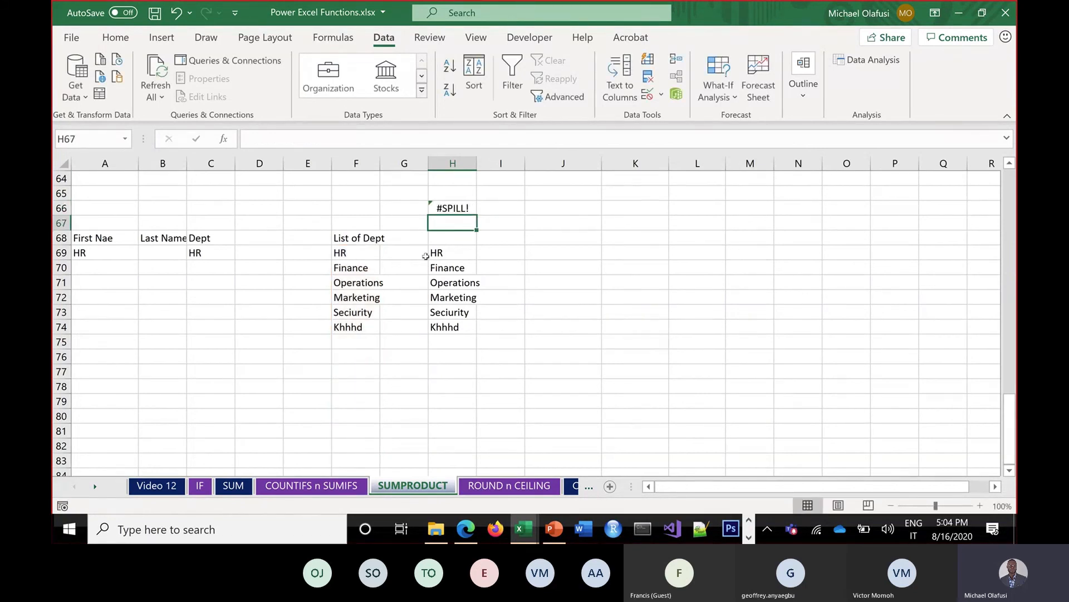
Clear the old department copies in H68:H75 so H66's list spills without a #SPILL! error
left_click(444, 242)
left_click_drag(464, 326, 466, 343)
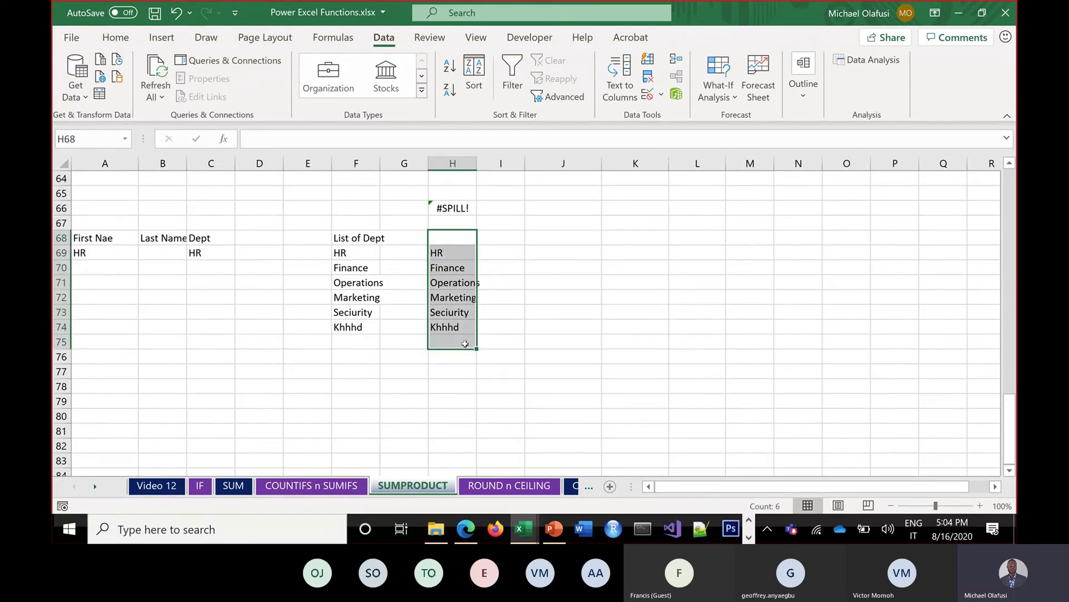
key("Delete")
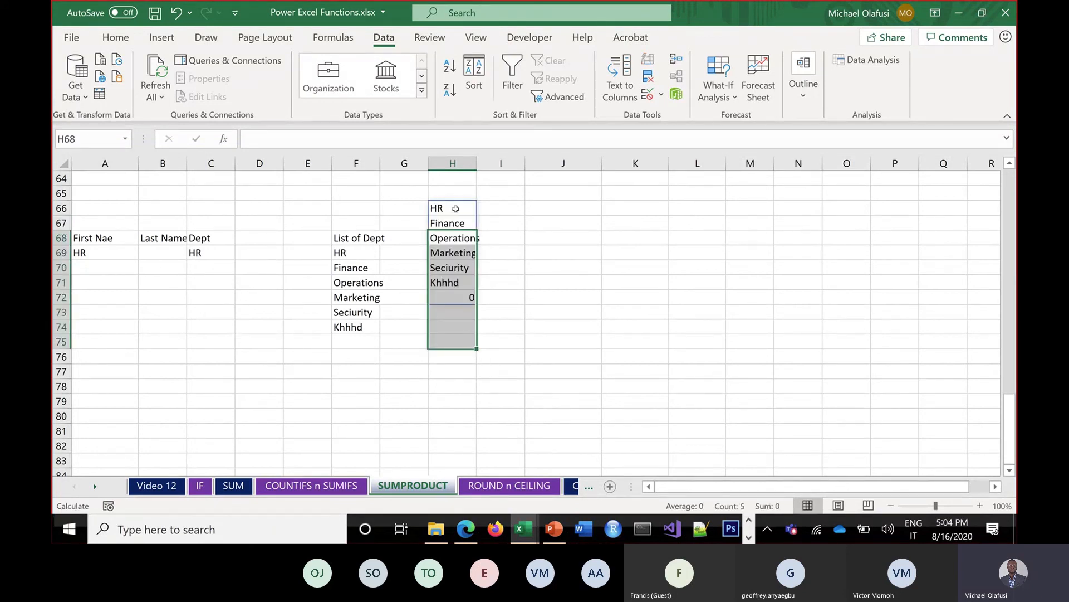
Replace the fixed 7 in H66 with COUNTA(F69:F82), giving =F69:INDEX(F69:F82,COUNTA(F69:F82))
left_click(455, 209)
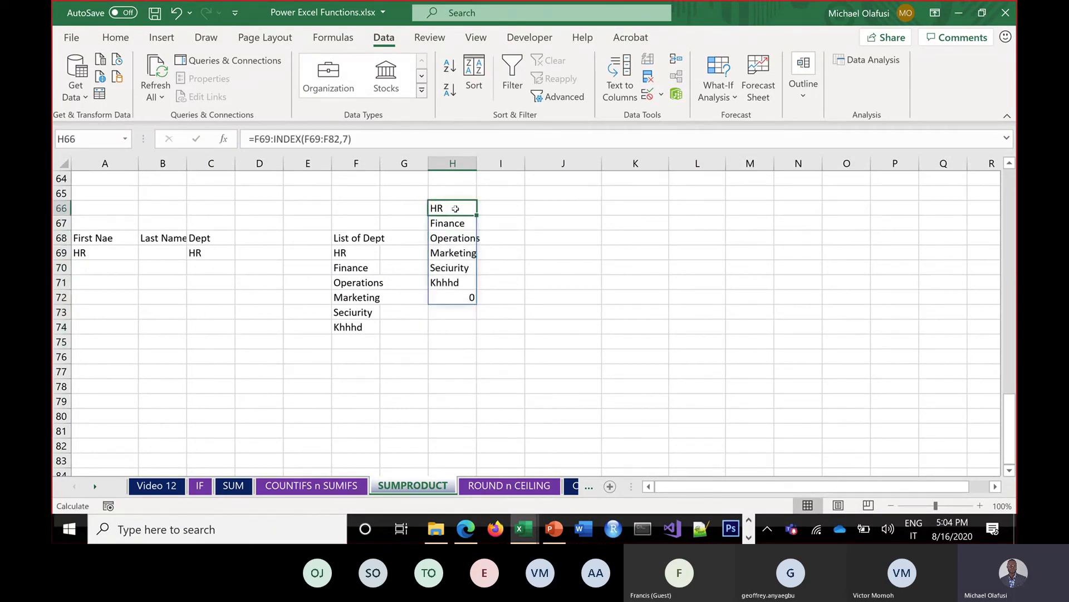
double_click(456, 209)
left_click(536, 209)
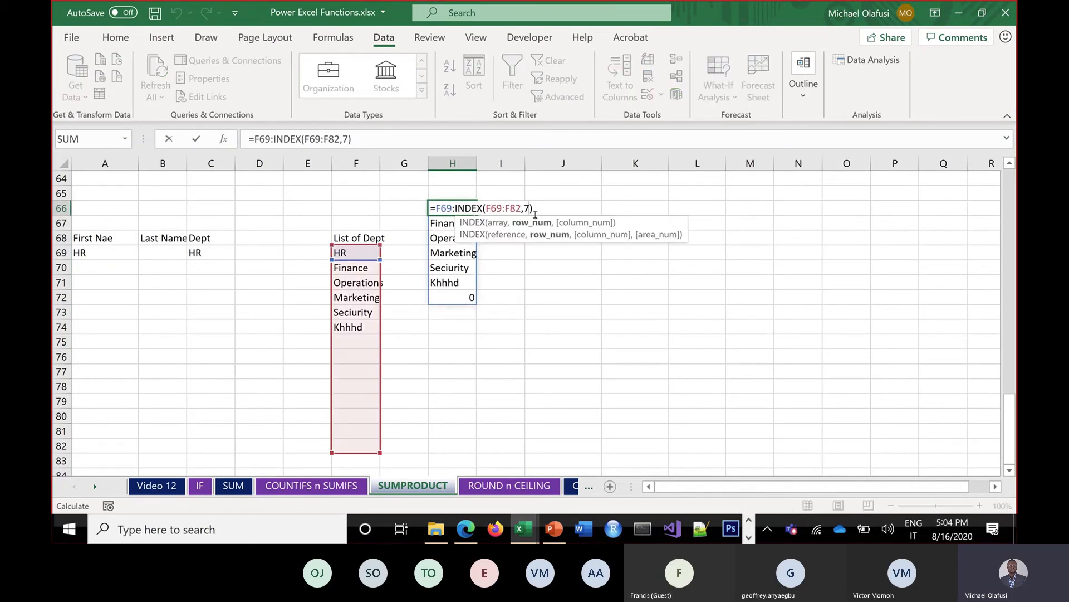
key("BackSpace")
type("c")
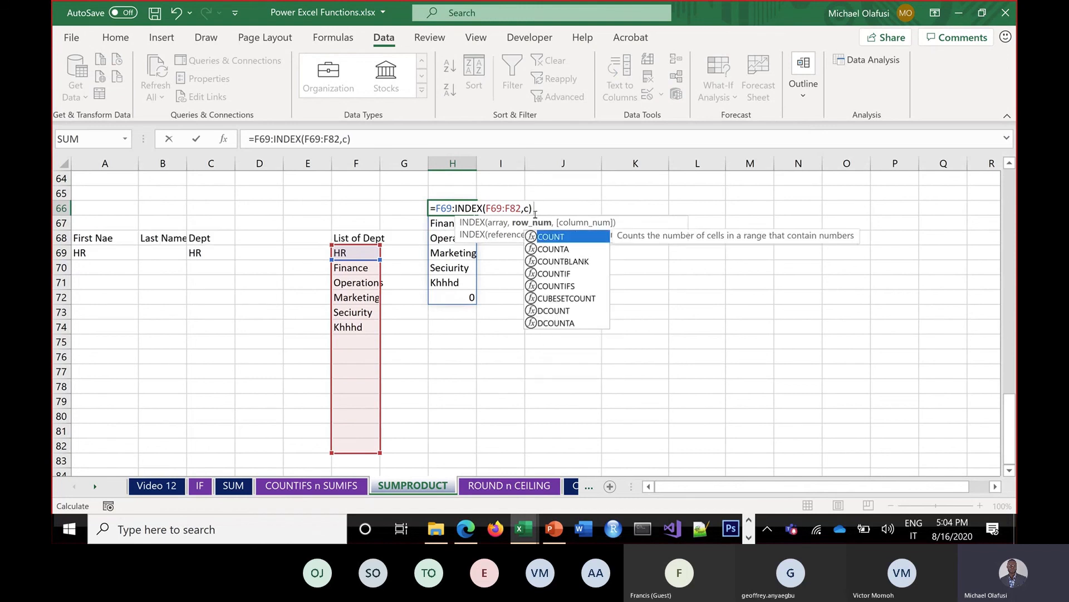
type("ount")
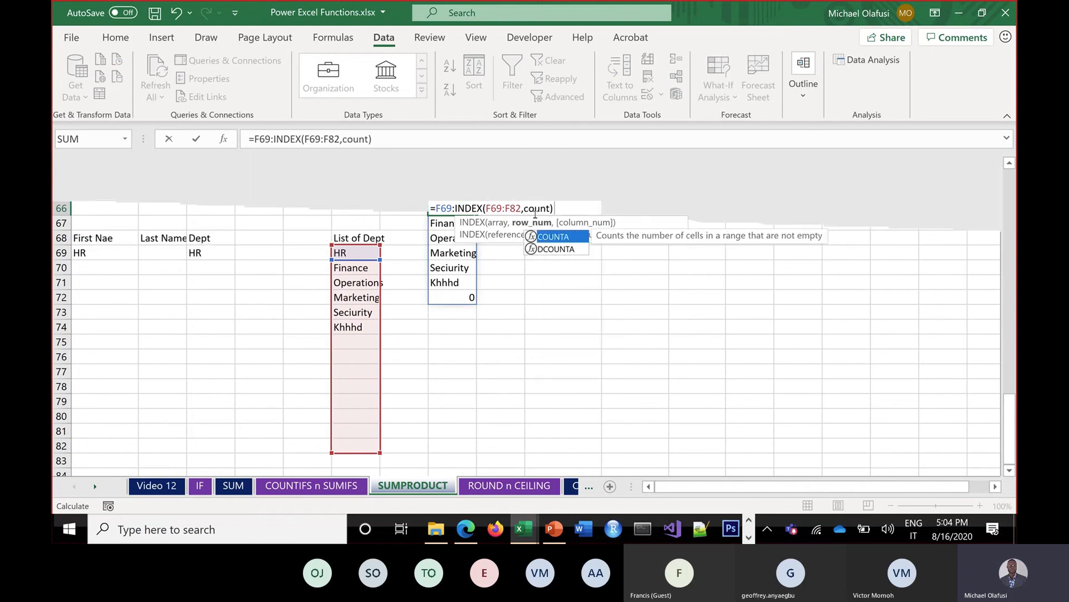
type("a(")
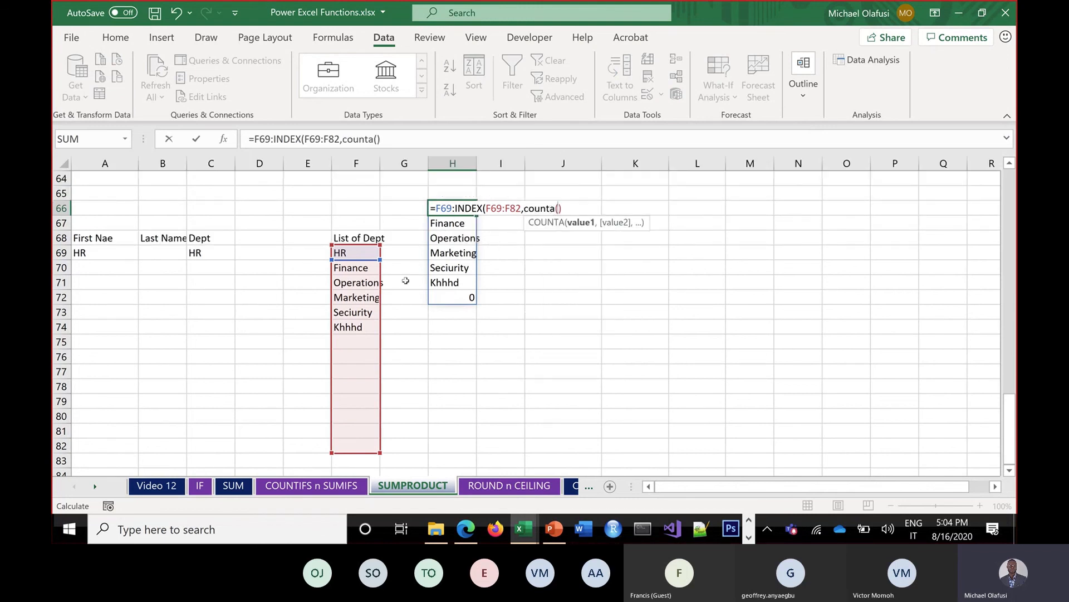
left_click_drag(355, 252, 362, 445)
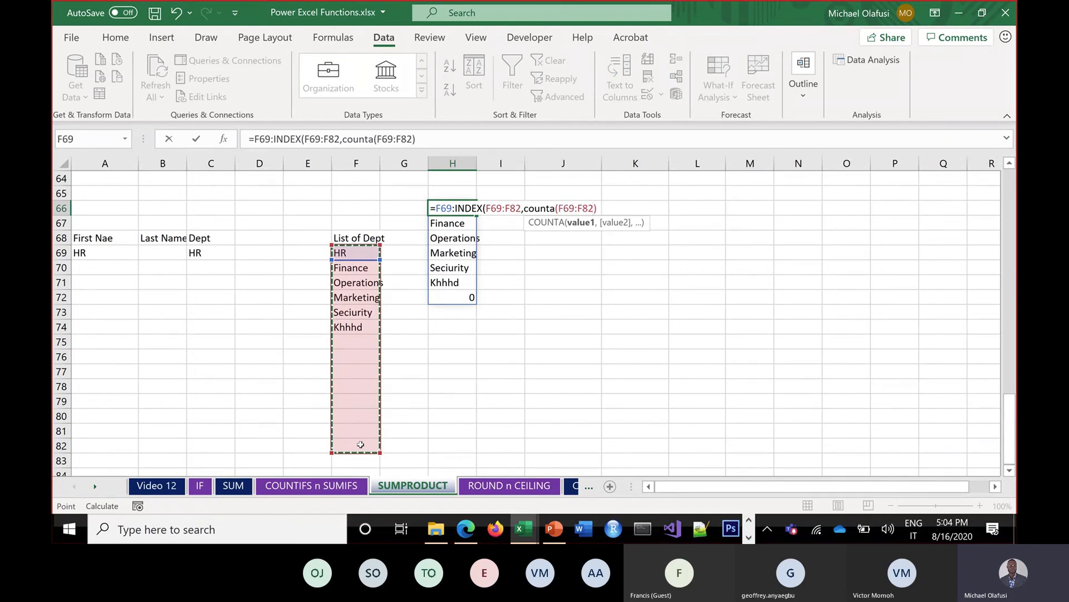
type(")")
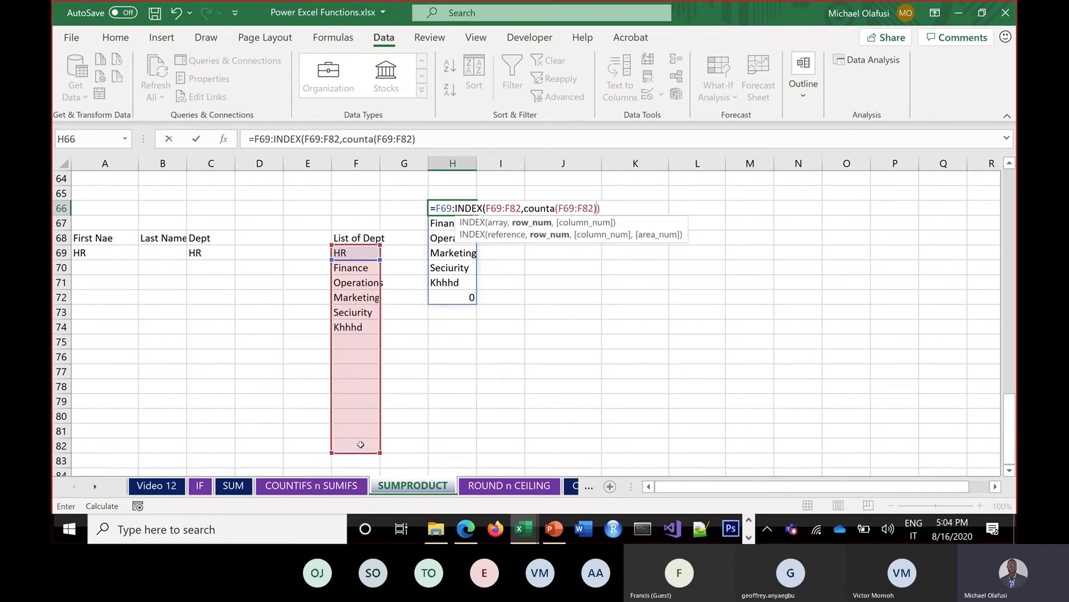
type(")")
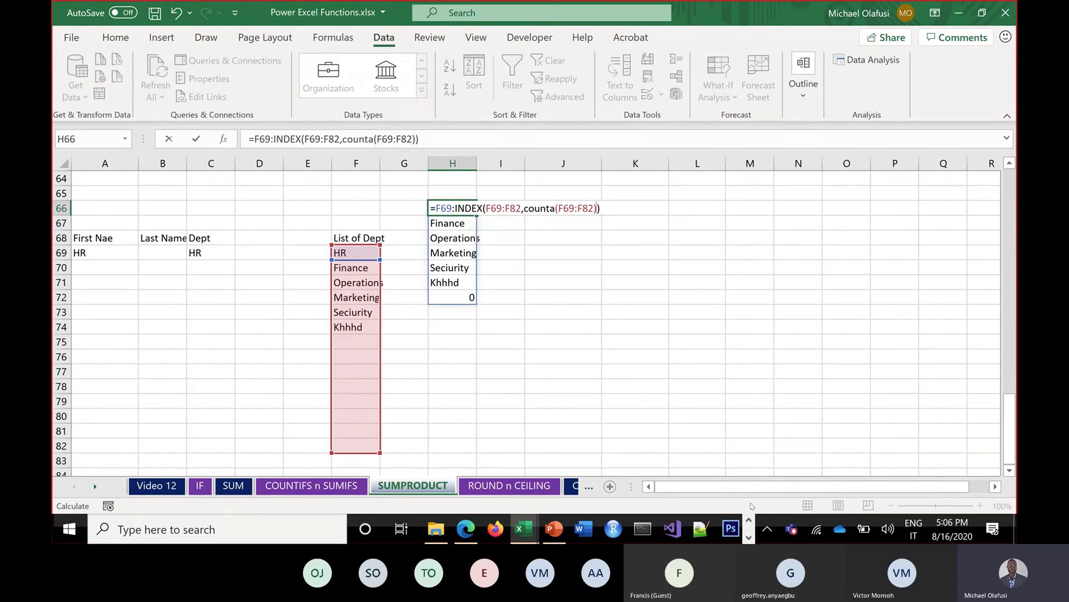
key("Return")
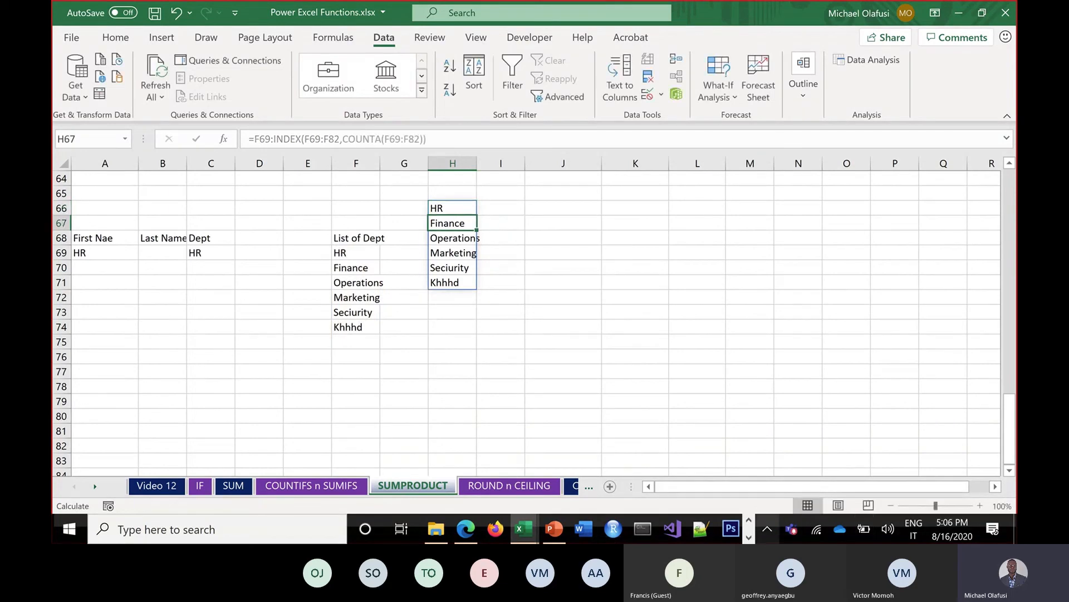
left_click(750, 537)
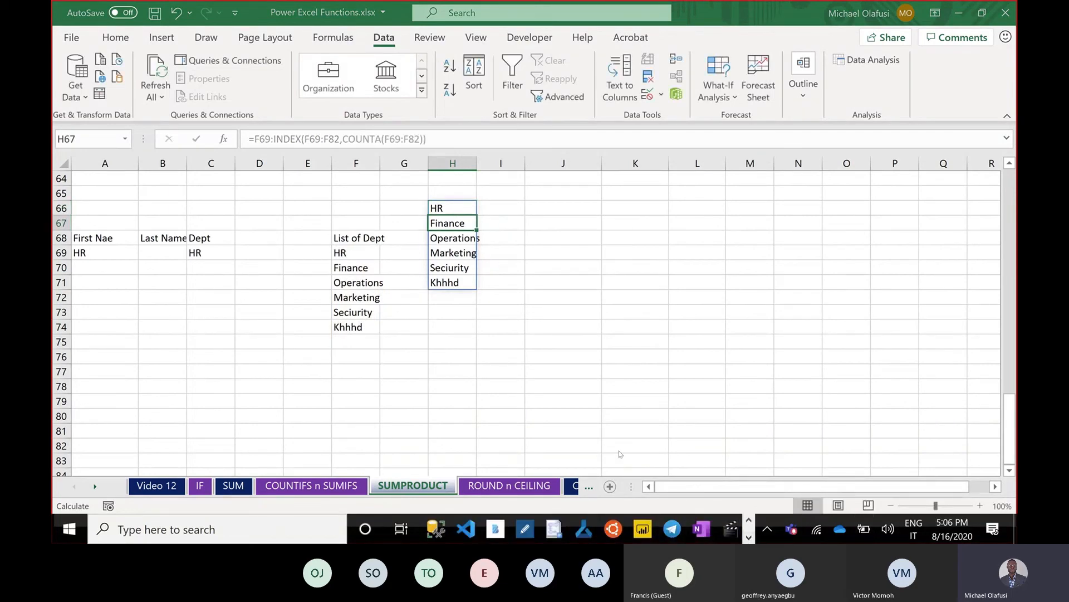
Switch to the Teams meeting window, maximize it and show the meeting chat
key("alt+Tab")
key("alt+Tab")
key("alt+Tab")
key("alt+Tab")
key("alt+Tab")
key("alt+Tab")
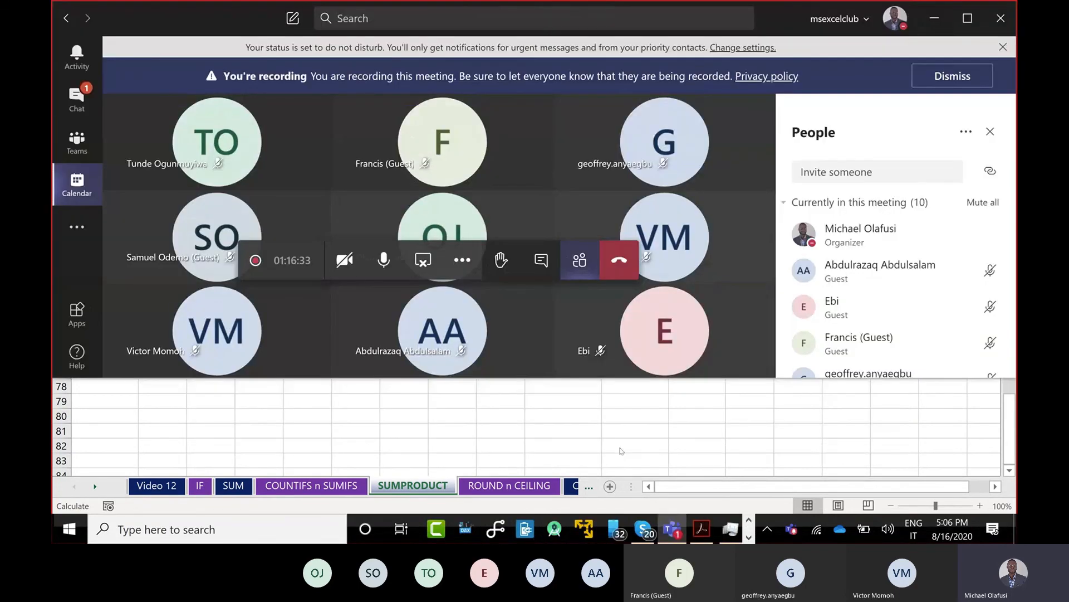
left_click(979, 20)
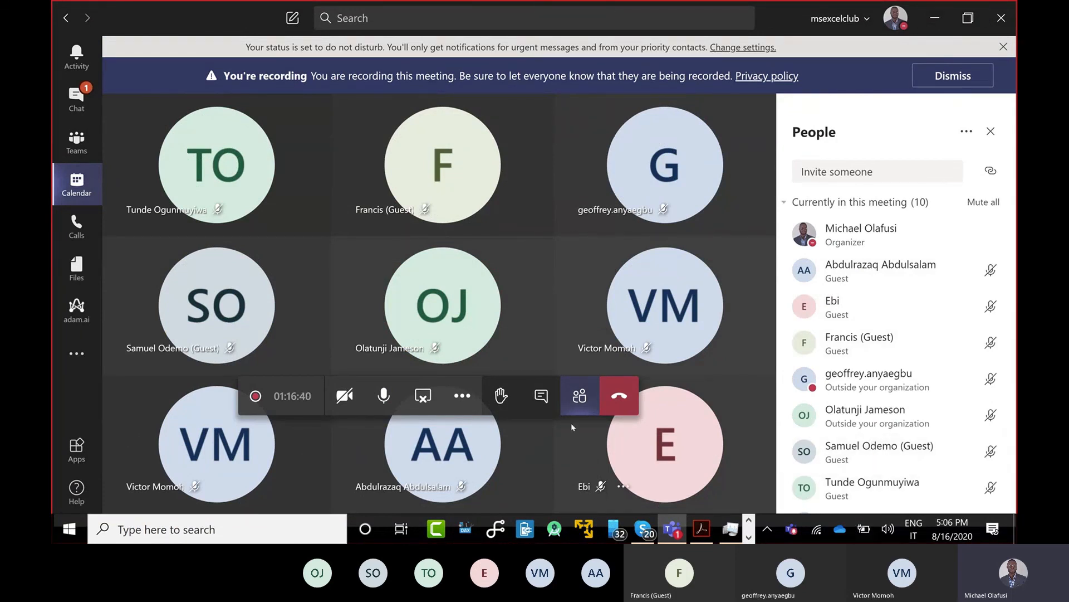
left_click(546, 398)
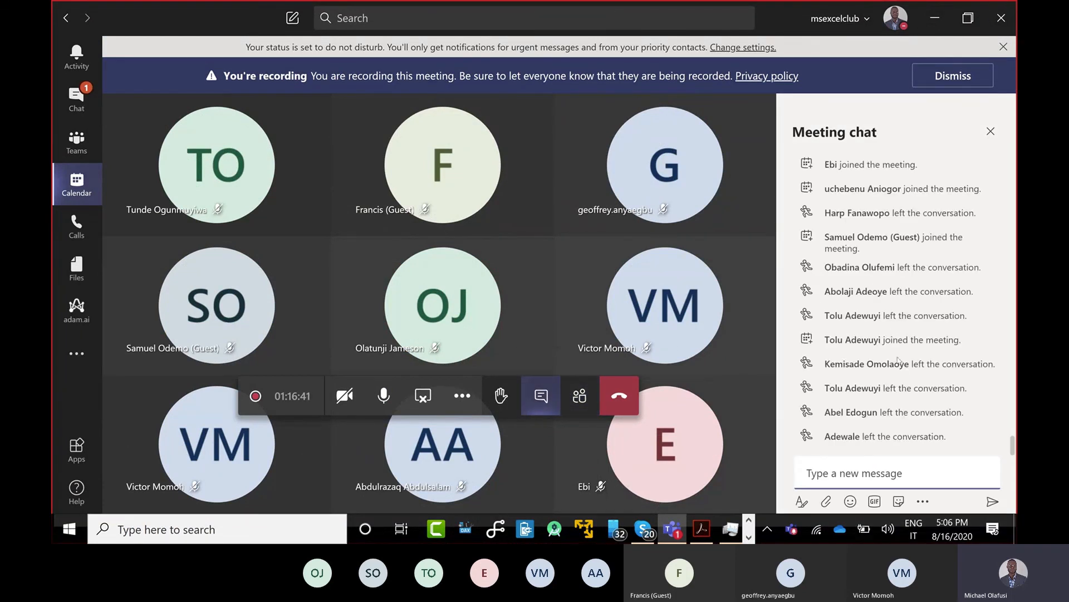
Scroll the meeting chat up to the earlier meetup community link message
scroll(898, 363, "up", 10)
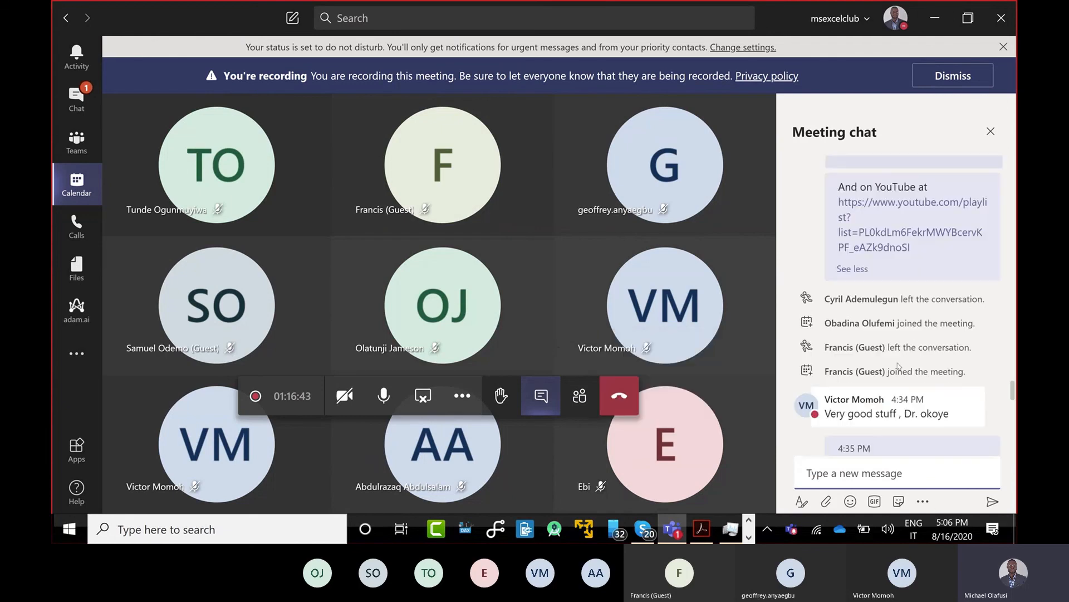
scroll(898, 365, "down", 10)
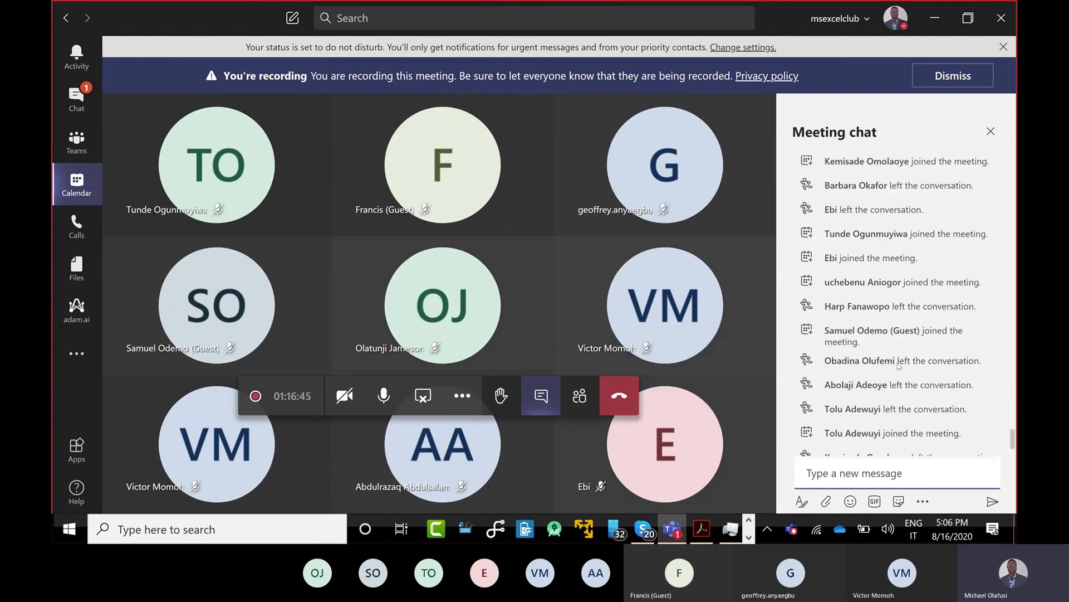
scroll(899, 366, "down", 1)
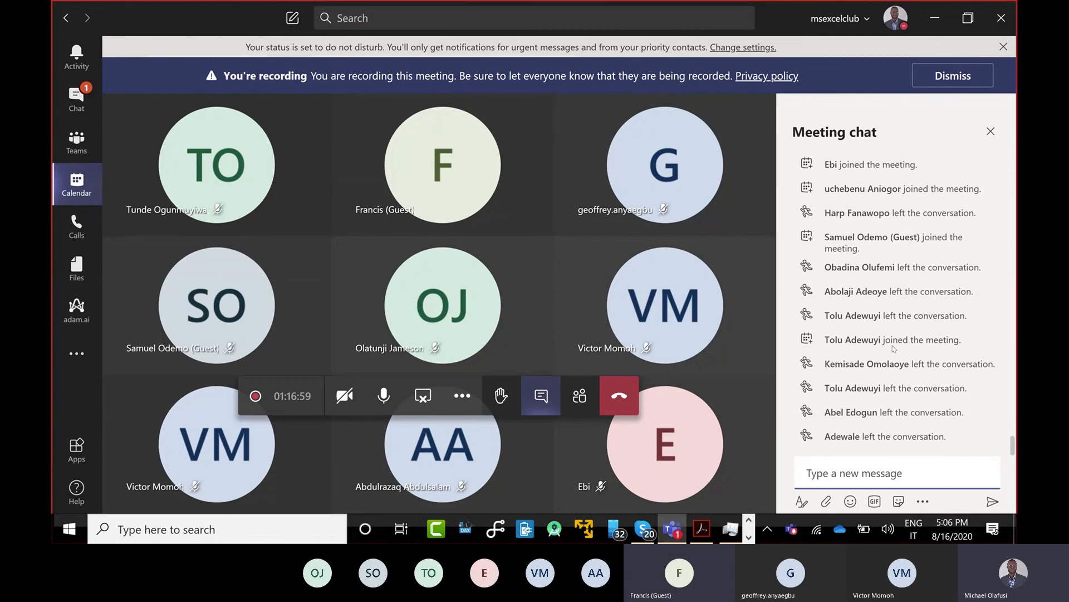
scroll(901, 321, "up", 5)
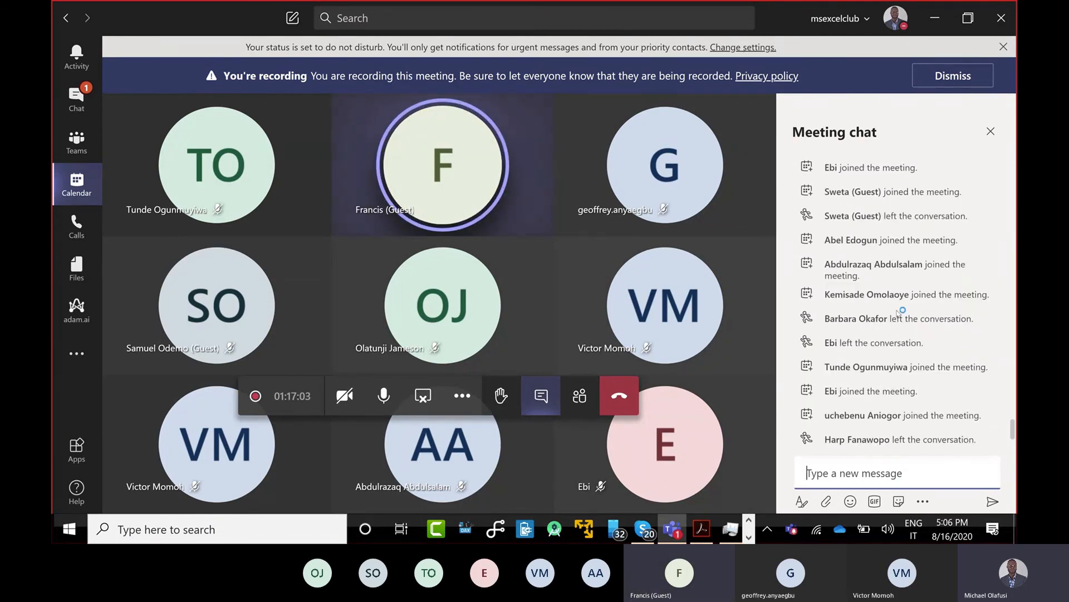
scroll(896, 313, "up", 3)
scroll(897, 312, "up", 4)
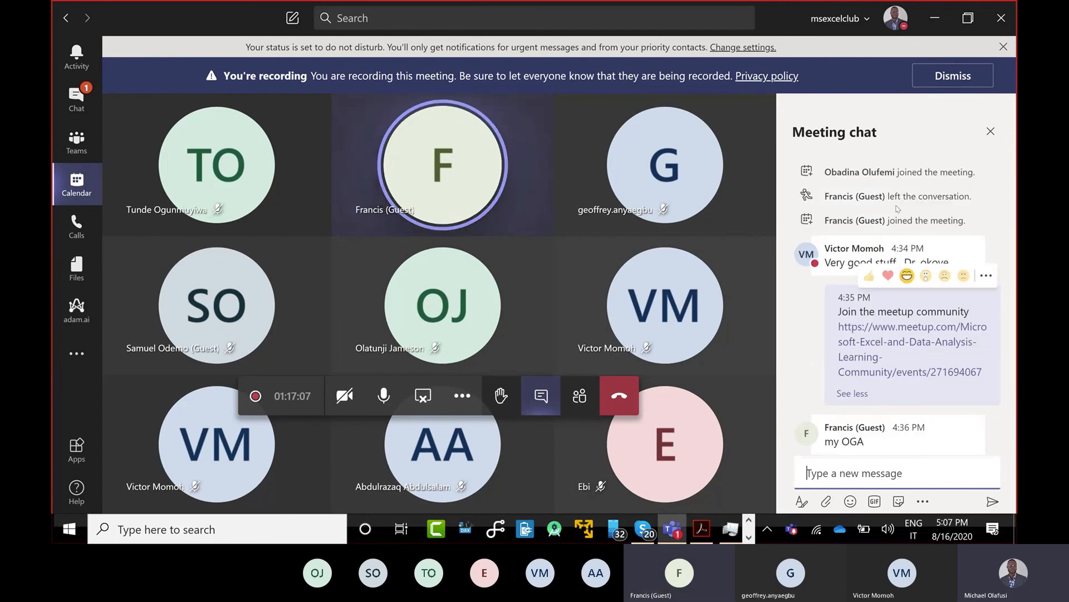
scroll(917, 354, "up", 4)
Scroll the meeting chat to the earlier 'And on YouTube at' playlist link post
scroll(916, 354, "down", 5)
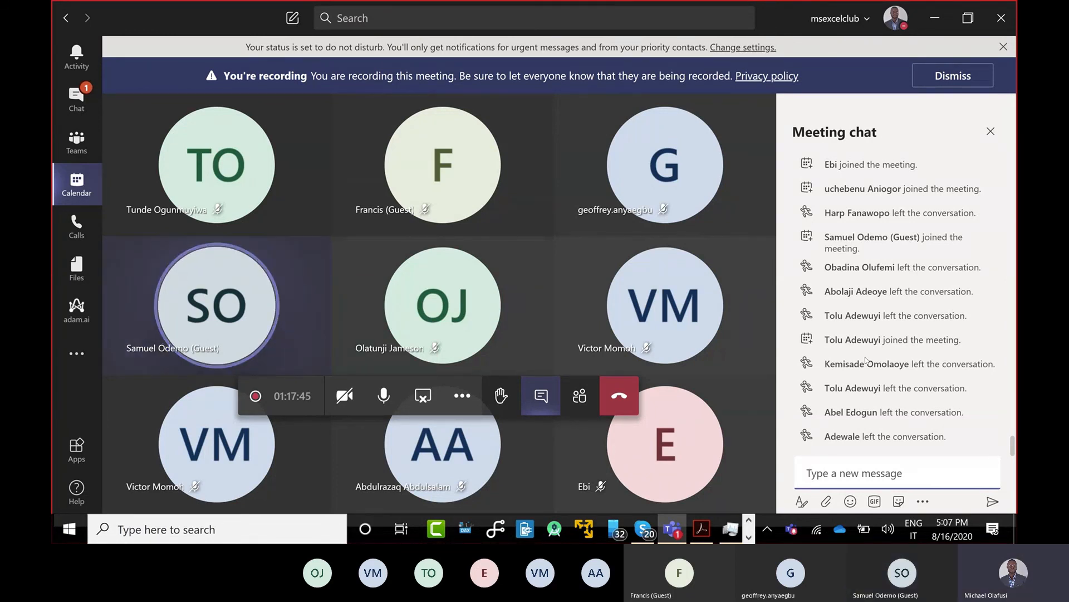
scroll(866, 359, "up", 8)
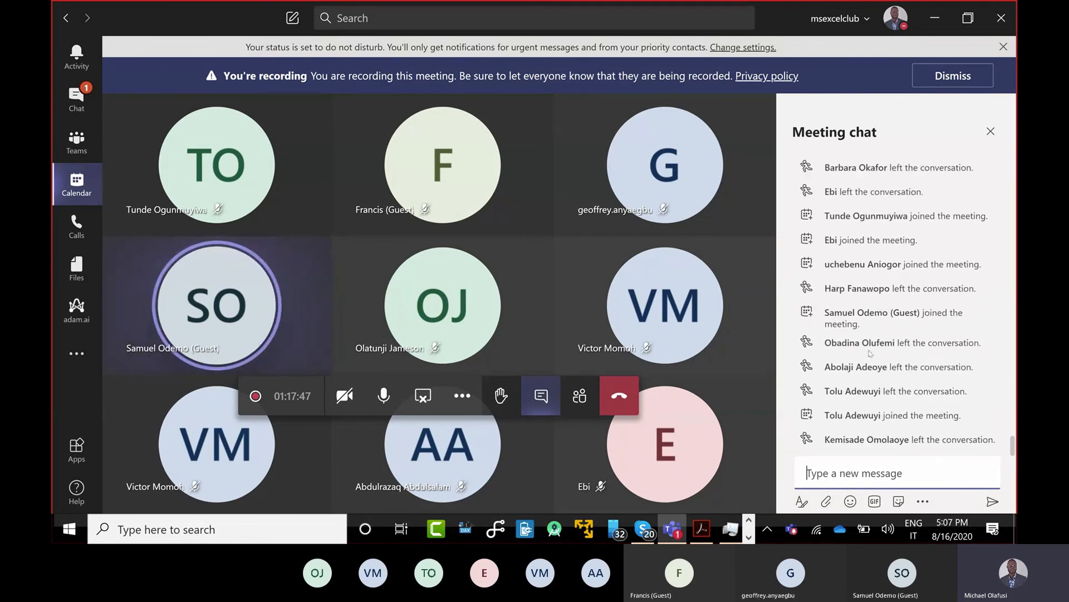
scroll(891, 325, "up", 6)
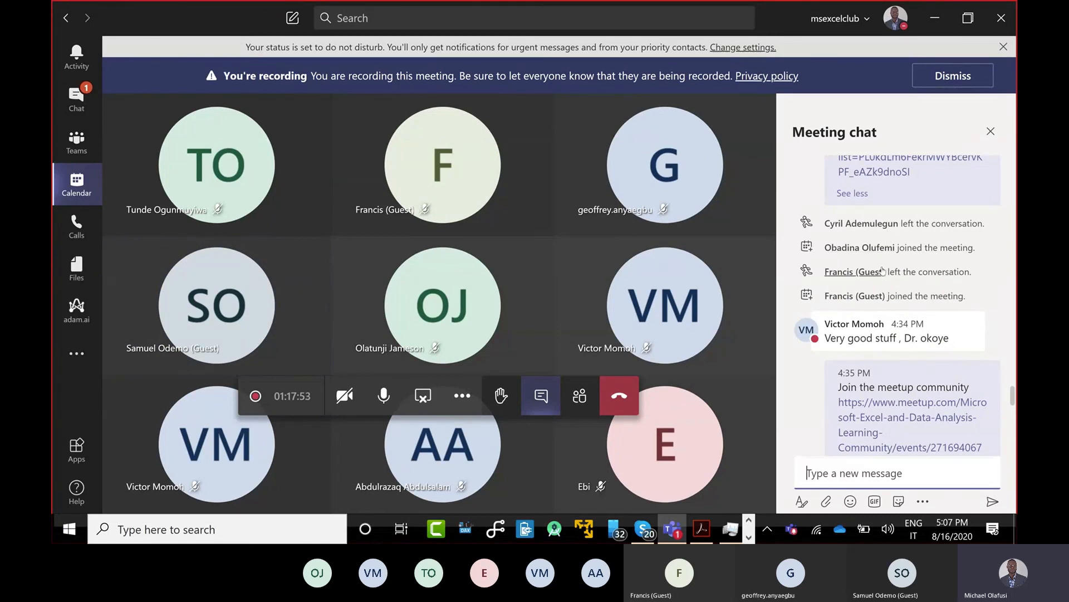
mouse_move(883, 271)
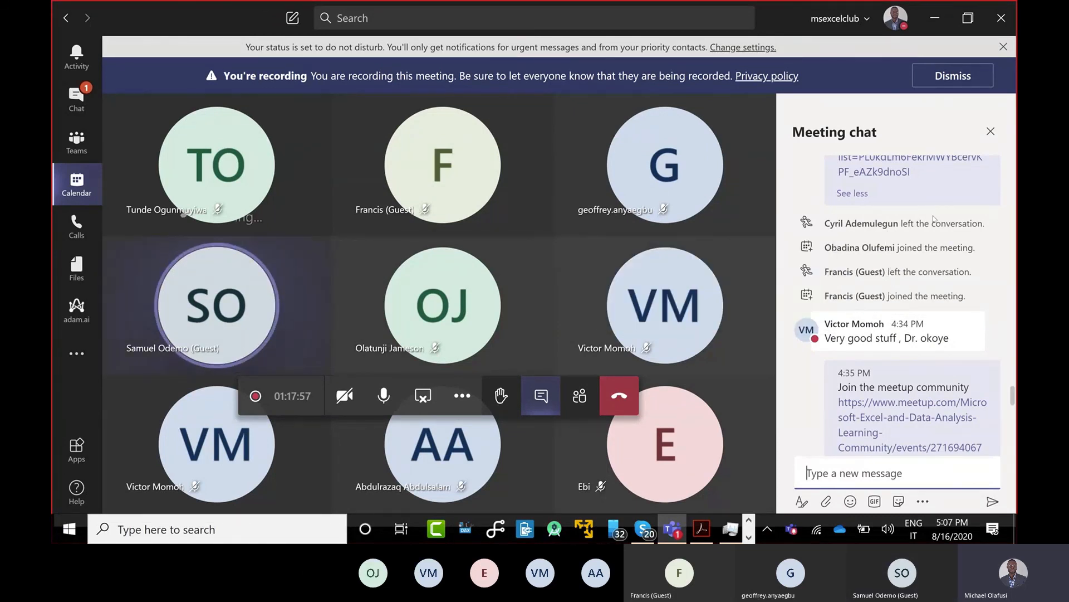
scroll(938, 246, "up", 2)
scroll(939, 279, "down", 1)
scroll(938, 278, "up", 1)
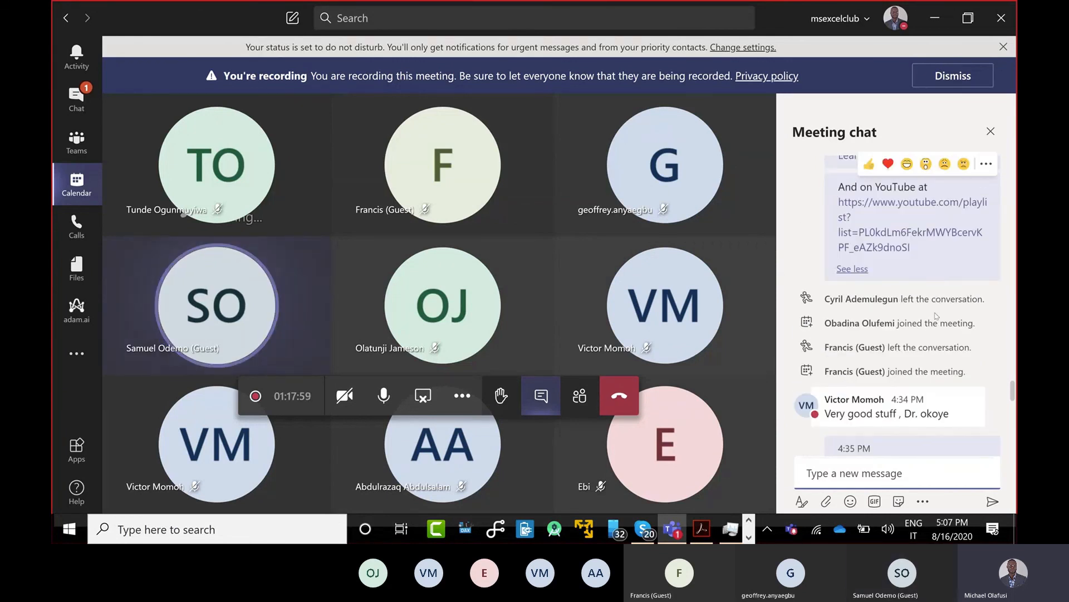
Copy the YouTube playlist link and send it as a new meeting chat message
left_click_drag(927, 257, 839, 201)
key("ctrl+c")
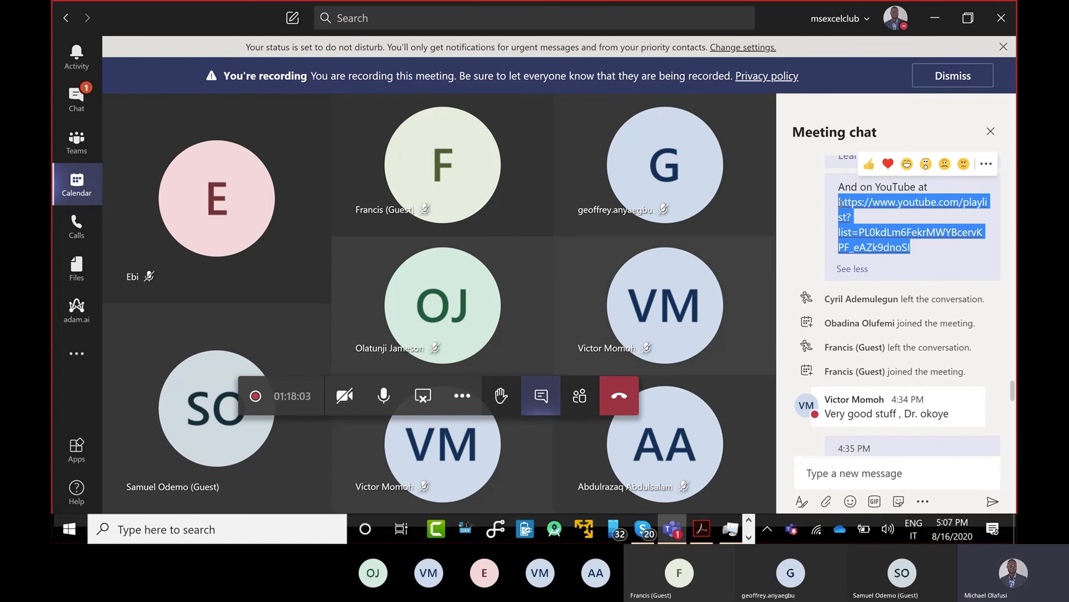
left_click(891, 479)
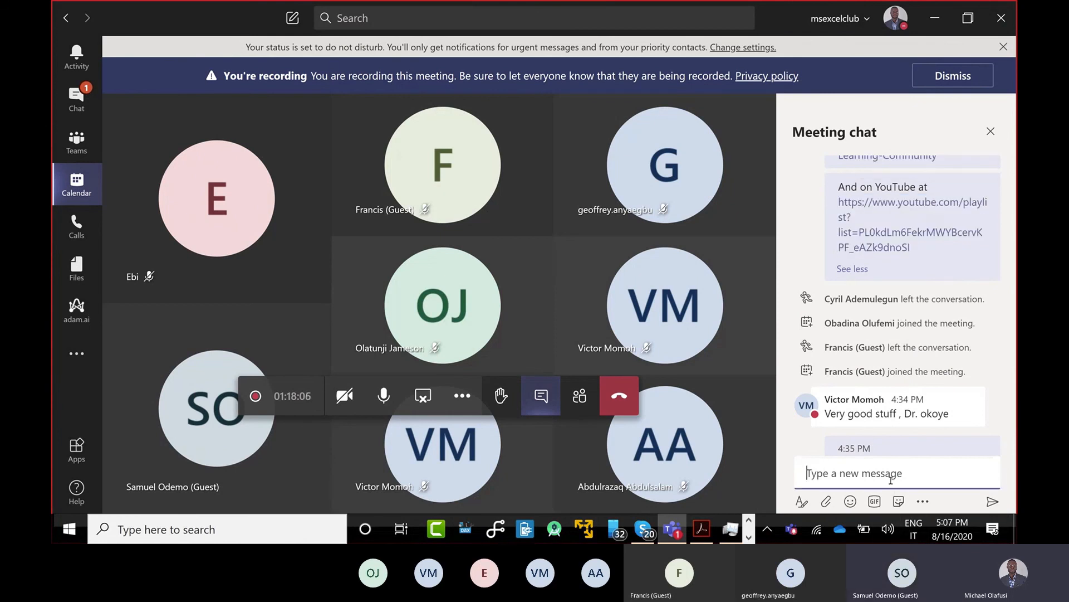
key("ctrl+v")
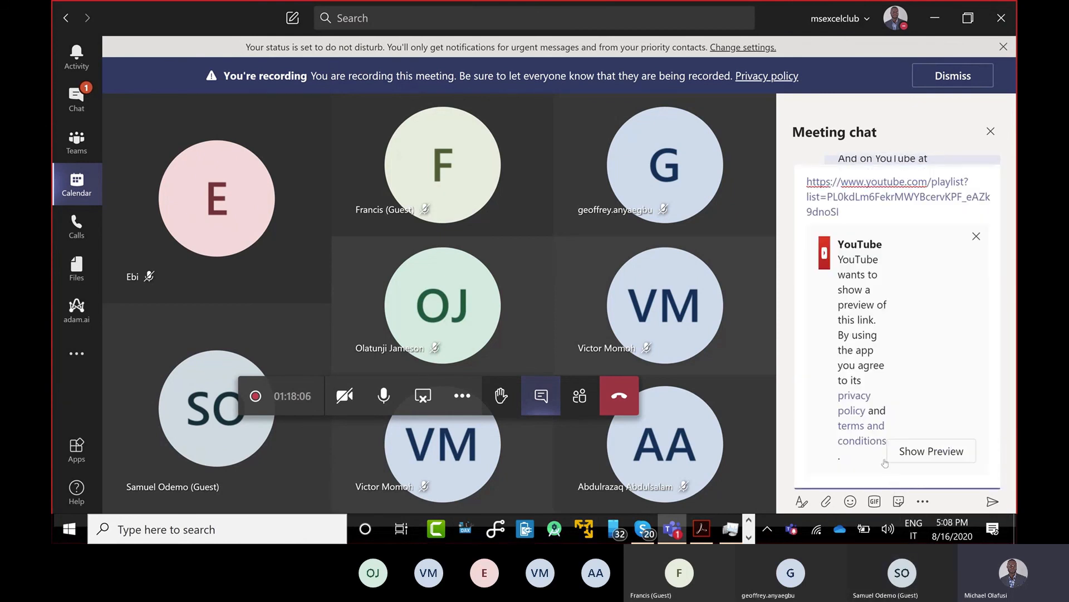
key("Return")
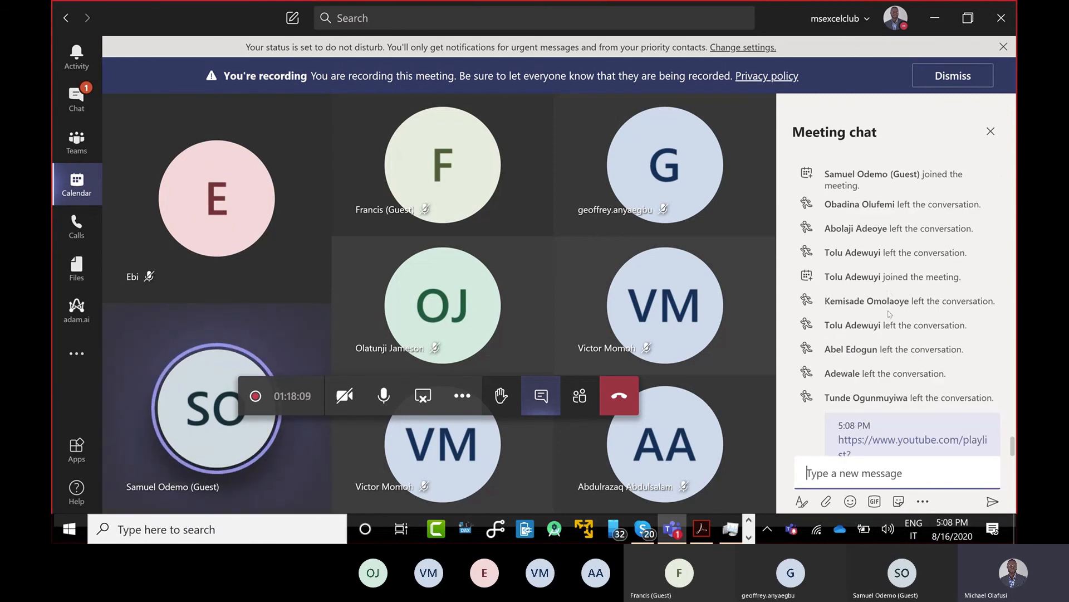
Copy the meetup community invitation text and send it as a new chat message
scroll(889, 313, "up", 10)
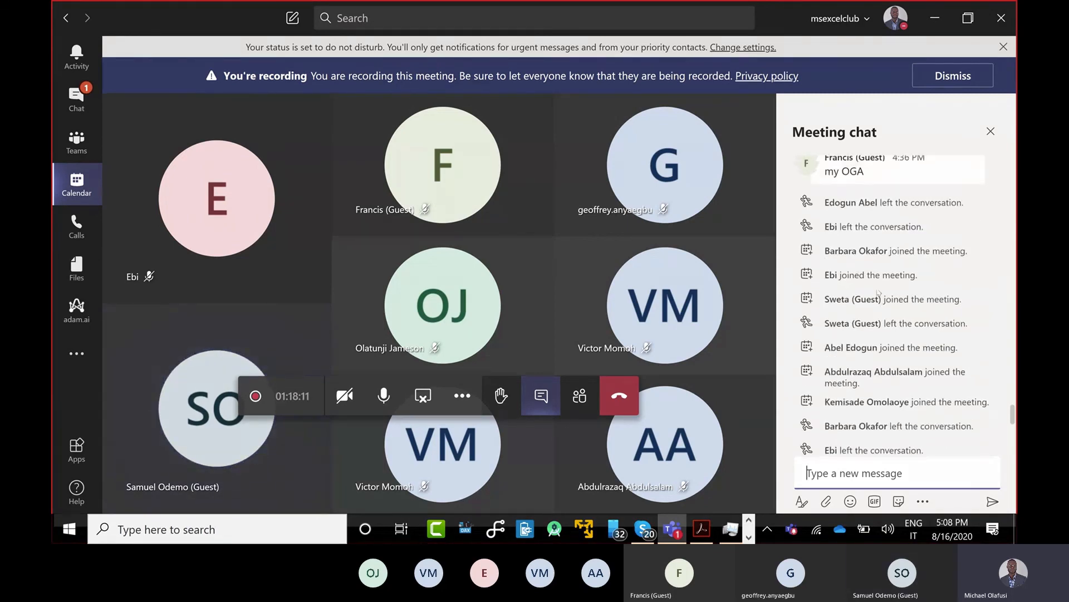
scroll(879, 291, "up", 5)
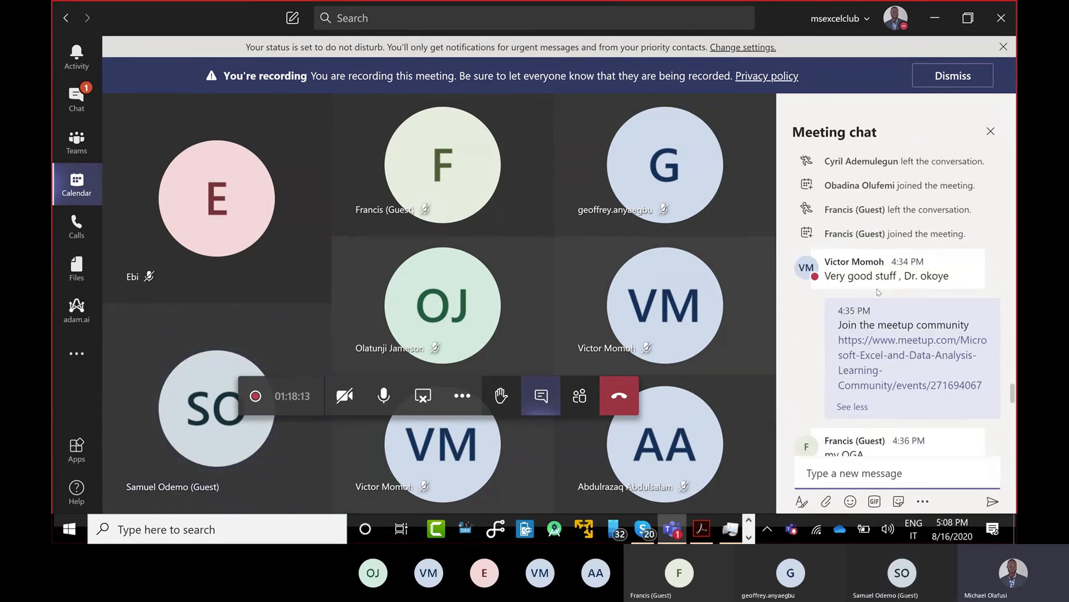
mouse_move(899, 326)
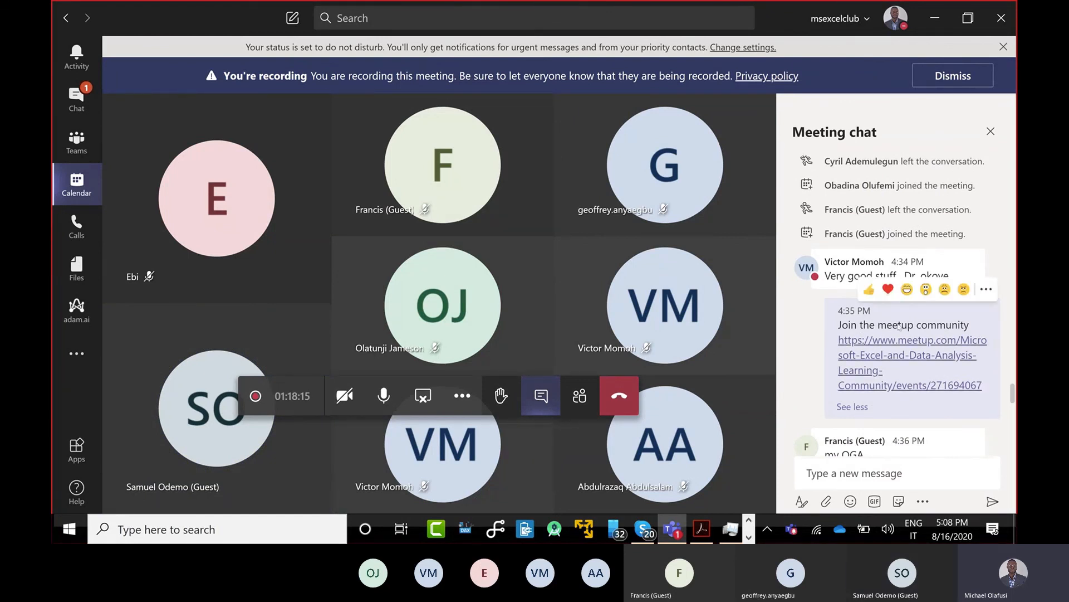
left_click_drag(983, 386, 840, 323)
key("ctrl+c")
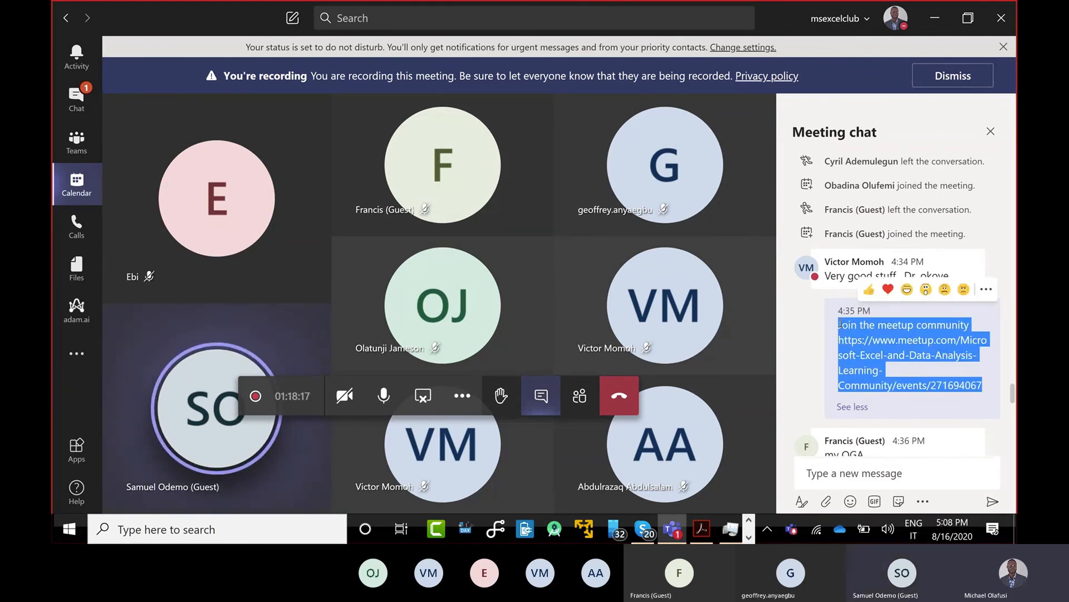
left_click(856, 472)
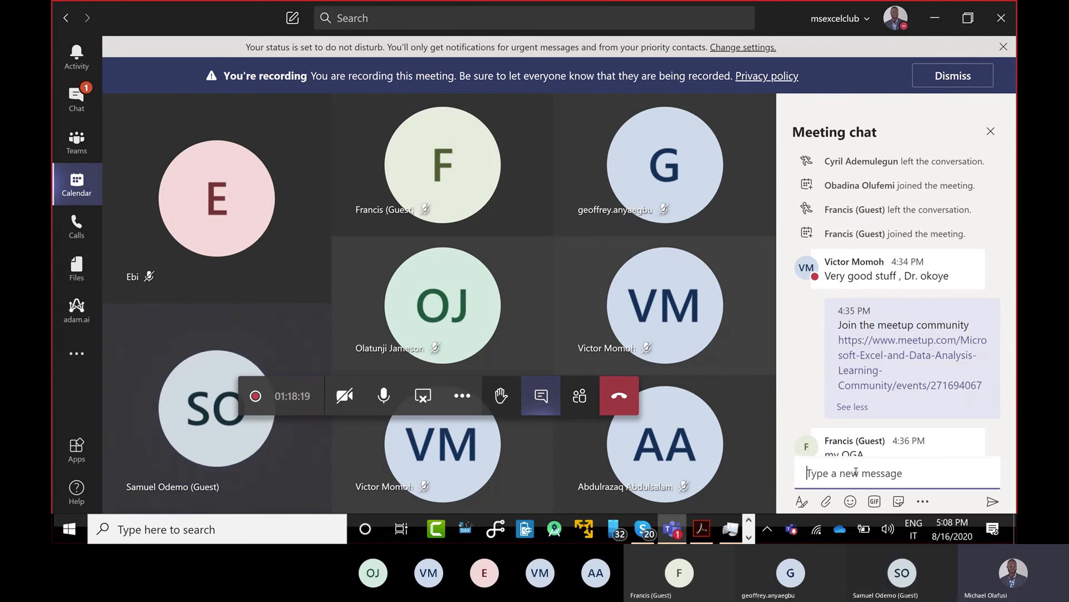
key("ctrl+v")
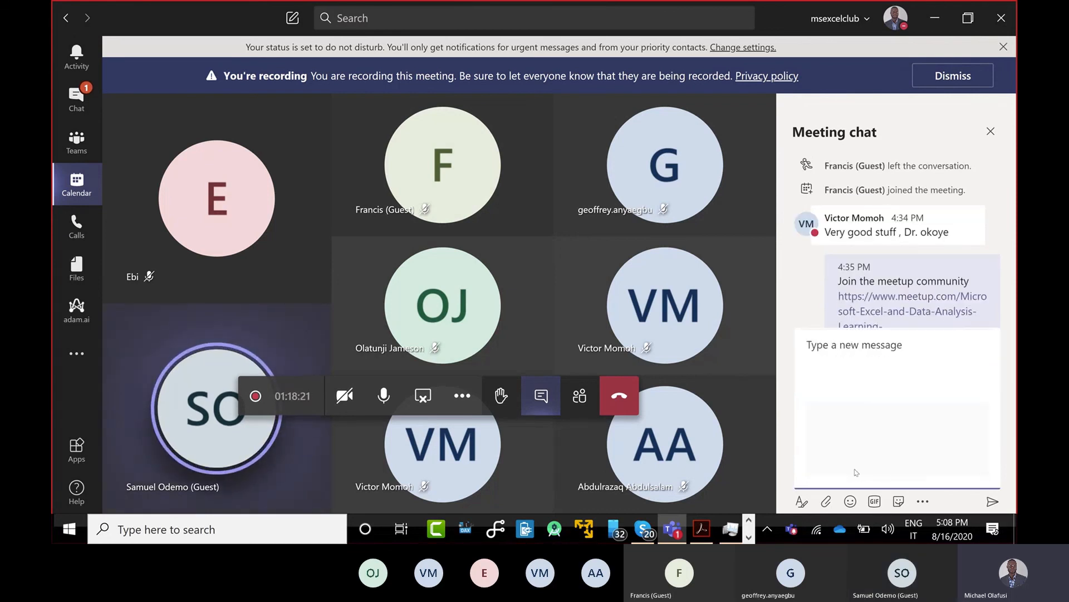
key("Return")
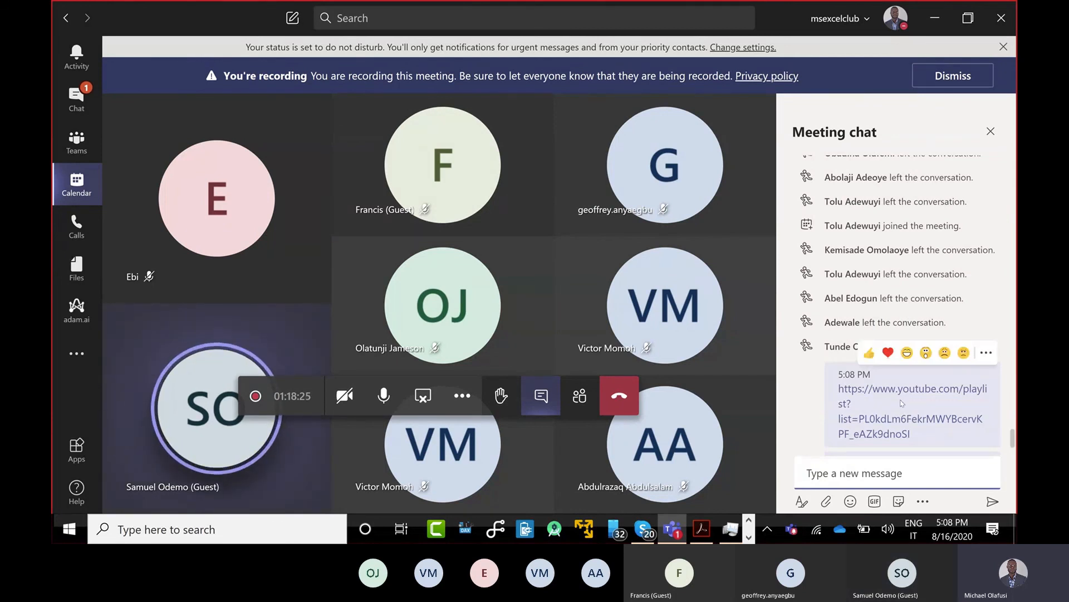
Choose End meeting from the meeting toolbar's More actions menu
mouse_move(901, 403)
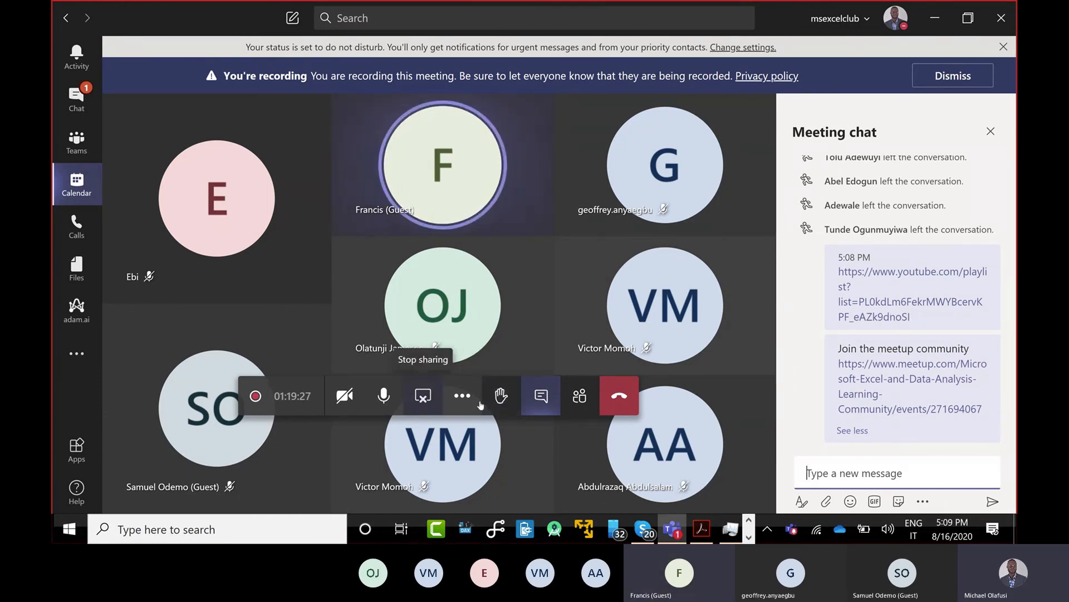
left_click(468, 390)
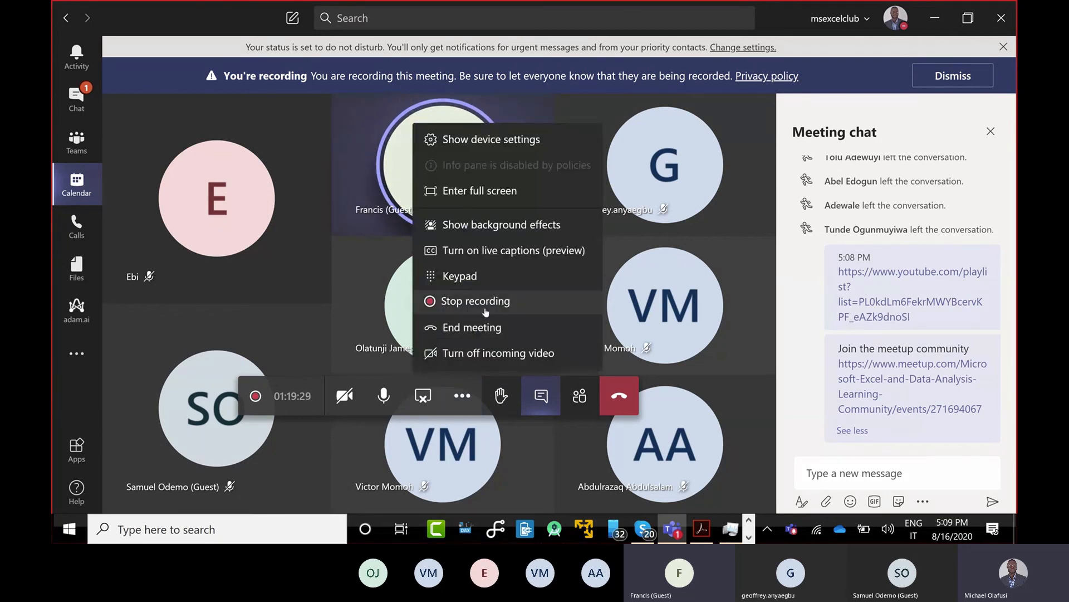
left_click(489, 329)
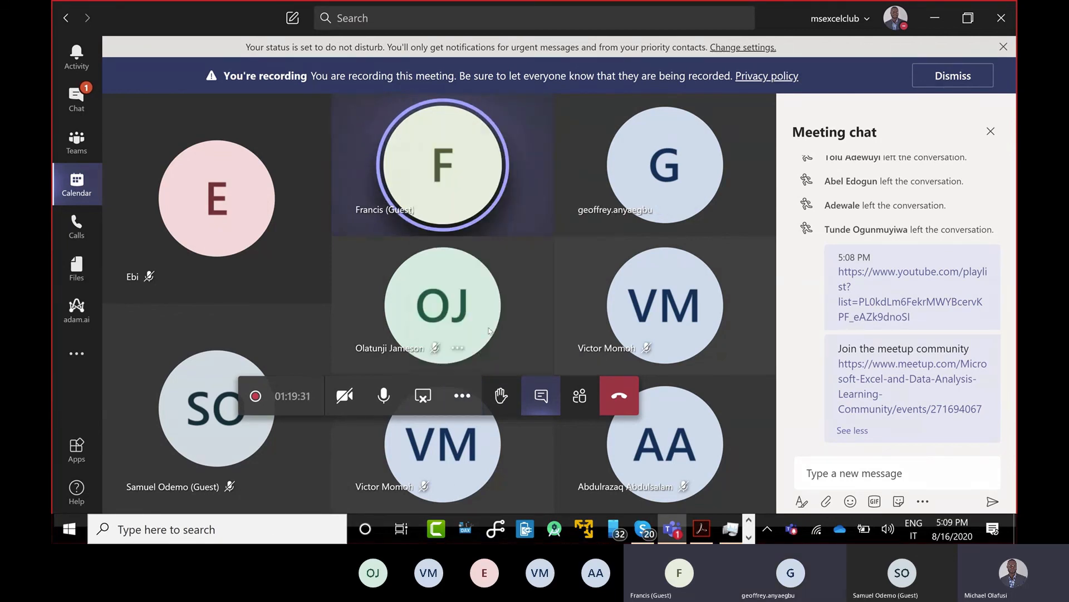